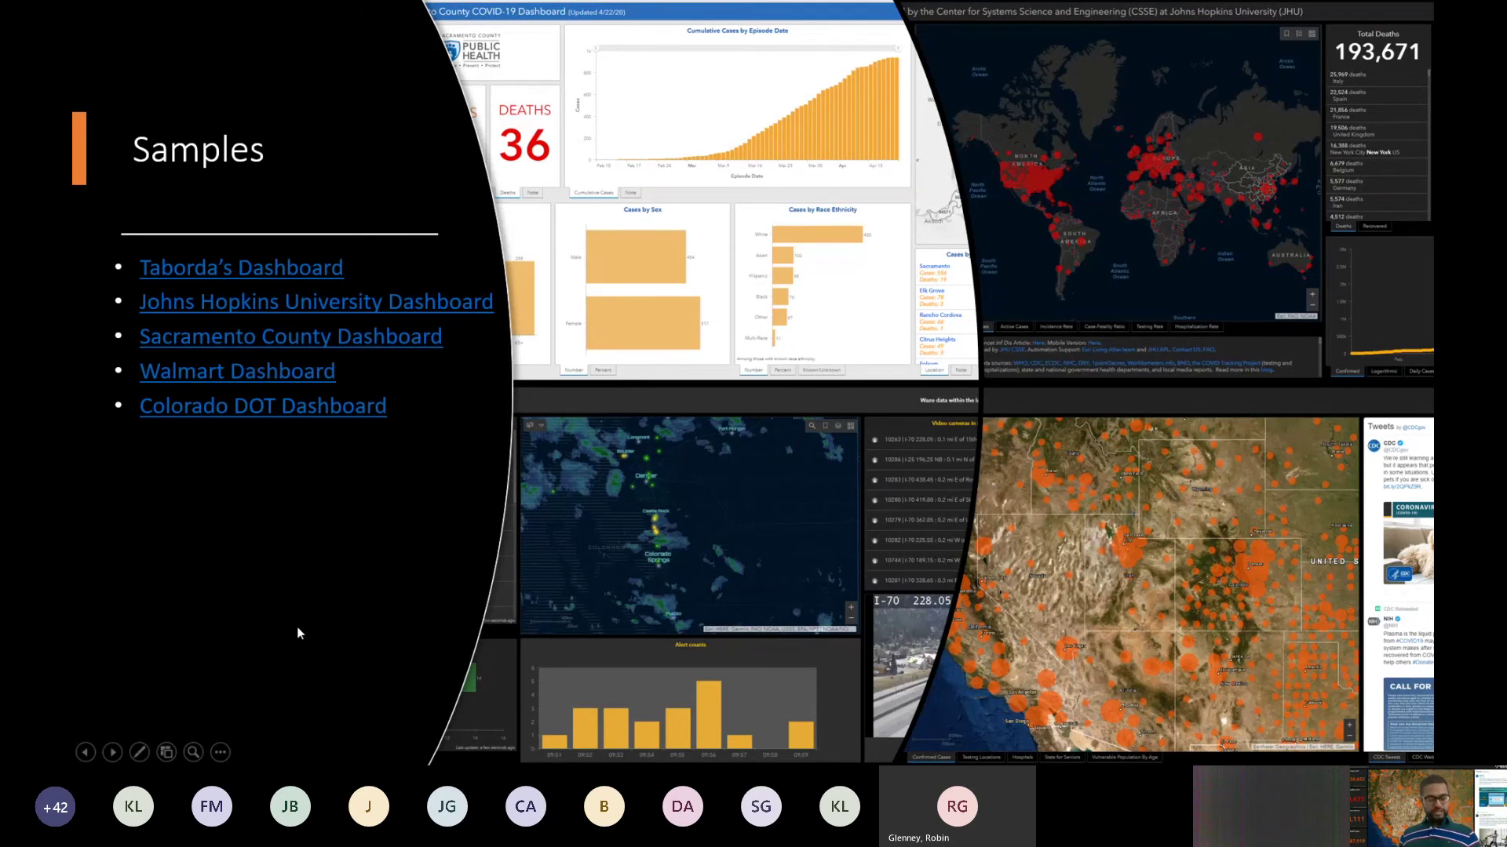
Step: Switch from the slide show to Google Chrome and display the share link of the COVID Dashboard
{"action": "key", "text": "super+Tab"}
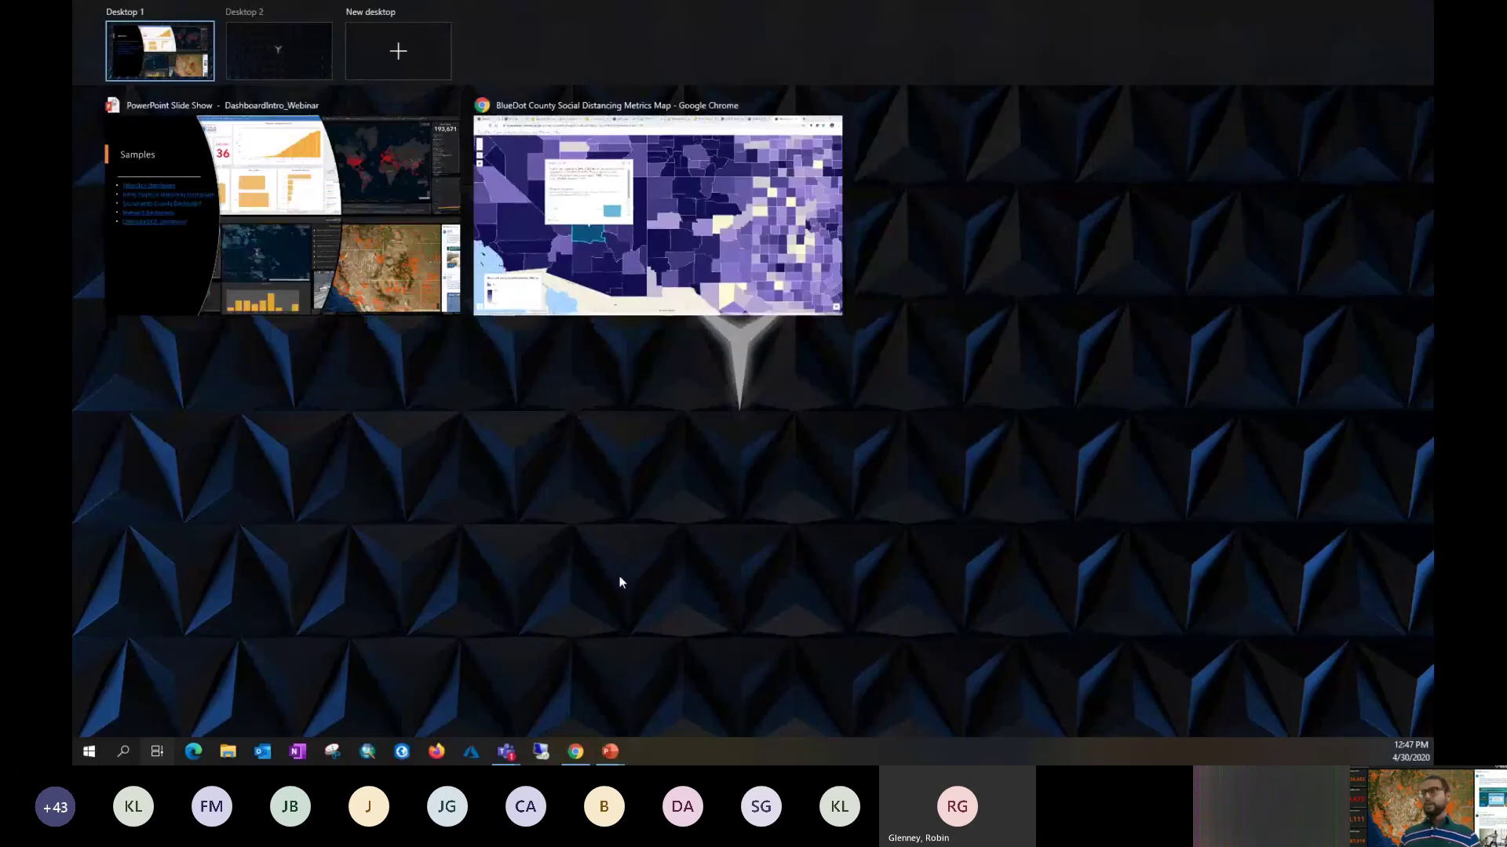
{"action": "left_click", "coordinate": [630, 252]}
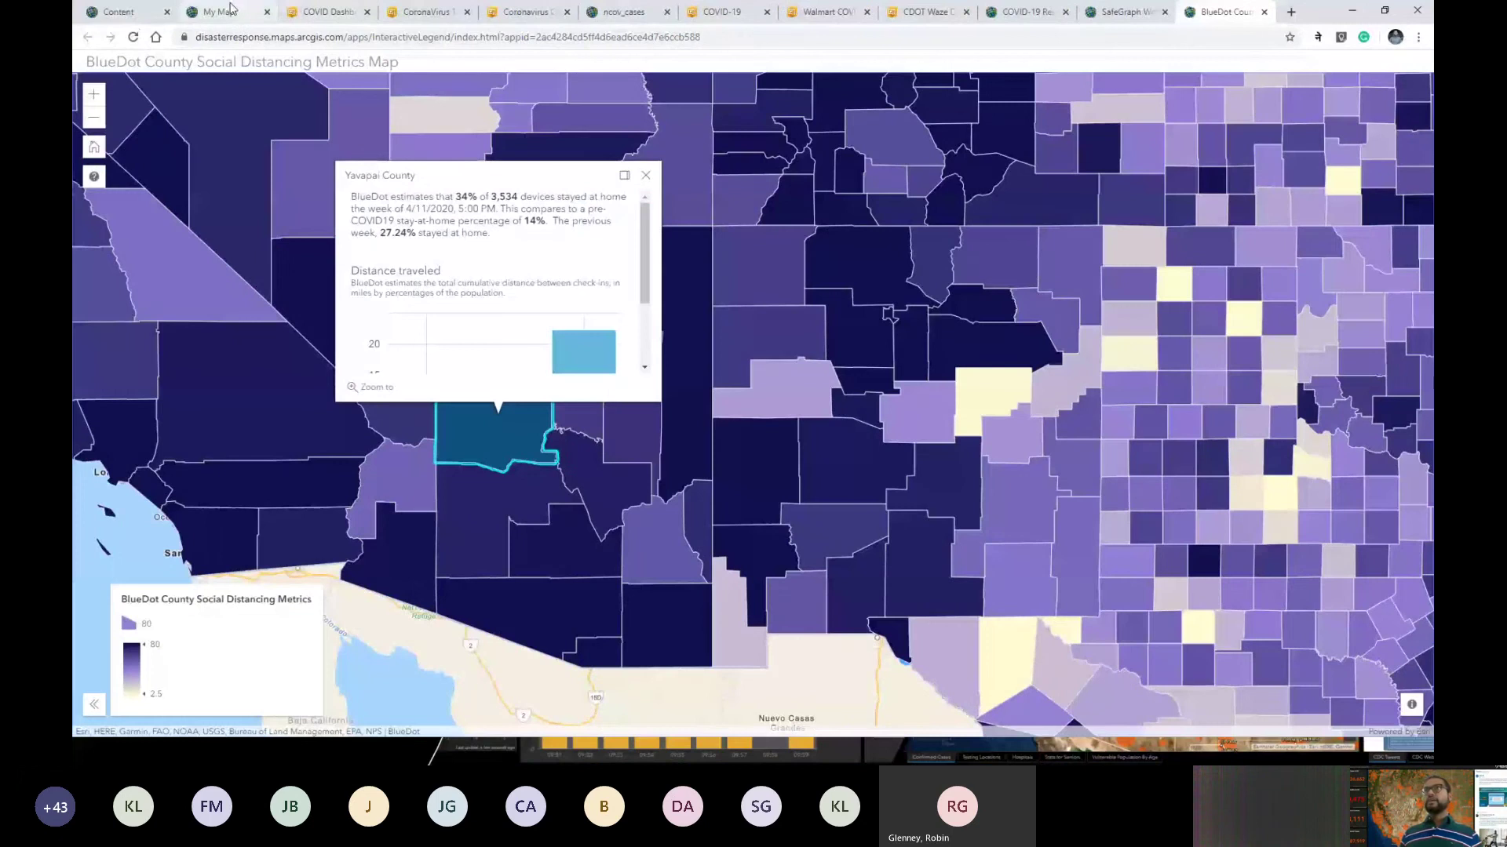
{"action": "left_click", "coordinate": [333, 12]}
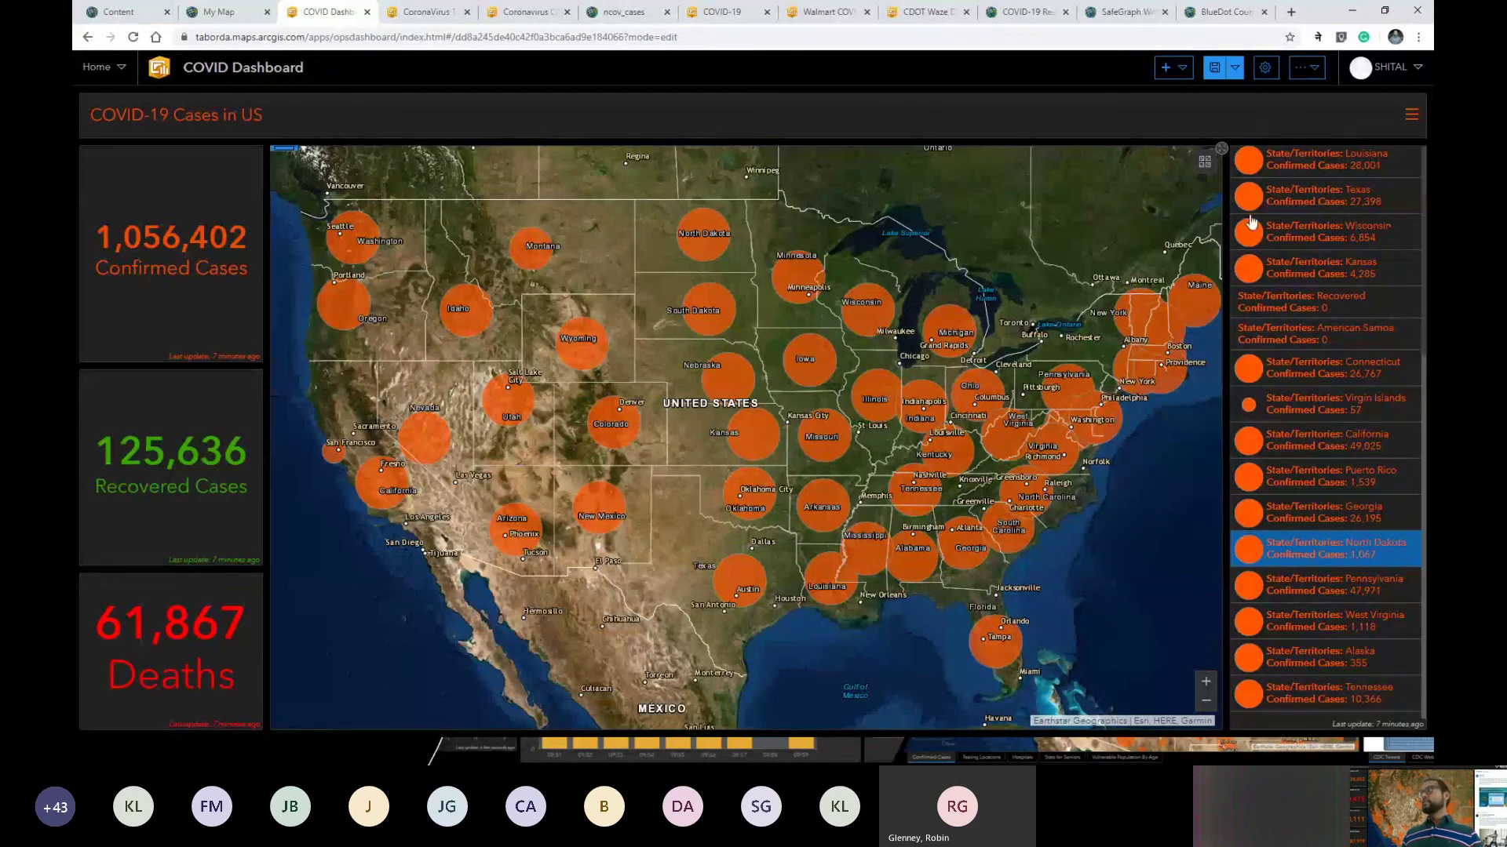
{"action": "left_click", "coordinate": [1313, 70]}
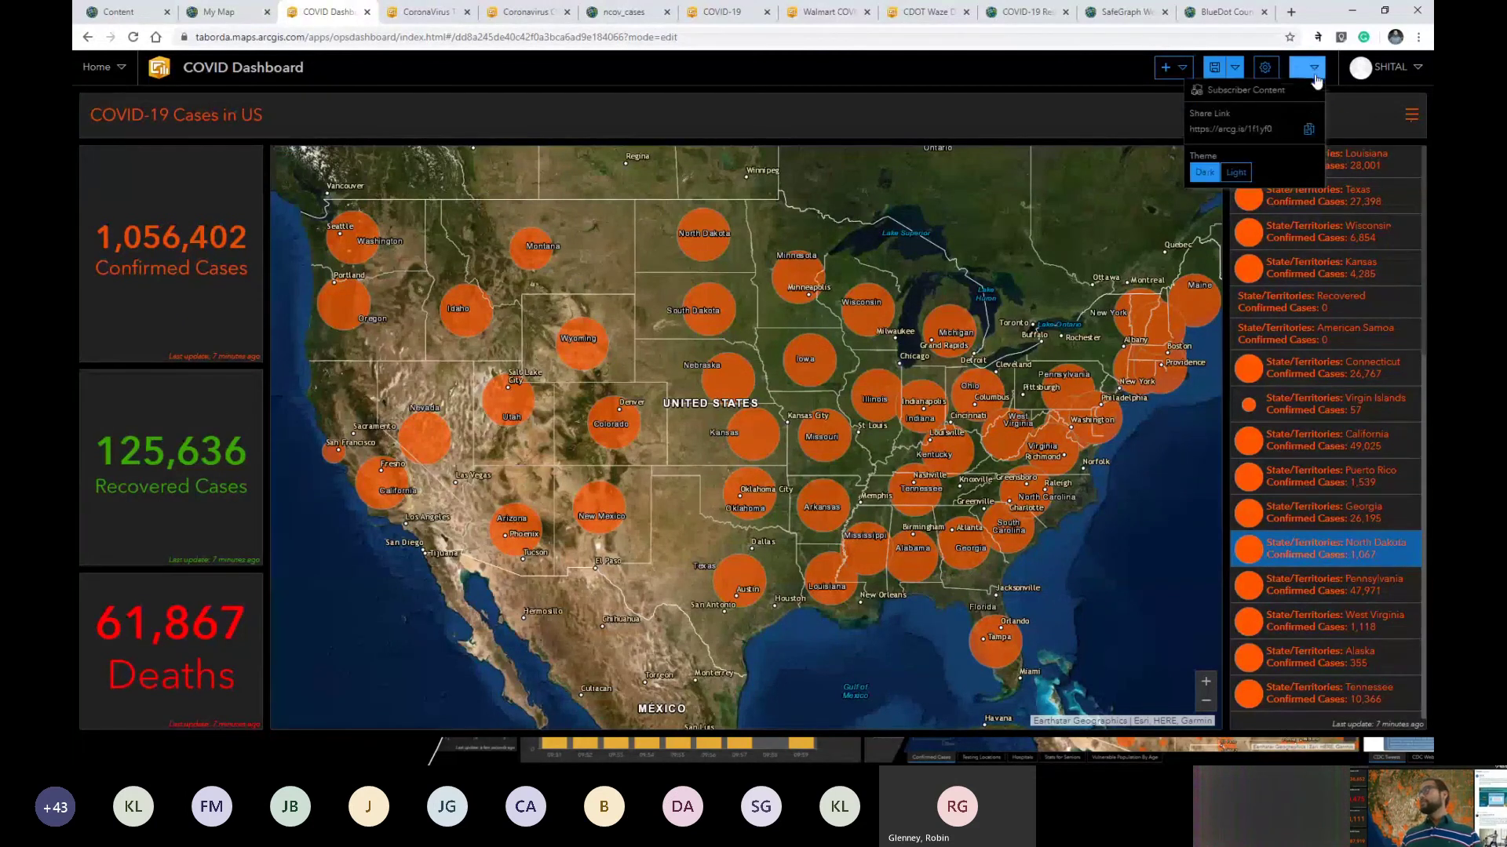
Step: Load the COVID Dashboard's share link in a new incognito window, then close that window
{"action": "left_click", "coordinate": [1290, 12]}
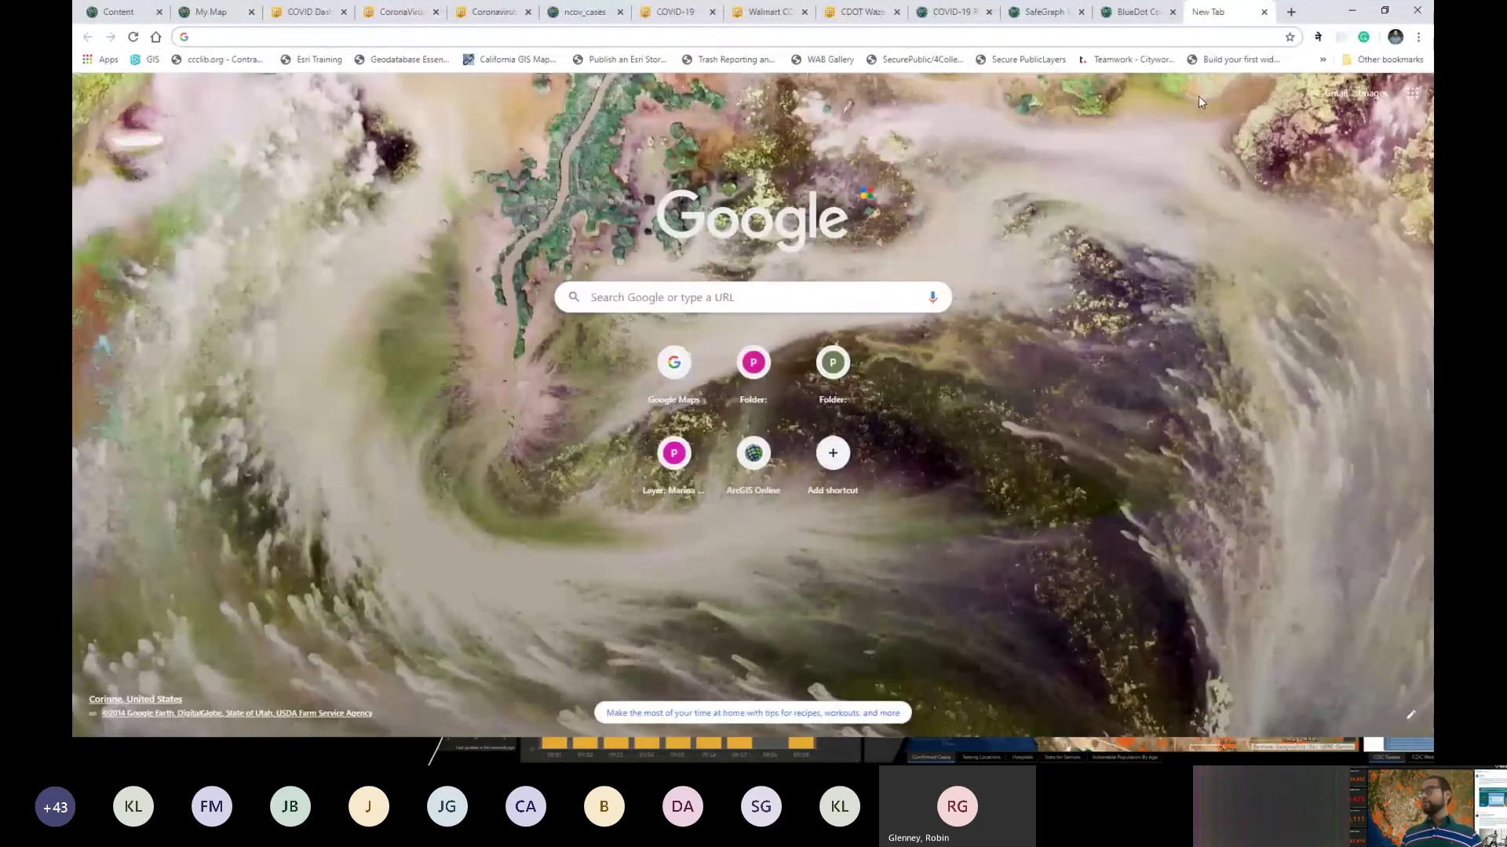
{"action": "left_click", "coordinate": [1416, 37]}
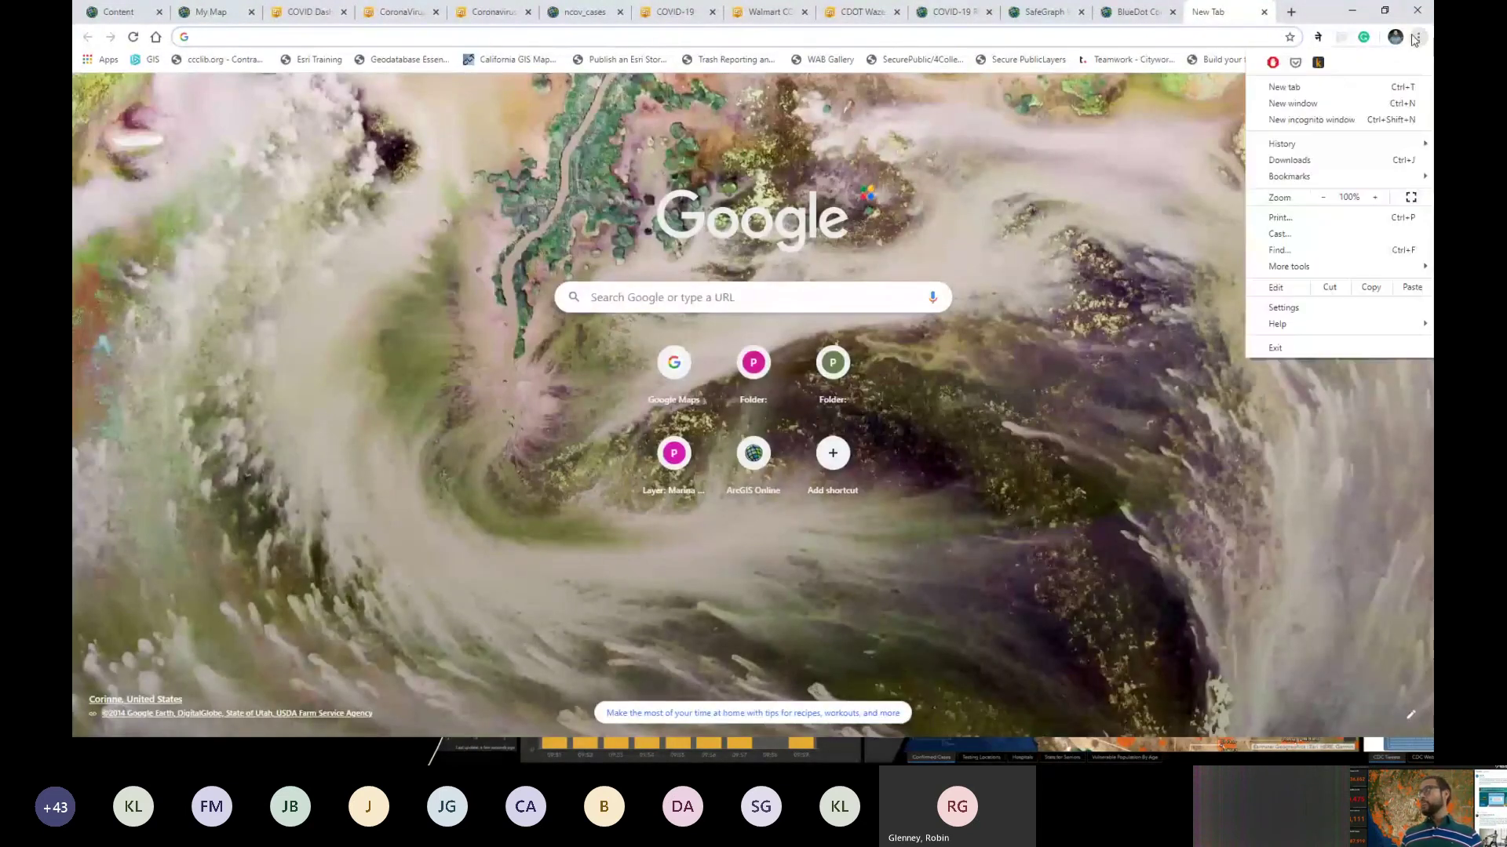
{"action": "left_click", "coordinate": [1307, 120]}
{"action": "key", "text": "ctrl+v"}
{"action": "key", "text": "Return"}
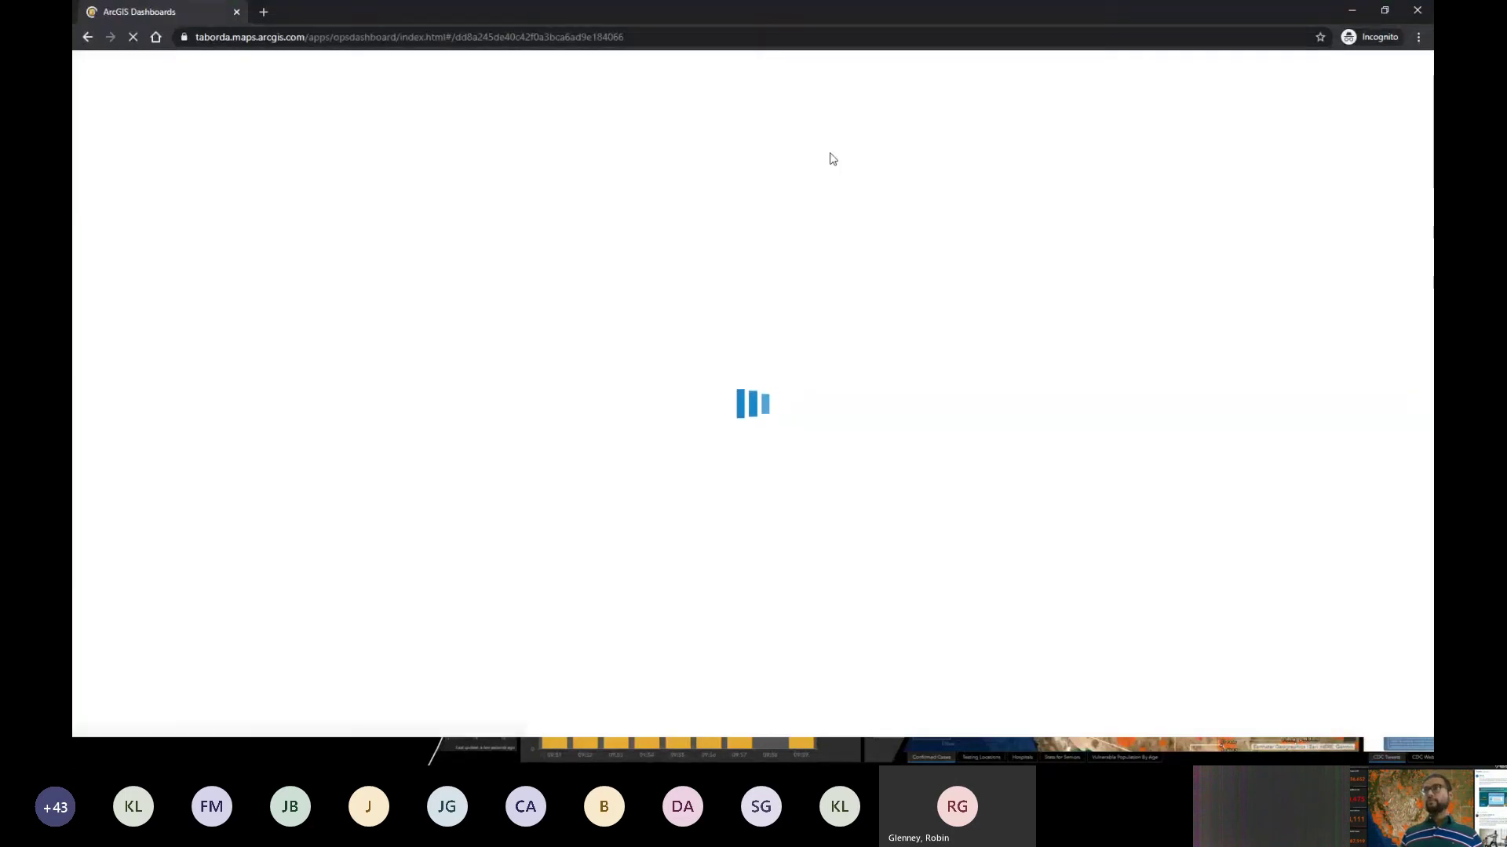
{"action": "left_click", "coordinate": [1417, 9]}
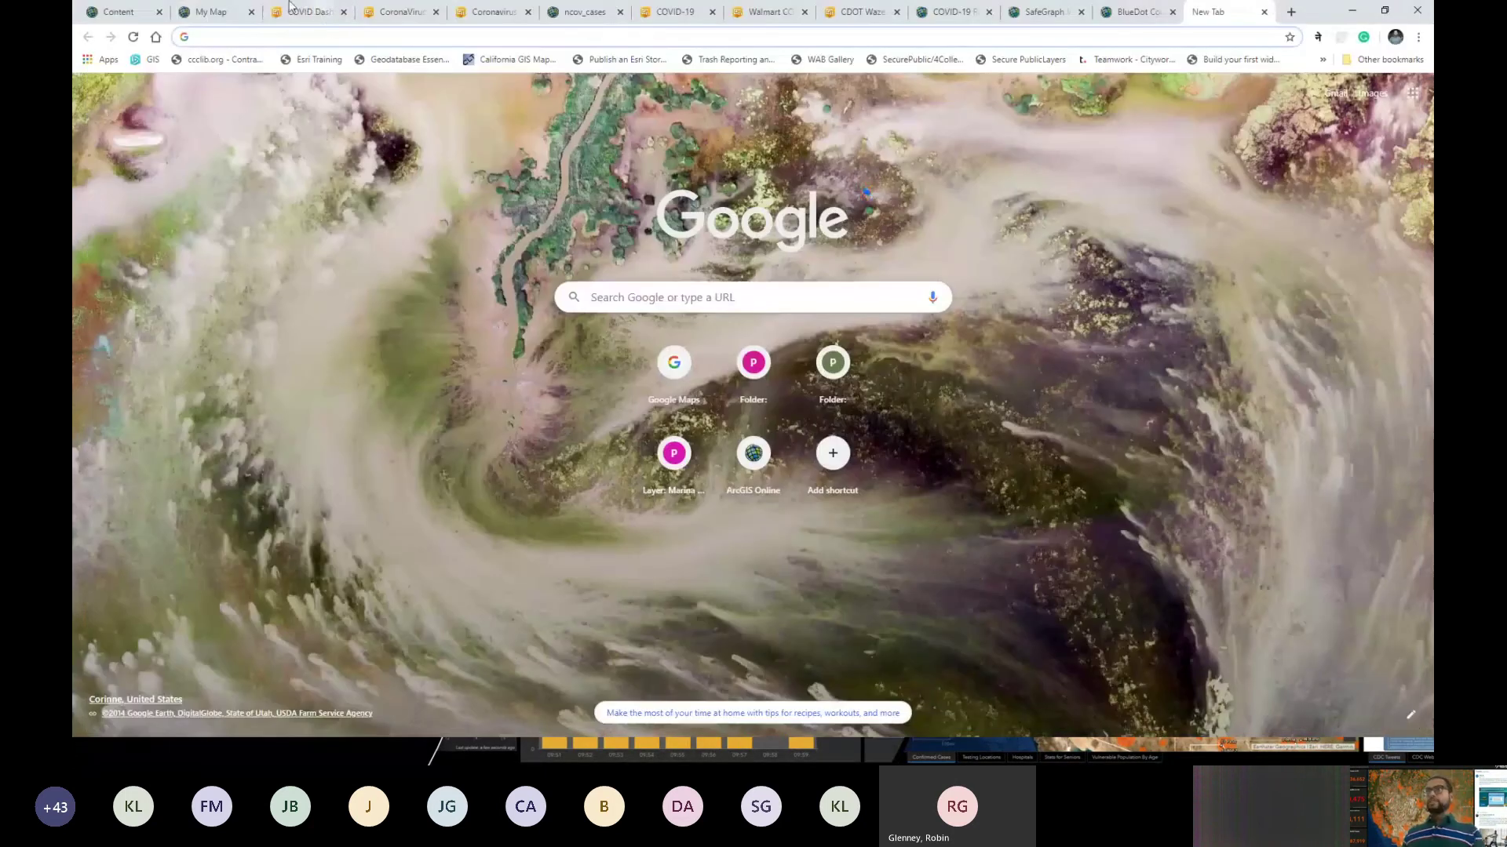
Step: View the COVID Dashboard and the Sacramento County COVID-19 Epidemiology Dashboard, then bring up the Coronavirus (COVID-19) Spread in US dashboard
{"action": "left_click", "coordinate": [292, 10]}
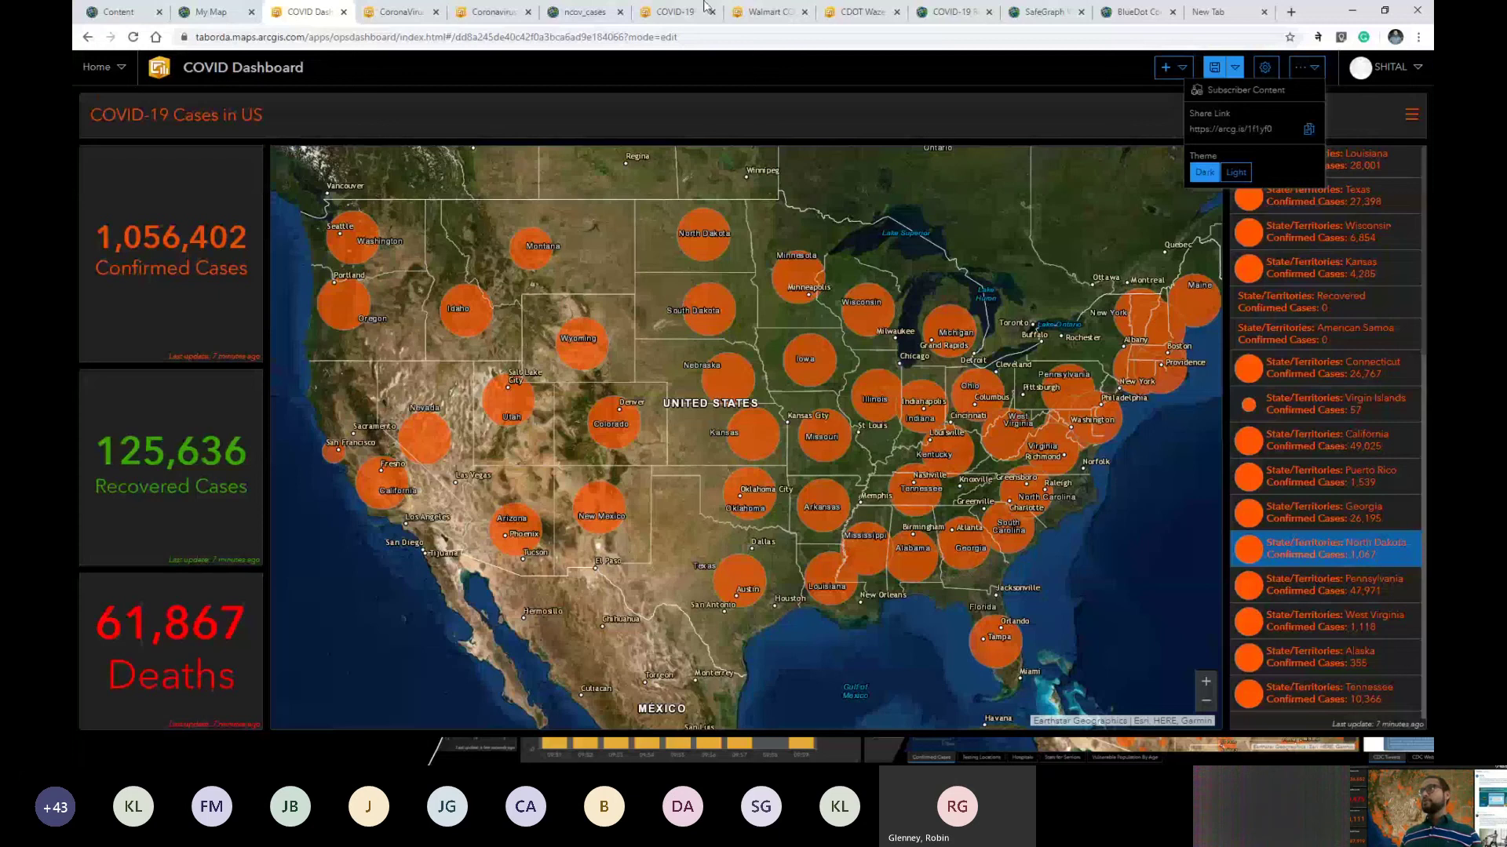
{"action": "left_click", "coordinate": [677, 12]}
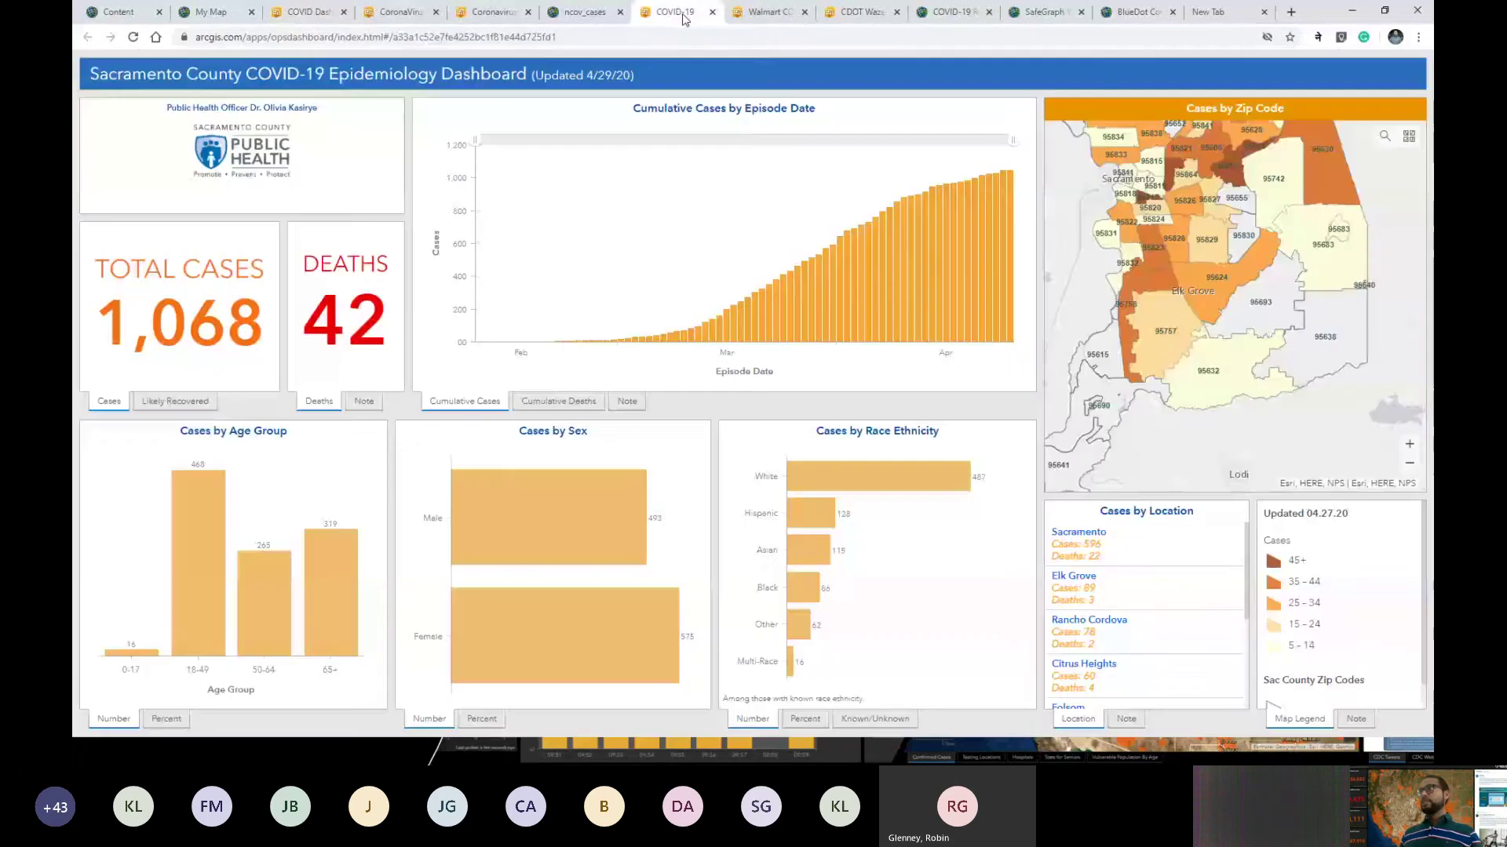
{"action": "left_click", "coordinate": [407, 14]}
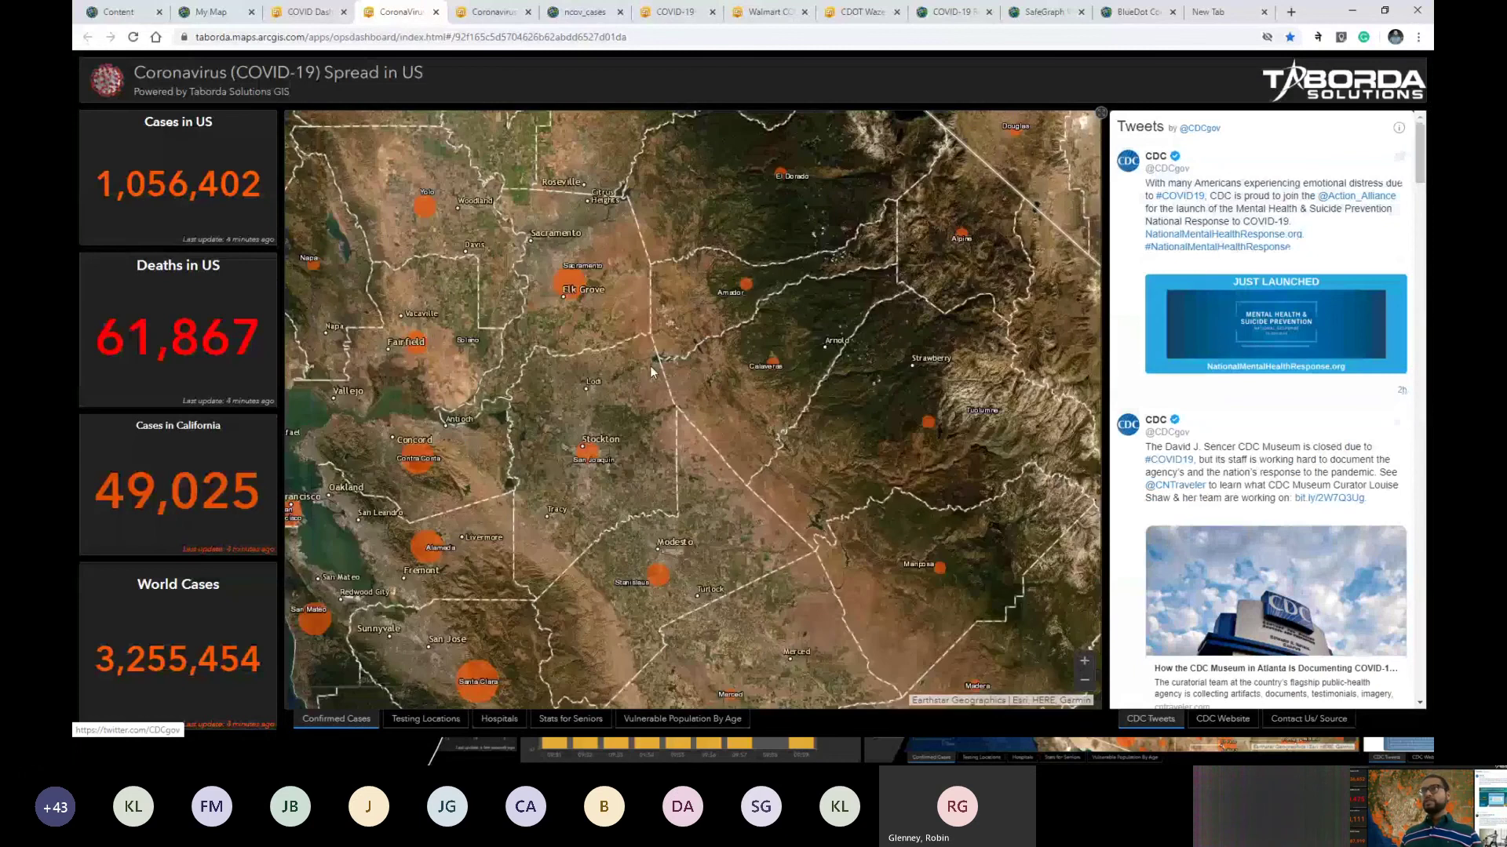
Step: Explore the confirmed cases map across California and Nevada and inspect the case details for Yolo County
{"action": "scroll", "coordinate": [650, 370], "scroll_direction": "down", "scroll_amount": 1}
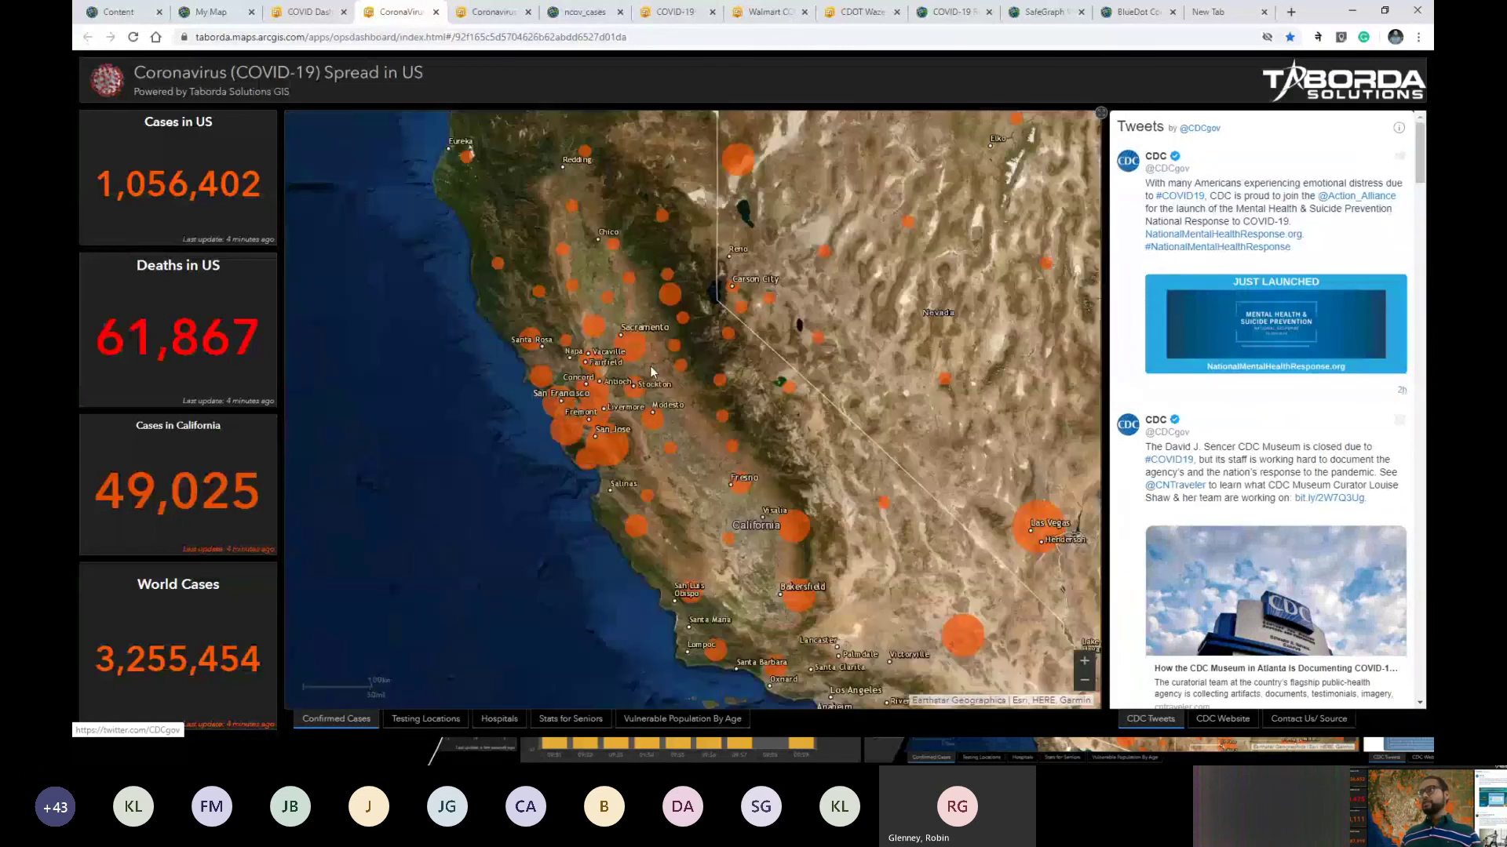
{"action": "left_click_drag", "start_coordinate": [651, 370], "coordinate": [492, 394]}
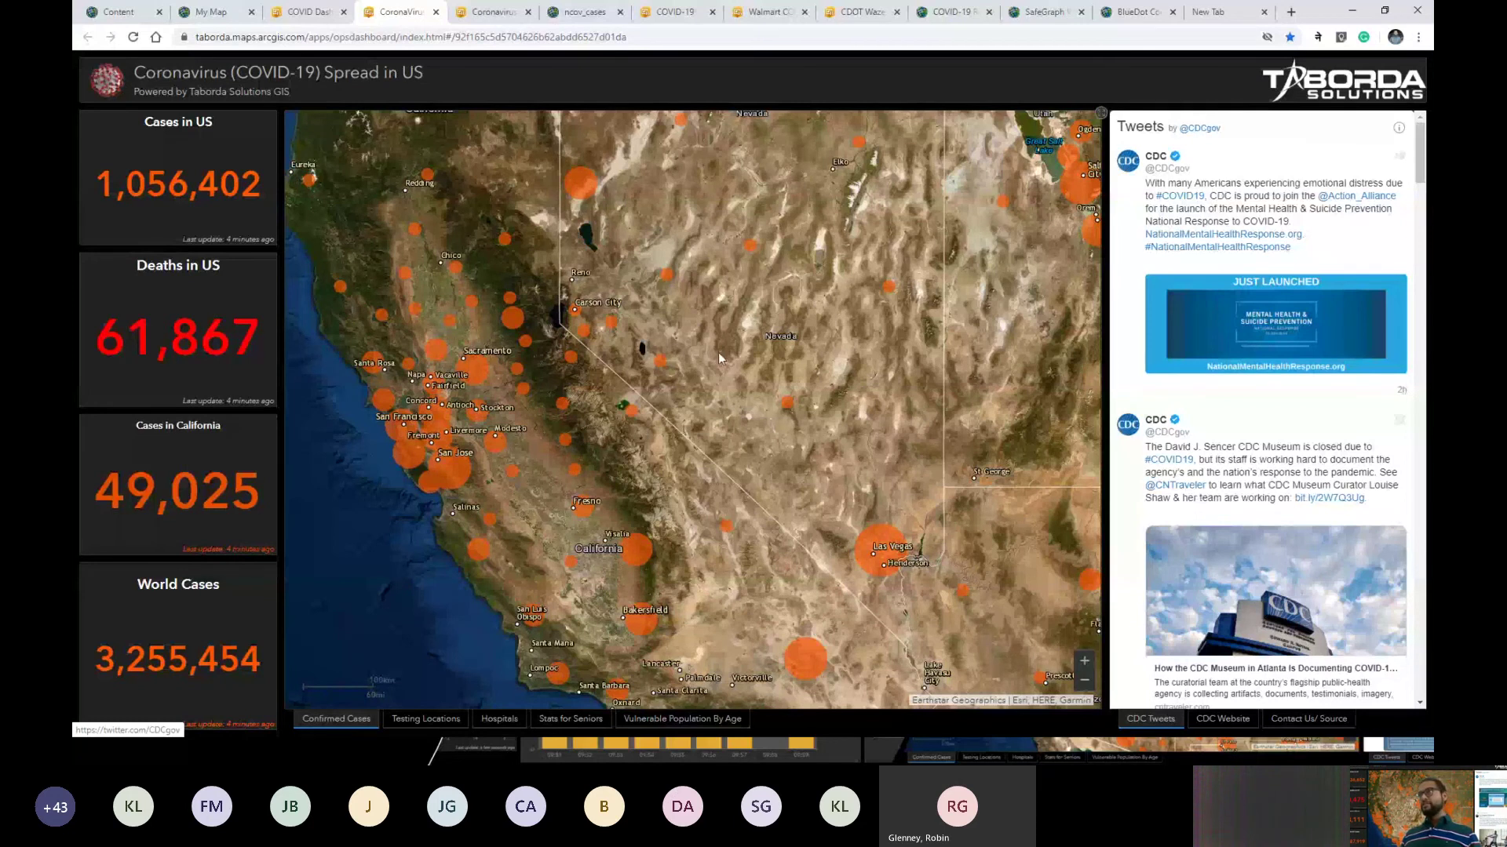
{"action": "scroll", "coordinate": [718, 351], "scroll_direction": "down", "scroll_amount": 2}
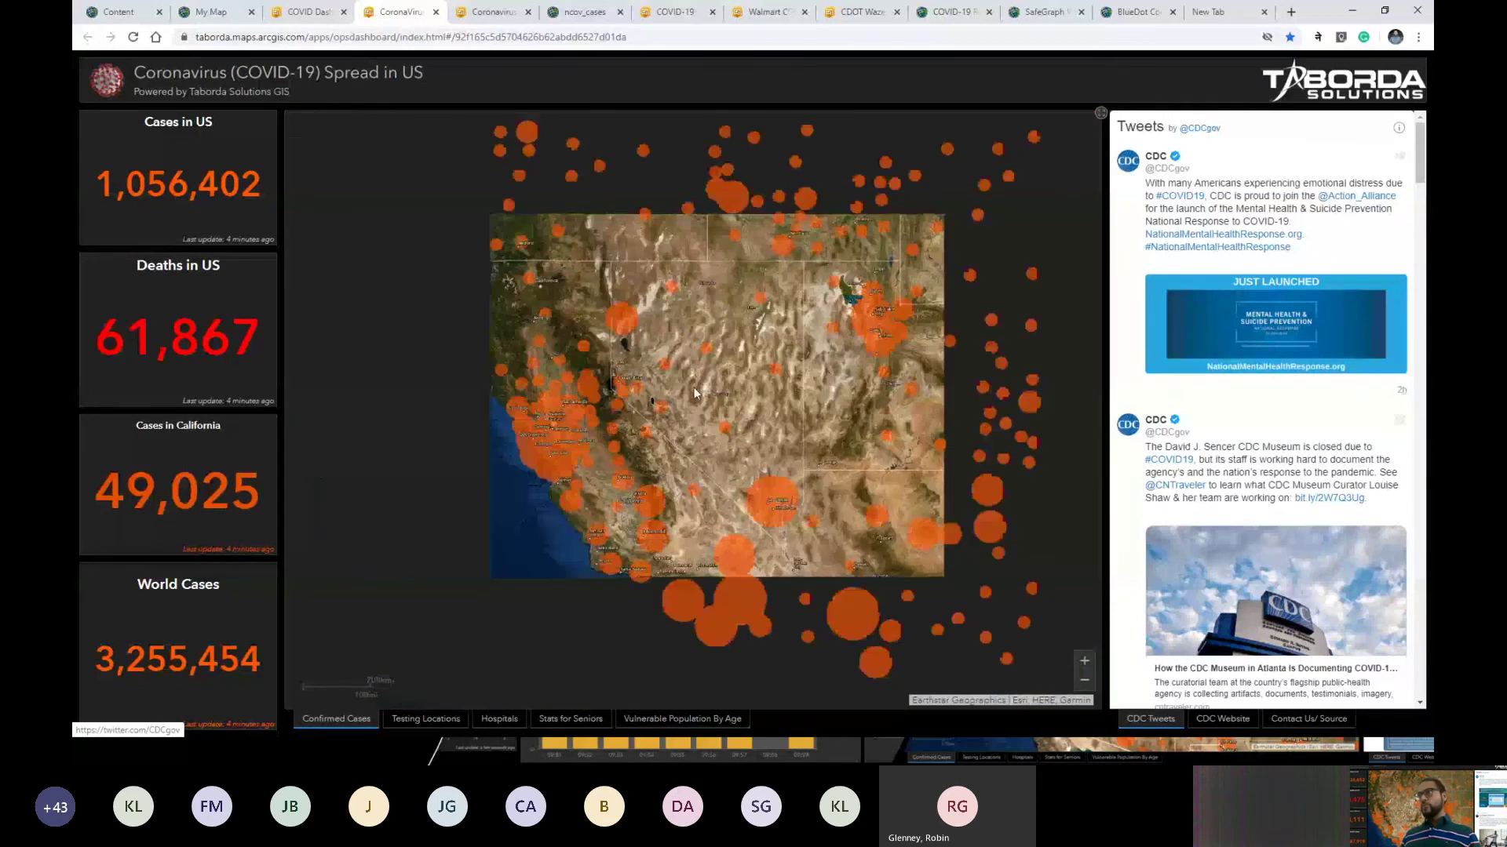
{"action": "scroll", "coordinate": [604, 440], "scroll_direction": "up", "scroll_amount": 3}
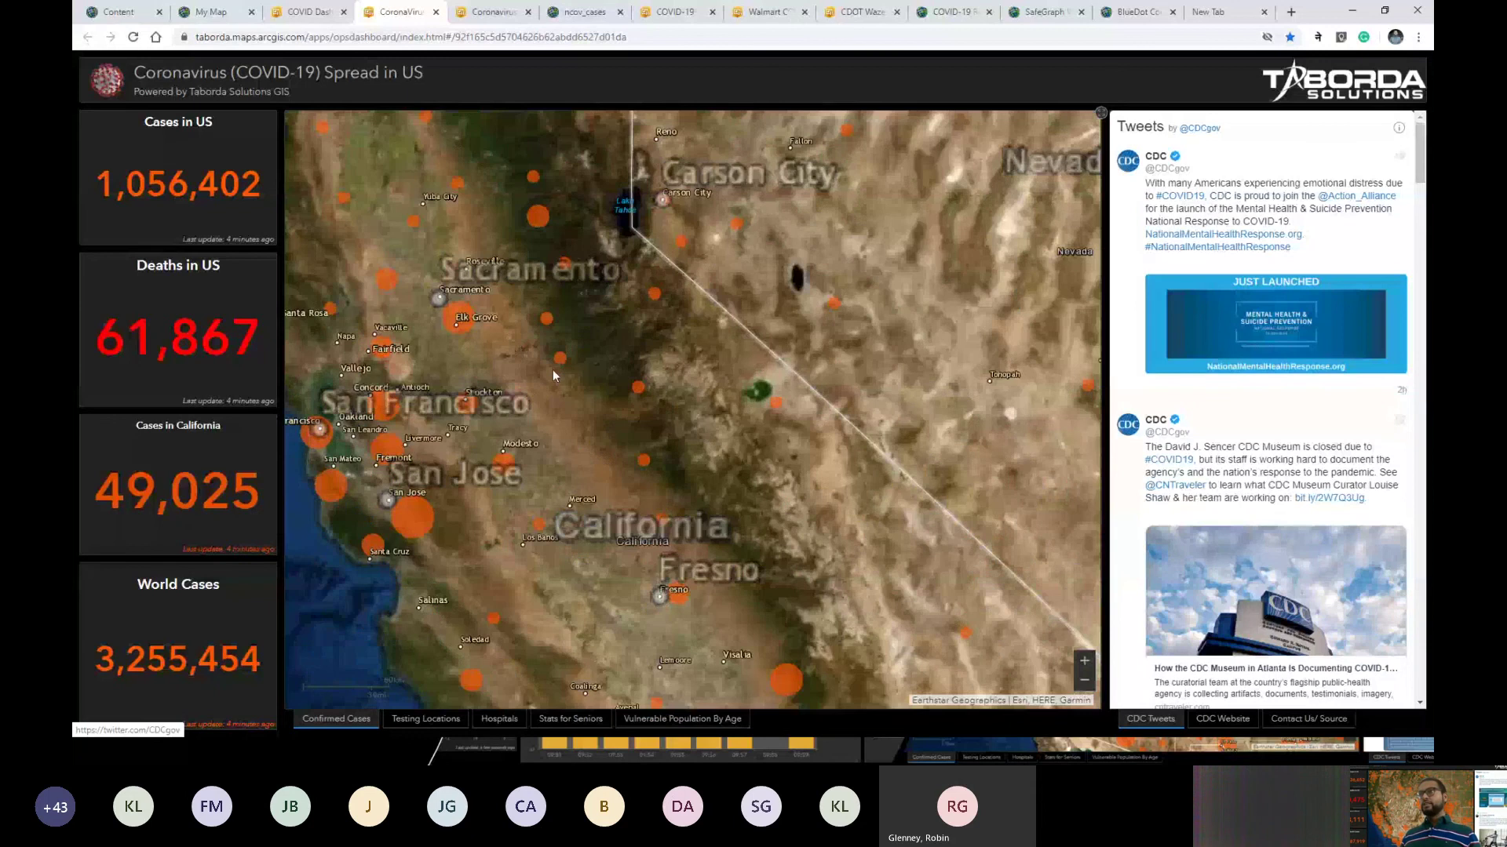
{"action": "left_click", "coordinate": [553, 372]}
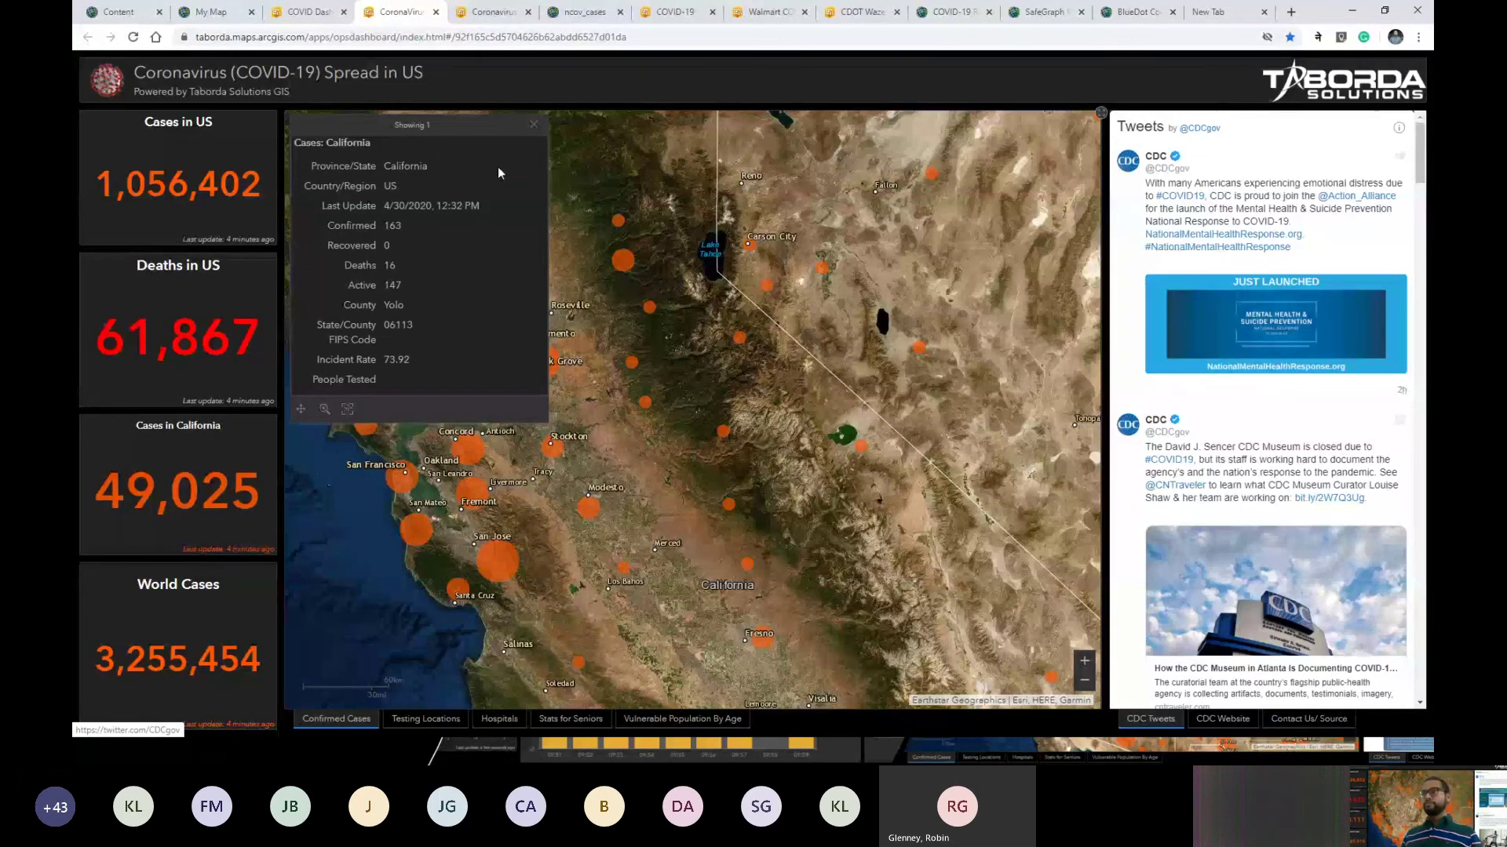
{"action": "left_click", "coordinate": [534, 125]}
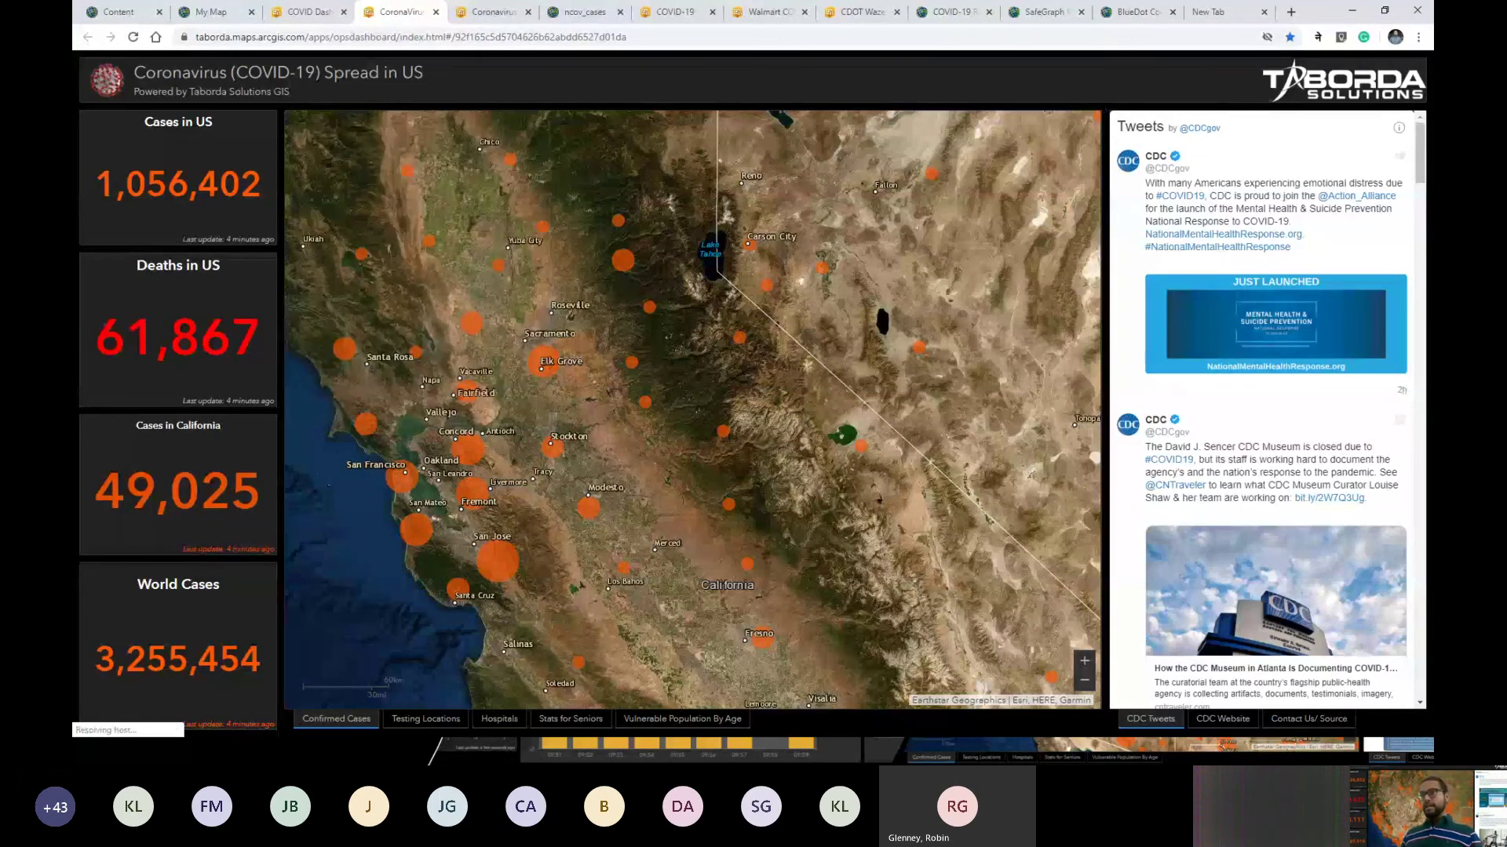
Step: Show the testing locations map and read through the details of the Banner Health Medical Center site in Susanville
{"action": "left_click", "coordinate": [414, 722]}
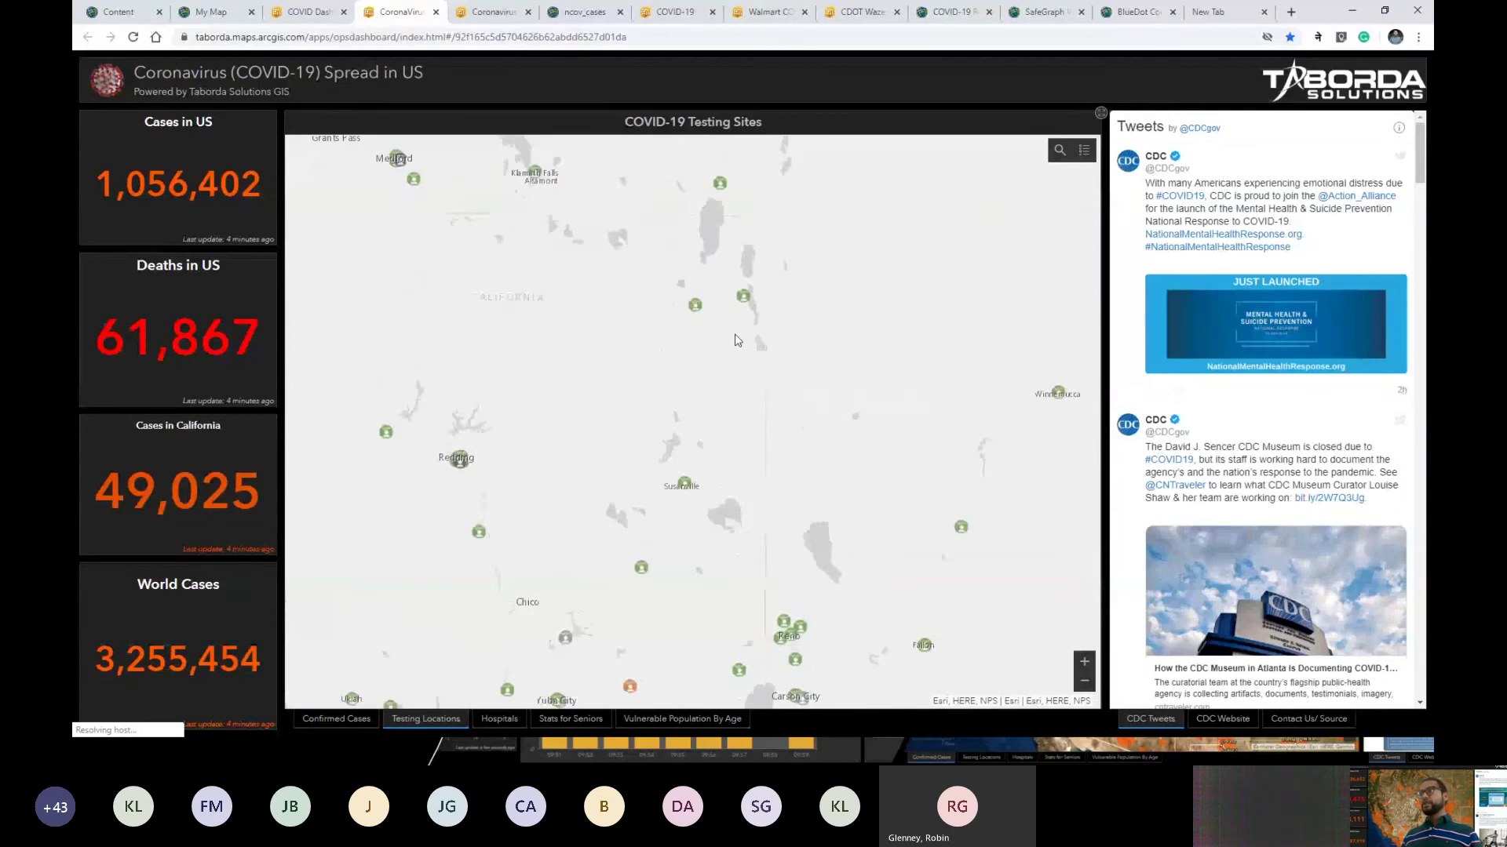
{"action": "scroll", "coordinate": [699, 335], "scroll_direction": "down", "scroll_amount": 1}
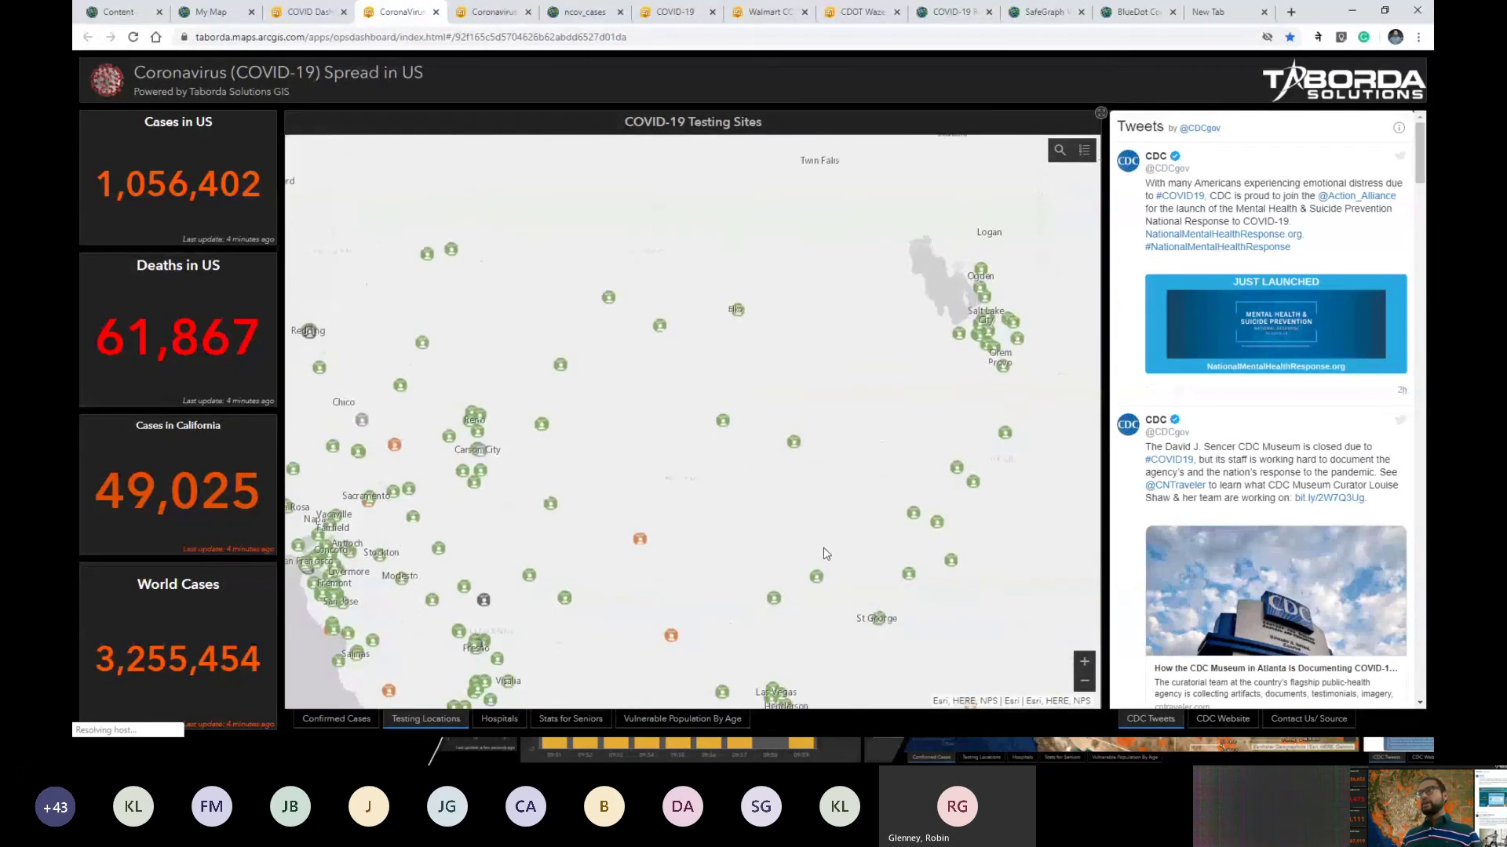
{"action": "scroll", "coordinate": [536, 404], "scroll_direction": "up", "scroll_amount": 1}
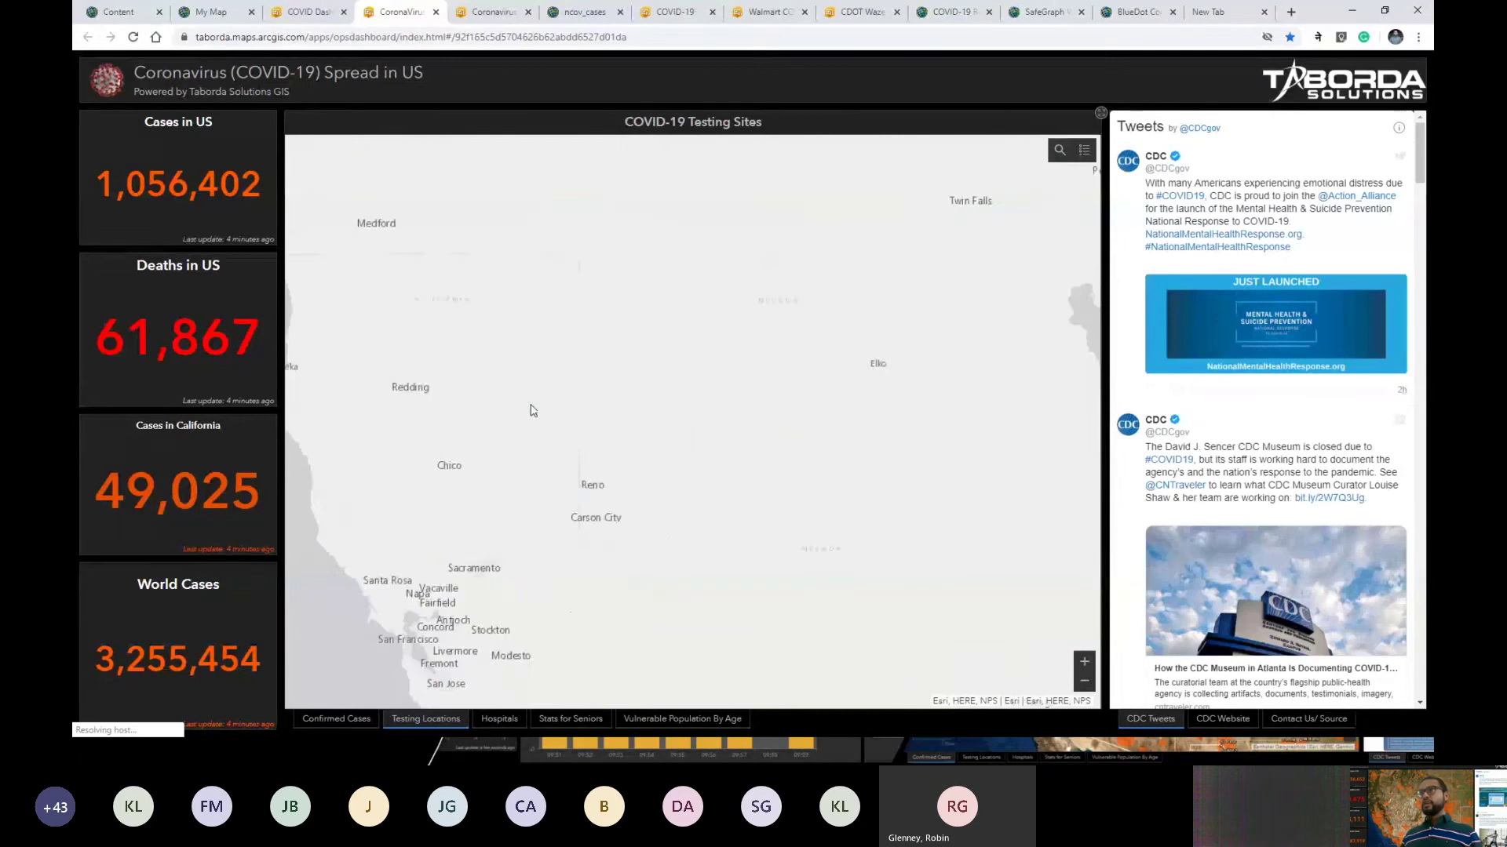
{"action": "left_click", "coordinate": [538, 397]}
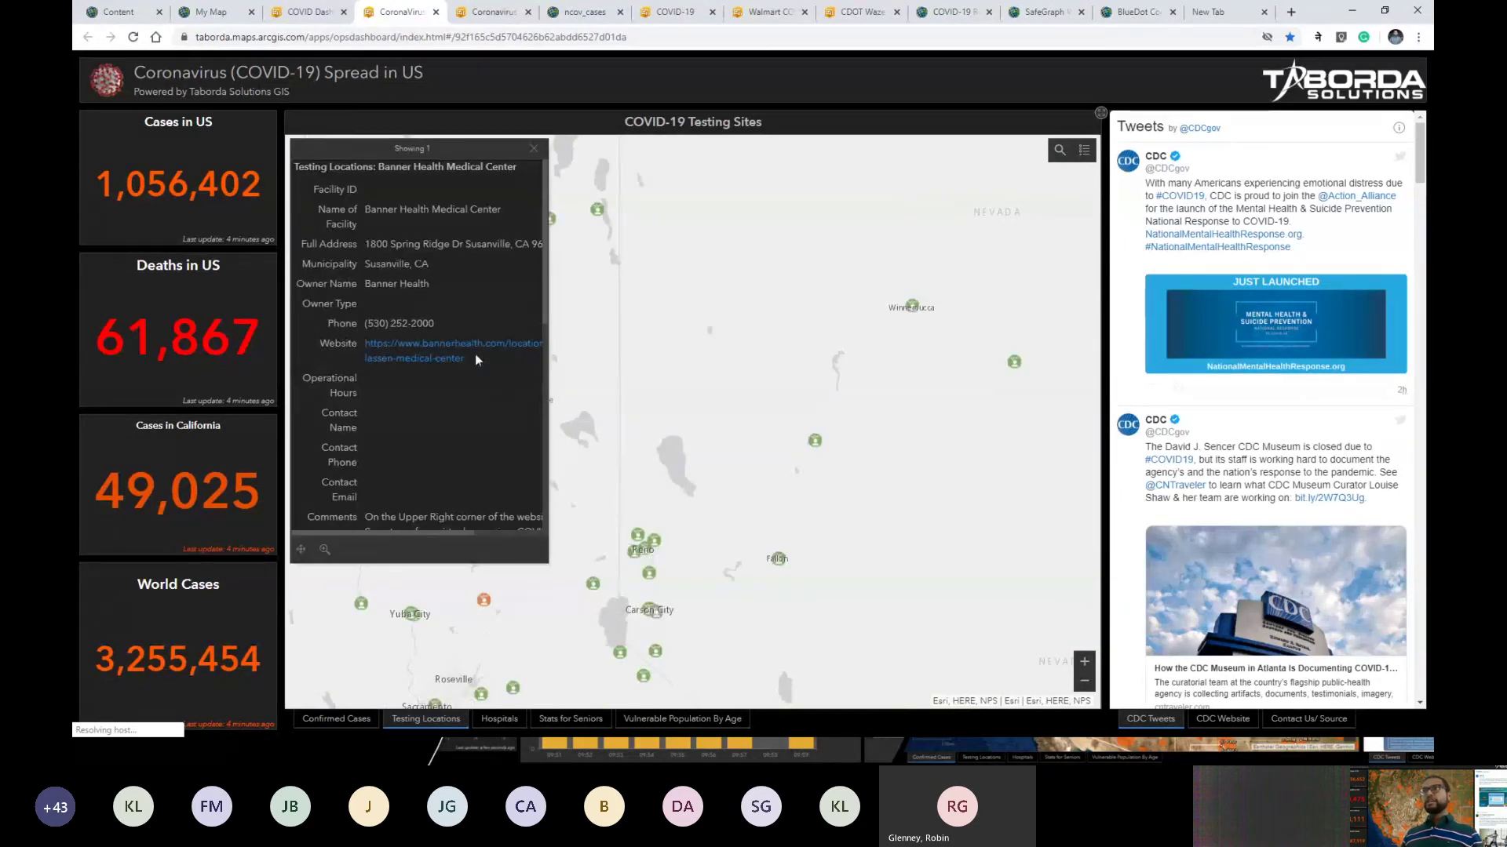
{"action": "scroll", "coordinate": [457, 265], "scroll_direction": "down", "scroll_amount": 1}
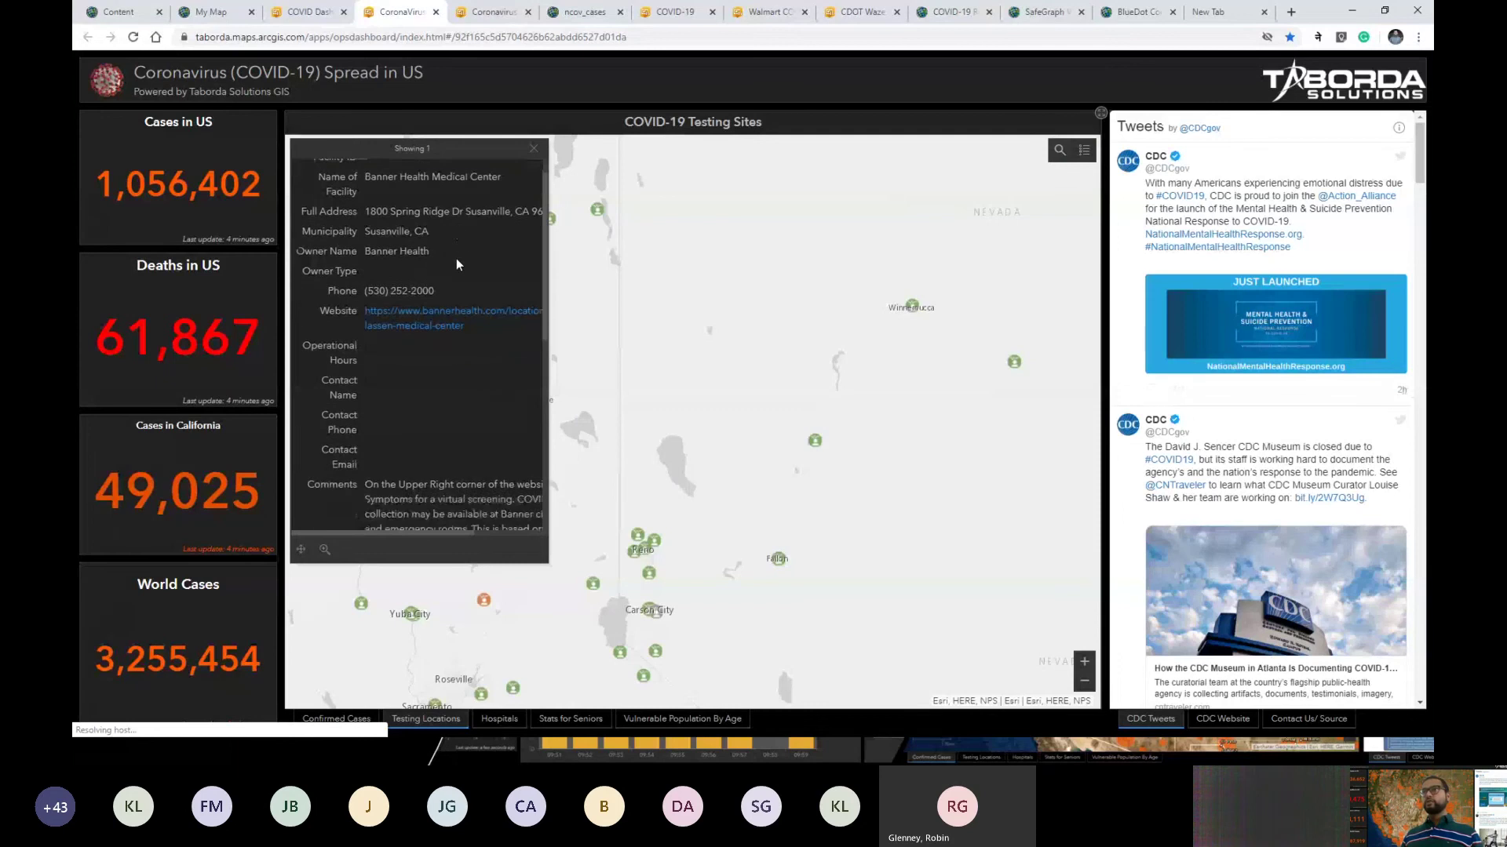
{"action": "scroll", "coordinate": [455, 257], "scroll_direction": "down", "scroll_amount": 5}
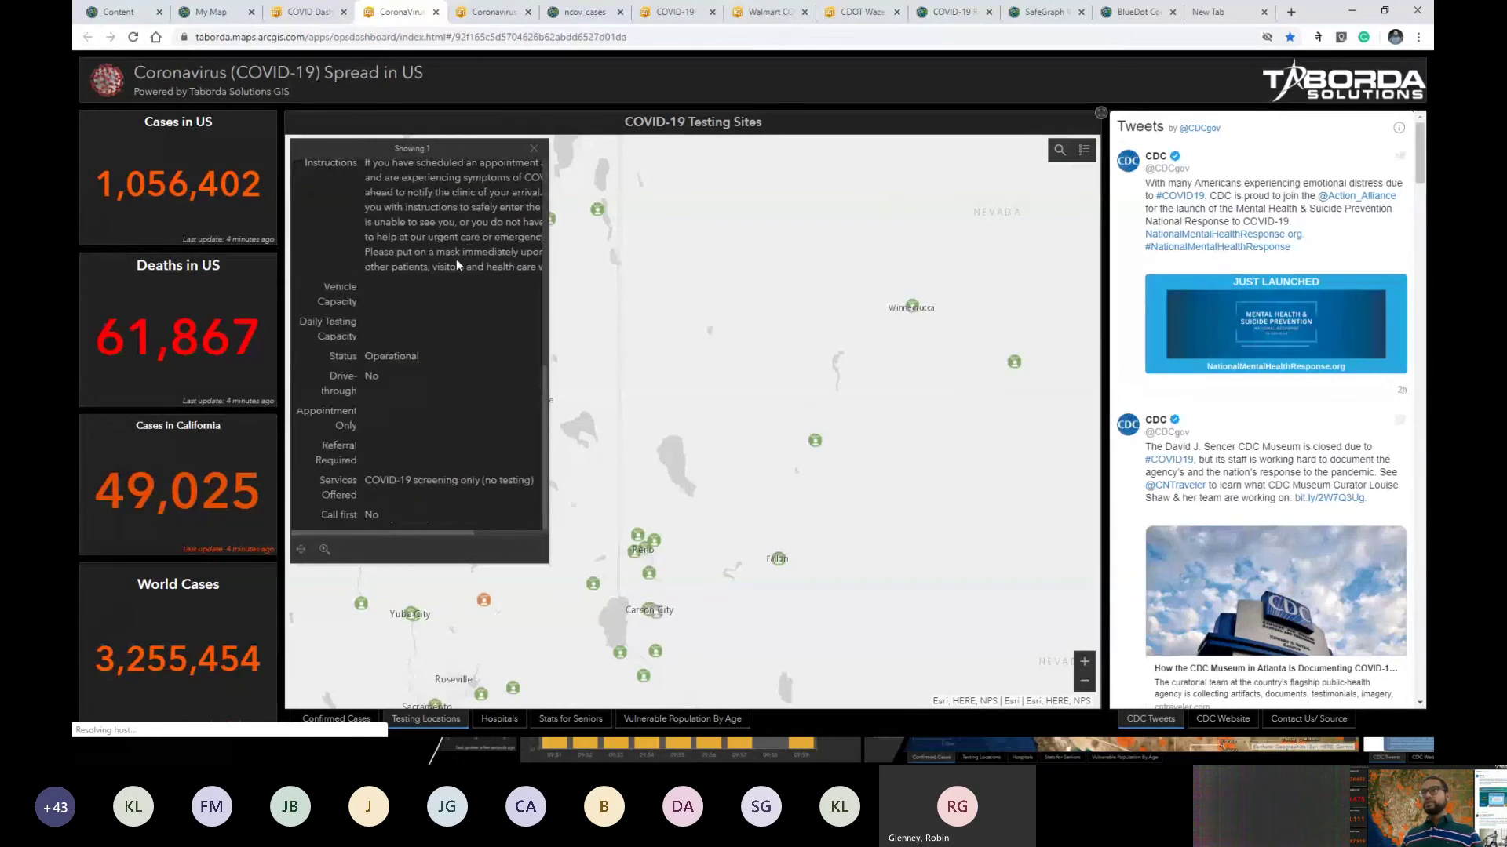
{"action": "left_click", "coordinate": [532, 154]}
Step: Focus the testing sites map on Redding and show the confirmed cases for the same area
{"action": "left_click_drag", "start_coordinate": [530, 326], "coordinate": [610, 286]}
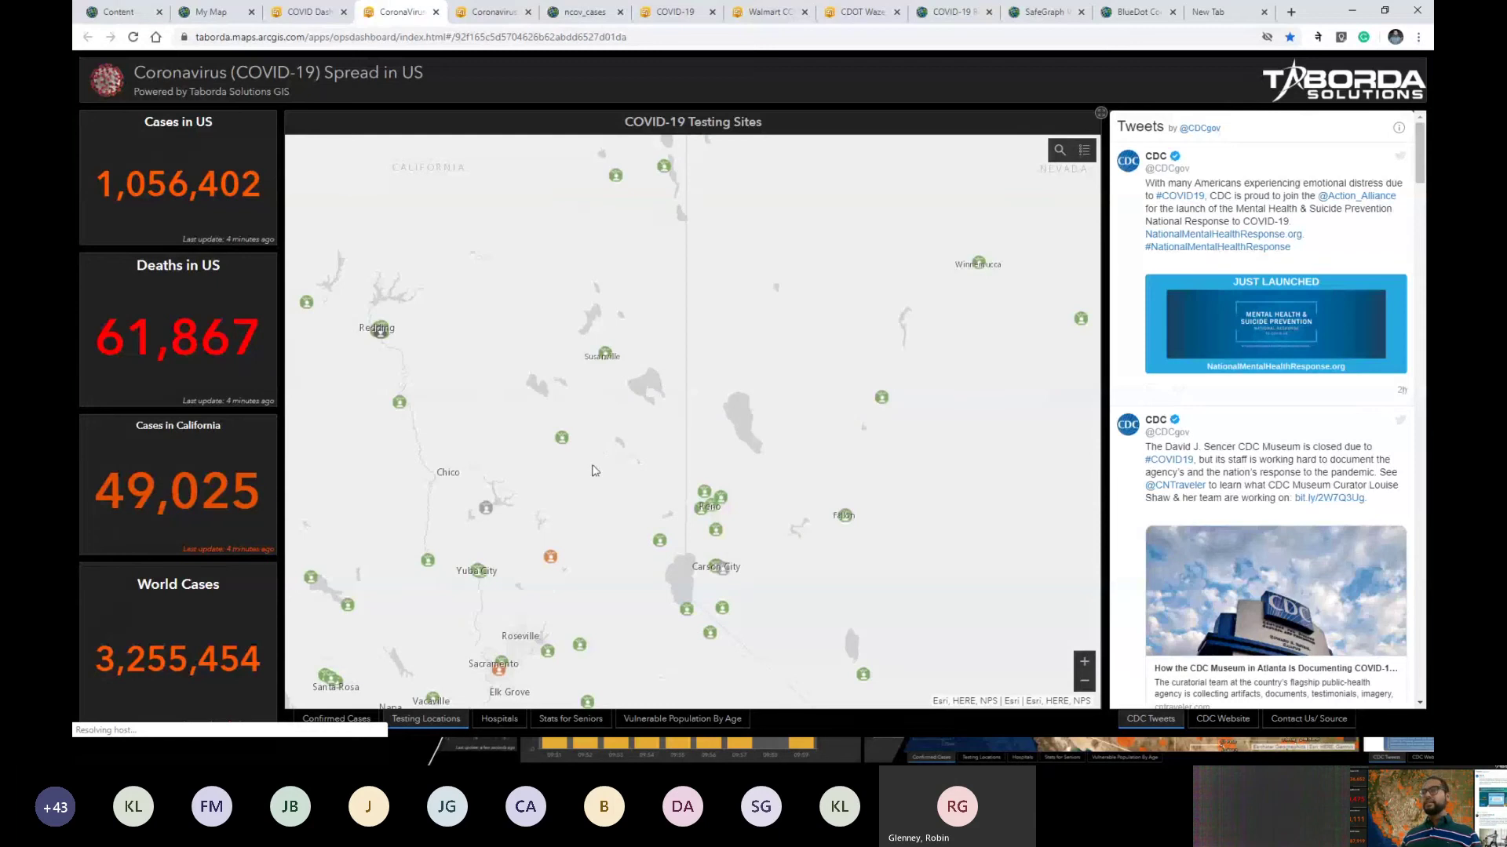
{"action": "scroll", "coordinate": [436, 511], "scroll_direction": "down", "scroll_amount": 1}
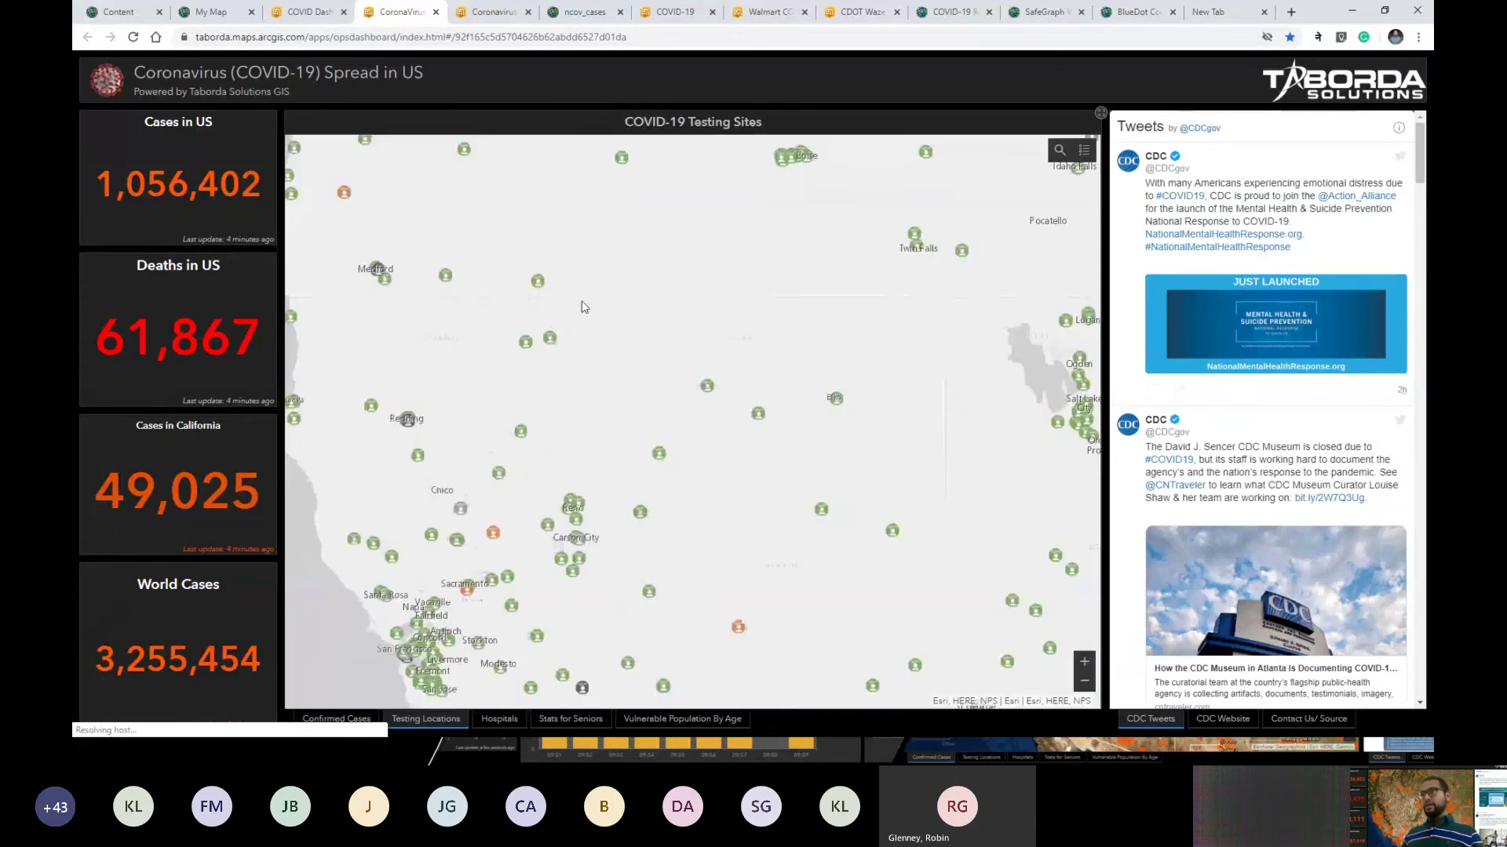
{"action": "left_click_drag", "start_coordinate": [582, 301], "coordinate": [814, 514]}
{"action": "left_click_drag", "start_coordinate": [647, 638], "coordinate": [659, 442]}
{"action": "scroll", "coordinate": [580, 375], "scroll_direction": "up", "scroll_amount": 2}
{"action": "scroll", "coordinate": [736, 421], "scroll_direction": "up", "scroll_amount": 1}
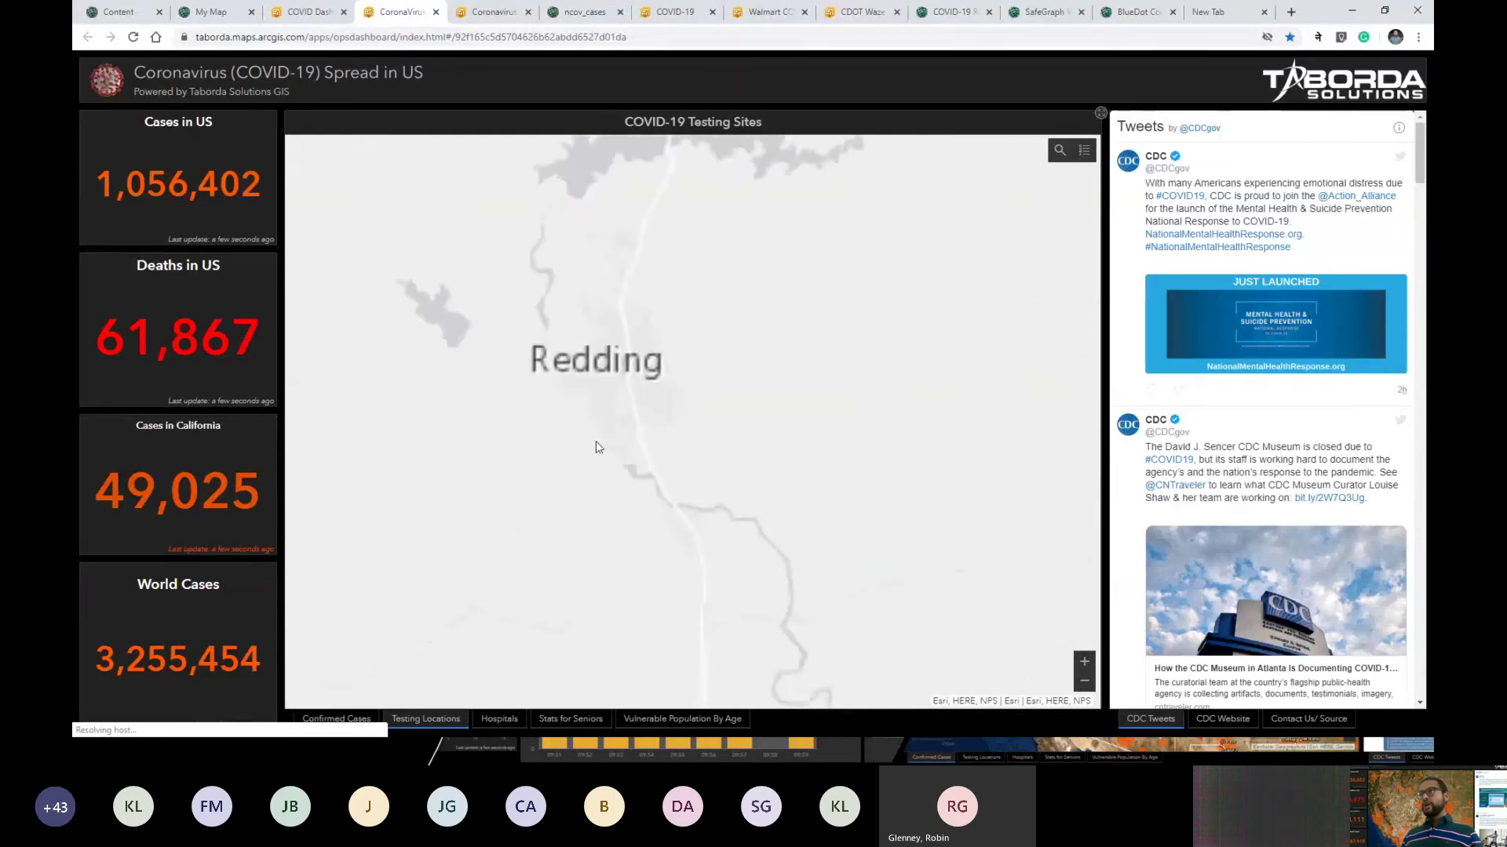
{"action": "left_click", "coordinate": [343, 726]}
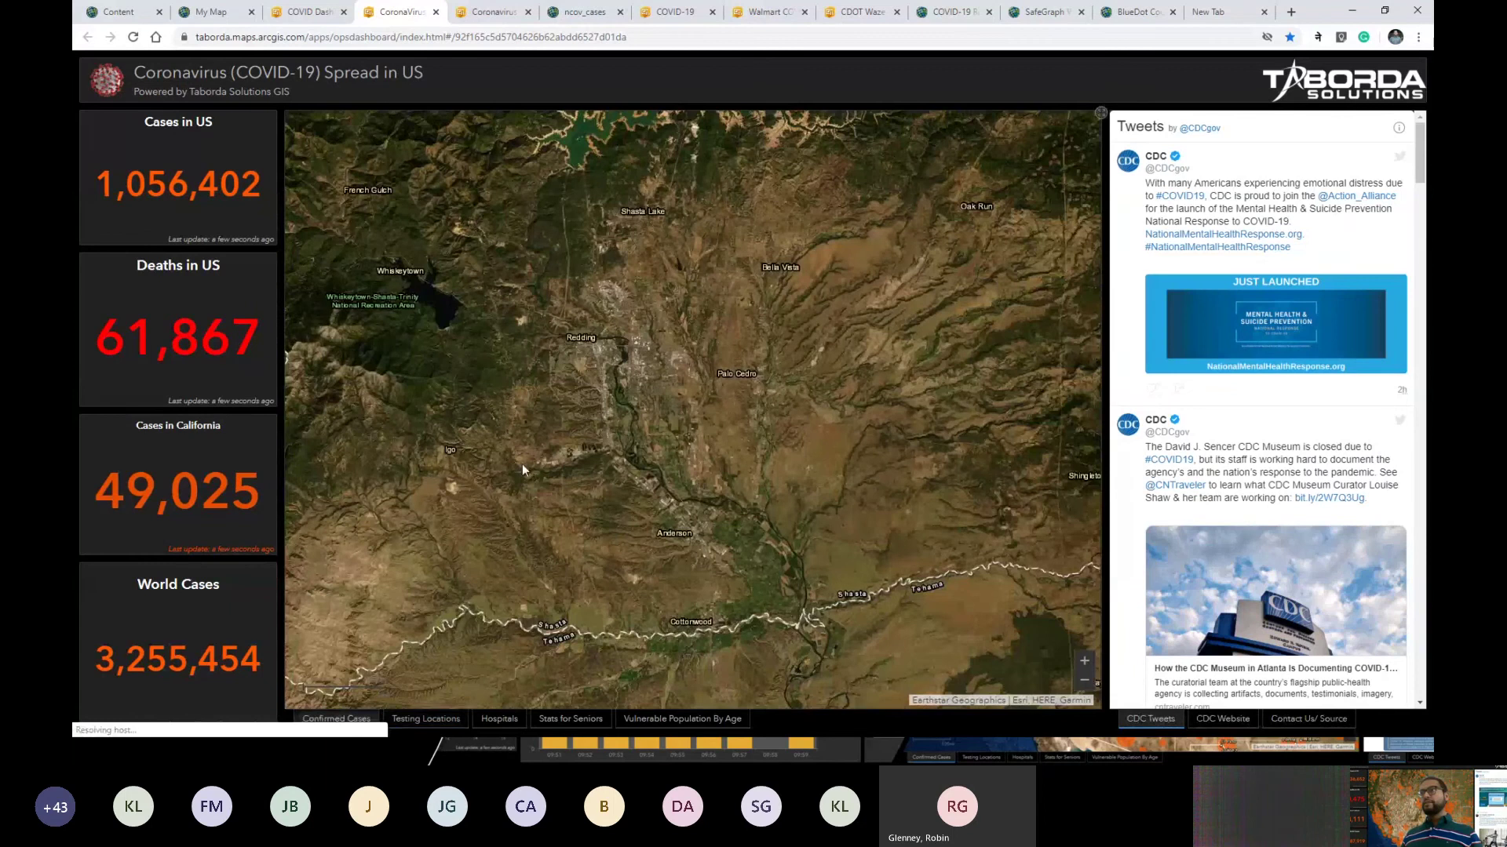
{"action": "scroll", "coordinate": [716, 451], "scroll_direction": "down", "scroll_amount": 2}
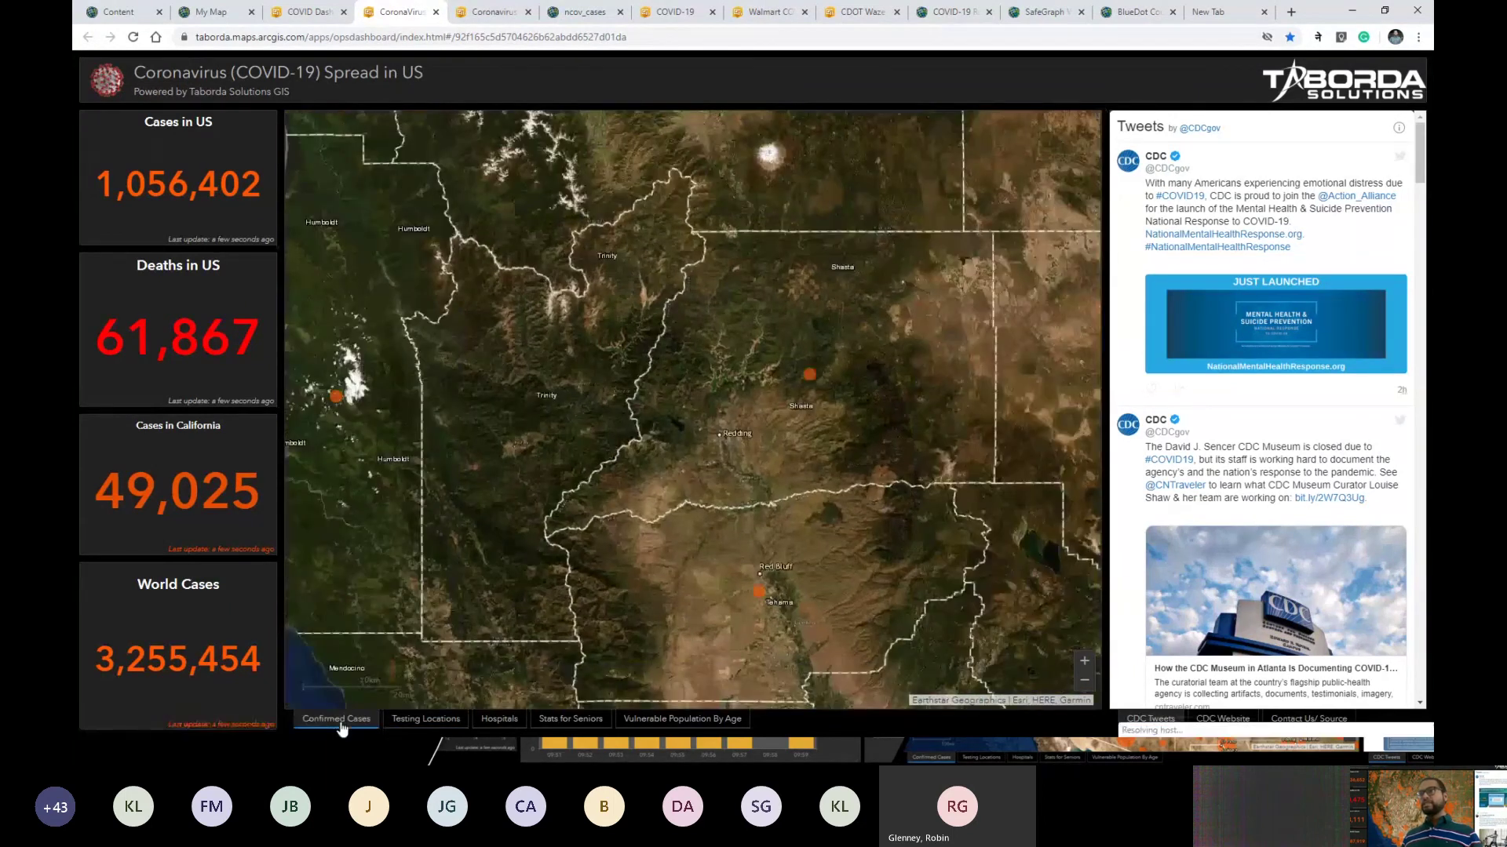
Step: Return to the testing locations map and examine the sites around Redding and Northern California
{"action": "left_click", "coordinate": [418, 719]}
{"action": "scroll", "coordinate": [708, 498], "scroll_direction": "down", "scroll_amount": 1}
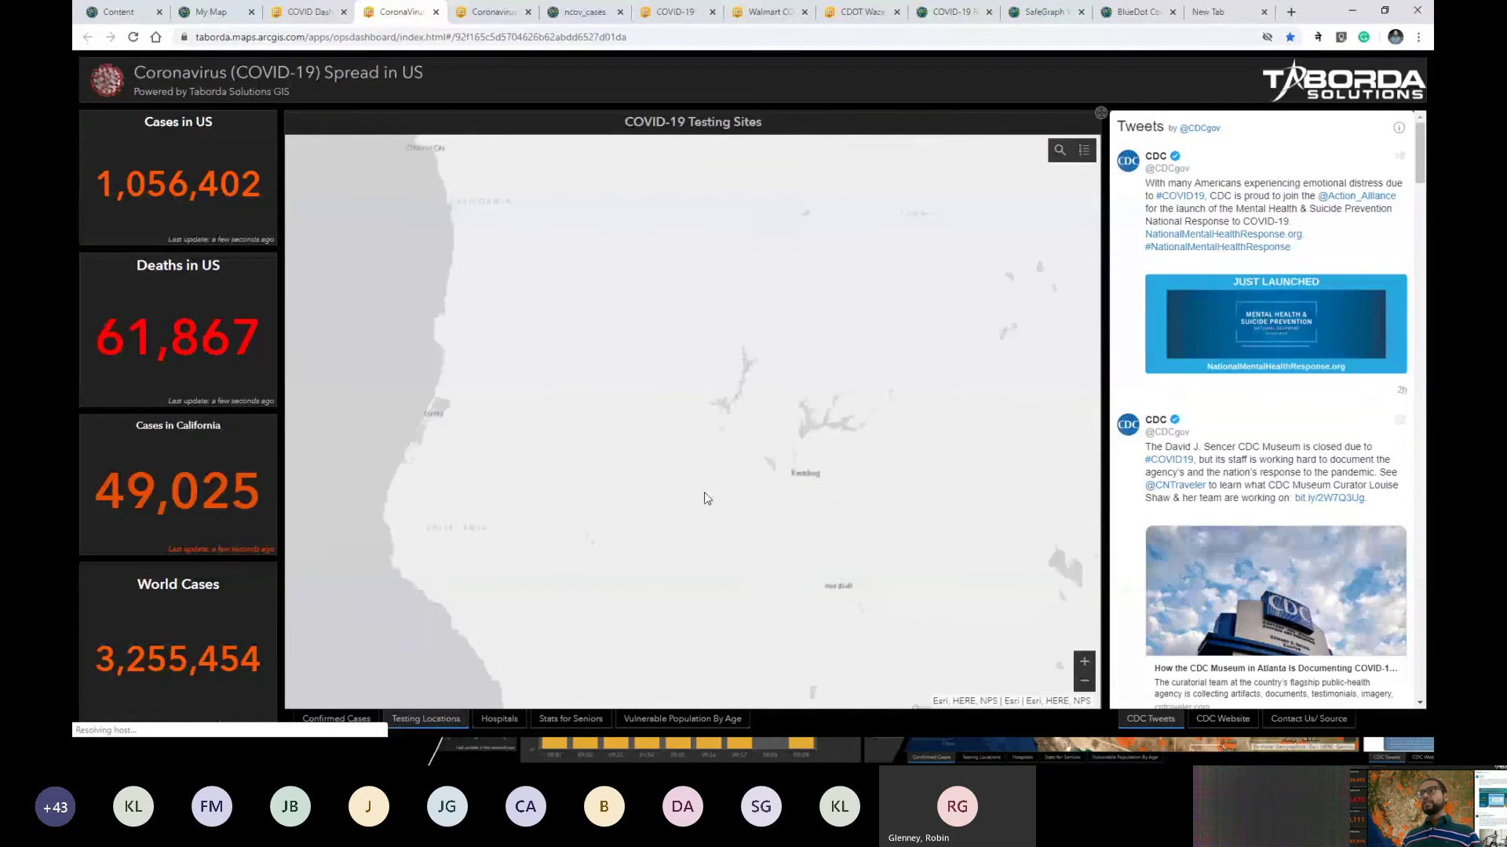
{"action": "left_click_drag", "start_coordinate": [760, 448], "coordinate": [632, 306]}
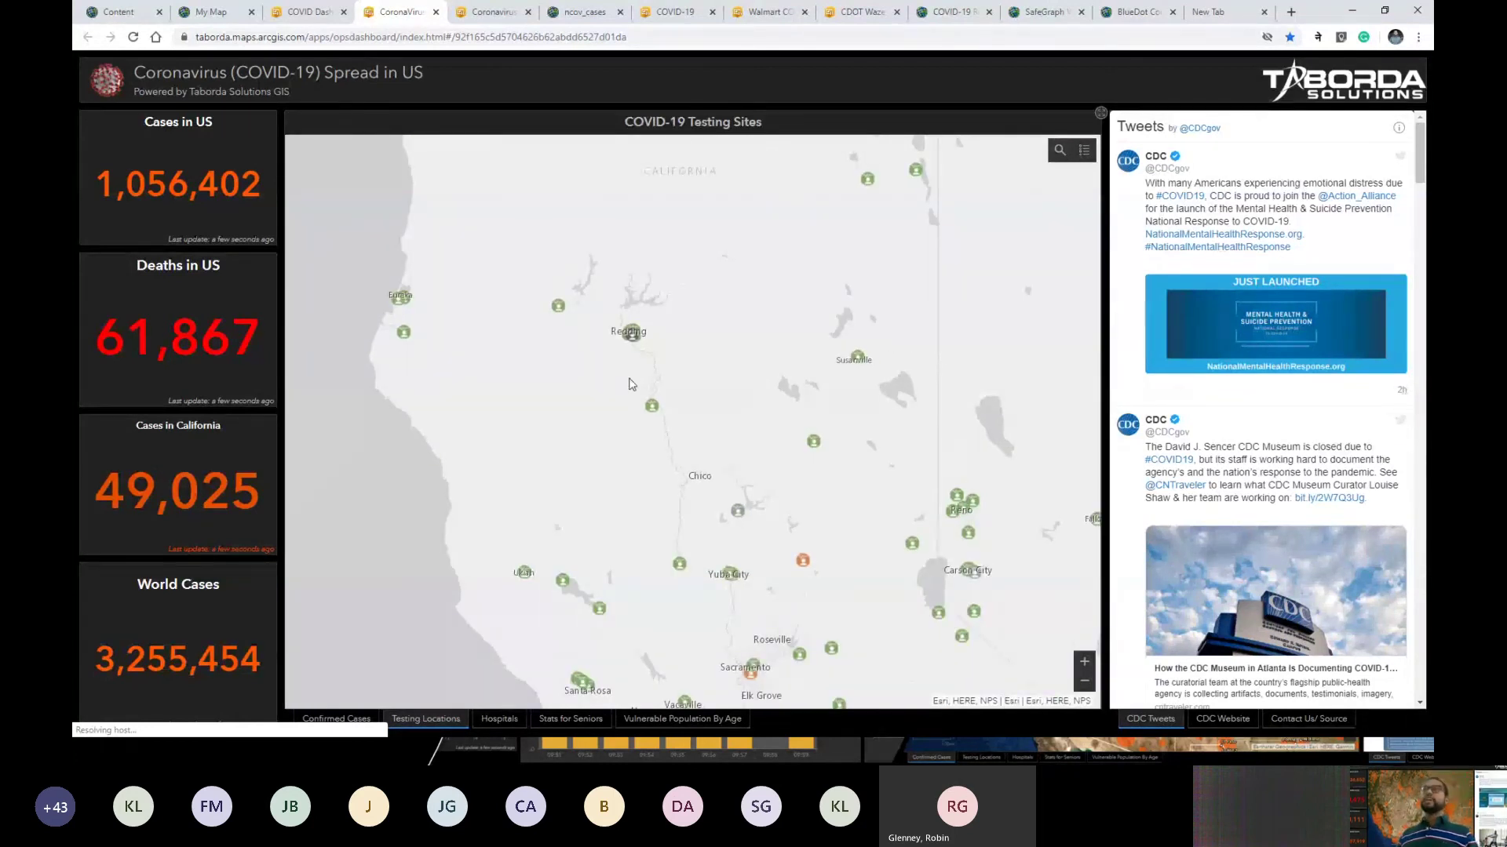
{"action": "left_click_drag", "start_coordinate": [668, 354], "coordinate": [601, 371]}
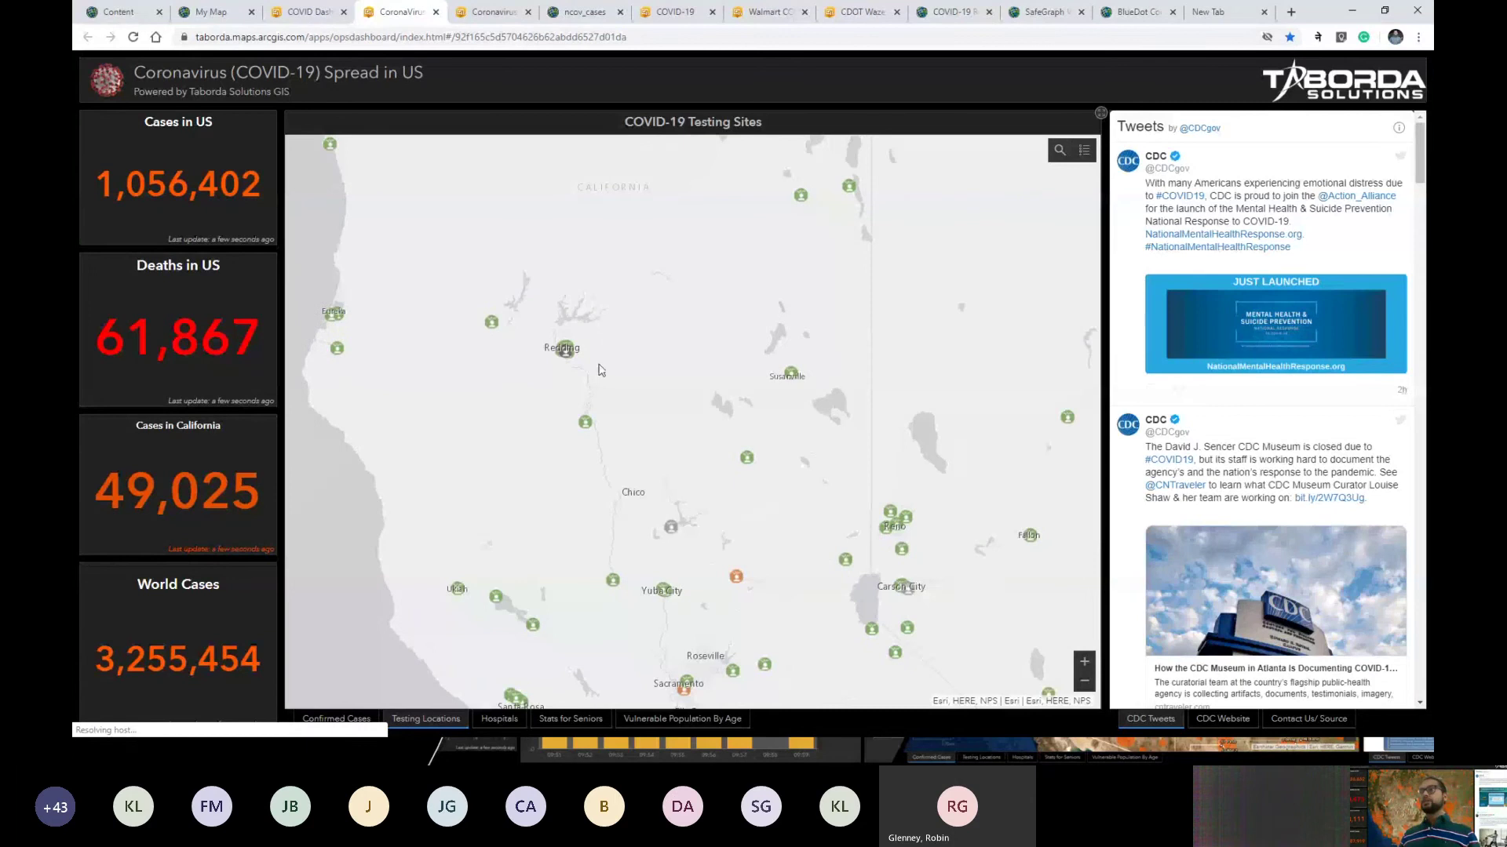
{"action": "left_click_drag", "start_coordinate": [616, 417], "coordinate": [557, 517]}
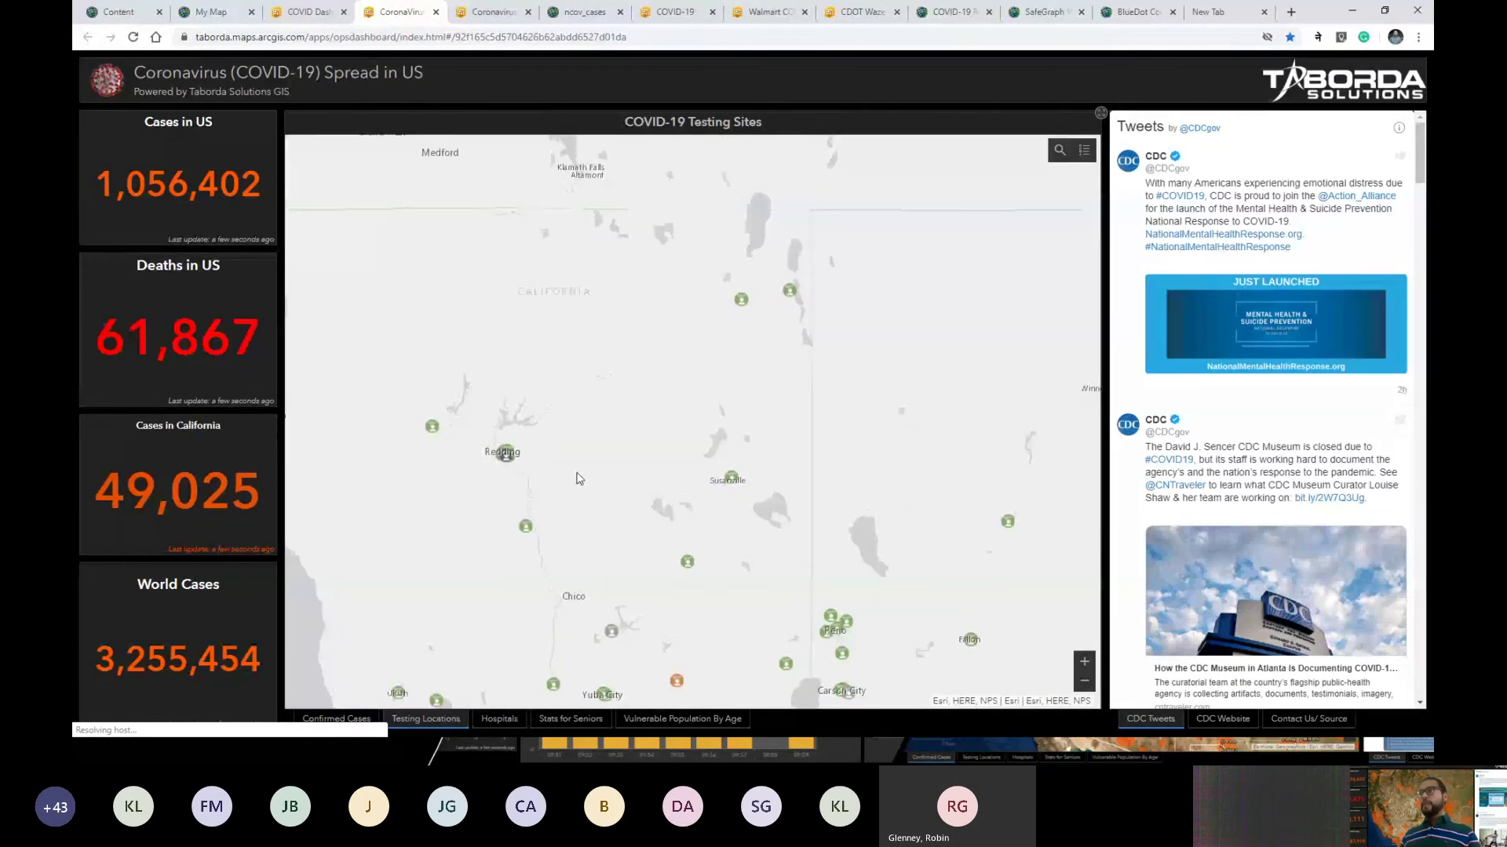
Step: Show the hospitals map and read through the details of Mark Twain St. Joseph's Hospital in San Andreas
{"action": "left_click", "coordinate": [507, 721]}
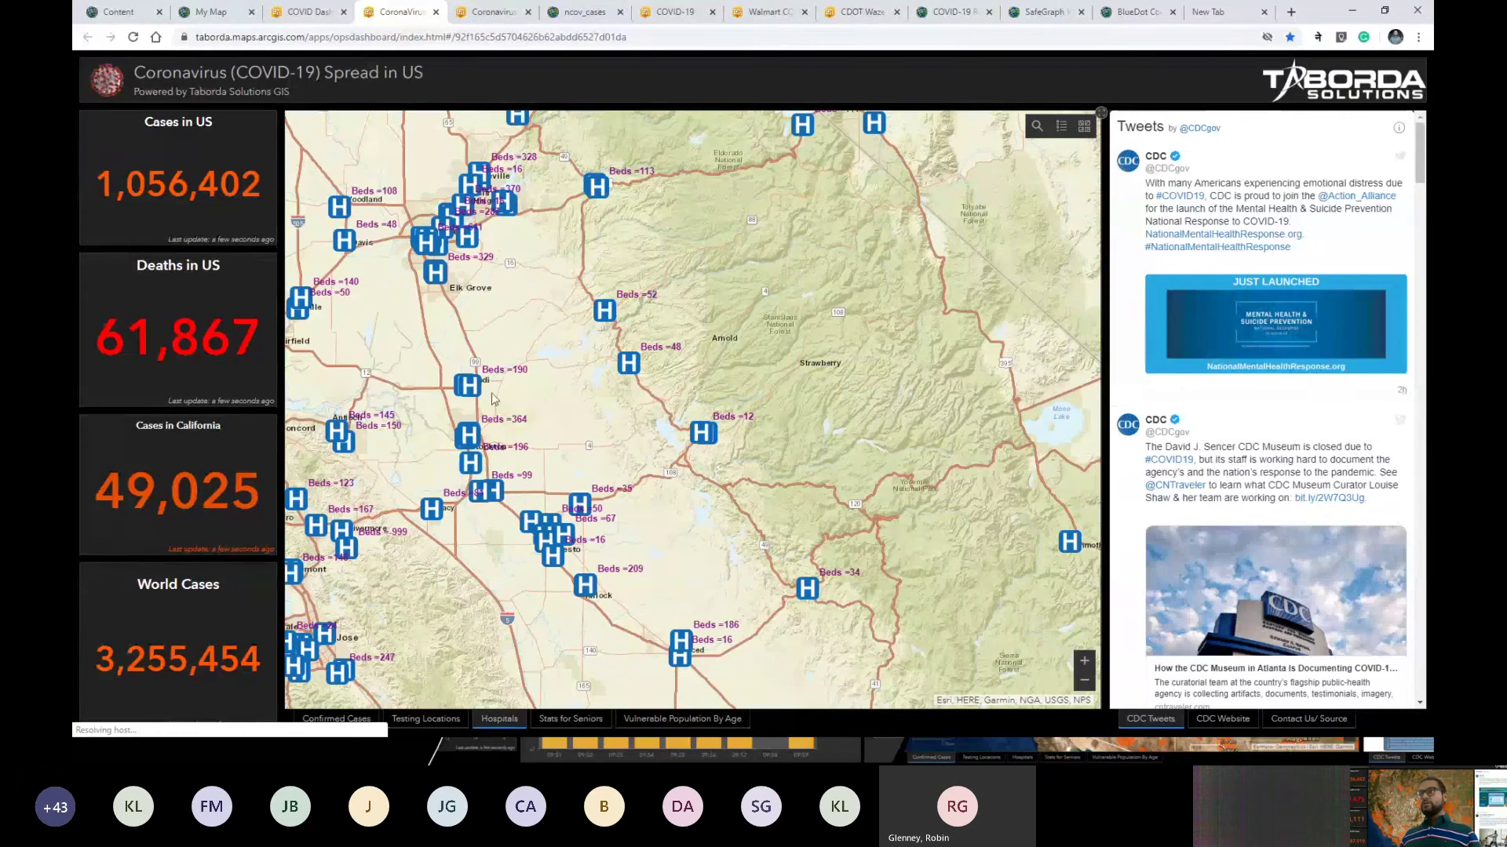
{"action": "left_click", "coordinate": [630, 364]}
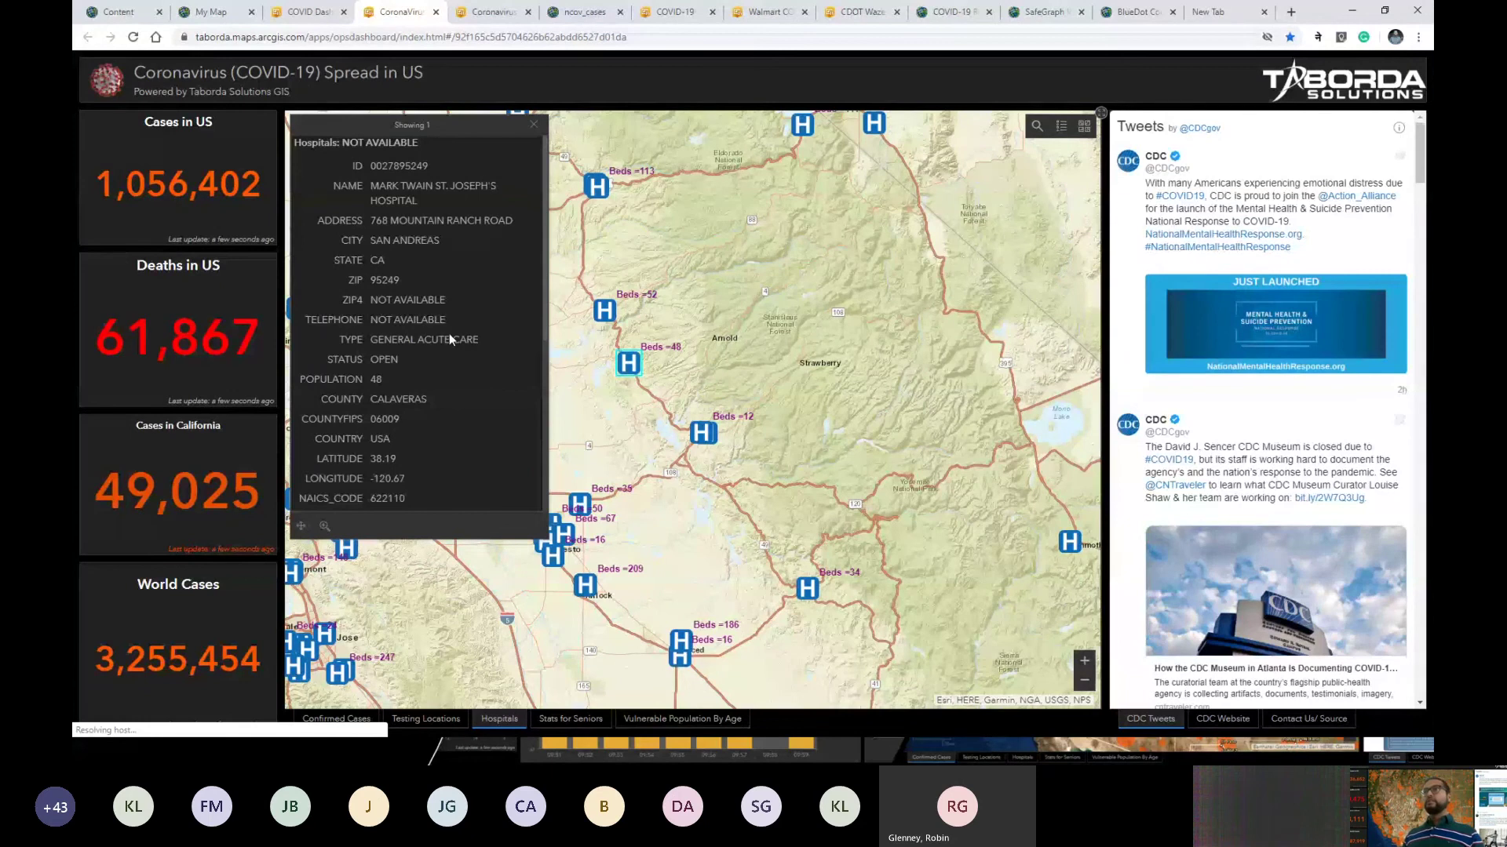
{"action": "scroll", "coordinate": [449, 339], "scroll_direction": "down", "scroll_amount": 4}
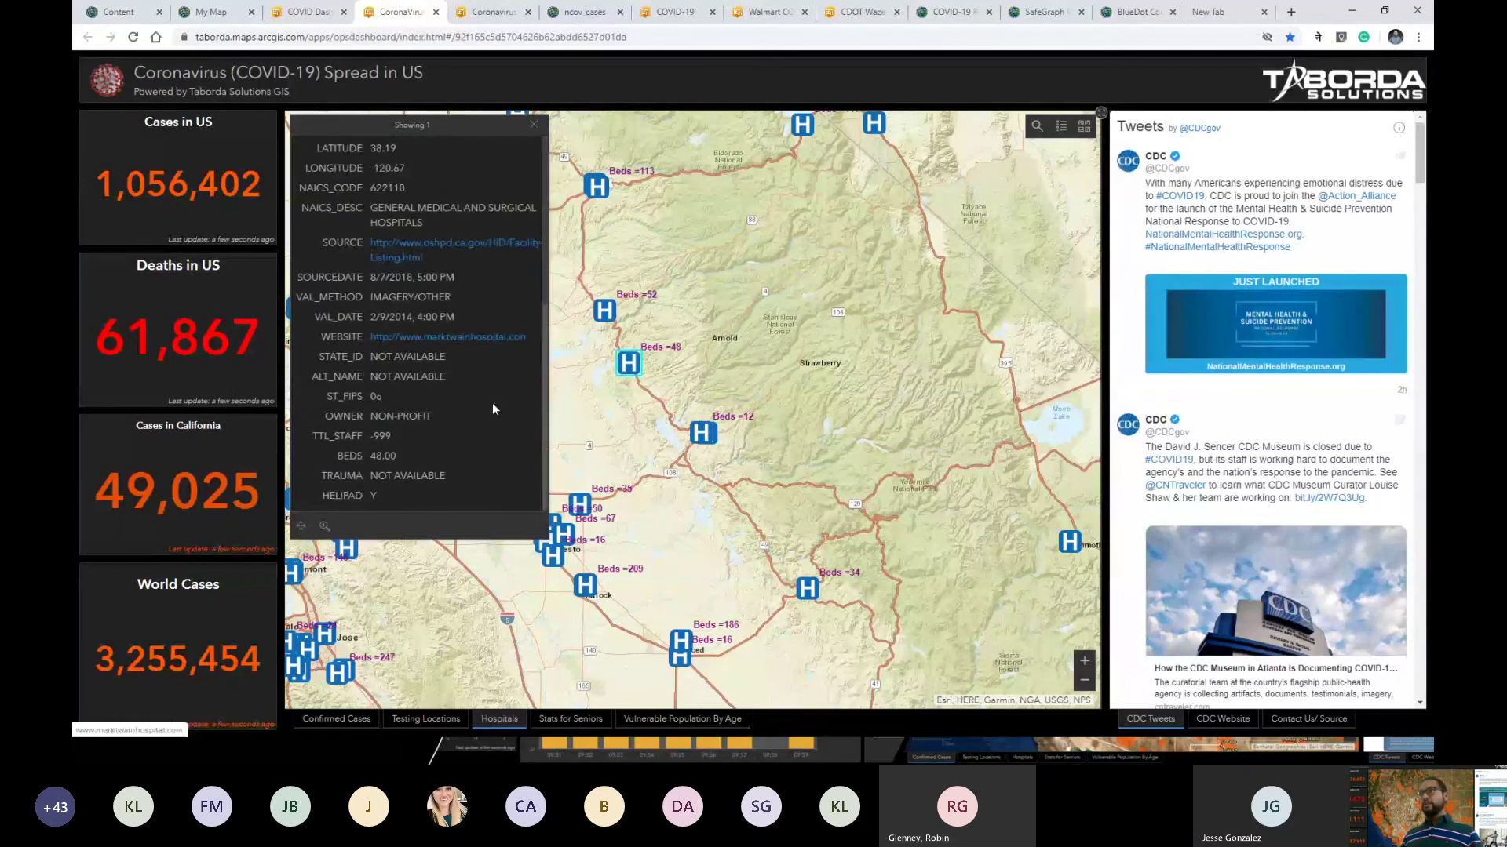
Step: Show the Stats for Seniors map, followed by a closer view of the Vulnerable Population By Age map
{"action": "left_click", "coordinate": [591, 722]}
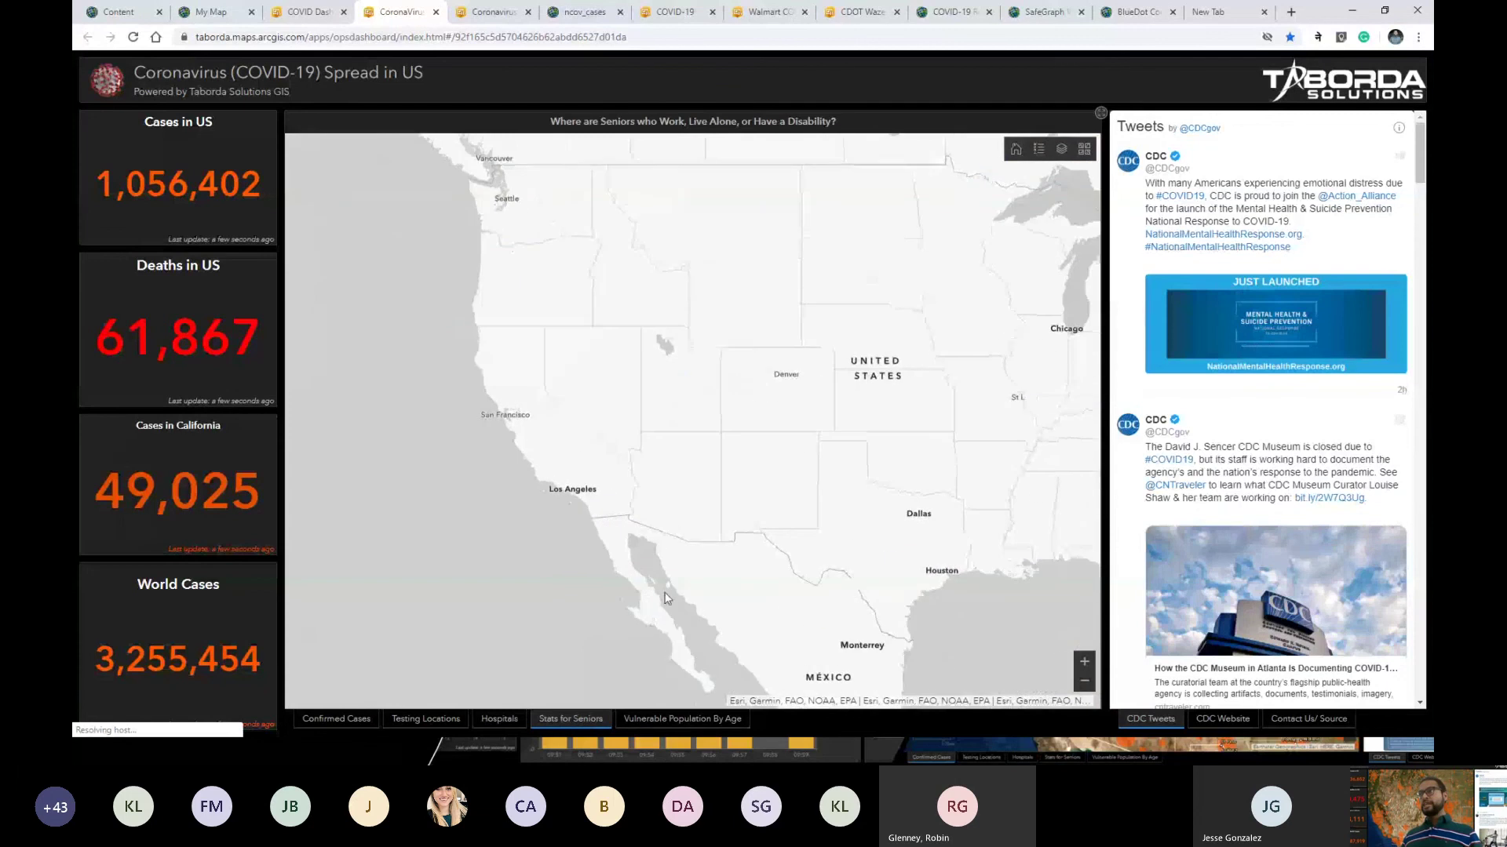
{"action": "left_click", "coordinate": [650, 720]}
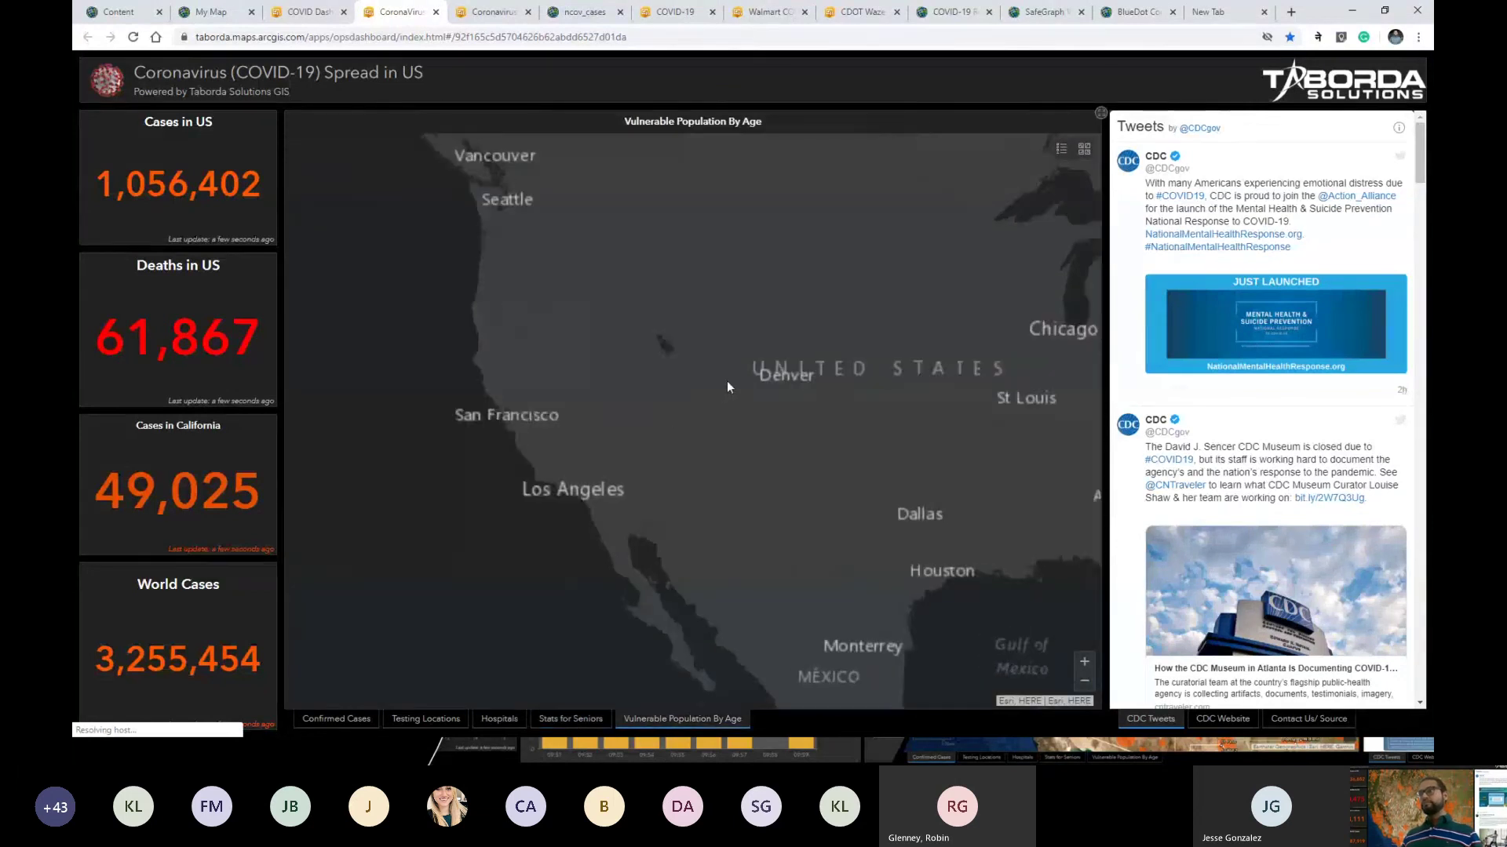
{"action": "scroll", "coordinate": [621, 394], "scroll_direction": "up", "scroll_amount": 1}
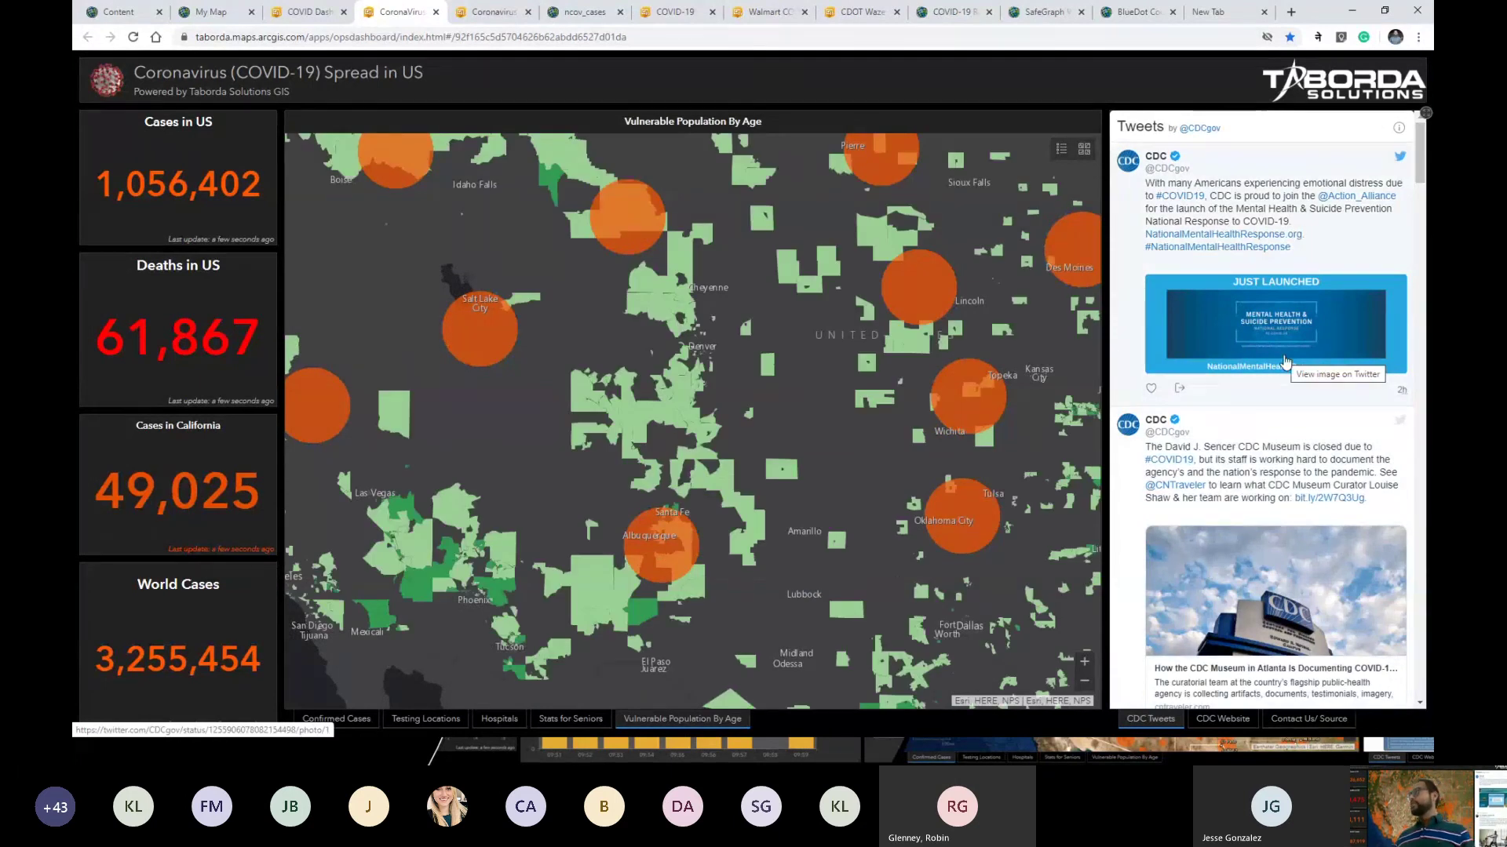
Step: Show the CDC website beside the vulnerable population map, then return to the CDC tweets and browse through them
{"action": "left_click", "coordinate": [1235, 733]}
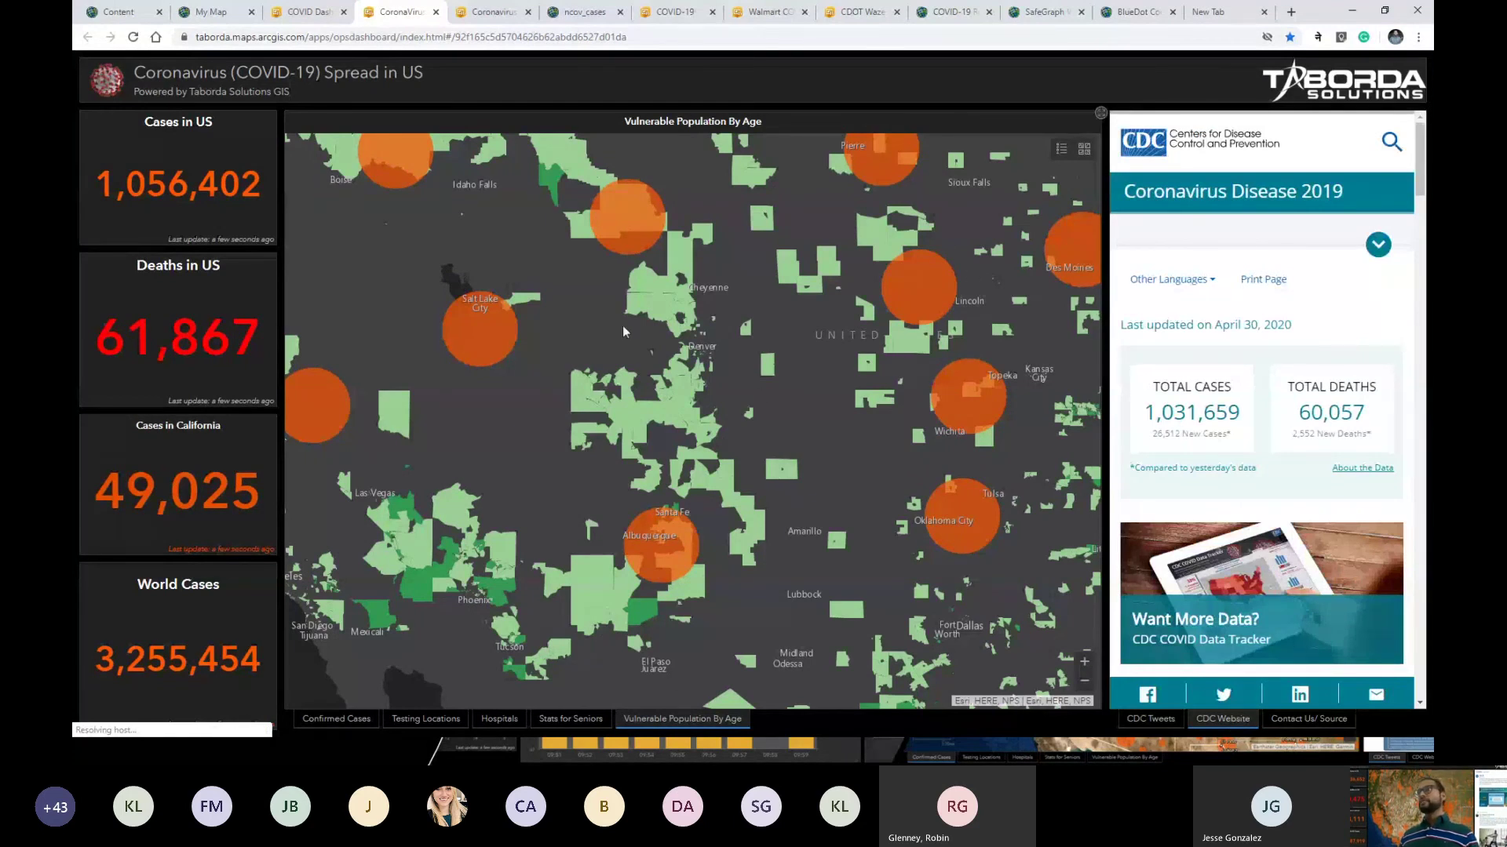
{"action": "left_click_drag", "start_coordinate": [895, 510], "coordinate": [941, 437]}
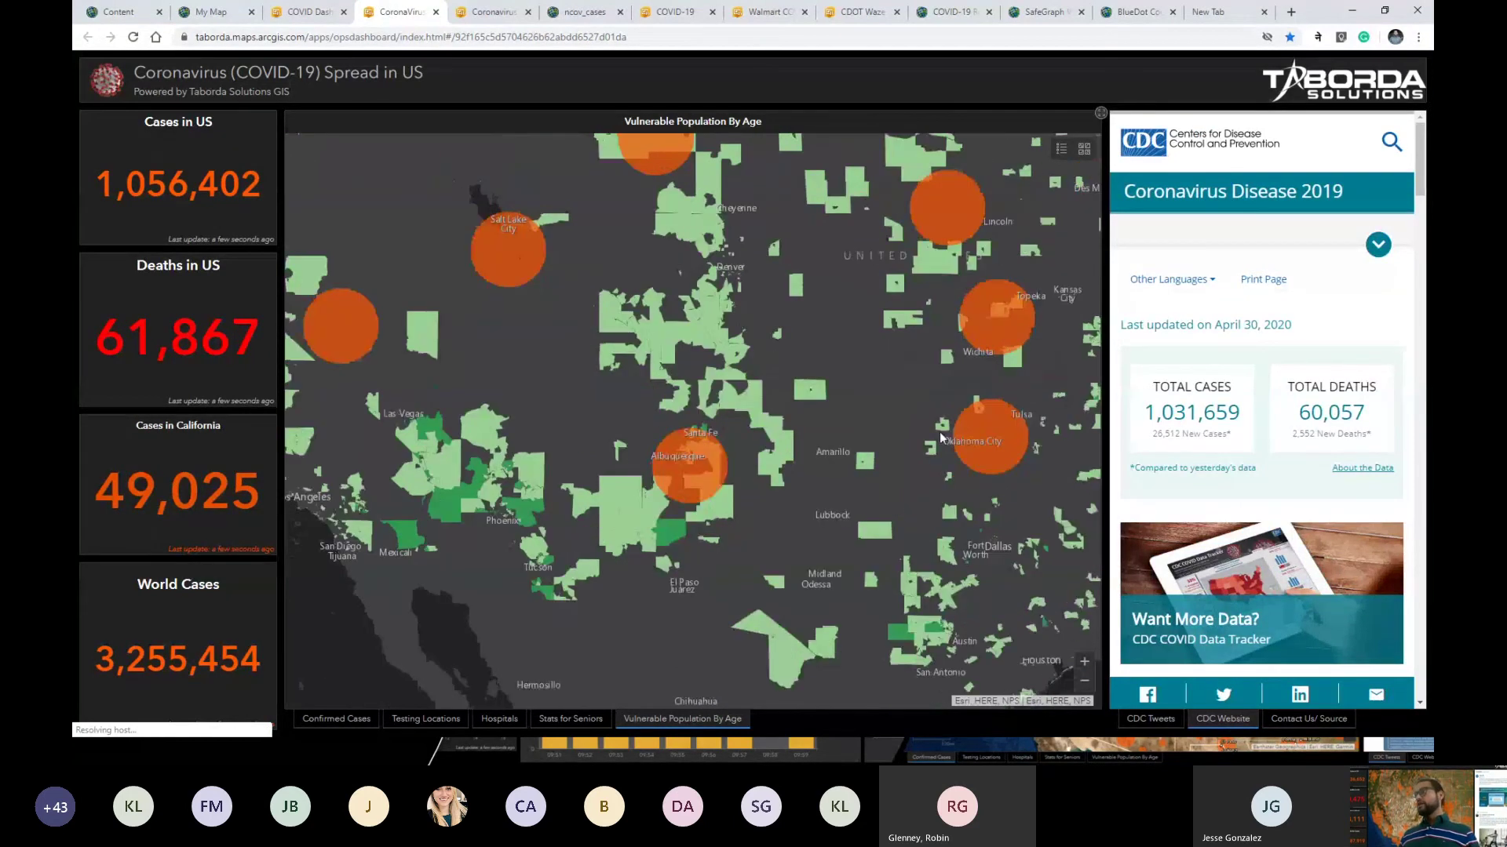
{"action": "left_click", "coordinate": [1150, 718]}
{"action": "scroll", "coordinate": [1265, 437], "scroll_direction": "down", "scroll_amount": 2}
{"action": "scroll", "coordinate": [1265, 437], "scroll_direction": "down", "scroll_amount": 5}
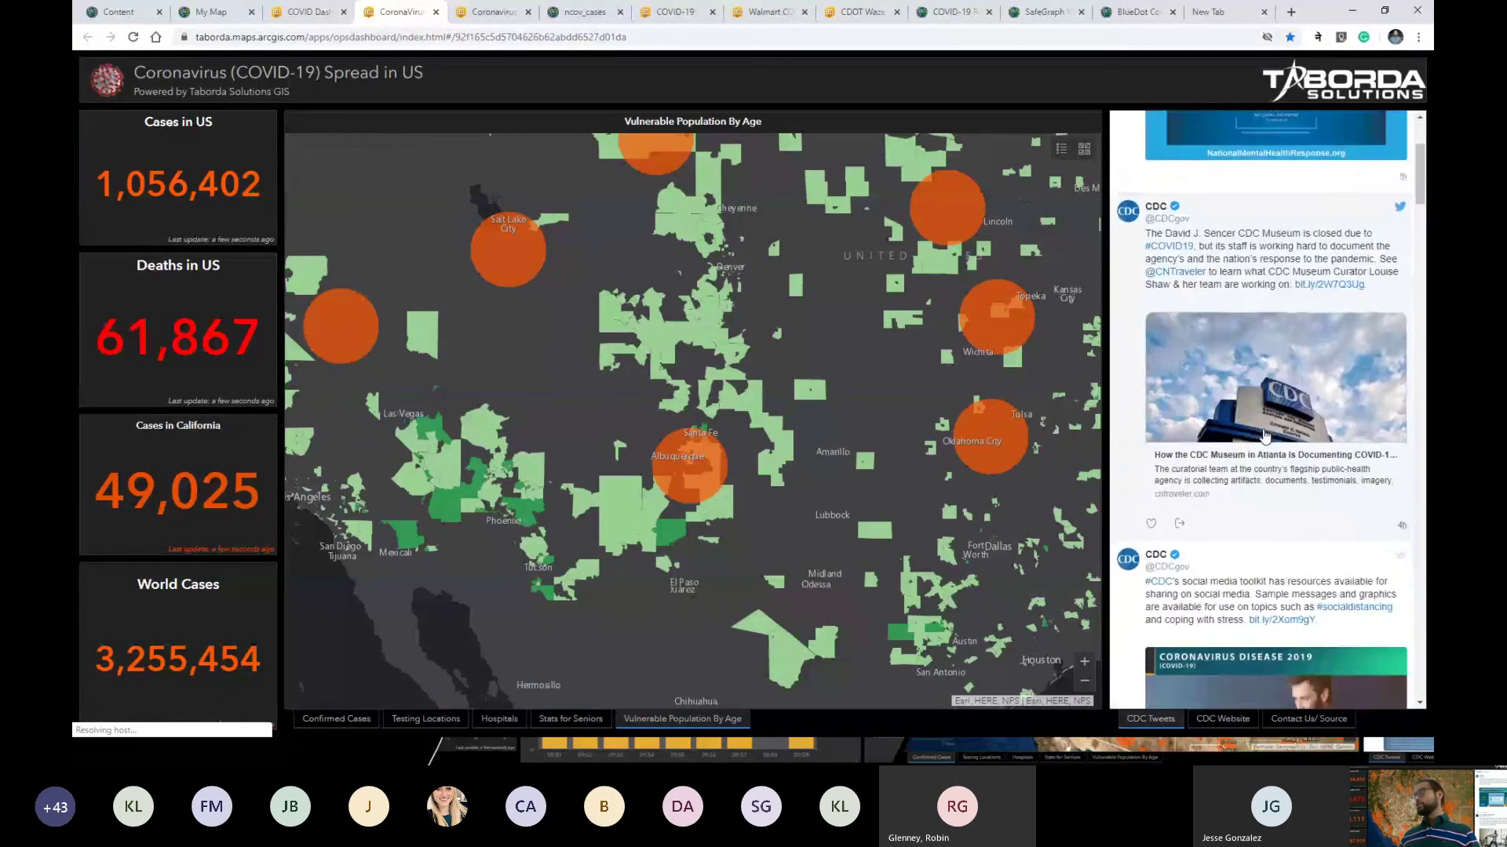
{"action": "left_click", "coordinate": [1265, 442]}
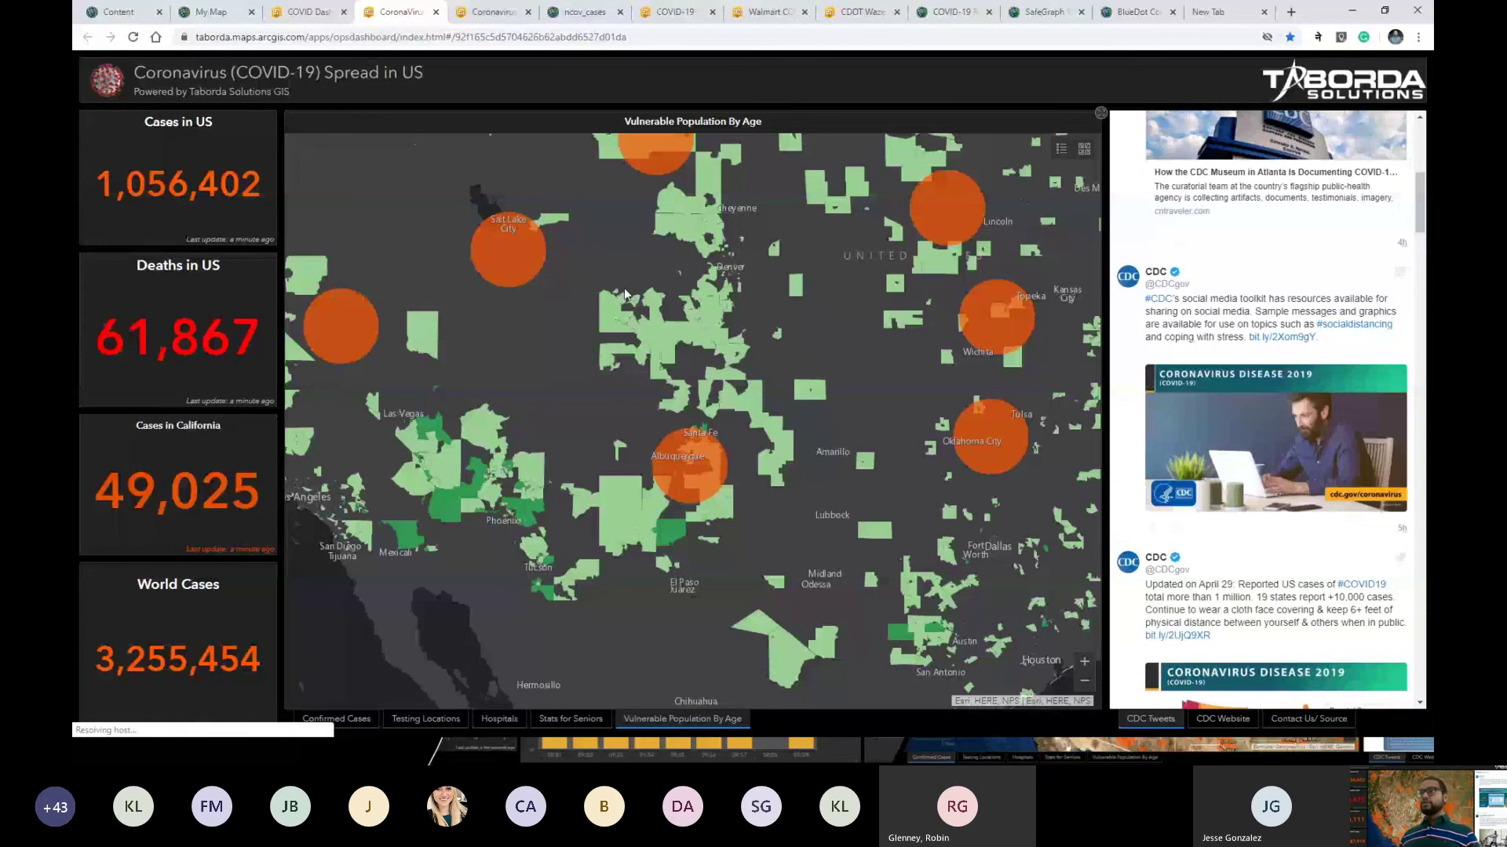
{"action": "left_click_drag", "start_coordinate": [625, 294], "coordinate": [703, 317]}
{"action": "scroll", "coordinate": [703, 317], "scroll_direction": "down", "scroll_amount": 1}
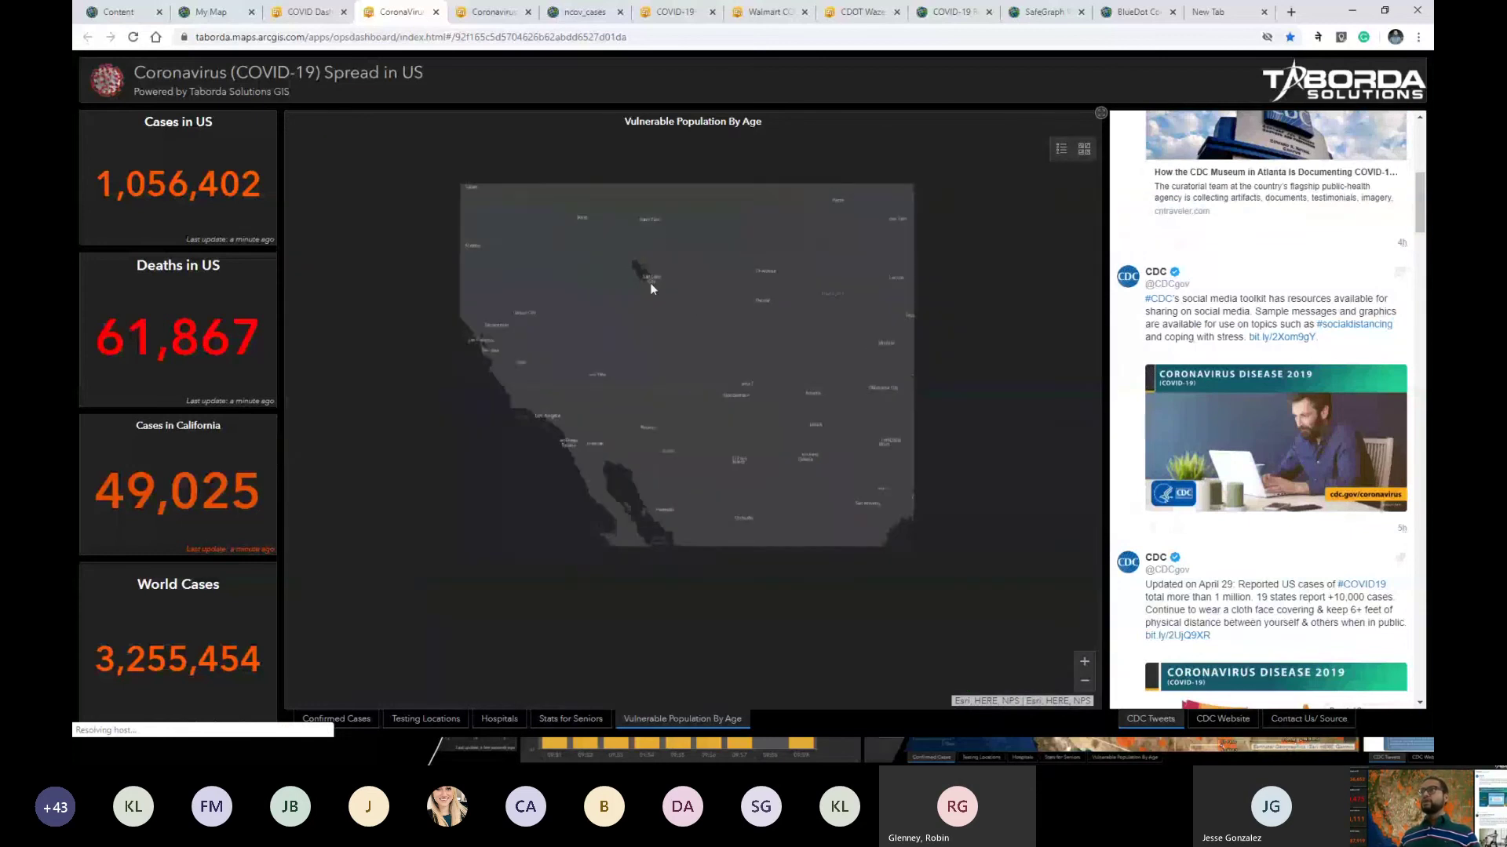
Step: Switch to the Johns Hopkins University COVID-19 dashboard and examine the cumulative confirmed cases across the United States
{"action": "left_click", "coordinate": [493, 11]}
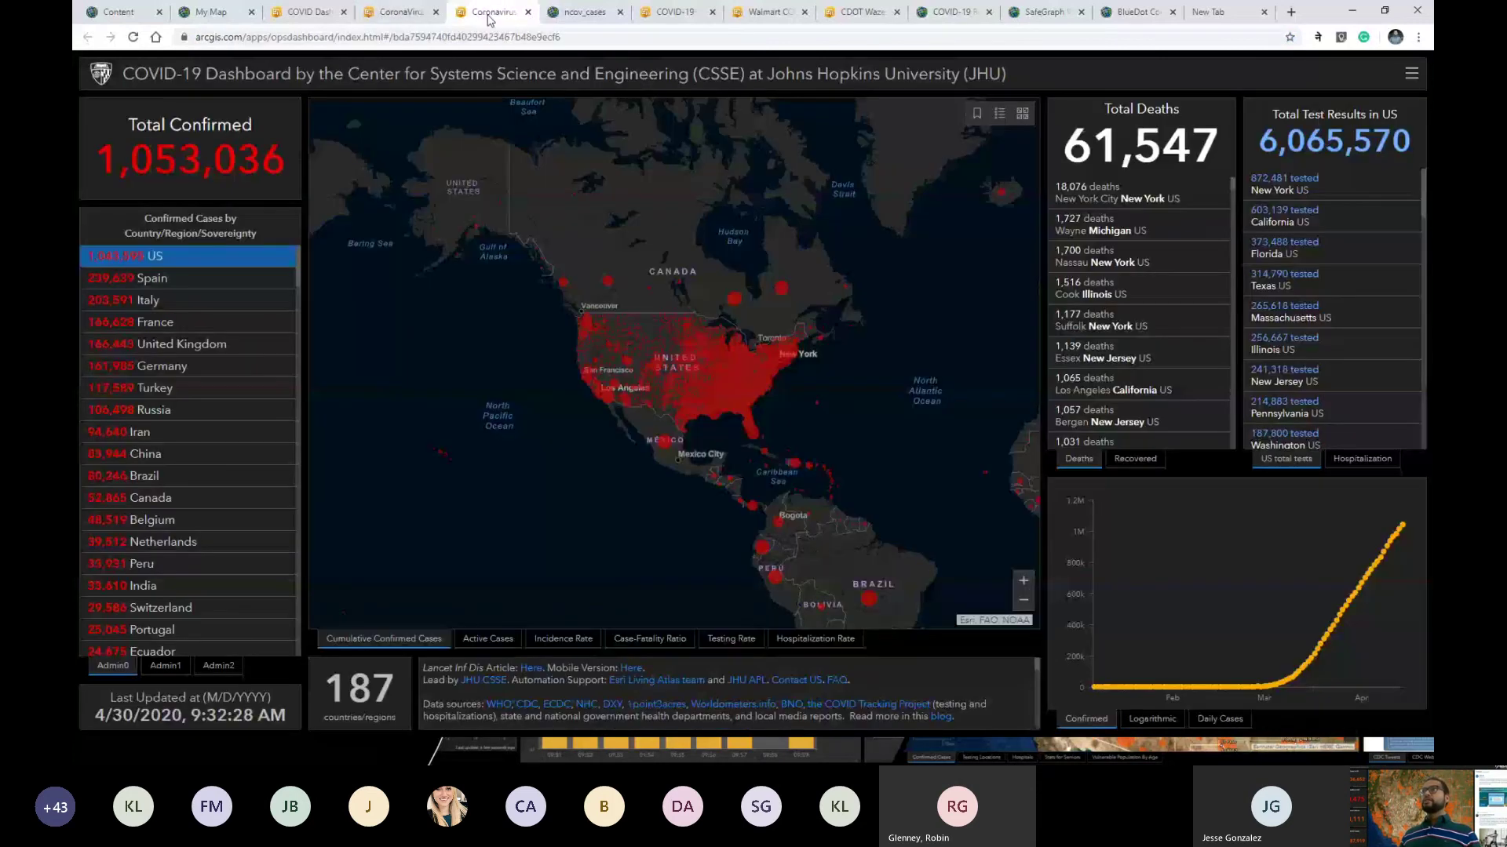
{"action": "scroll", "coordinate": [687, 345], "scroll_direction": "up", "scroll_amount": 1}
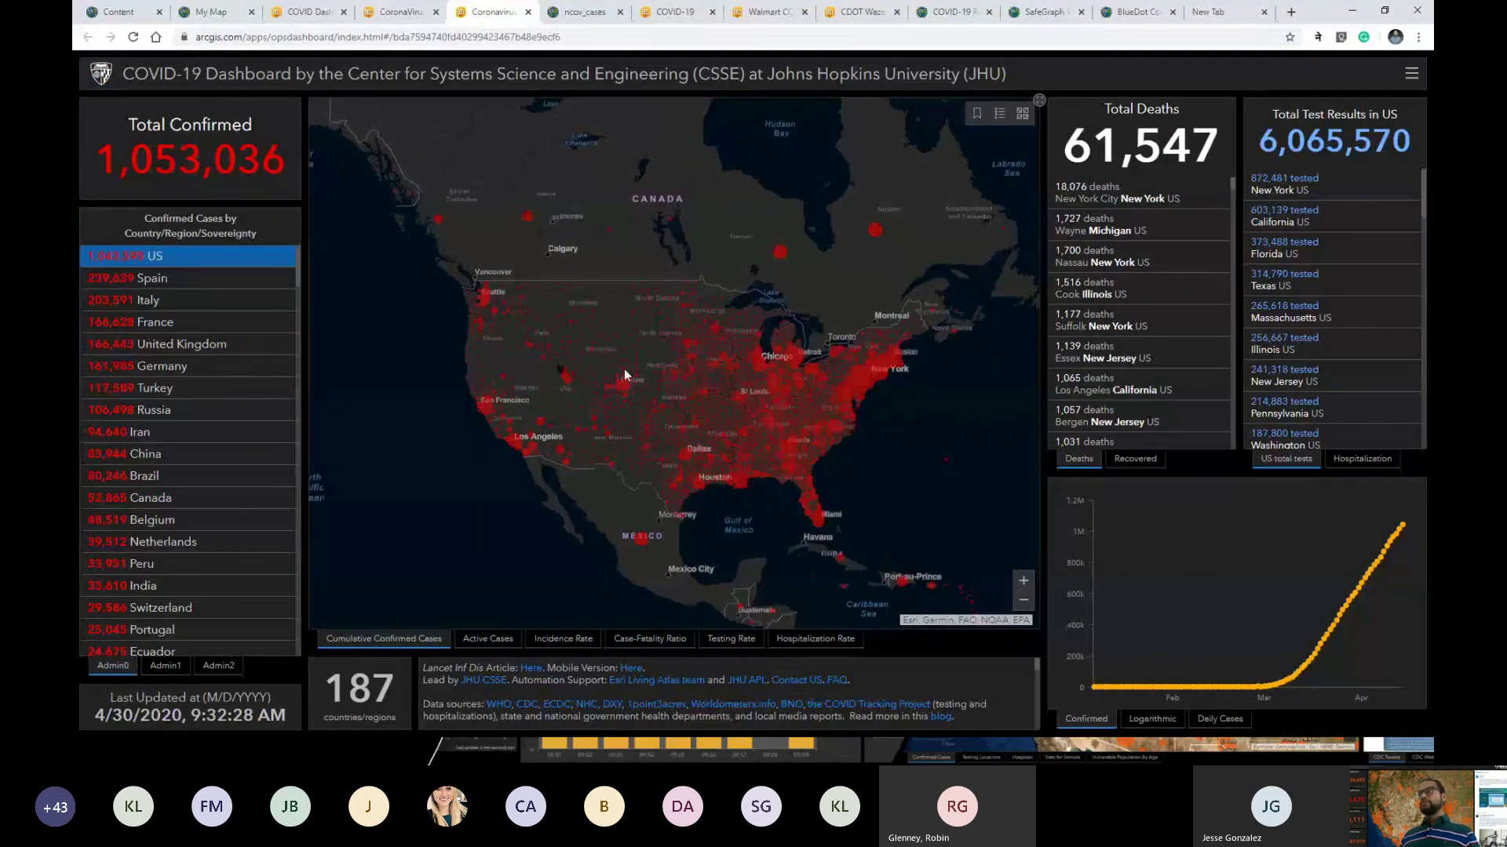
{"action": "left_click_drag", "start_coordinate": [623, 369], "coordinate": [612, 366]}
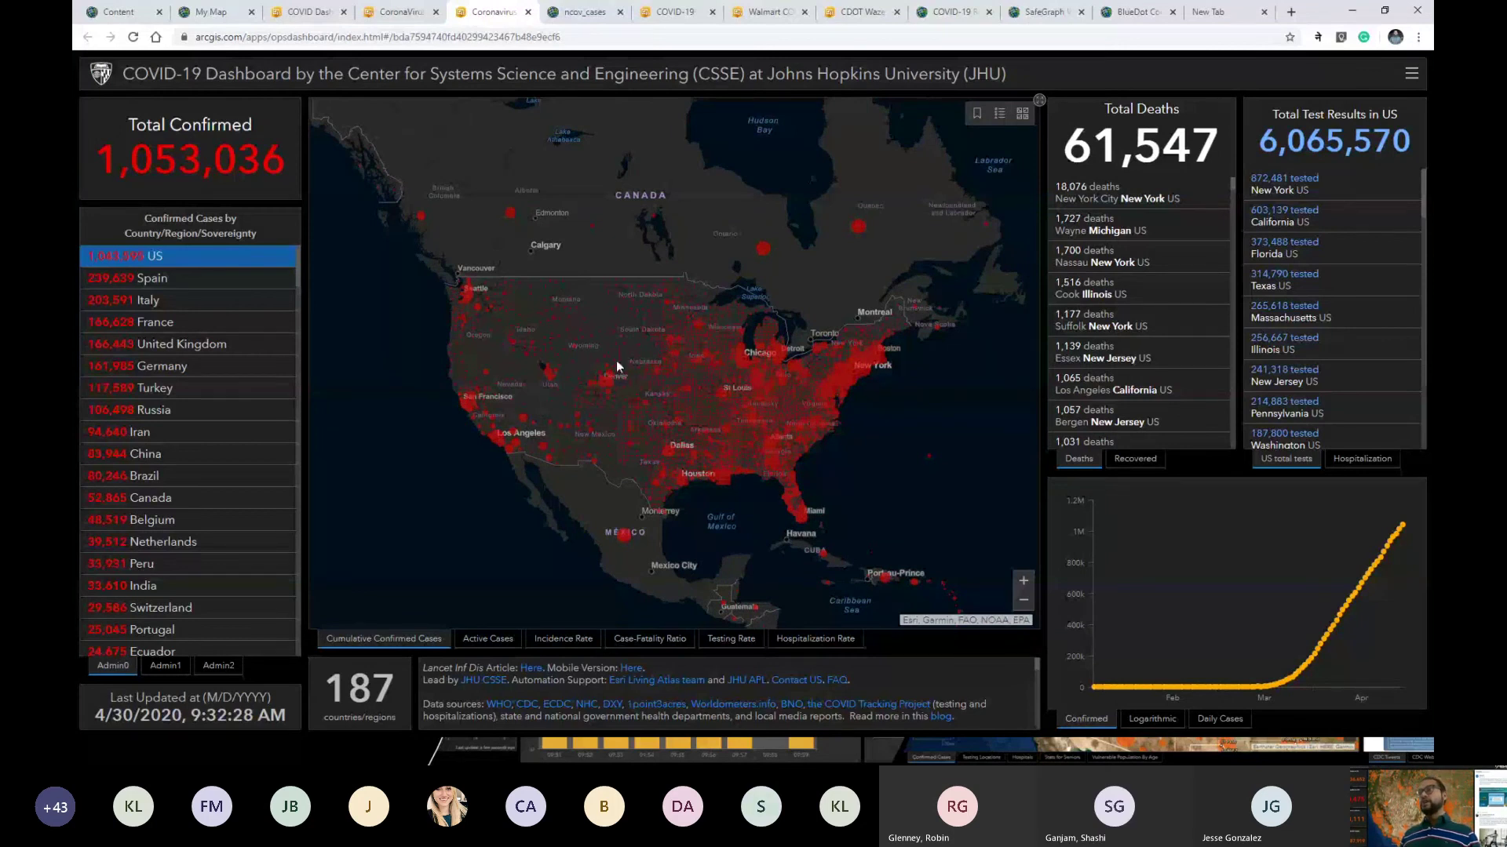
{"action": "scroll", "coordinate": [524, 324], "scroll_direction": "down", "scroll_amount": 1}
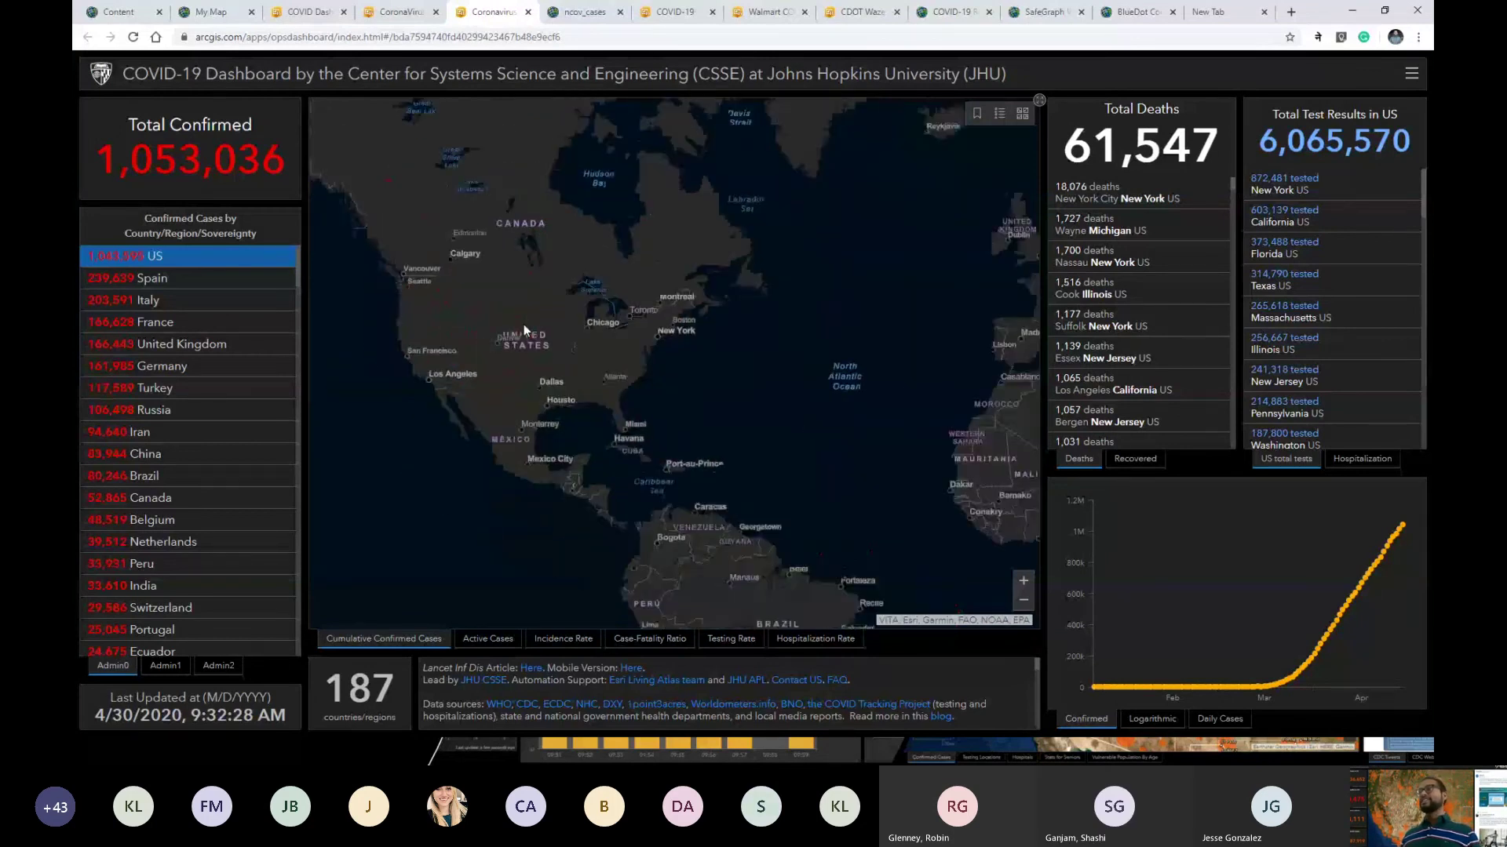
{"action": "left_click_drag", "start_coordinate": [678, 385], "coordinate": [634, 390]}
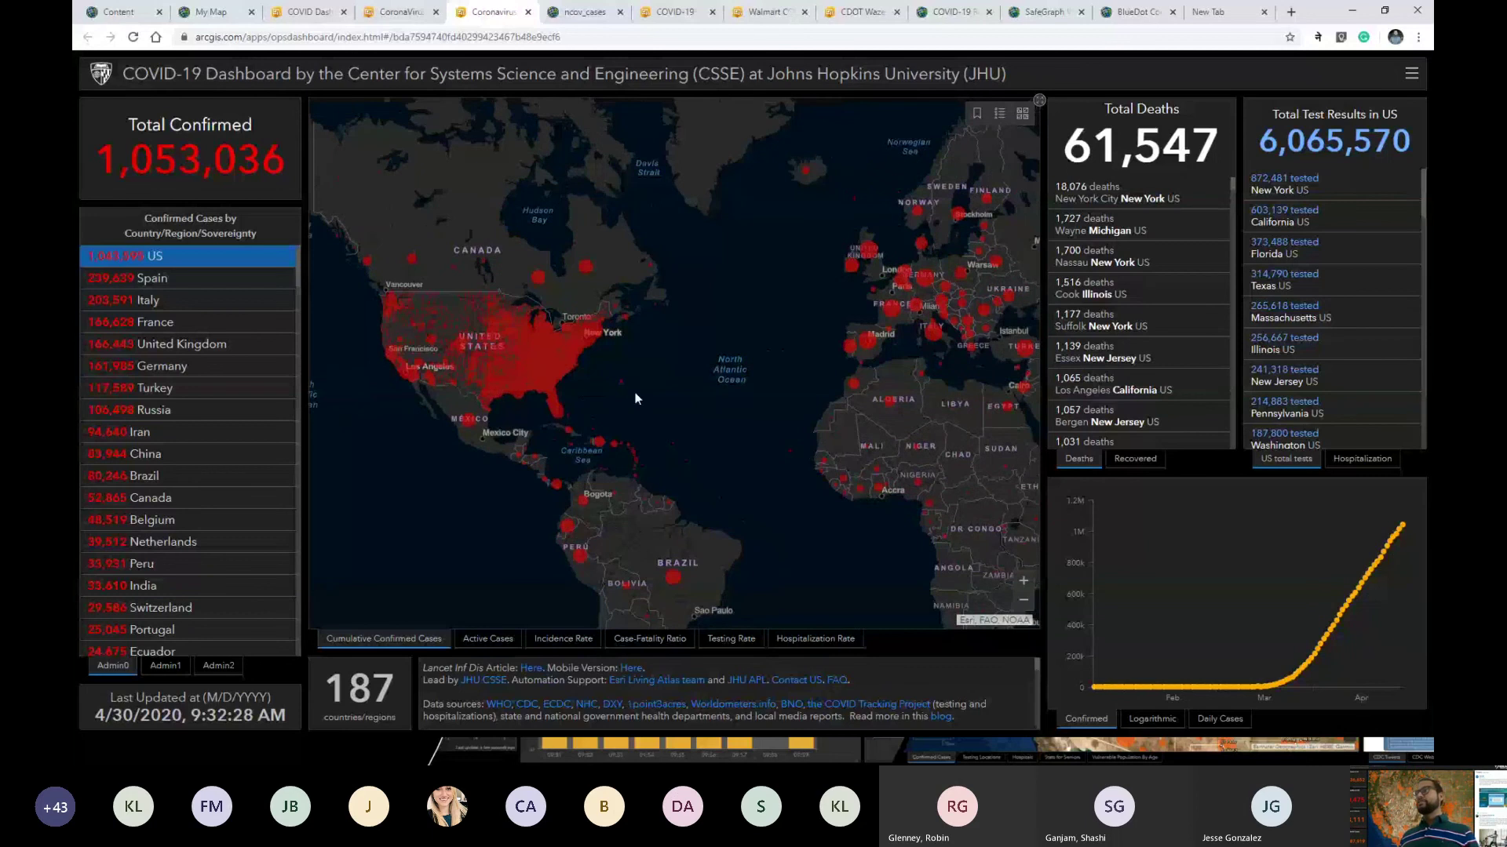
{"action": "scroll", "coordinate": [607, 393], "scroll_direction": "up", "scroll_amount": 1}
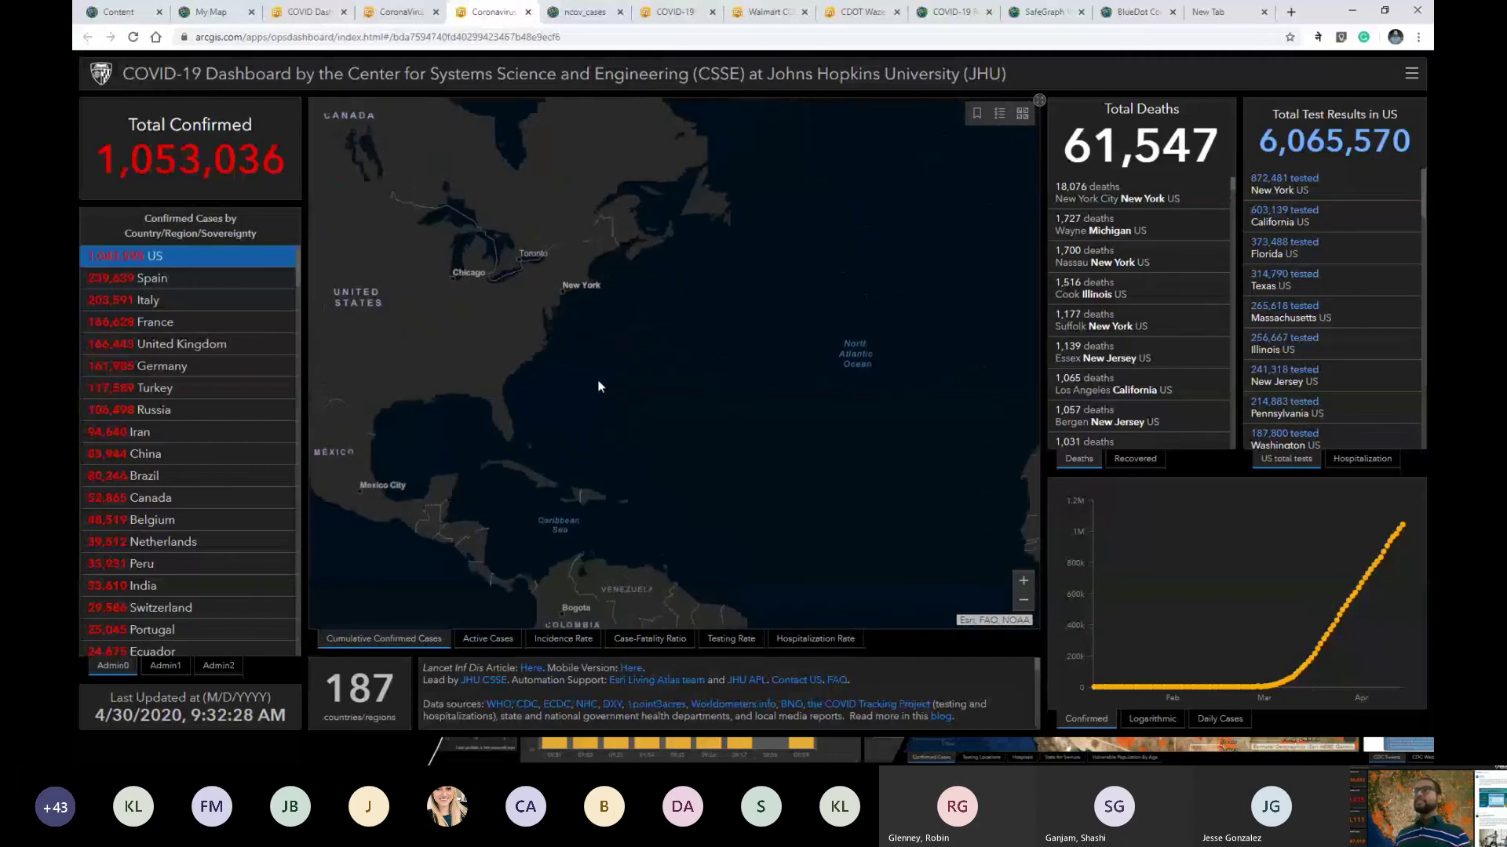
{"action": "left_click_drag", "start_coordinate": [598, 380], "coordinate": [797, 410]}
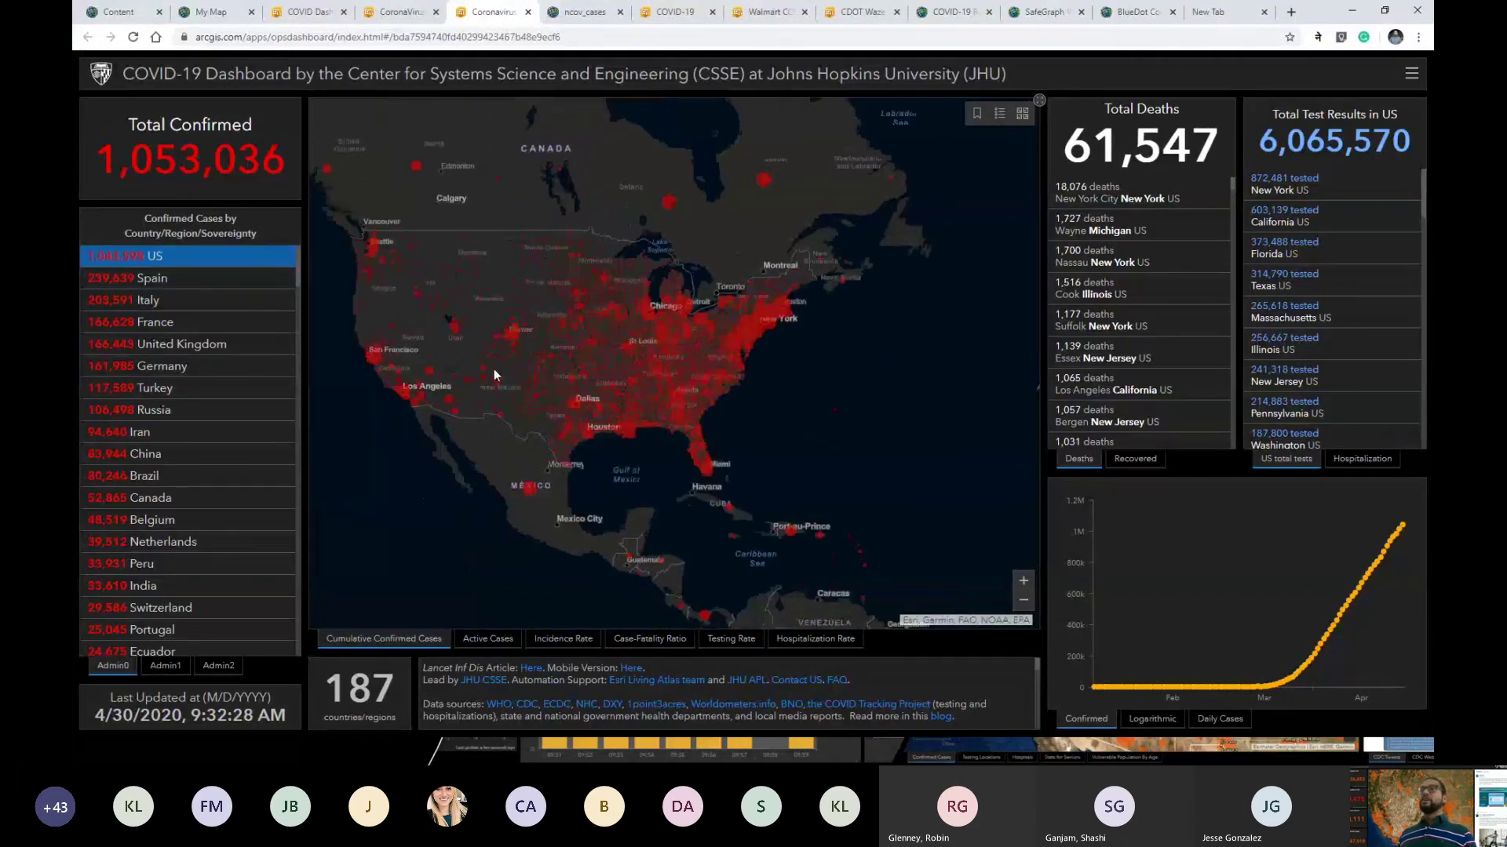
{"action": "left_click_drag", "start_coordinate": [493, 369], "coordinate": [492, 407]}
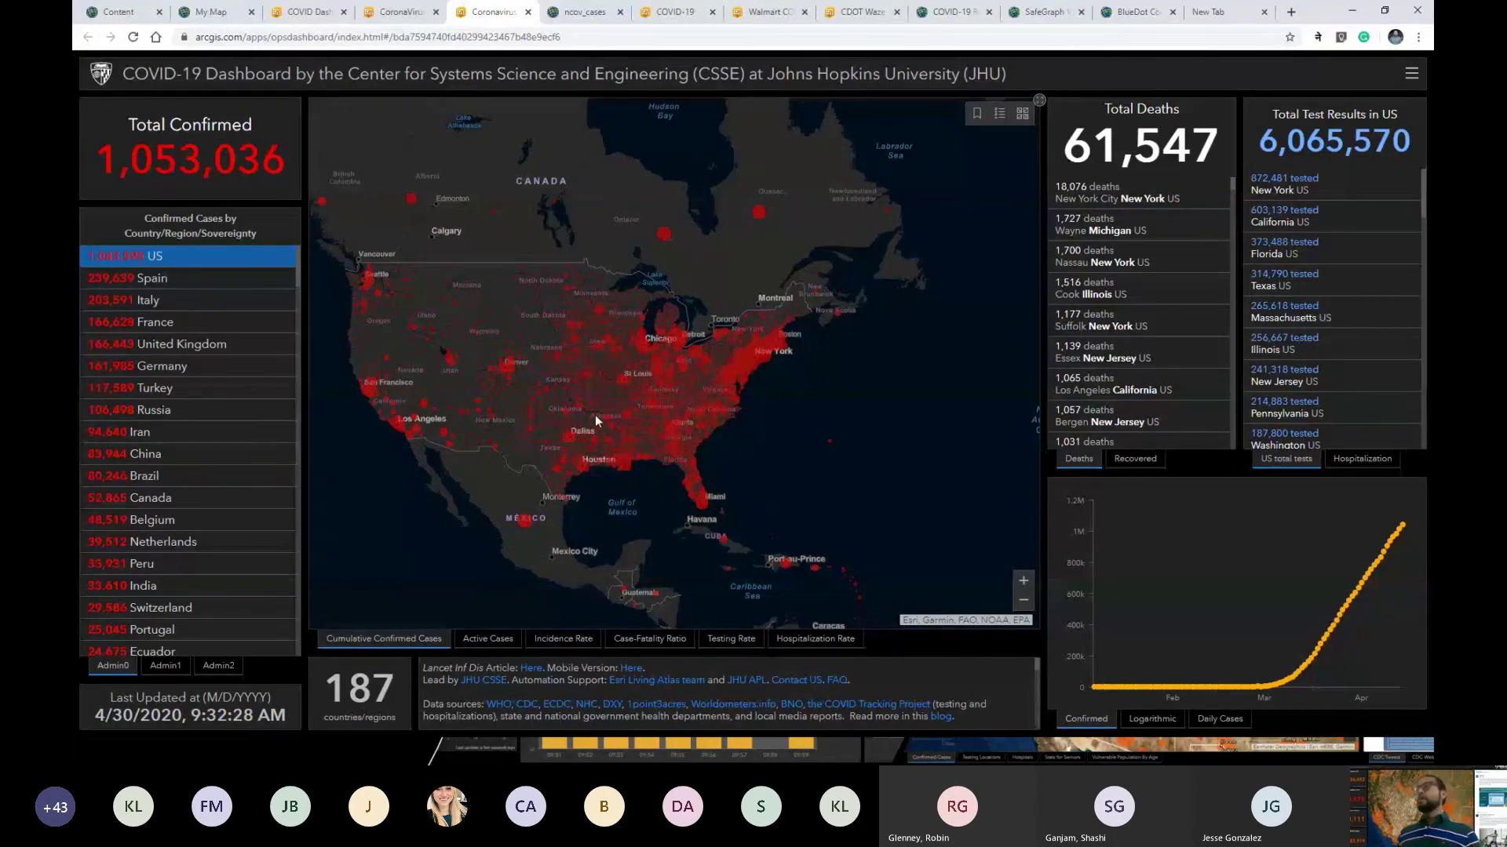
{"action": "left_click_drag", "start_coordinate": [595, 421], "coordinate": [542, 357]}
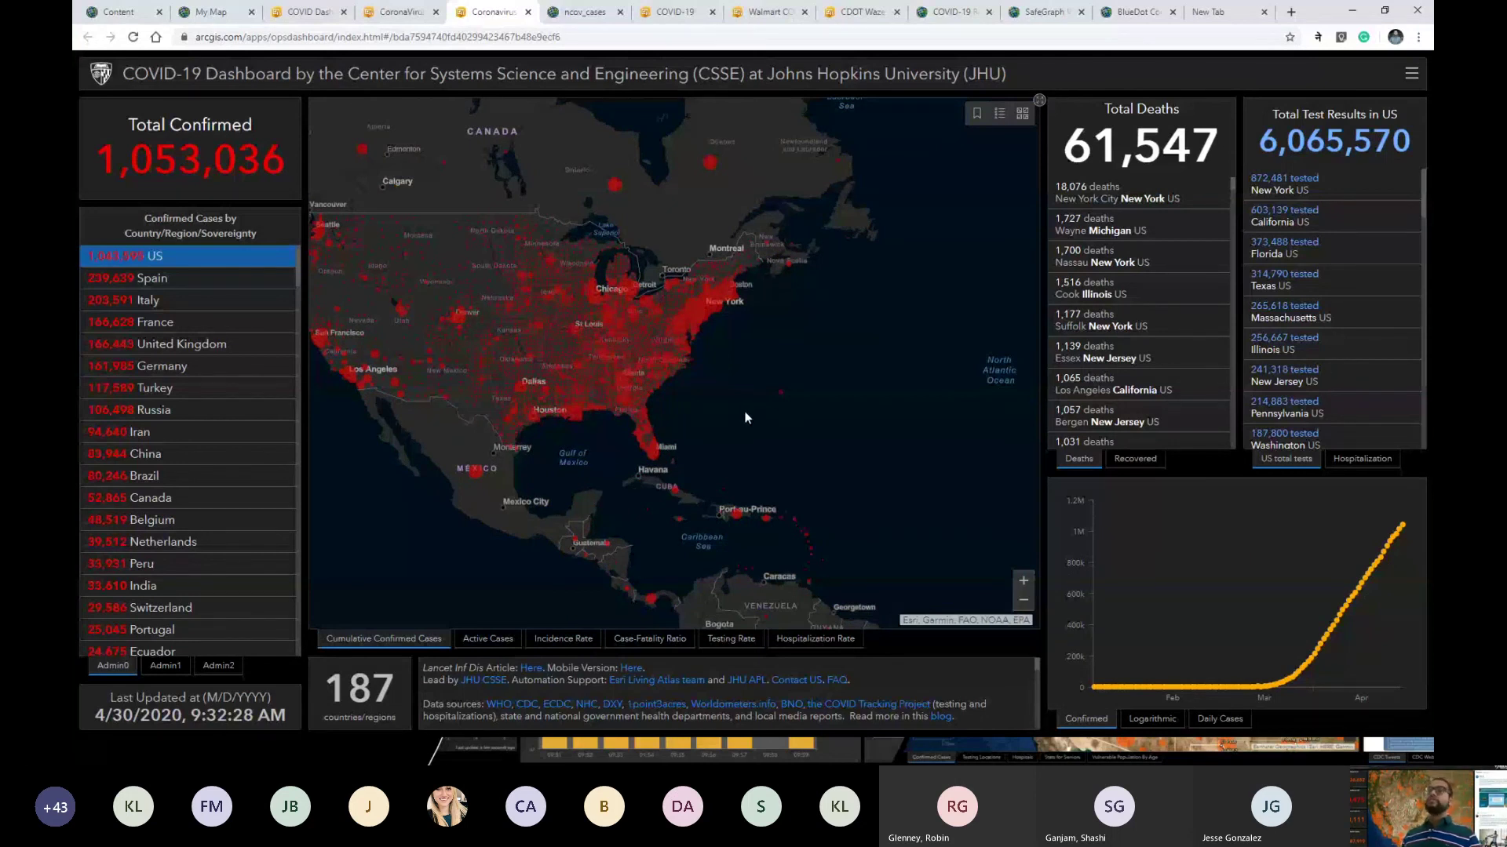
Step: Widen the cumulative cases map to compare the Americas with Europe and Africa
{"action": "scroll", "coordinate": [741, 413], "scroll_direction": "down", "scroll_amount": 1}
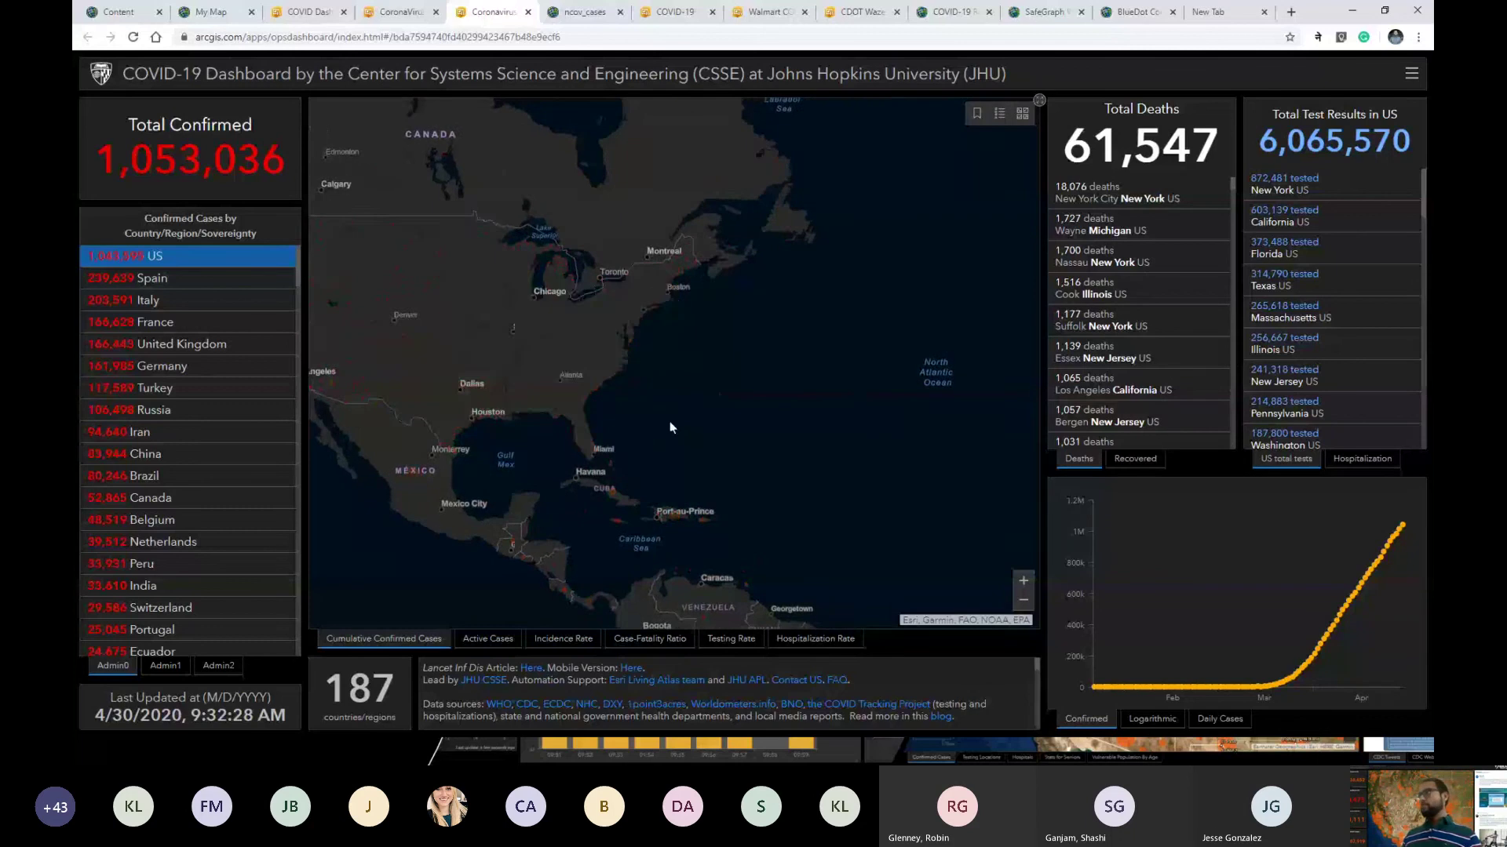
{"action": "left_click_drag", "start_coordinate": [844, 417], "coordinate": [696, 312]}
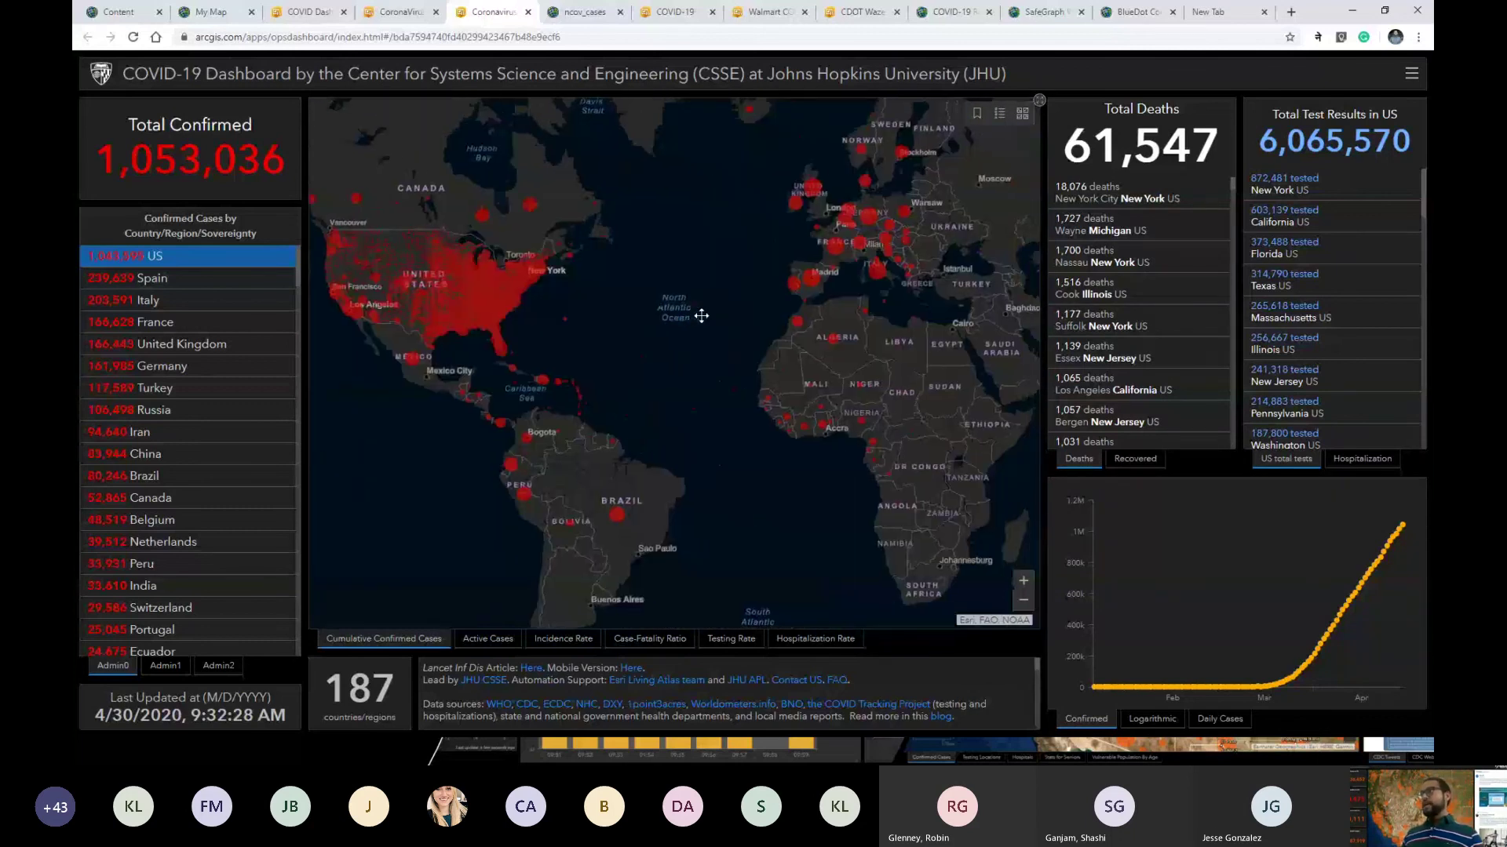
{"action": "left_click_drag", "start_coordinate": [953, 252], "coordinate": [845, 268]}
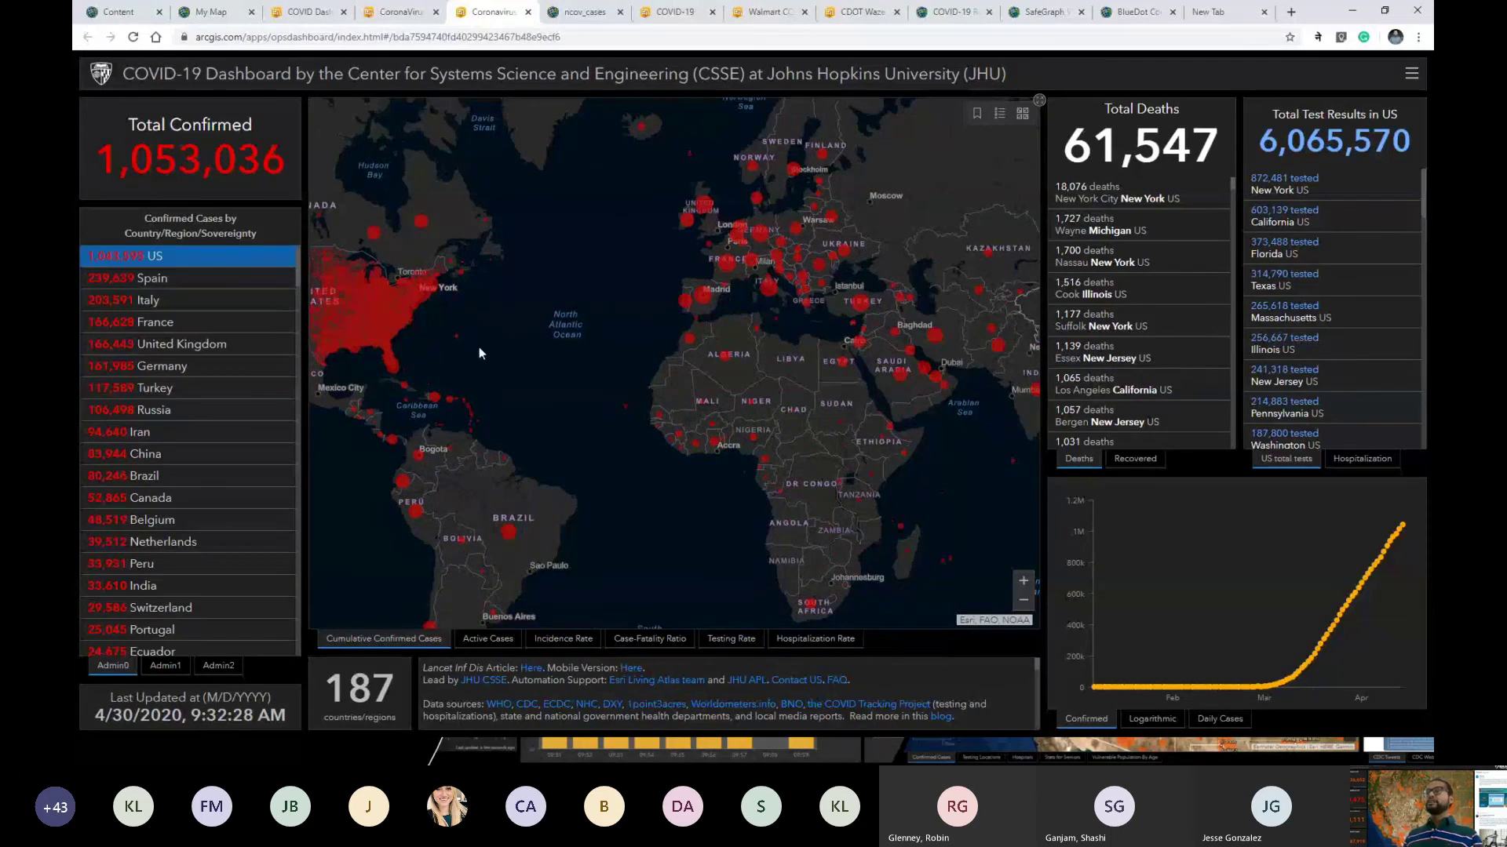
{"action": "left_click_drag", "start_coordinate": [479, 347], "coordinate": [588, 376]}
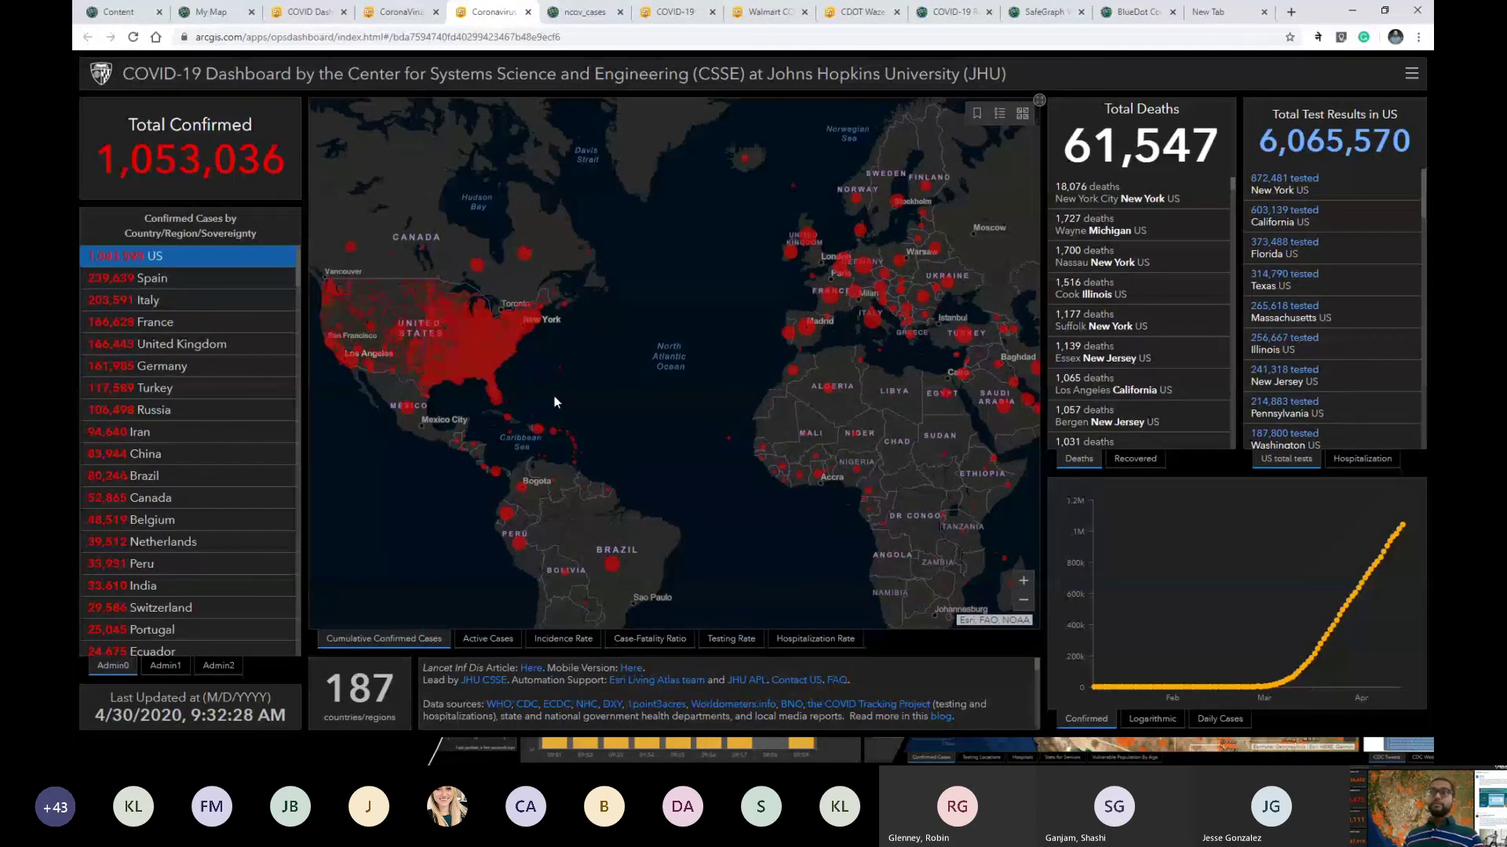
Step: Filter the Johns Hopkins dashboard by France, Iran and the Netherlands in turn to view each country's figures
{"action": "left_click", "coordinate": [156, 330]}
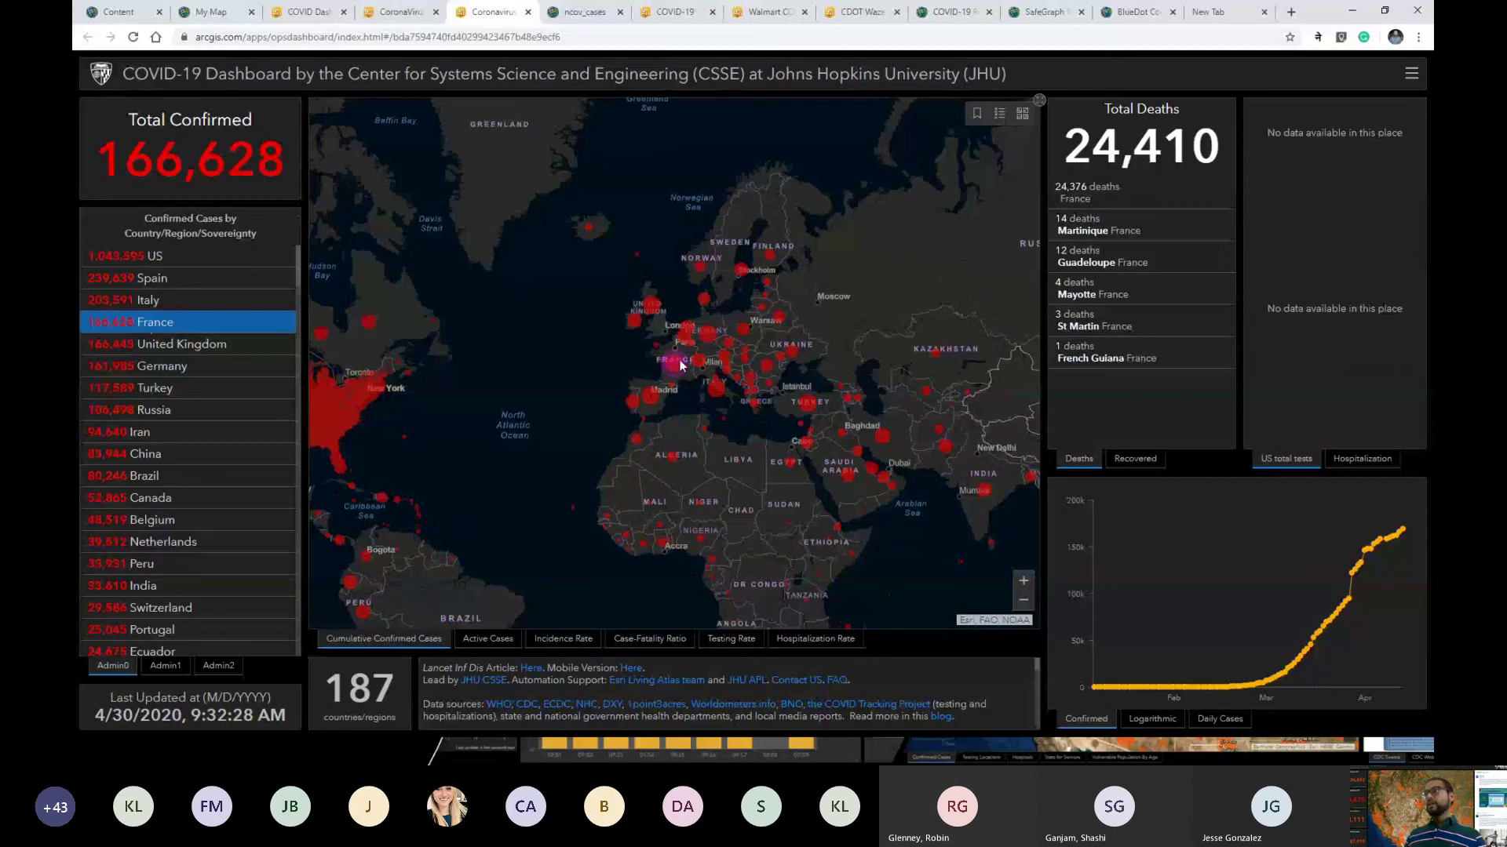
{"action": "scroll", "coordinate": [679, 365], "scroll_direction": "up", "scroll_amount": 1}
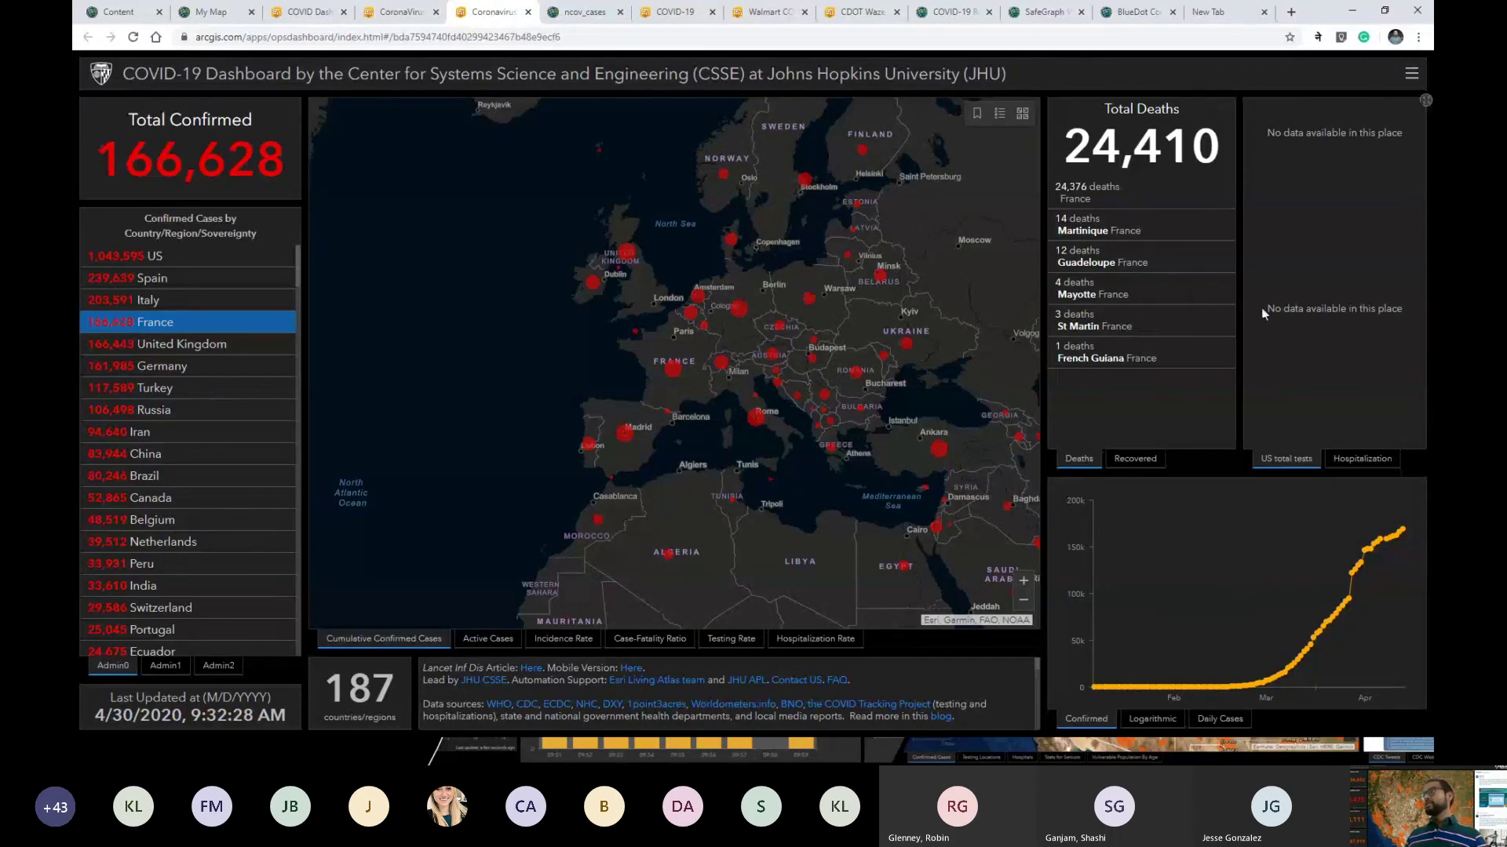
{"action": "left_click", "coordinate": [167, 434]}
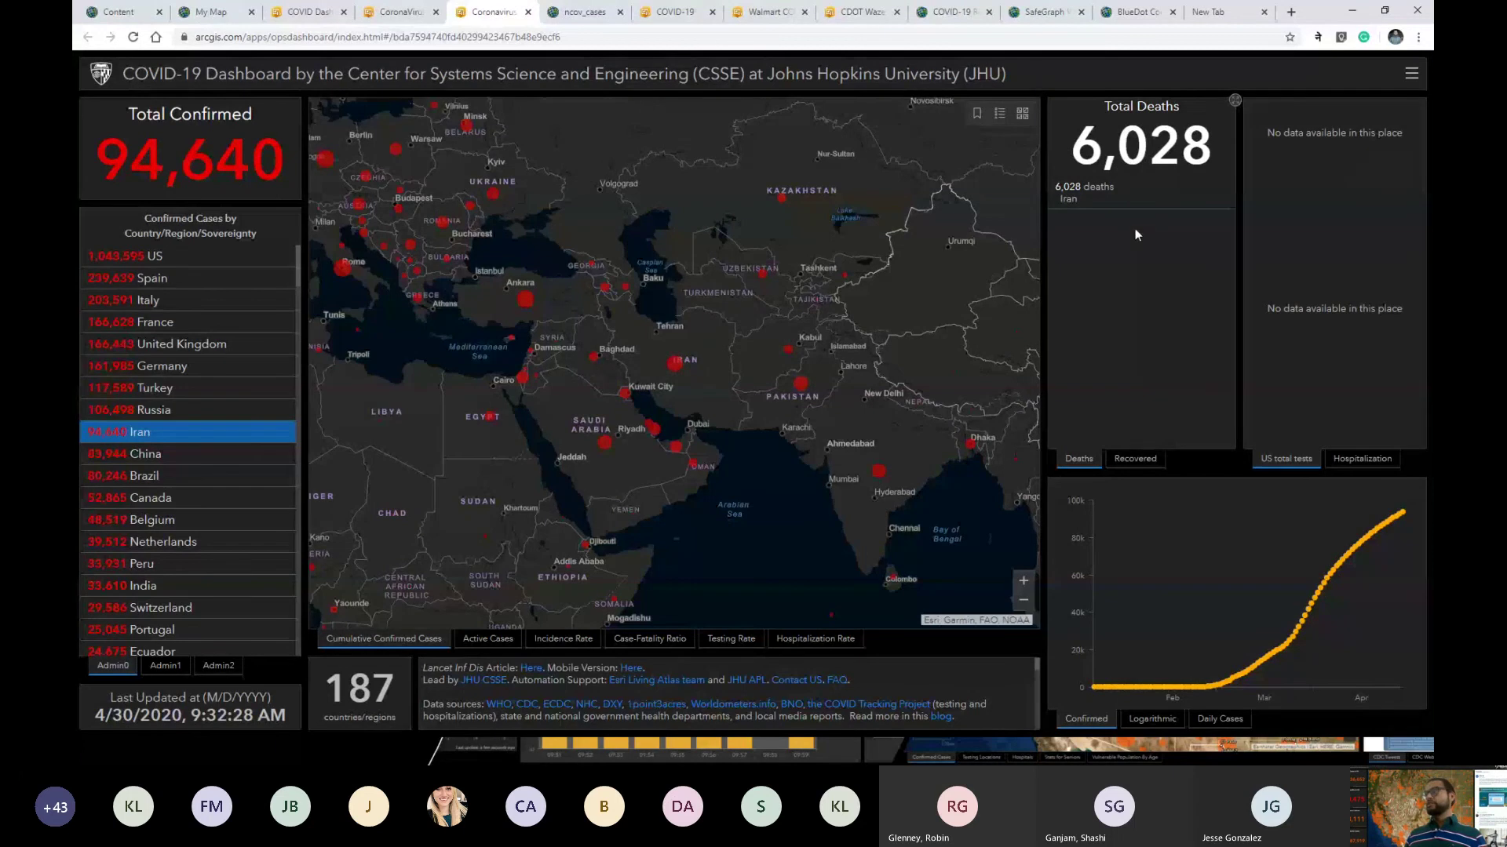
{"action": "left_click", "coordinate": [165, 541]}
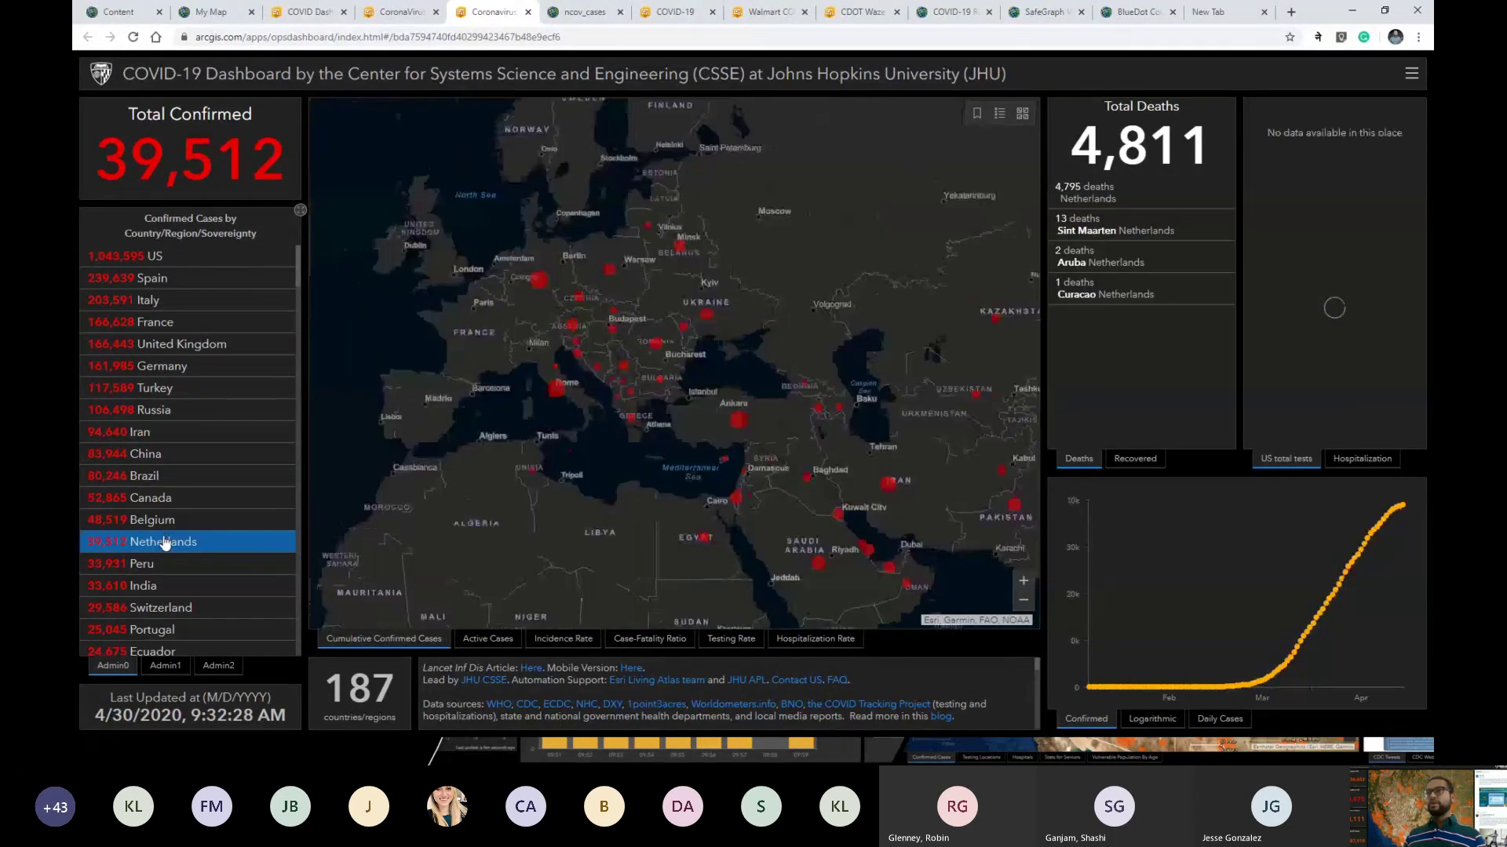
{"action": "left_click_drag", "start_coordinate": [544, 417], "coordinate": [610, 407]}
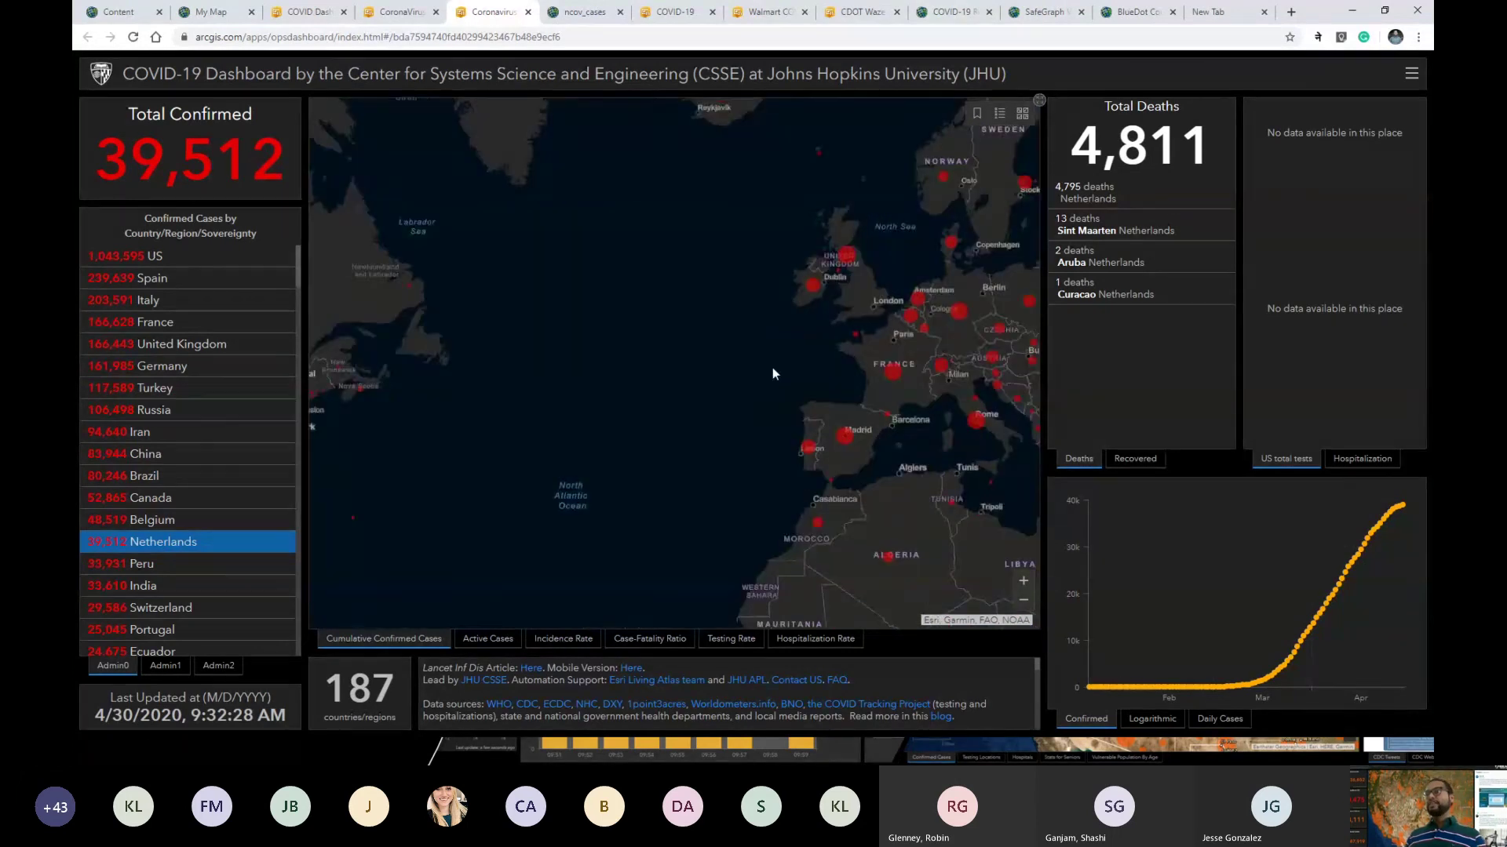
{"action": "scroll", "coordinate": [772, 368], "scroll_direction": "down", "scroll_amount": 2}
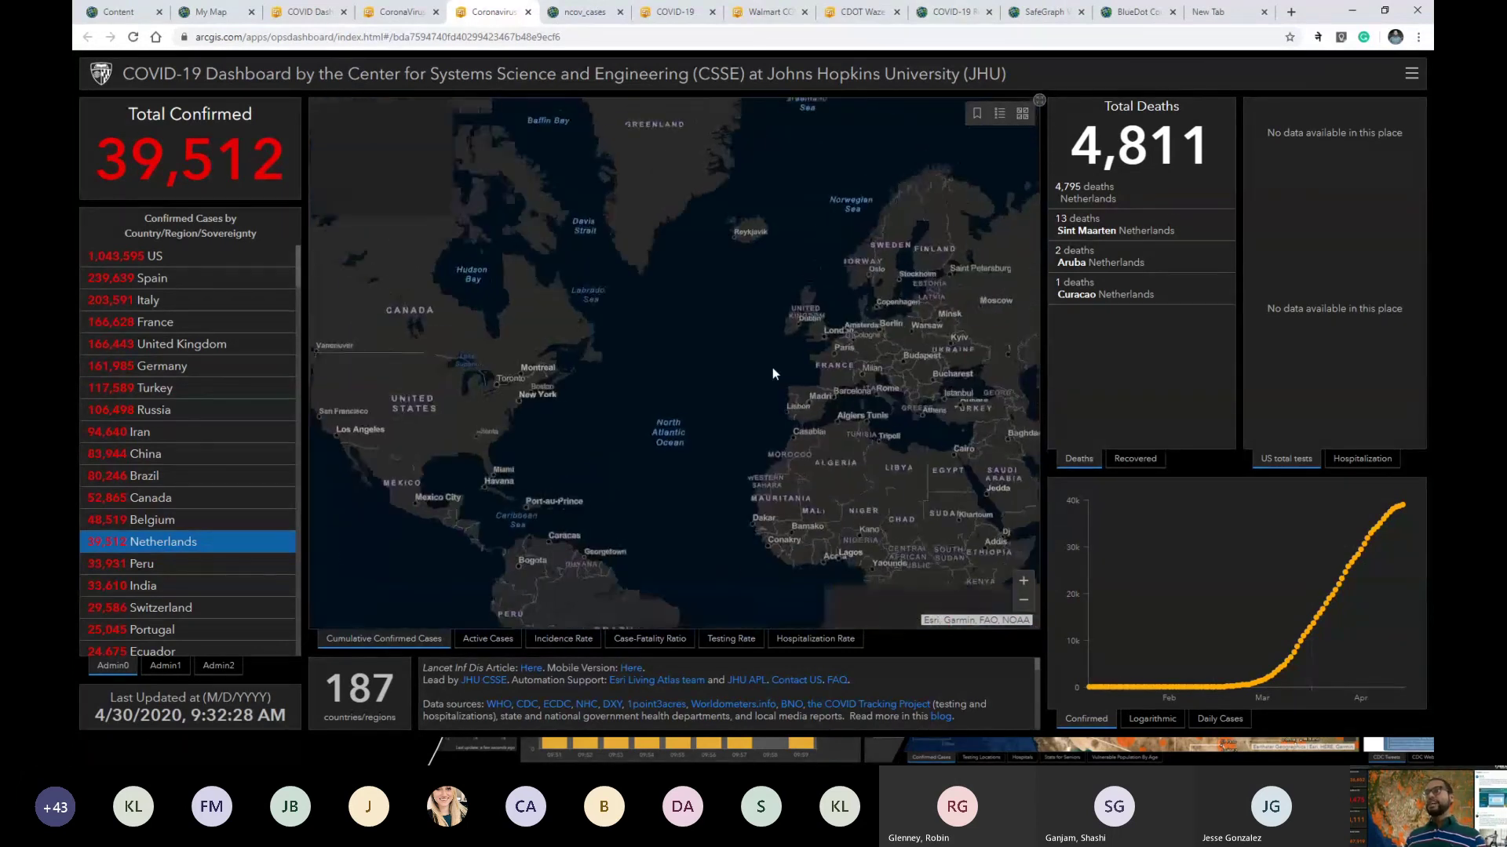
Step: Switch to the Sacramento County COVID-19 Epidemiology Dashboard and examine its cases by zip code and race ethnicity
{"action": "left_click", "coordinate": [671, 14]}
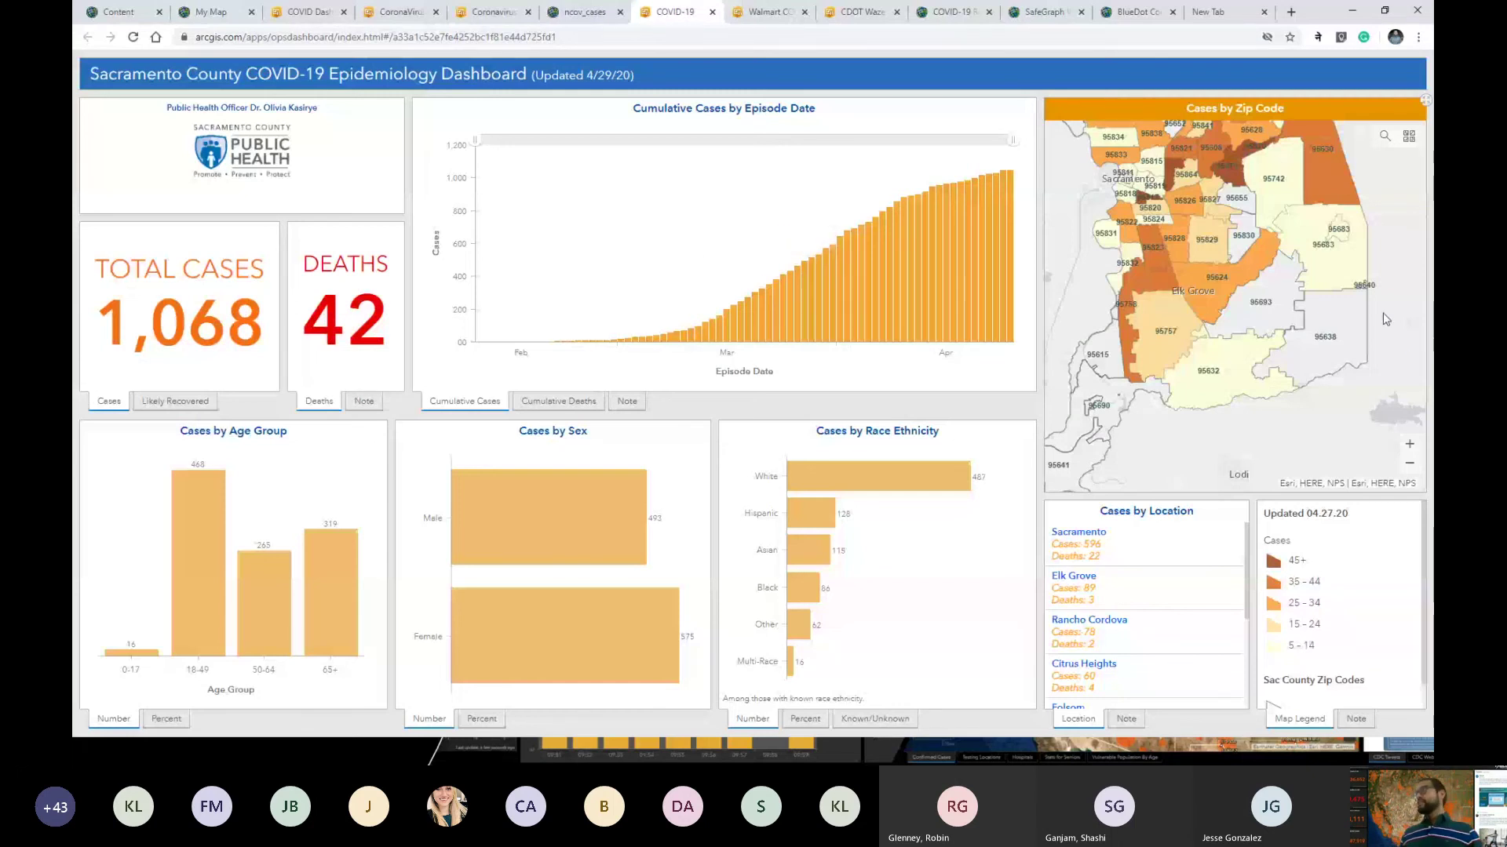
{"action": "left_click_drag", "start_coordinate": [1297, 283], "coordinate": [1295, 328]}
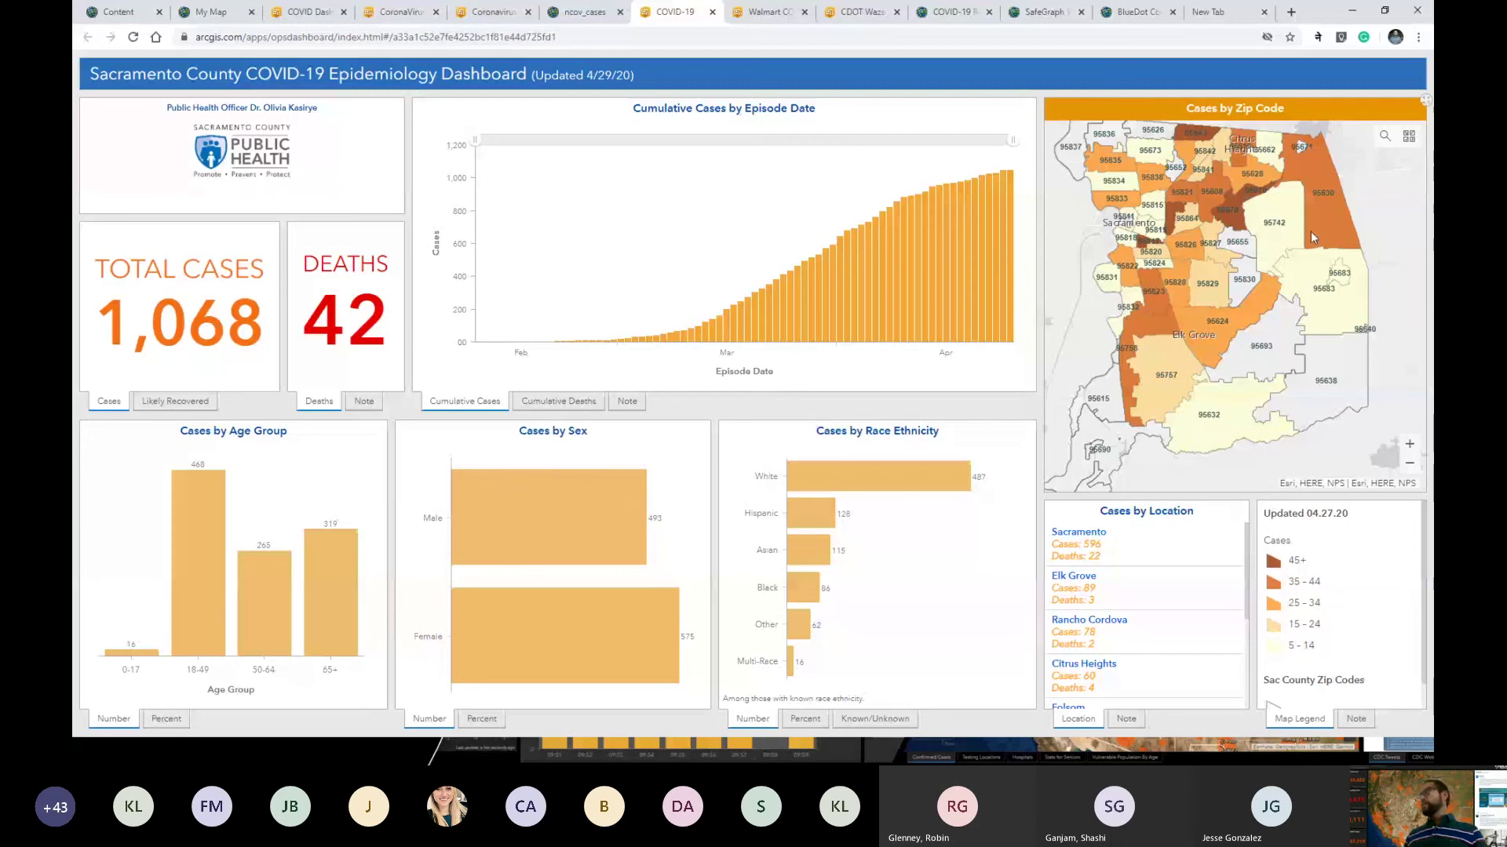
{"action": "left_click_drag", "start_coordinate": [1280, 234], "coordinate": [1287, 279]}
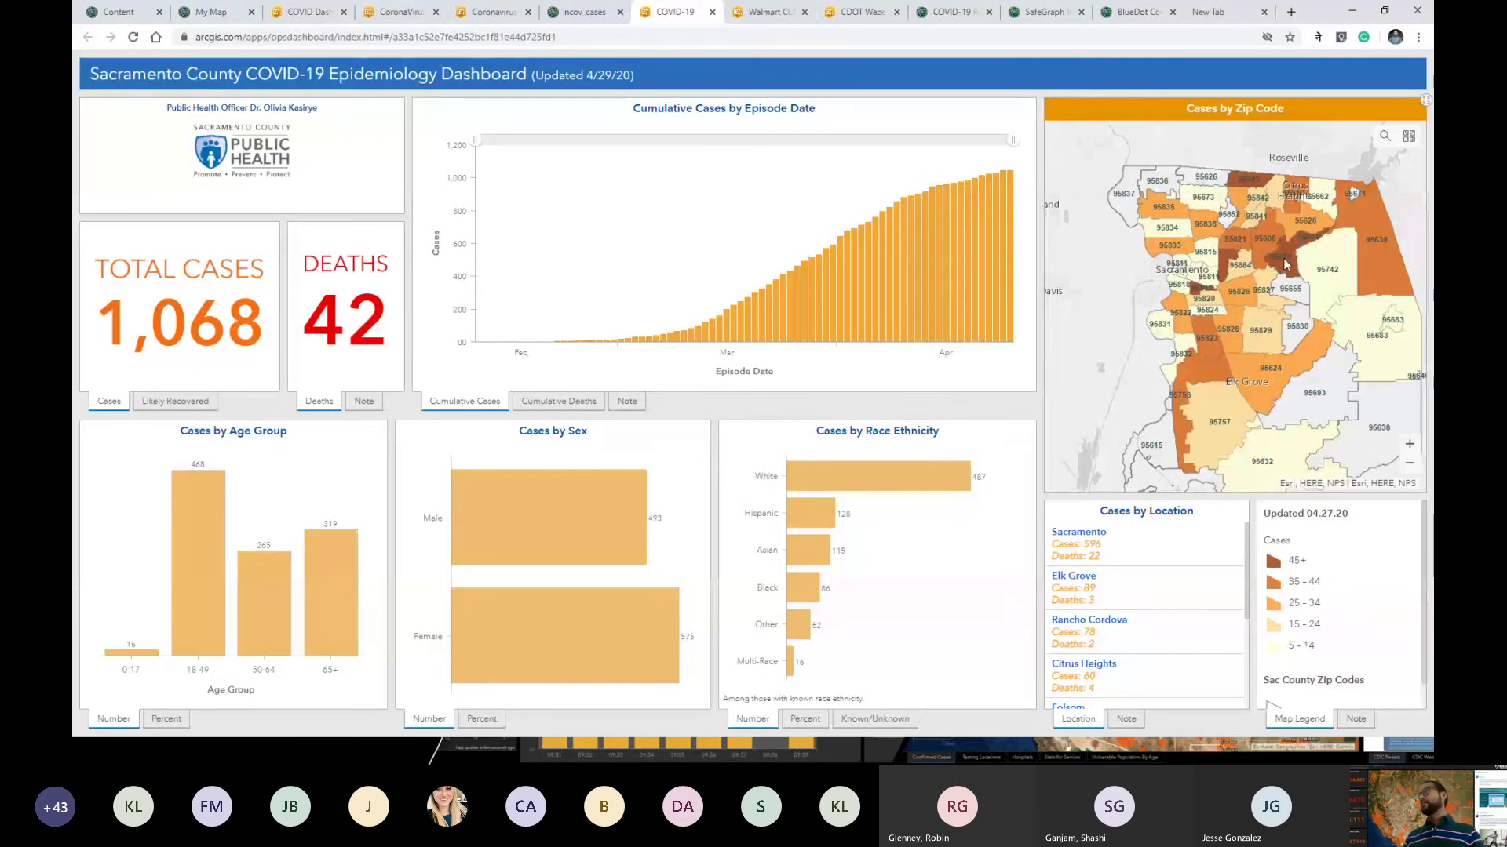
{"action": "left_click_drag", "start_coordinate": [1299, 343], "coordinate": [1220, 235]}
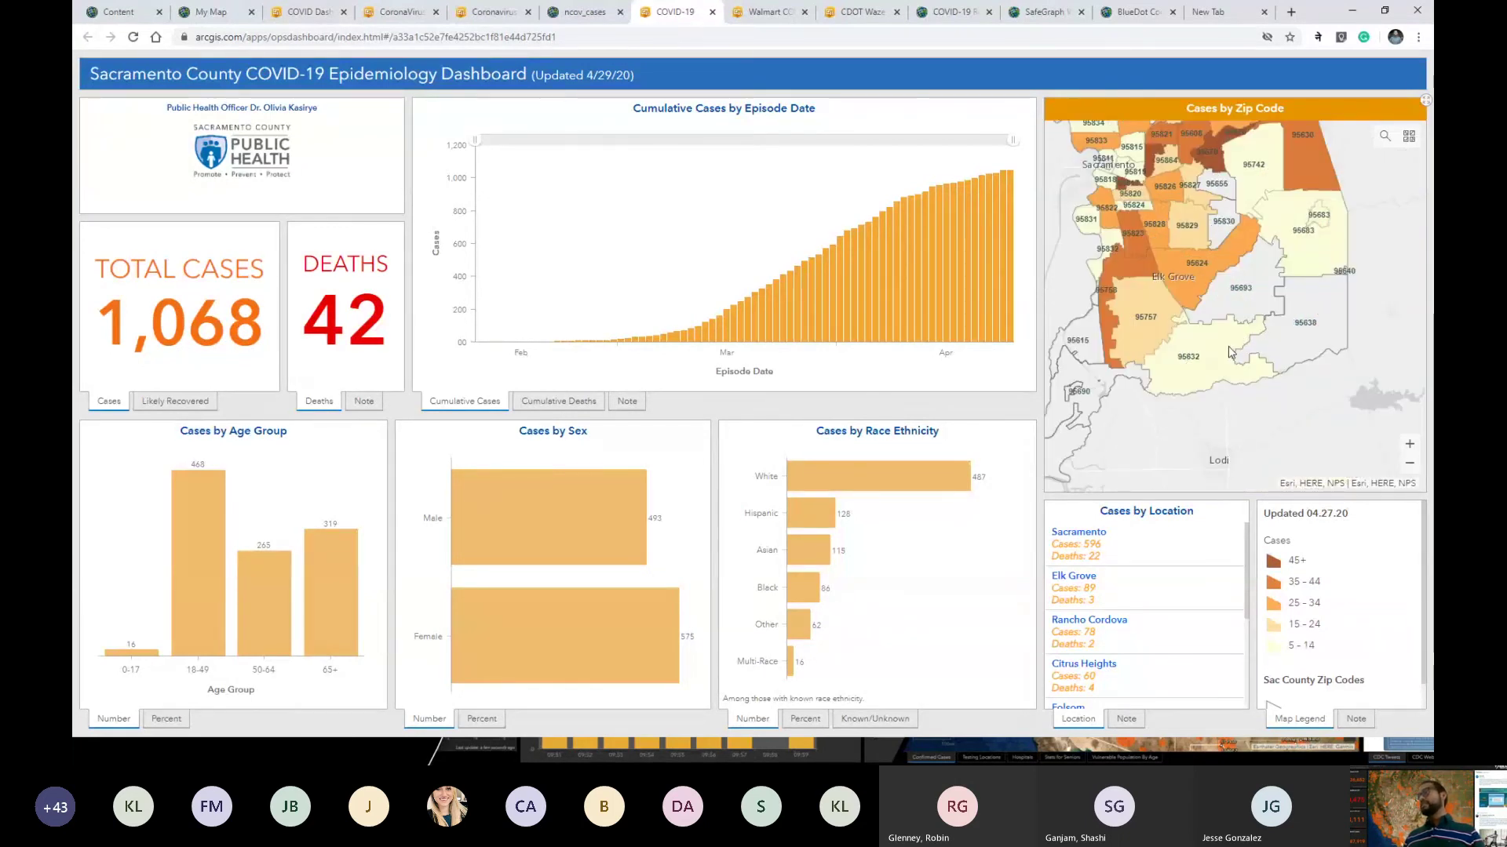
{"action": "left_click_drag", "start_coordinate": [1230, 352], "coordinate": [1246, 385]}
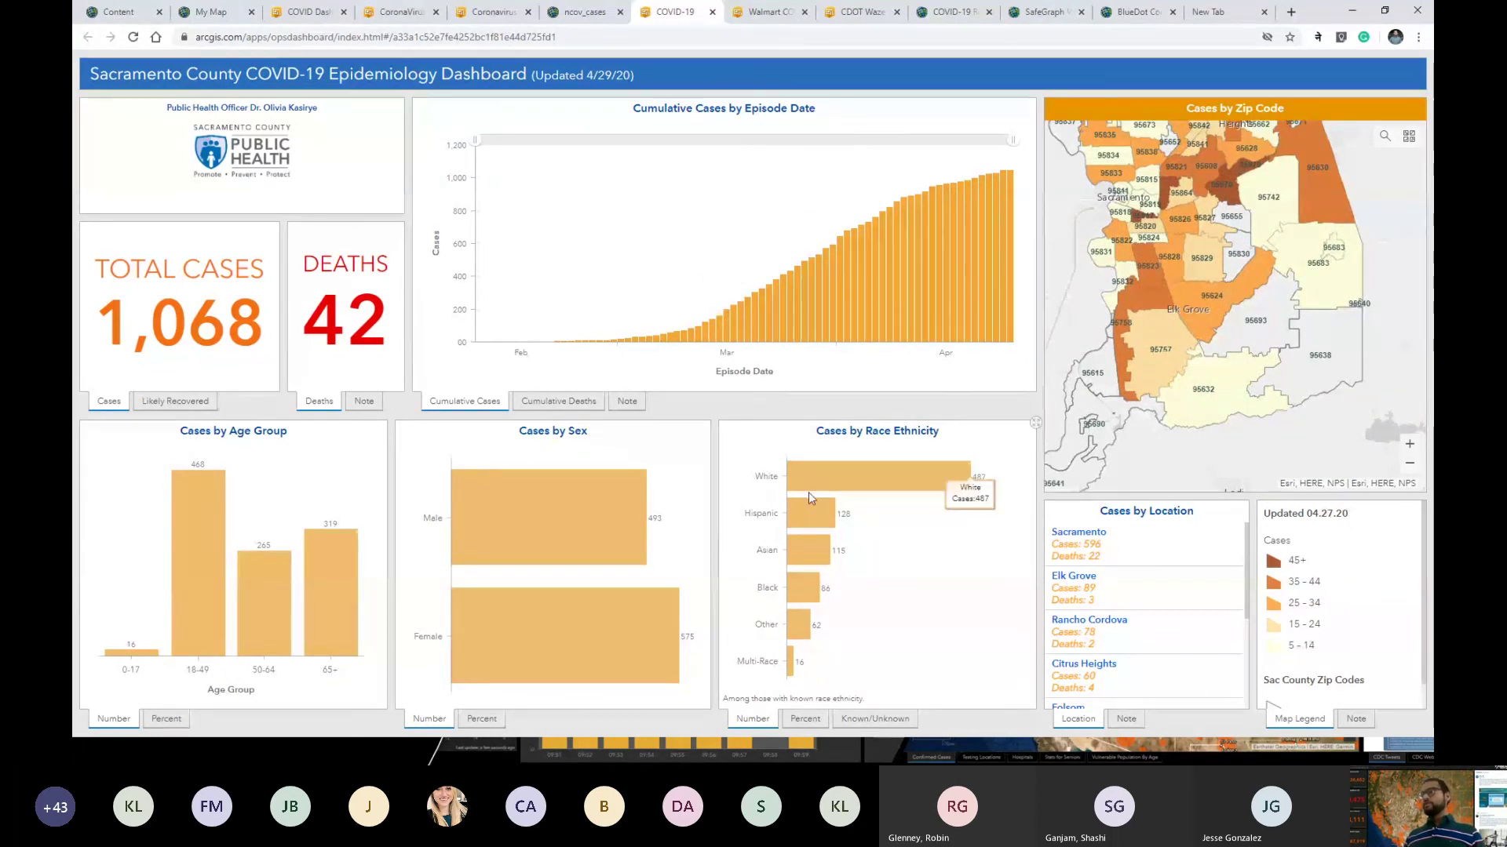
Step: Switch to the Walmart Store Status dashboard and read the details of the WM Supercenter in Huron, SD
{"action": "left_click", "coordinate": [760, 14]}
{"action": "left_click_drag", "start_coordinate": [620, 192], "coordinate": [758, 176]}
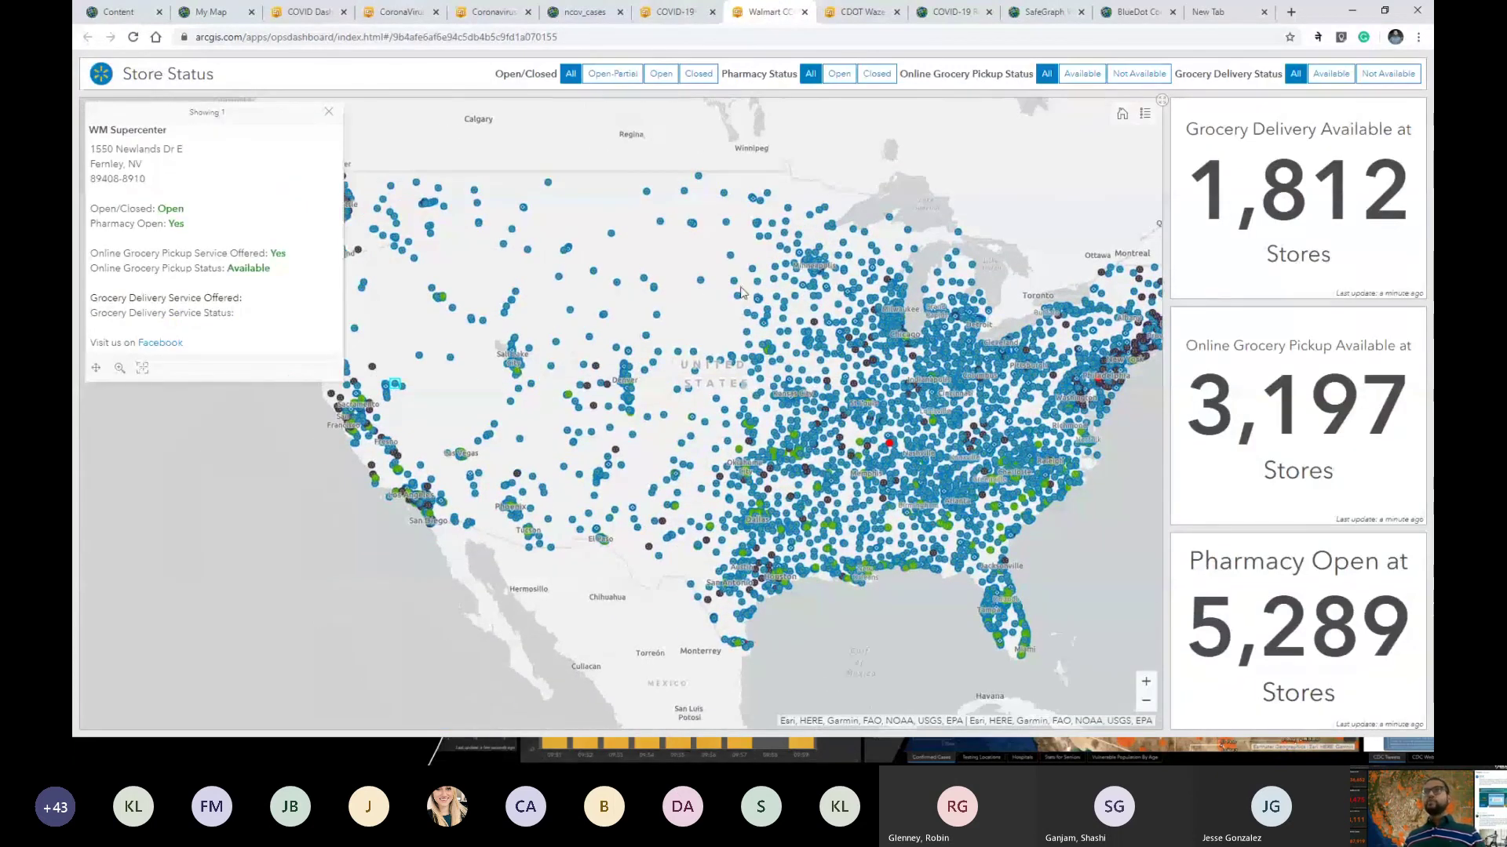
{"action": "left_click", "coordinate": [329, 113]}
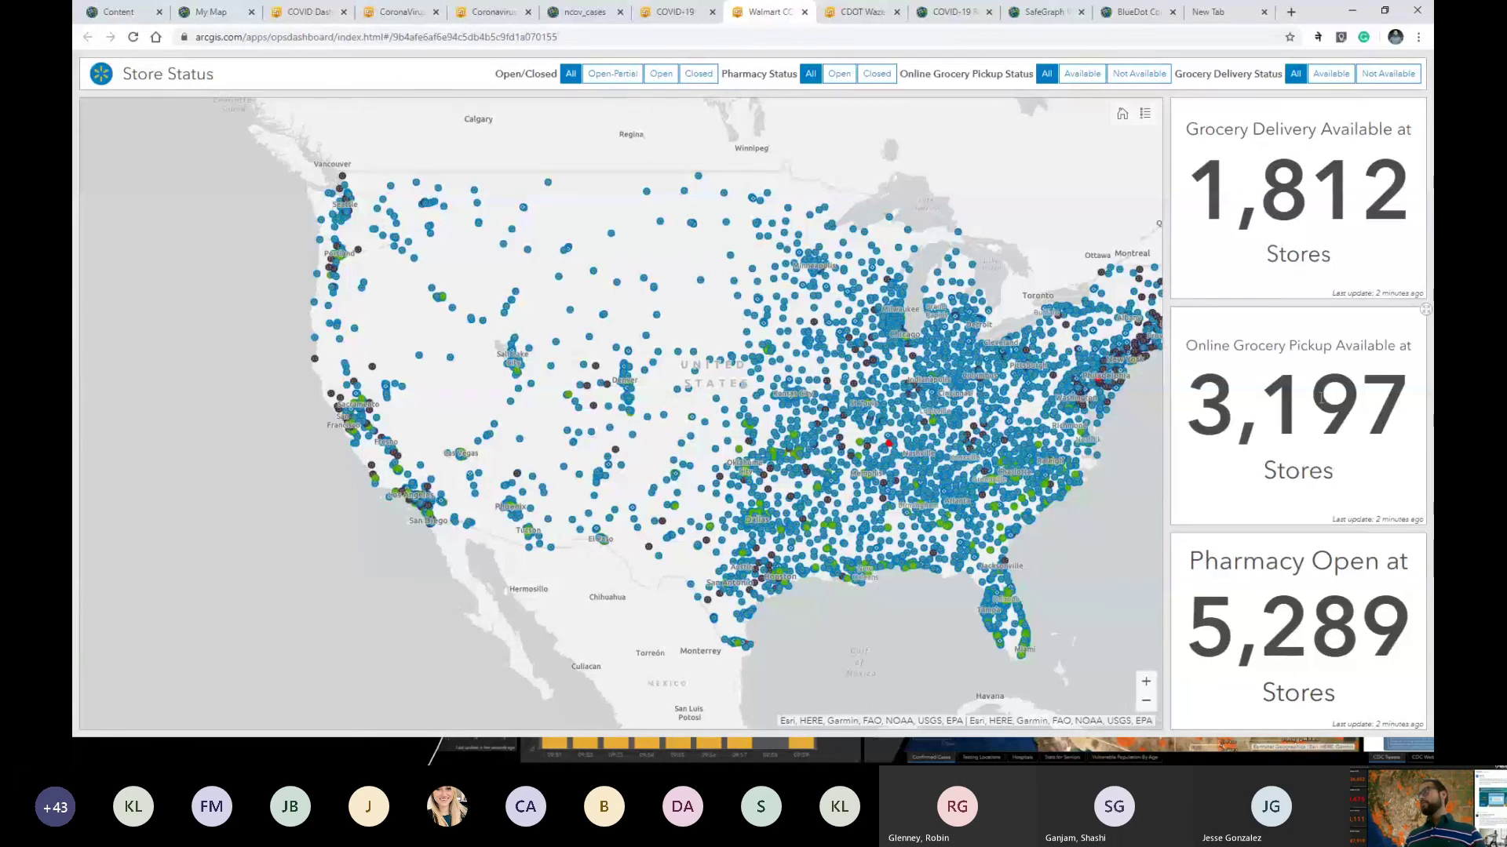
{"action": "left_click", "coordinate": [734, 281]}
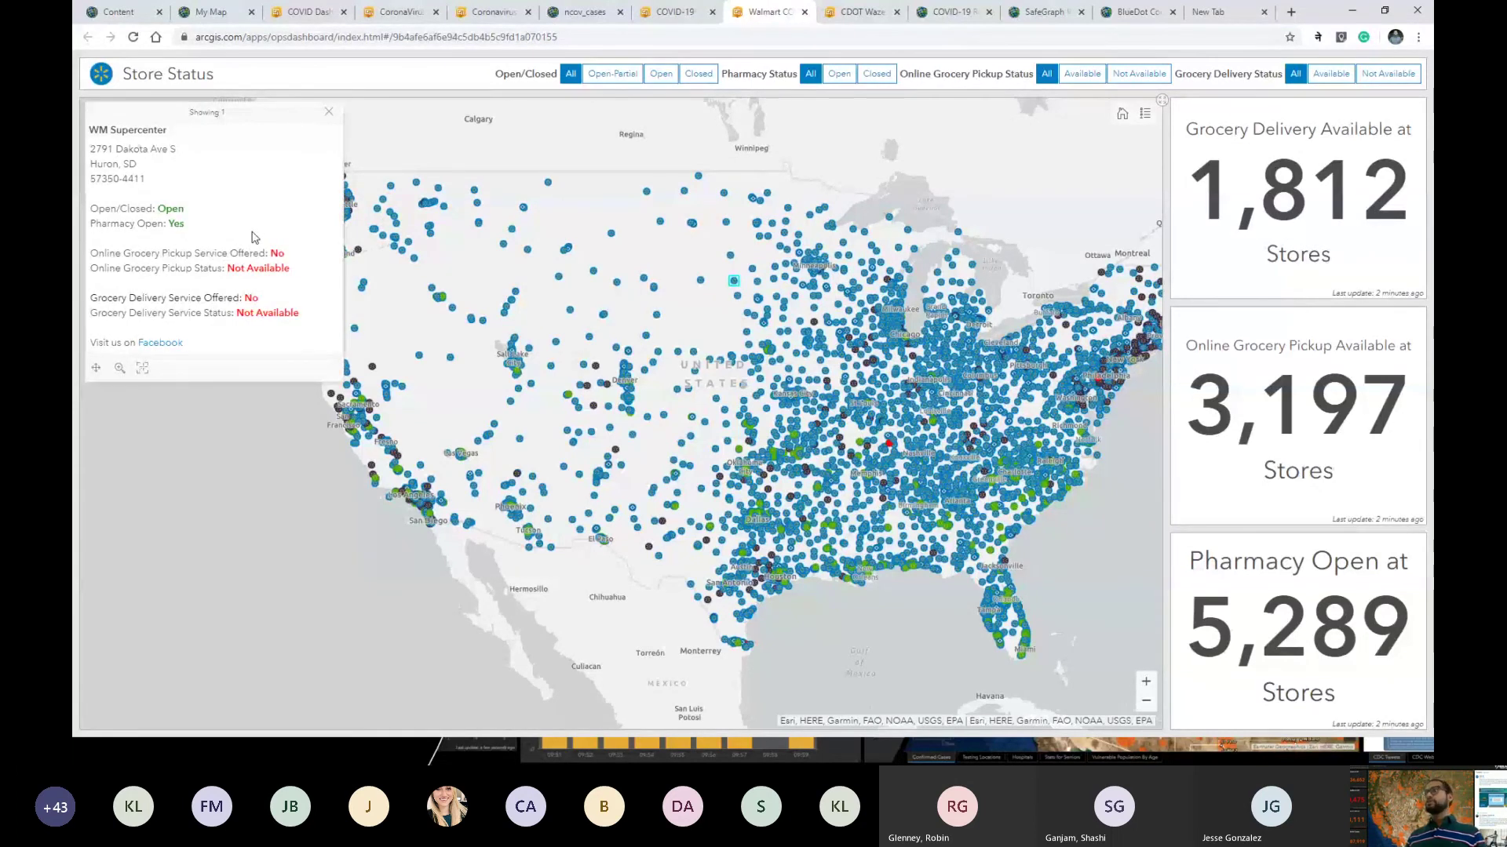
Step: Close the Huron store's details and look over the Walmart stores across the United States
{"action": "left_click", "coordinate": [328, 114]}
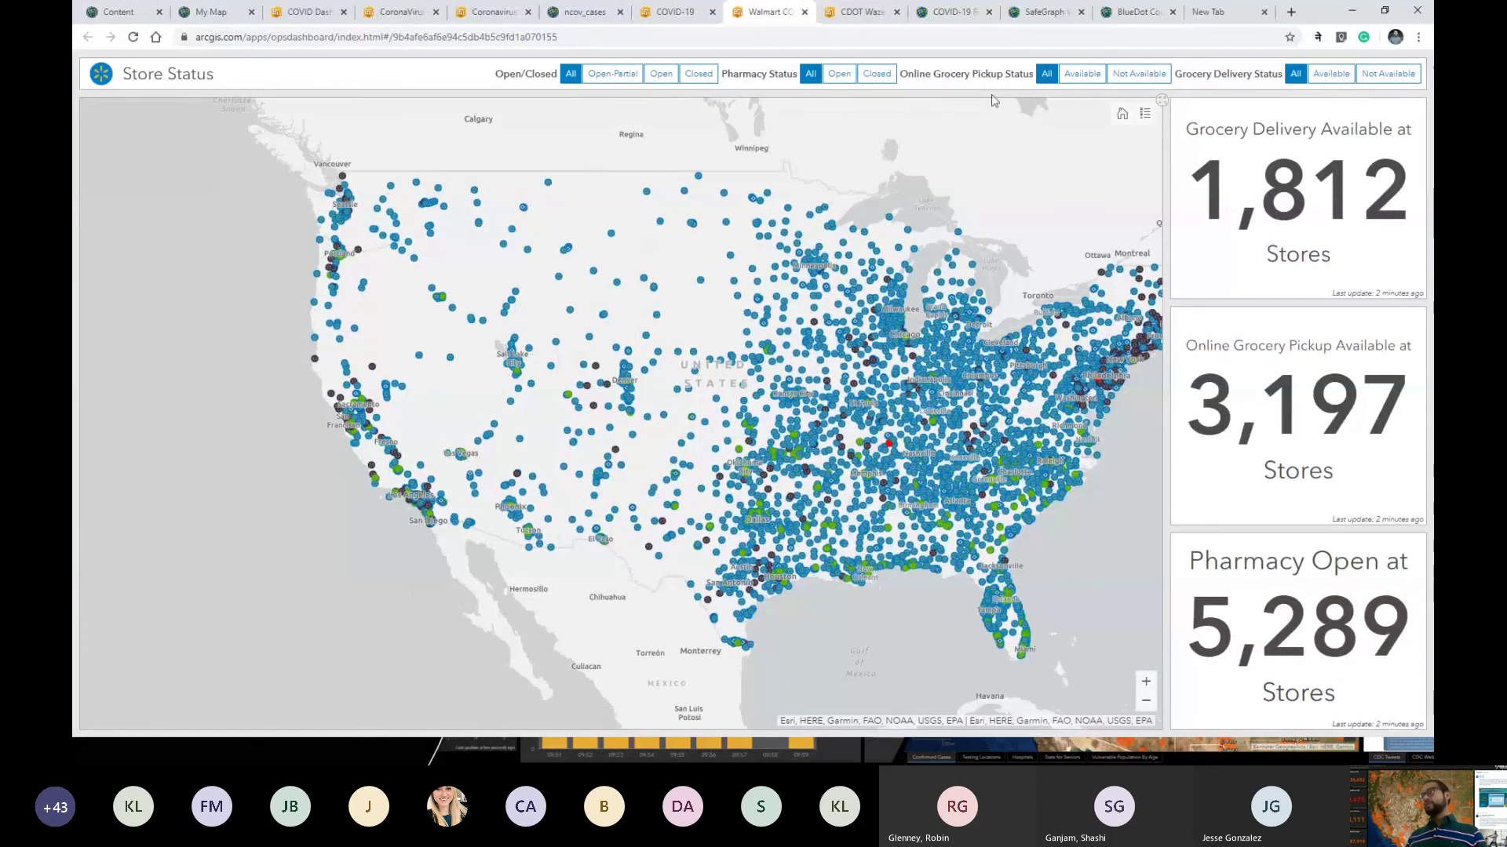
{"action": "left_click_drag", "start_coordinate": [696, 284], "coordinate": [643, 271]}
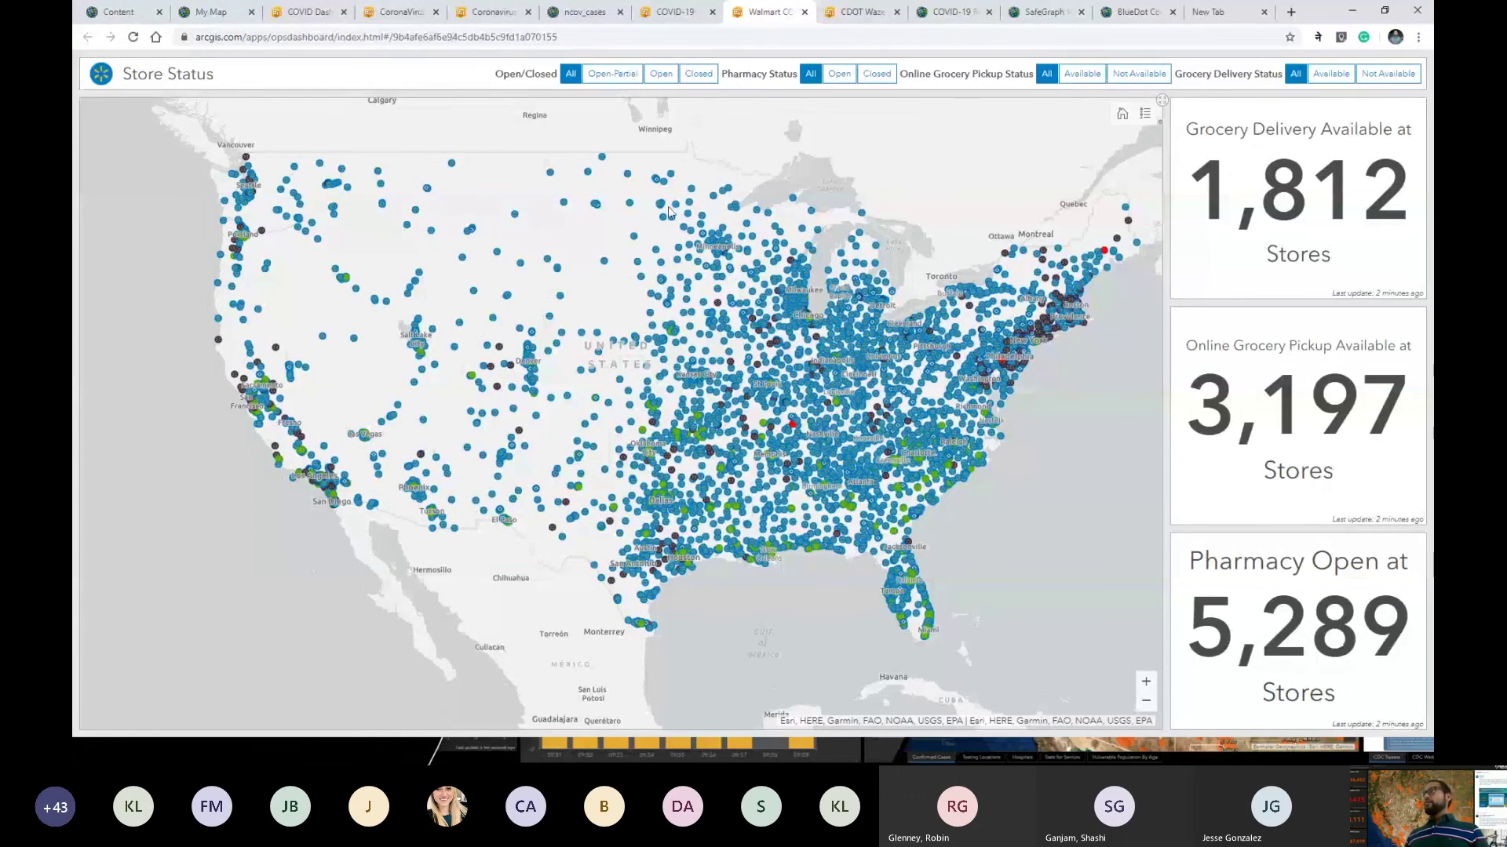
Step: Switch to the CDOT Waze dashboard and view the I-70 @ CO-103, I-70 @ Central City Pkwy and I-225 @ Parker Rd camera streams
{"action": "left_click", "coordinate": [859, 11]}
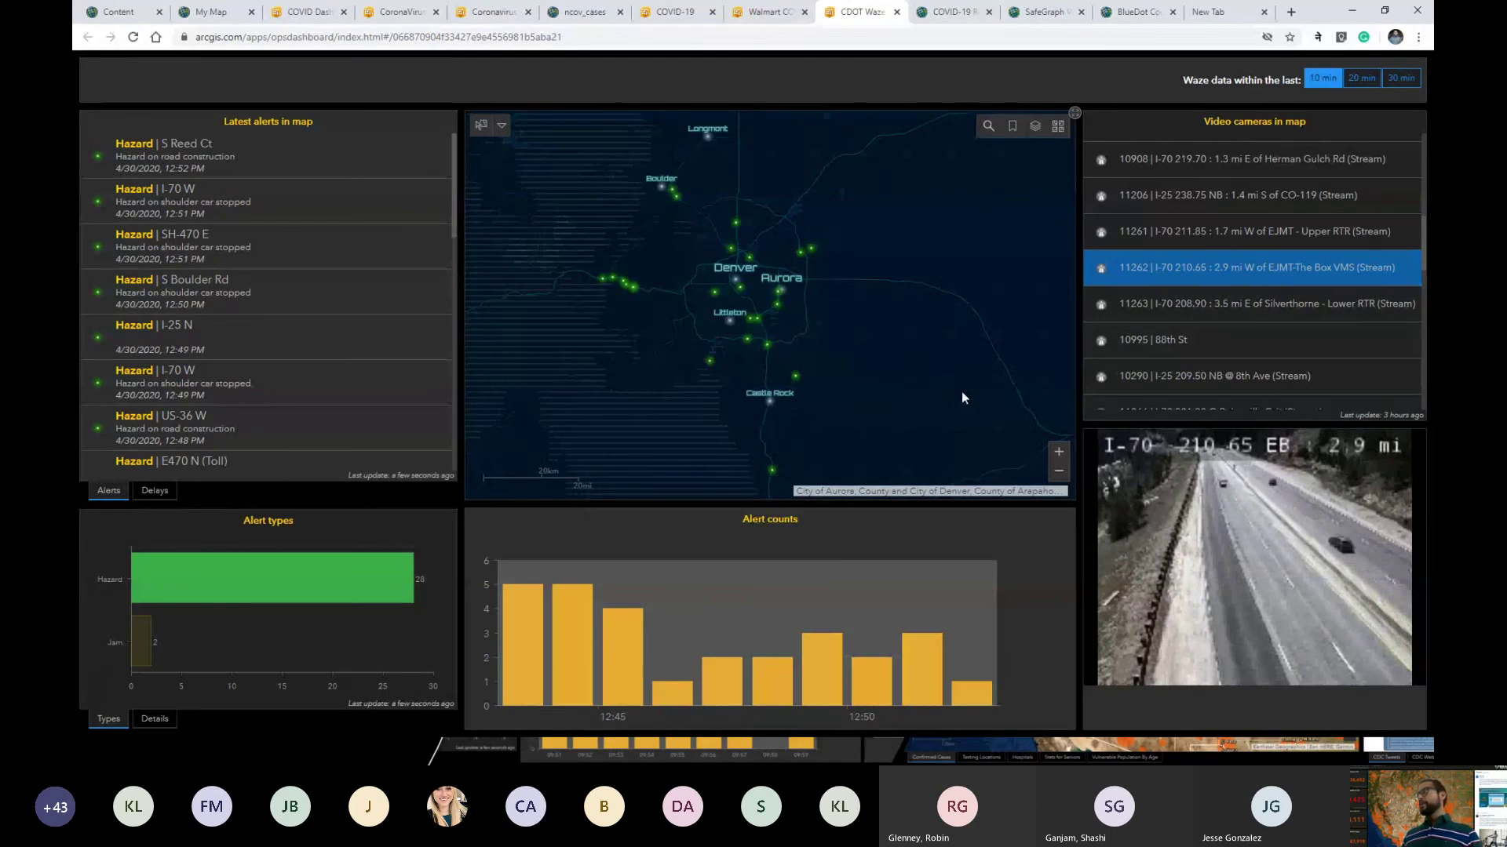
{"action": "left_click_drag", "start_coordinate": [962, 392], "coordinate": [885, 391]}
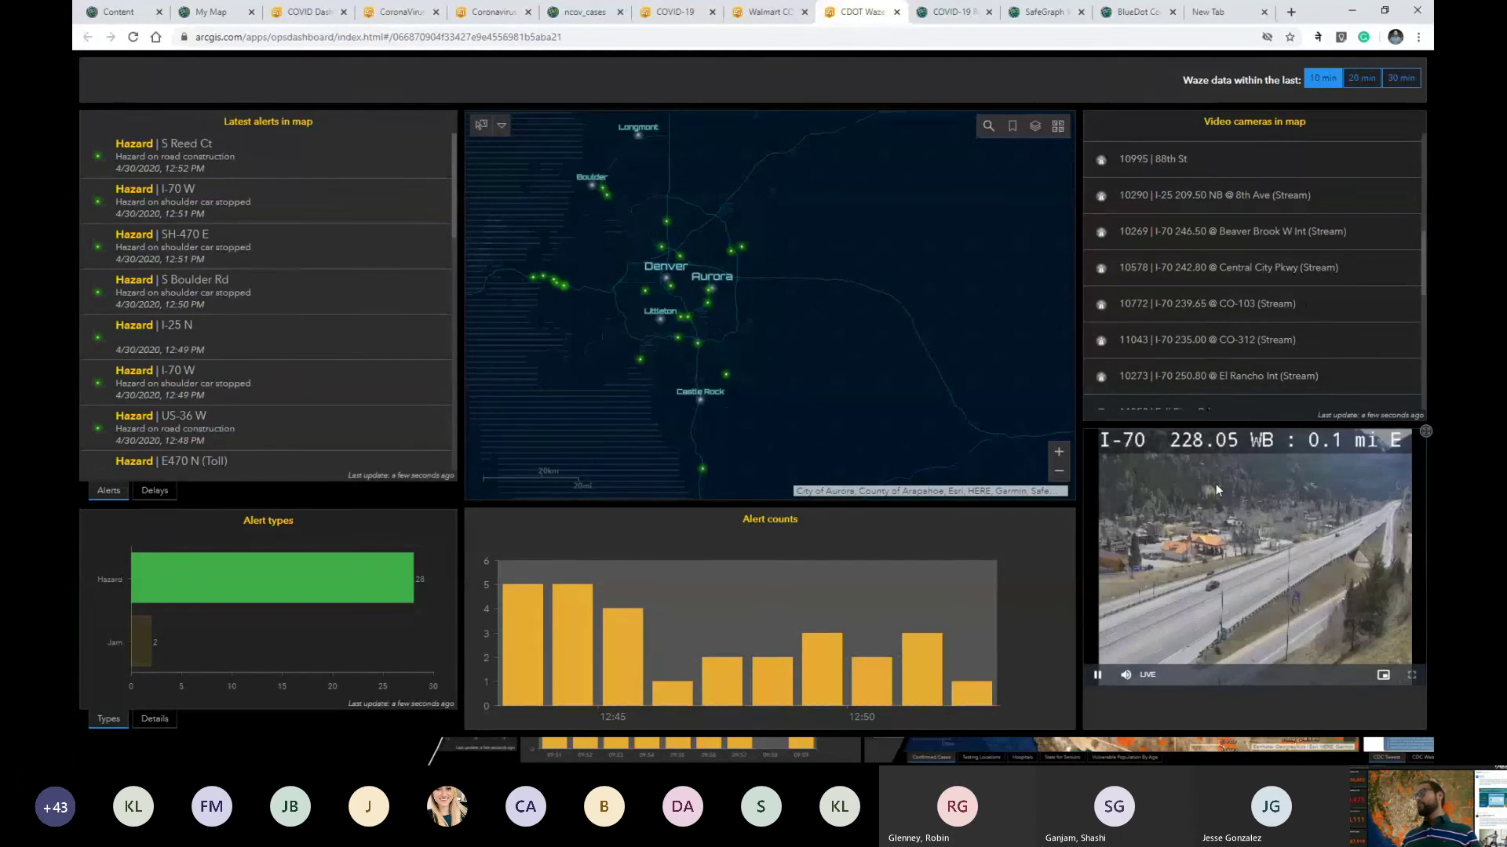
{"action": "left_click", "coordinate": [1256, 306]}
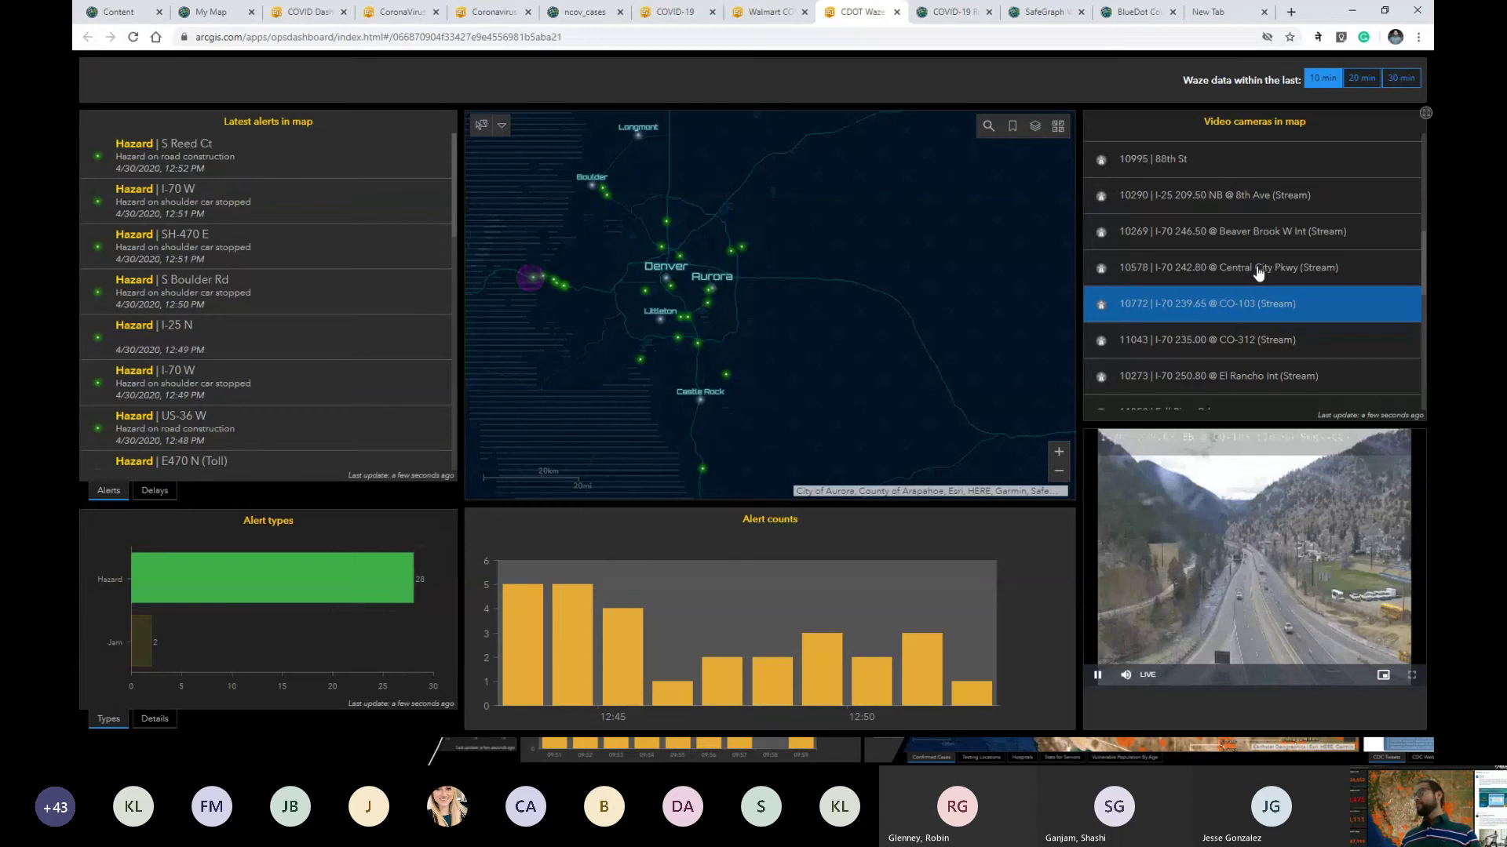
{"action": "left_click", "coordinate": [1259, 269]}
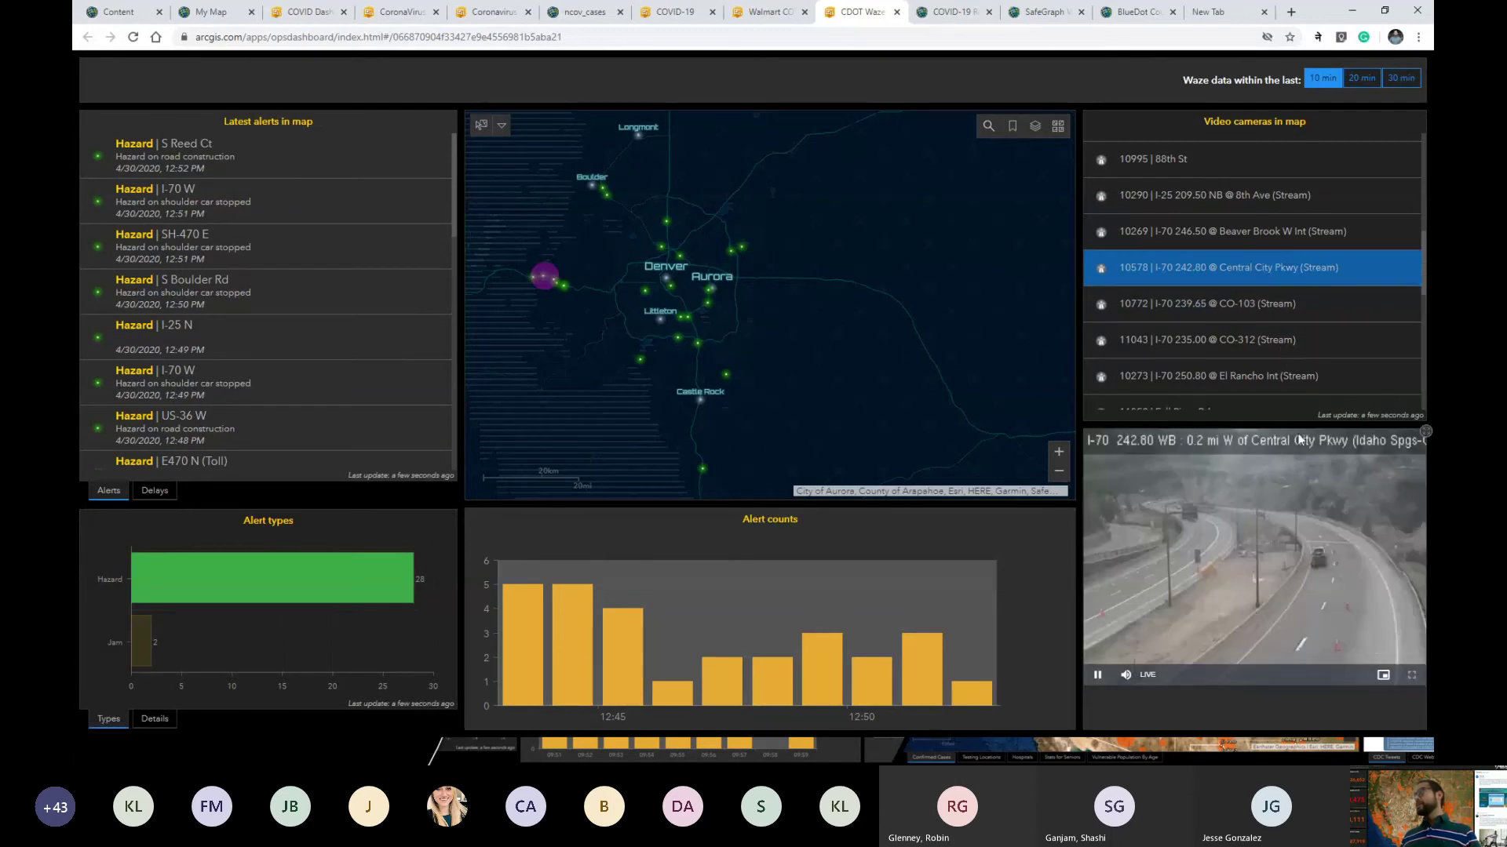
{"action": "scroll", "coordinate": [1239, 345], "scroll_direction": "down", "scroll_amount": 3}
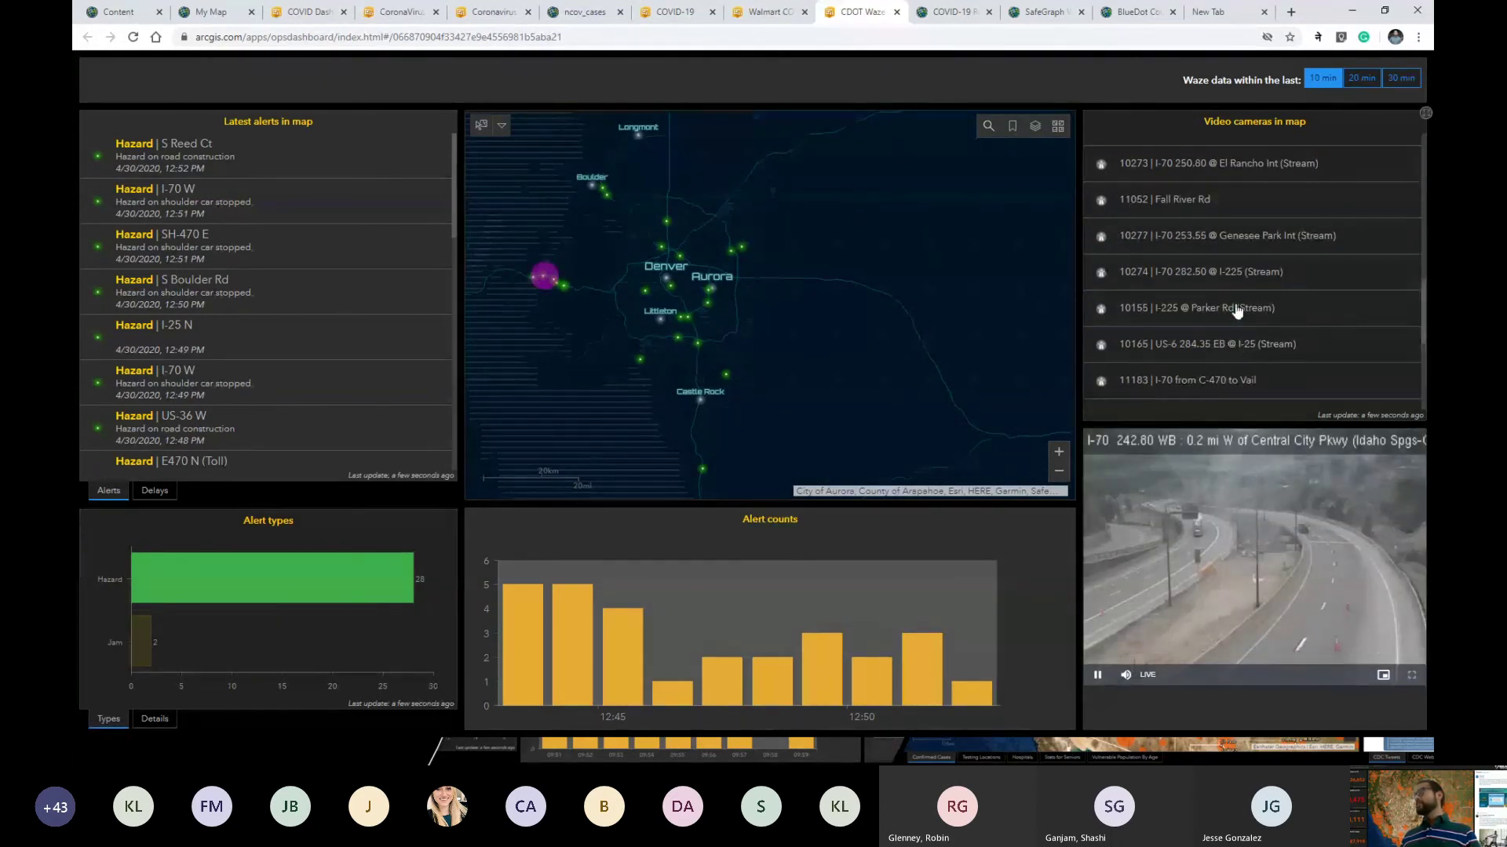
{"action": "left_click", "coordinate": [1234, 306]}
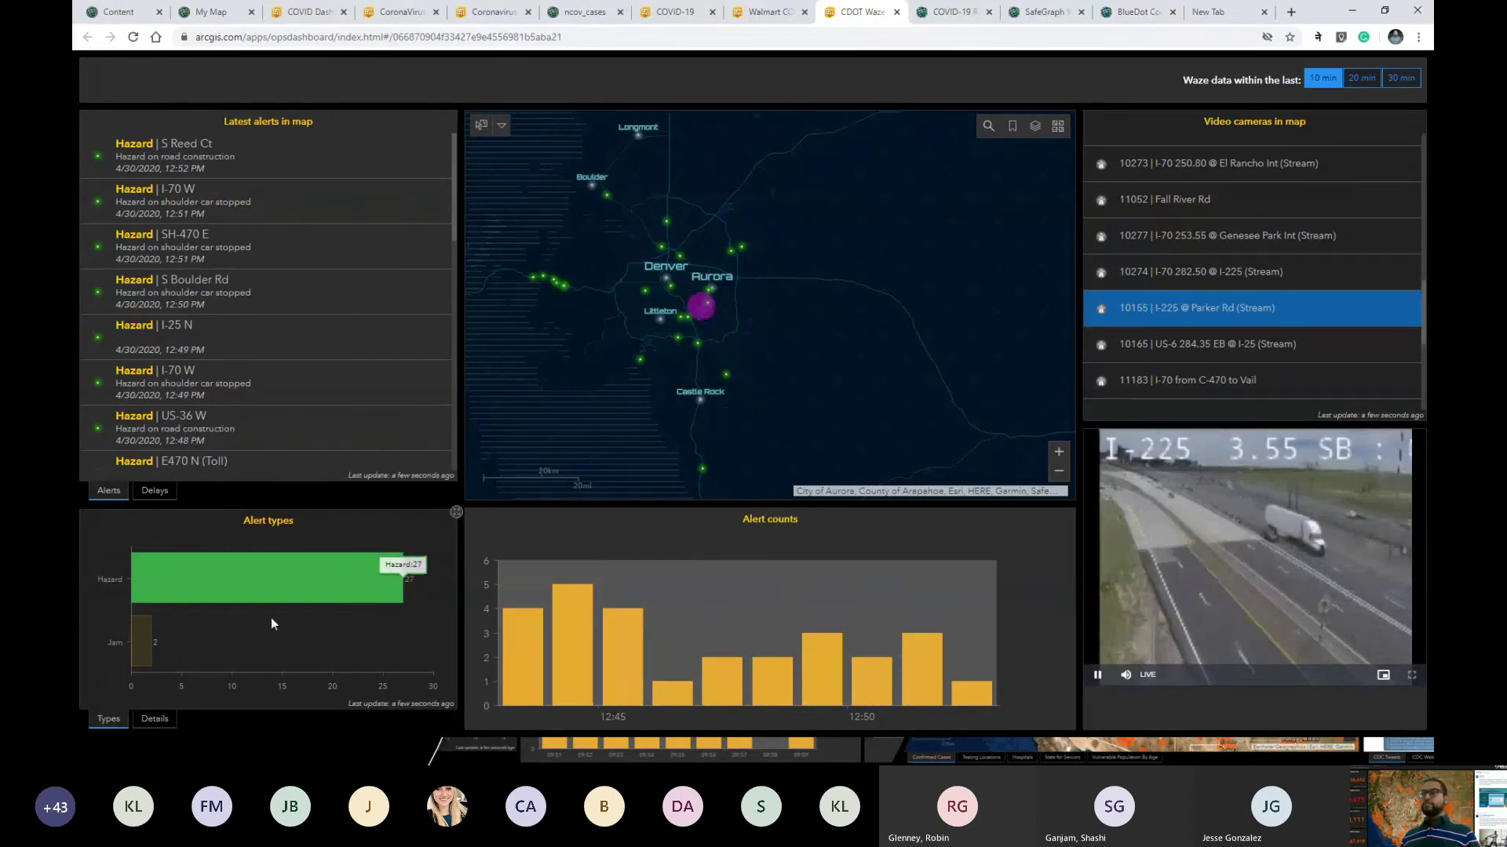
Step: Filter the Waze alerts to jams and locate the Wadsworth Blvd and I-25 S jams on the map
{"action": "left_click", "coordinate": [143, 643]}
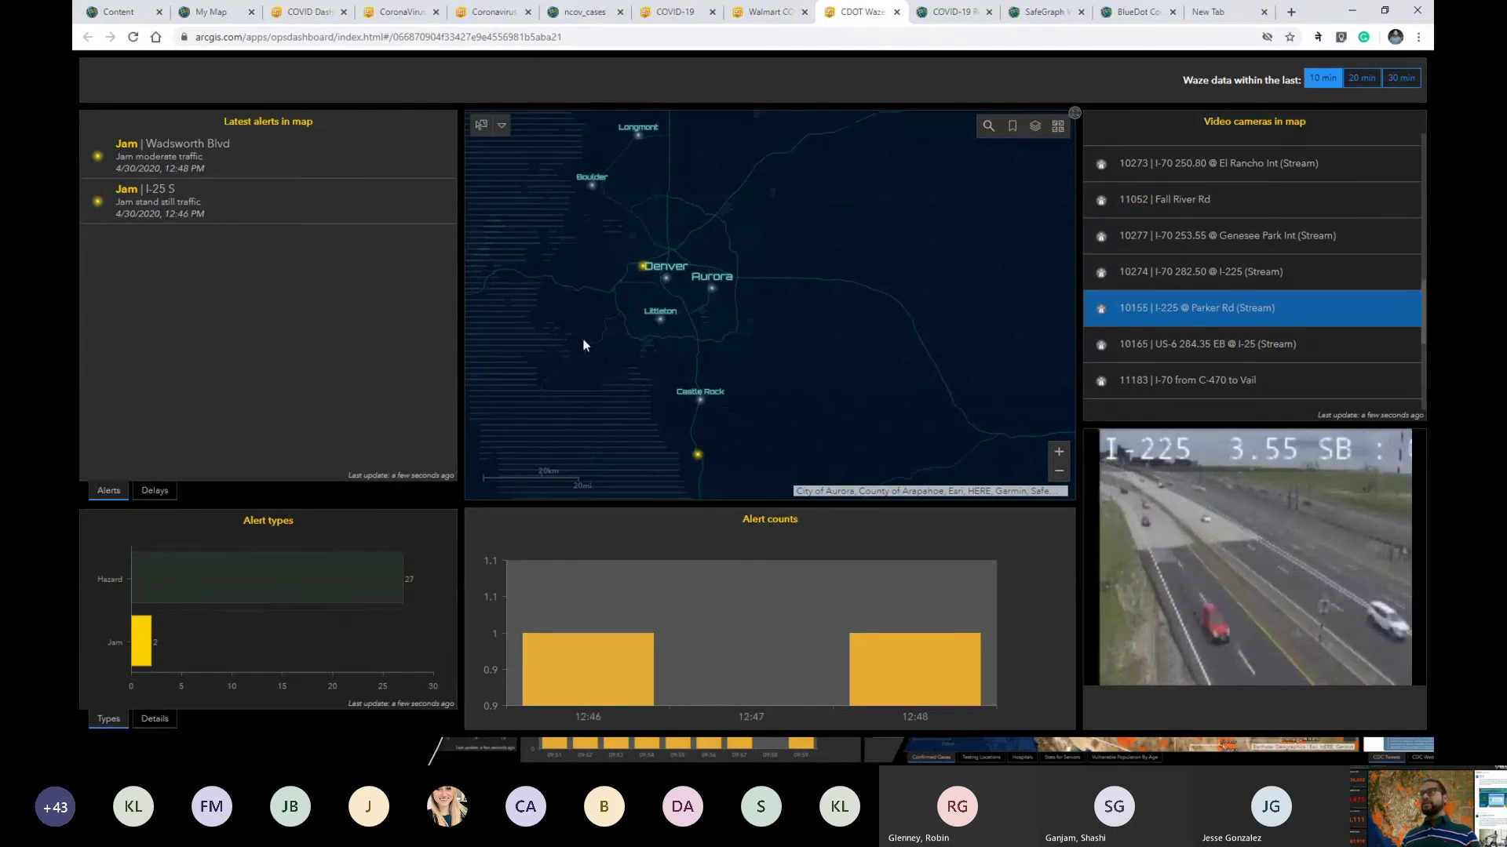
{"action": "left_click", "coordinate": [166, 160]}
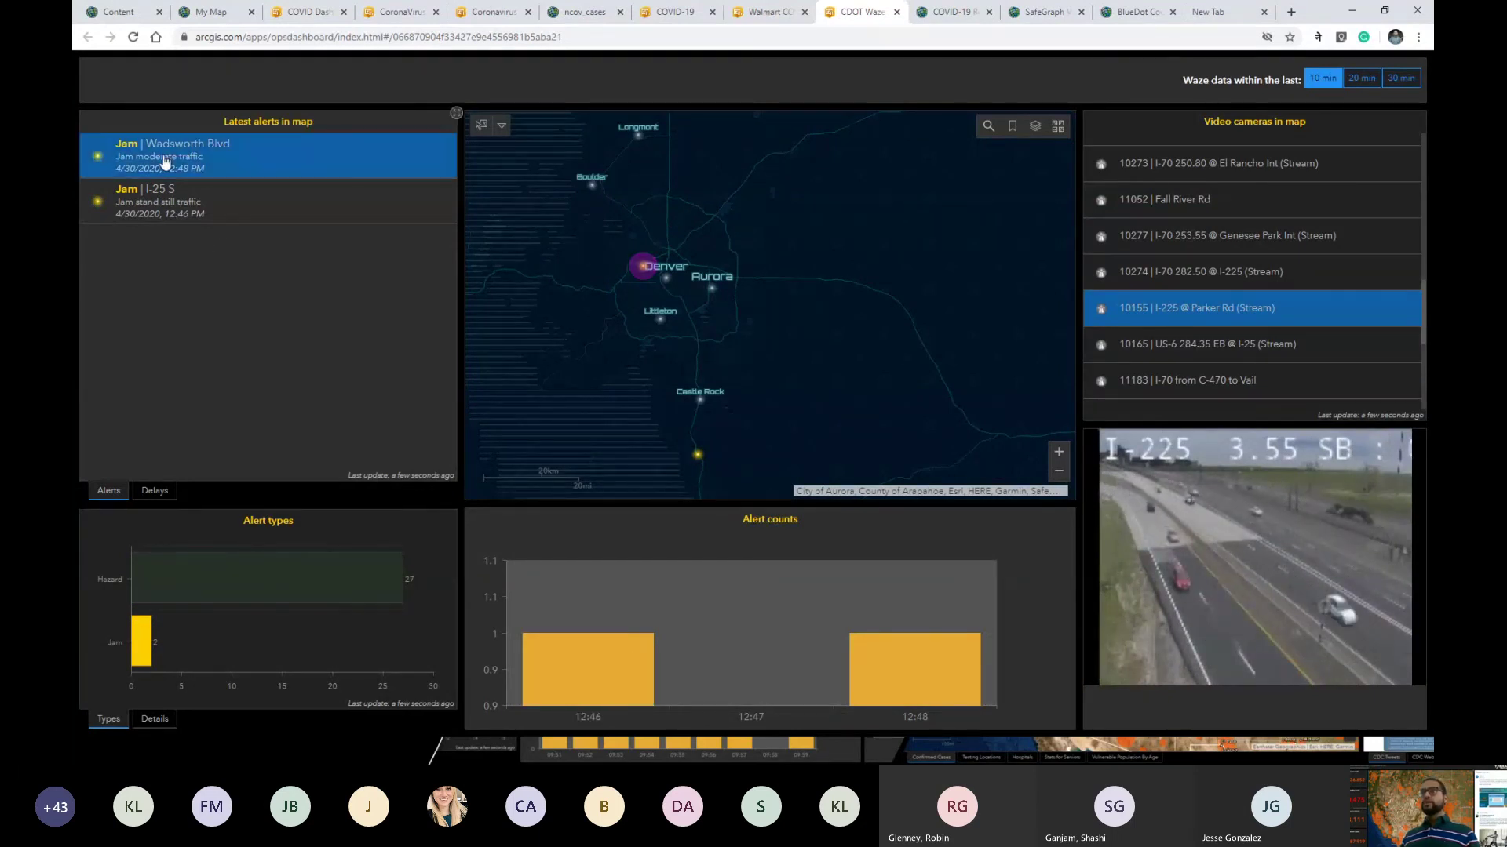
{"action": "double_click", "coordinate": [166, 159]}
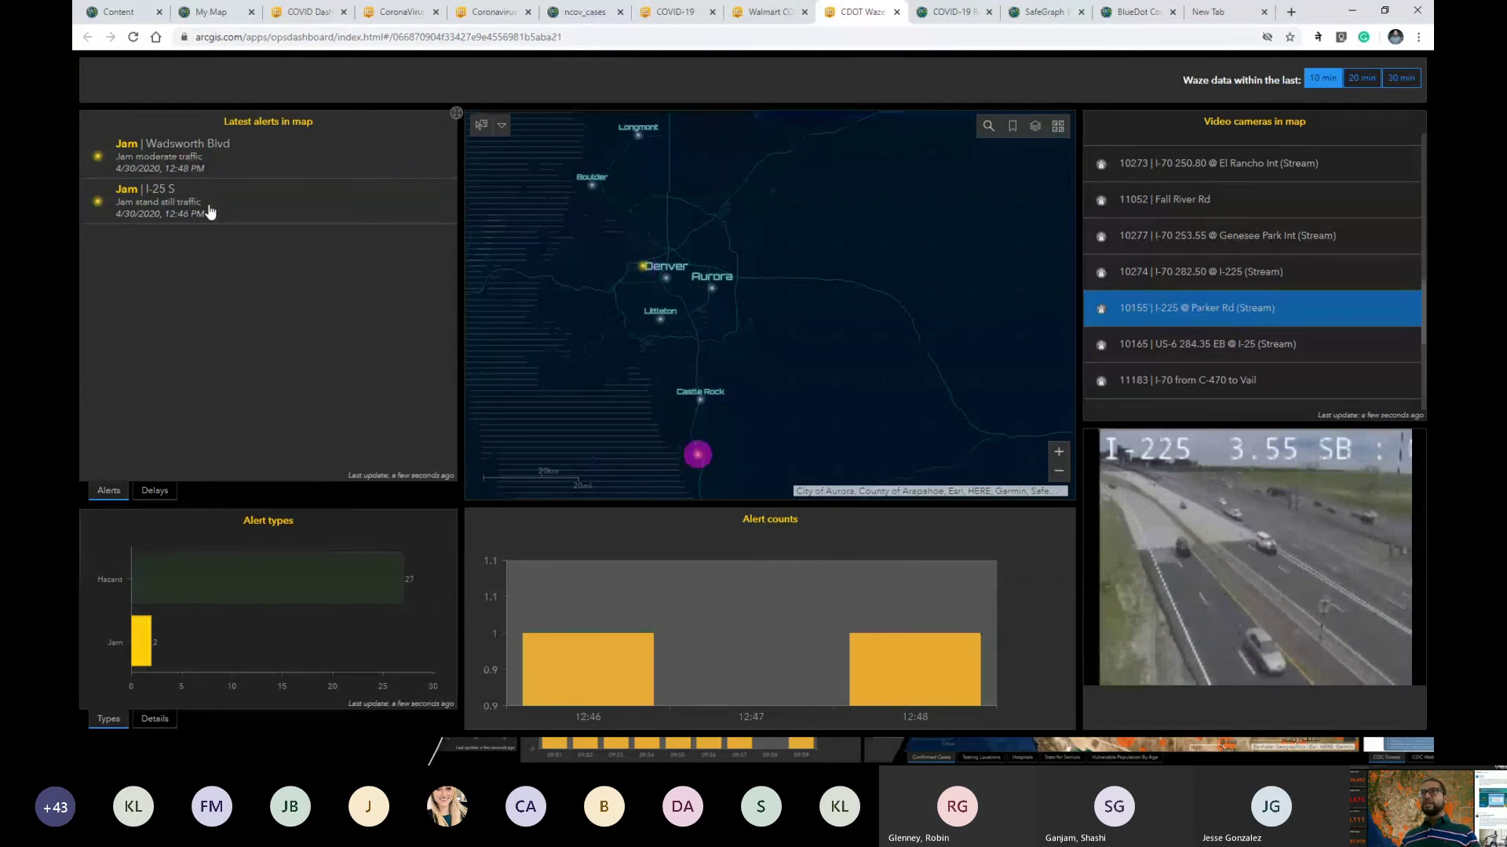
Step: Include hazard alerts in the filter again and locate the I-25 N and I-70 W hazards on the map
{"action": "left_click", "coordinate": [204, 578]}
{"action": "left_click", "coordinate": [205, 578]}
{"action": "double_click", "coordinate": [167, 352]}
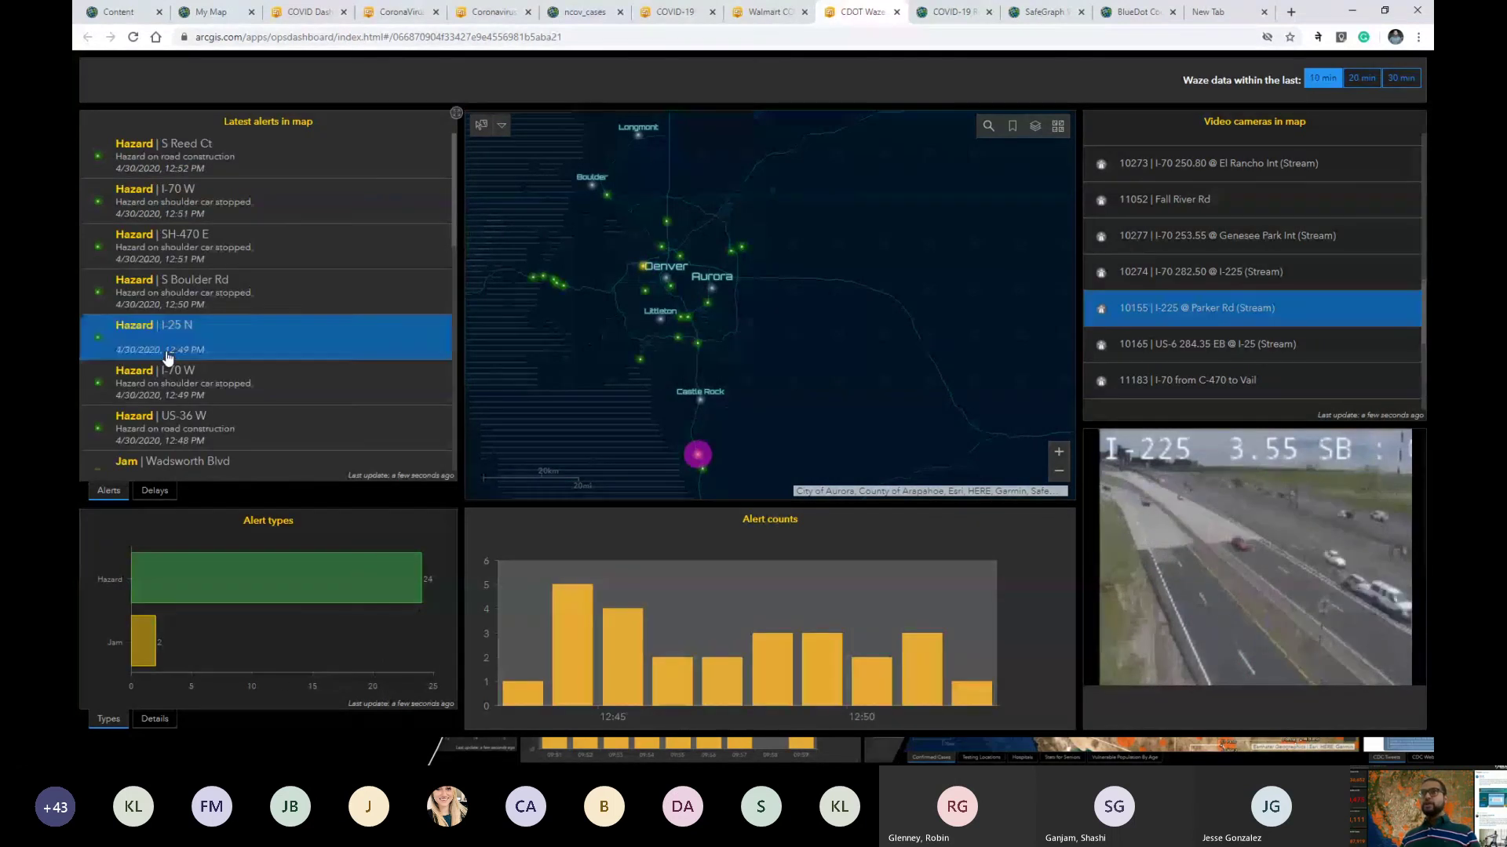
{"action": "double_click", "coordinate": [196, 397]}
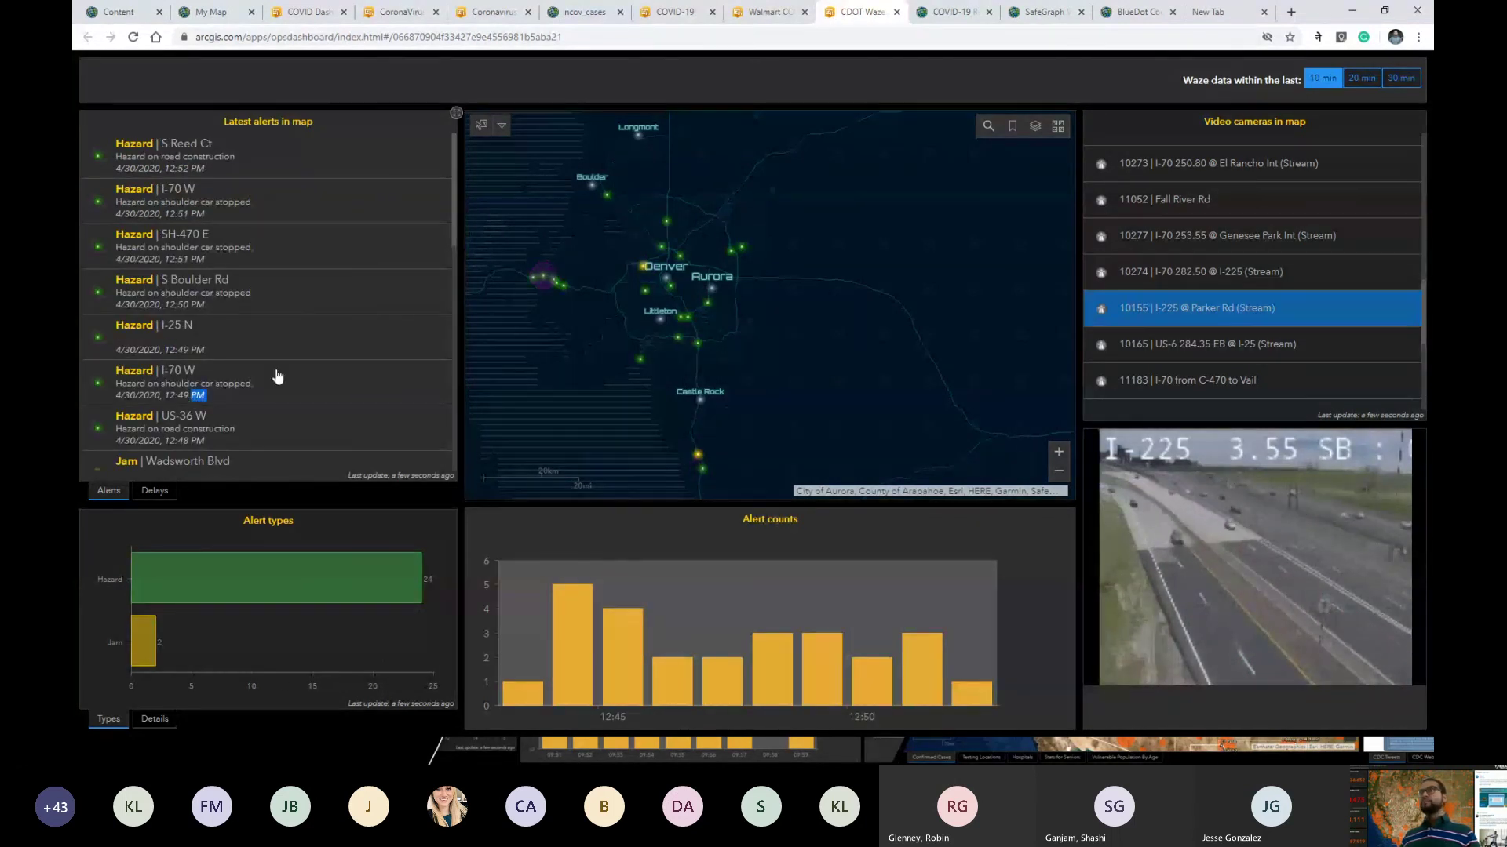
Step: Examine the alerts and traffic cameras around the Denver metro area on the CDOT map
{"action": "left_click_drag", "start_coordinate": [687, 340], "coordinate": [771, 368]}
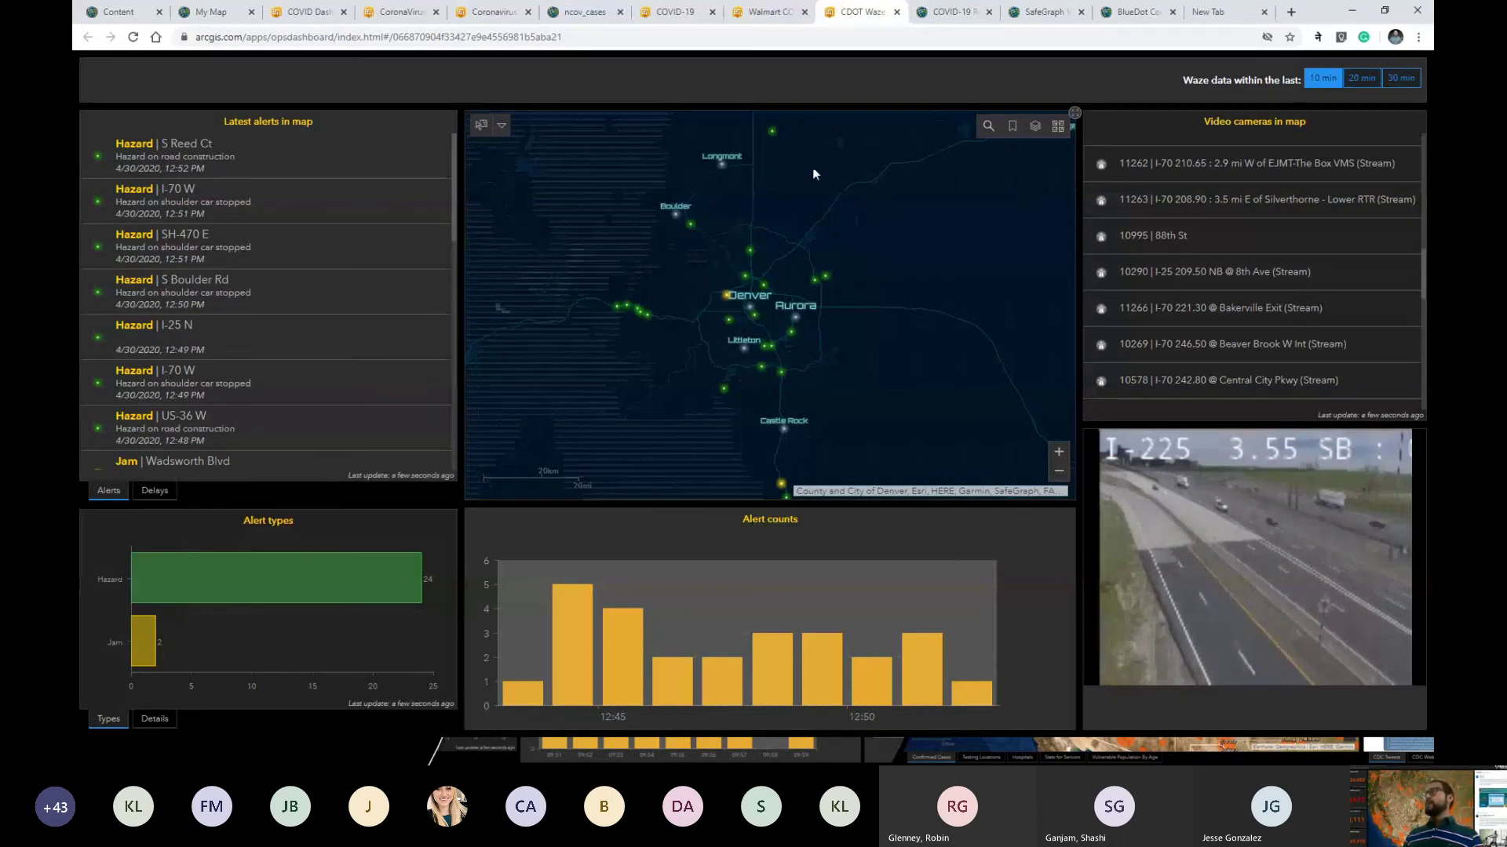
{"action": "scroll", "coordinate": [820, 290], "scroll_direction": "up", "scroll_amount": 1}
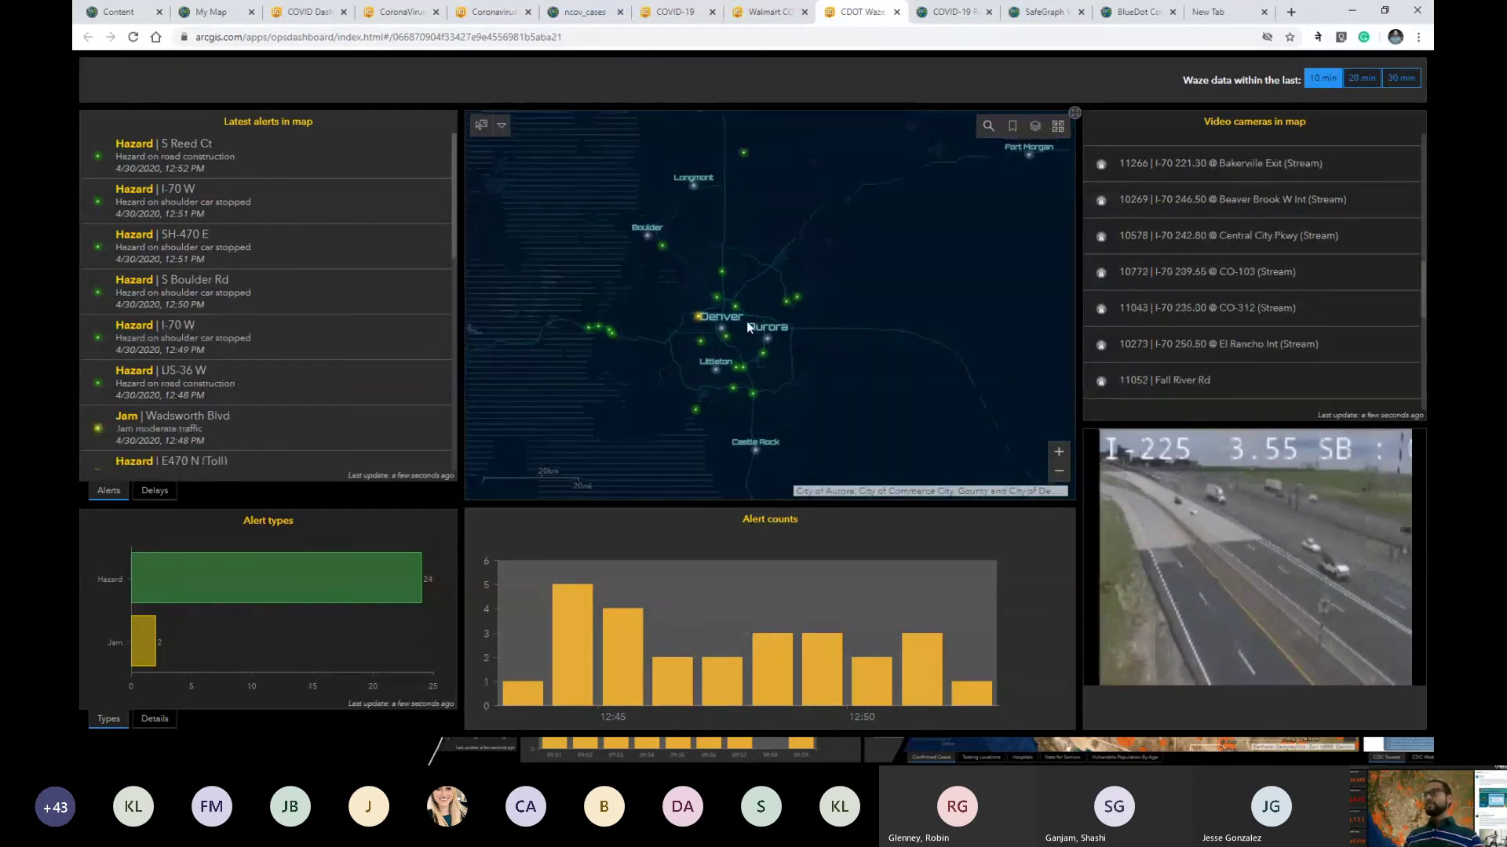
{"action": "left_click_drag", "start_coordinate": [733, 305], "coordinate": [818, 262]}
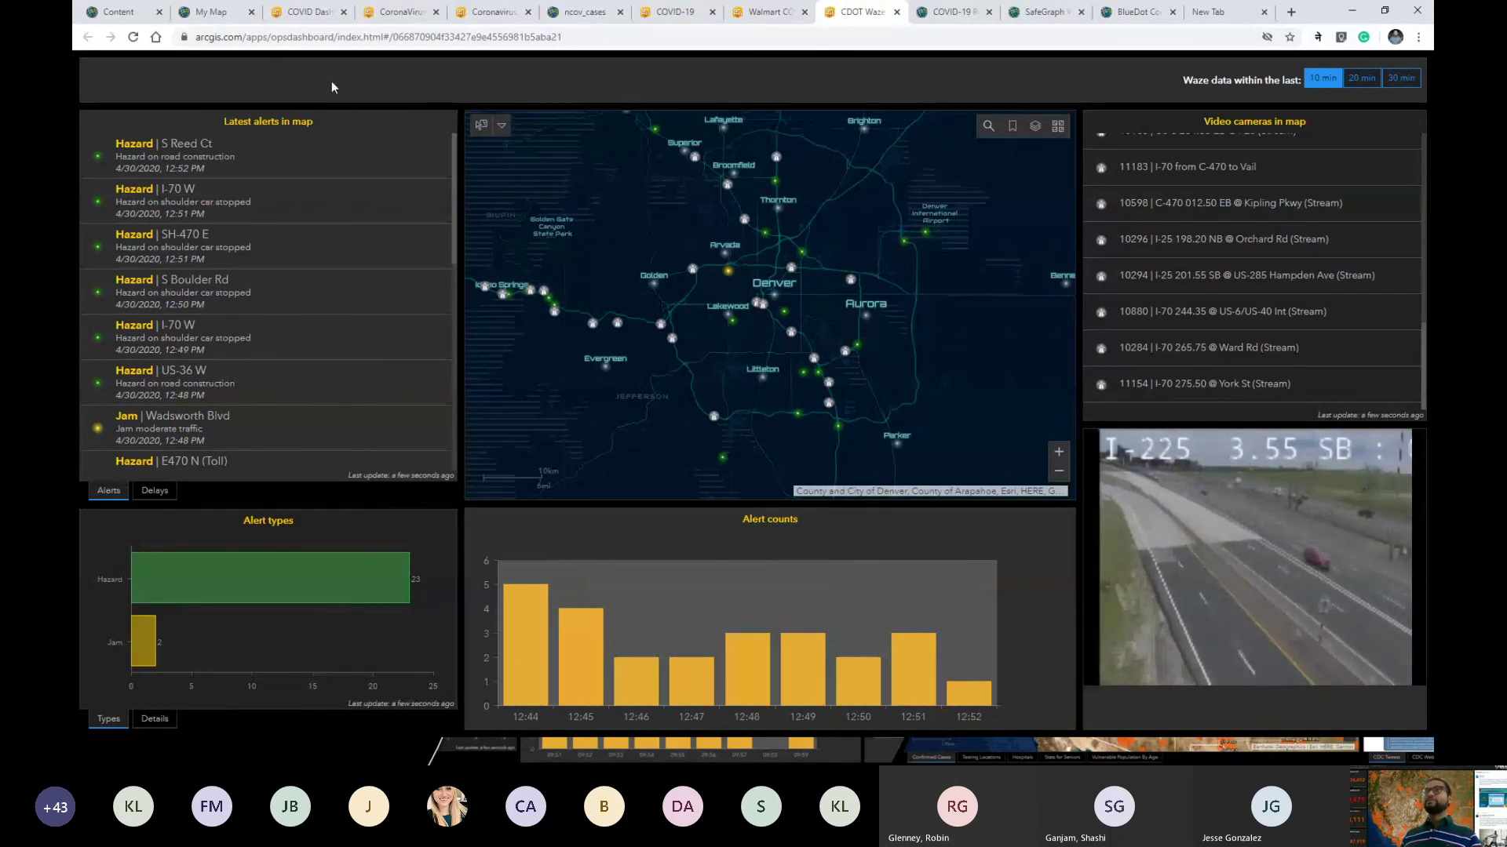
Step: Show the Dashboard Webinar content folder, then switch to the blank My Map web map and look over its United States extent
{"action": "left_click", "coordinate": [130, 17]}
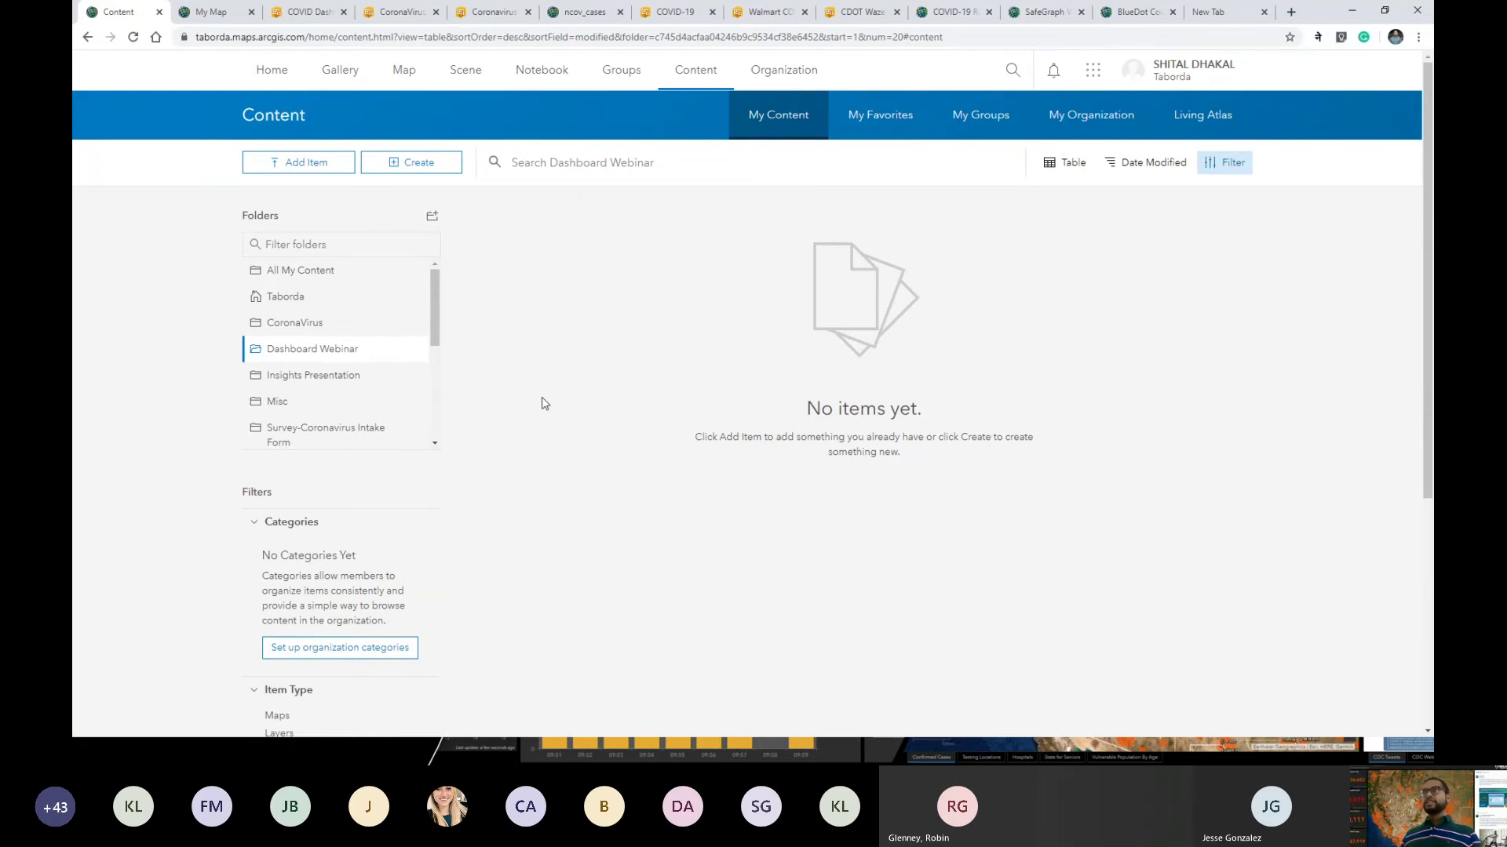
{"action": "left_click", "coordinate": [201, 16]}
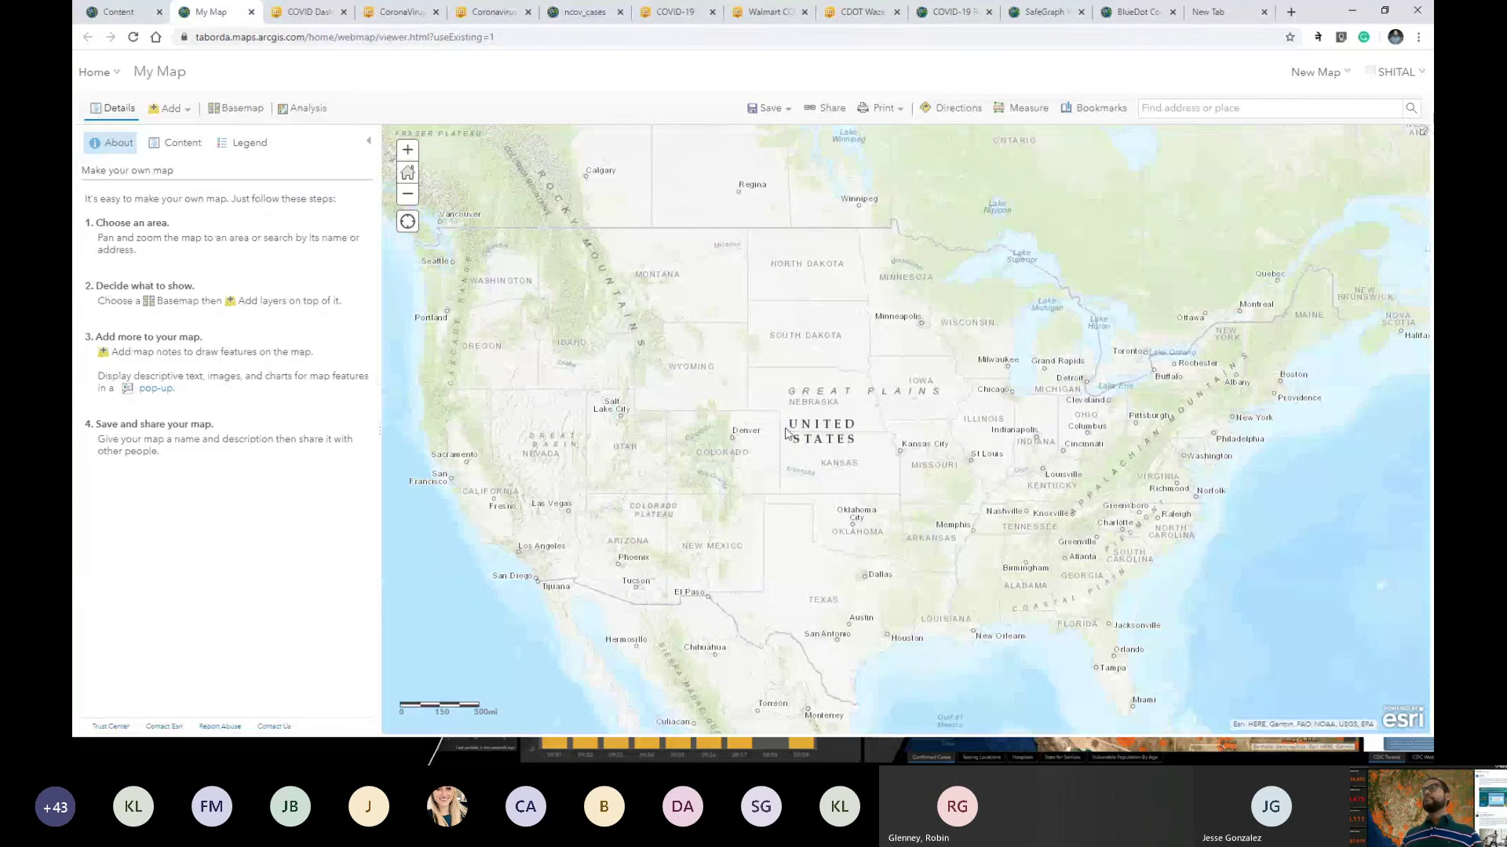
{"action": "left_click_drag", "start_coordinate": [730, 441], "coordinate": [812, 428]}
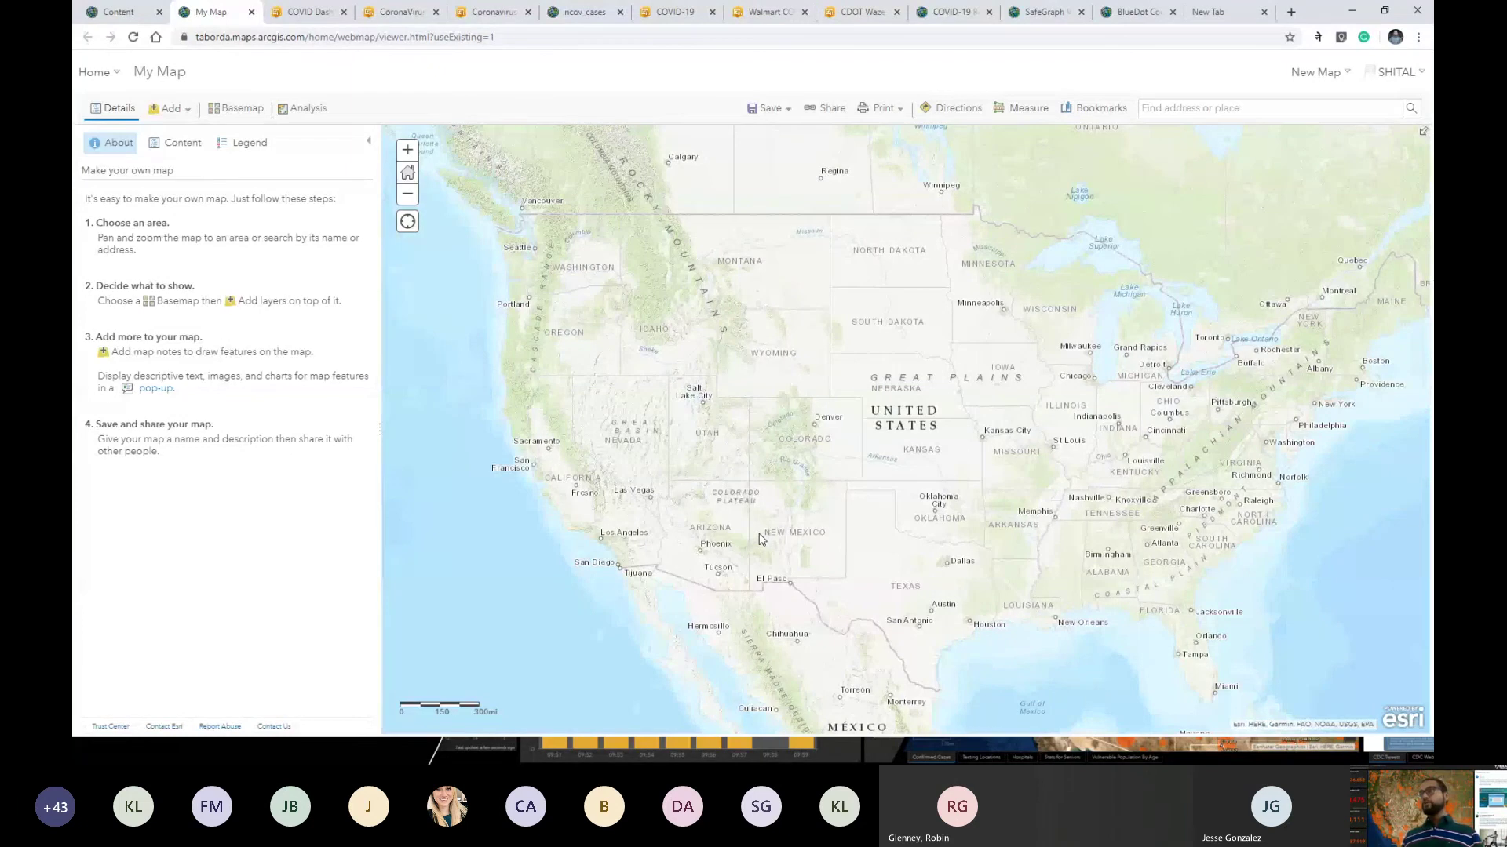
{"action": "left_click_drag", "start_coordinate": [875, 390], "coordinate": [820, 407]}
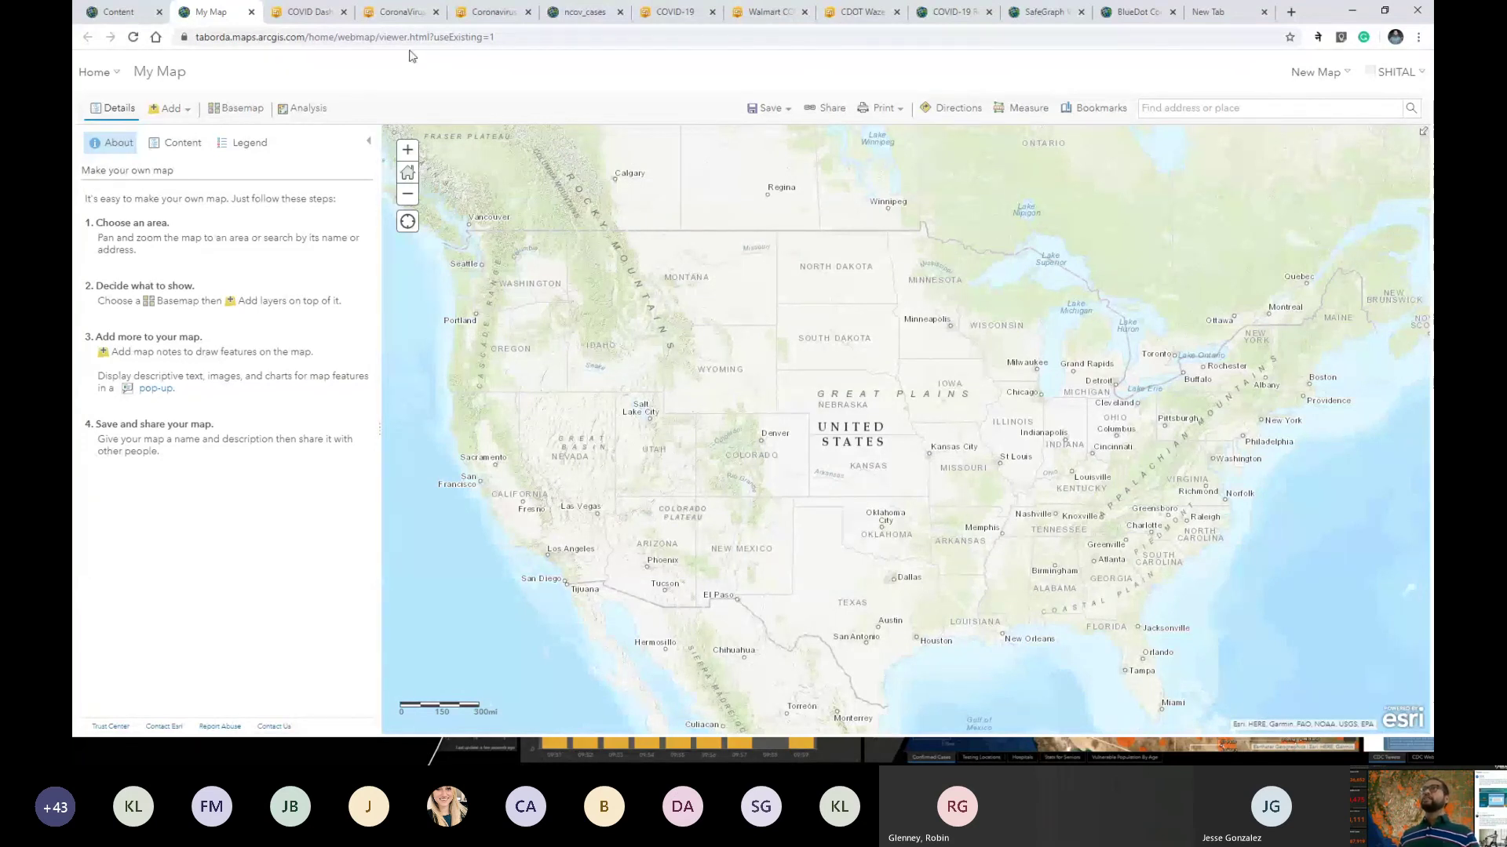
Step: Revisit the Taborda Solutions dashboard, switch to the Johns Hopkins one and expand its data source notes to full view
{"action": "left_click", "coordinate": [406, 14]}
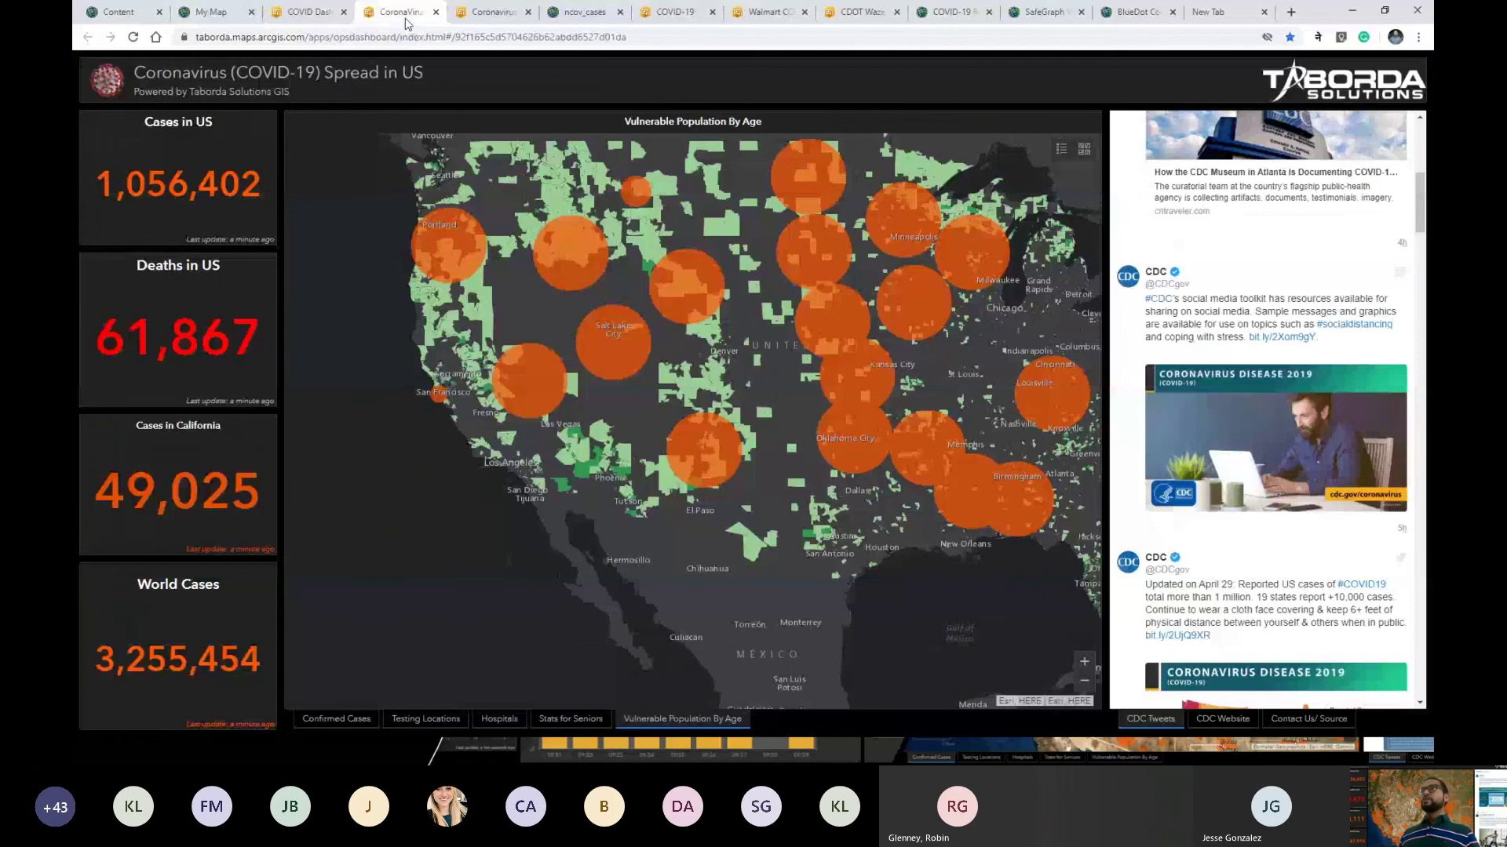
{"action": "left_click", "coordinate": [493, 12]}
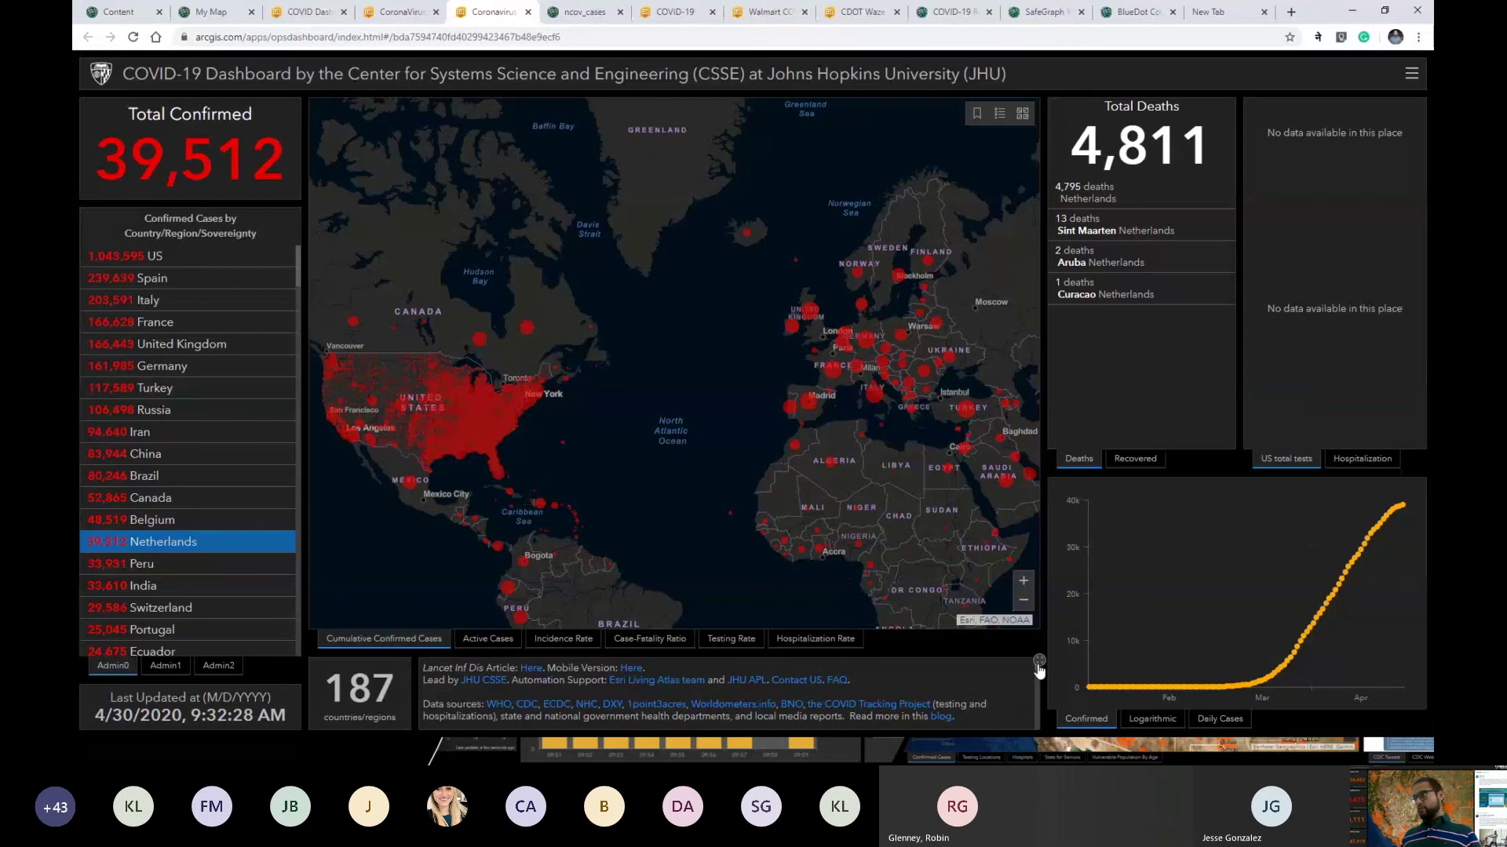
{"action": "left_click", "coordinate": [1038, 661]}
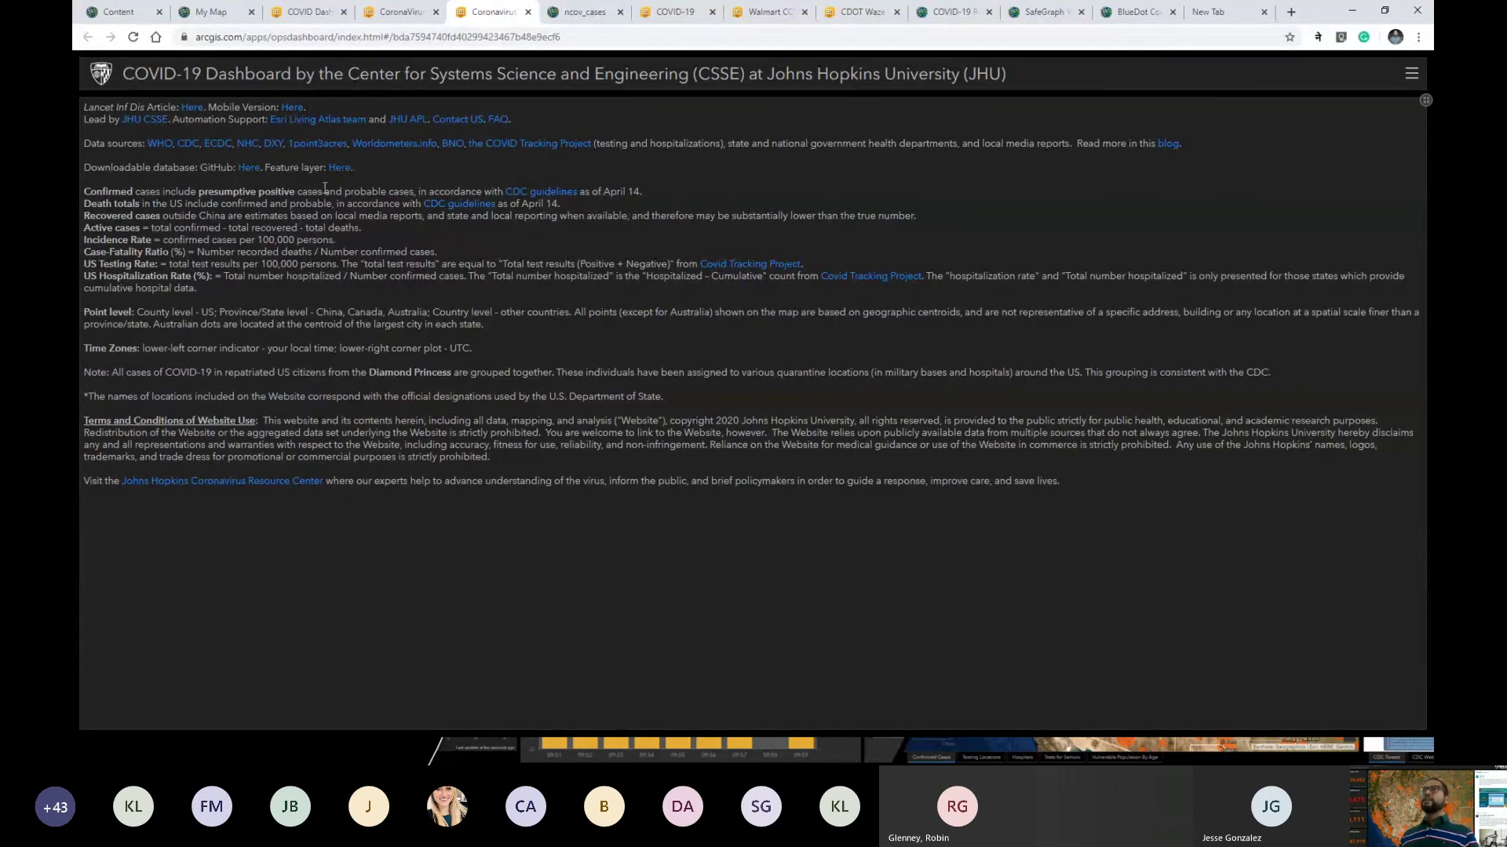
Step: Open the downloadable ncov_cases feature layer's item page and copy its service URL
{"action": "left_click", "coordinate": [339, 168]}
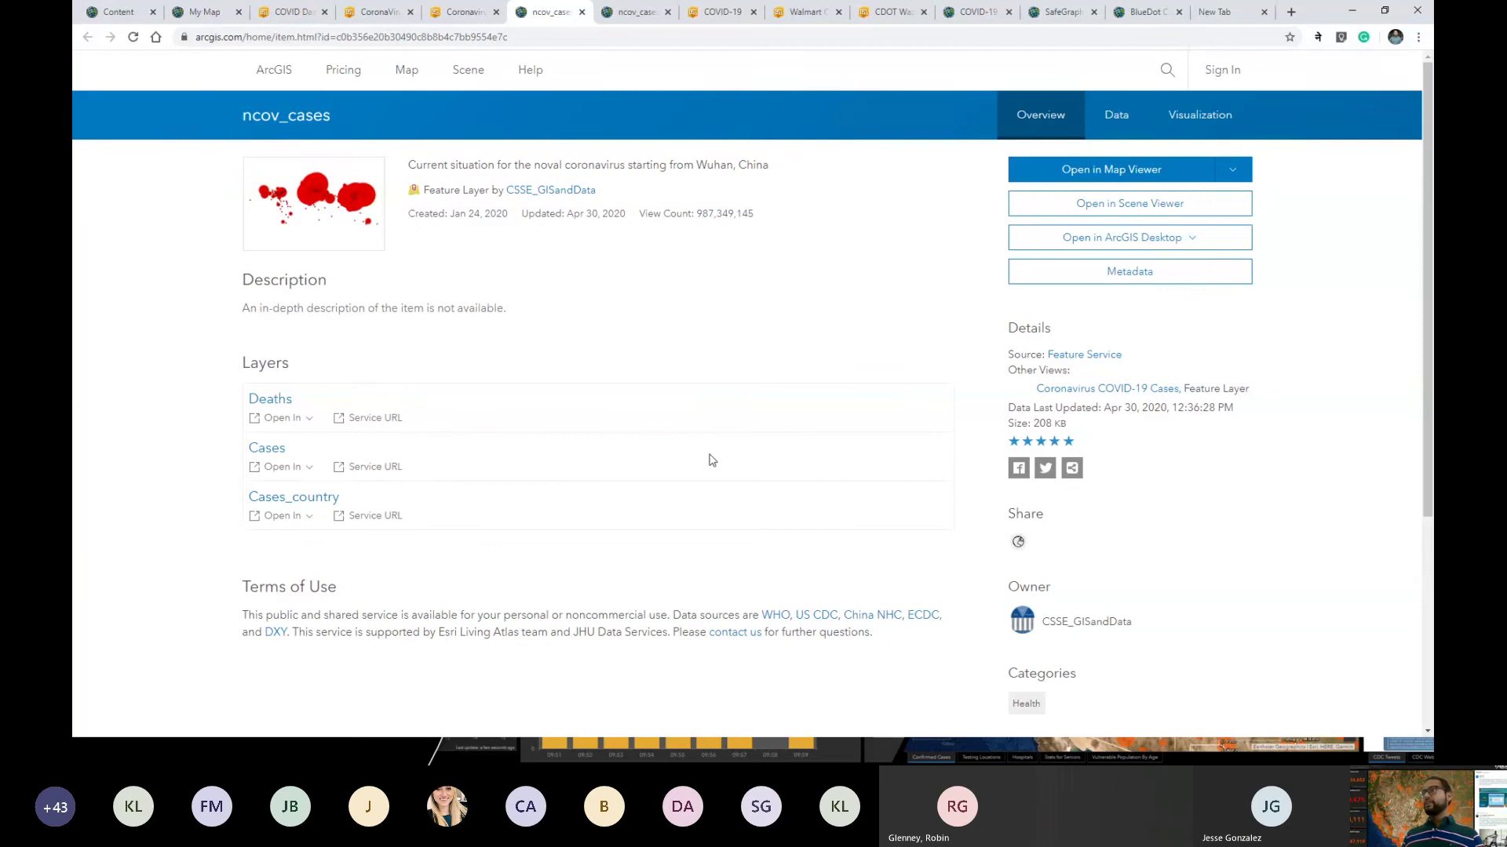
{"action": "scroll", "coordinate": [1203, 555], "scroll_direction": "down", "scroll_amount": 1}
{"action": "scroll", "coordinate": [947, 525], "scroll_direction": "down", "scroll_amount": 2}
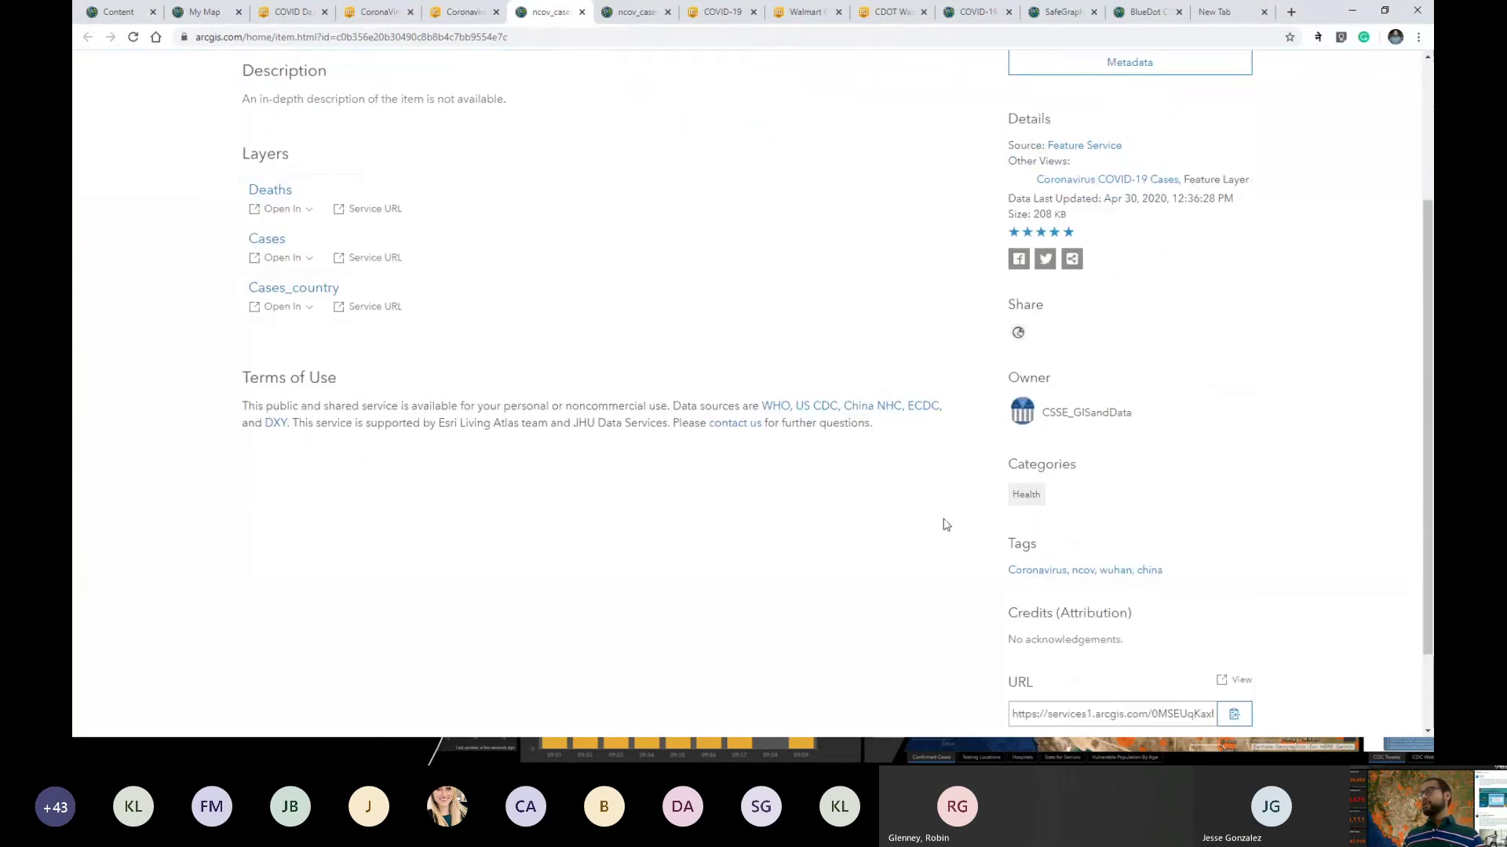
{"action": "scroll", "coordinate": [947, 525], "scroll_direction": "down", "scroll_amount": 2}
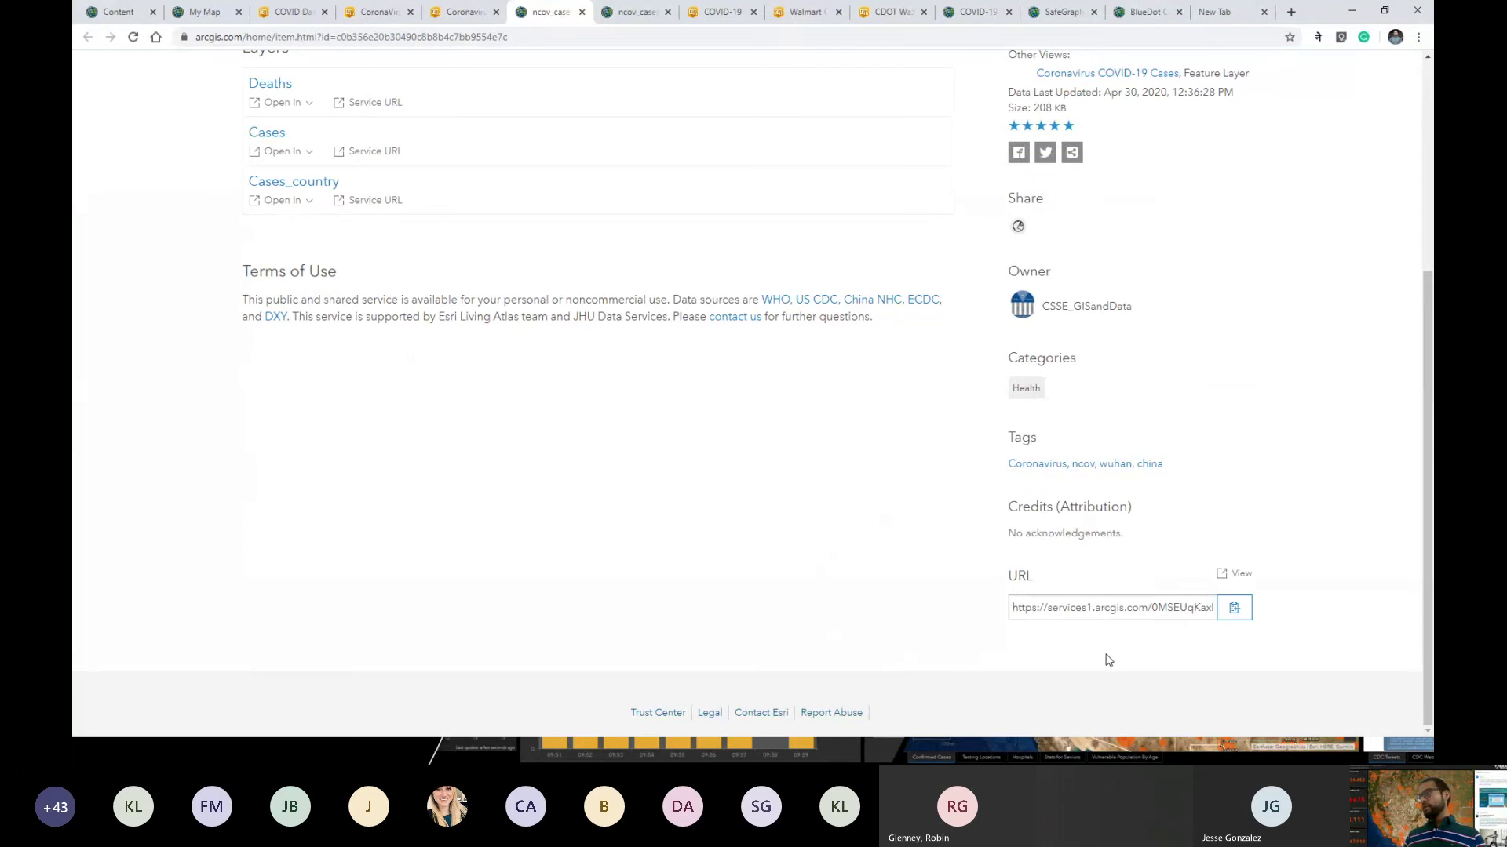
{"action": "left_click", "coordinate": [1235, 614]}
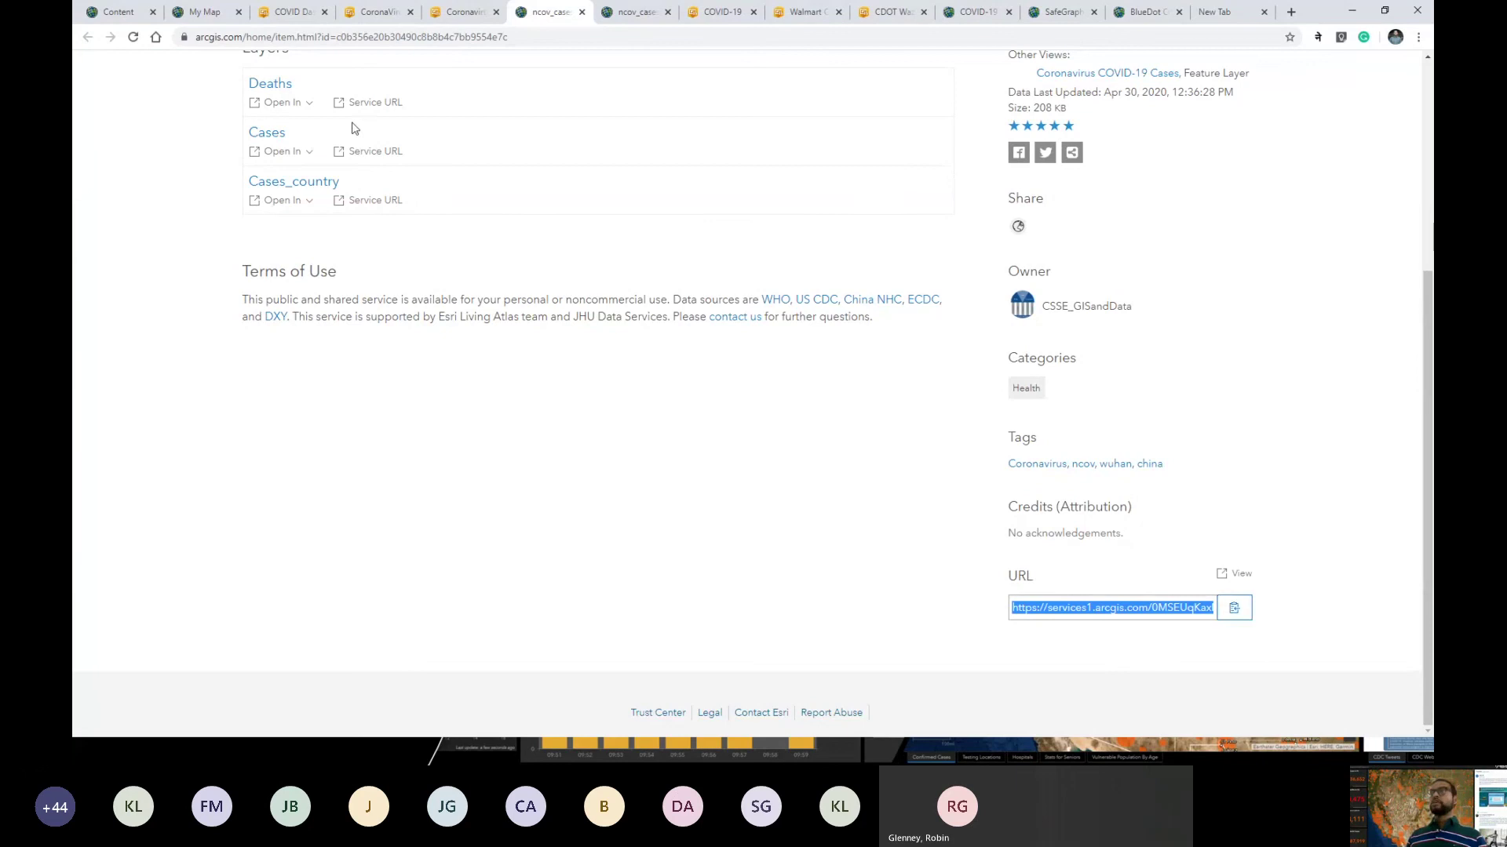
Step: Add the copied ncov_cases FeatureServer URL to My Map as an ArcGIS Server web service layer
{"action": "left_click", "coordinate": [200, 11]}
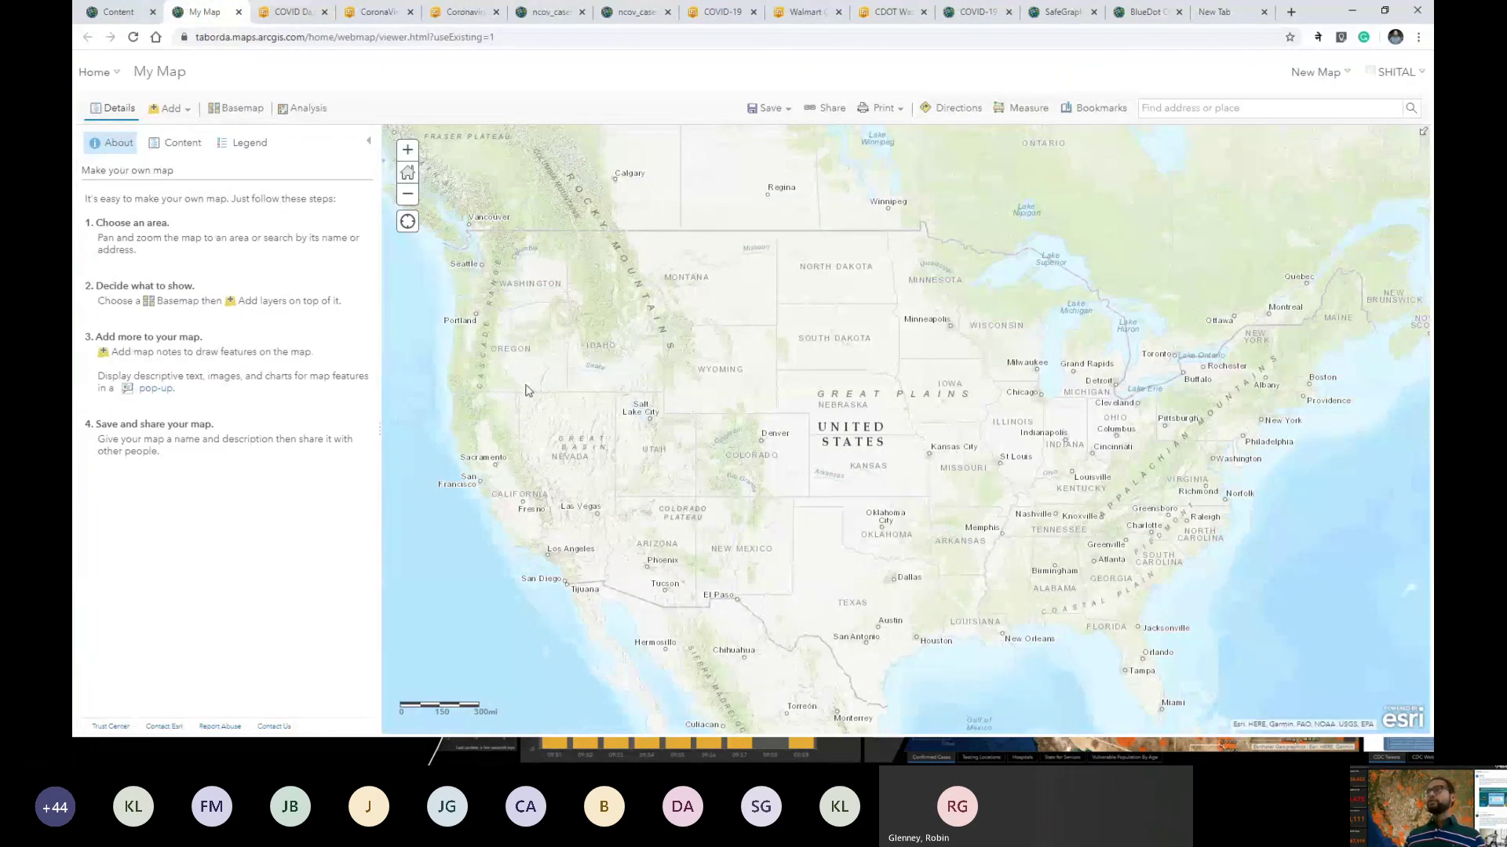
{"action": "left_click", "coordinate": [173, 115]}
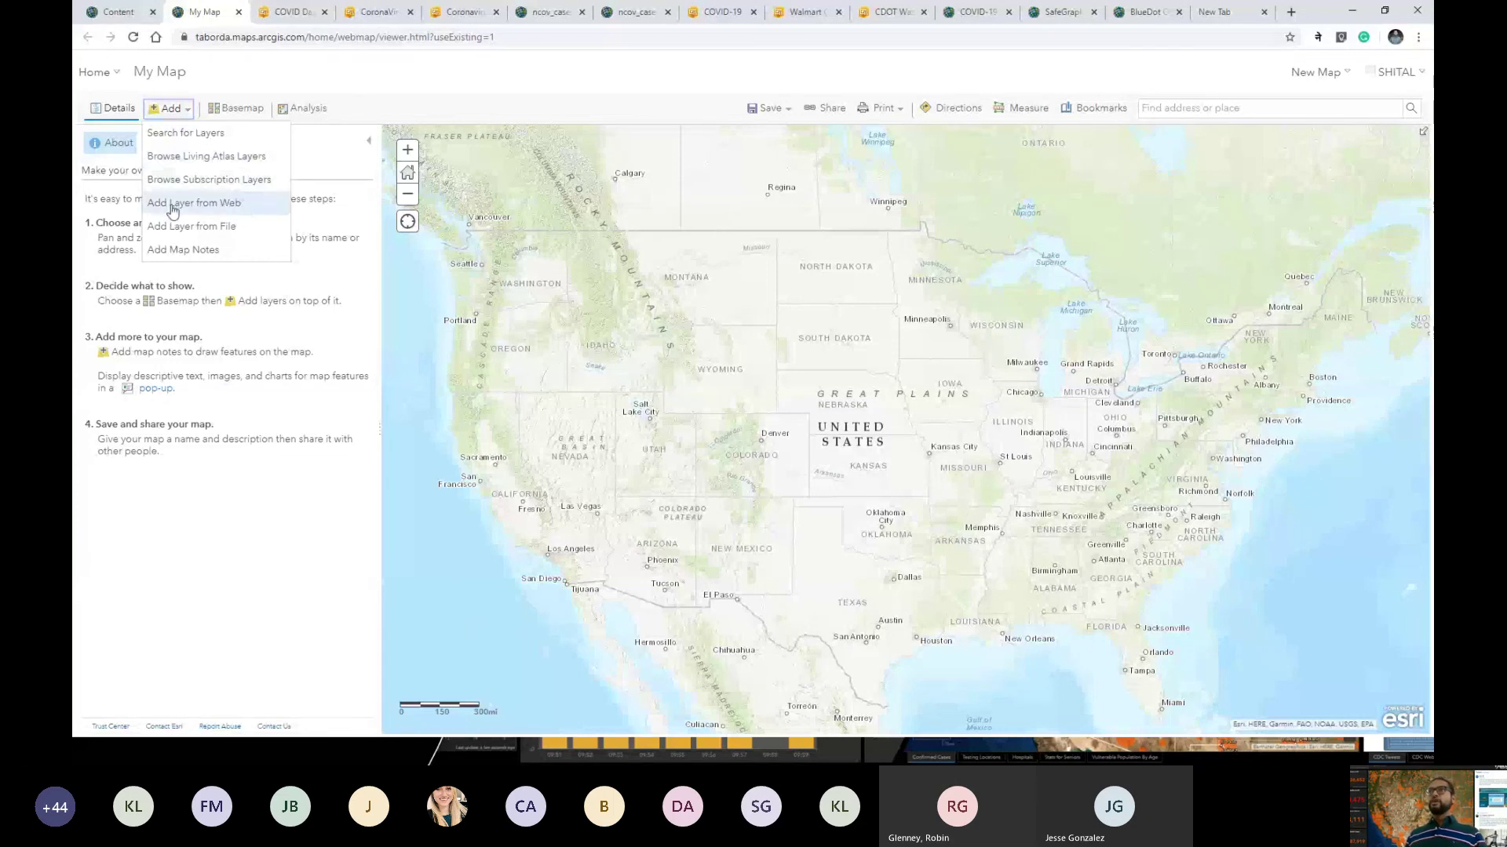
{"action": "left_click", "coordinate": [243, 210]}
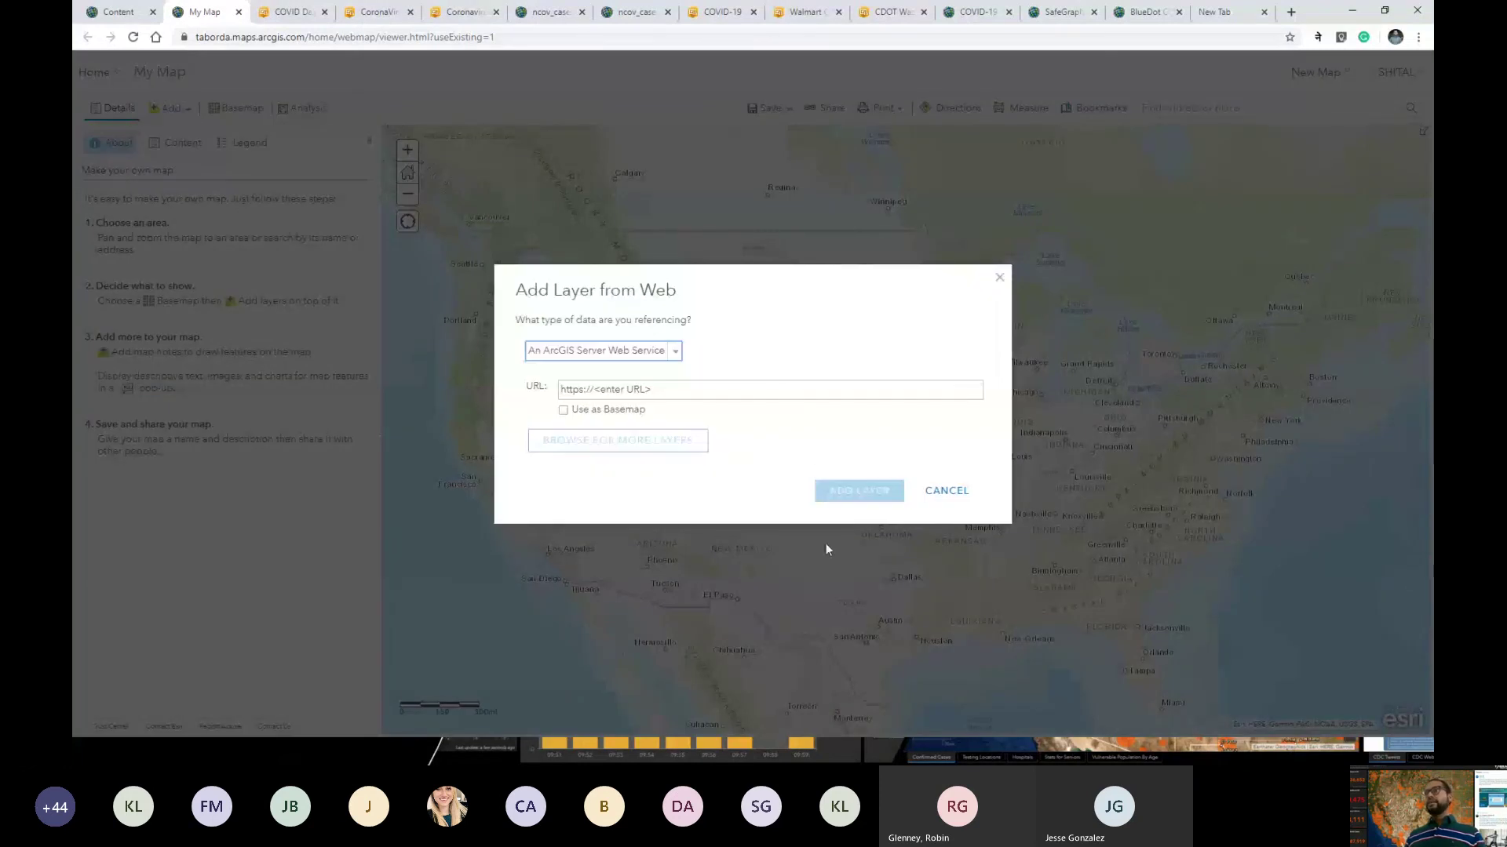
{"action": "left_click", "coordinate": [808, 390]}
{"action": "right_click", "coordinate": [809, 393]}
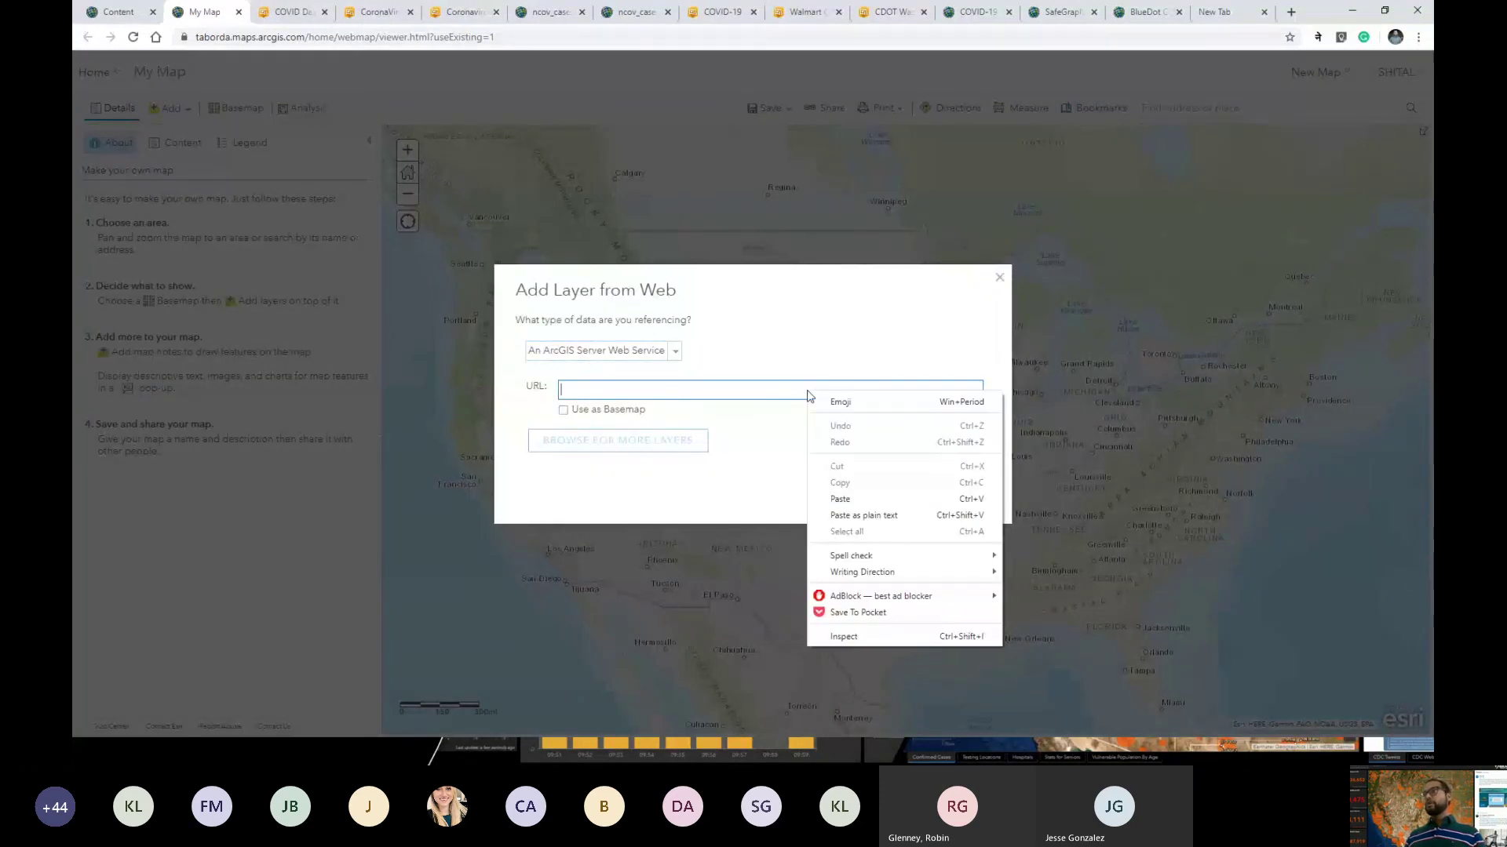
{"action": "left_click", "coordinate": [838, 500]}
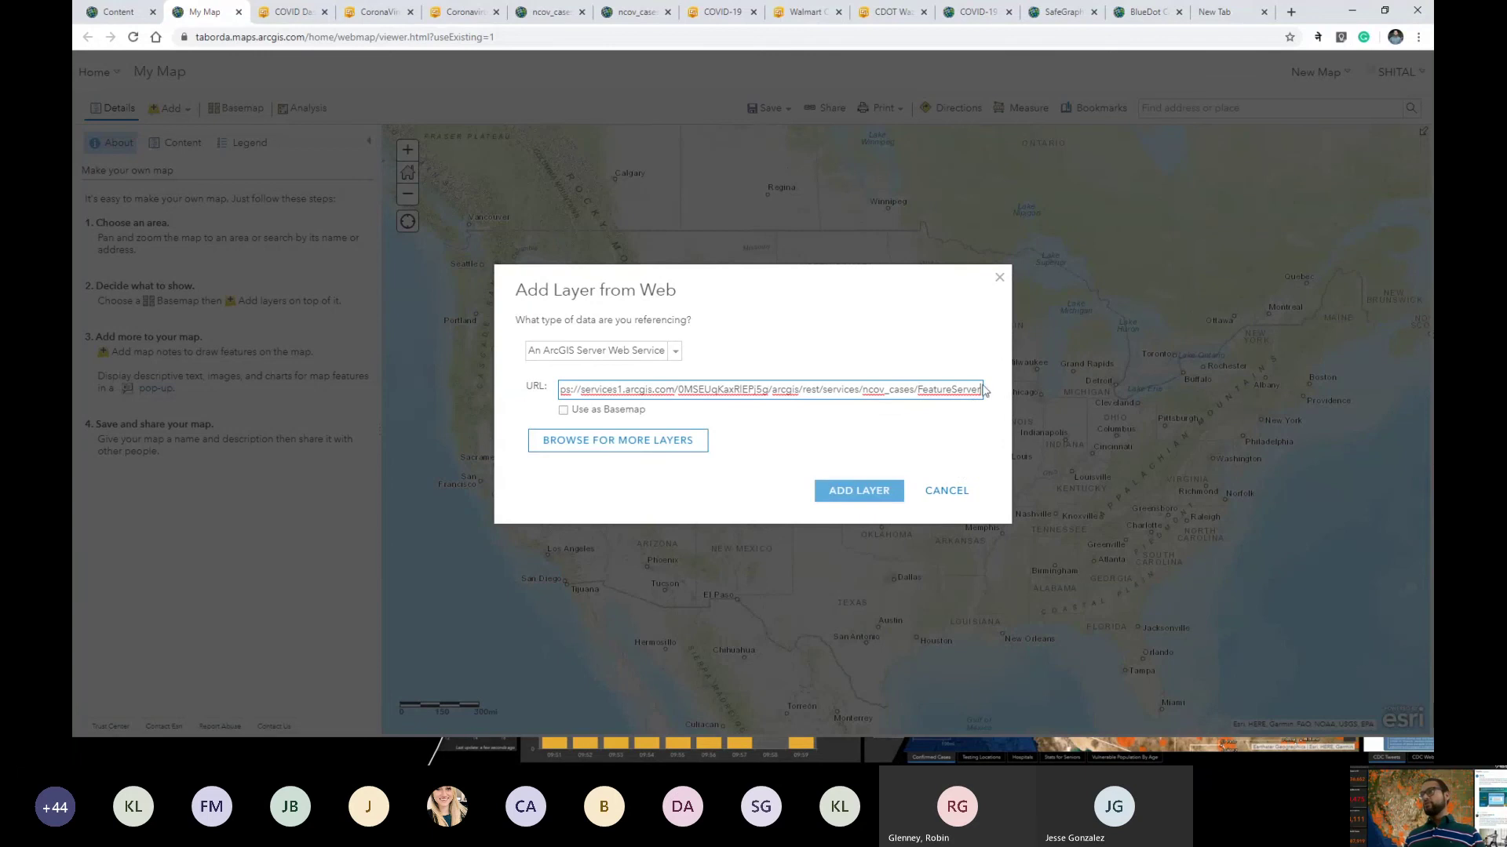
{"action": "left_click", "coordinate": [879, 499]}
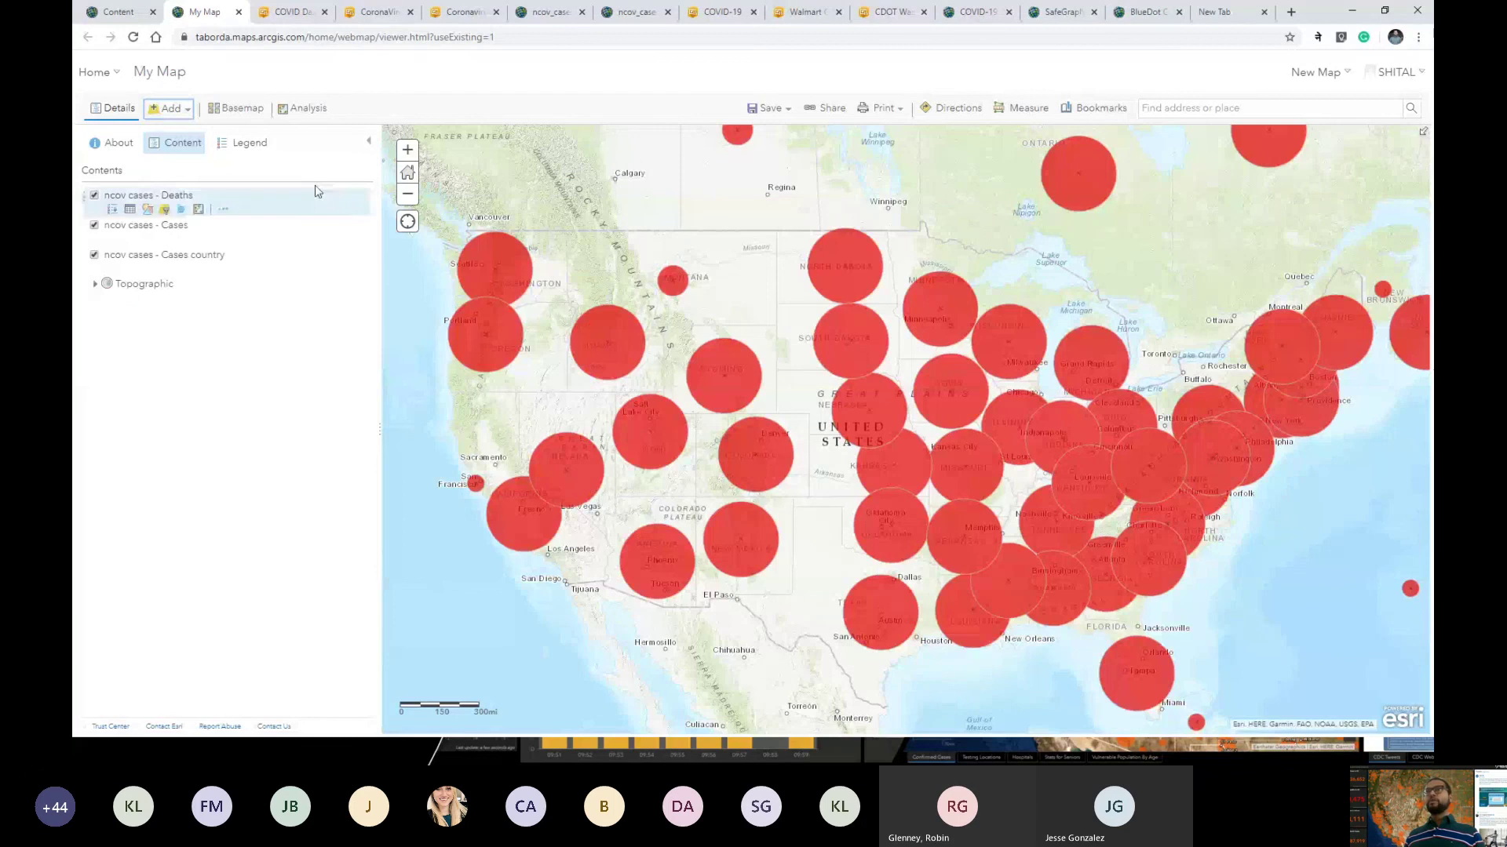
Step: View the North Dakota case details on the map
{"action": "mouse_move", "coordinate": [804, 383]}
{"action": "left_mouse_down"}
{"action": "mouse_move", "coordinate": [783, 357]}
{"action": "mouse_move", "coordinate": [799, 397]}
{"action": "mouse_move", "coordinate": [791, 380]}
{"action": "left_mouse_up"}
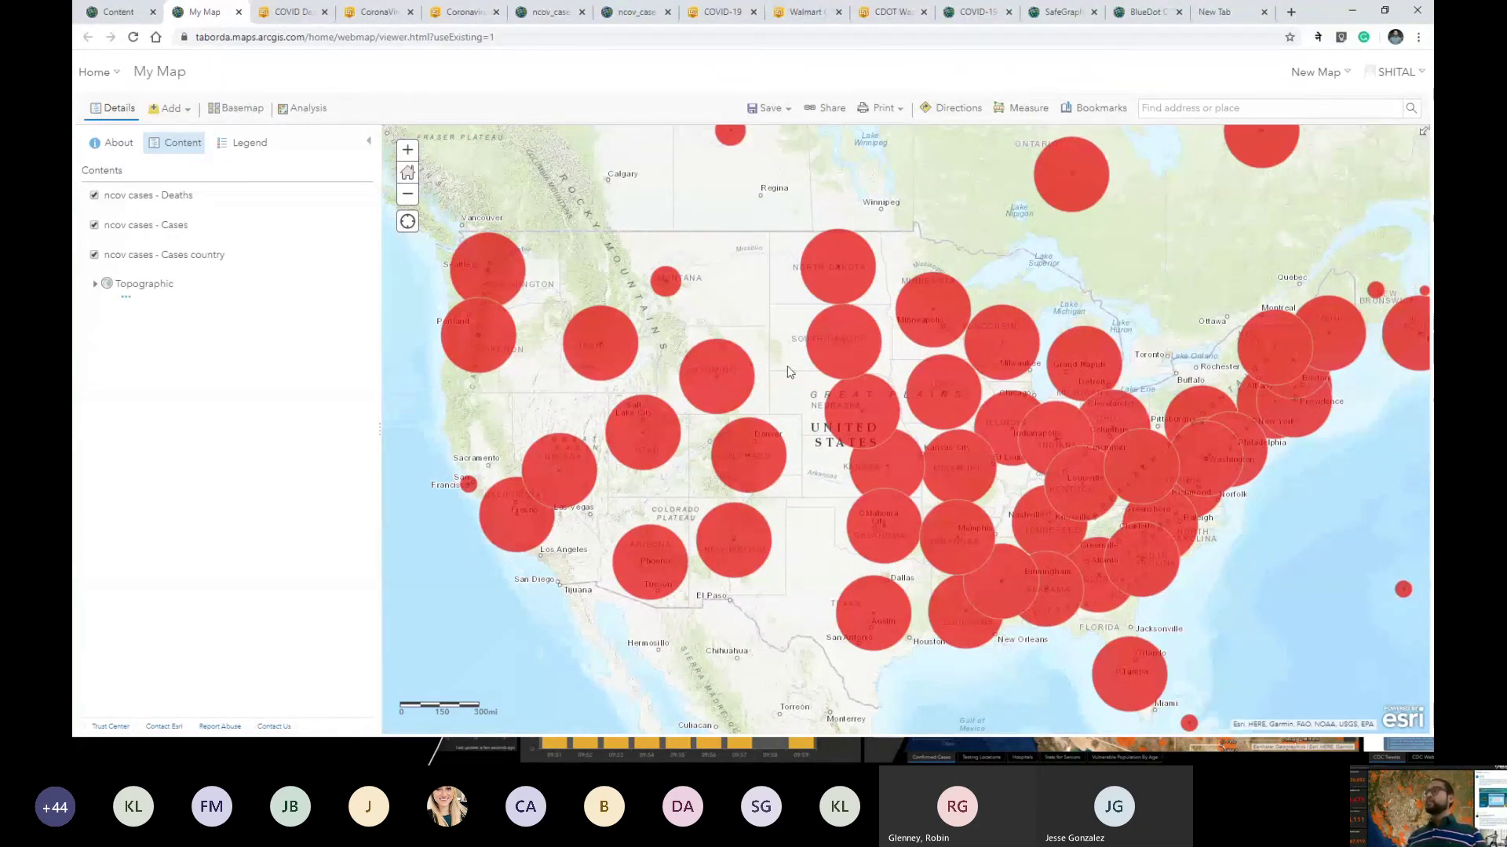
{"action": "left_click", "coordinate": [844, 248]}
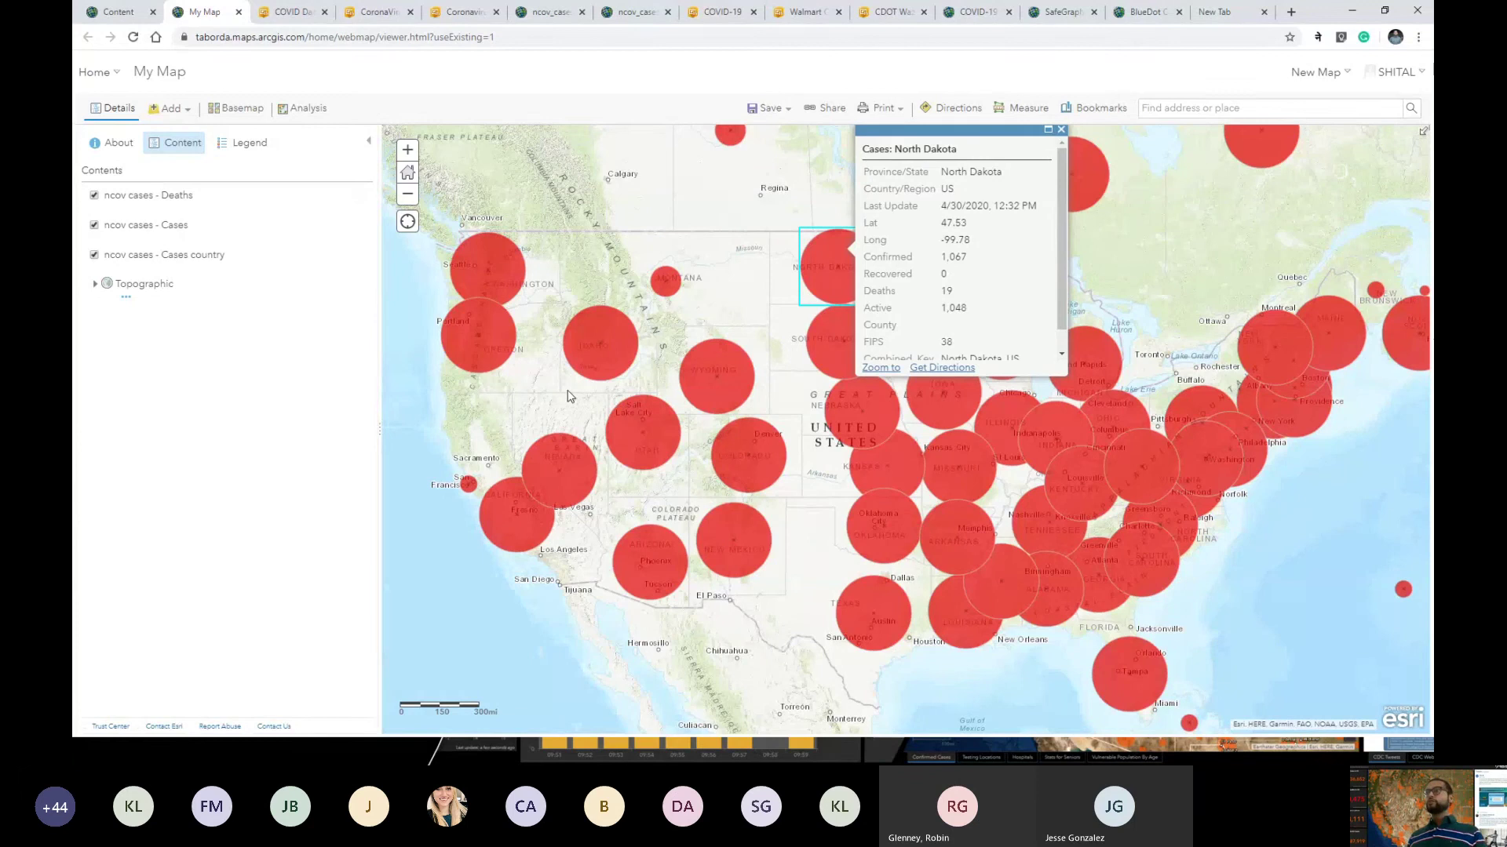
Step: Close the North Dakota details and hide the Deaths and Cases country layers, leaving only the ncov cases - Cases layer on
{"action": "left_click", "coordinate": [1061, 131]}
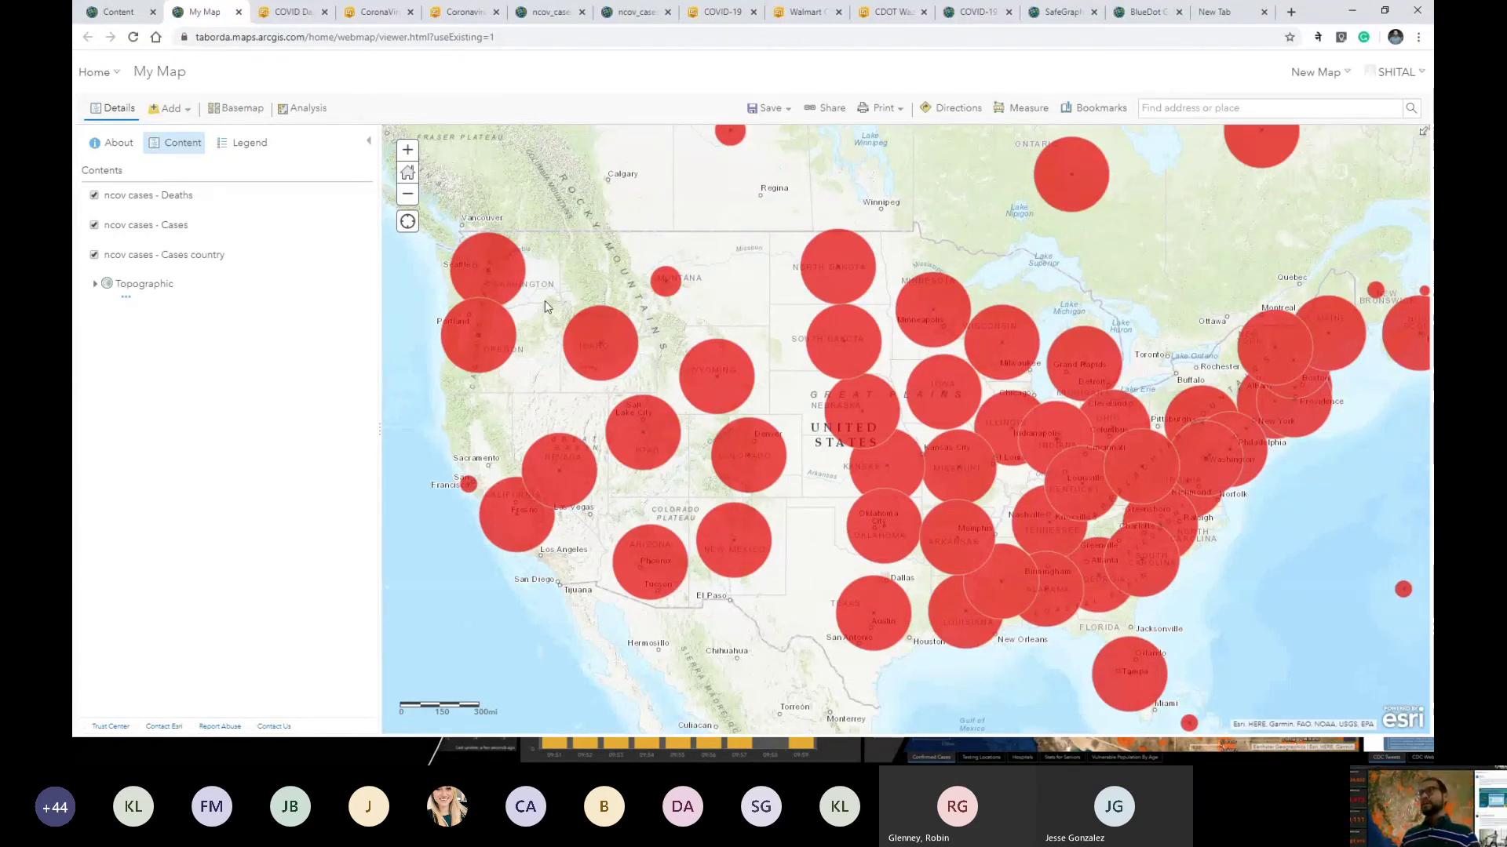
{"action": "left_click_drag", "start_coordinate": [544, 300], "coordinate": [534, 271]}
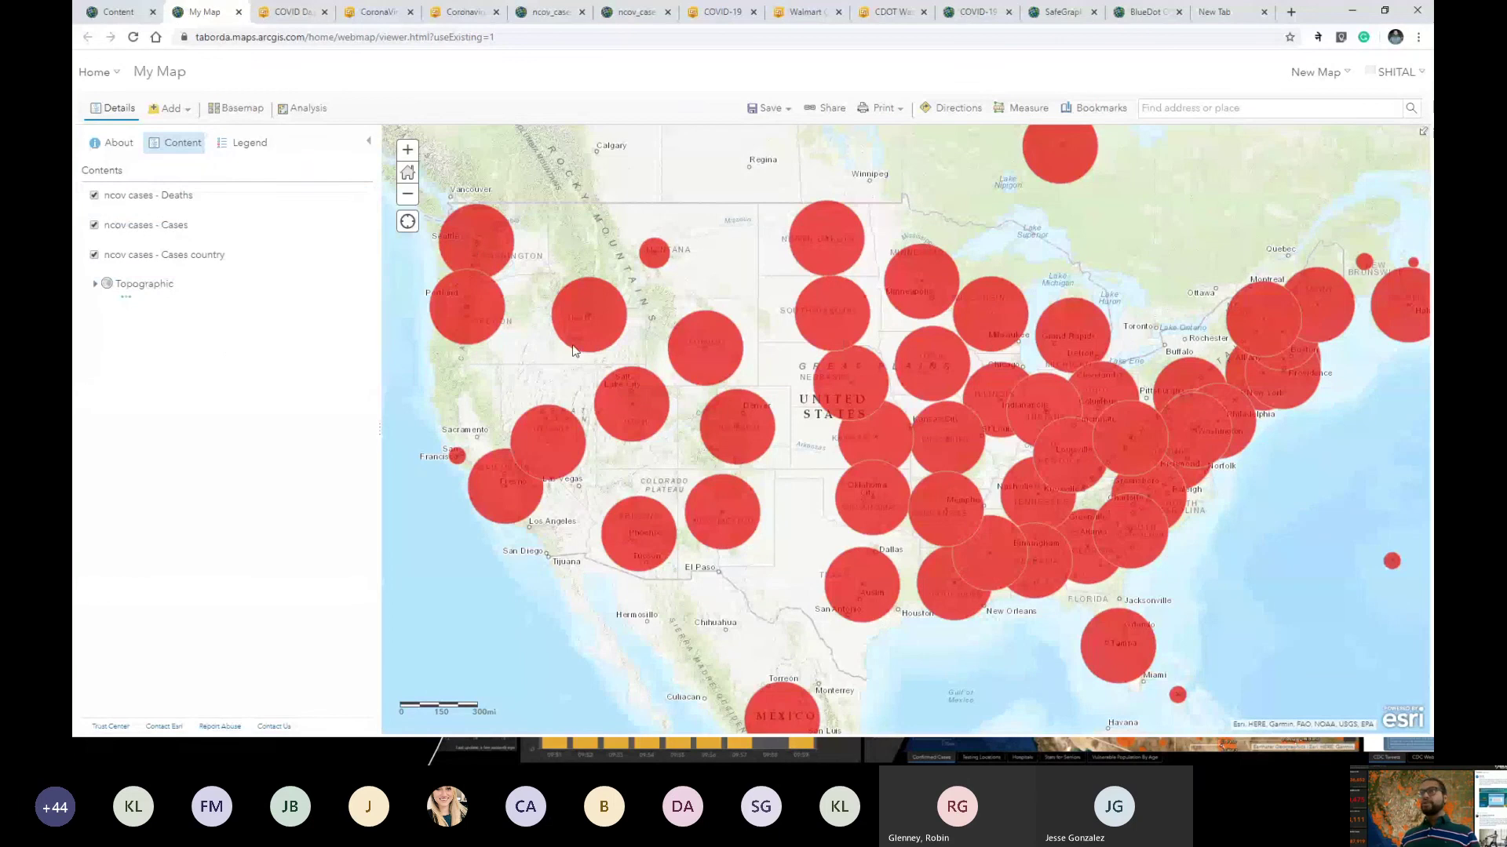
{"action": "mouse_move", "coordinate": [125, 231]}
{"action": "mouse_move", "coordinate": [95, 209]}
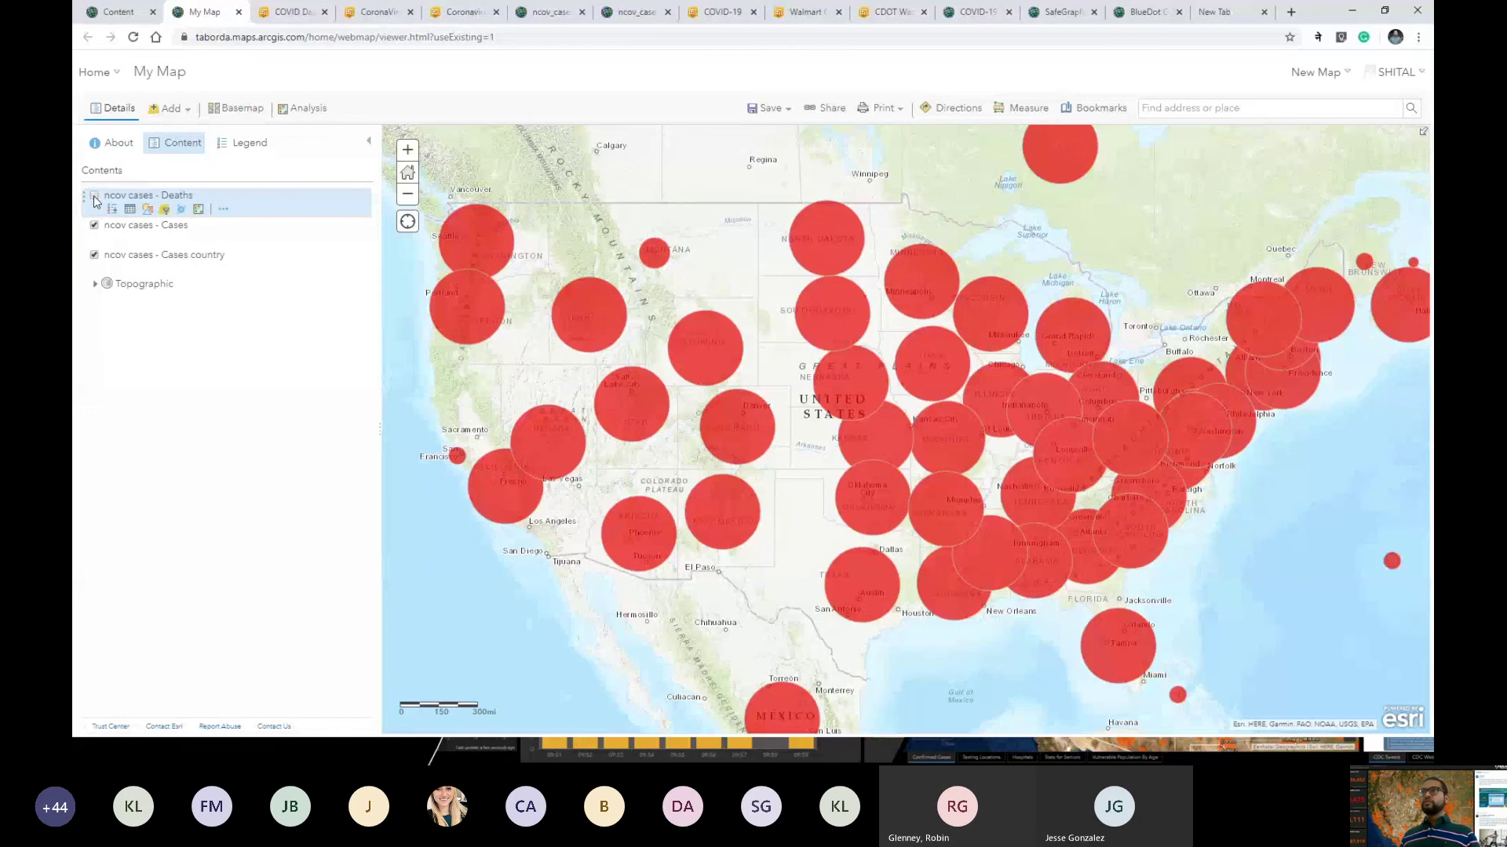
{"action": "left_click", "coordinate": [94, 196]}
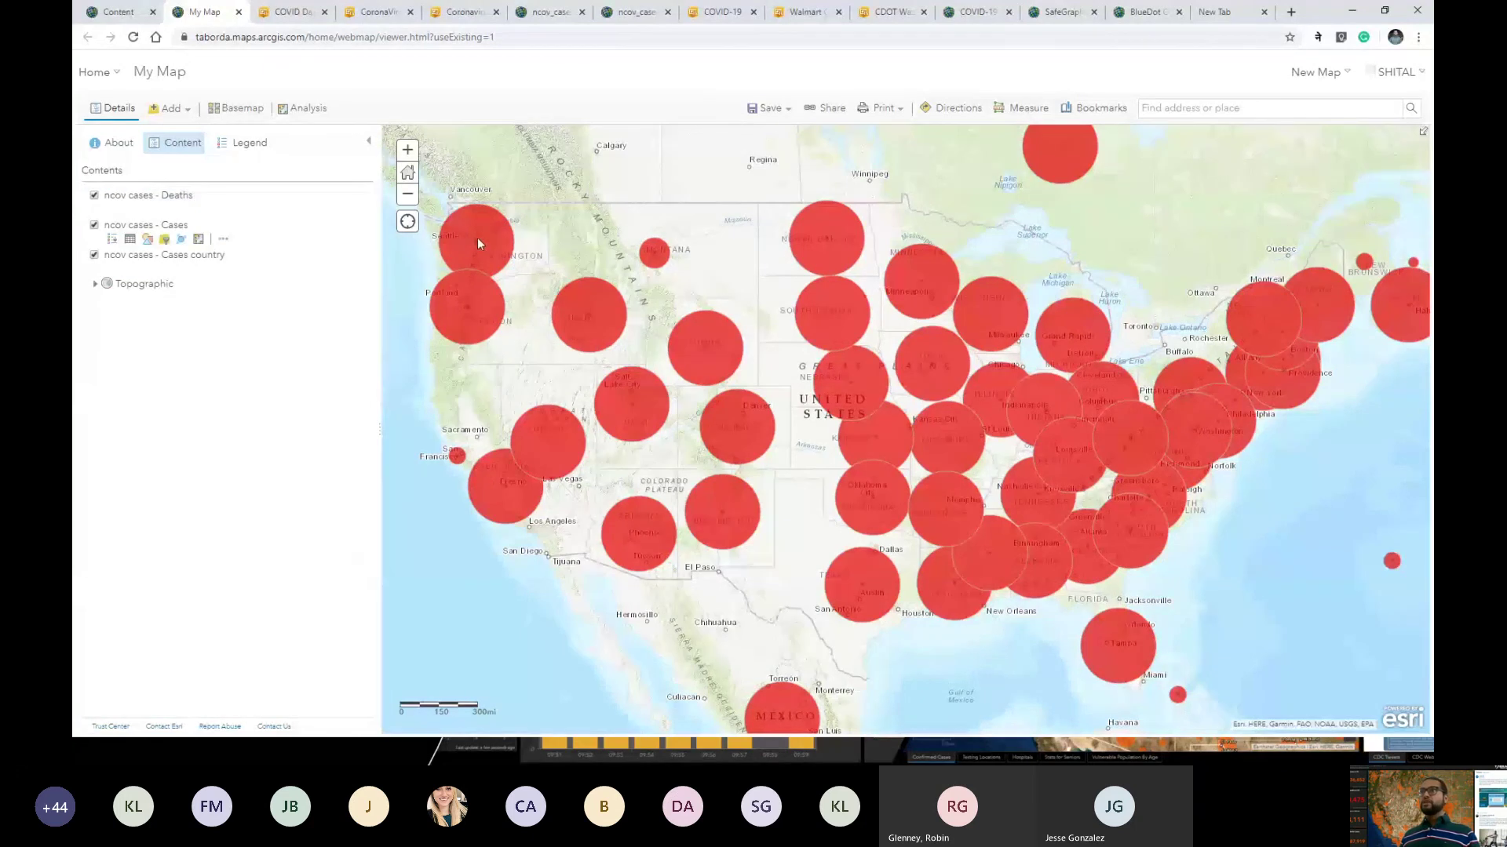
{"action": "mouse_move", "coordinate": [98, 212]}
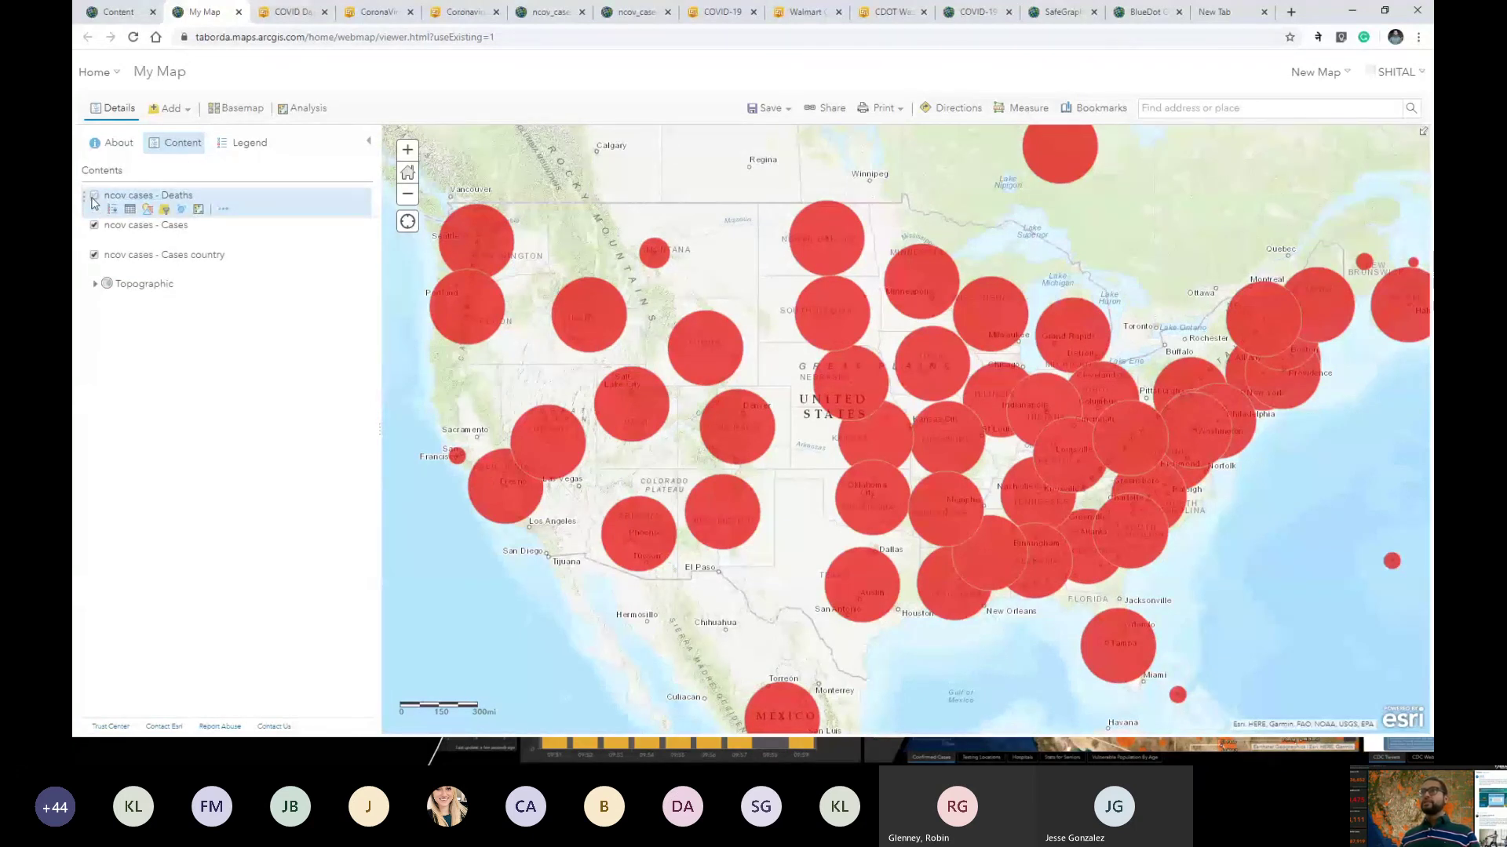
{"action": "left_click", "coordinate": [93, 196]}
{"action": "left_click", "coordinate": [95, 227]}
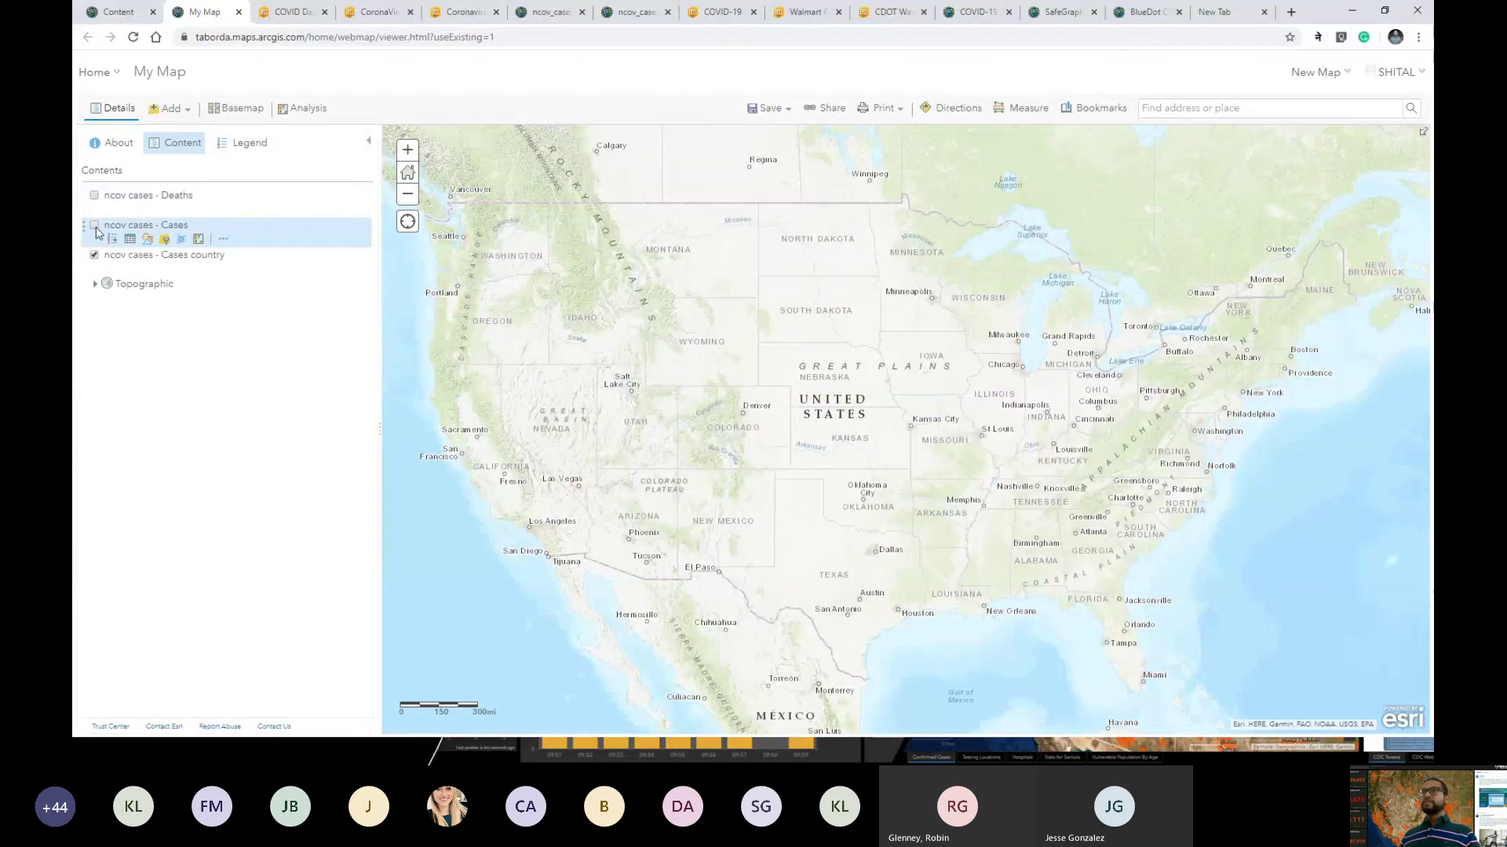
{"action": "left_click", "coordinate": [94, 227]}
{"action": "left_click", "coordinate": [94, 227]}
{"action": "left_click", "coordinate": [94, 227]}
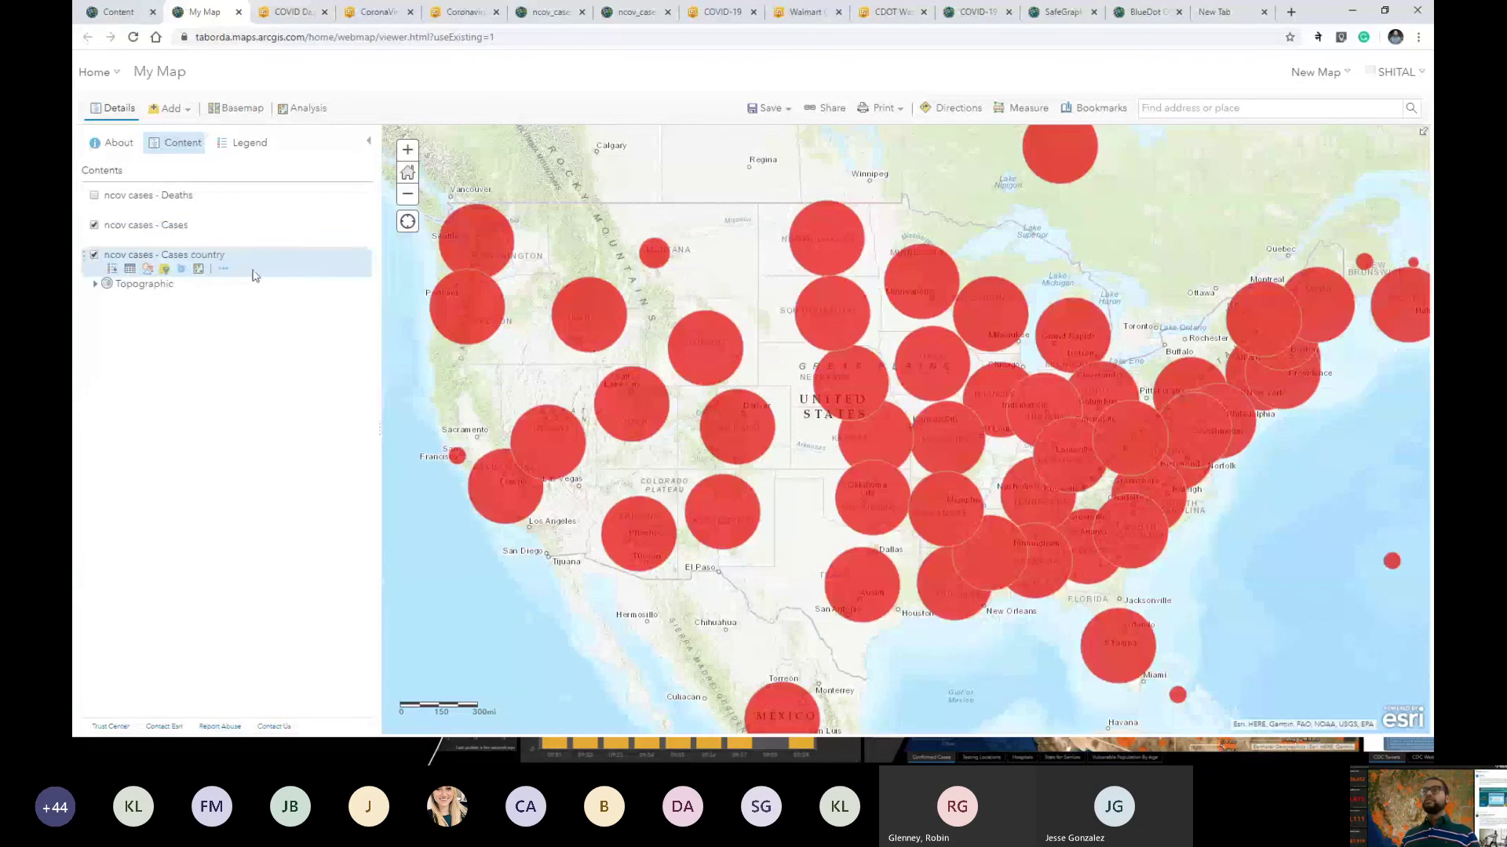
{"action": "left_click", "coordinate": [94, 226]}
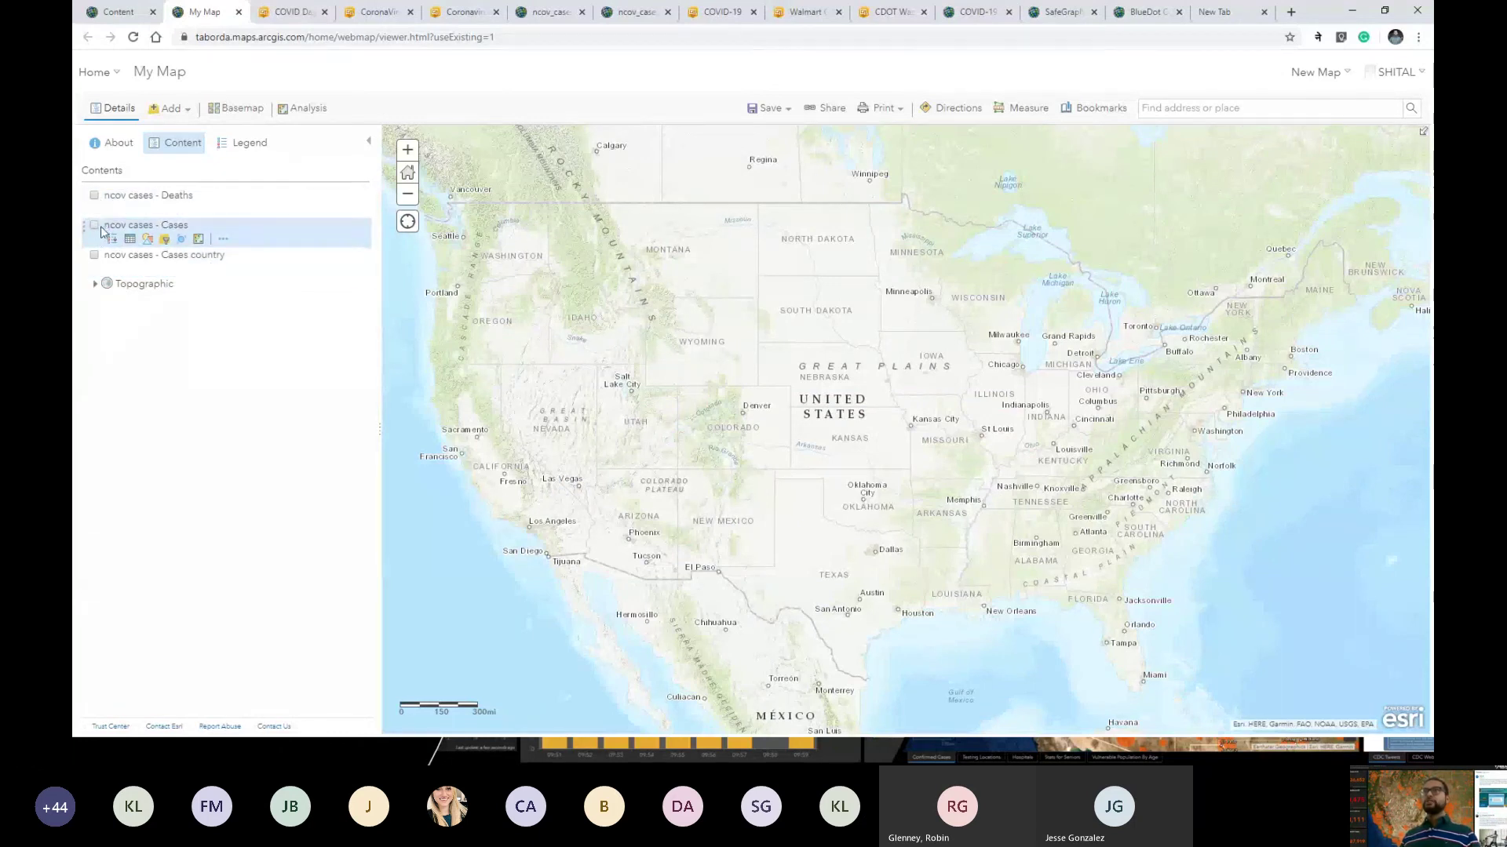
{"action": "left_click", "coordinate": [94, 226]}
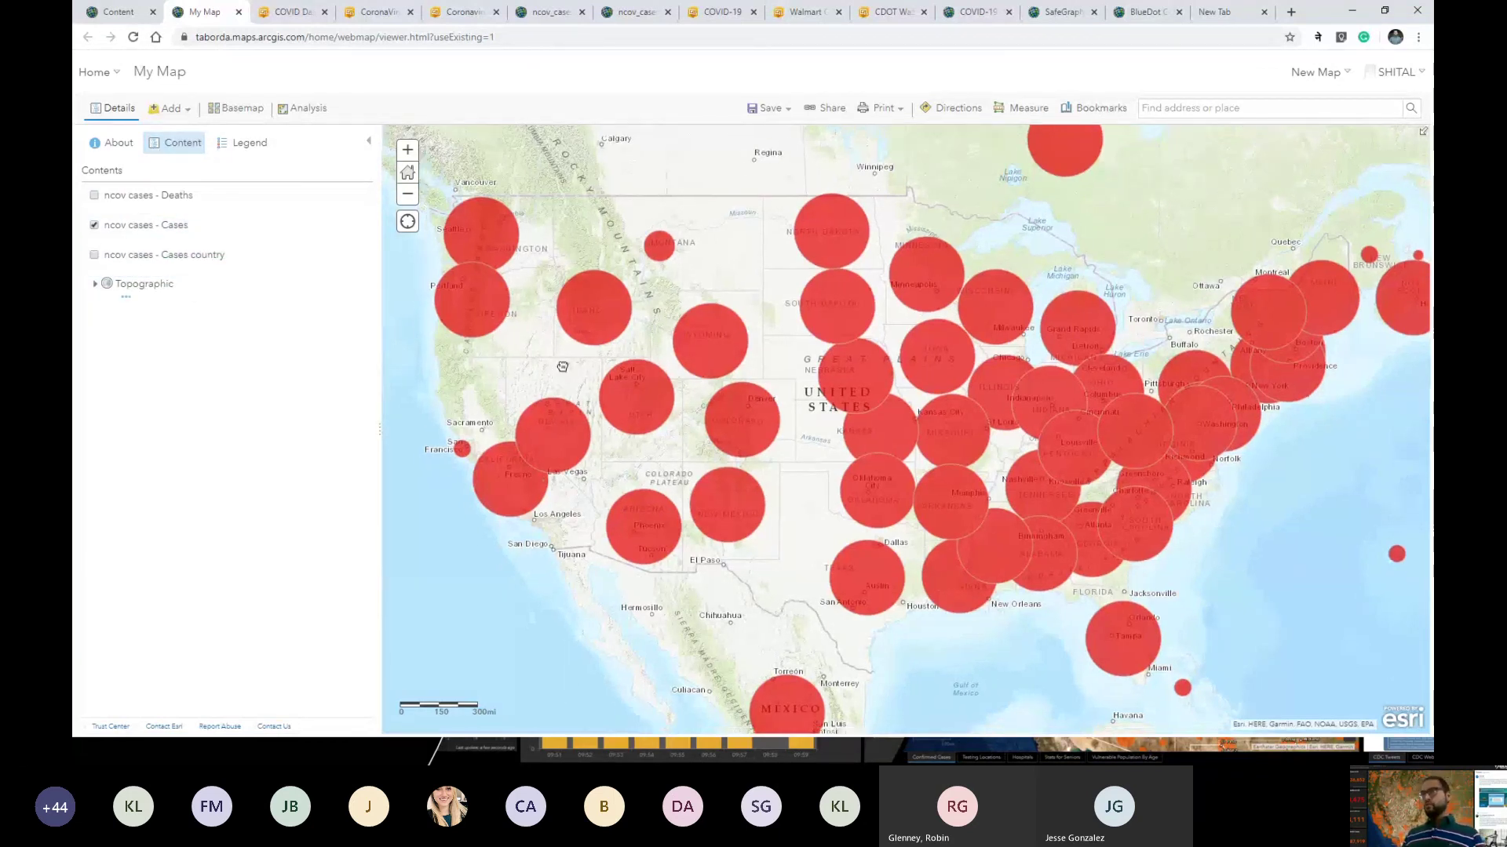
{"action": "left_click_drag", "start_coordinate": [551, 377], "coordinate": [556, 369]}
Step: Show the attribute table of the ncov cases - Cases layer and enlarge it to show more rows
{"action": "mouse_move", "coordinate": [217, 244]}
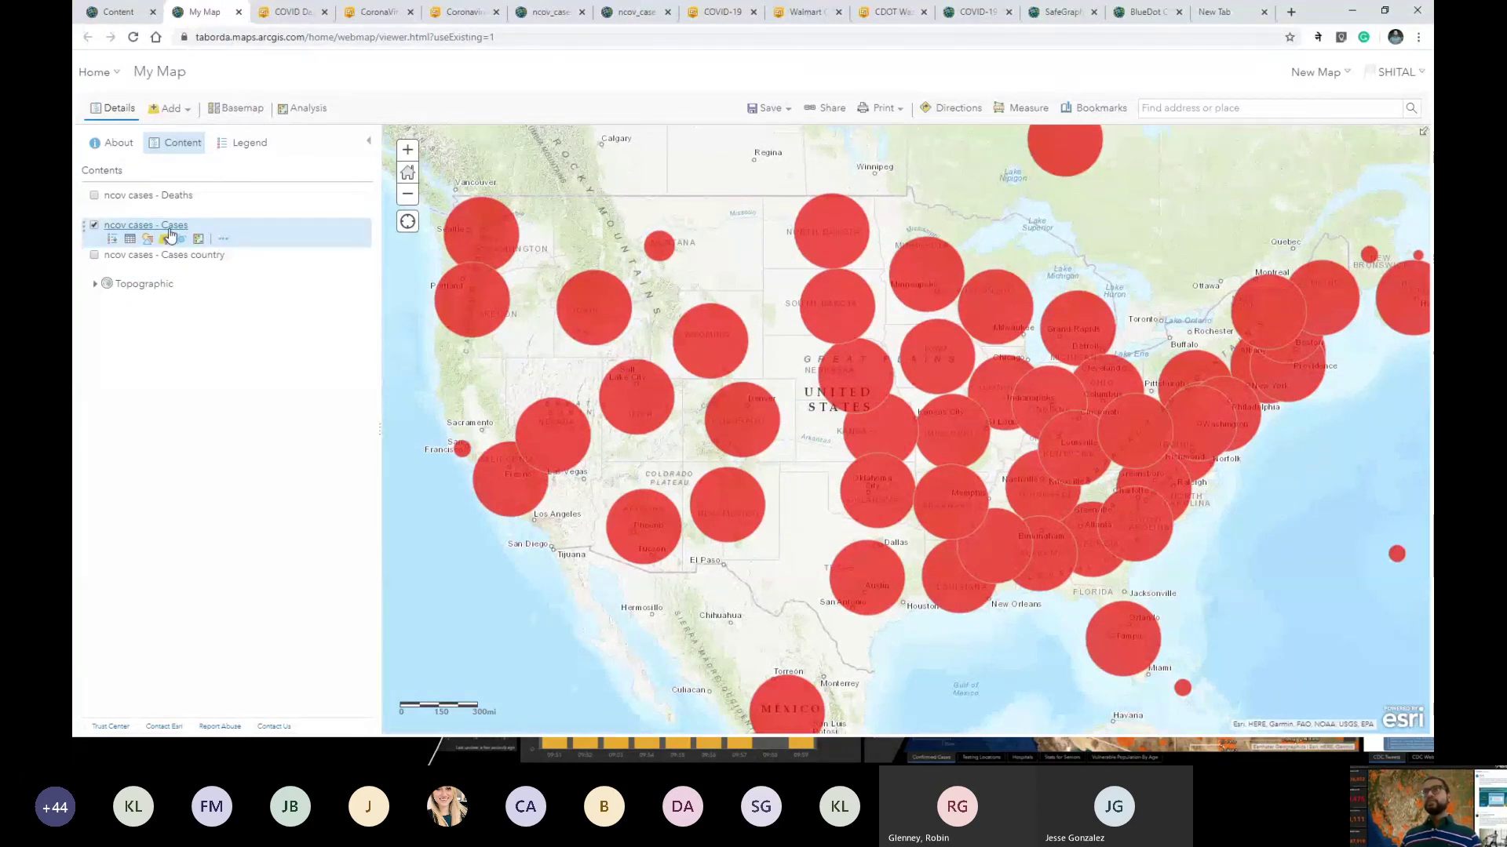
{"action": "left_click", "coordinate": [130, 240]}
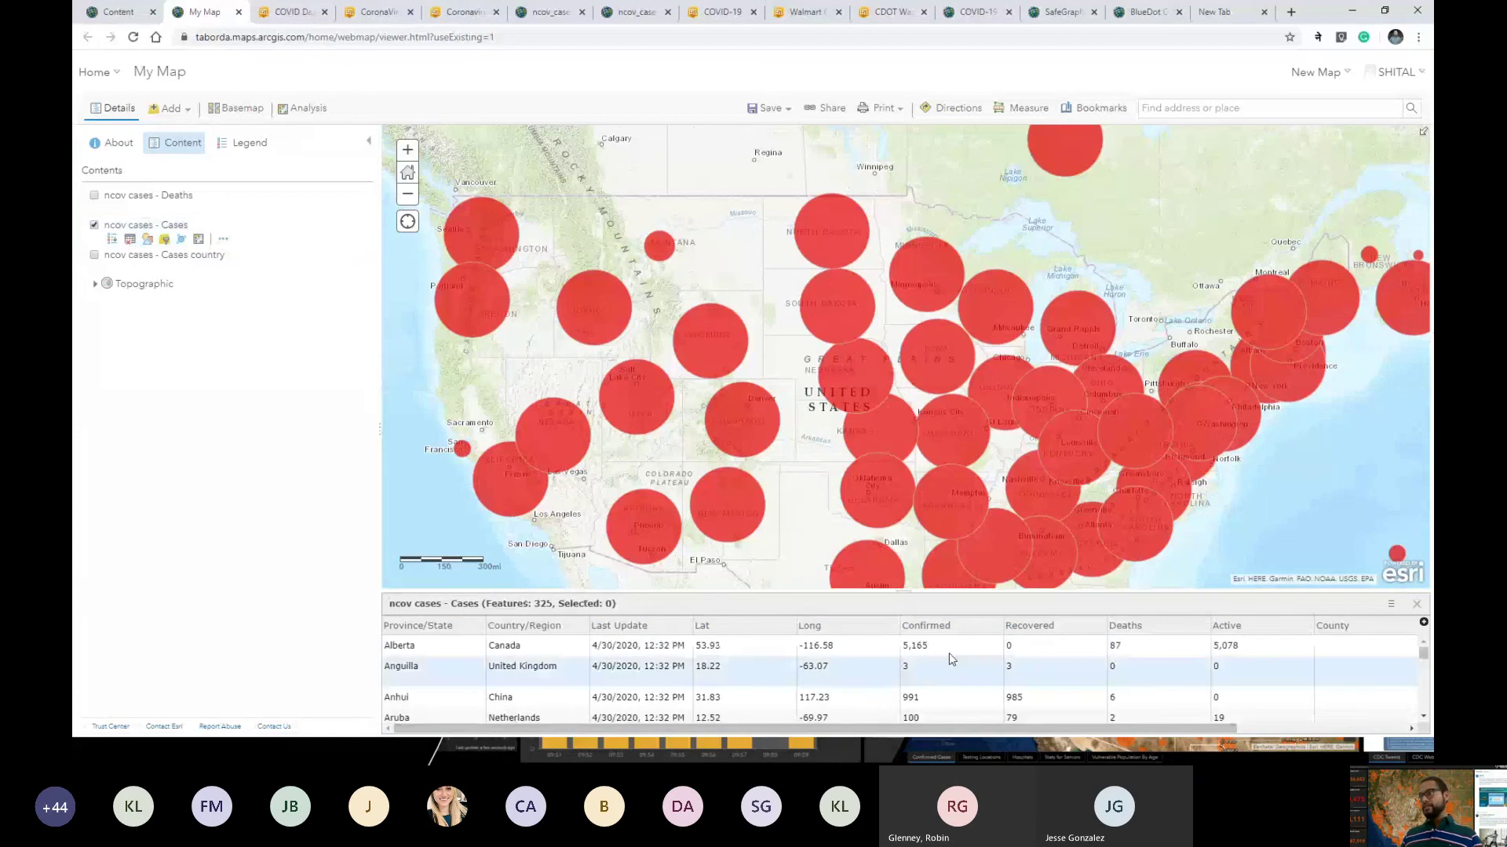
{"action": "left_click_drag", "start_coordinate": [930, 604], "coordinate": [930, 535]}
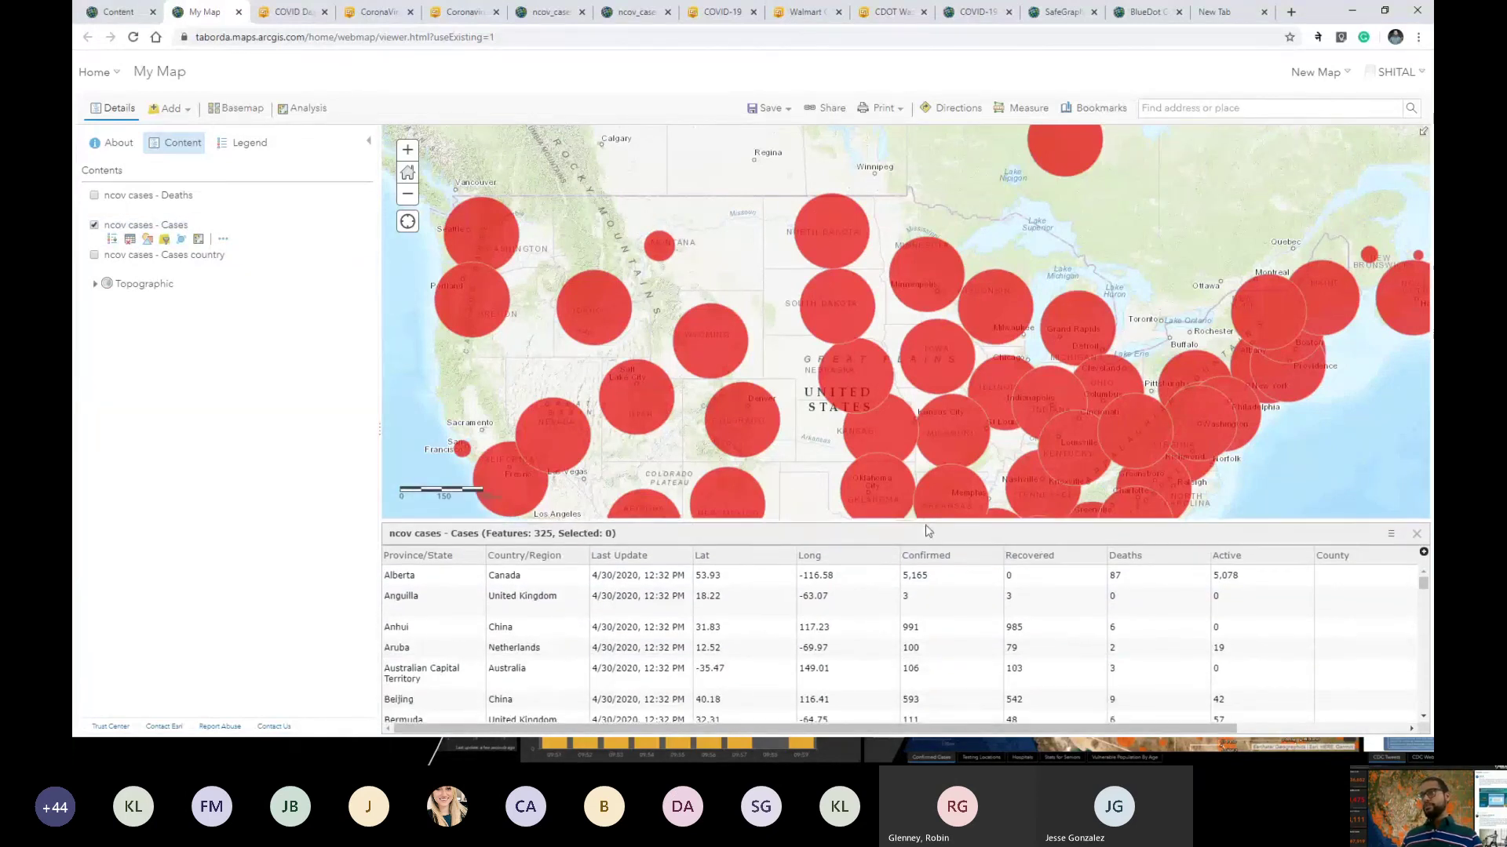
{"action": "left_click_drag", "start_coordinate": [658, 731], "coordinate": [681, 618]}
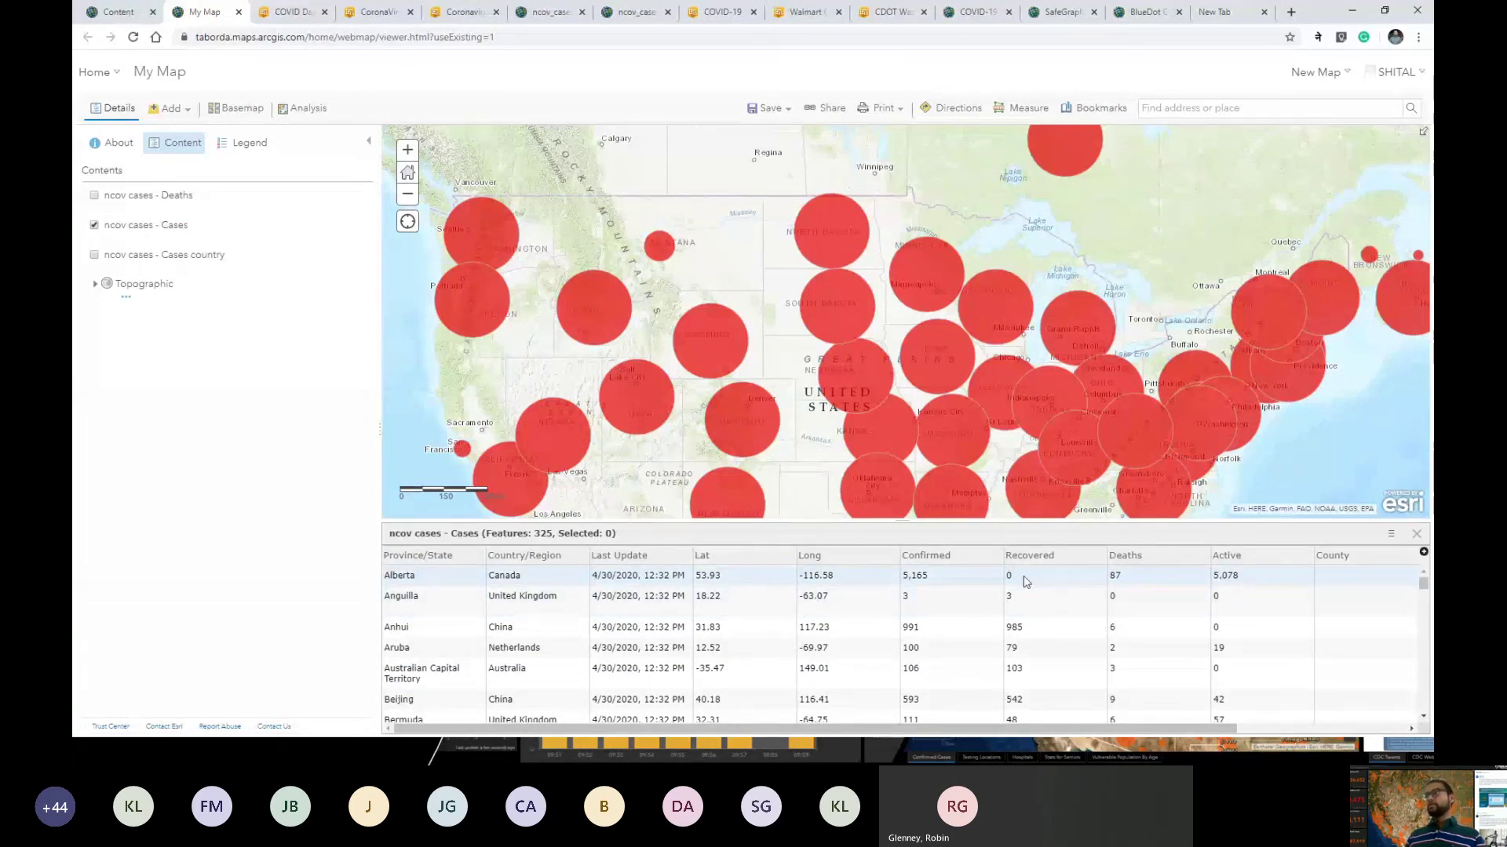
Step: Filter the ncov cases - Cases layer to features whose Country/Region is US
{"action": "scroll", "coordinate": [1126, 413], "scroll_direction": "down", "scroll_amount": 2}
{"action": "left_click_drag", "start_coordinate": [1126, 413], "coordinate": [973, 377]}
{"action": "scroll", "coordinate": [988, 368], "scroll_direction": "up", "scroll_amount": 1}
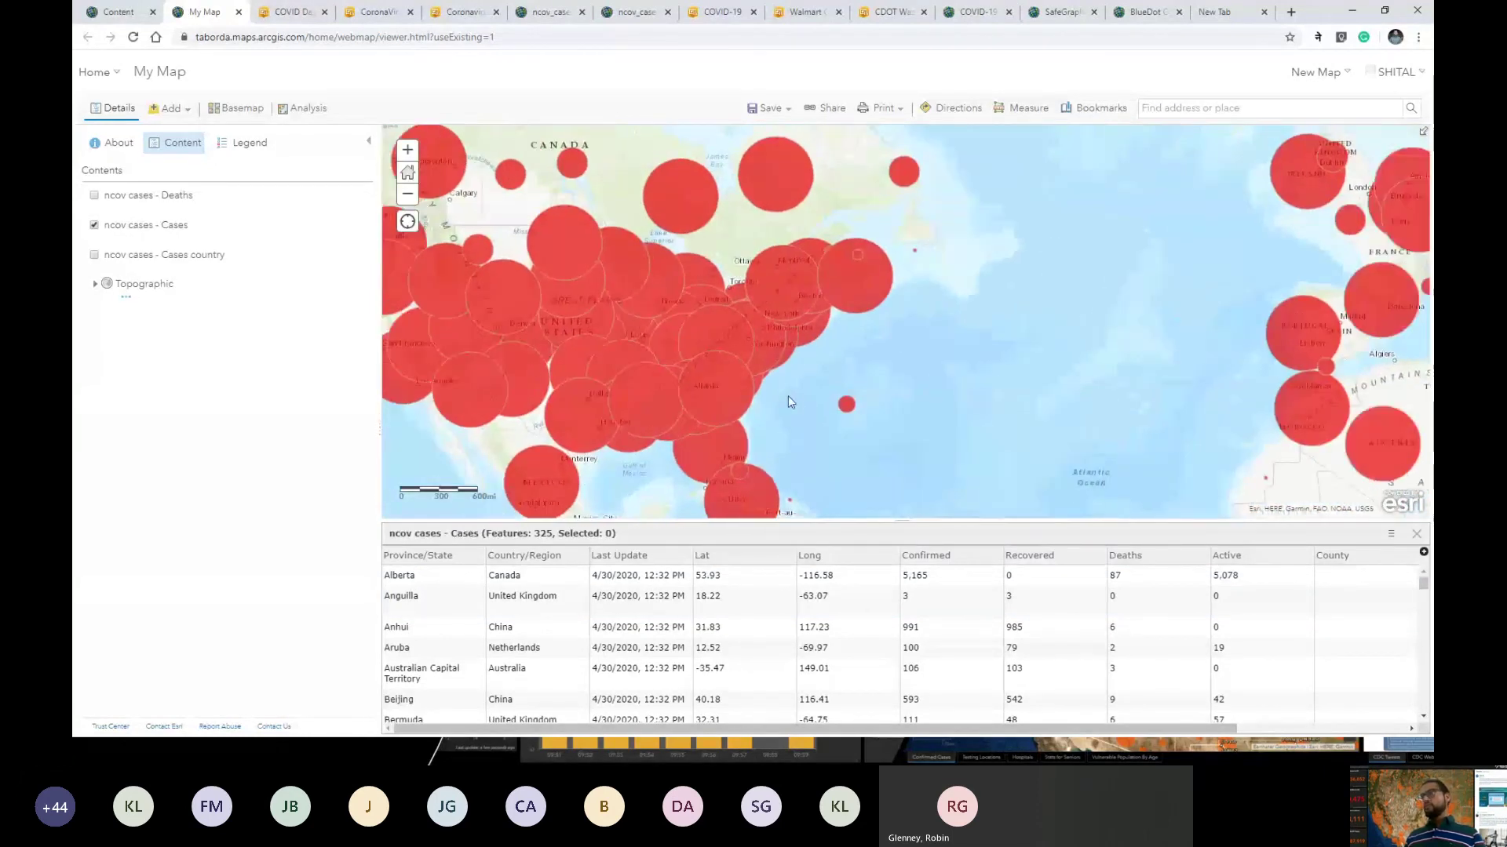
{"action": "left_click_drag", "start_coordinate": [788, 395], "coordinate": [969, 403]}
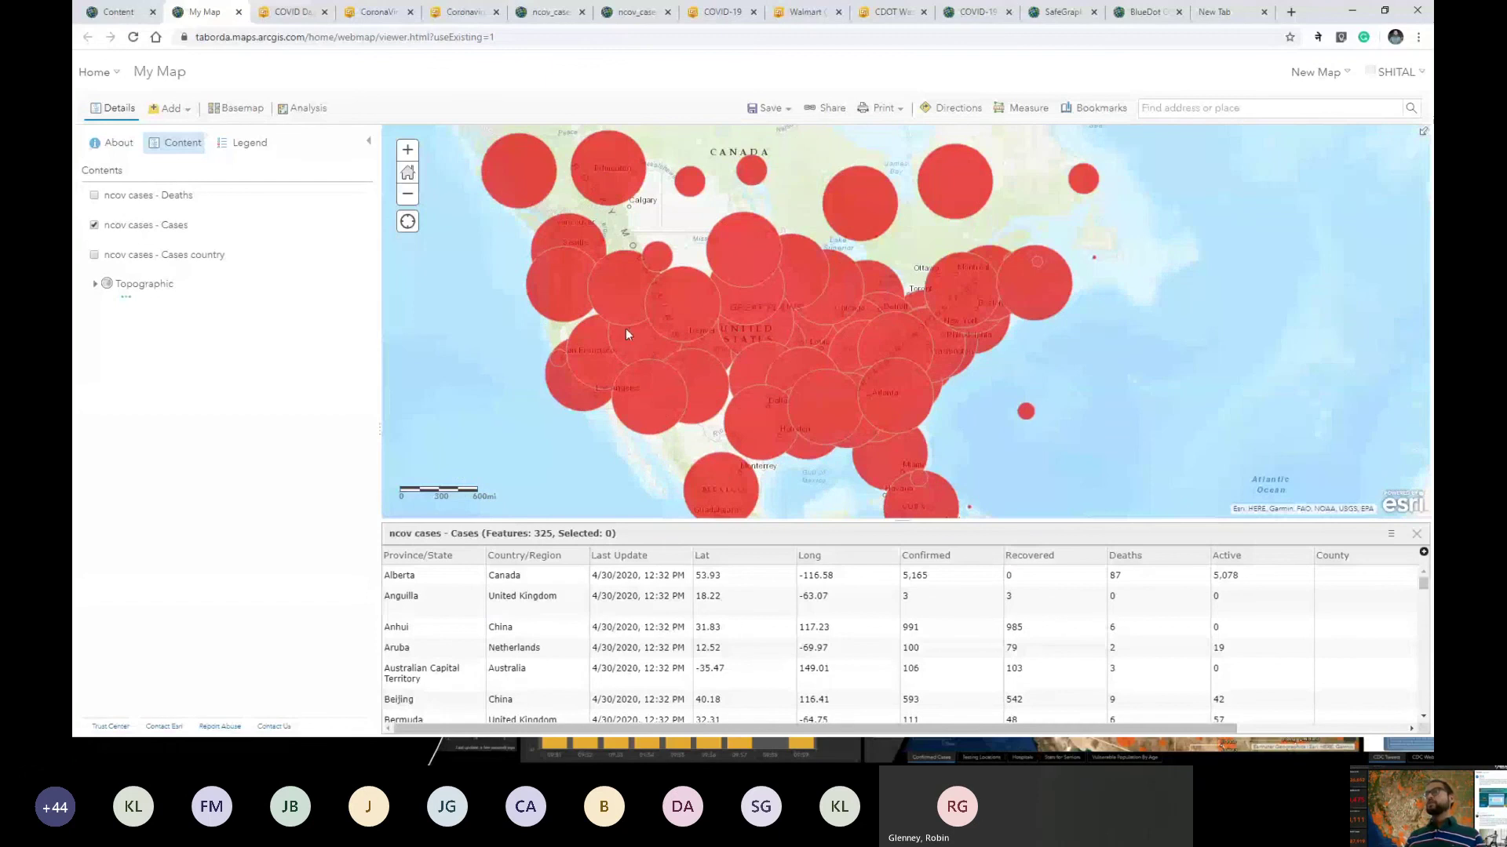
{"action": "scroll", "coordinate": [625, 334], "scroll_direction": "up", "scroll_amount": 1}
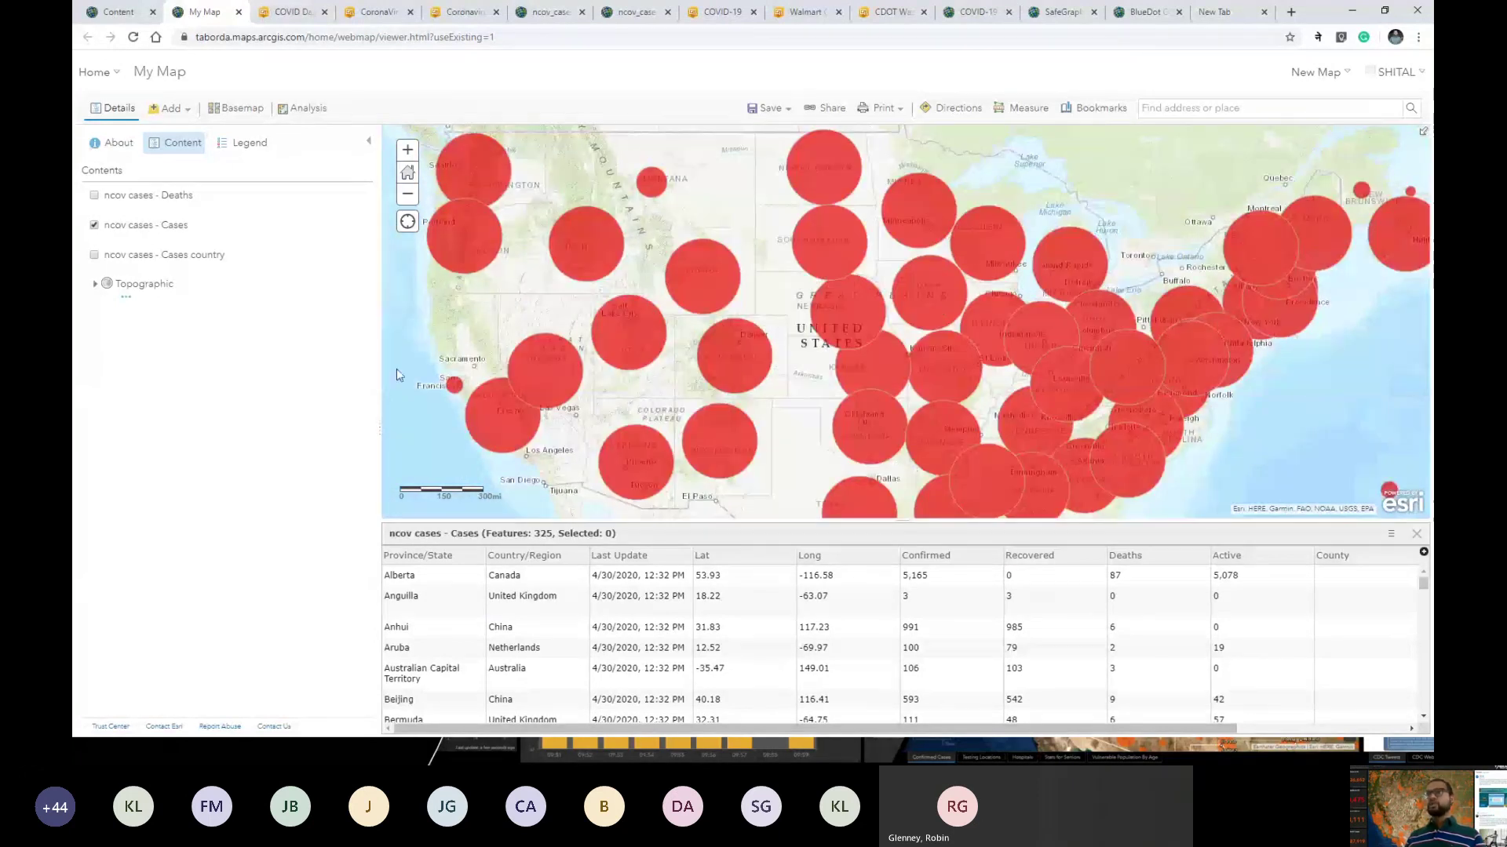
{"action": "mouse_move", "coordinate": [154, 237]}
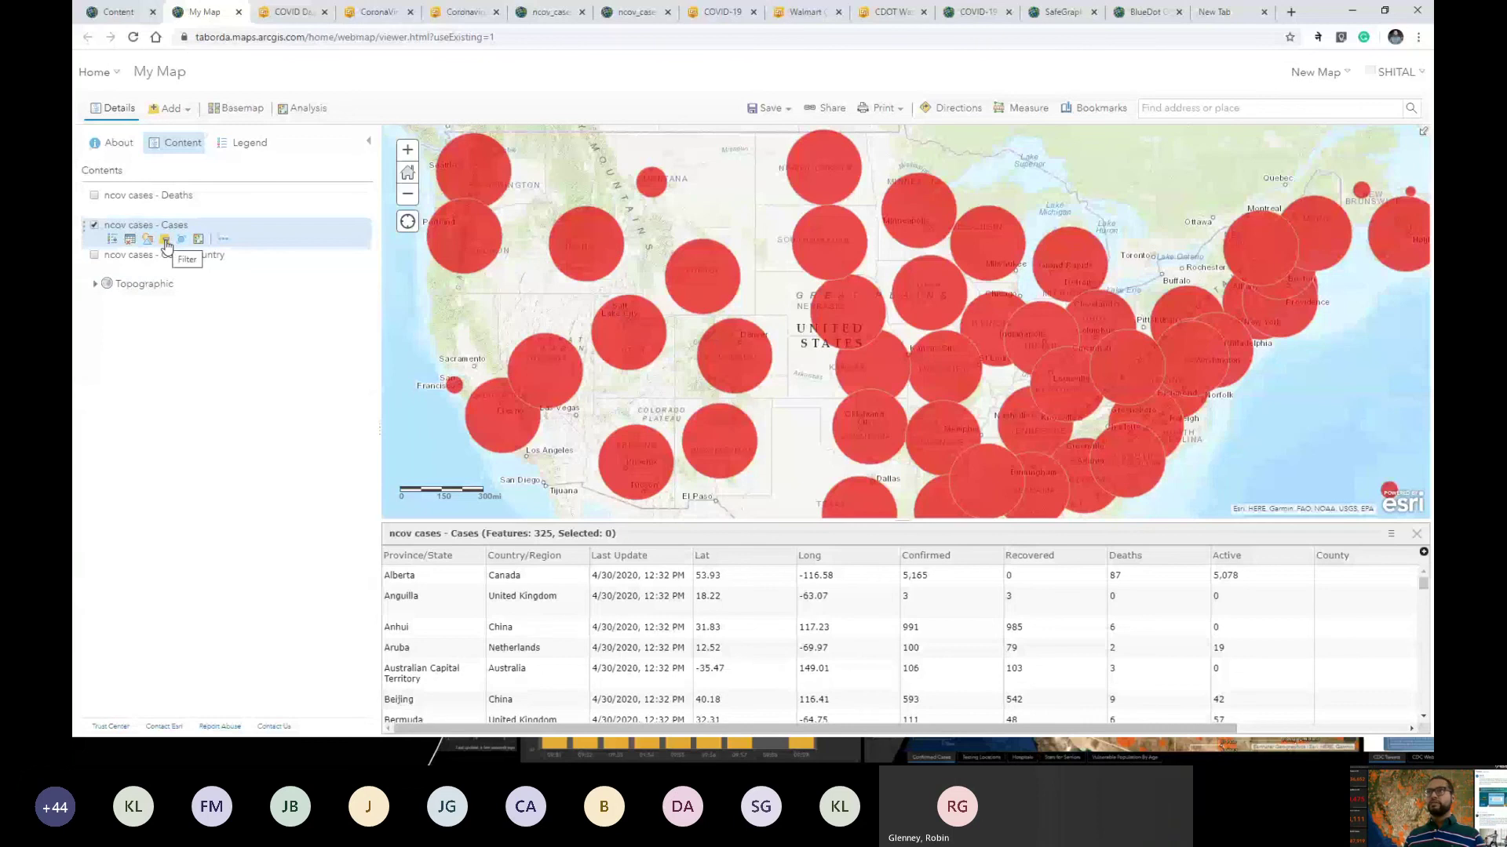
{"action": "left_click", "coordinate": [166, 246]}
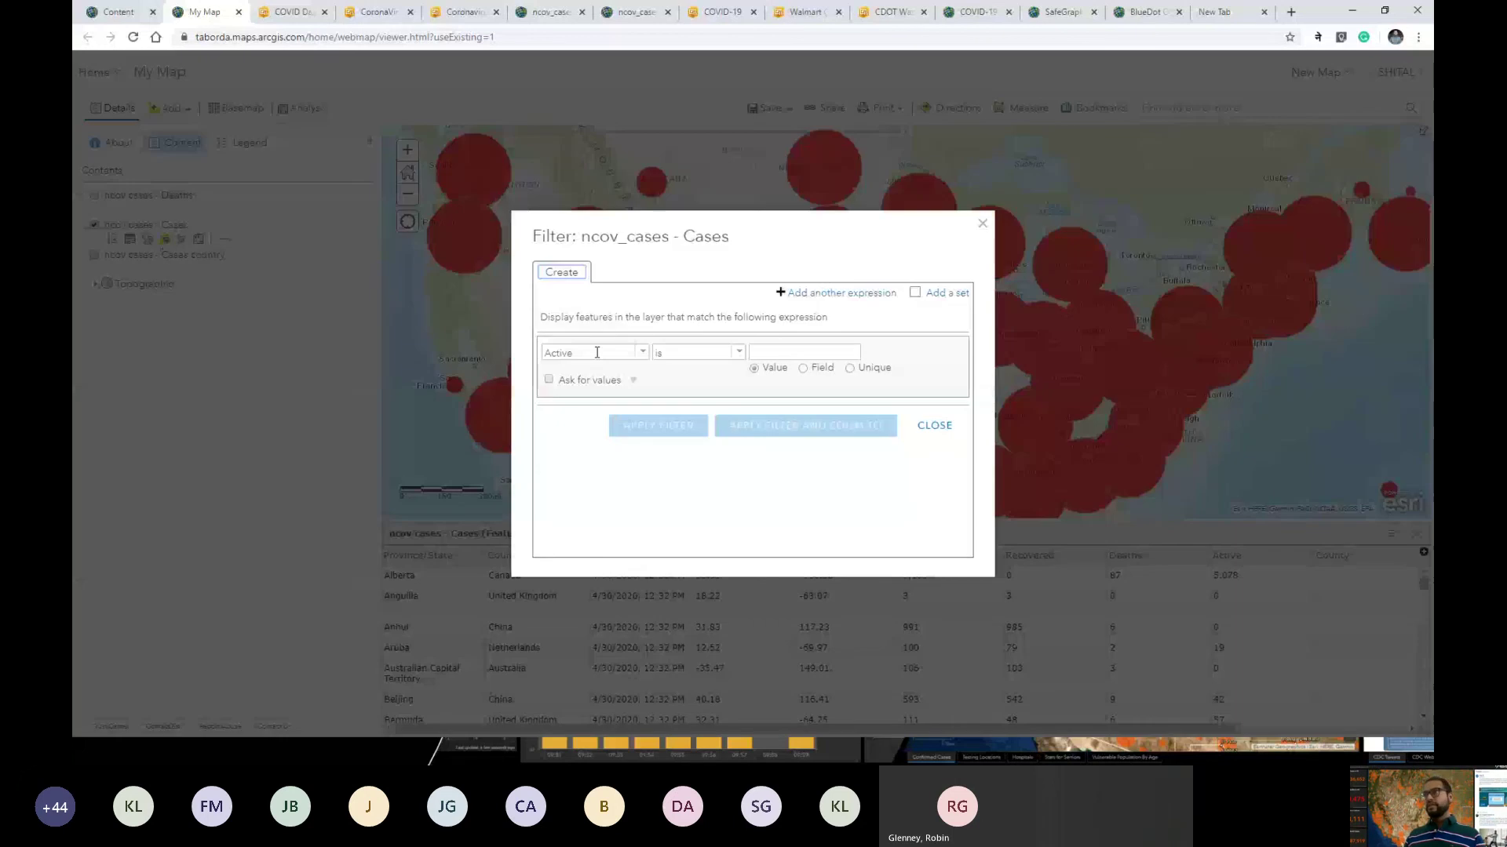
{"action": "left_click", "coordinate": [642, 352]}
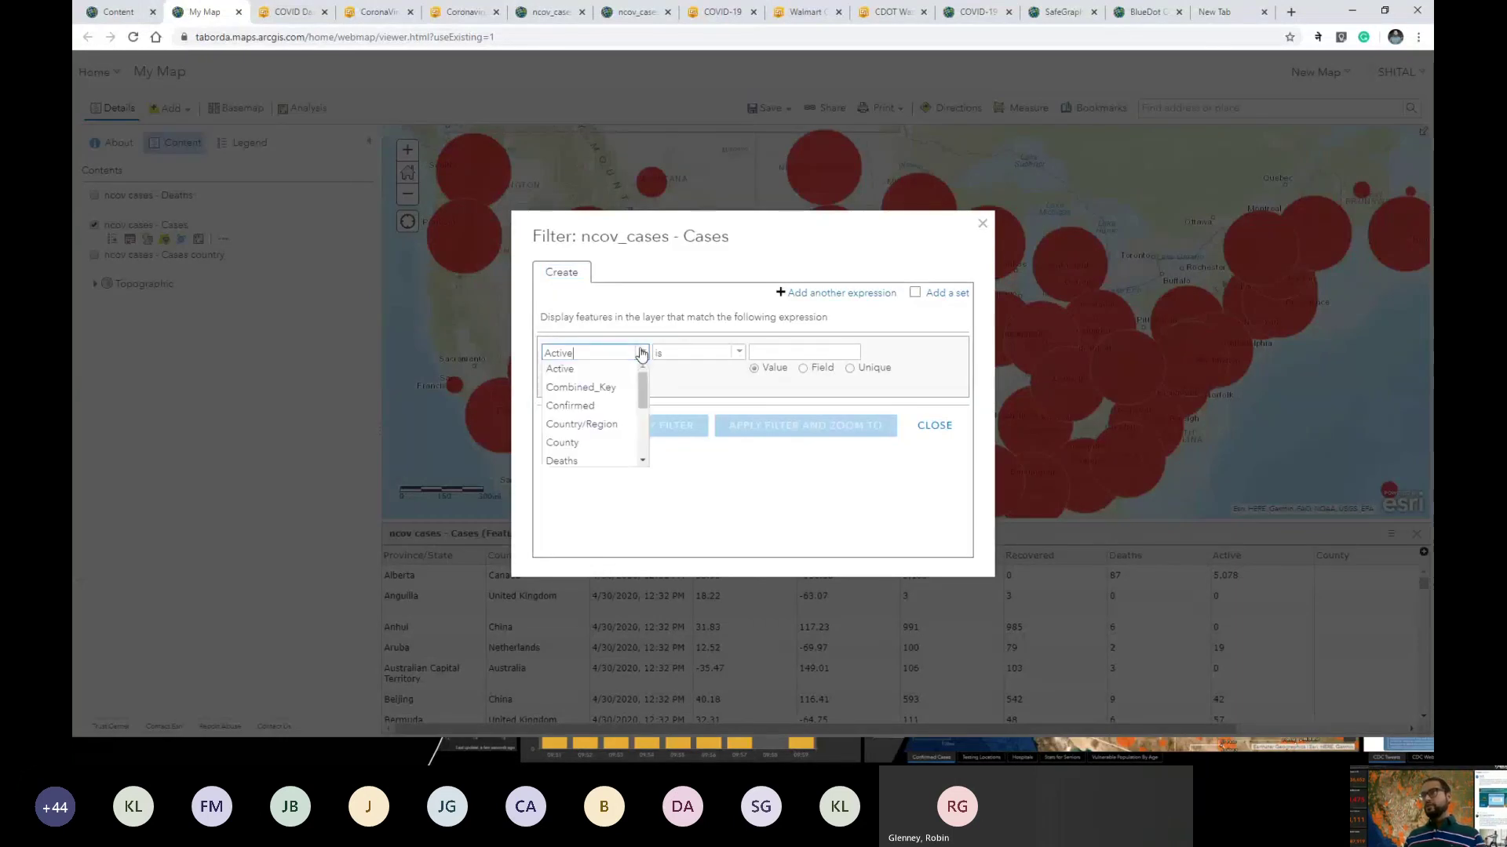
{"action": "left_click", "coordinate": [625, 425]}
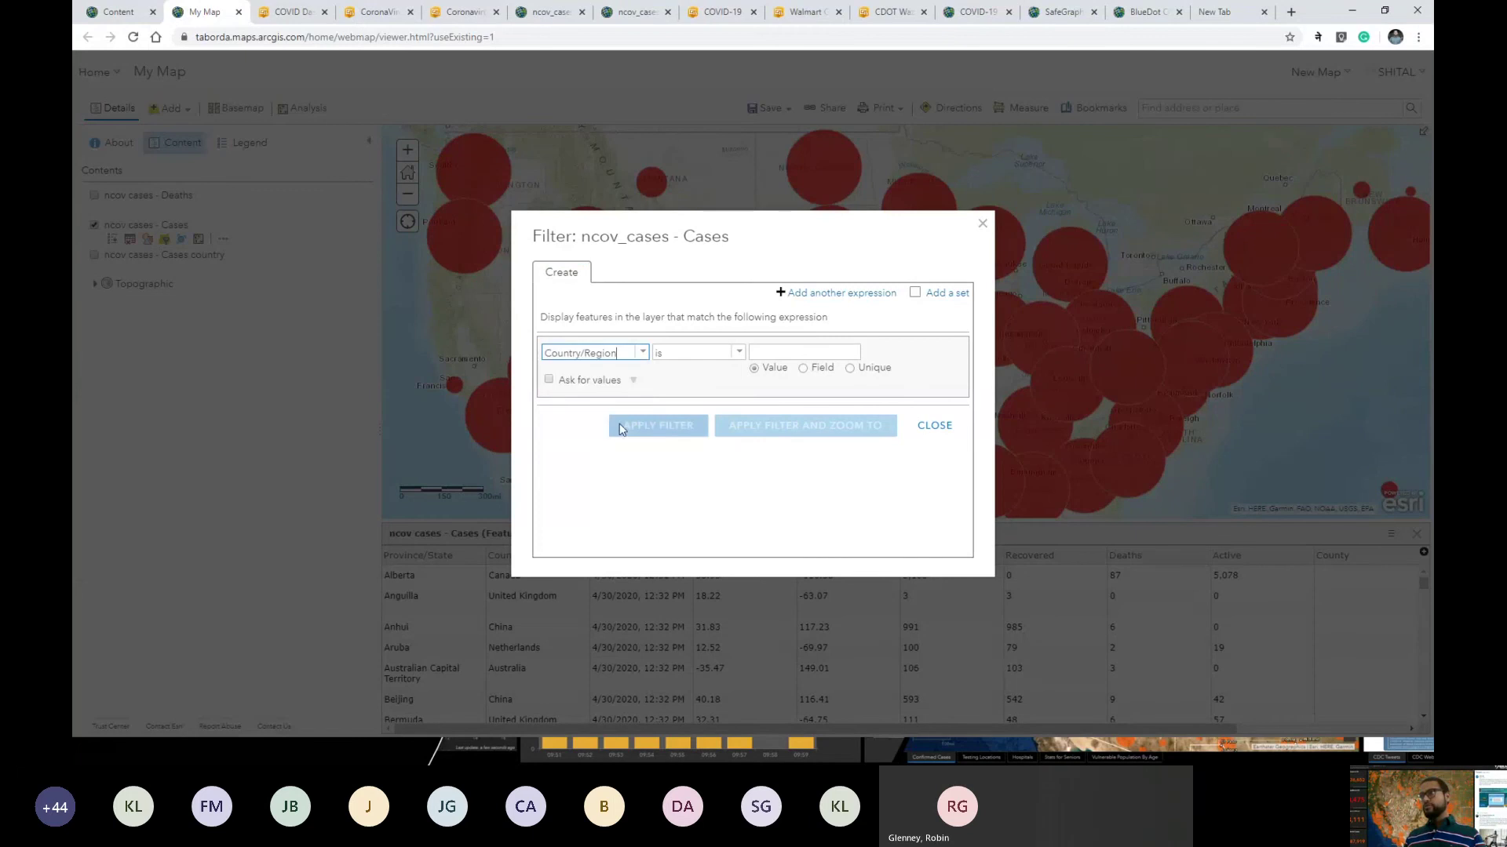
{"action": "left_click", "coordinate": [769, 353]}
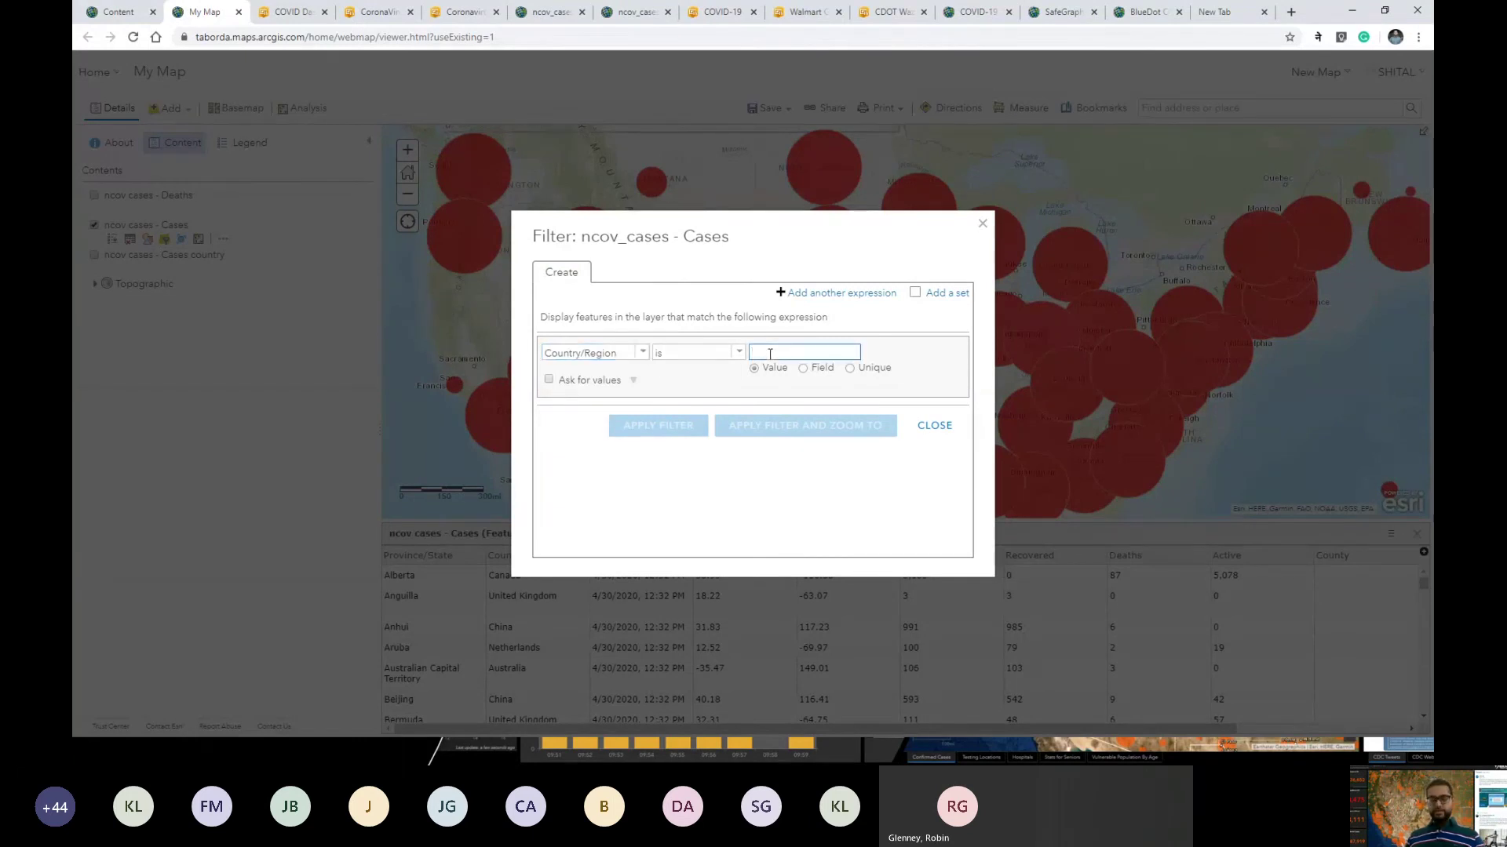
{"action": "type", "text": "US"}
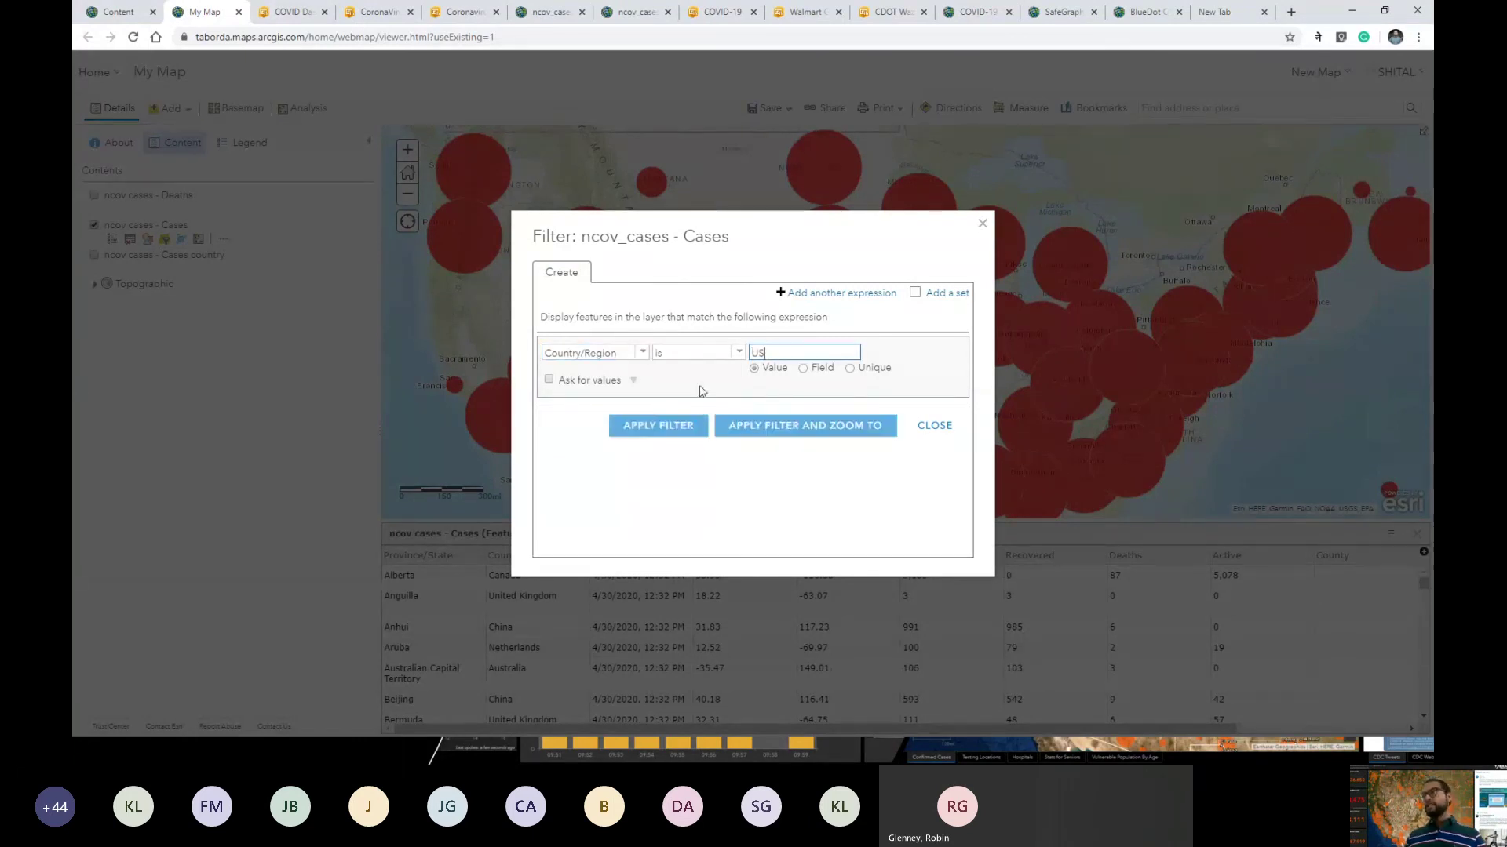
{"action": "left_click", "coordinate": [680, 420]}
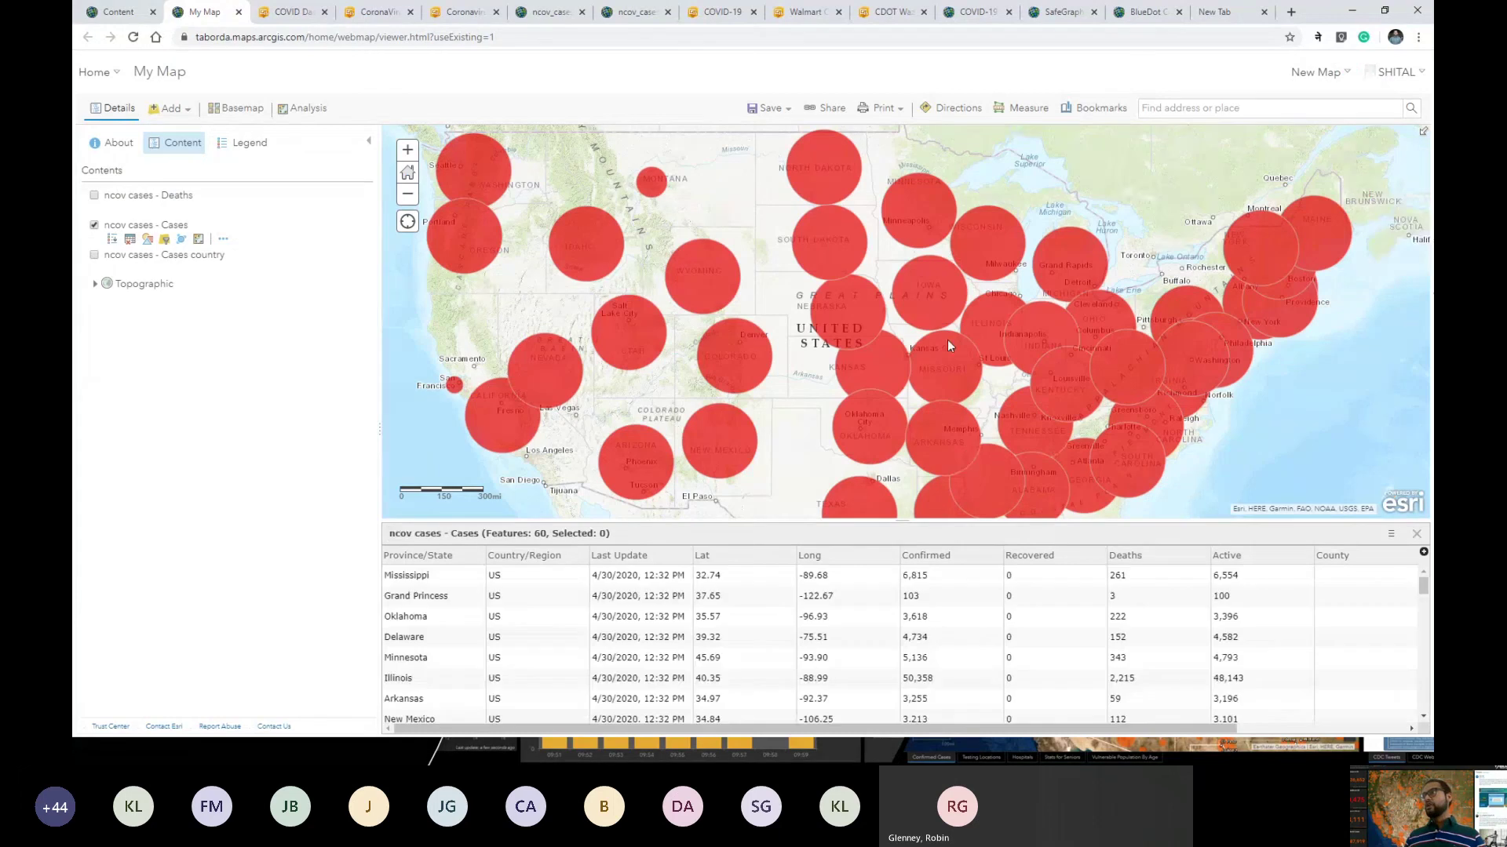
Step: Check the filtered Cases layer across the Atlantic, Europe and North Africa, then return to the United States
{"action": "scroll", "coordinate": [949, 346], "scroll_direction": "down", "scroll_amount": 1}
{"action": "mouse_move", "coordinate": [1265, 393]}
{"action": "left_mouse_down"}
{"action": "mouse_move", "coordinate": [1076, 360]}
{"action": "mouse_move", "coordinate": [549, 350]}
{"action": "left_mouse_up"}
{"action": "scroll", "coordinate": [1044, 346], "scroll_direction": "down", "scroll_amount": 2}
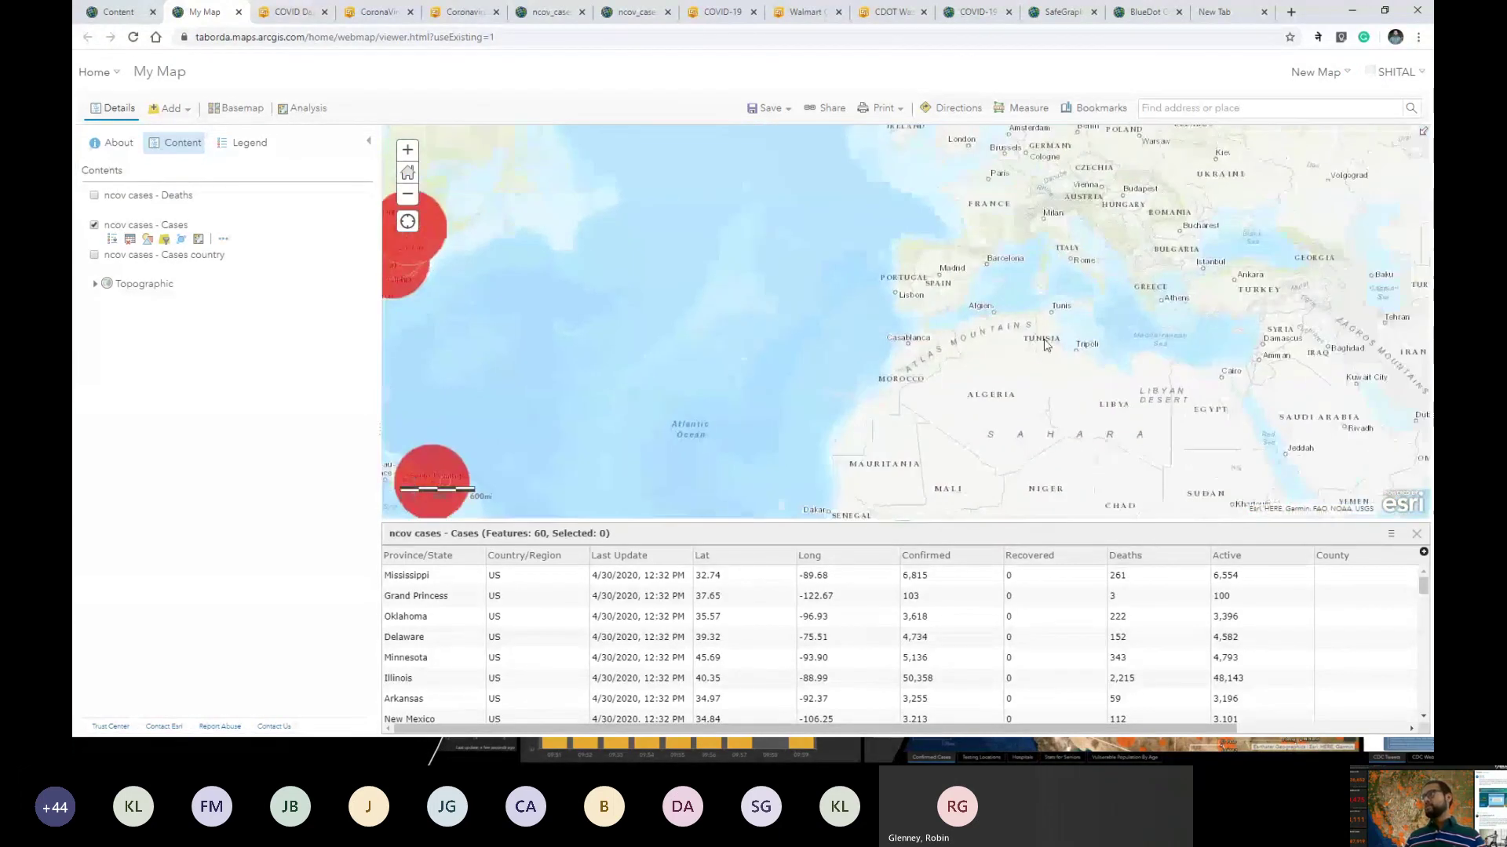
{"action": "left_click_drag", "start_coordinate": [903, 439], "coordinate": [1094, 357]}
{"action": "scroll", "coordinate": [872, 322], "scroll_direction": "up", "scroll_amount": 1}
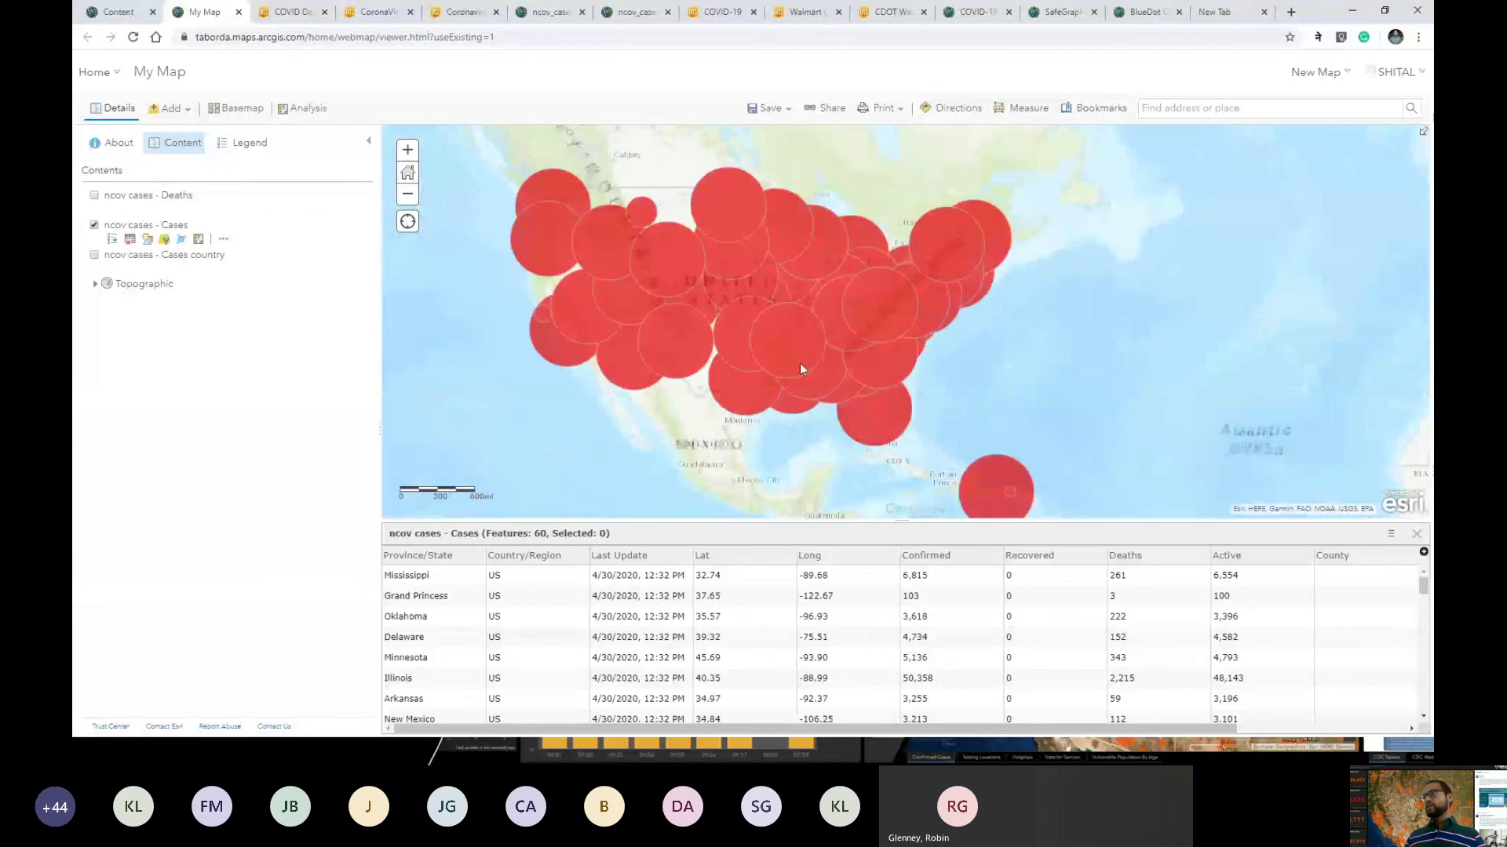
{"action": "scroll", "coordinate": [700, 326], "scroll_direction": "up", "scroll_amount": 1}
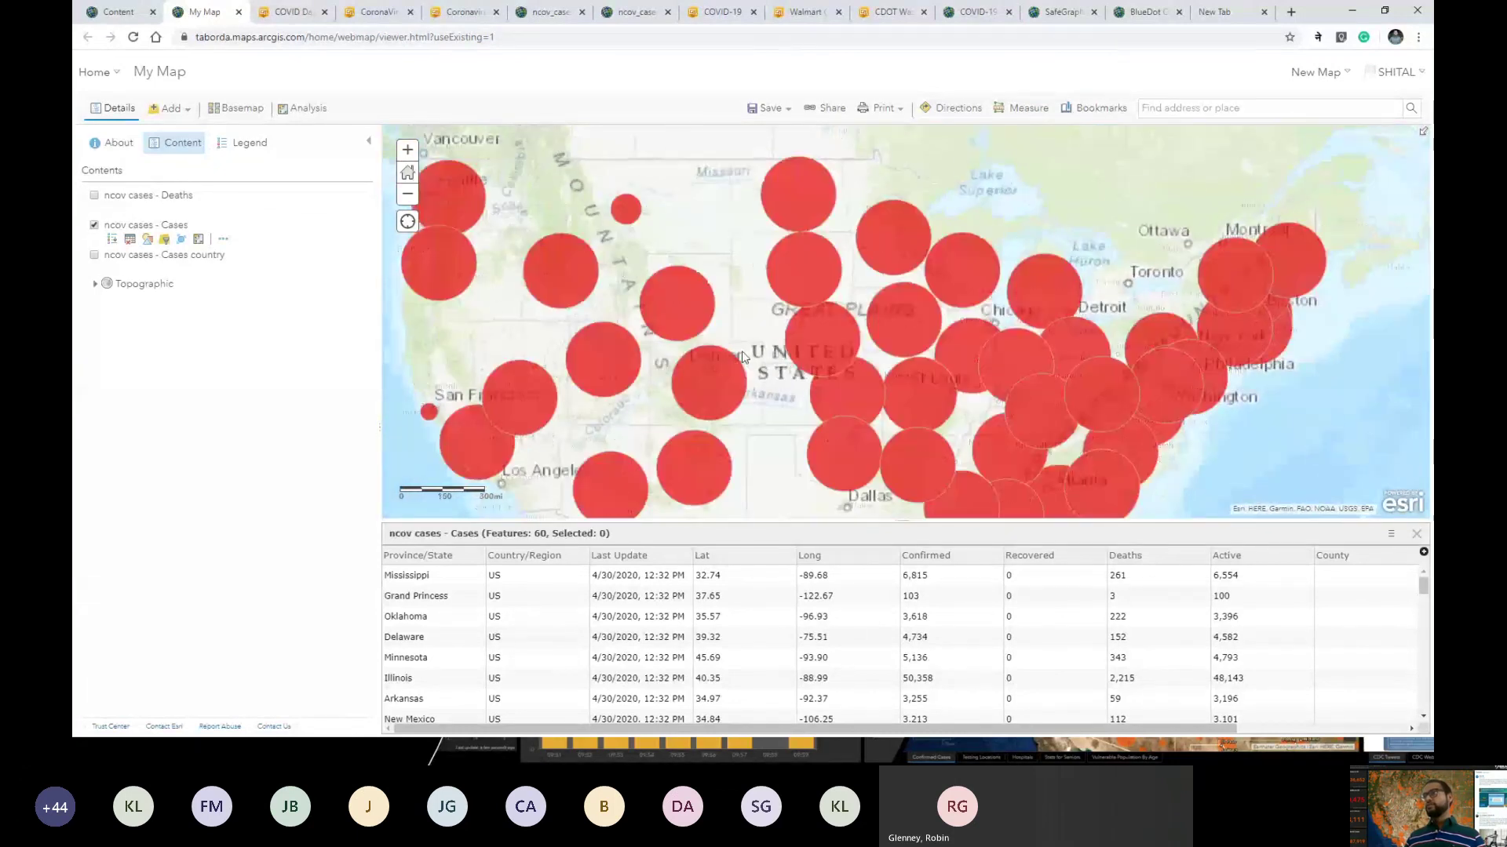
{"action": "left_click_drag", "start_coordinate": [751, 380], "coordinate": [818, 347]}
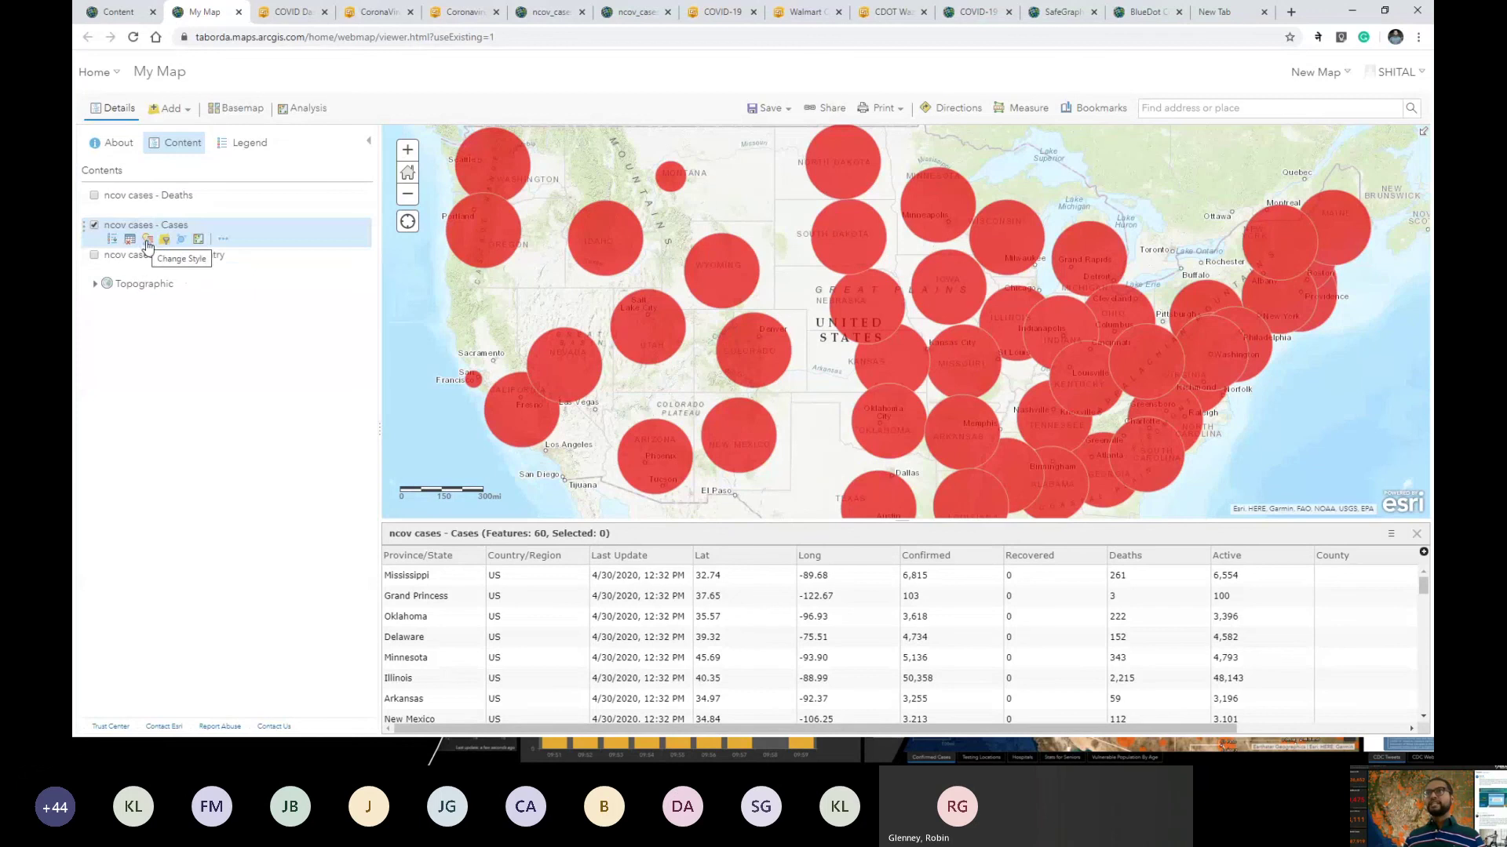
Step: Change the fill colour of the Cases layer's Confirmed size symbols to orange #E64C00 and save the style
{"action": "left_click", "coordinate": [148, 245]}
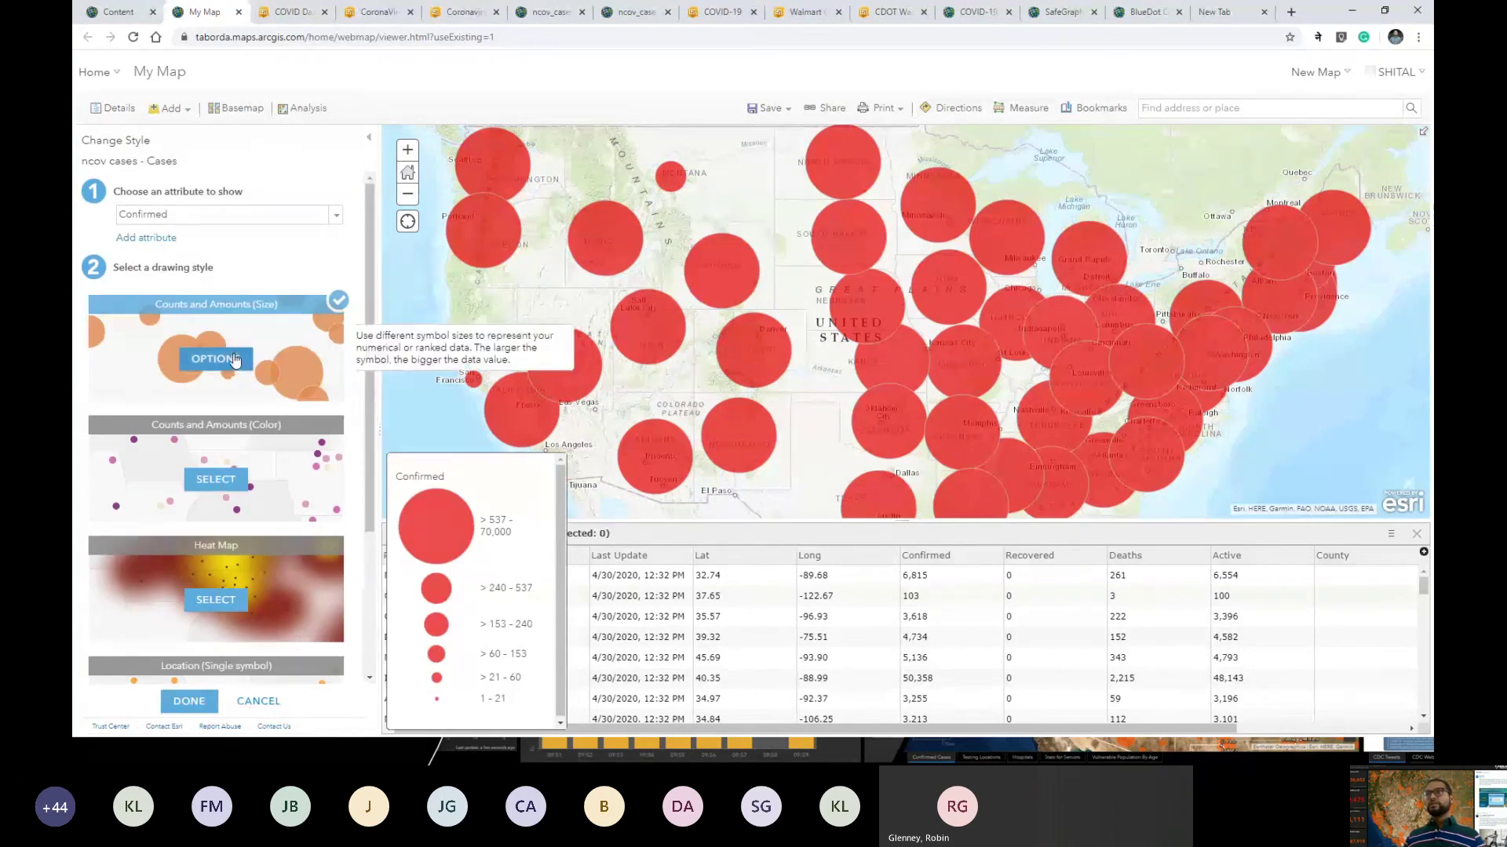
{"action": "left_click", "coordinate": [234, 359]}
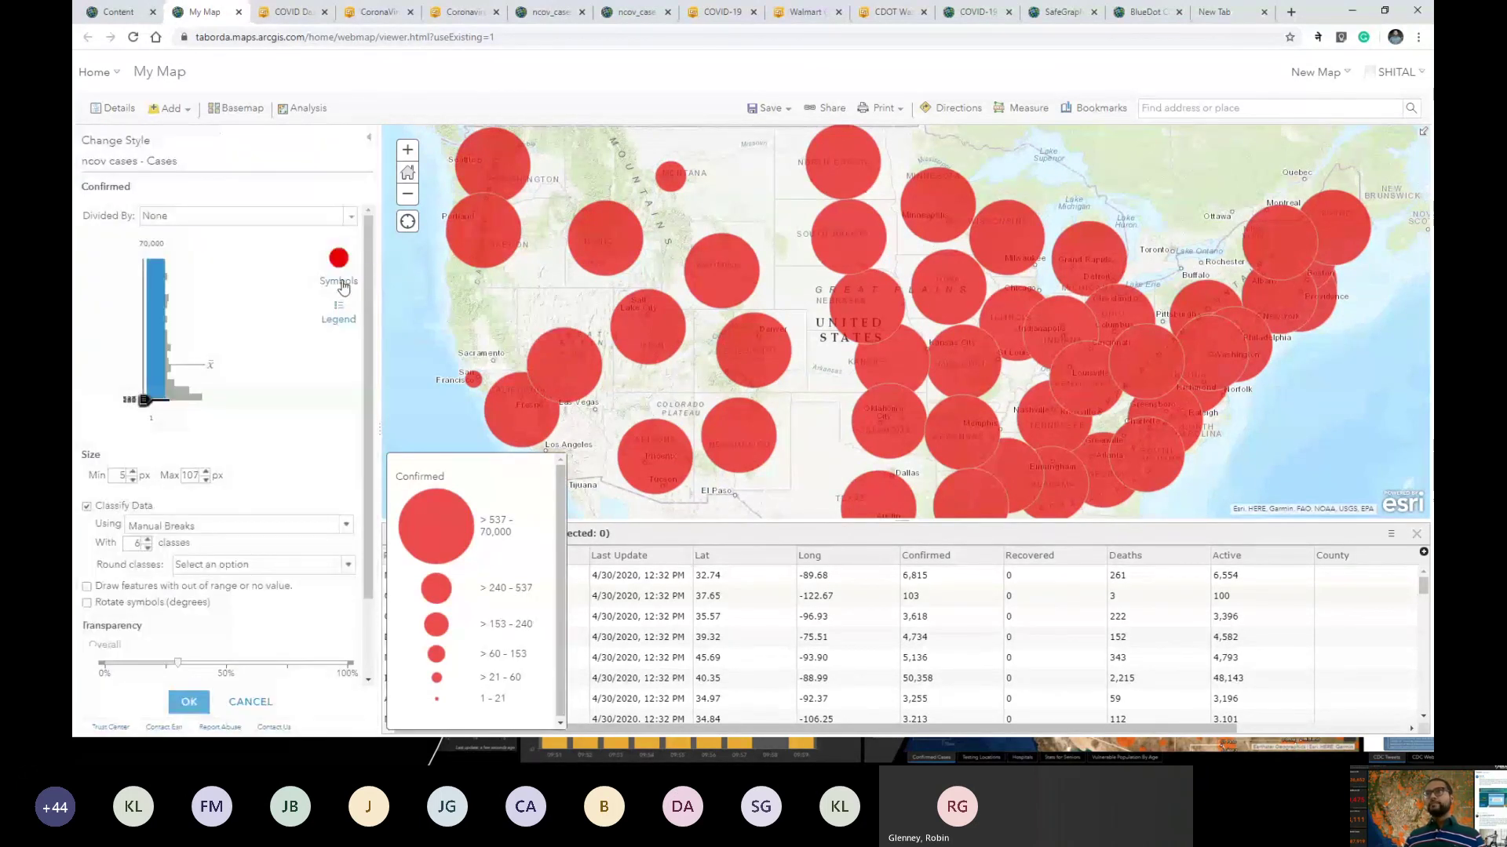
{"action": "left_click", "coordinate": [339, 263]}
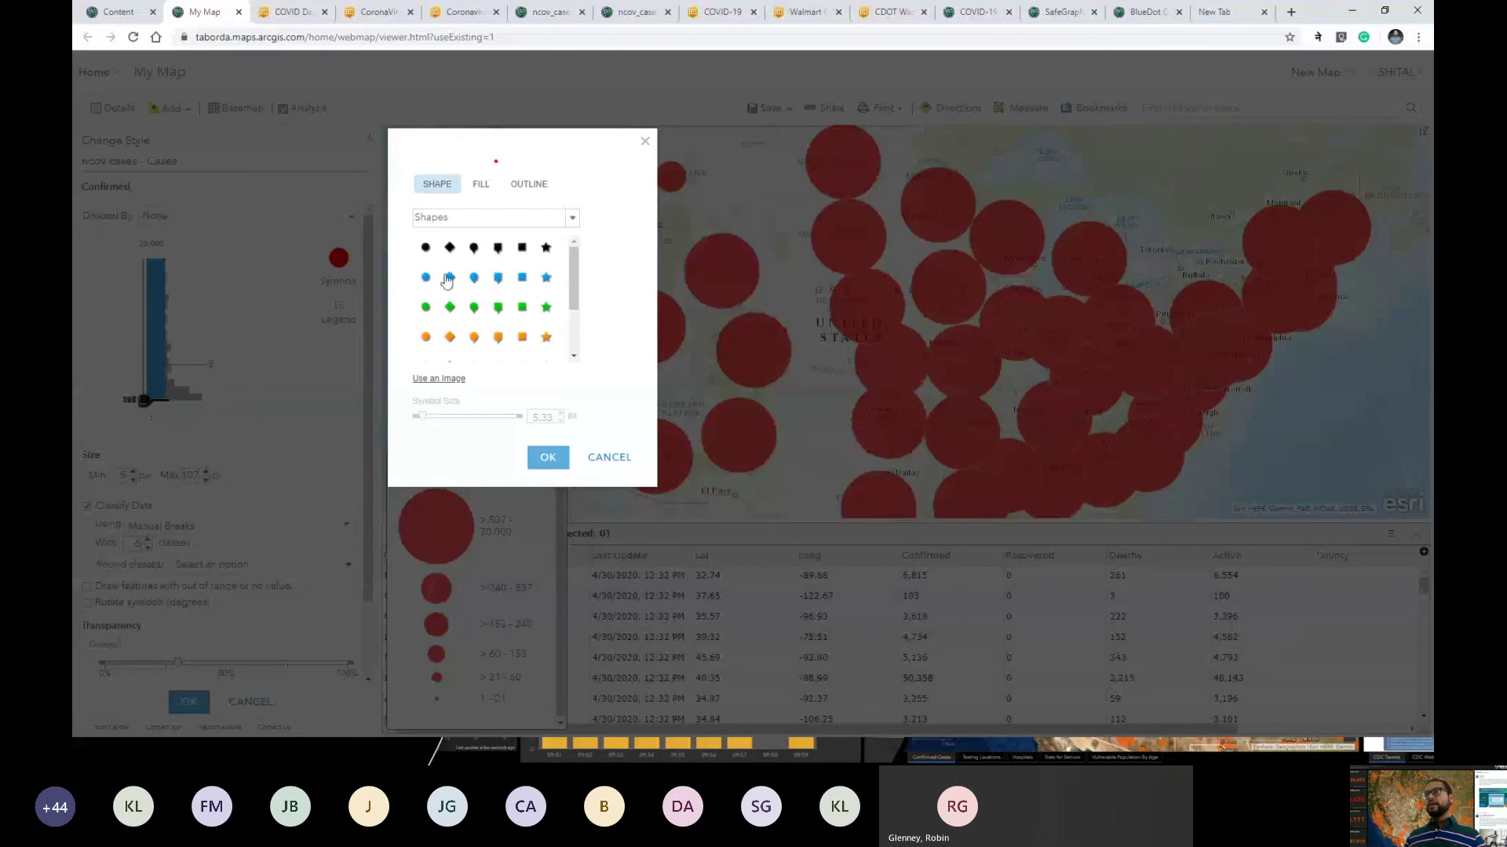
{"action": "left_click", "coordinate": [481, 187]}
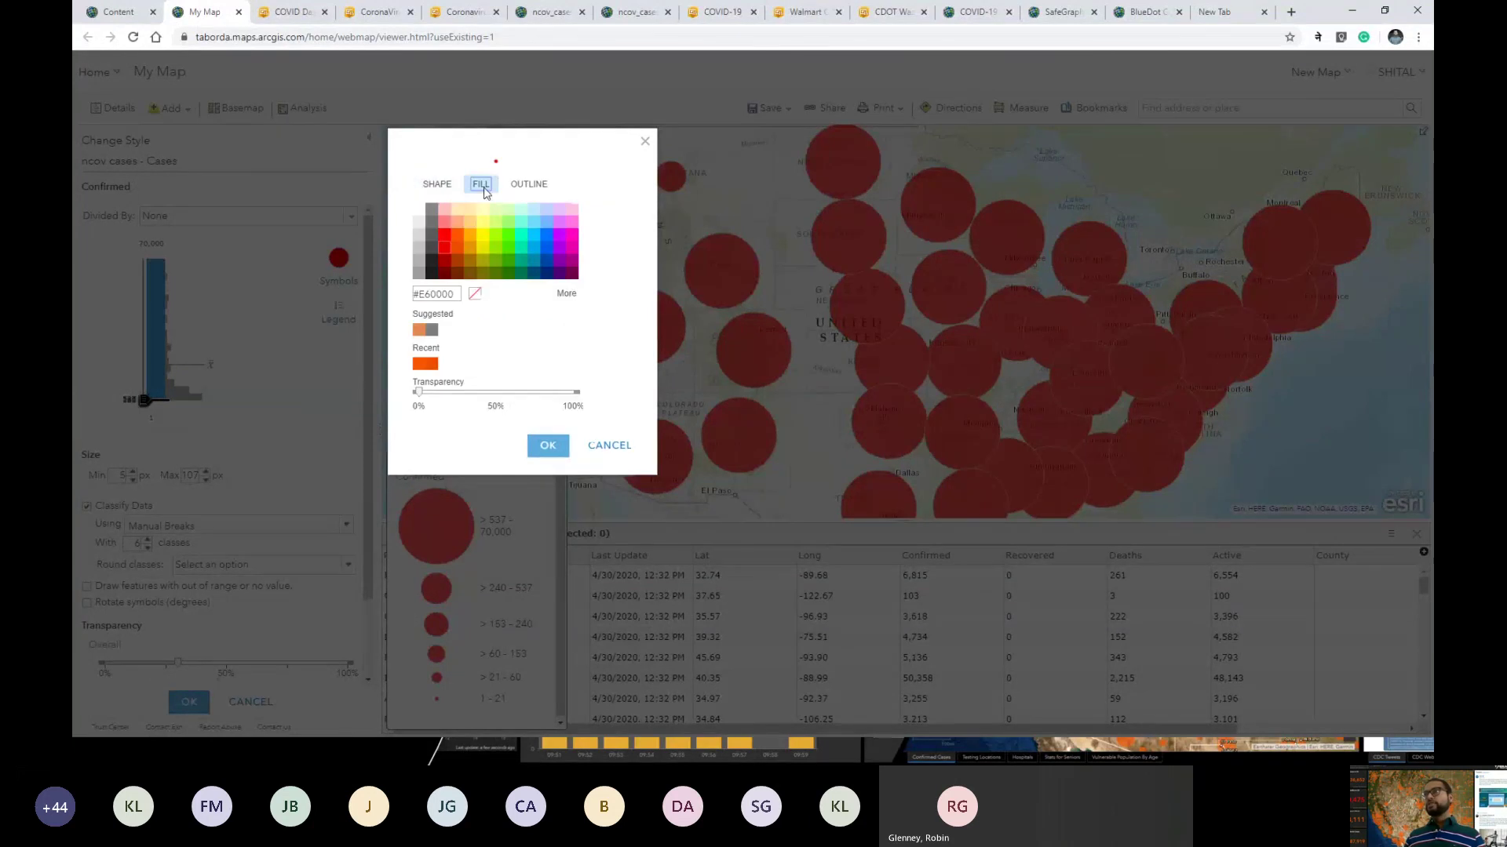
{"action": "left_click", "coordinate": [460, 251]}
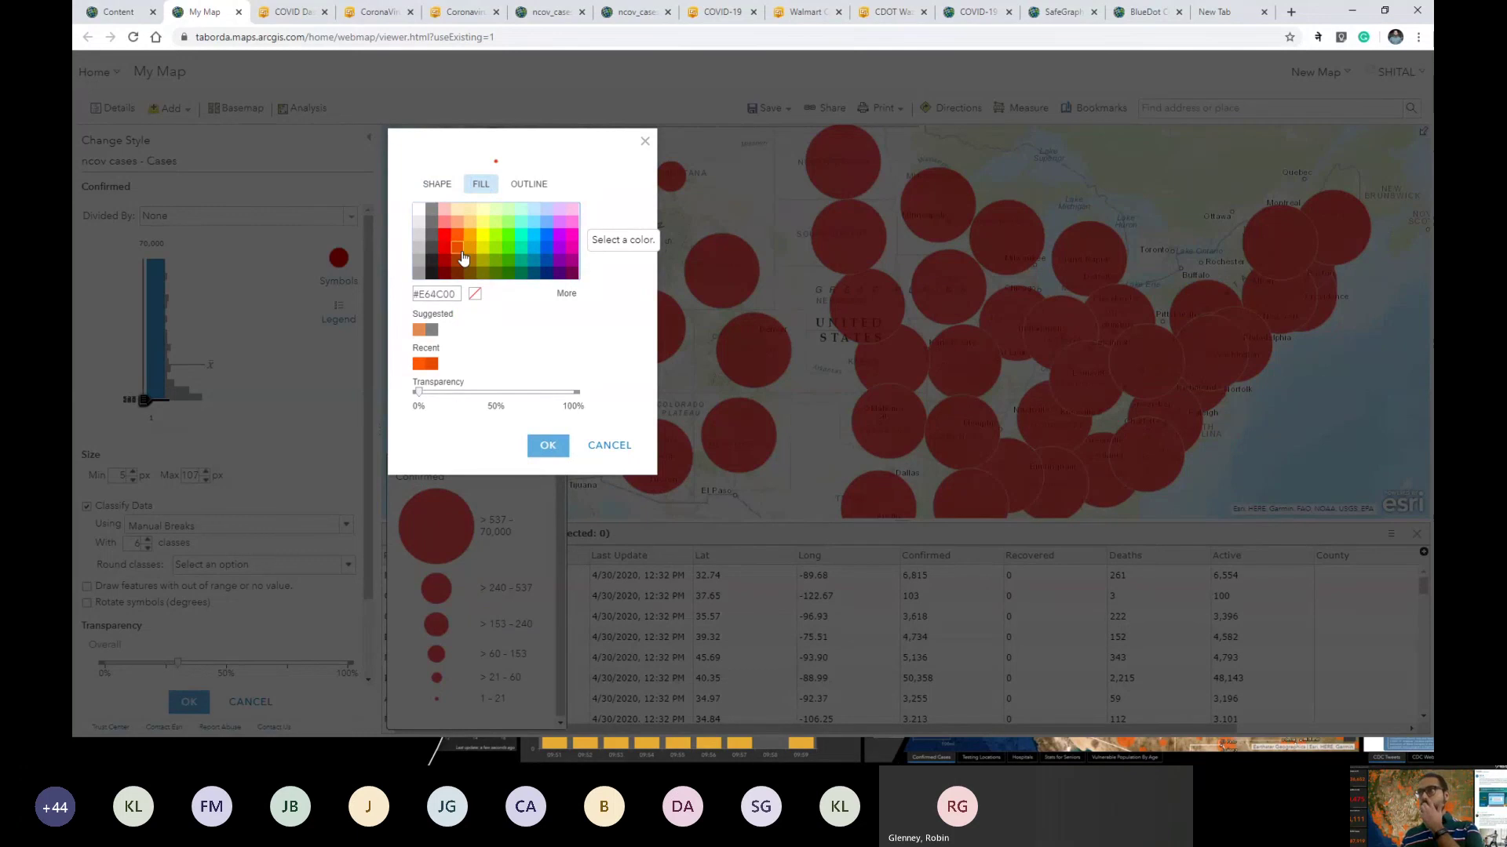
{"action": "left_click", "coordinate": [547, 449]}
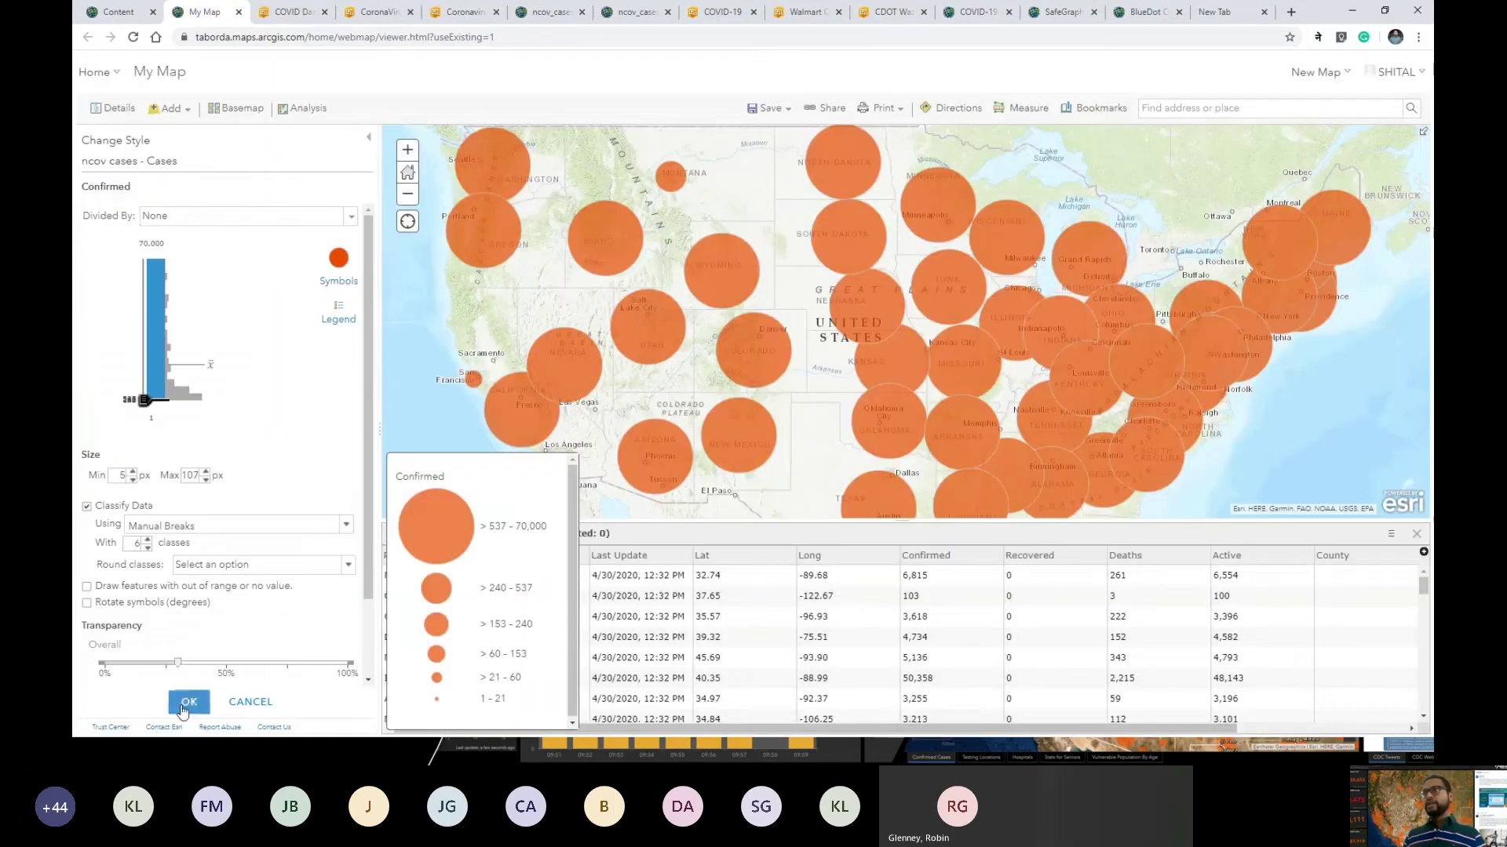
{"action": "left_click", "coordinate": [182, 706]}
{"action": "left_click", "coordinate": [187, 703]}
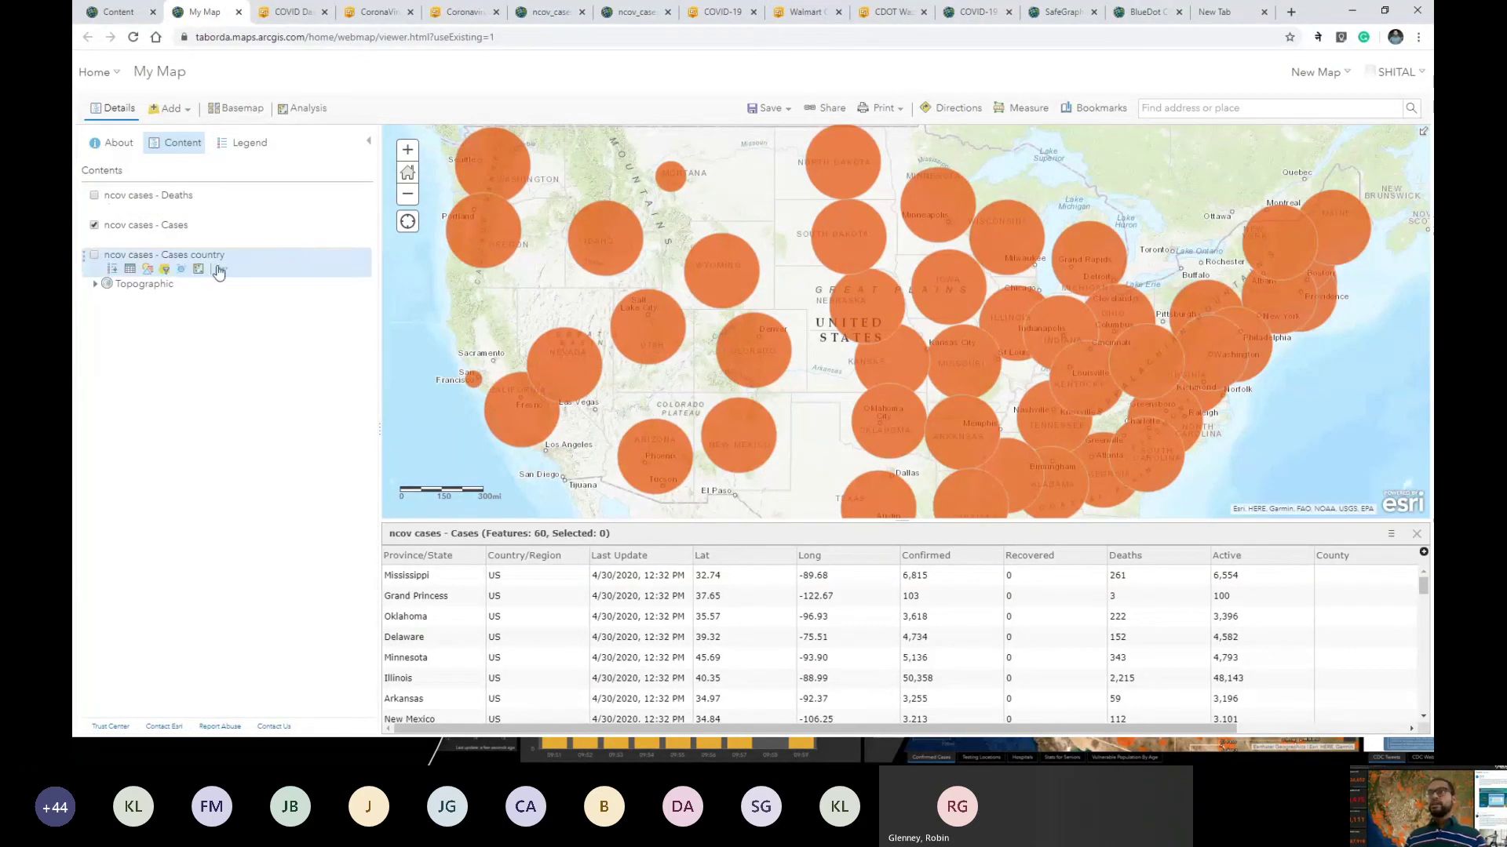
{"action": "mouse_move", "coordinate": [196, 250]}
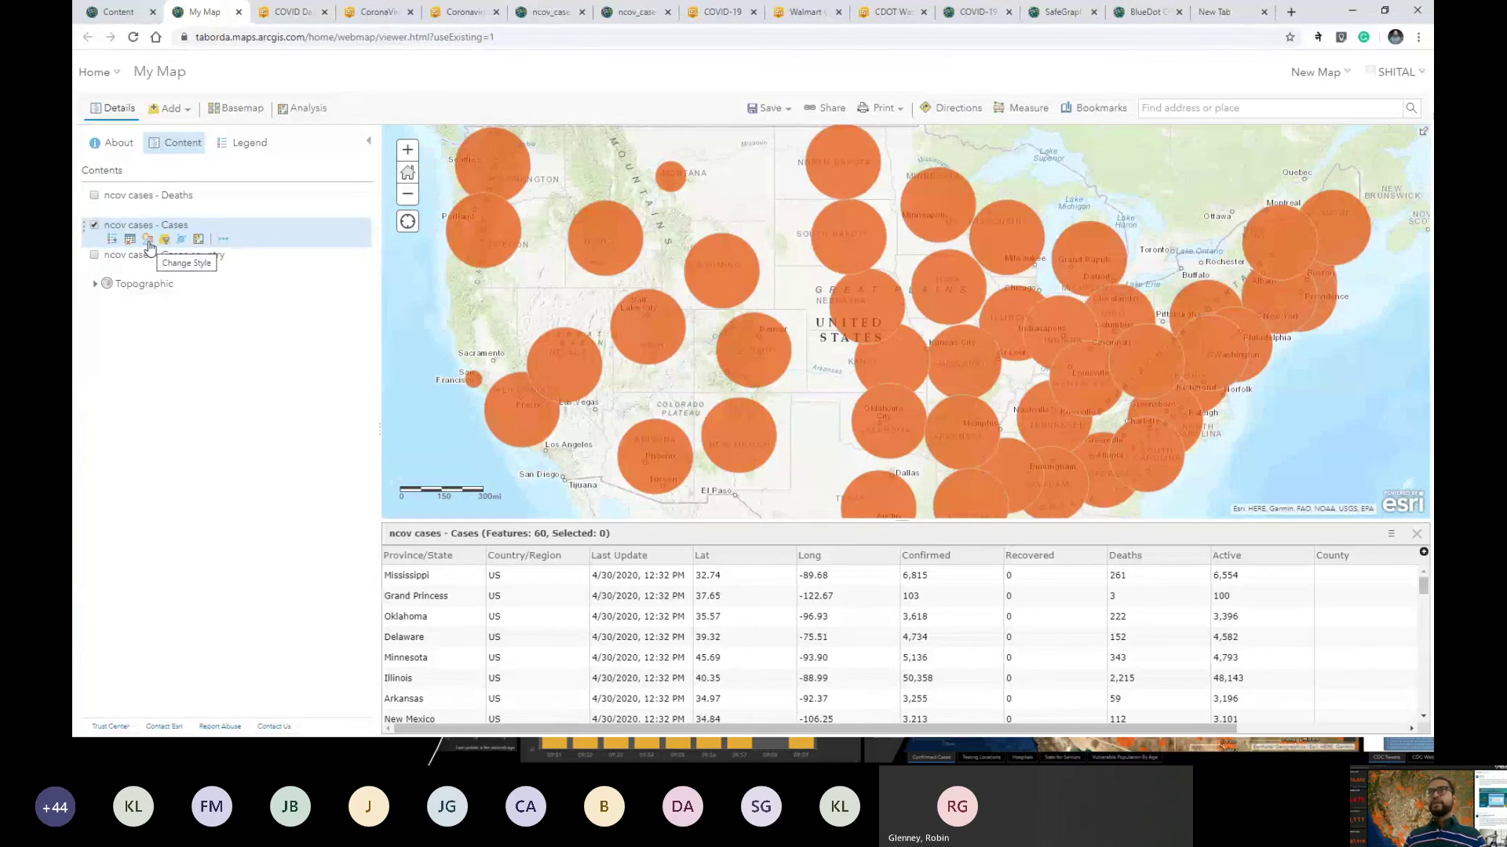
Step: Set the maximum size of the Cases layer's Confirmed symbols to 75 px and save the style
{"action": "left_click", "coordinate": [150, 241]}
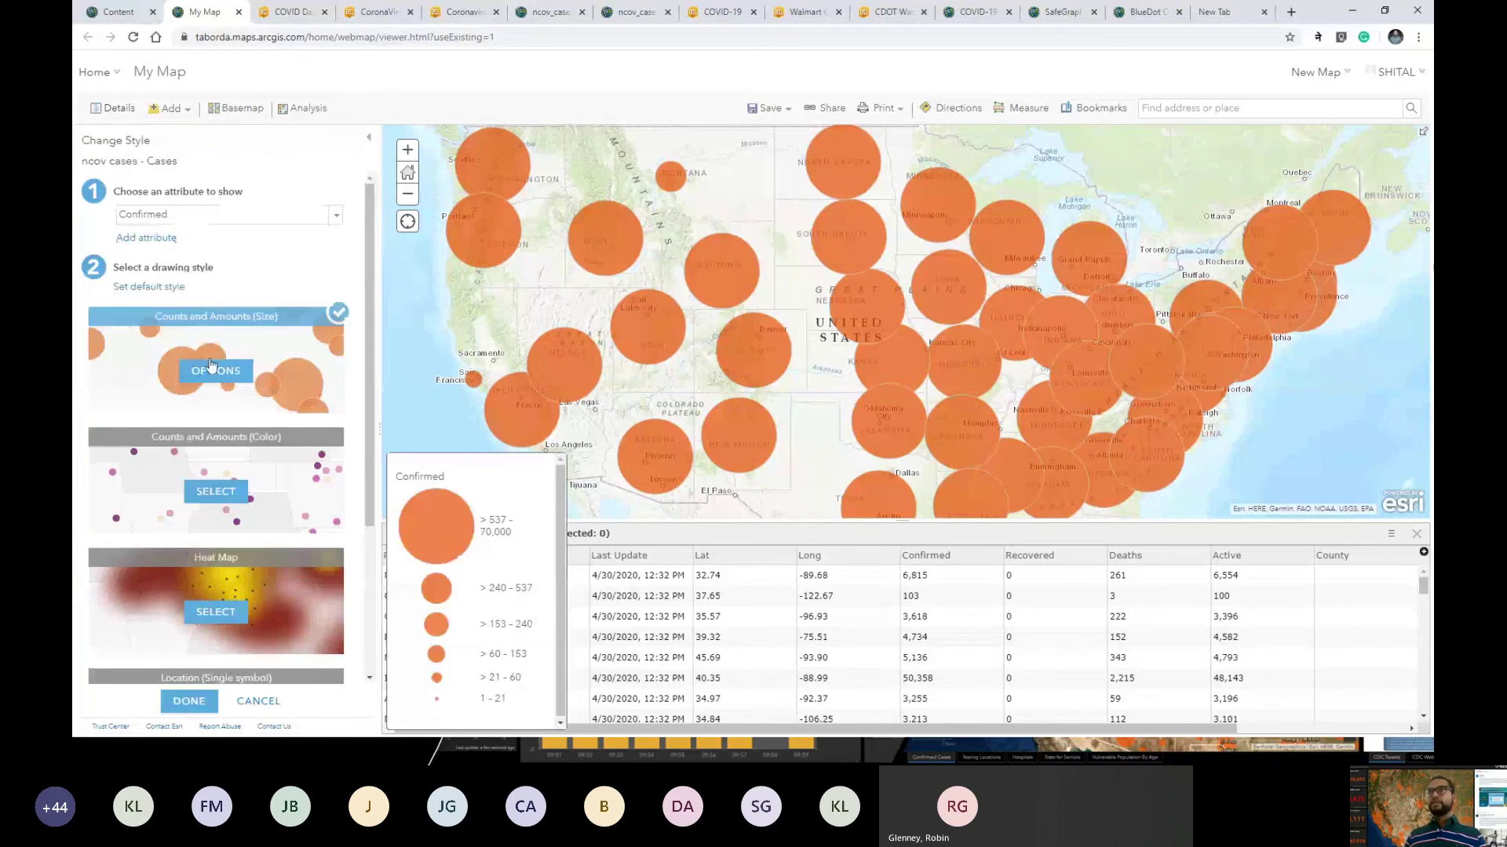
{"action": "left_click", "coordinate": [211, 367]}
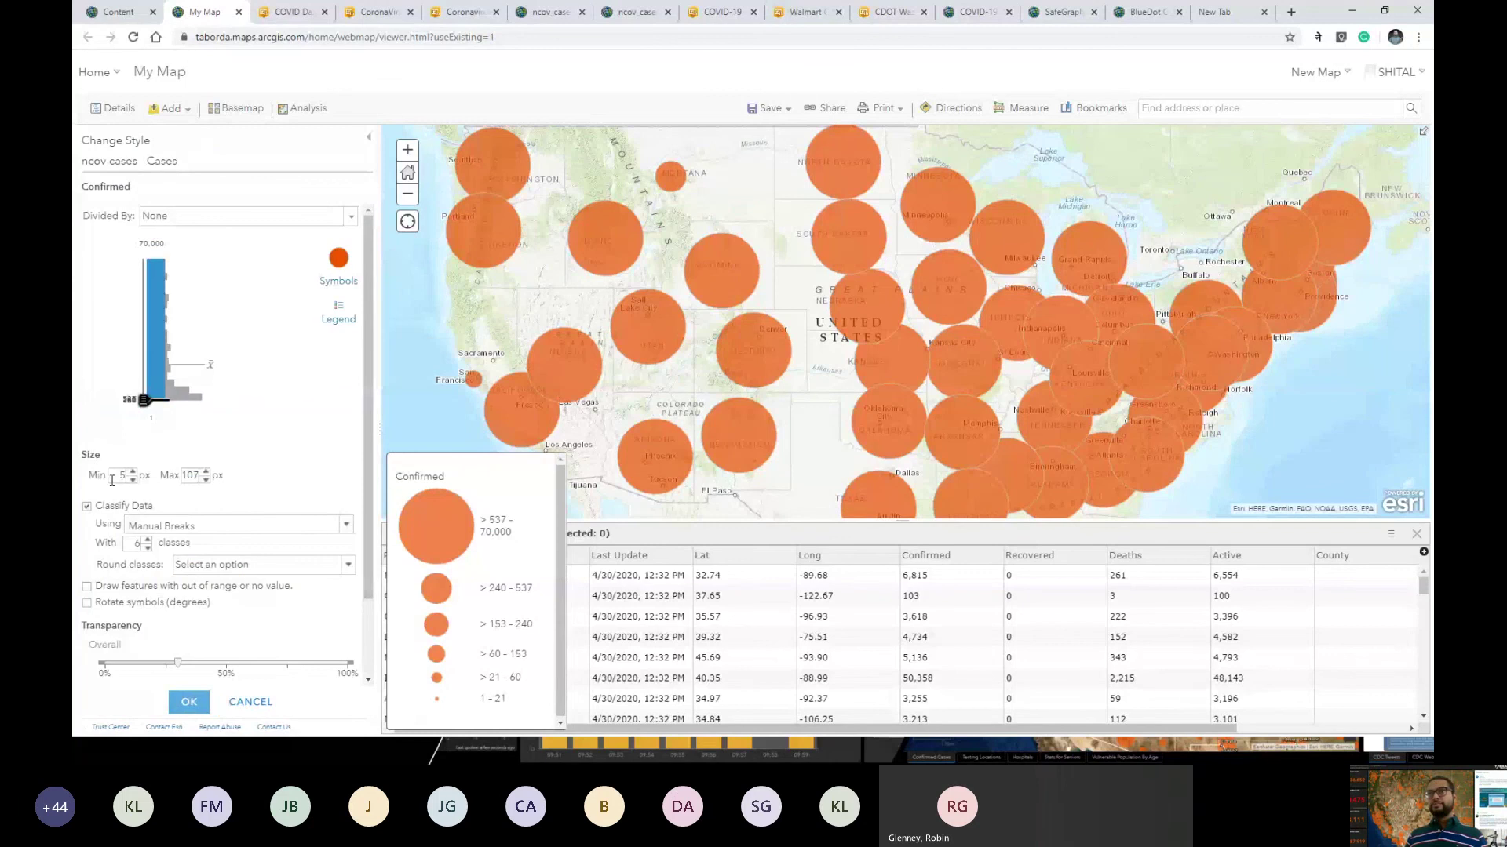
{"action": "double_click", "coordinate": [197, 475]}
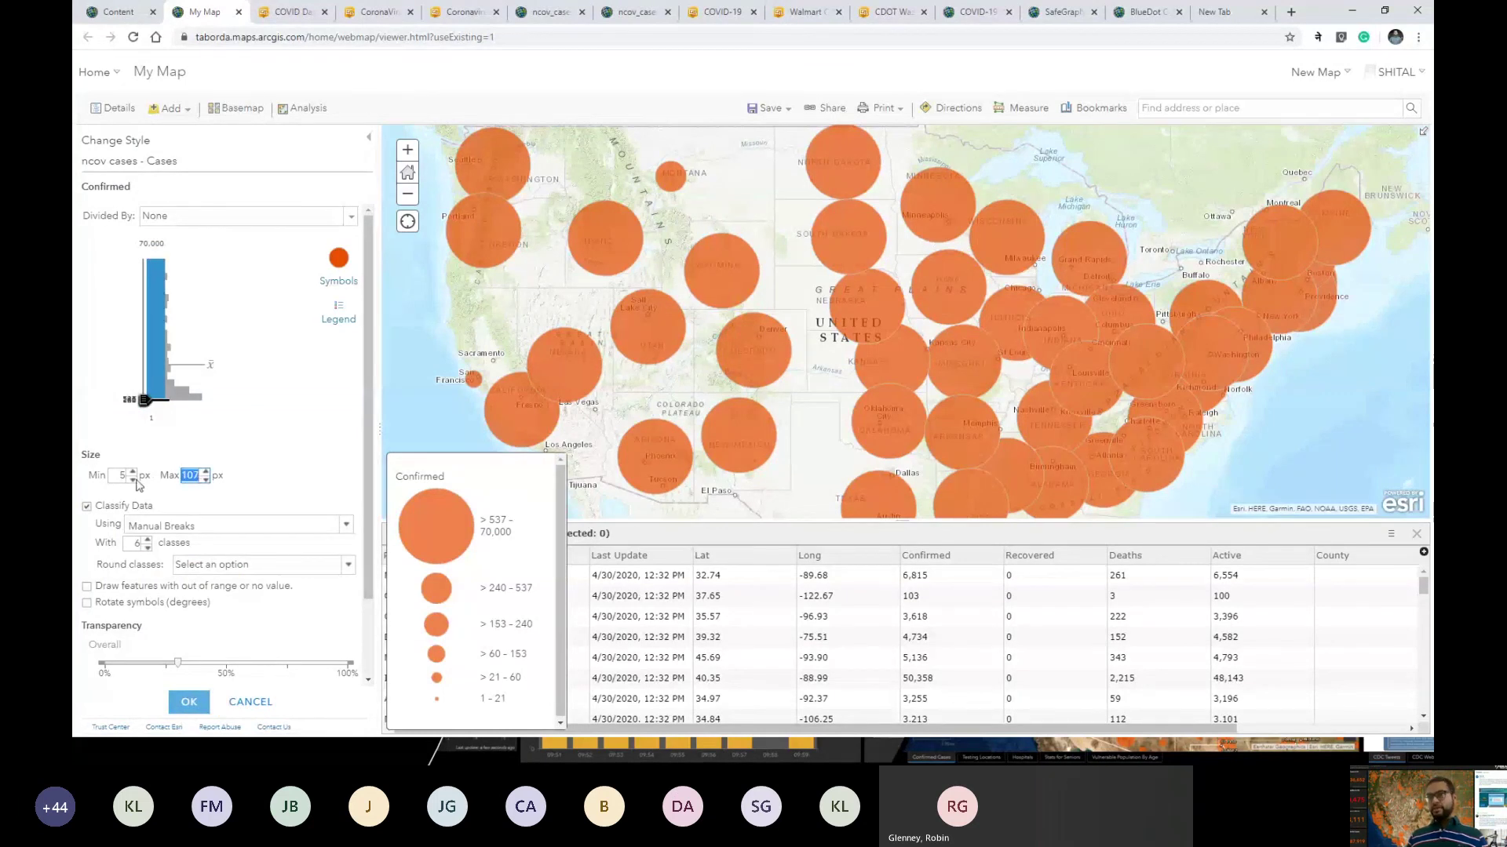
{"action": "type", "text": "0"}
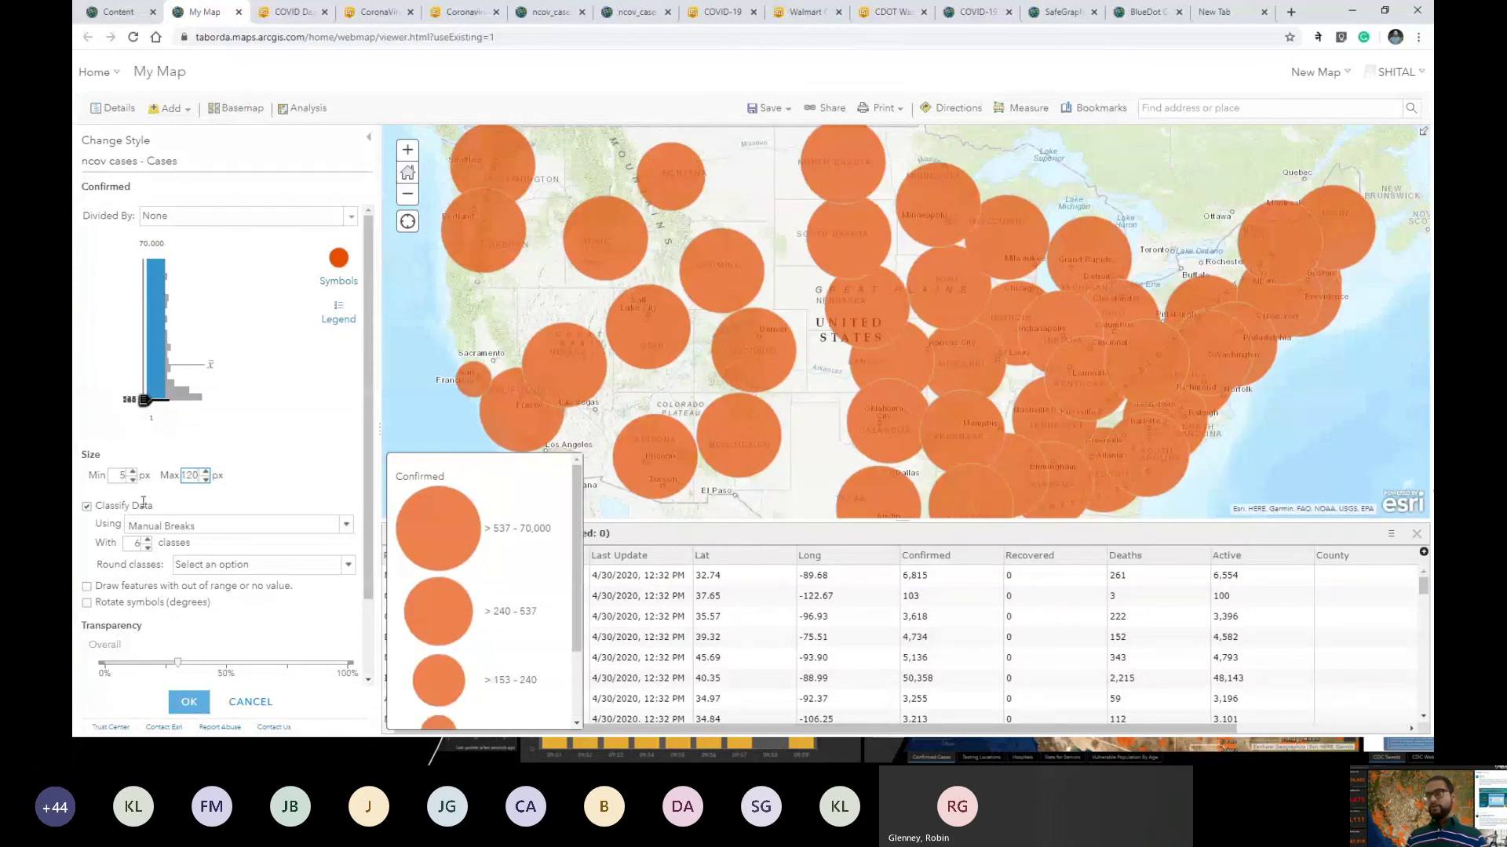
{"action": "double_click", "coordinate": [188, 476]}
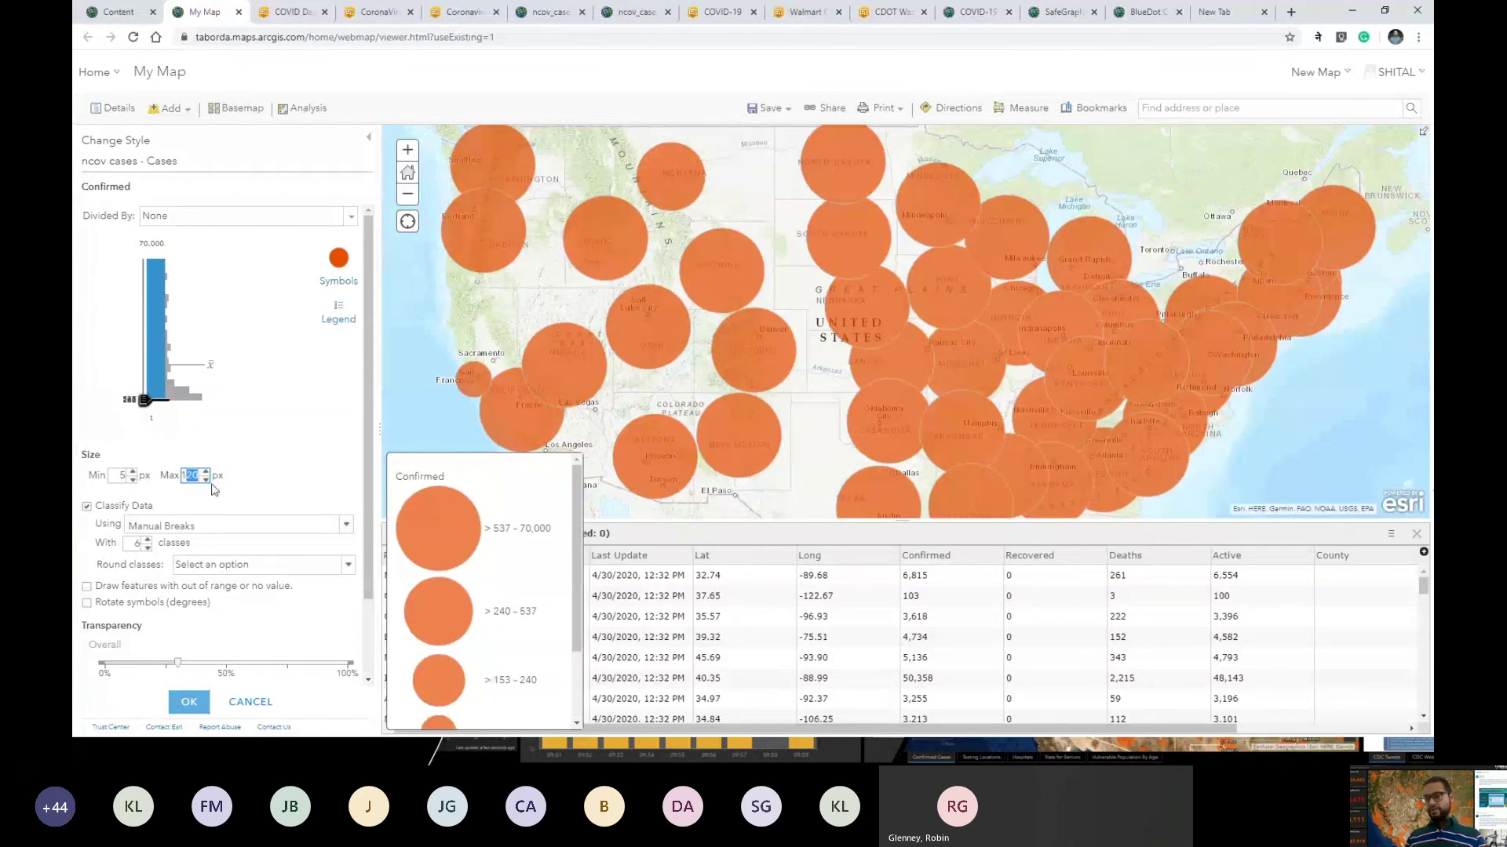
{"action": "key", "text": "BackSpace"}
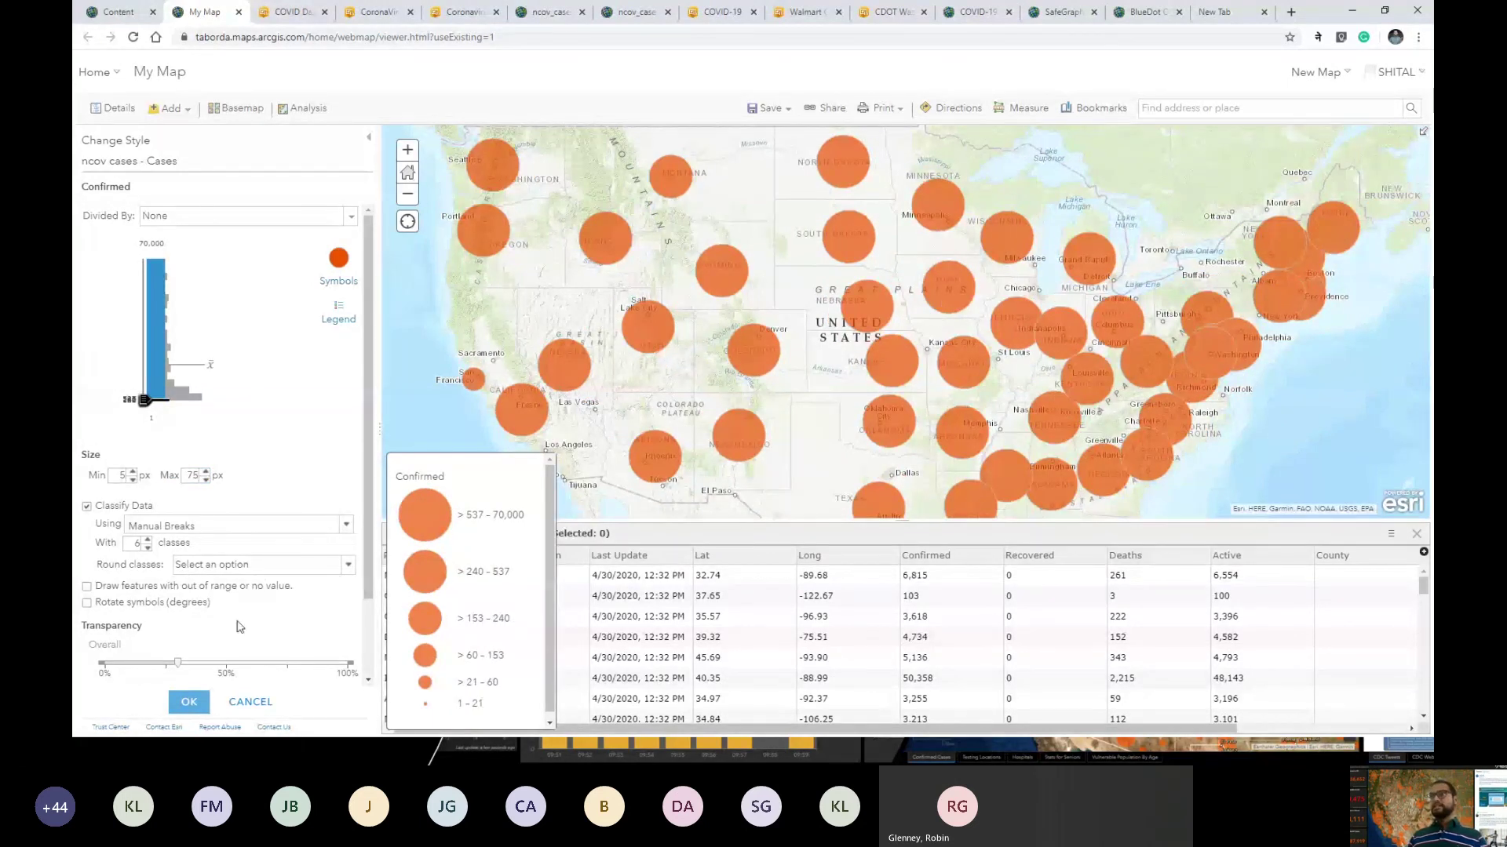
{"action": "left_click", "coordinate": [191, 705]}
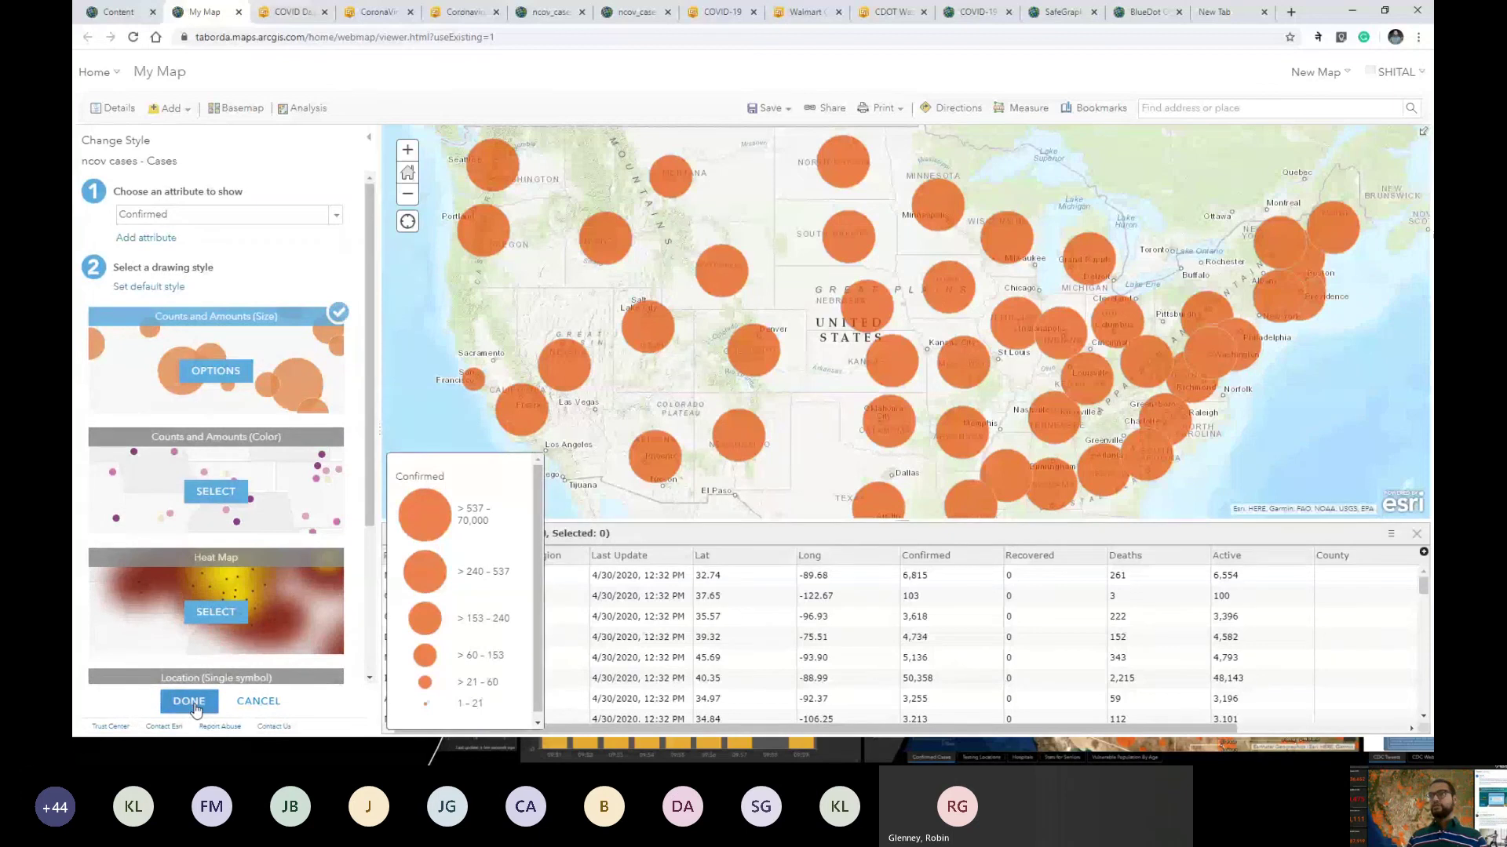
{"action": "left_click", "coordinate": [189, 701]}
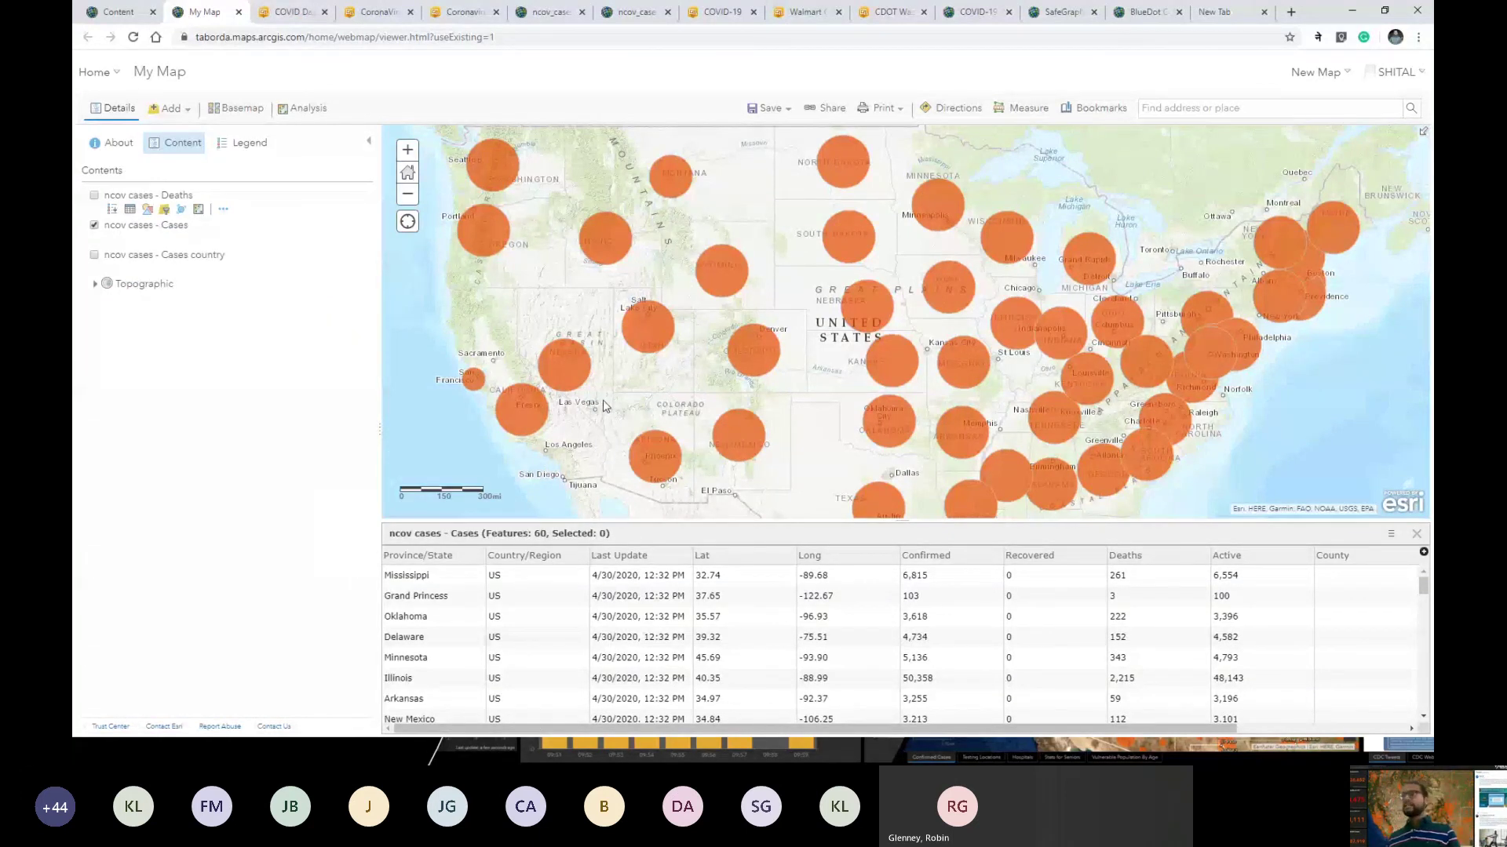
Step: Inspect the pop-up of the Nebraska case symbol and close it
{"action": "left_click_drag", "start_coordinate": [605, 406], "coordinate": [667, 416]}
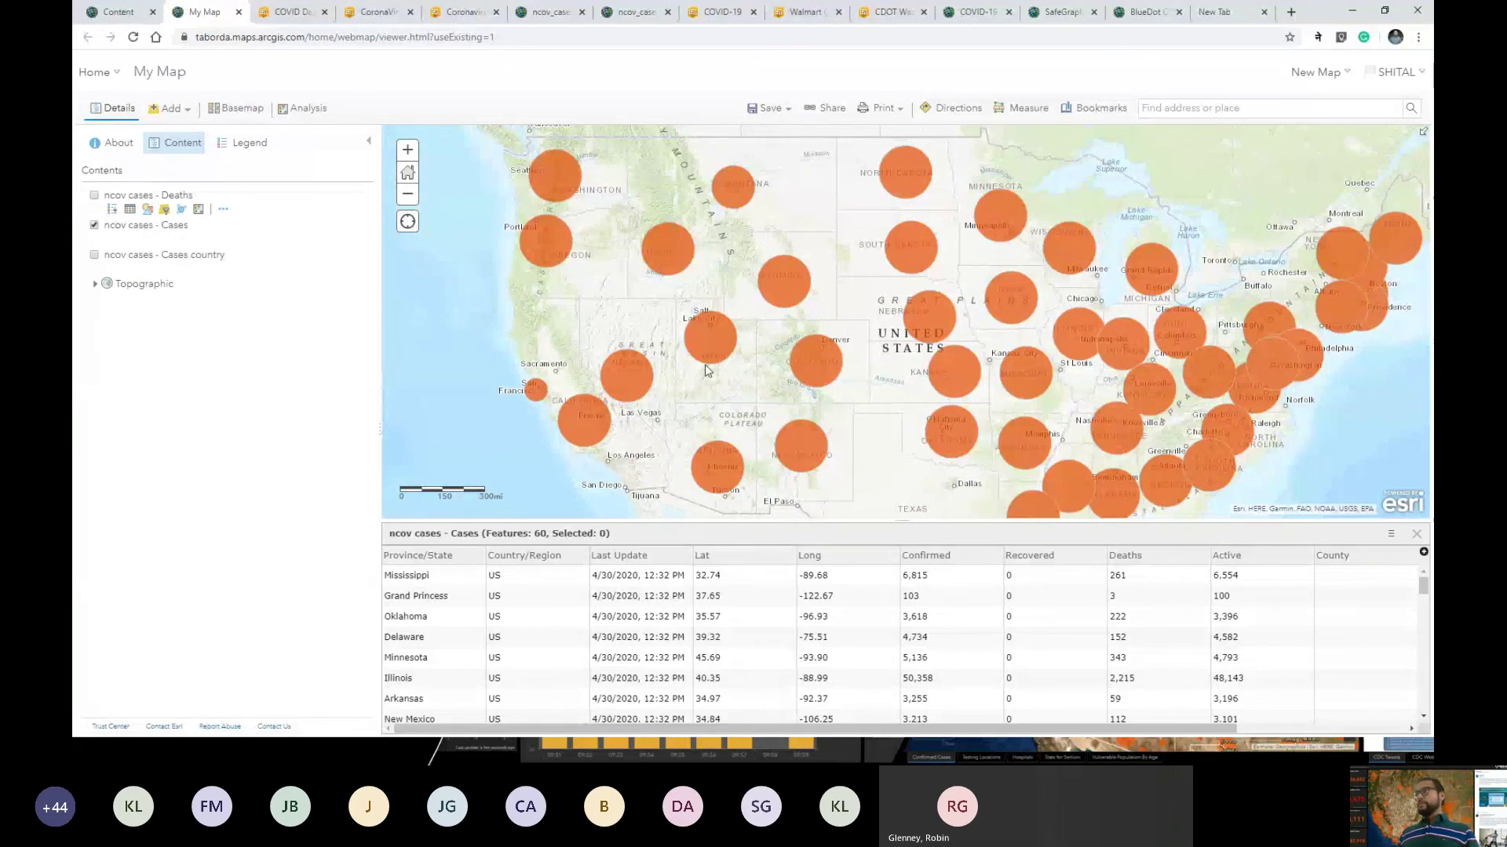
{"action": "left_click_drag", "start_coordinate": [854, 293], "coordinate": [816, 304]}
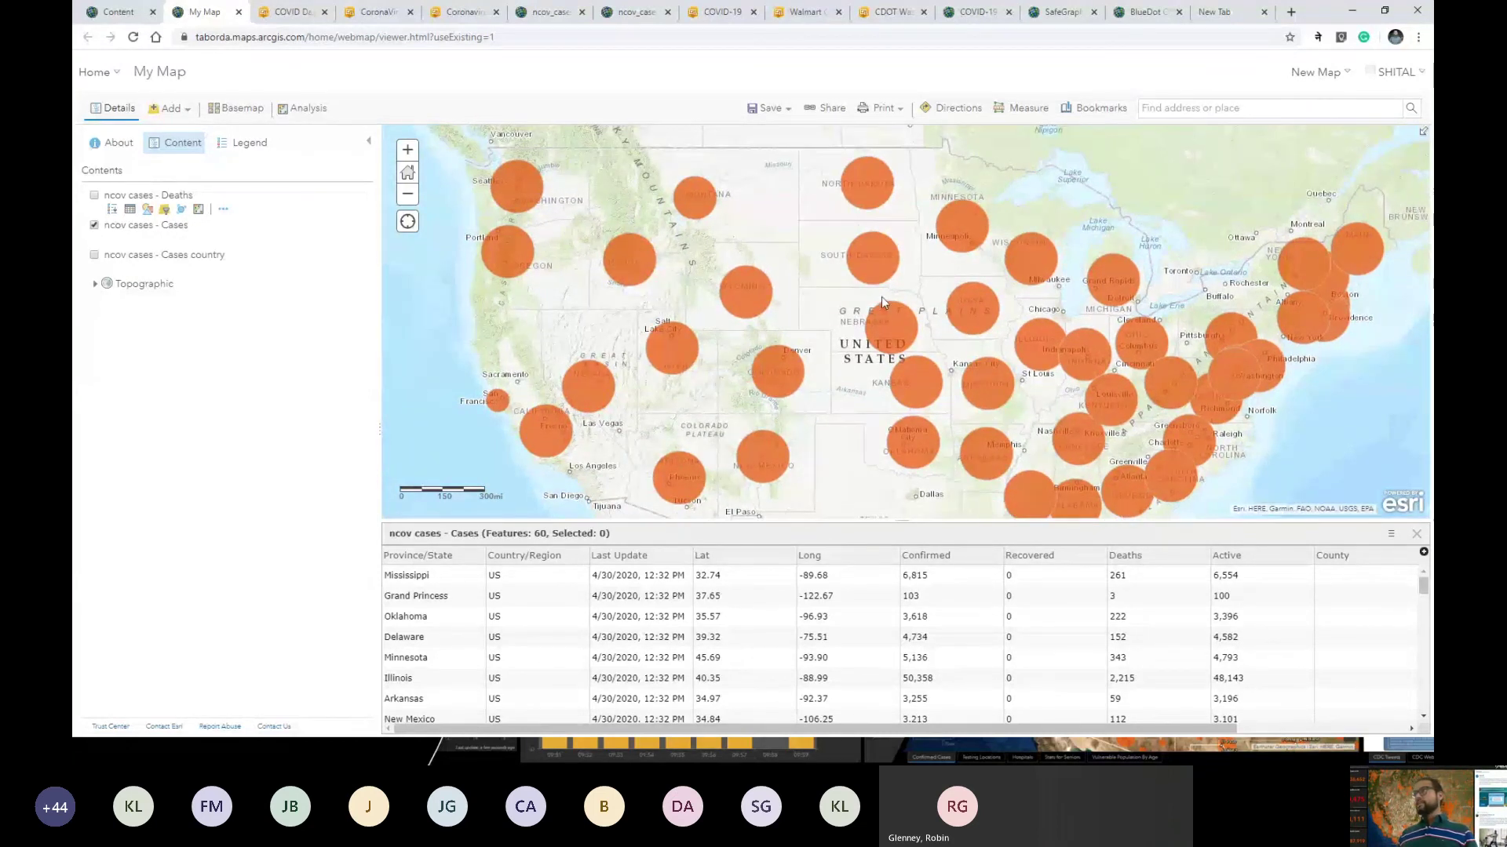
{"action": "left_click", "coordinate": [893, 324]}
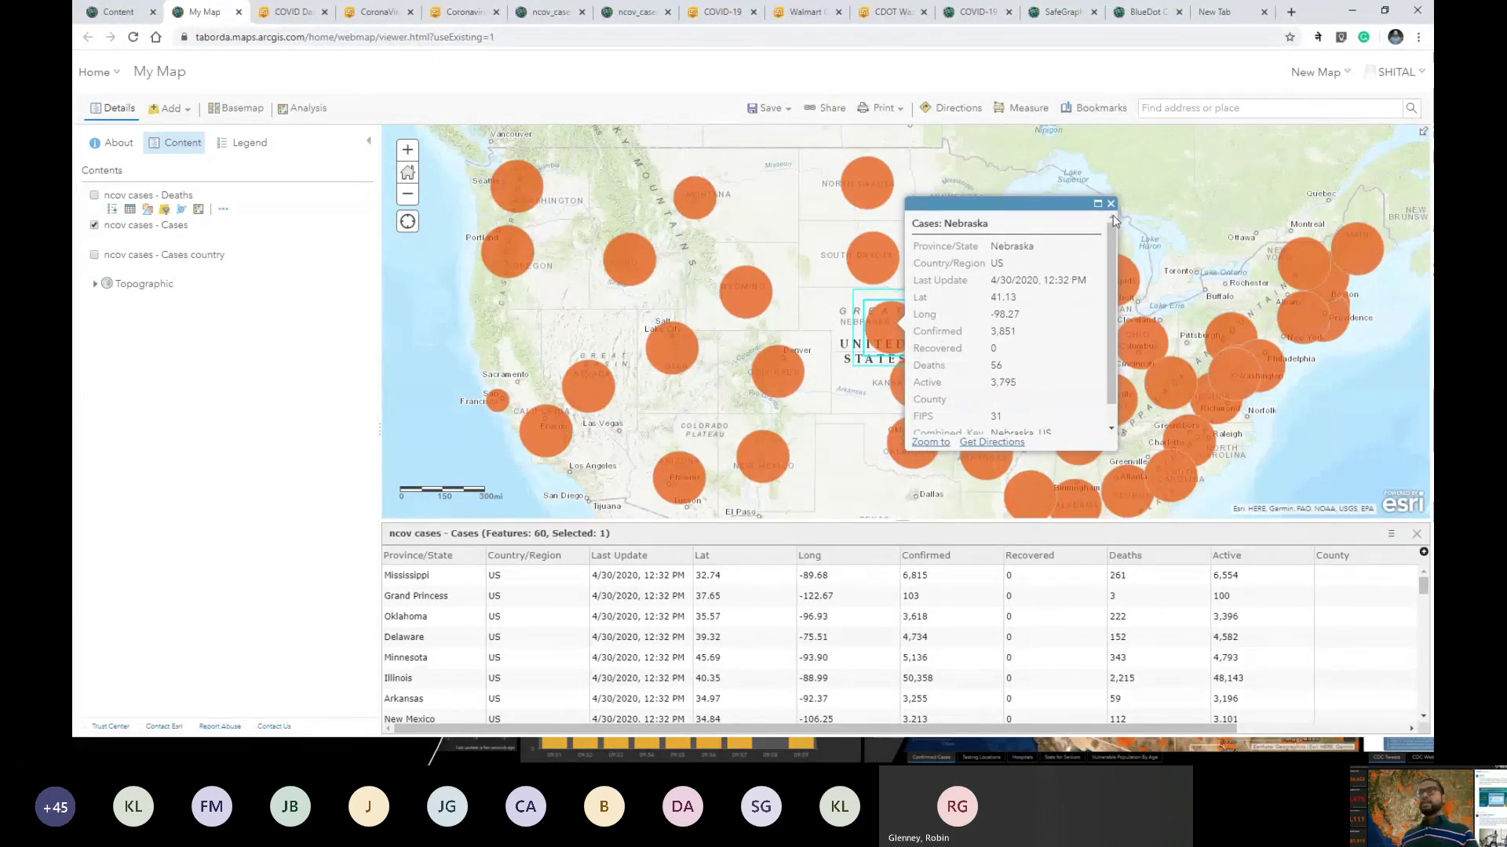
Step: Configure the Cases layer's pop-up to hide the Lat, Long, FIPS and Combined_Key fields
{"action": "left_click", "coordinate": [225, 228]}
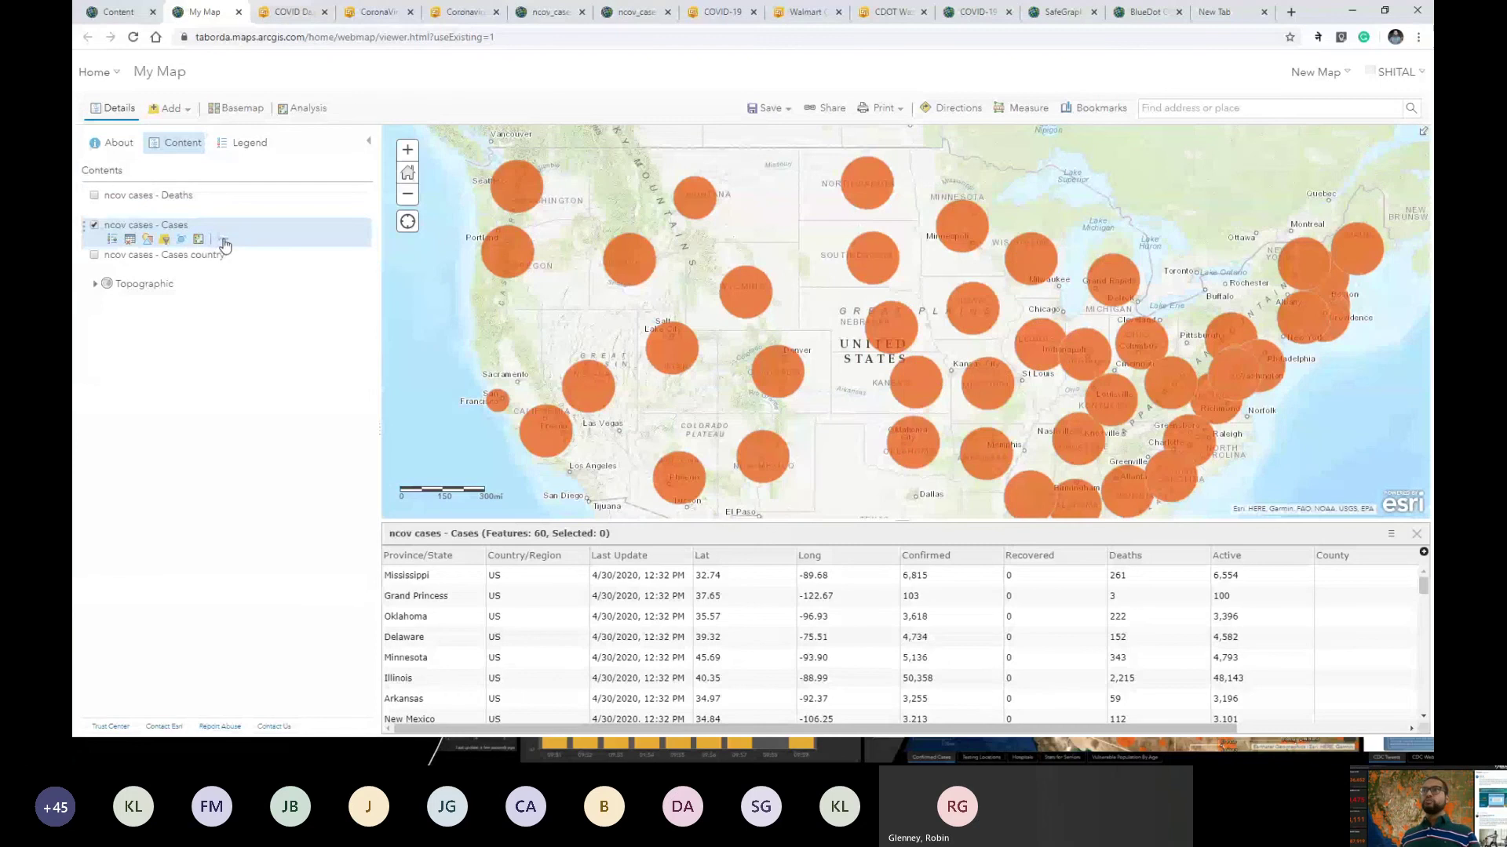
{"action": "left_click", "coordinate": [223, 241]}
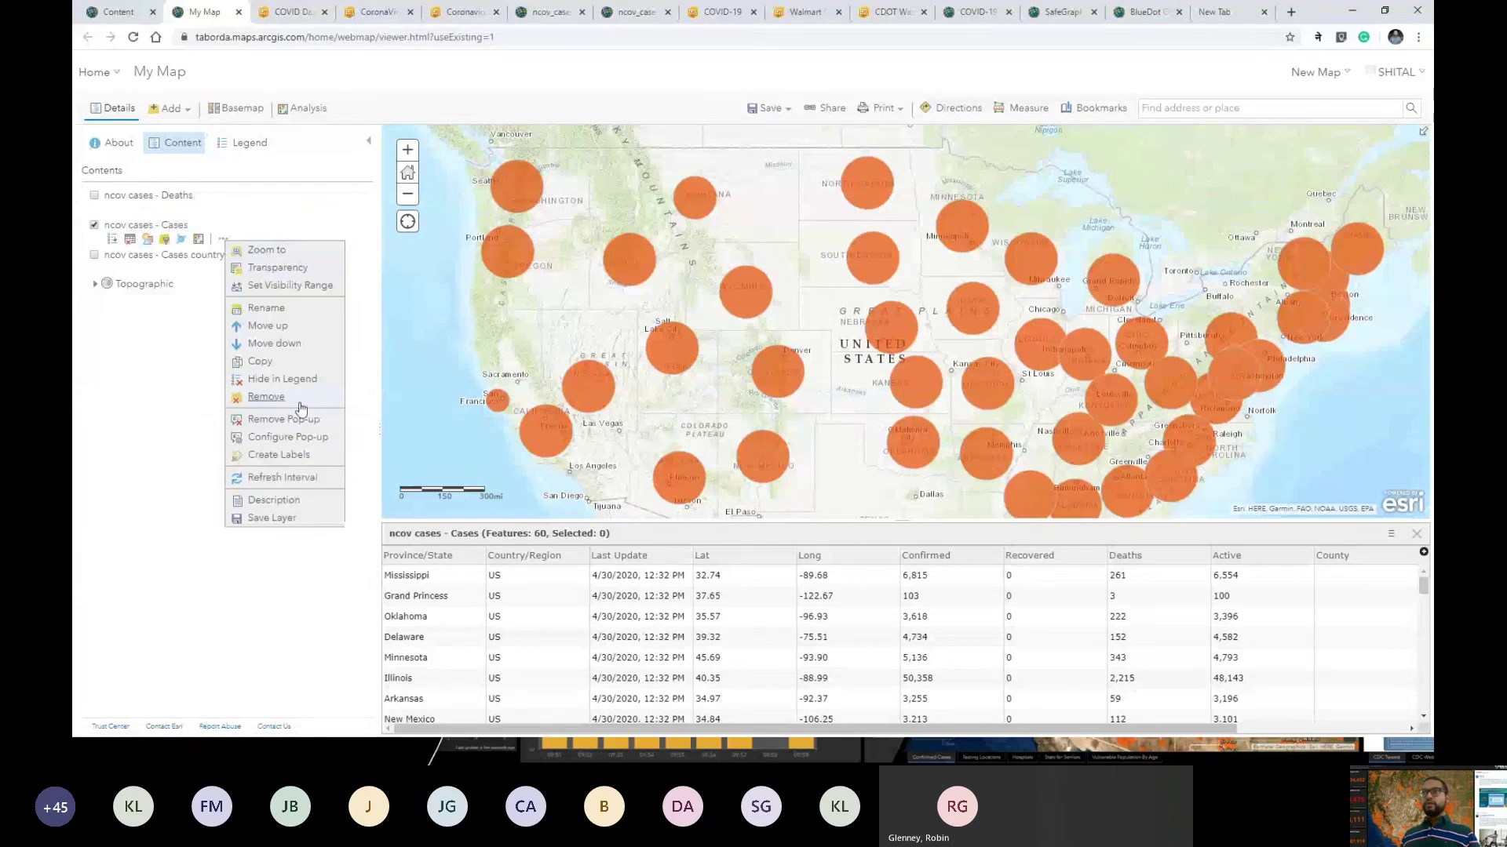
{"action": "left_click", "coordinate": [307, 442]}
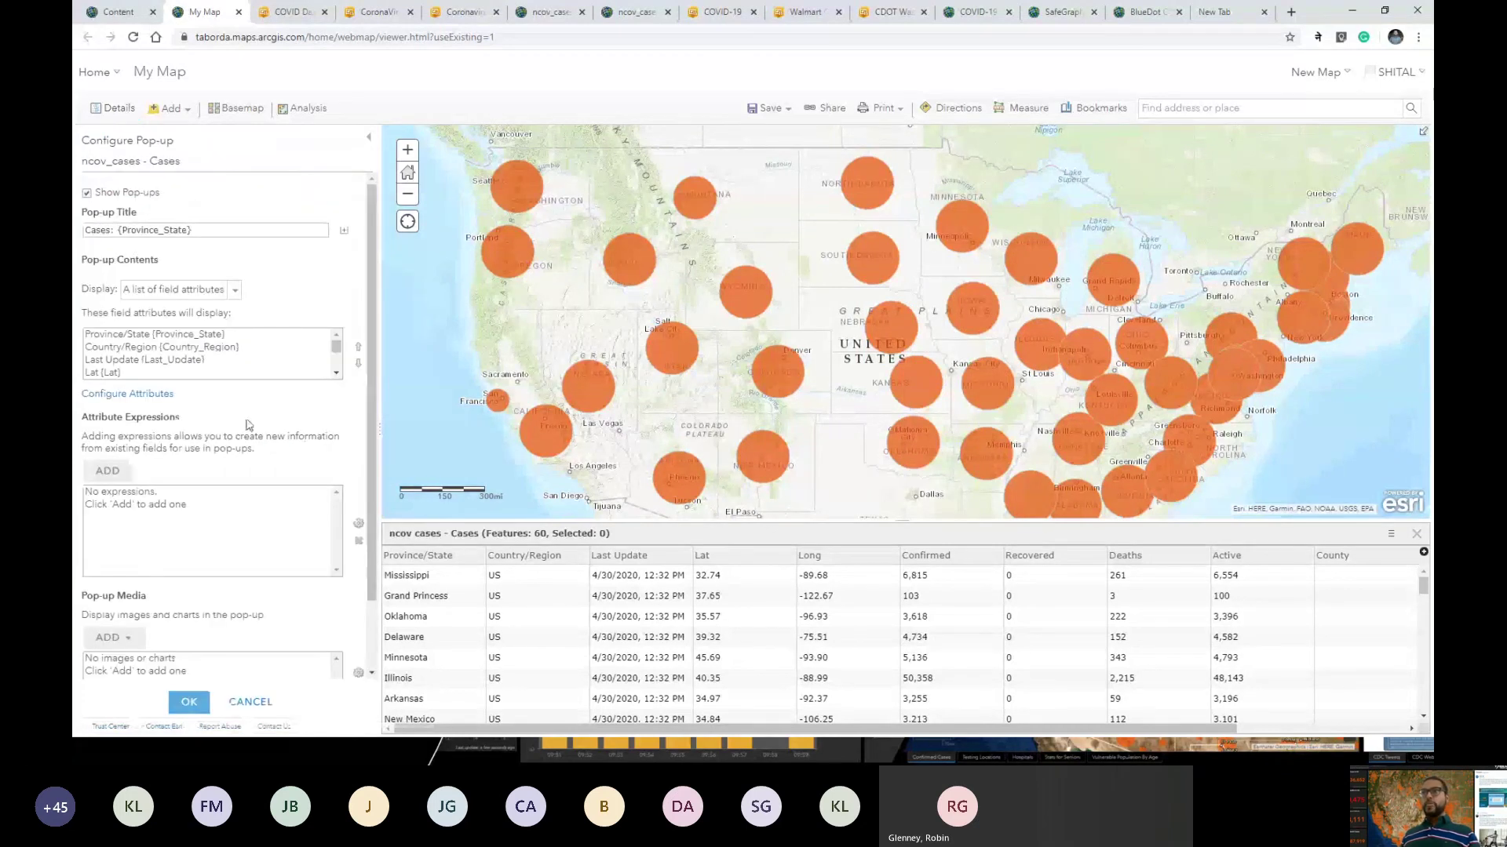
{"action": "left_click", "coordinate": [135, 396]}
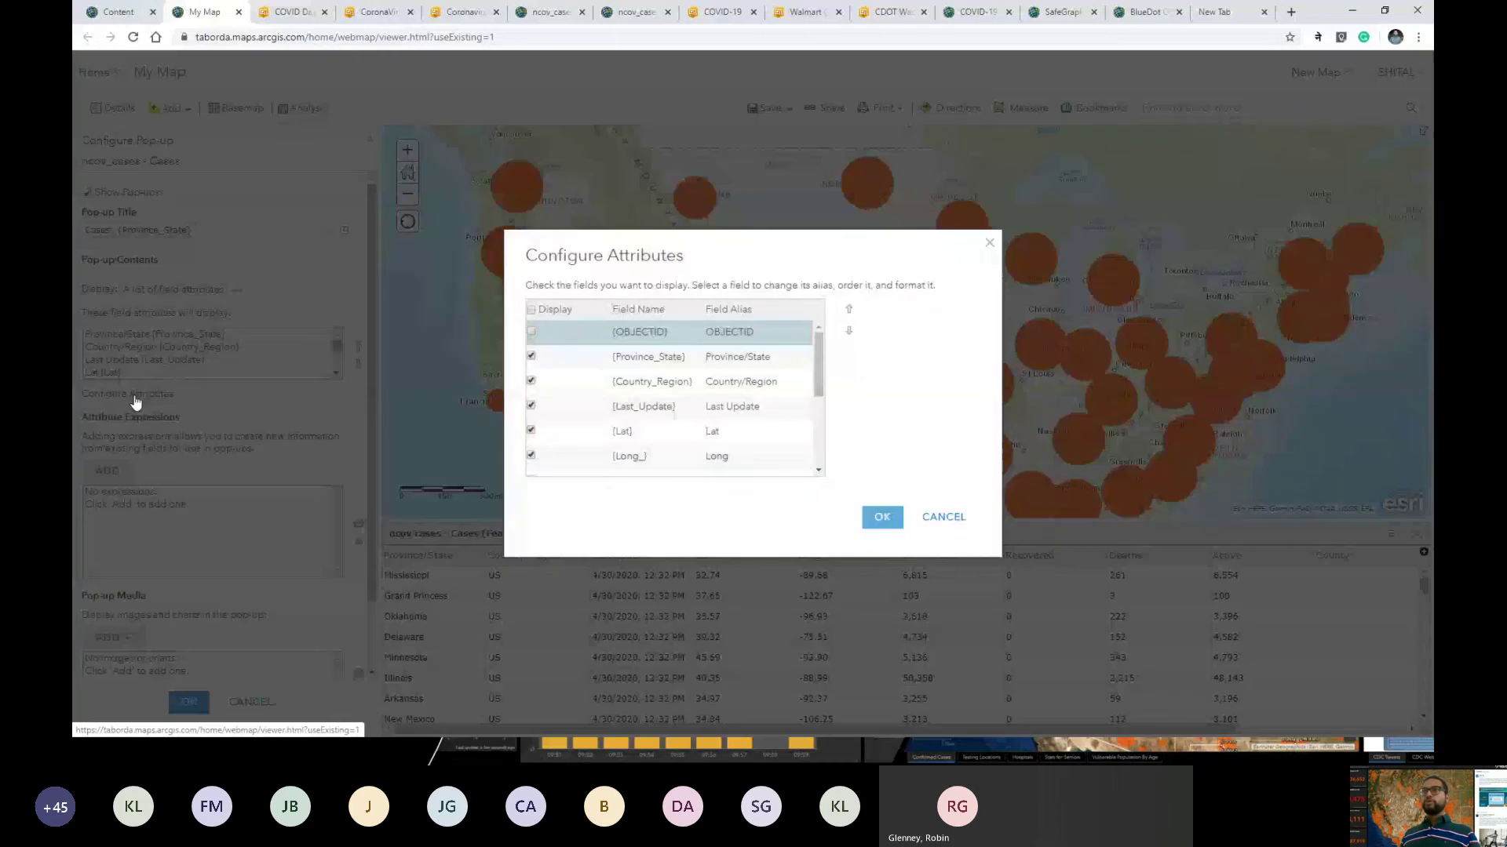
{"action": "left_click", "coordinate": [531, 431]}
{"action": "scroll", "coordinate": [533, 439], "scroll_direction": "down", "scroll_amount": 3}
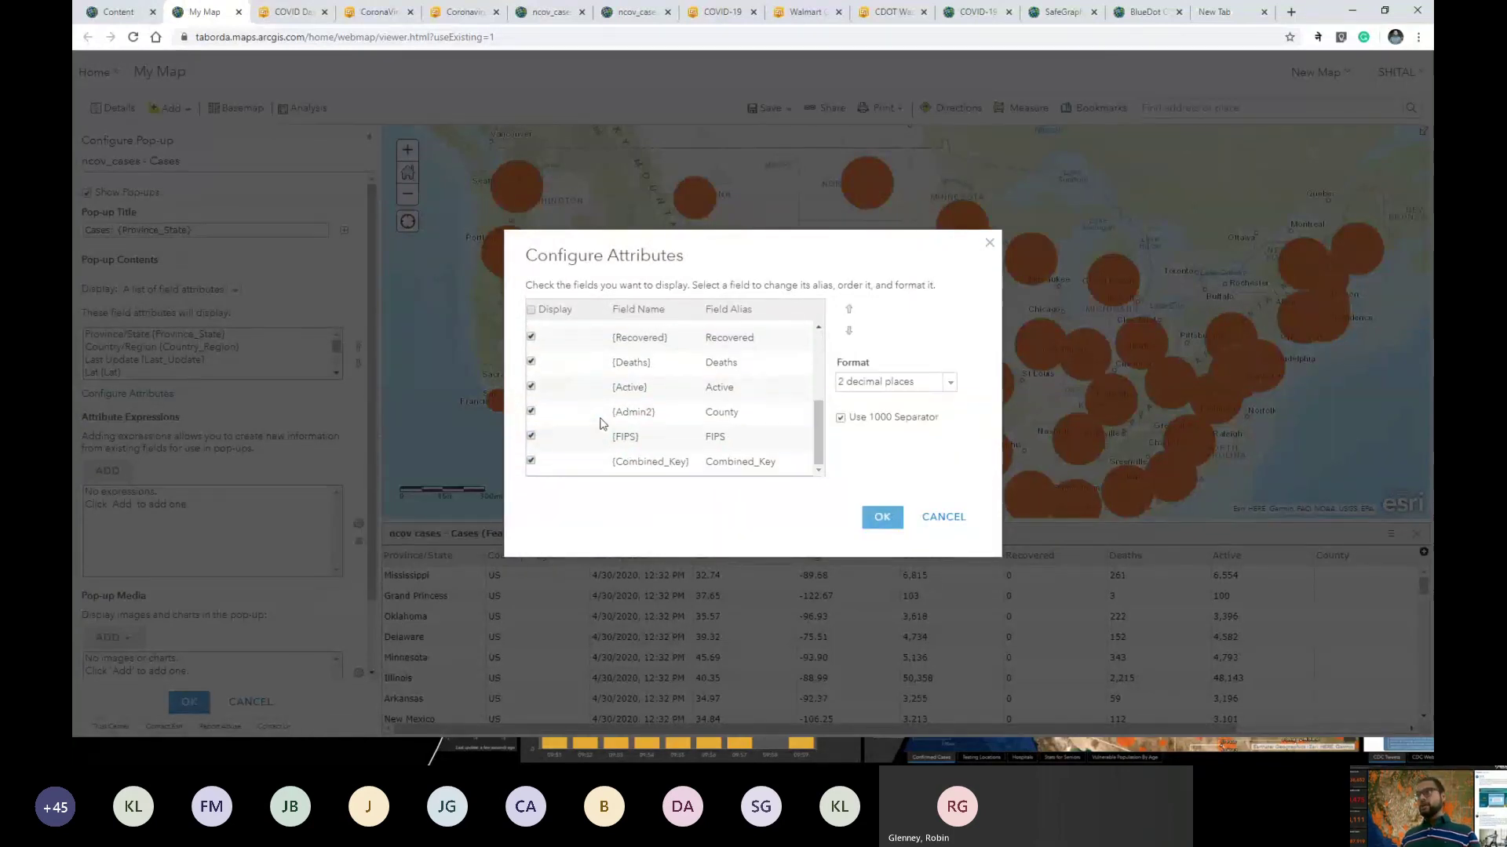
{"action": "left_click", "coordinate": [532, 437]}
{"action": "left_click", "coordinate": [531, 461]}
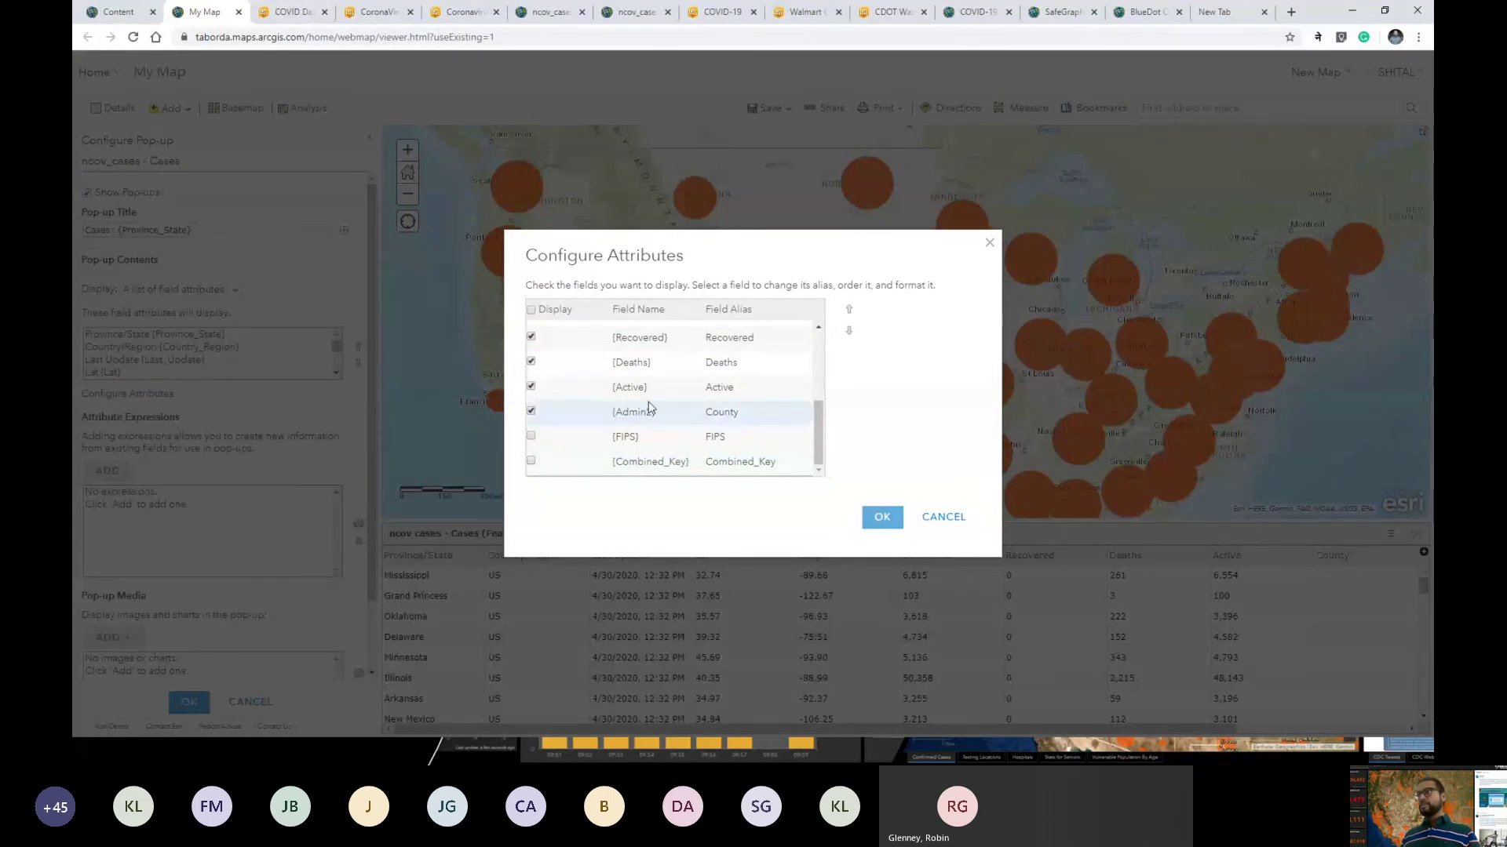
{"action": "left_click", "coordinate": [881, 516]}
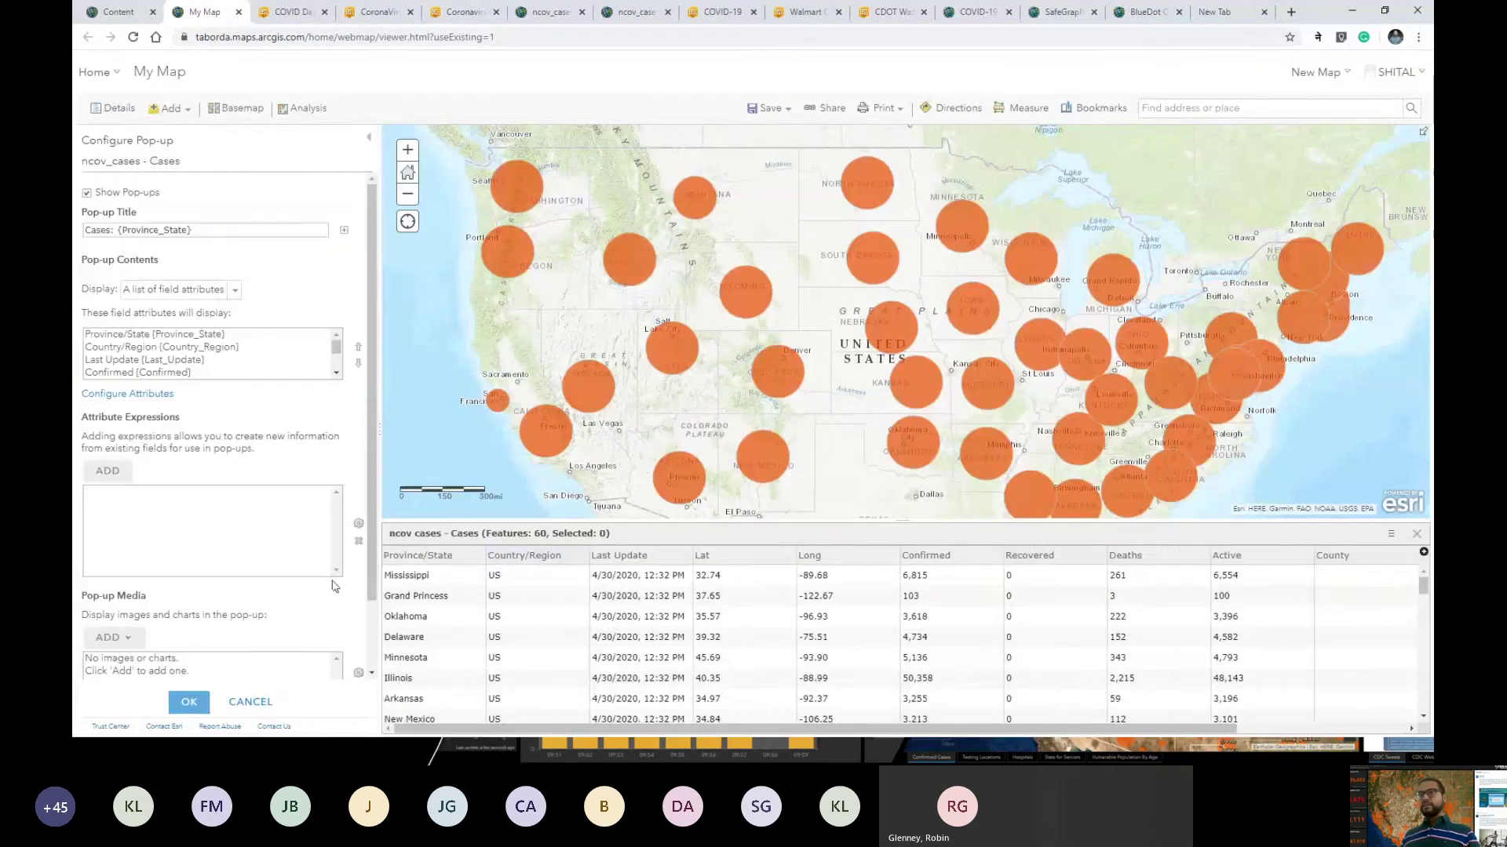
{"action": "left_click", "coordinate": [188, 701]}
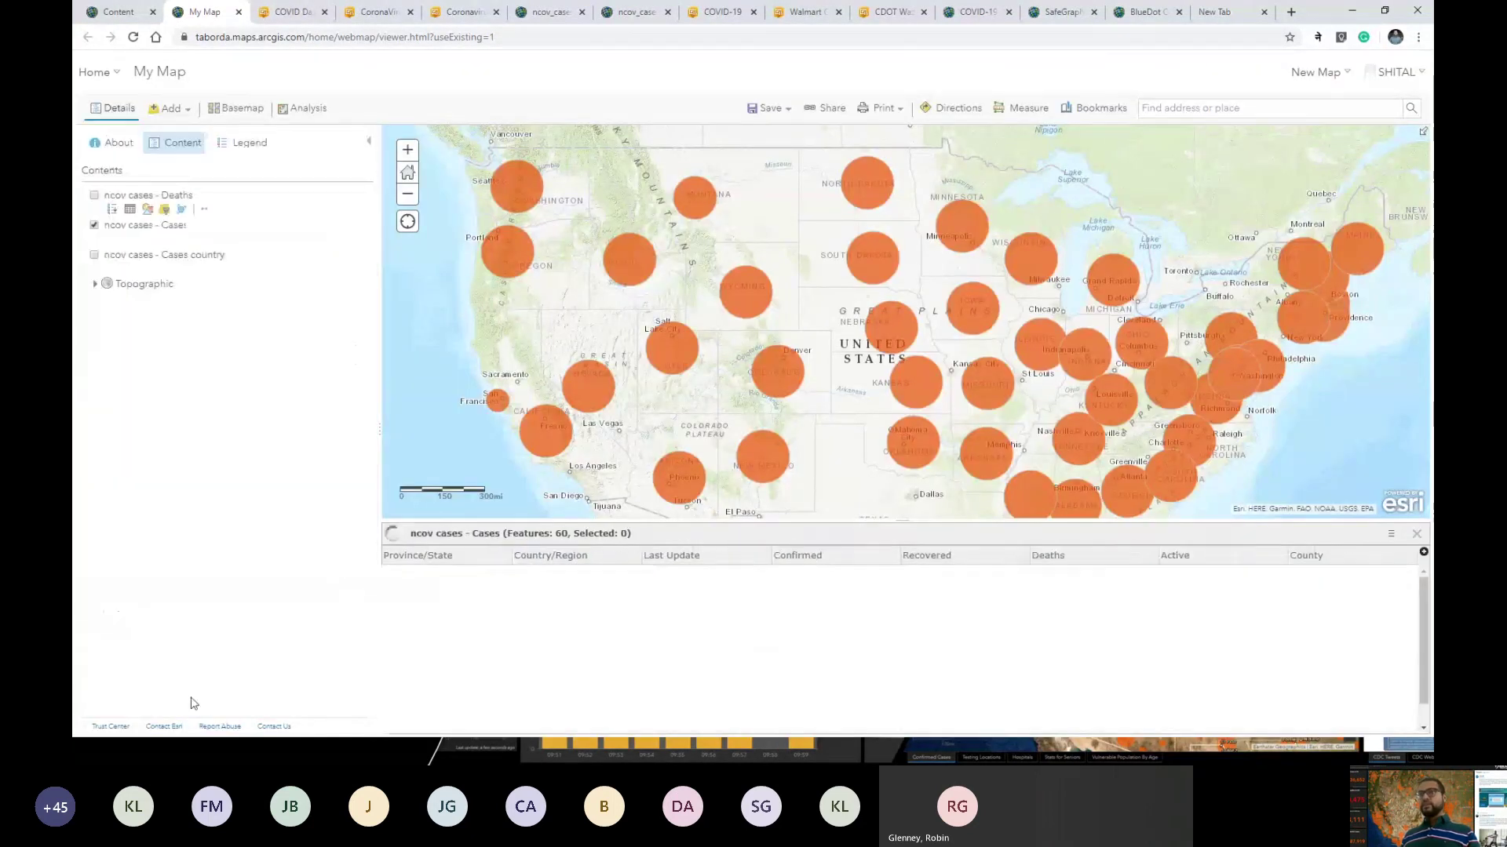
Step: Check the reconfigured pop-up on the Utah case symbol and close it
{"action": "left_click", "coordinate": [676, 348]}
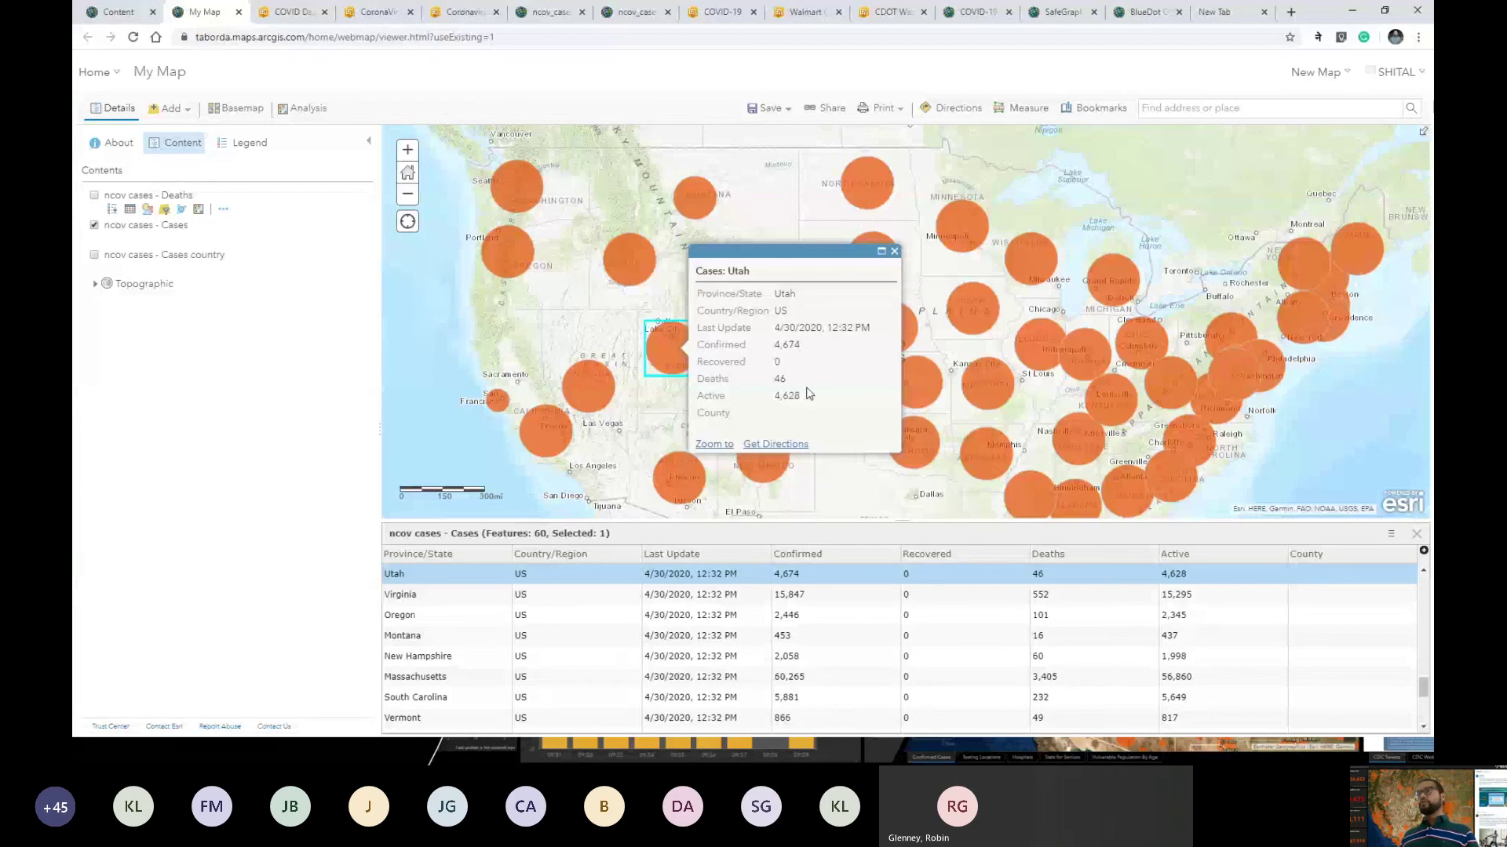
{"action": "left_click", "coordinate": [894, 251]}
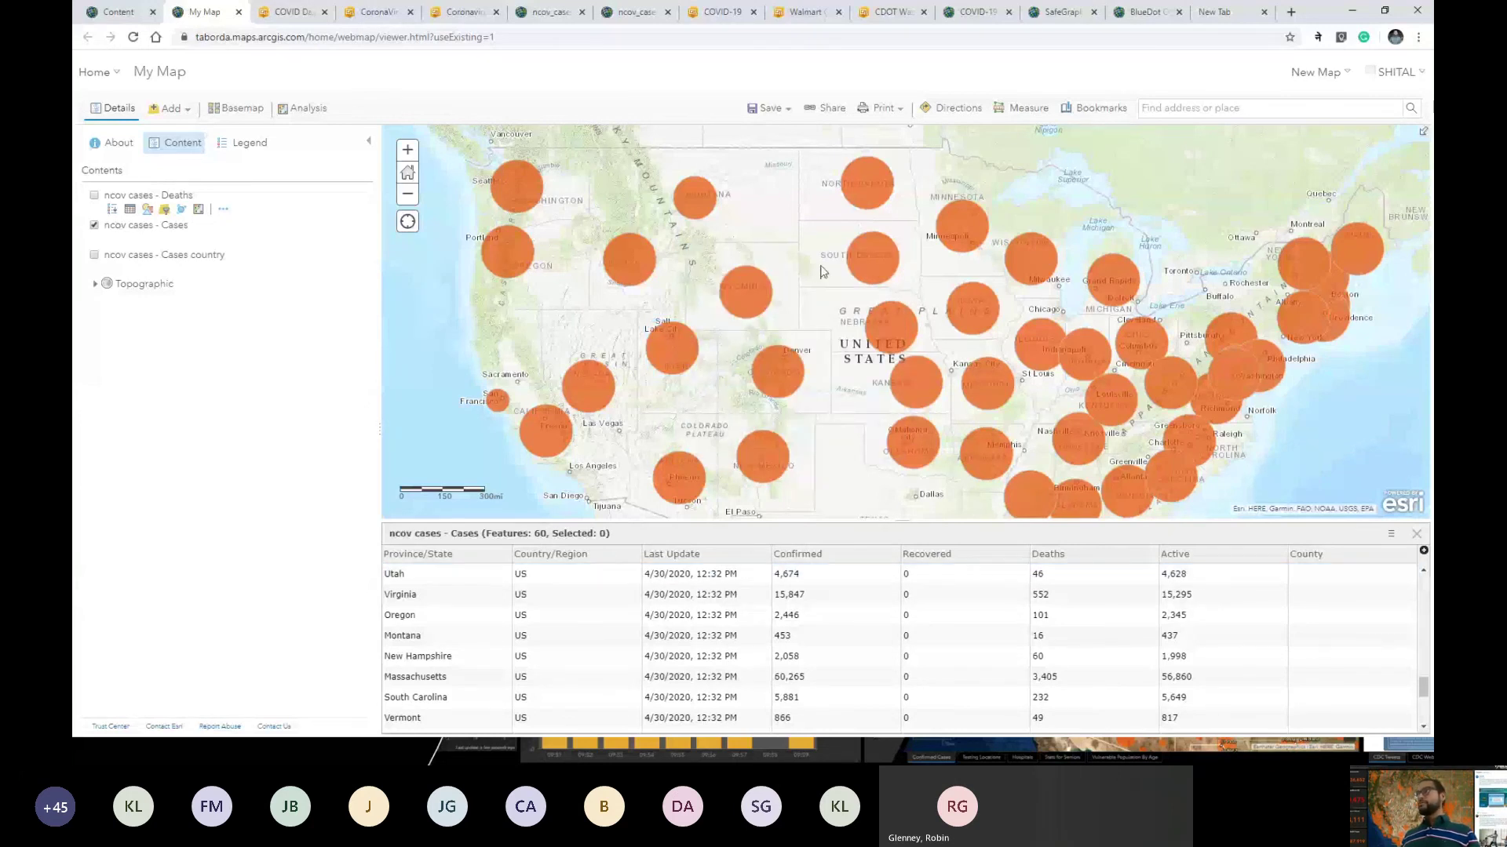
{"action": "left_click_drag", "start_coordinate": [825, 267], "coordinate": [838, 249]}
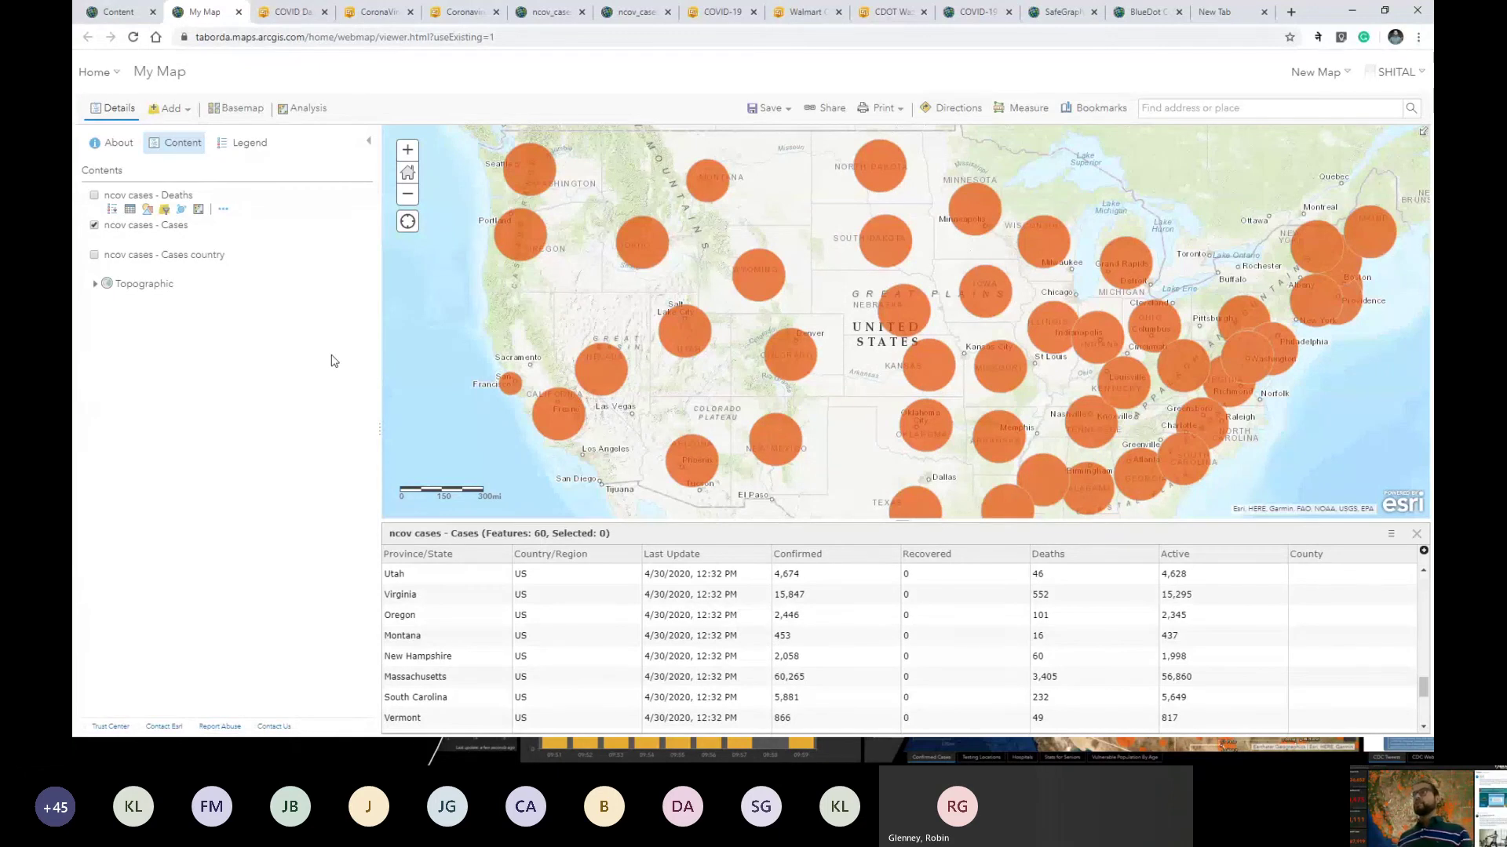
Step: Switch to the Johns Hopkins COVID-19 dashboard, restore its full layout and view the figures for the US
{"action": "left_click", "coordinate": [464, 12]}
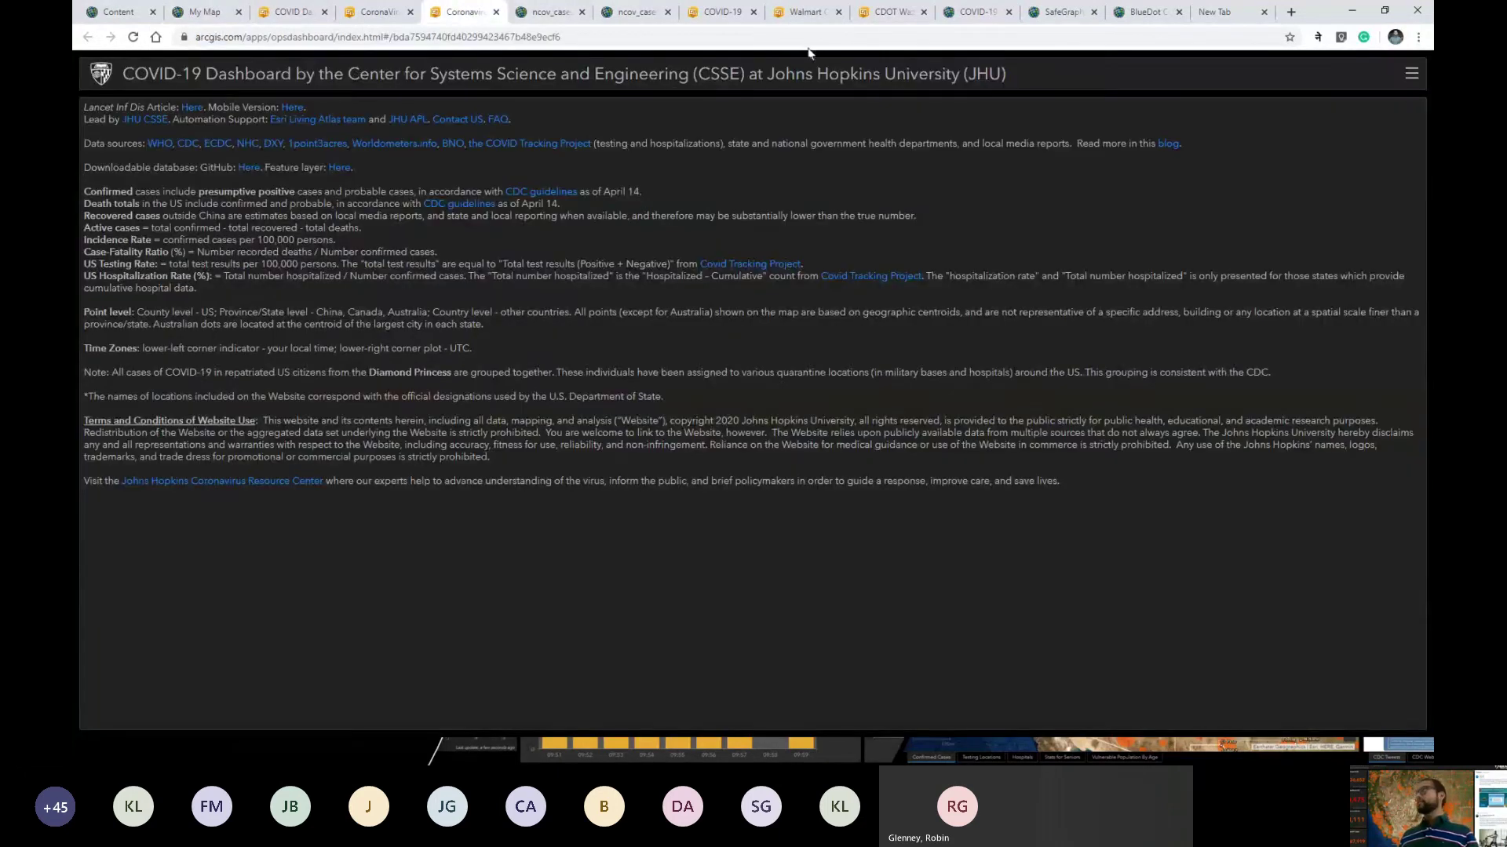
{"action": "left_click", "coordinate": [1420, 100]}
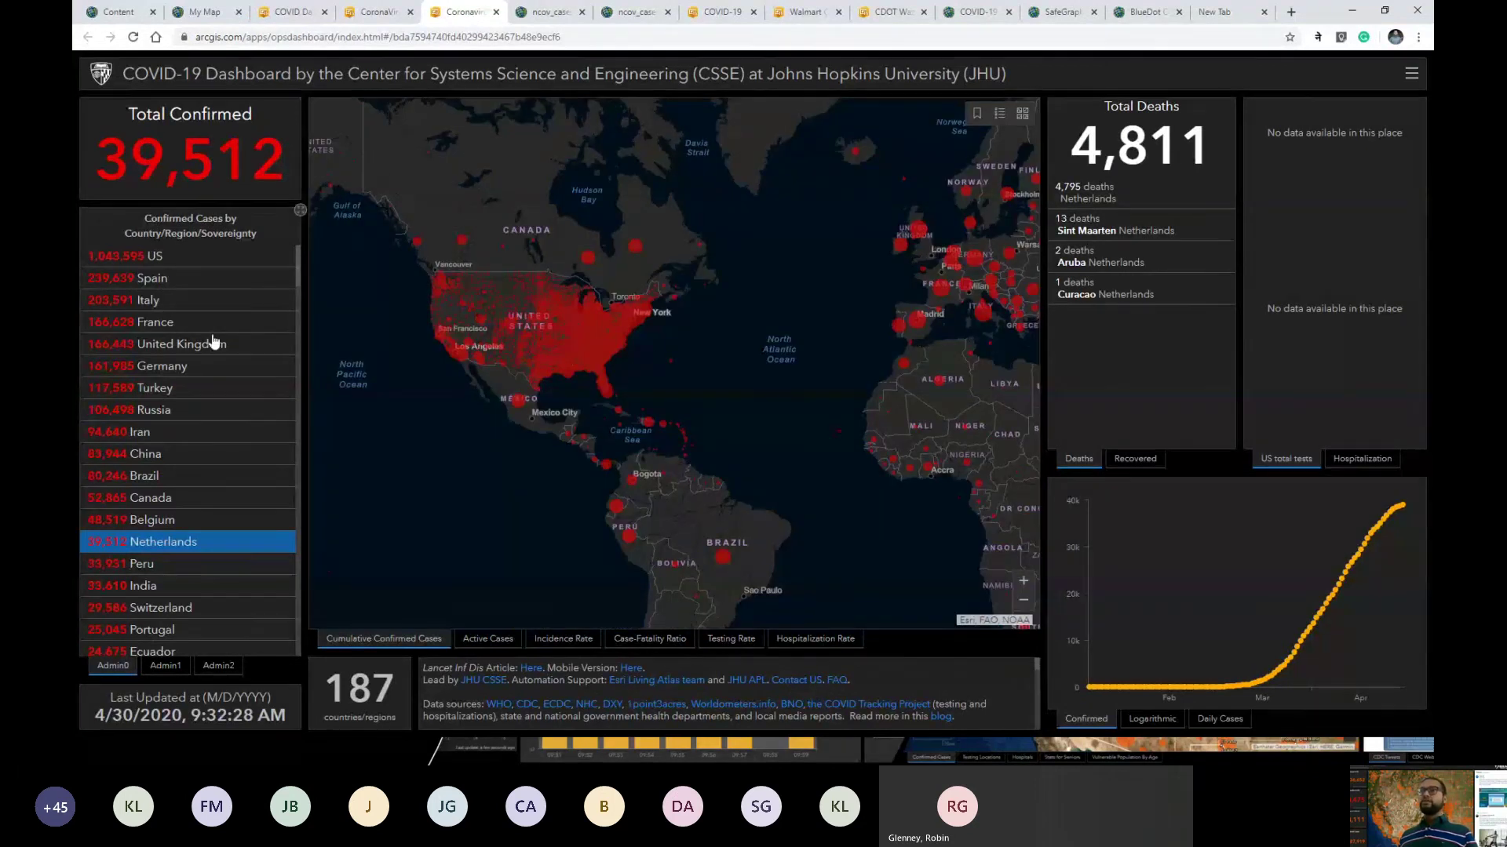
{"action": "left_click", "coordinate": [149, 266]}
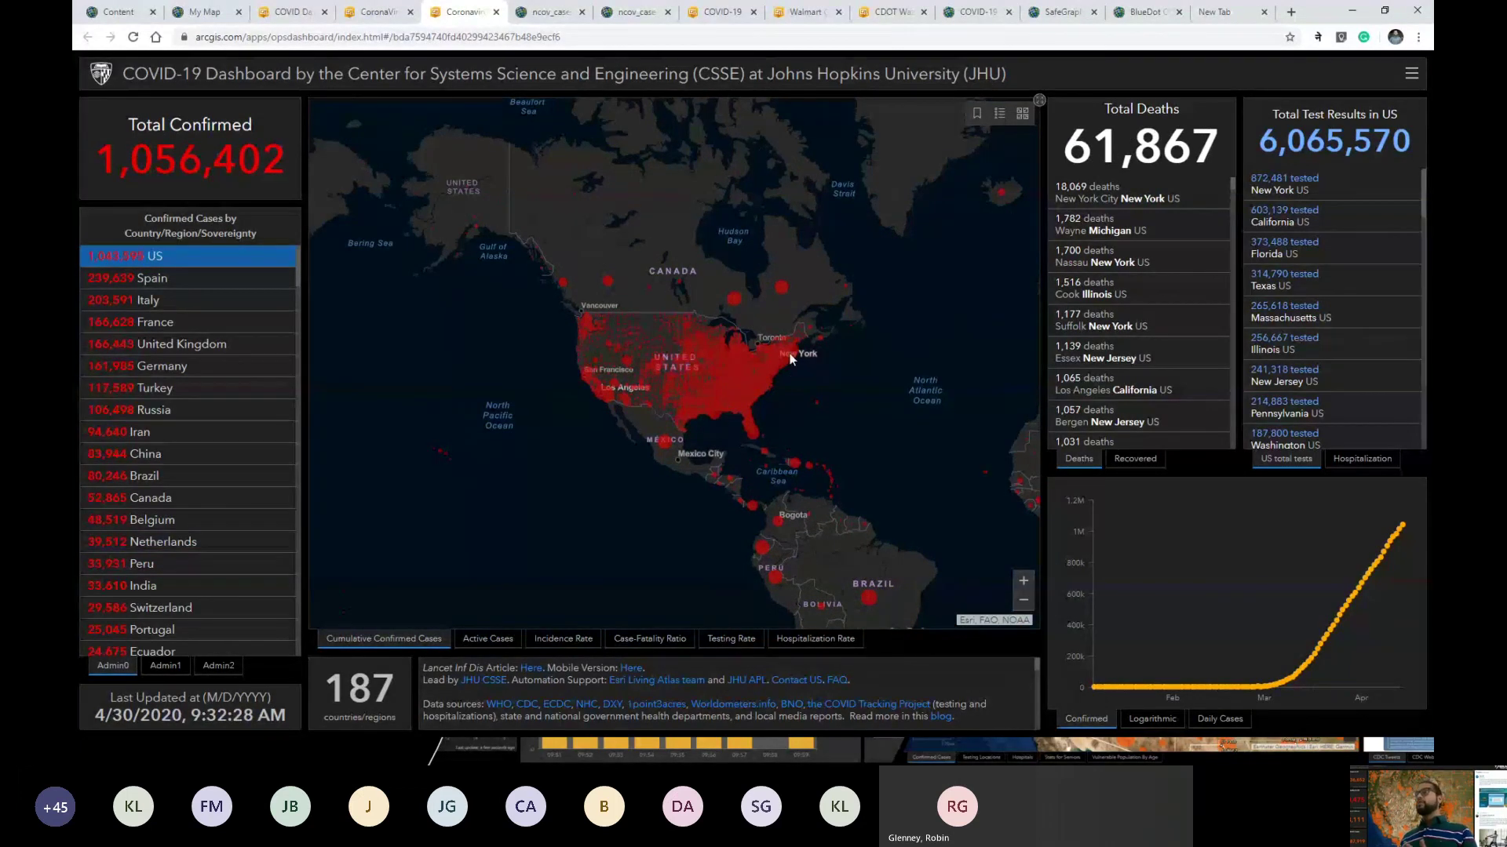
{"action": "left_click_drag", "start_coordinate": [790, 357], "coordinate": [791, 335]}
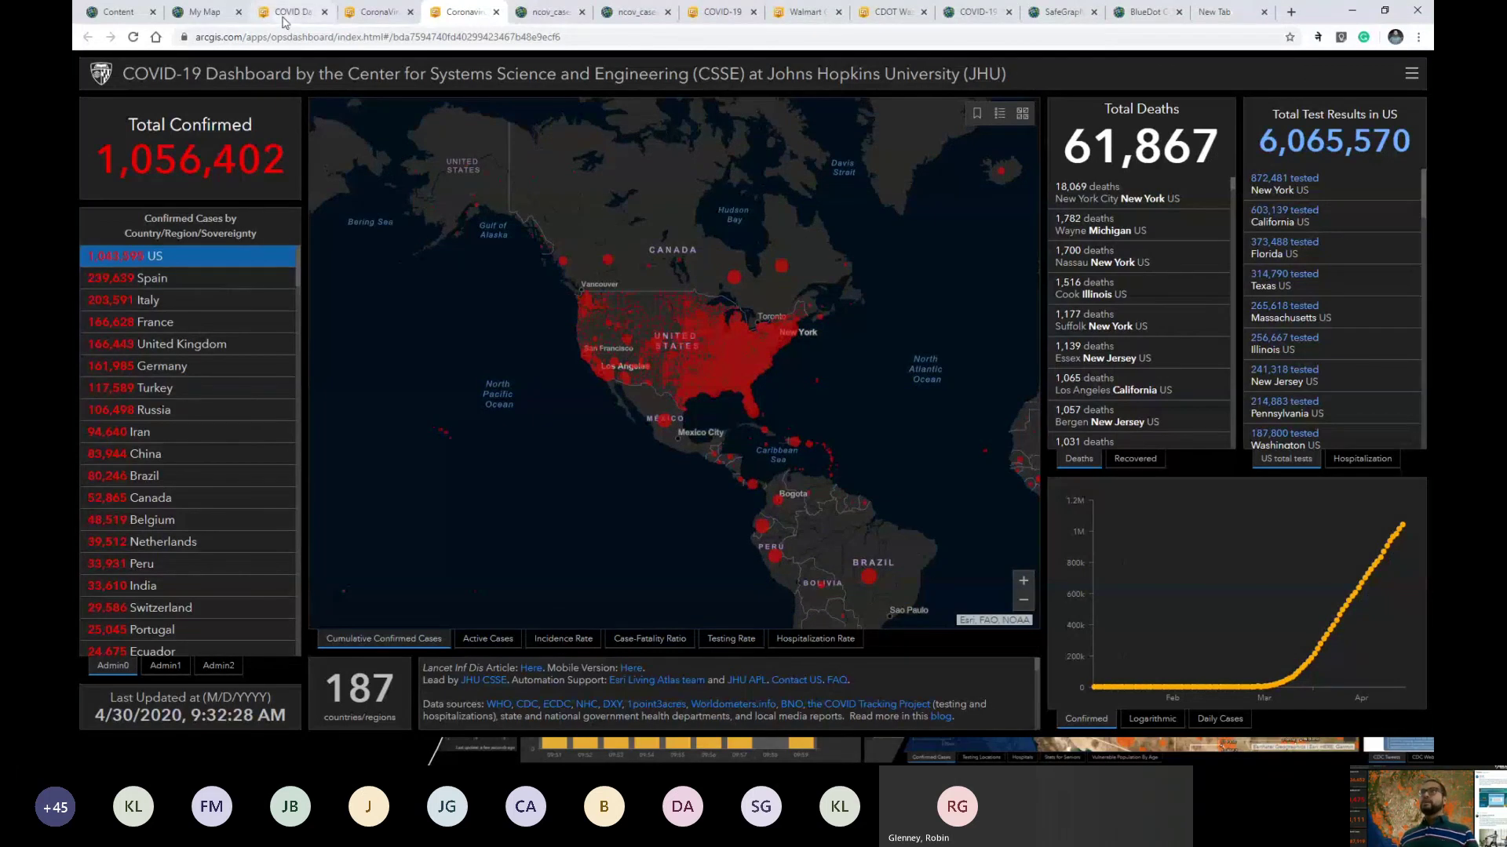
Step: Return to the web map, set the ncov cases - Cases layer to refresh every 15 minutes and check the setting
{"action": "left_click", "coordinate": [202, 13]}
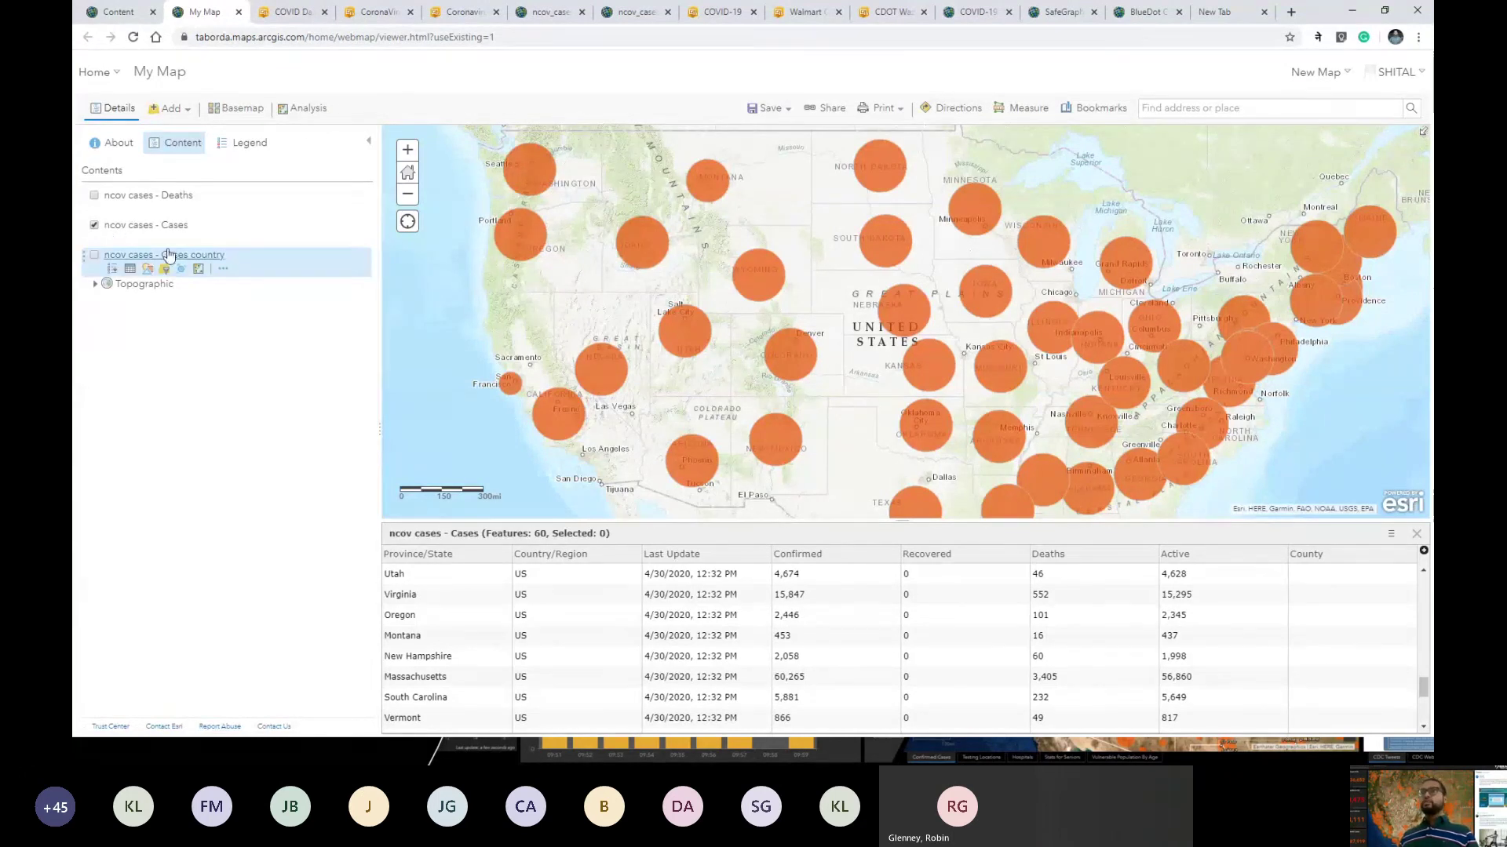
{"action": "left_click", "coordinate": [223, 239]}
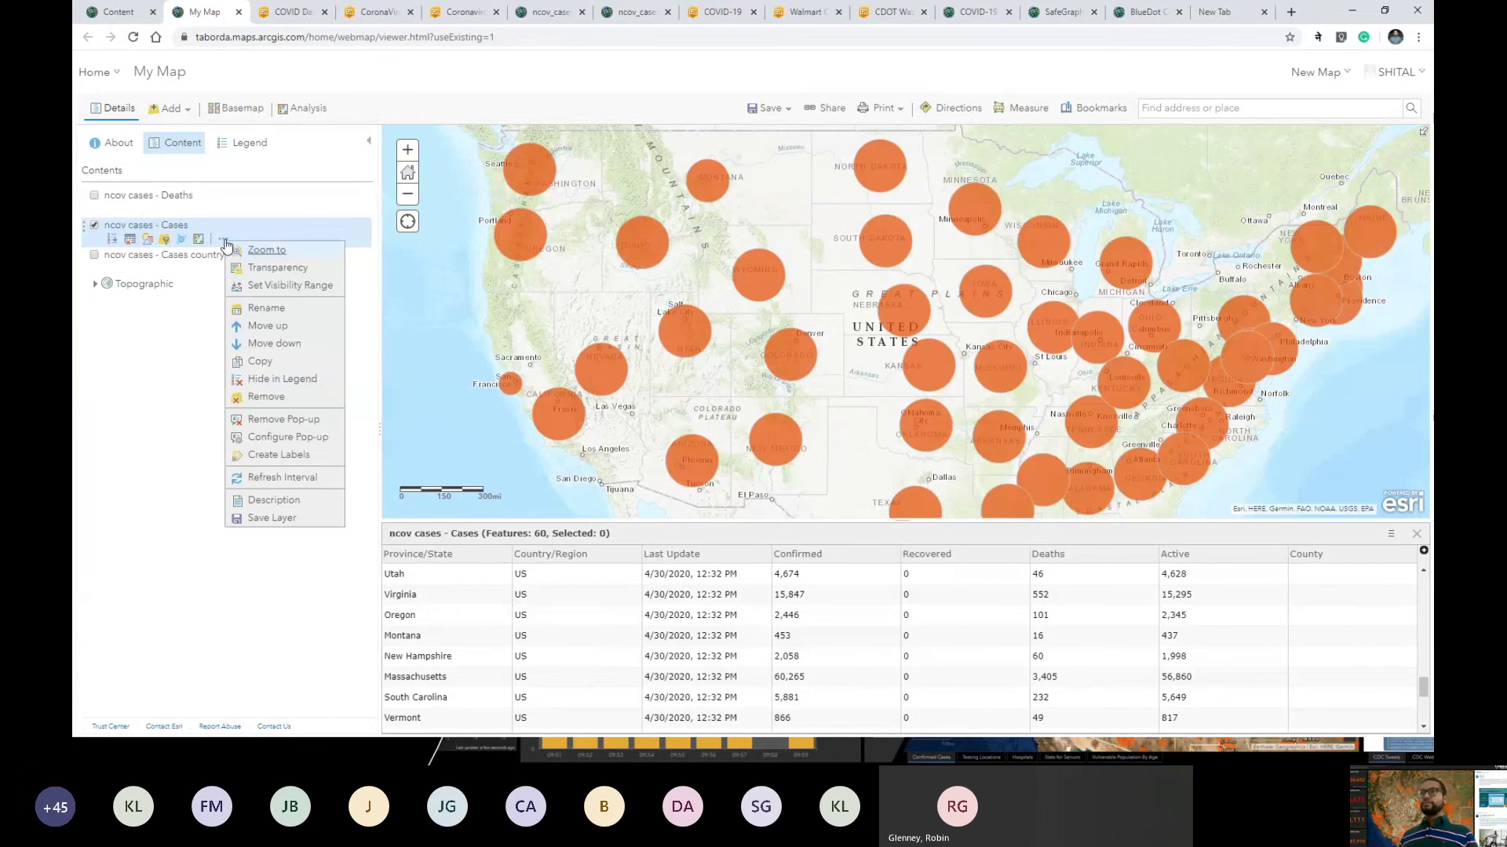
{"action": "mouse_move", "coordinate": [306, 478]}
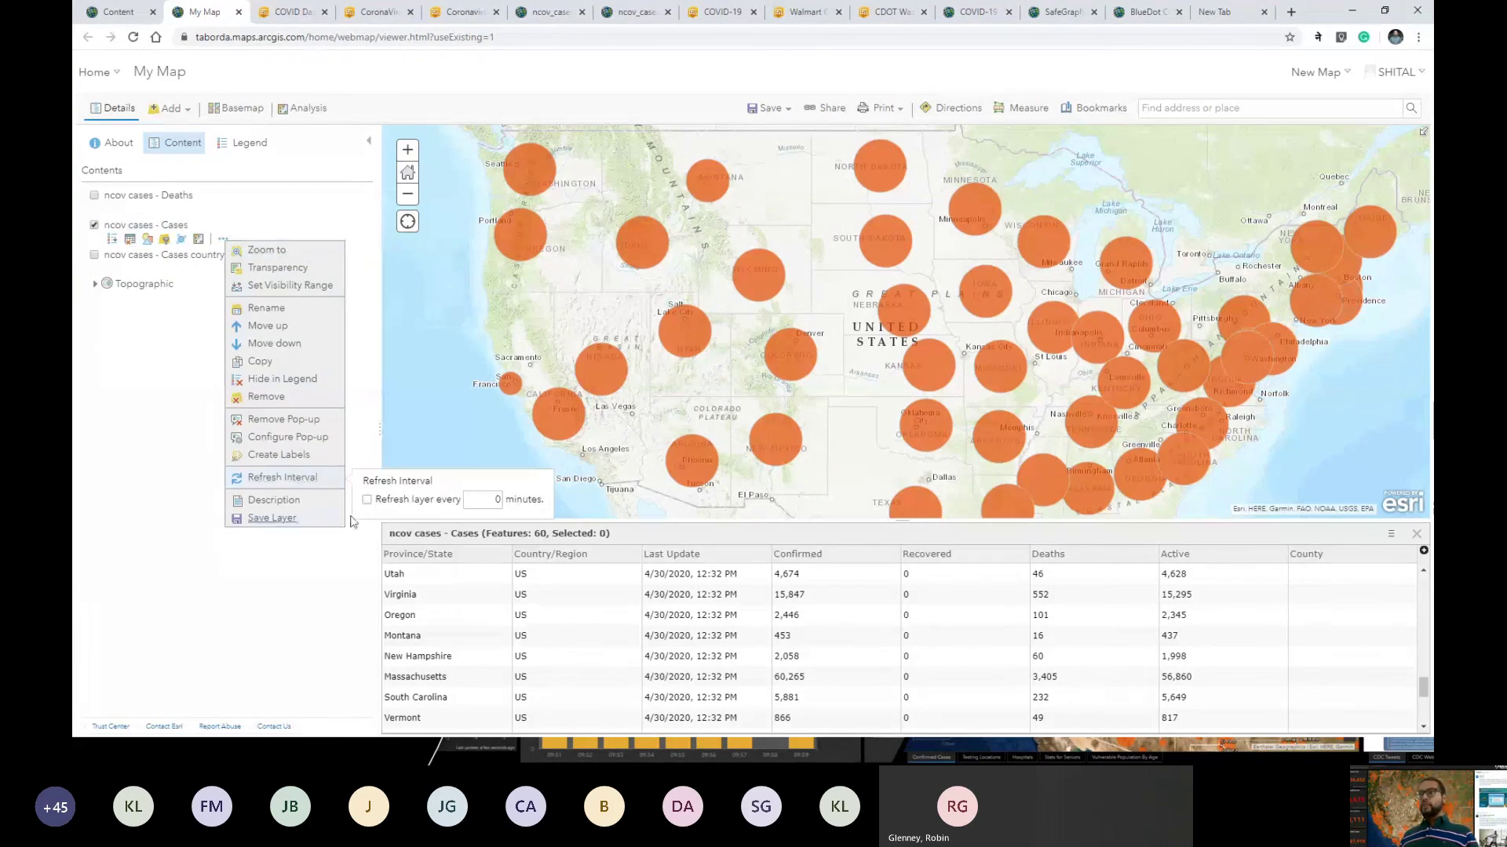
{"action": "left_click_drag", "start_coordinate": [467, 500], "coordinate": [506, 513]}
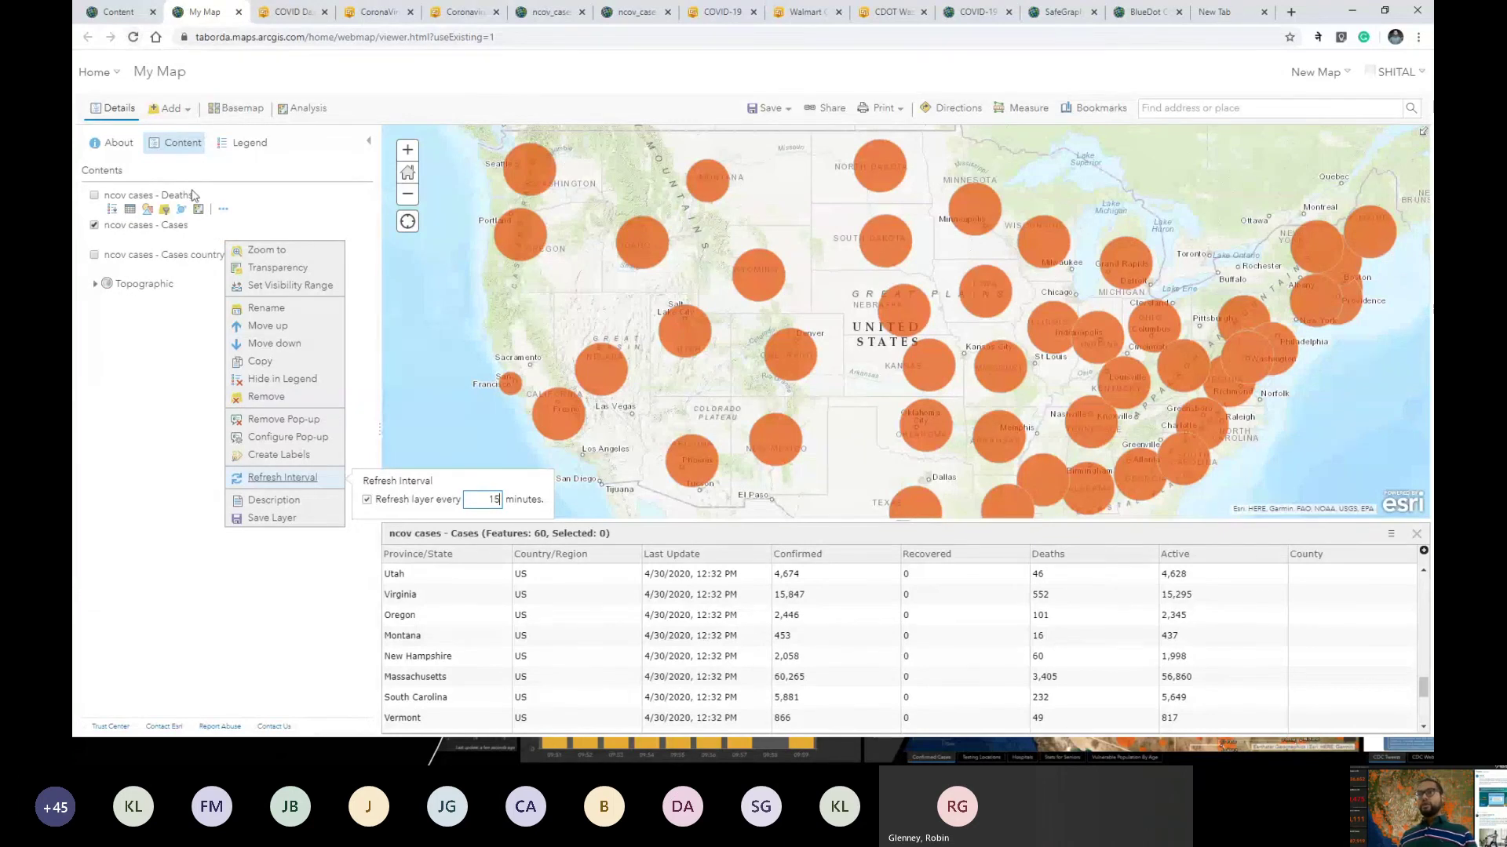
{"action": "left_click", "coordinate": [295, 486]}
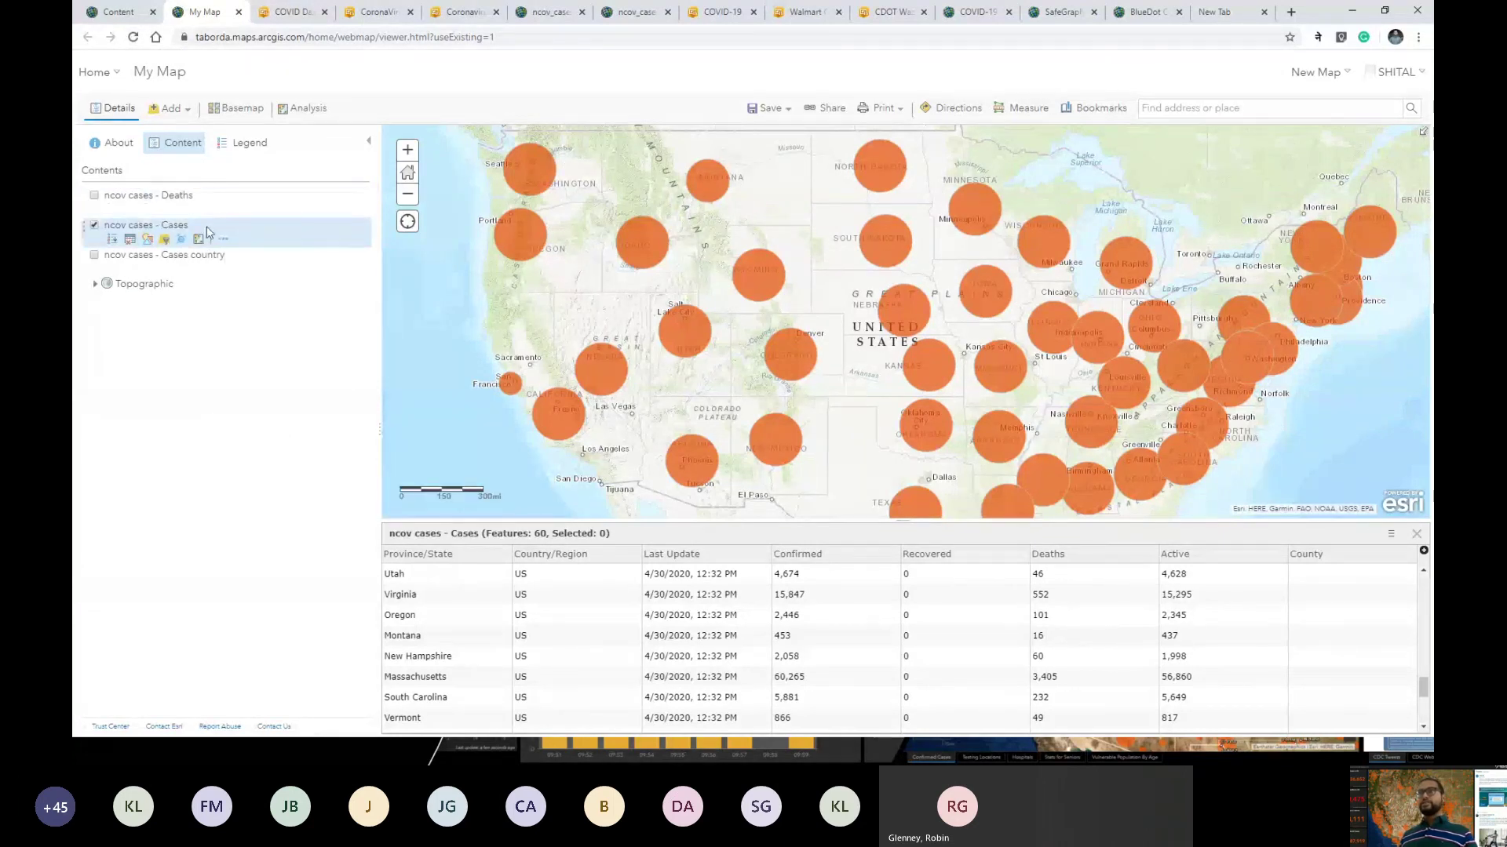
{"action": "left_click", "coordinate": [222, 239]}
{"action": "left_click", "coordinate": [330, 480]}
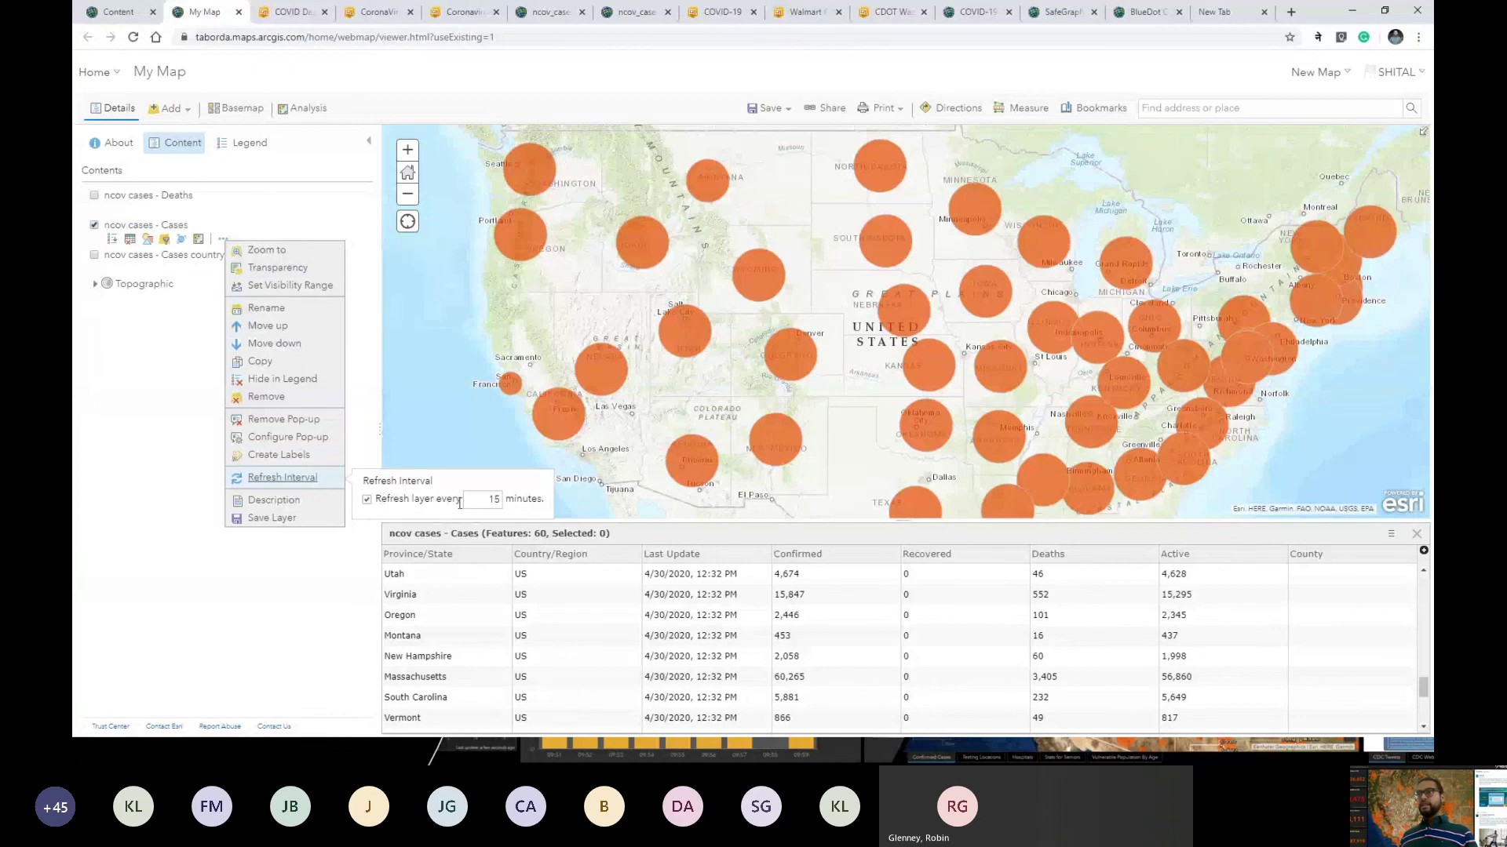
{"action": "left_click", "coordinate": [185, 387]}
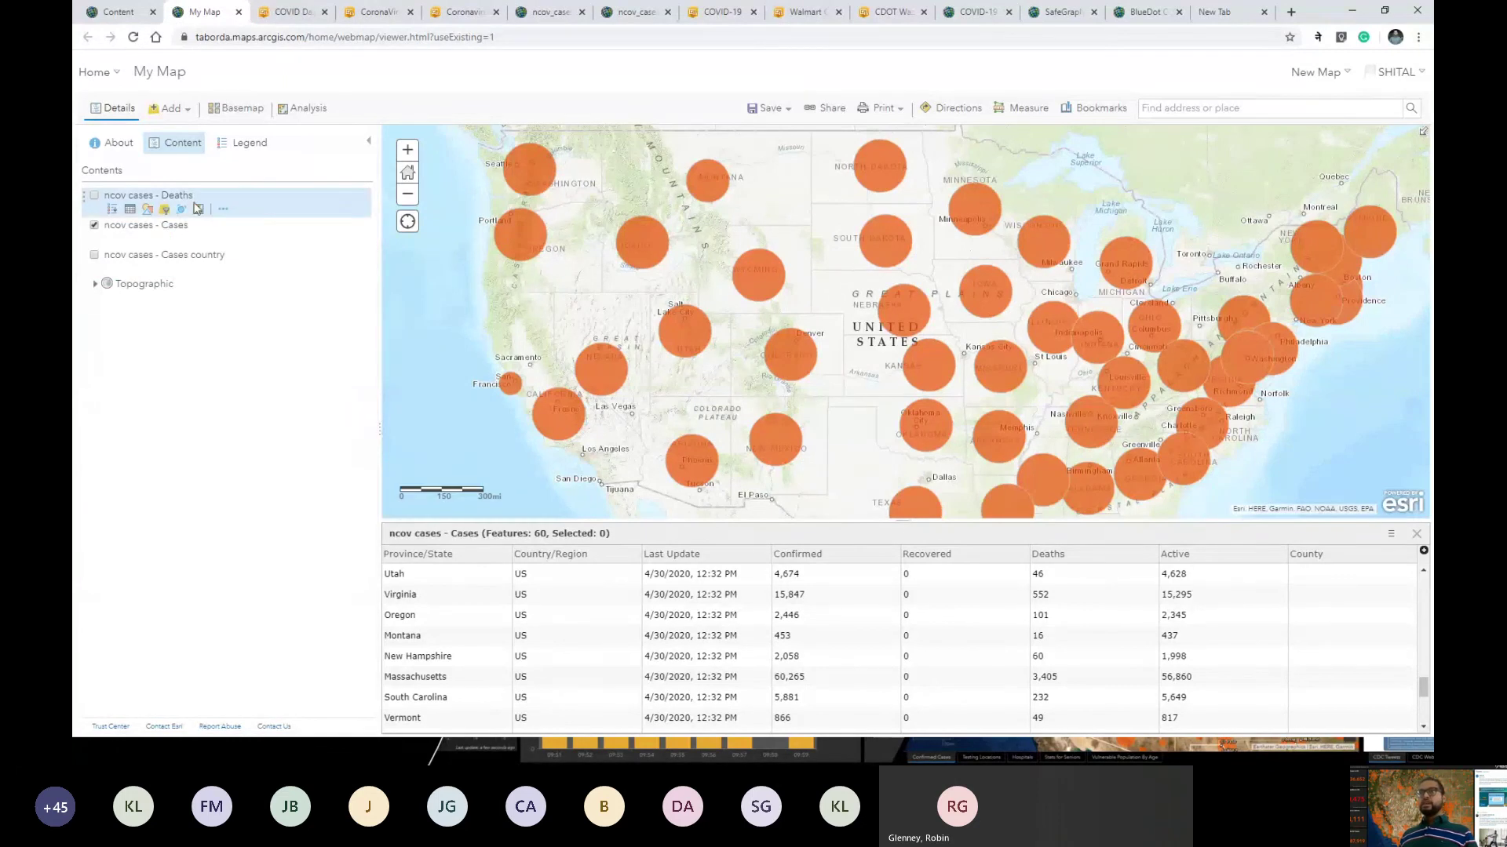
Step: Set the ncov cases - Deaths layer to refresh every 15 minutes
{"action": "left_click", "coordinate": [224, 210]}
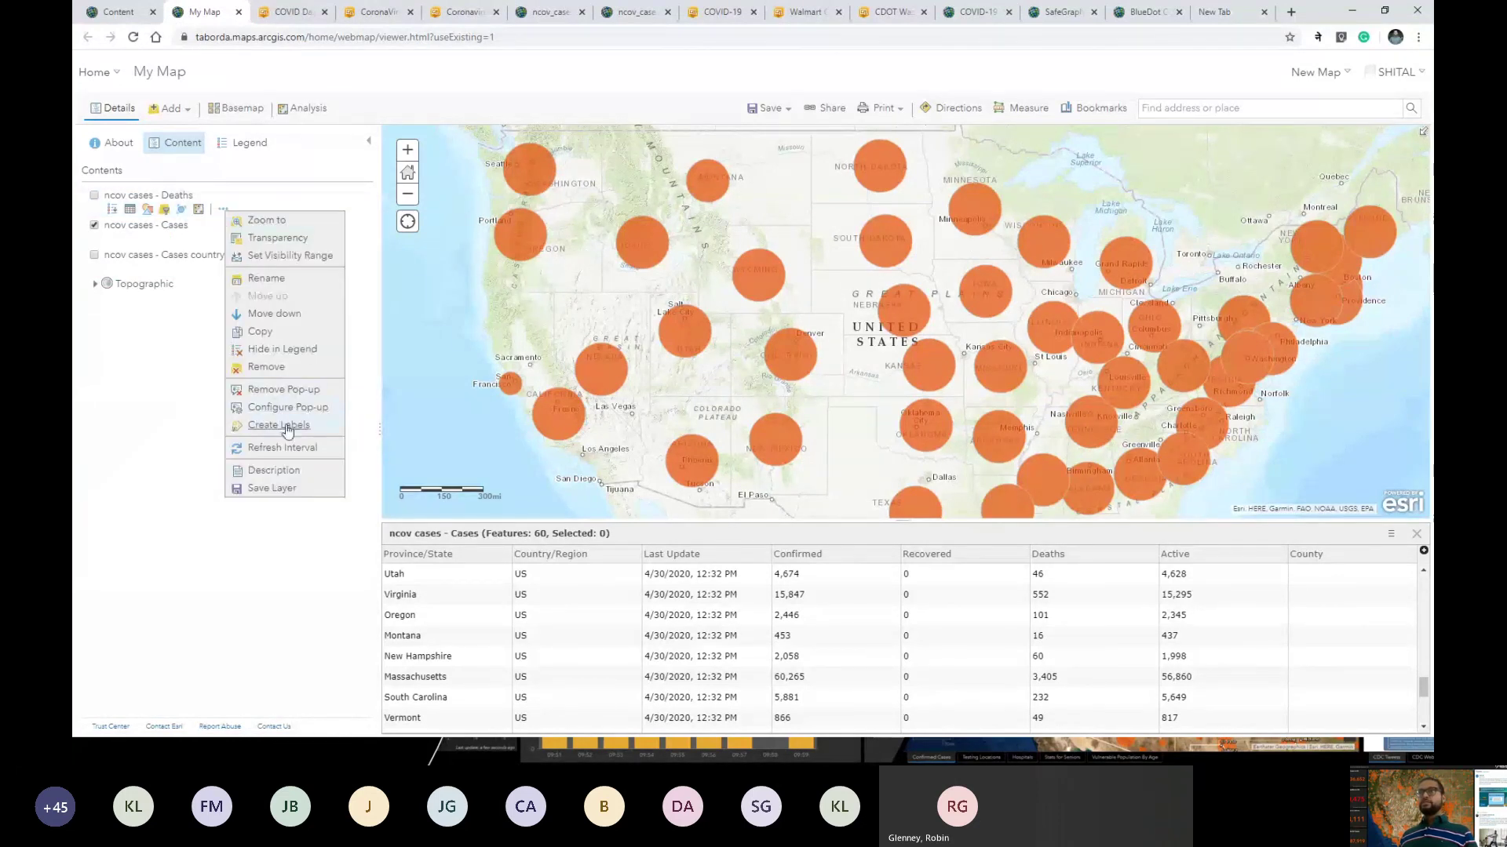
{"action": "mouse_move", "coordinate": [290, 450]}
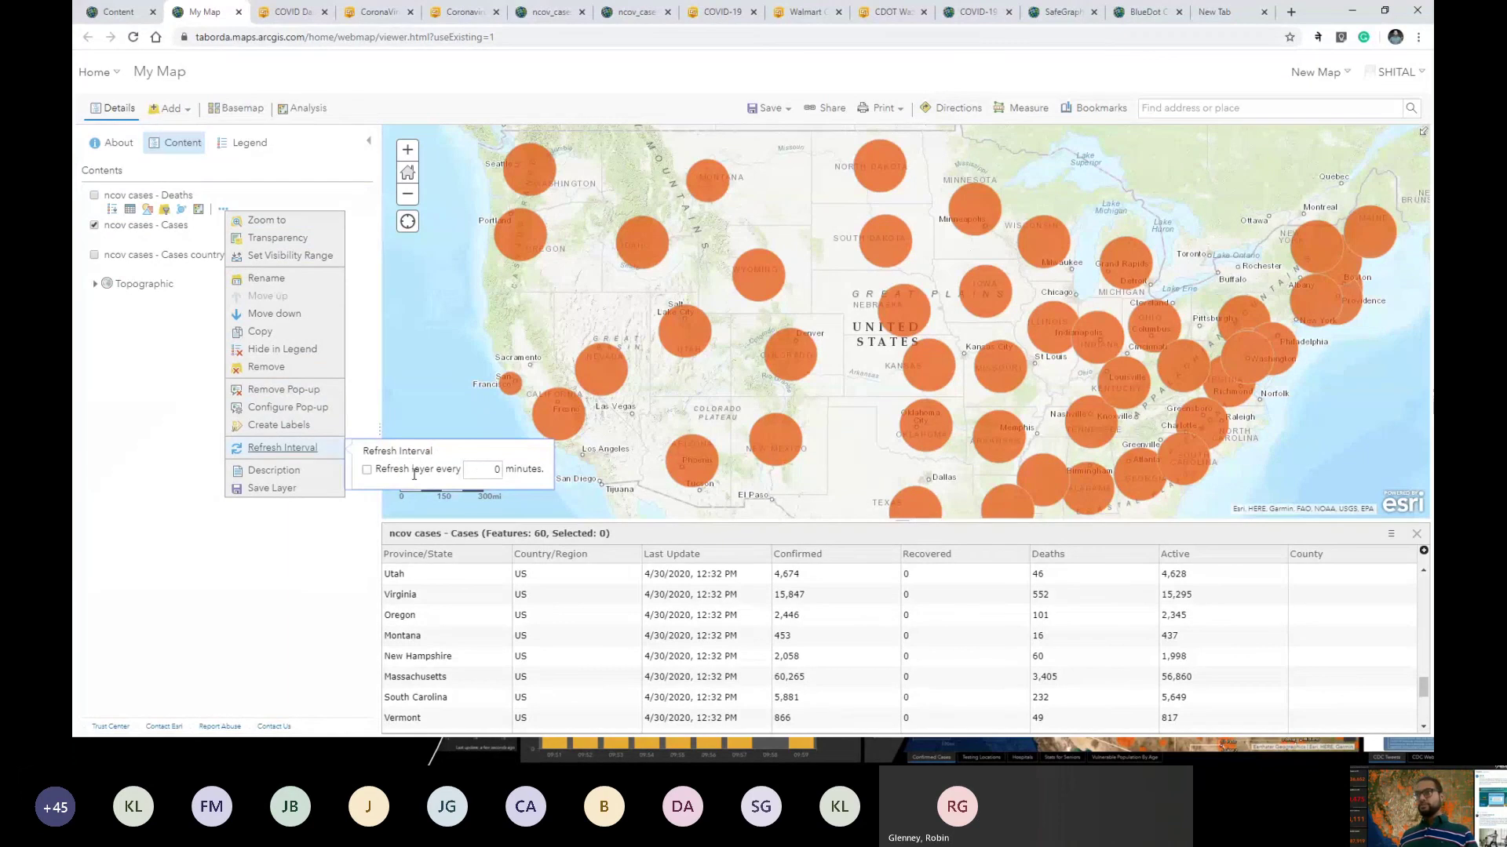
{"action": "double_click", "coordinate": [497, 474]}
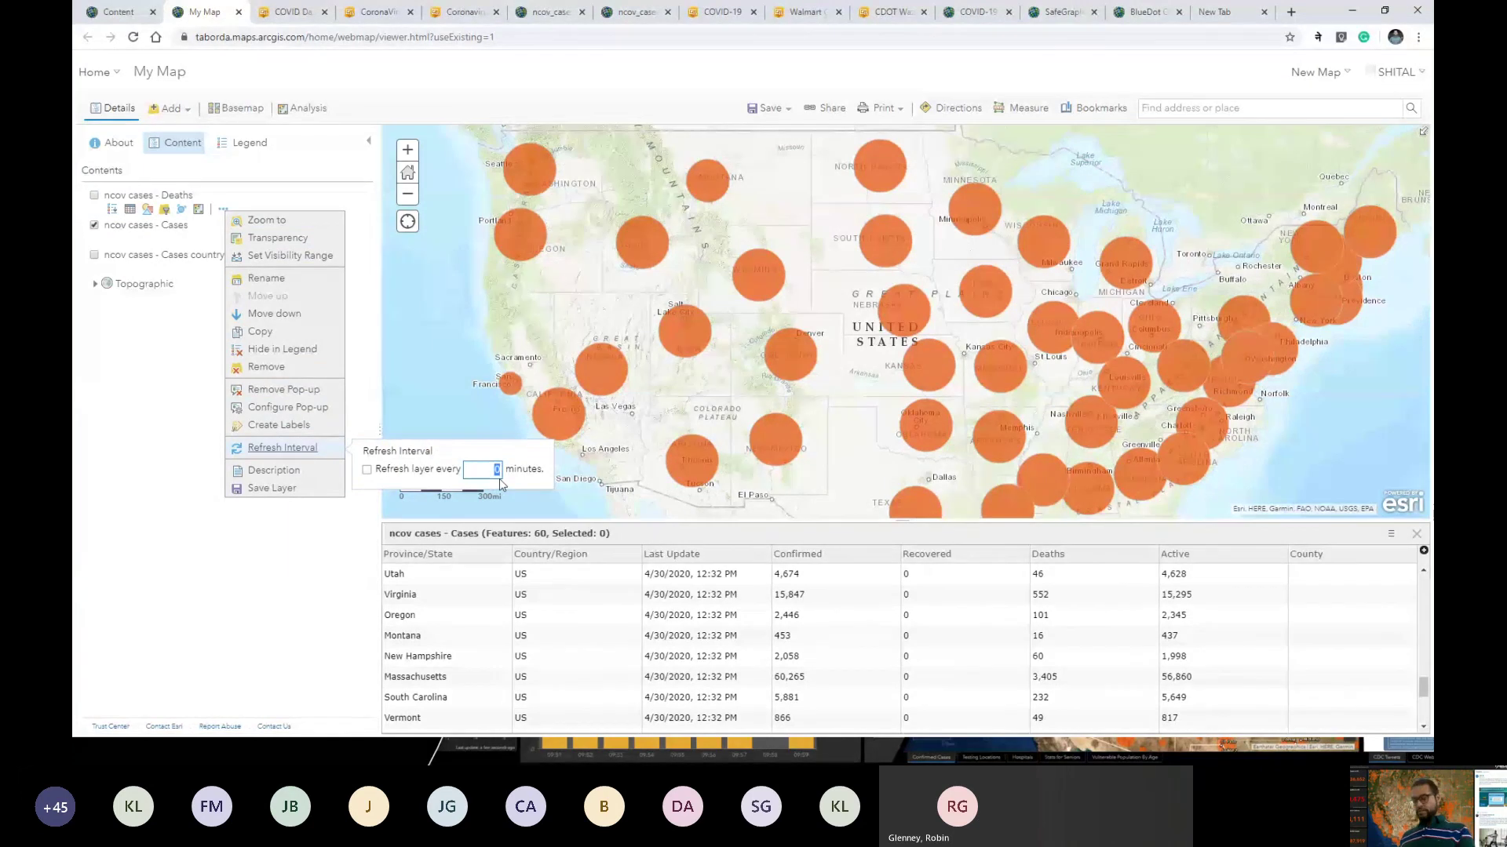
{"action": "type", "text": "15"}
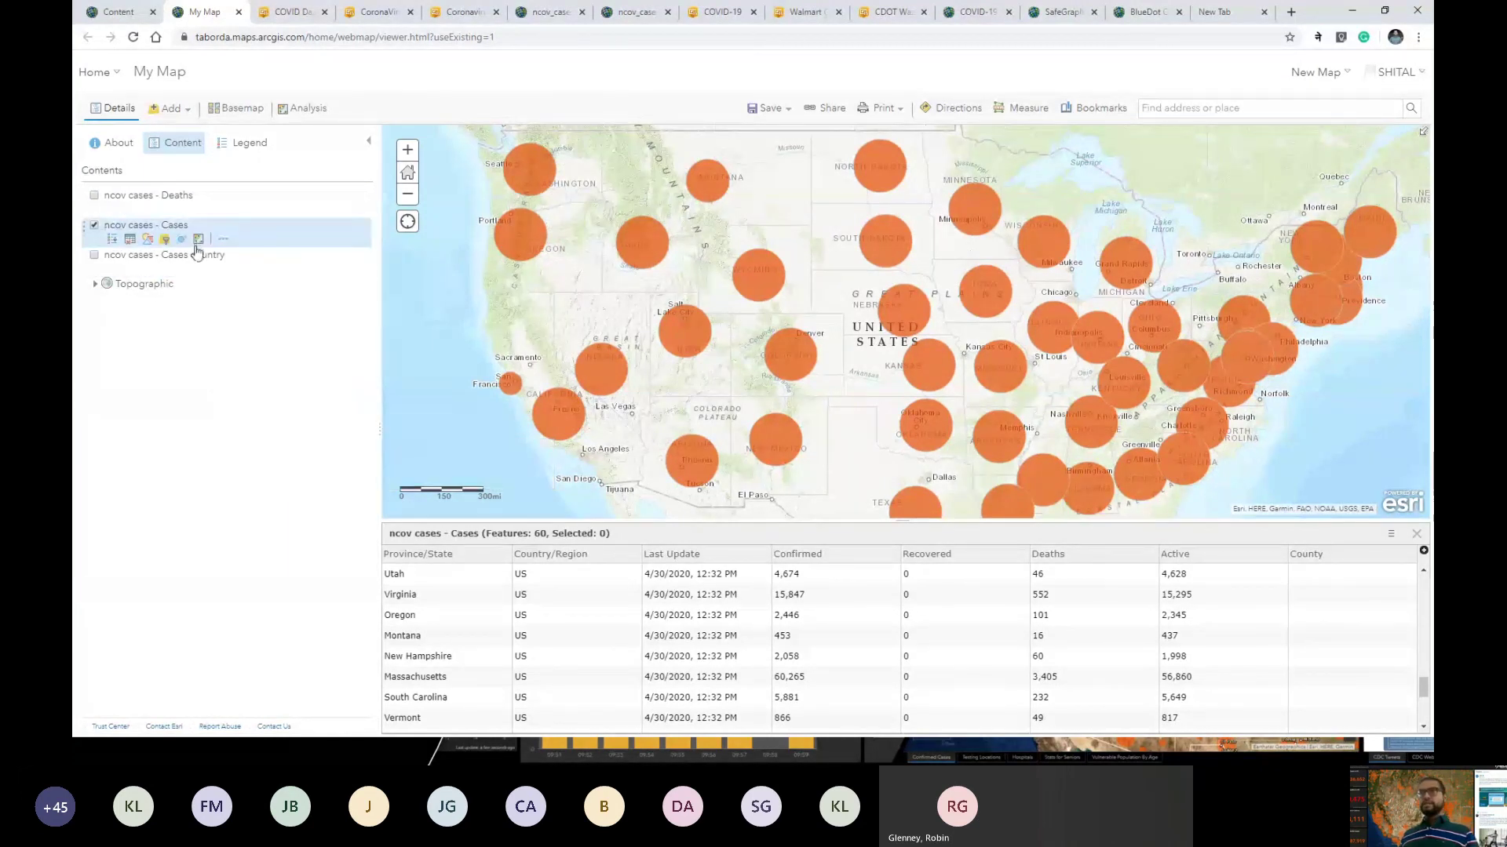
Step: Set a refresh interval for the ncov cases - Cases country layer
{"action": "left_click", "coordinate": [223, 271]}
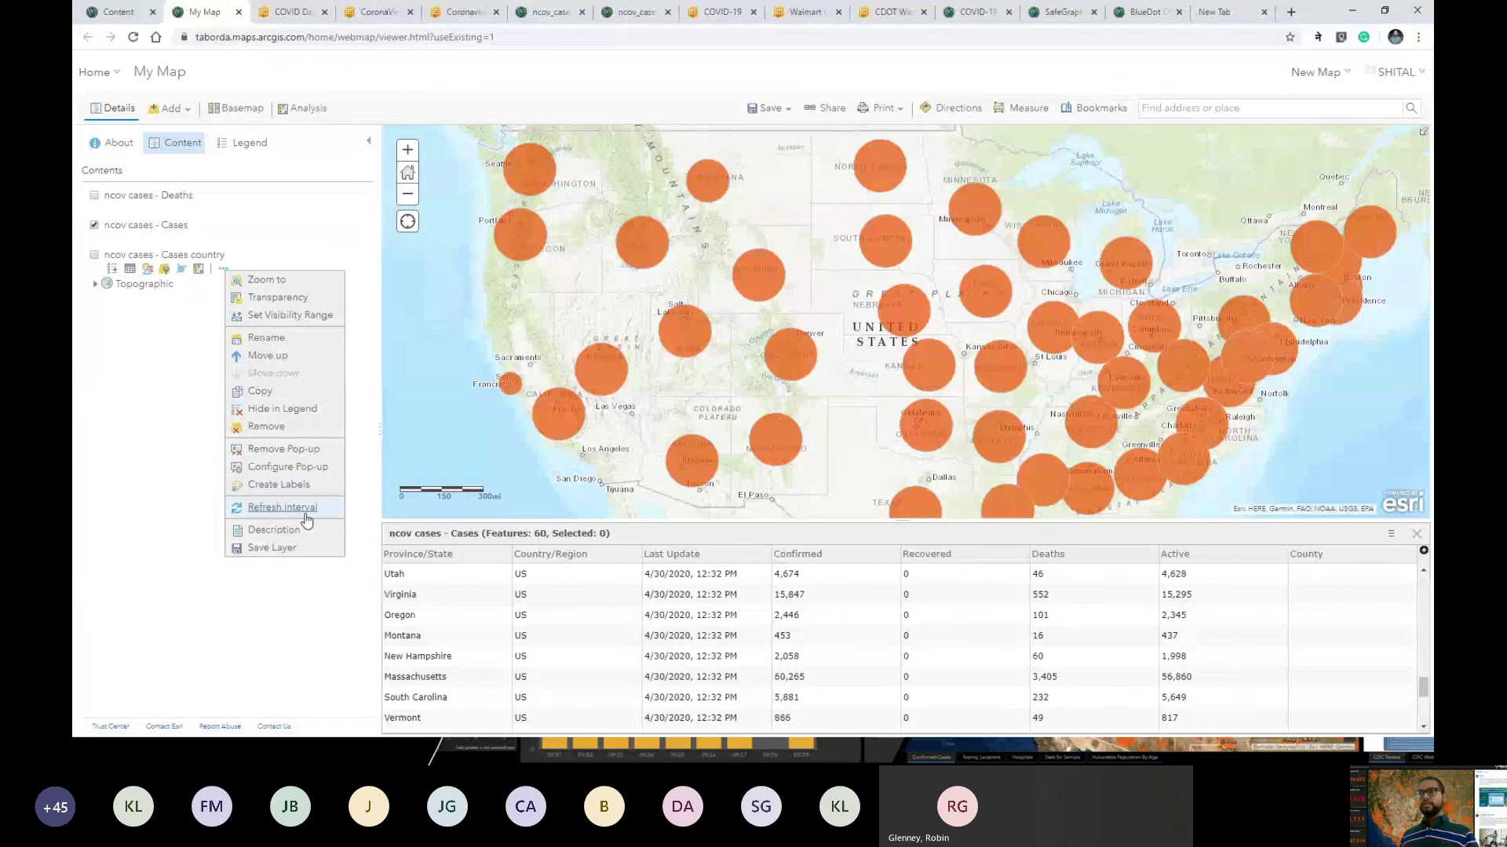
{"action": "mouse_move", "coordinate": [306, 516]}
{"action": "left_click", "coordinate": [479, 528]}
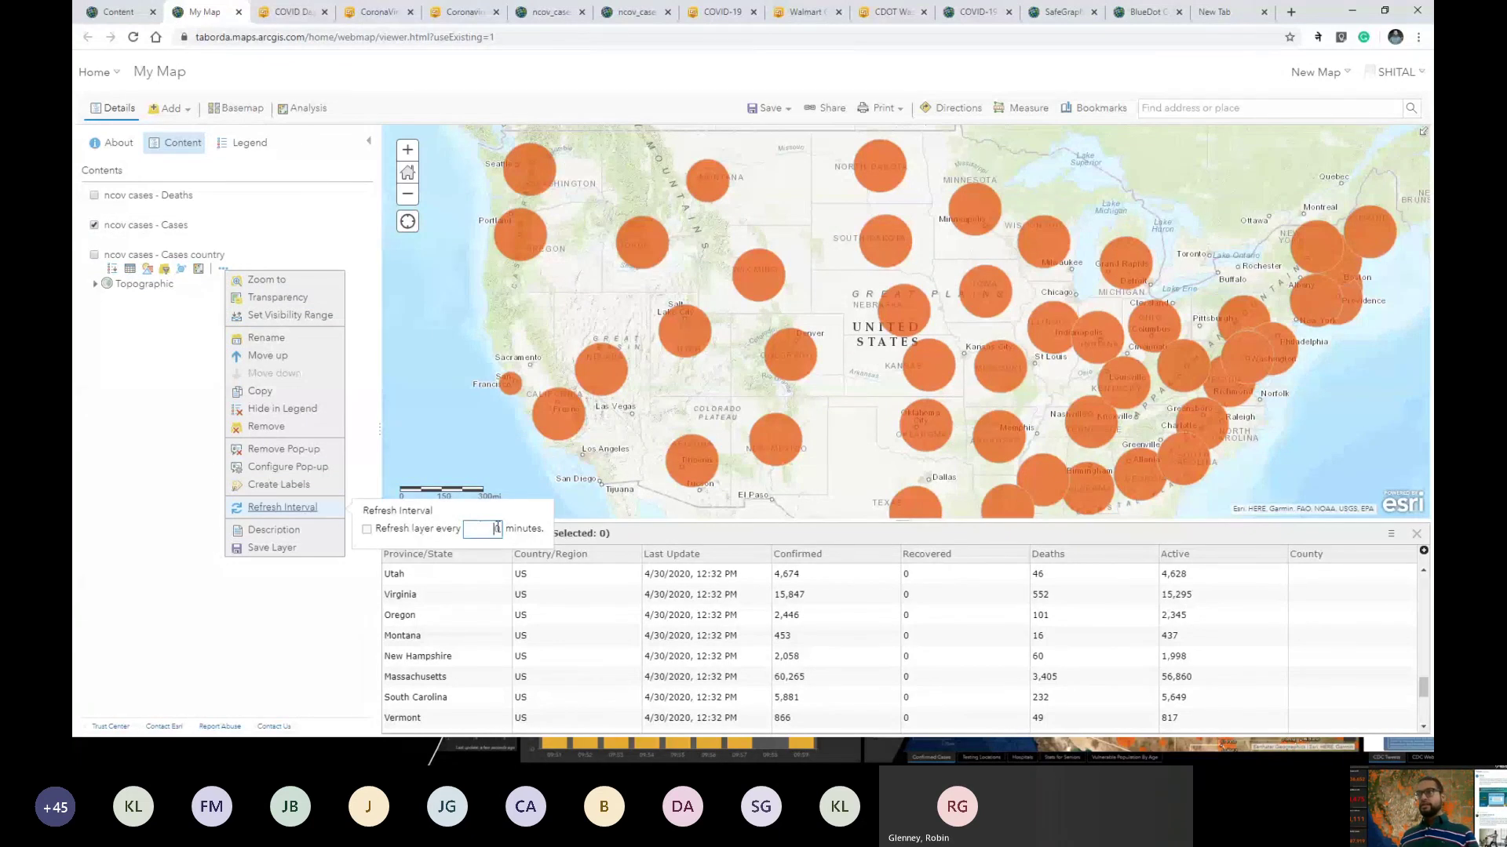
{"action": "key", "text": "BackSpace"}
{"action": "left_click", "coordinate": [136, 366]}
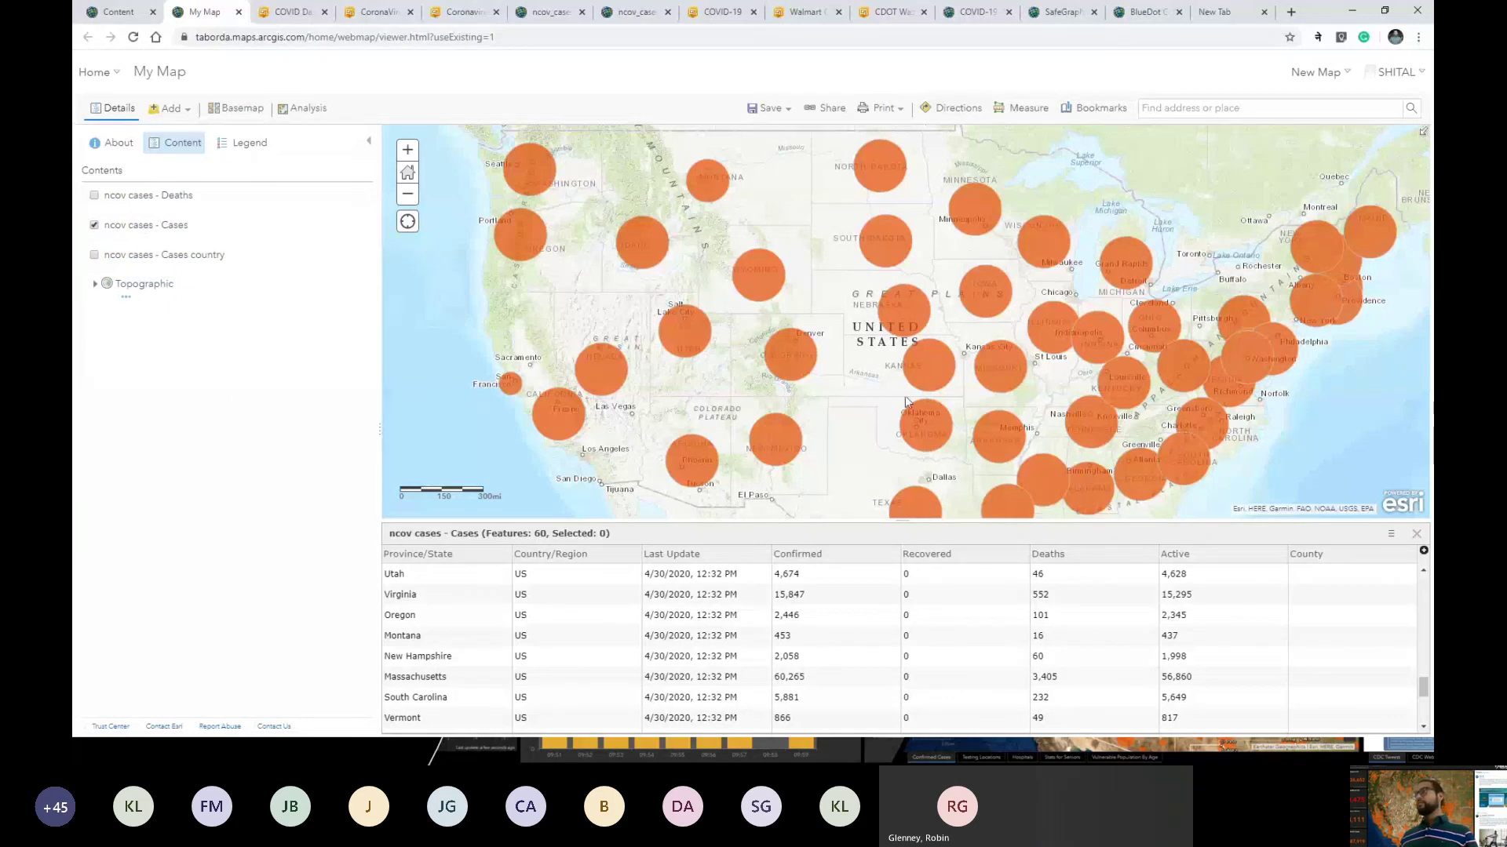
Step: Check the pop-up of the Wyoming case symbol on the web map and close it
{"action": "left_click", "coordinate": [758, 280]}
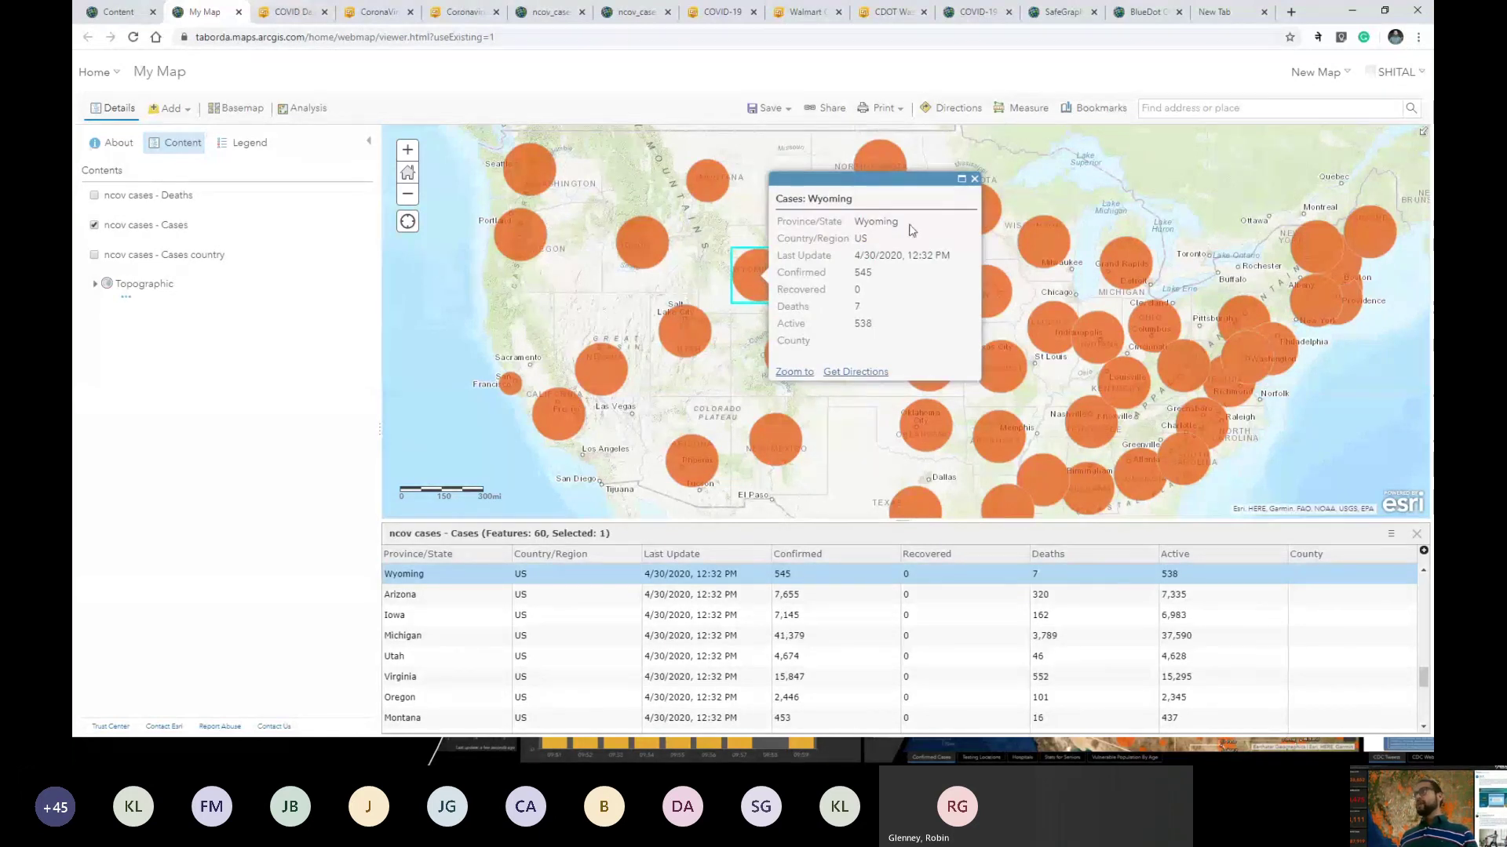
{"action": "left_click", "coordinate": [973, 179]}
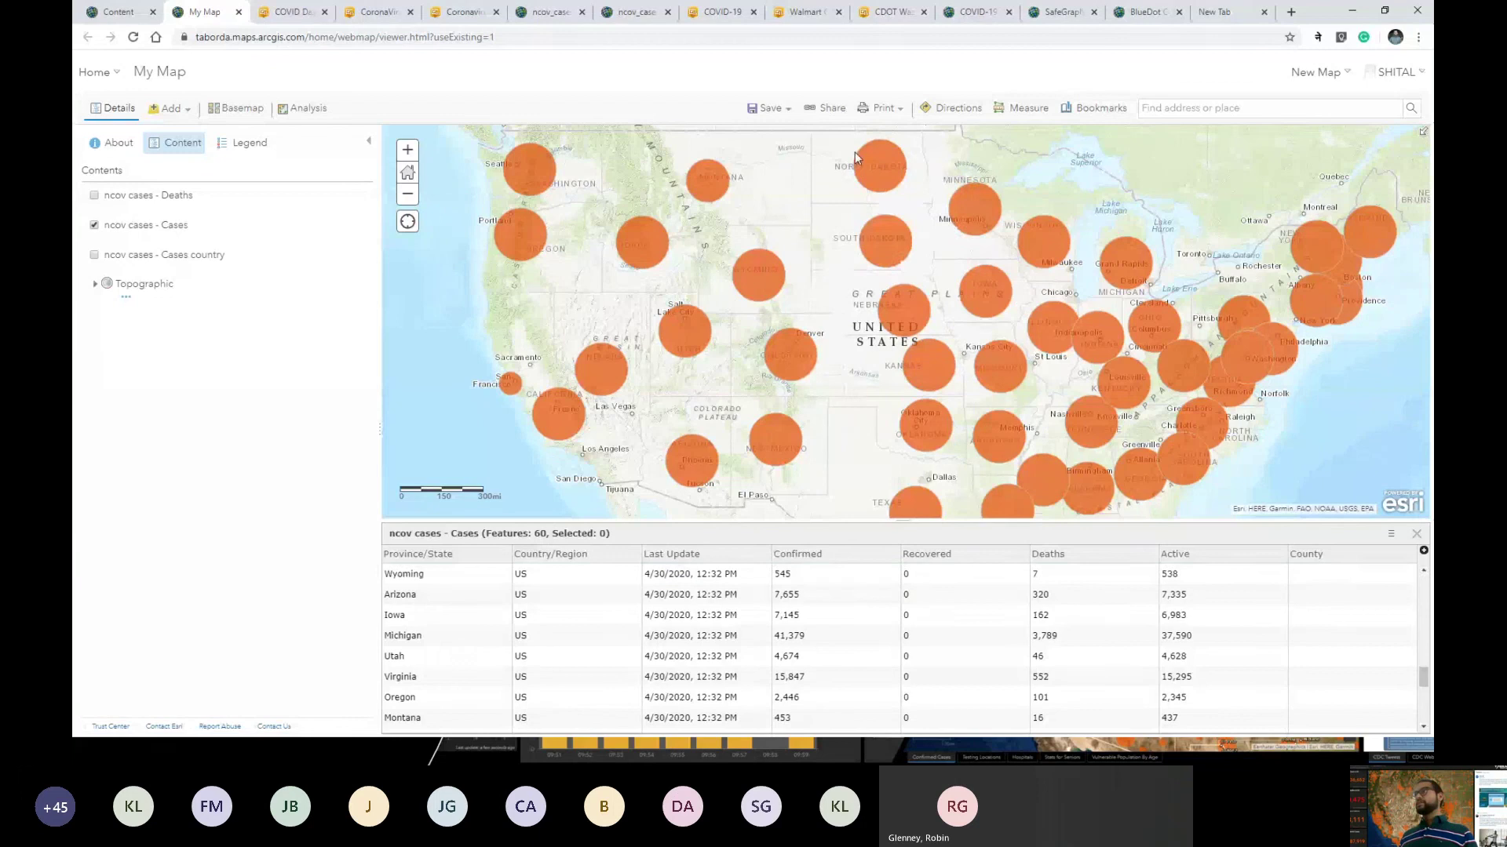
Step: Save the map as "COVID Web Map" with the tag Demo in the Dashboard Webinar folder
{"action": "left_click", "coordinate": [769, 109]}
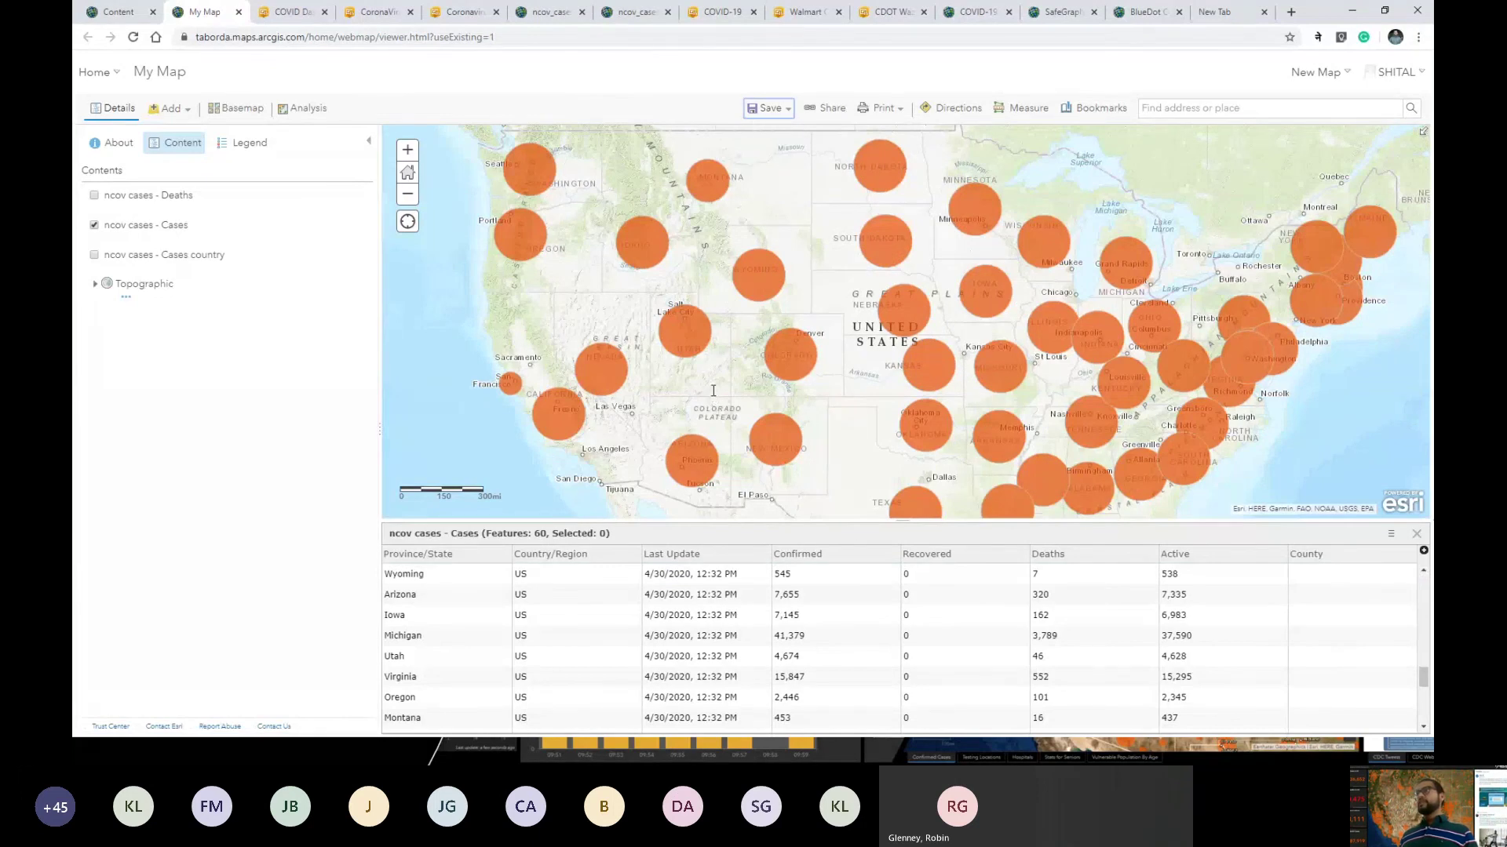
{"action": "left_click", "coordinate": [763, 155]}
{"action": "left_click", "coordinate": [753, 361]}
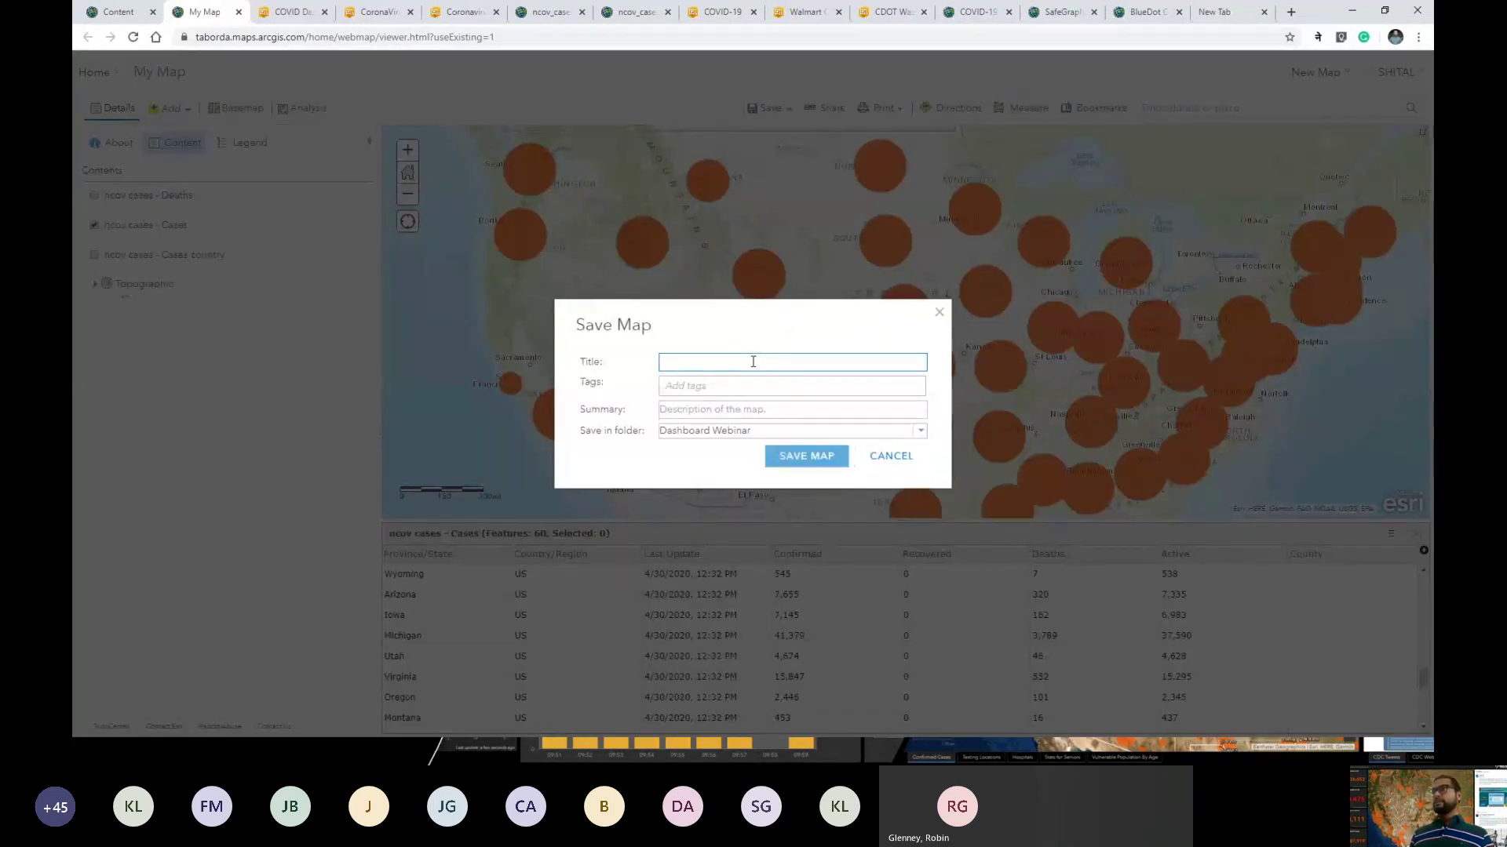
{"action": "type", "text": "COVID Web Map"}
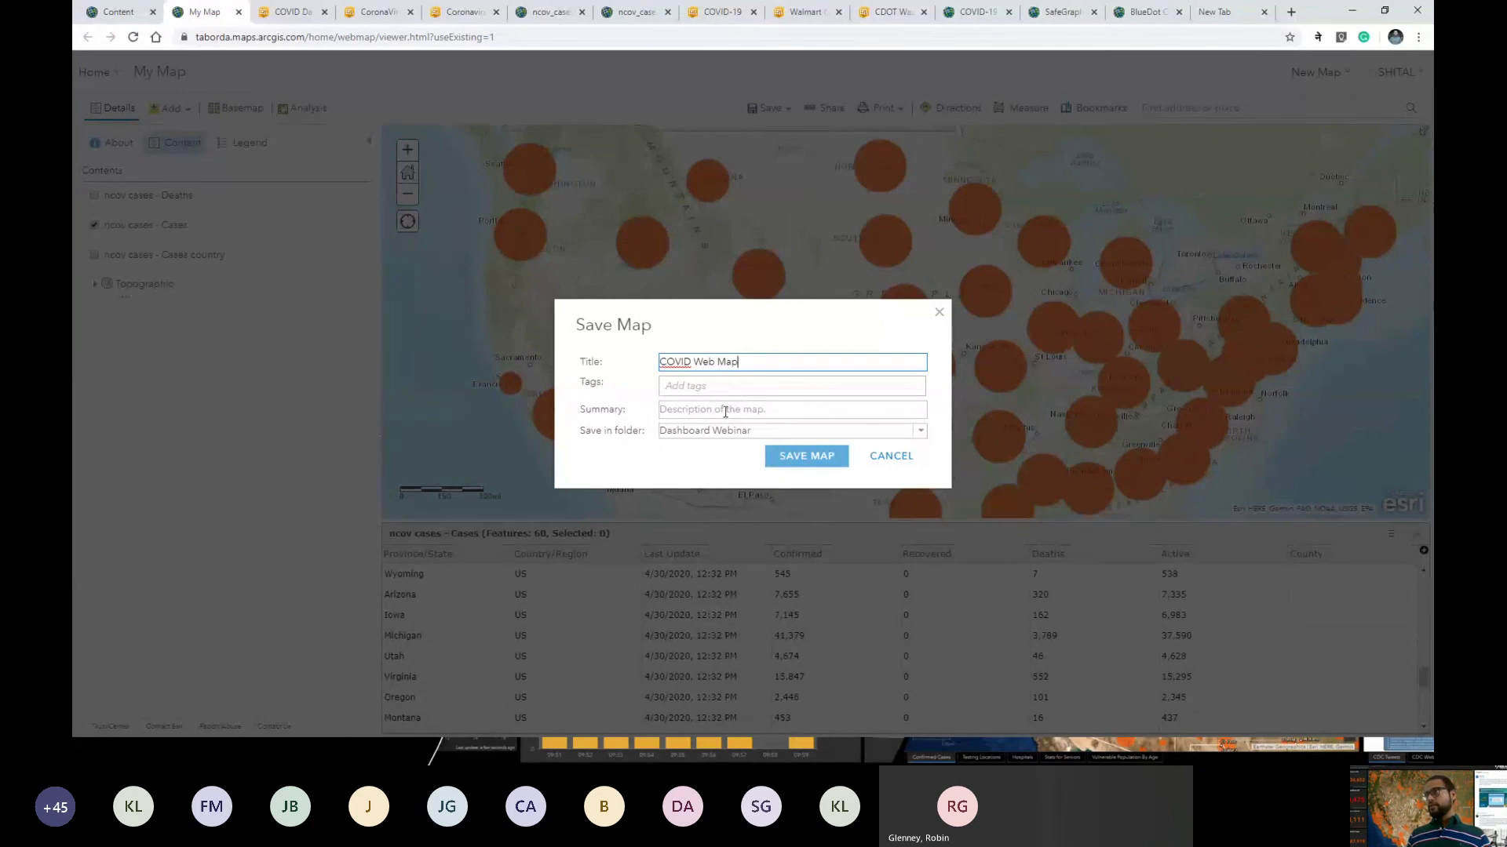
{"action": "left_click", "coordinate": [728, 387]}
{"action": "type", "text": "Demo"}
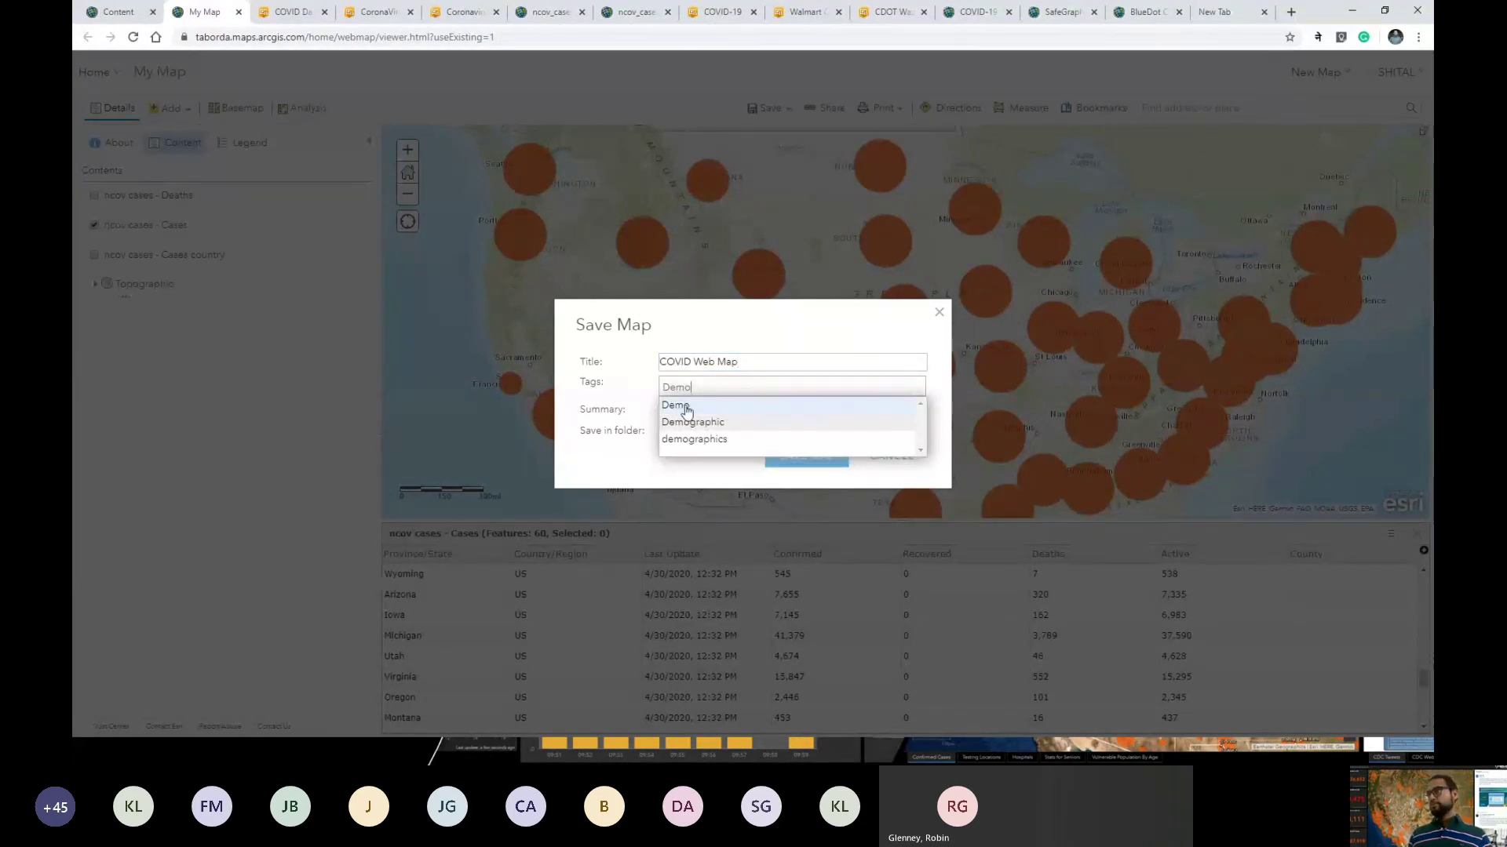
{"action": "left_click", "coordinate": [676, 406]}
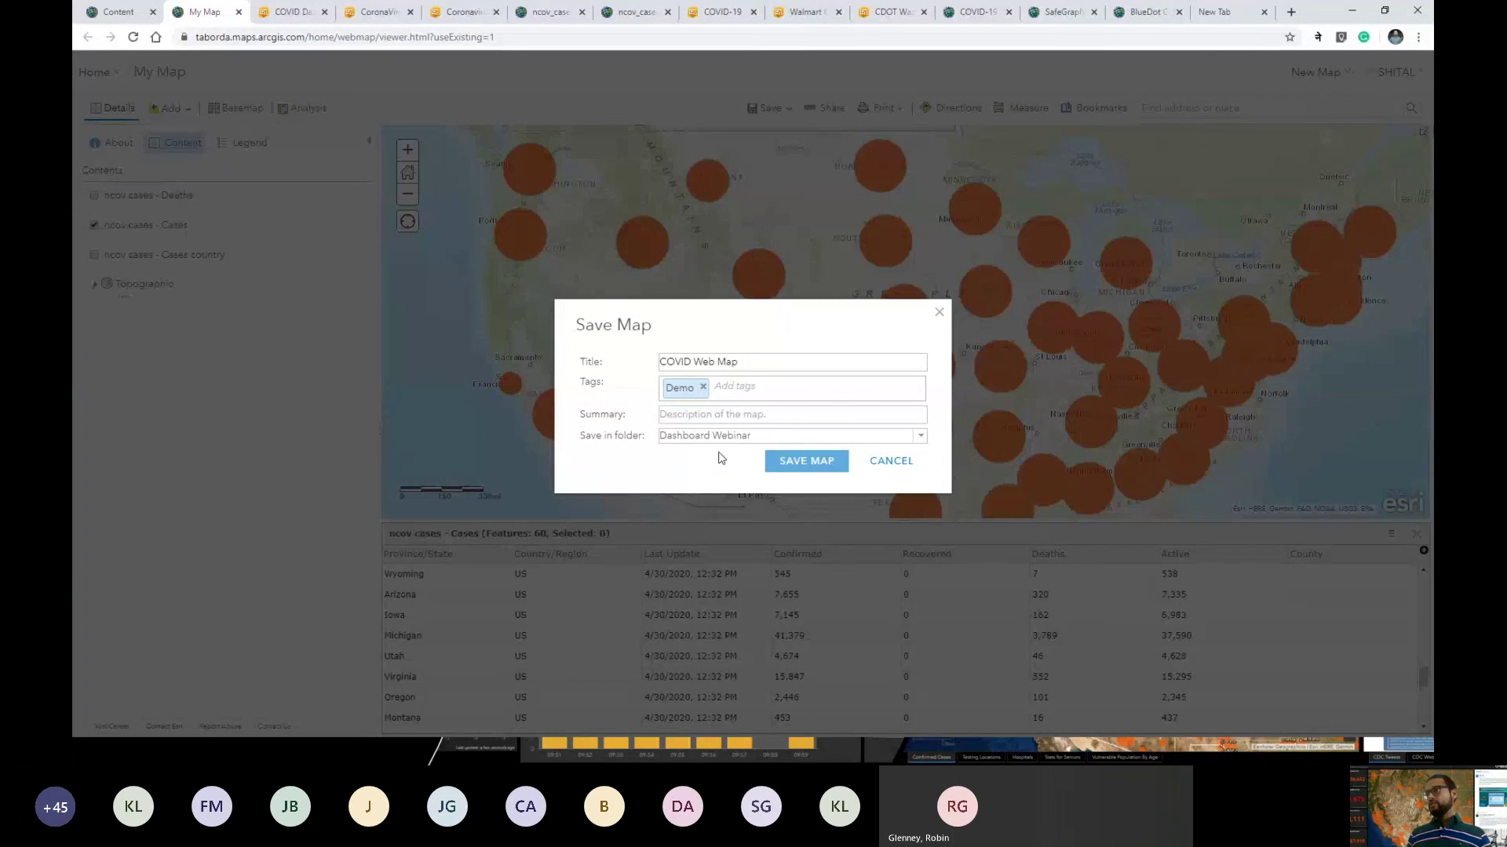
{"action": "left_click", "coordinate": [797, 465]}
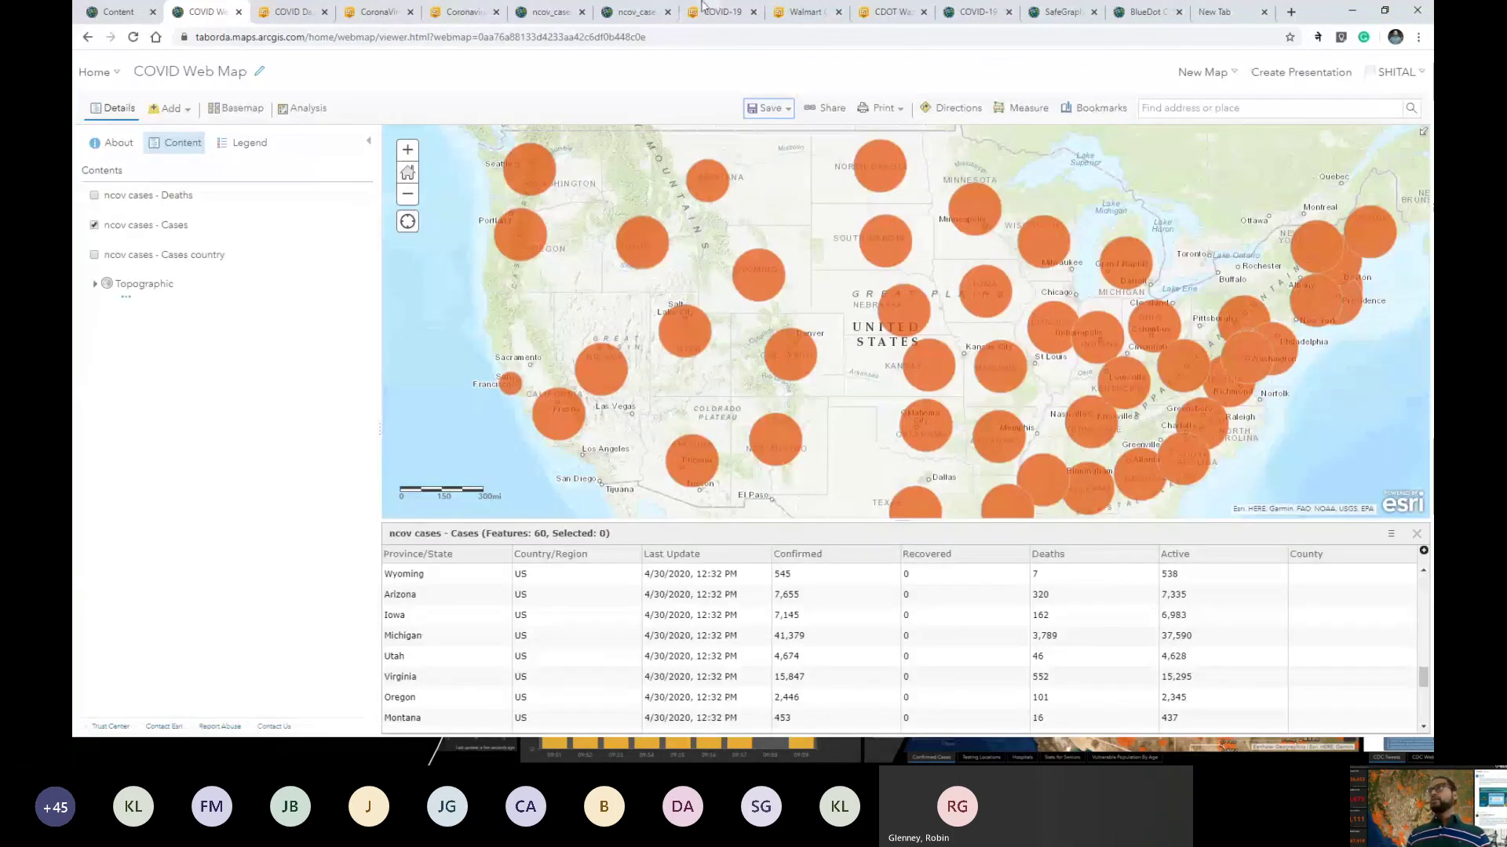
Step: Reload the Dashboard Webinar folder's content to check for the saved web map and view the available ArcGIS apps
{"action": "left_click", "coordinate": [117, 13]}
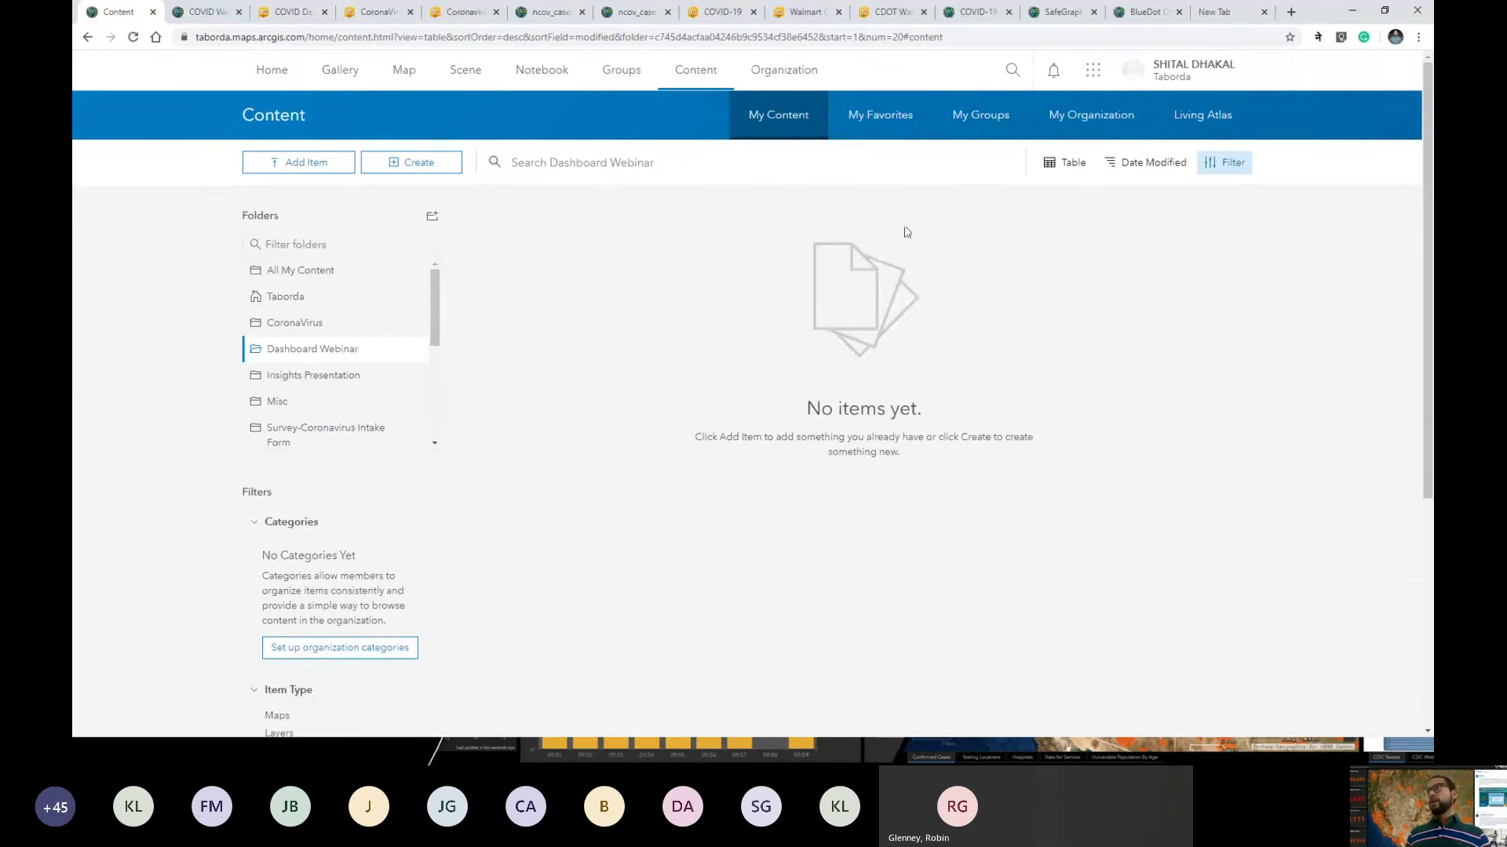
{"action": "left_click", "coordinate": [133, 37]}
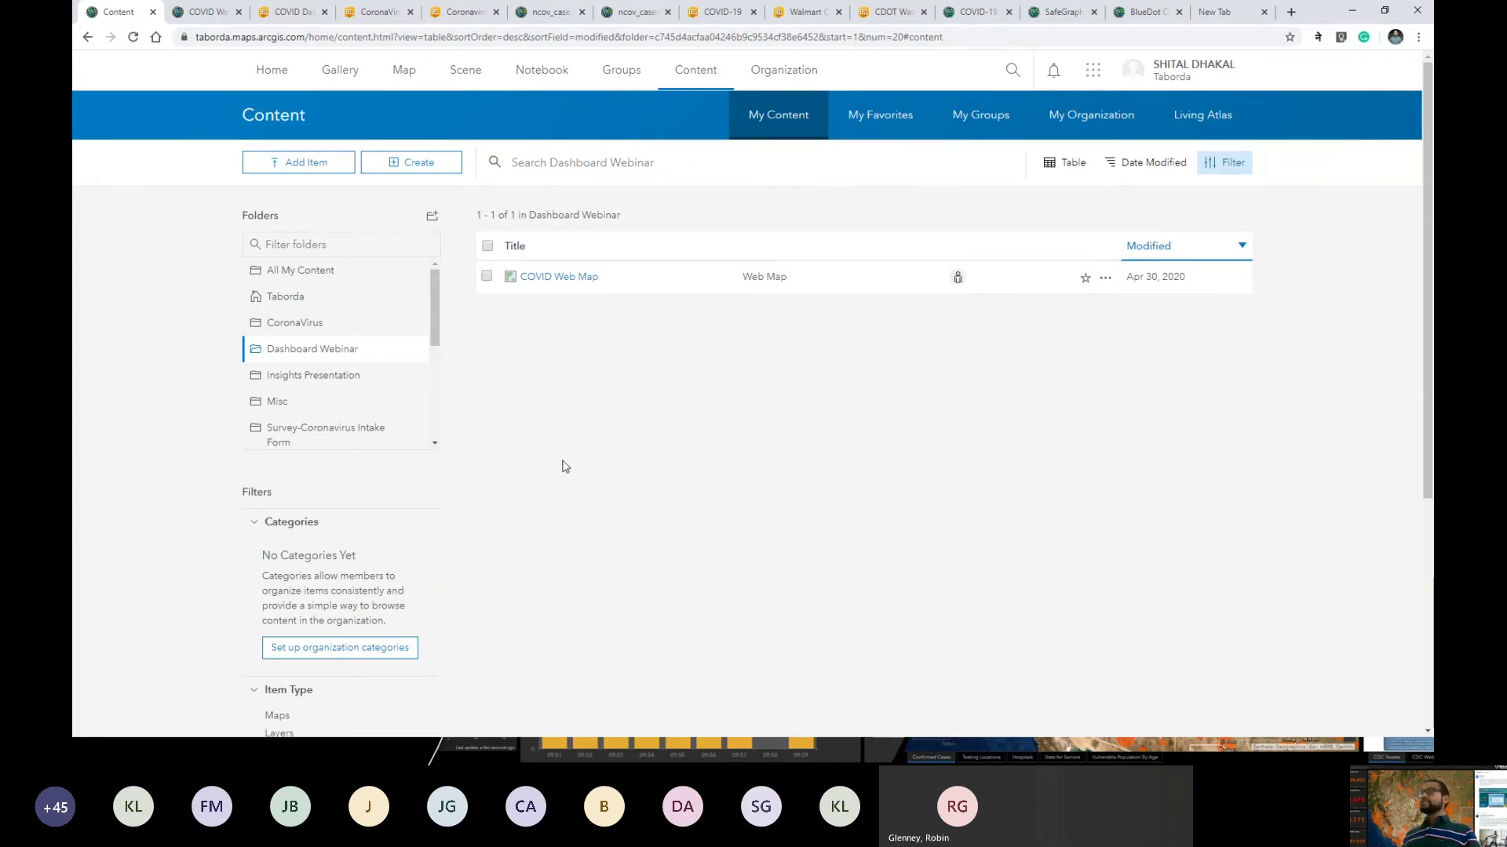
{"action": "left_click", "coordinate": [1094, 77]}
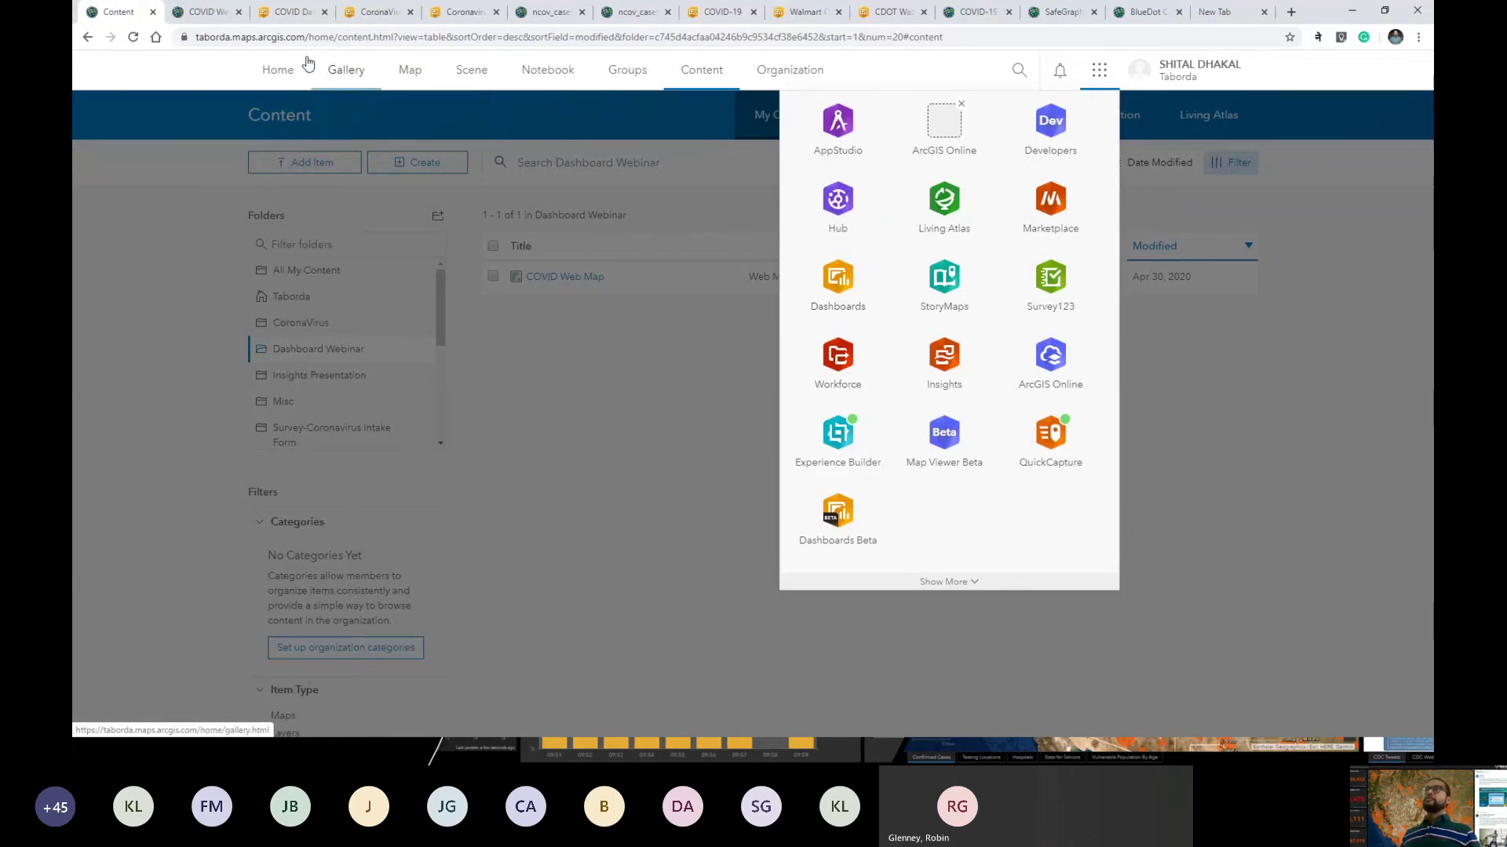
Step: Return to the web map and create an ArcGIS dashboard from it titled "COVID Dashboard", tagged Demo, in the Dashboard Webinar folder
{"action": "left_click", "coordinate": [210, 14]}
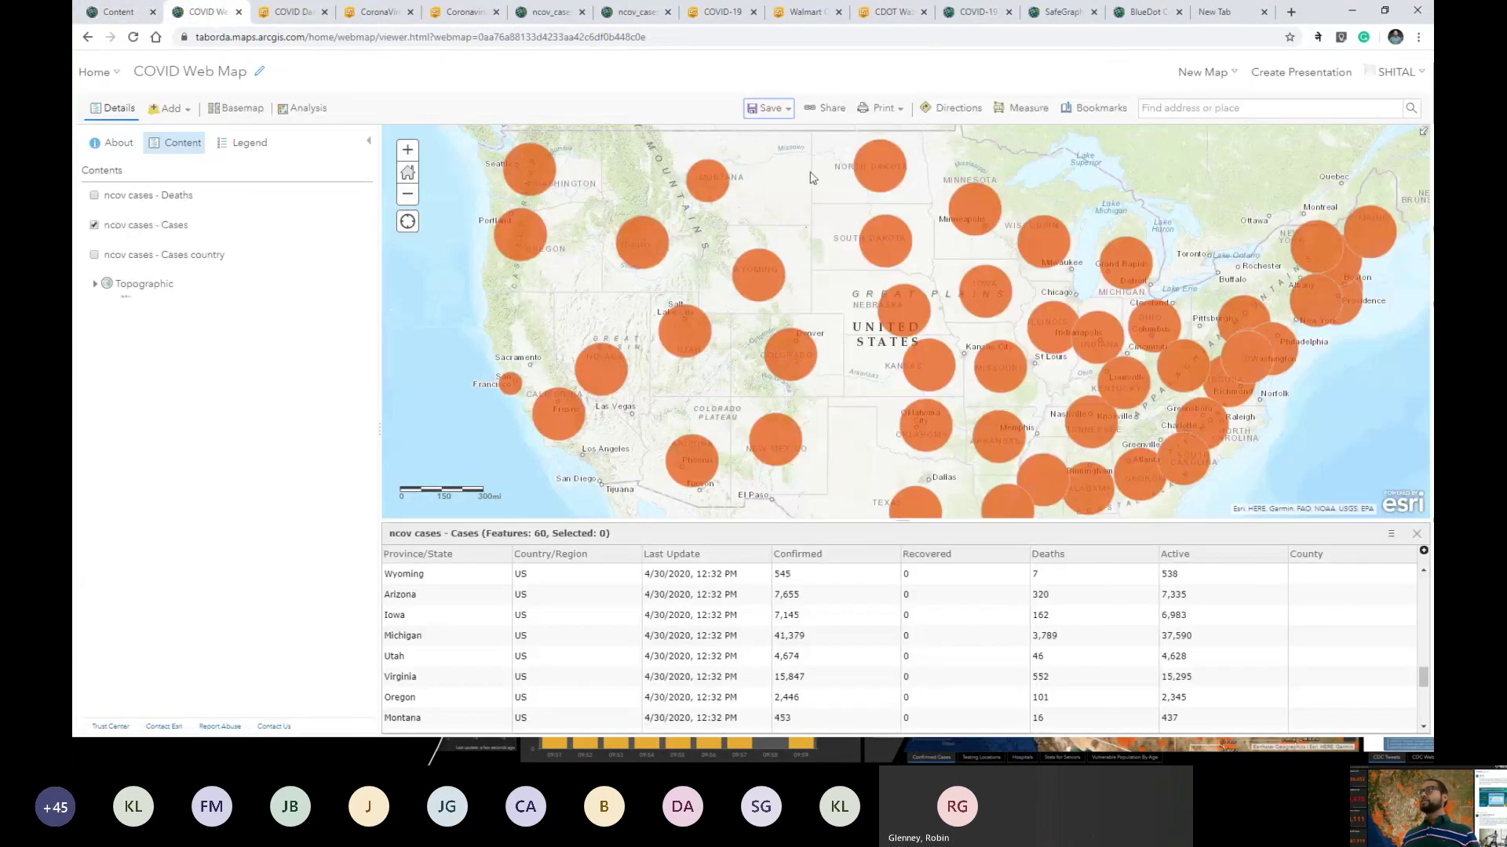
{"action": "left_click", "coordinate": [821, 110]}
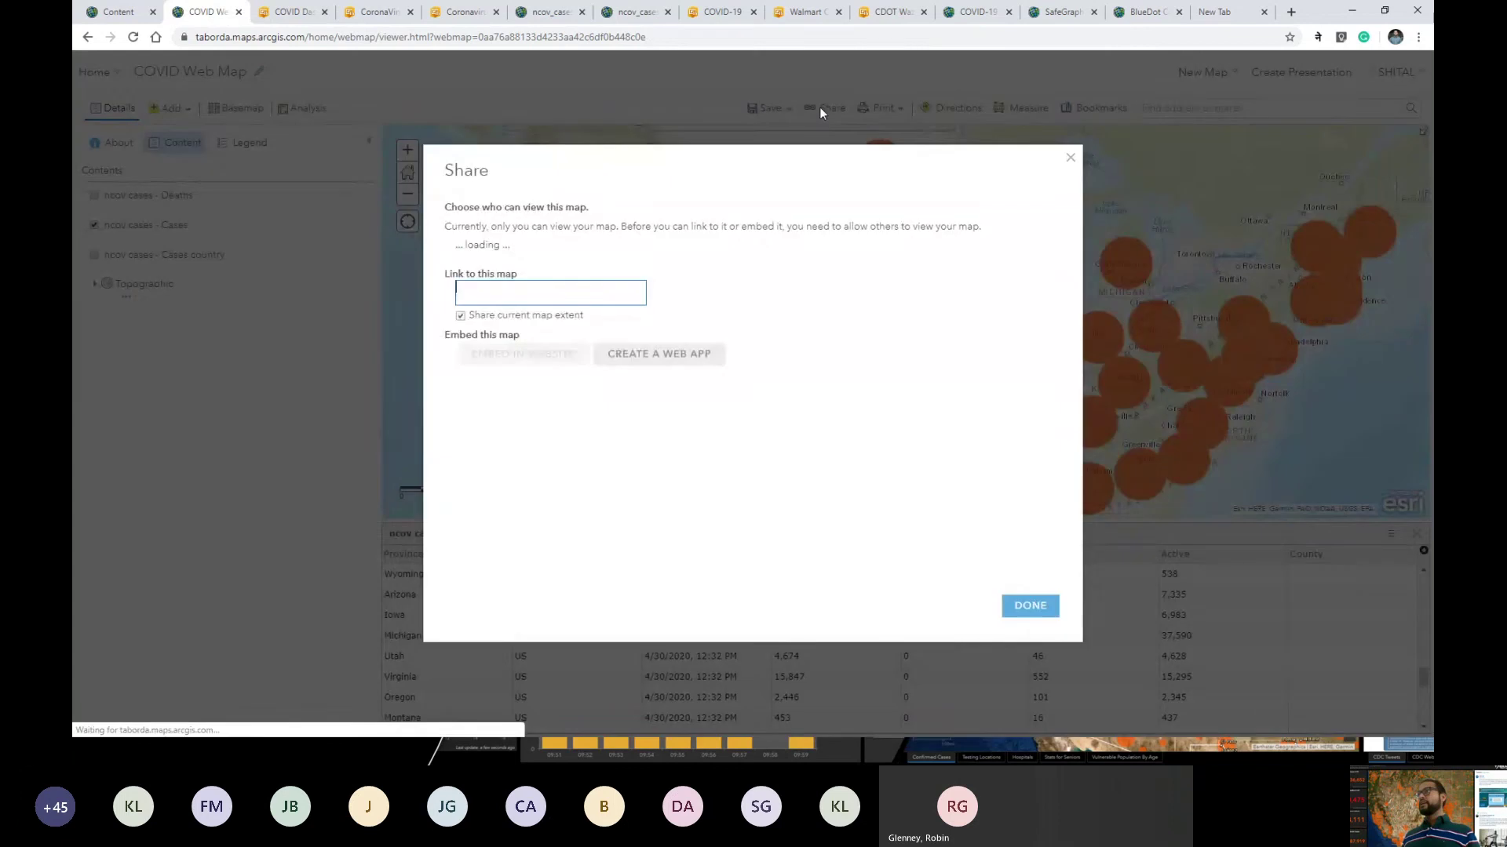
{"action": "left_click", "coordinate": [685, 468]}
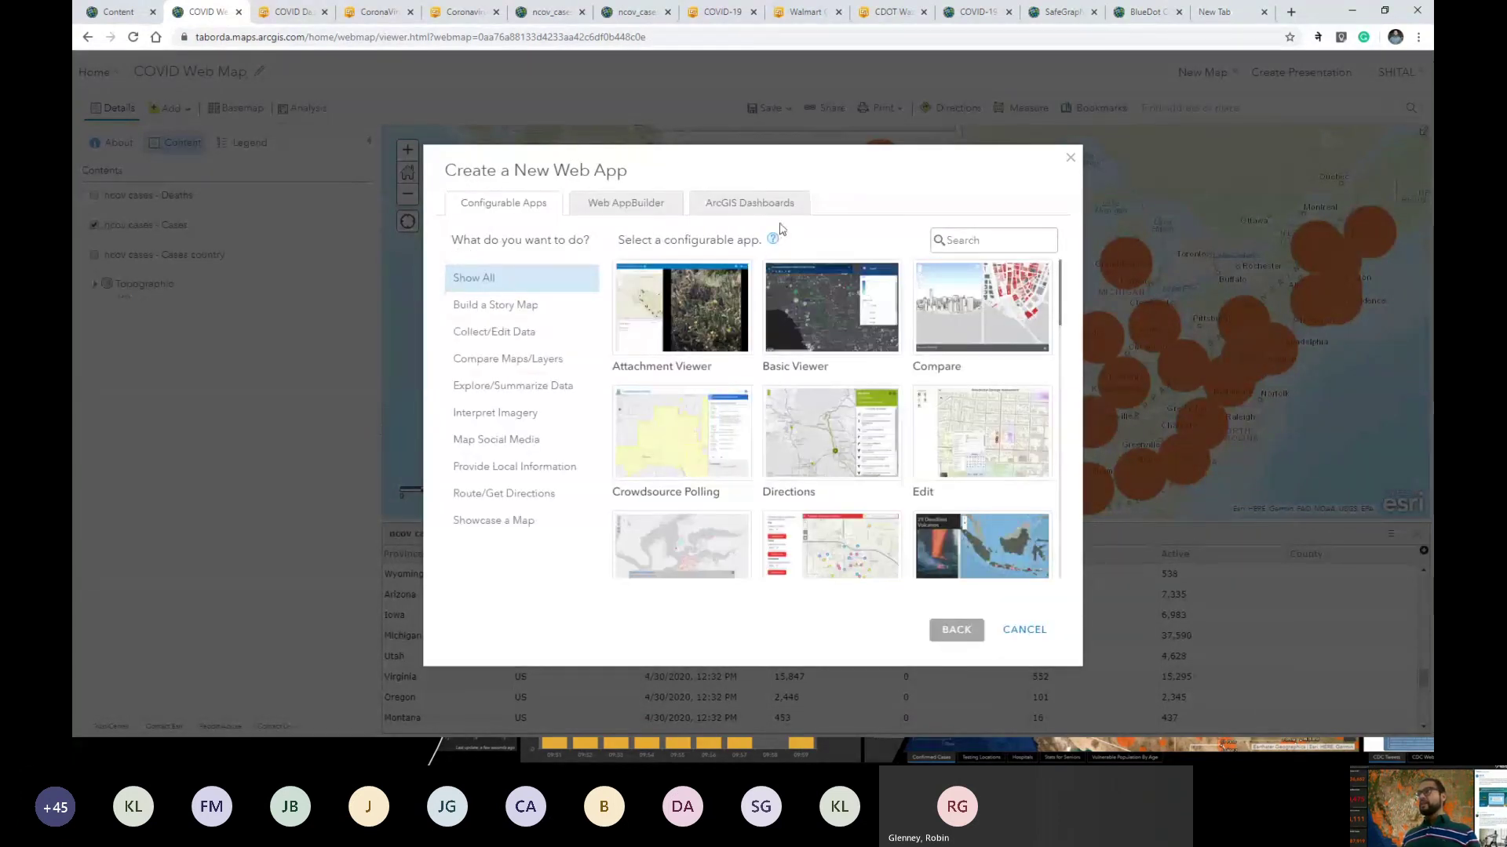
{"action": "left_click", "coordinate": [781, 207]}
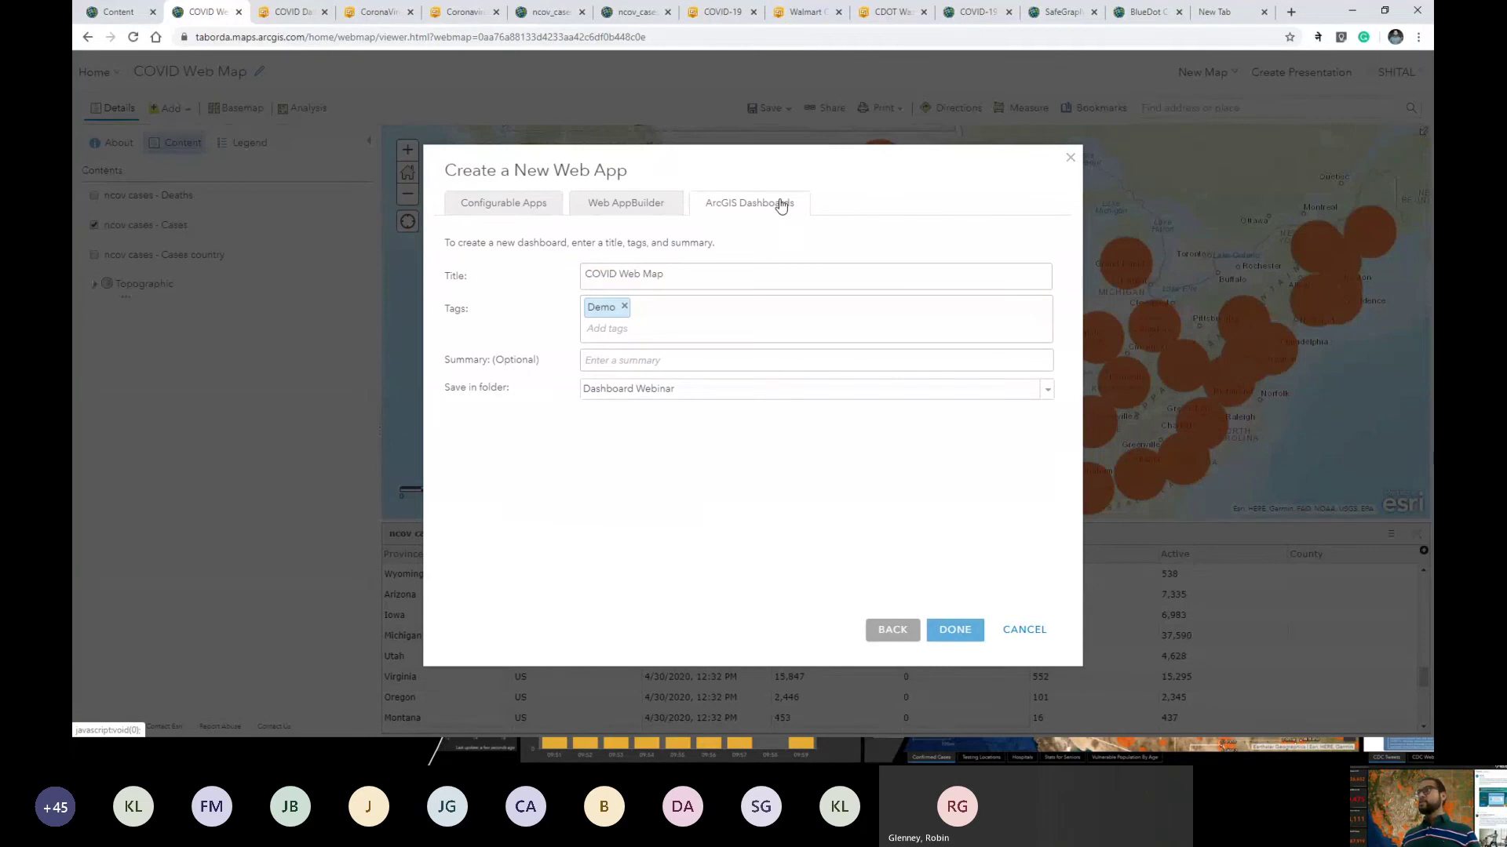
{"action": "left_click", "coordinate": [722, 277]}
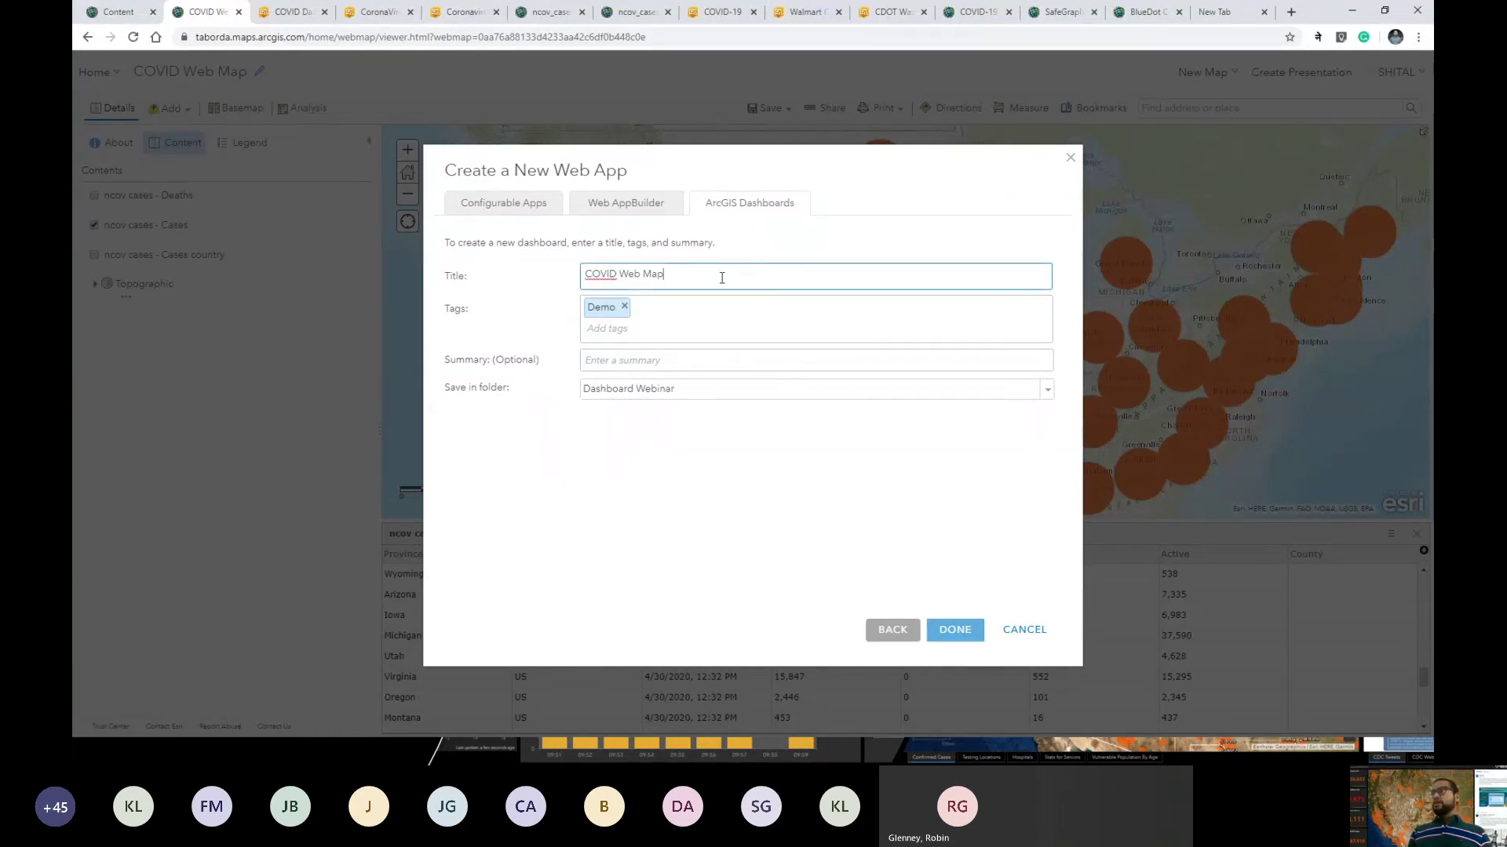
{"action": "key", "text": "BackSpace"}
{"action": "key", "text": "BackSpace"}
{"action": "key", "text": "BackSpace"}
{"action": "key", "text": "BackSpace"}
{"action": "key", "text": "BackSpace"}
{"action": "key", "text": "BackSpace"}
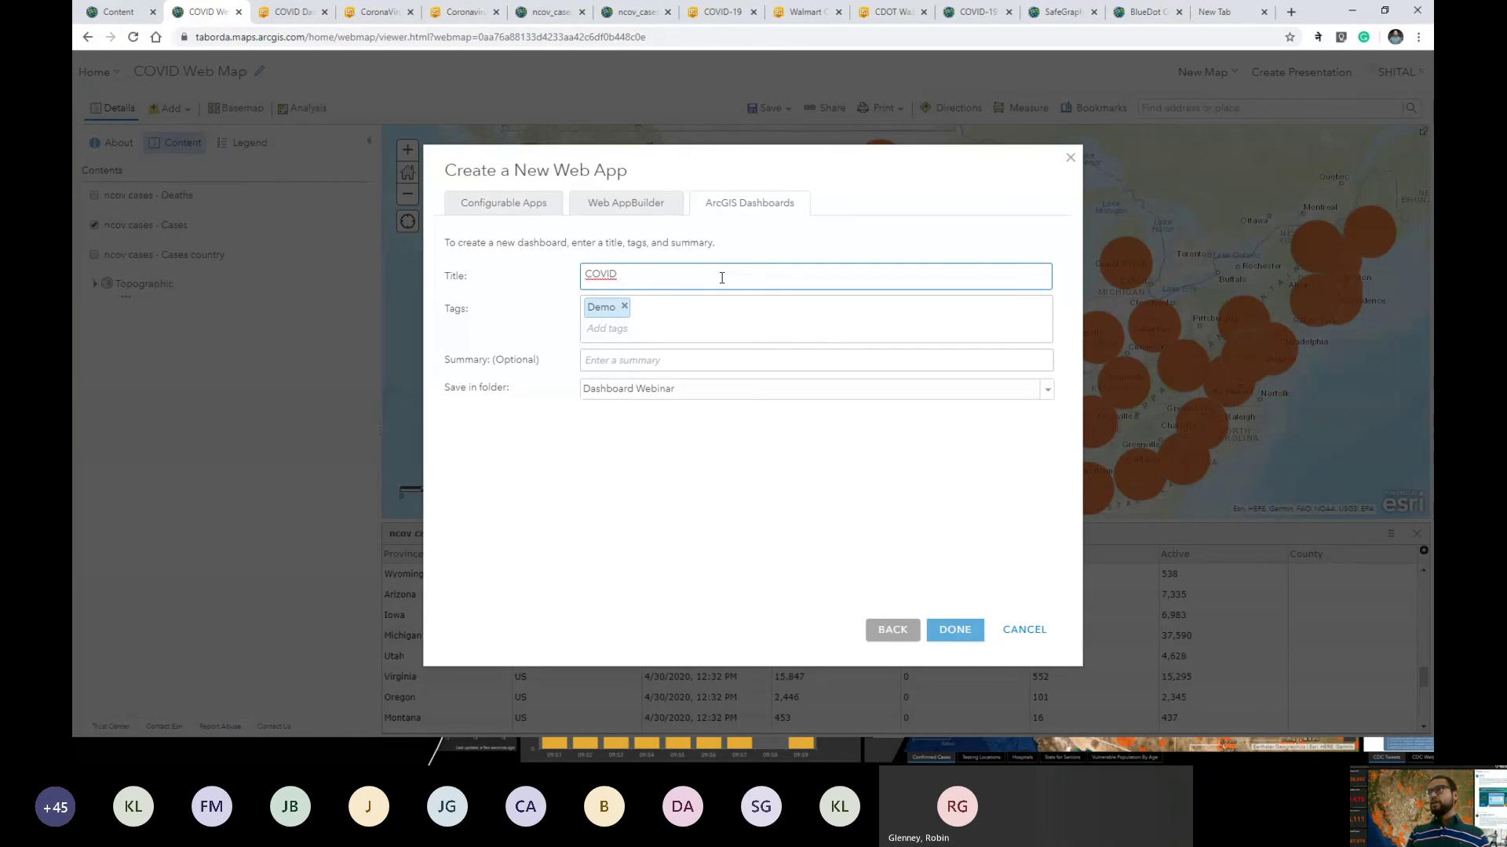
{"action": "type", "text": "Dashboard"}
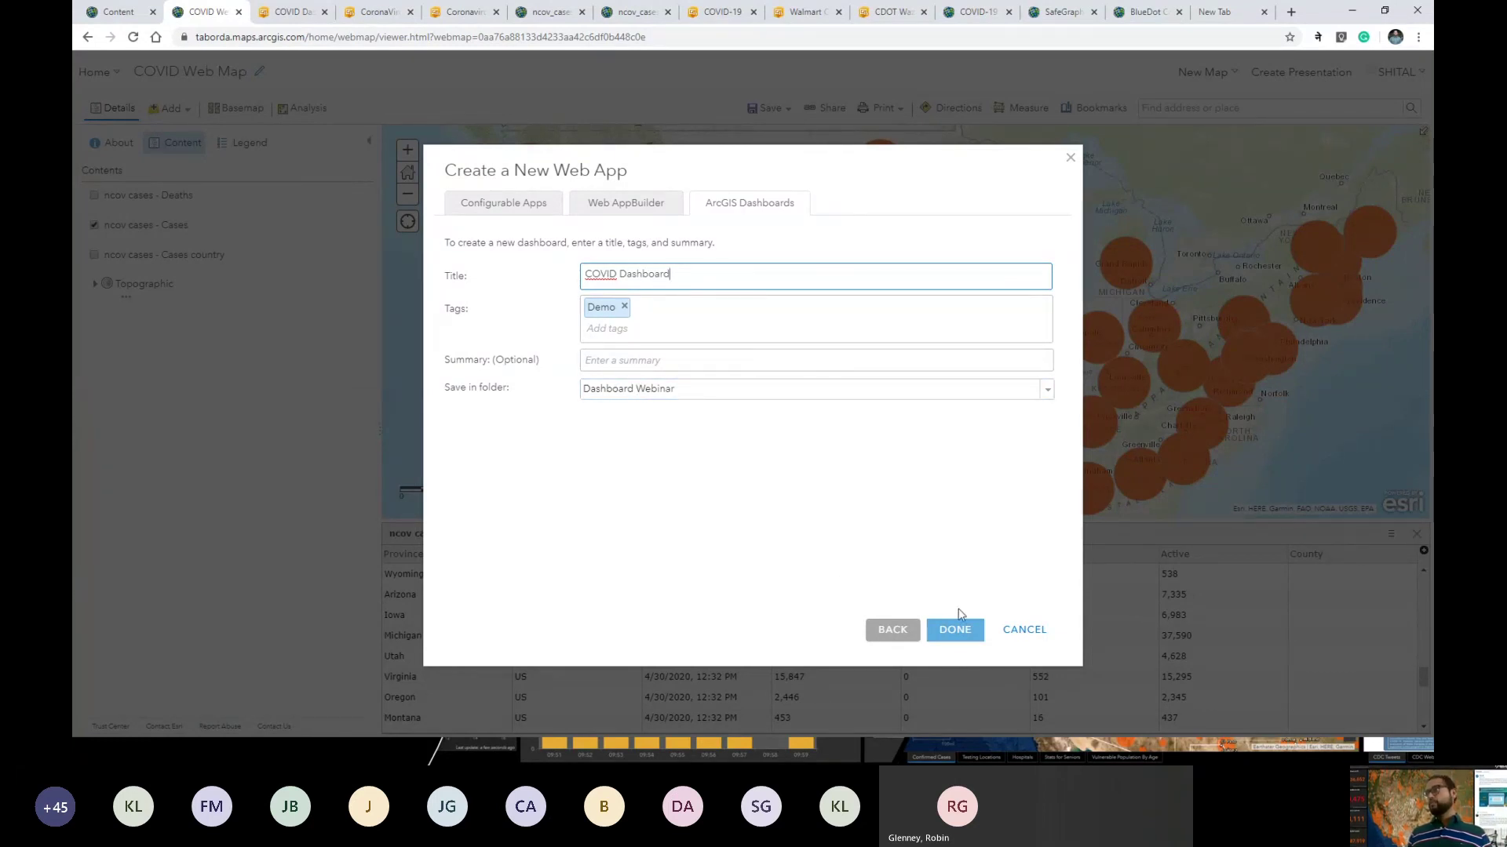
{"action": "left_click", "coordinate": [962, 634]}
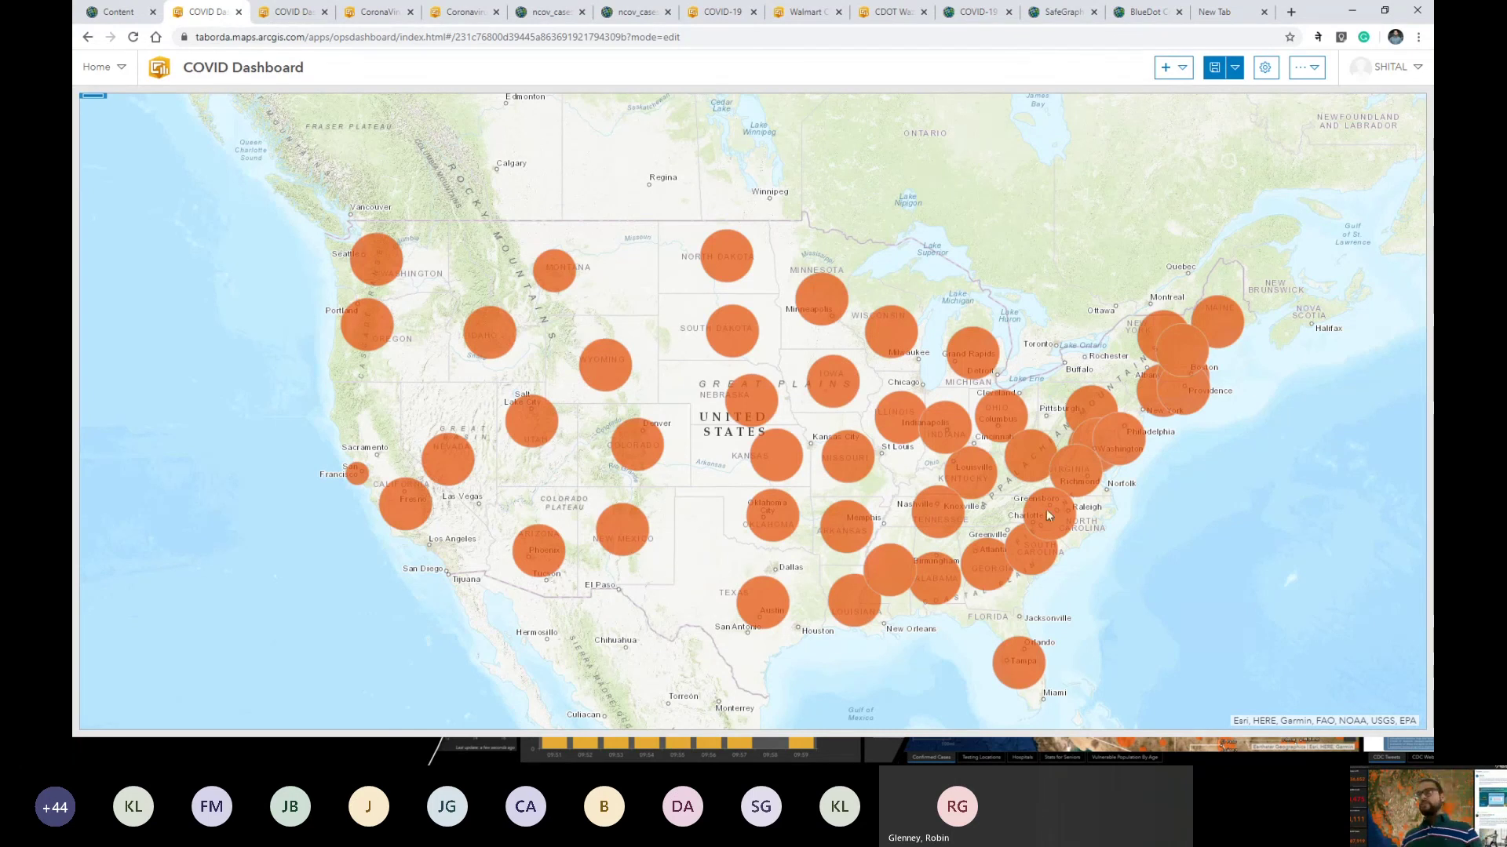
Step: Check the Wyoming pop-up in the new dashboard and try zooming and panning its map around the United States
{"action": "left_click", "coordinate": [614, 364]}
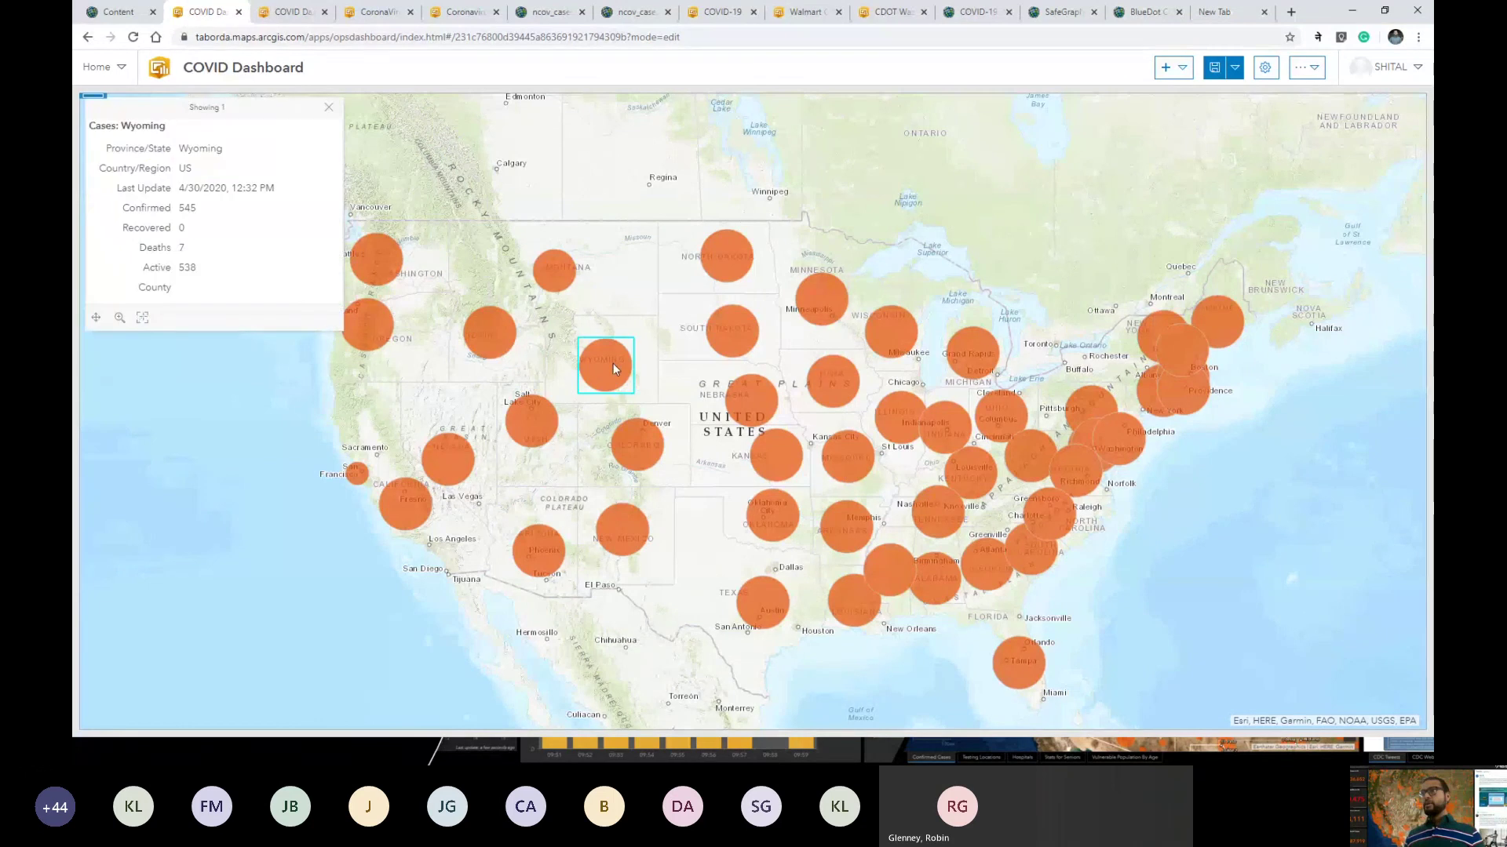
{"action": "left_click", "coordinate": [328, 112]}
{"action": "left_click_drag", "start_coordinate": [730, 417], "coordinate": [710, 370]}
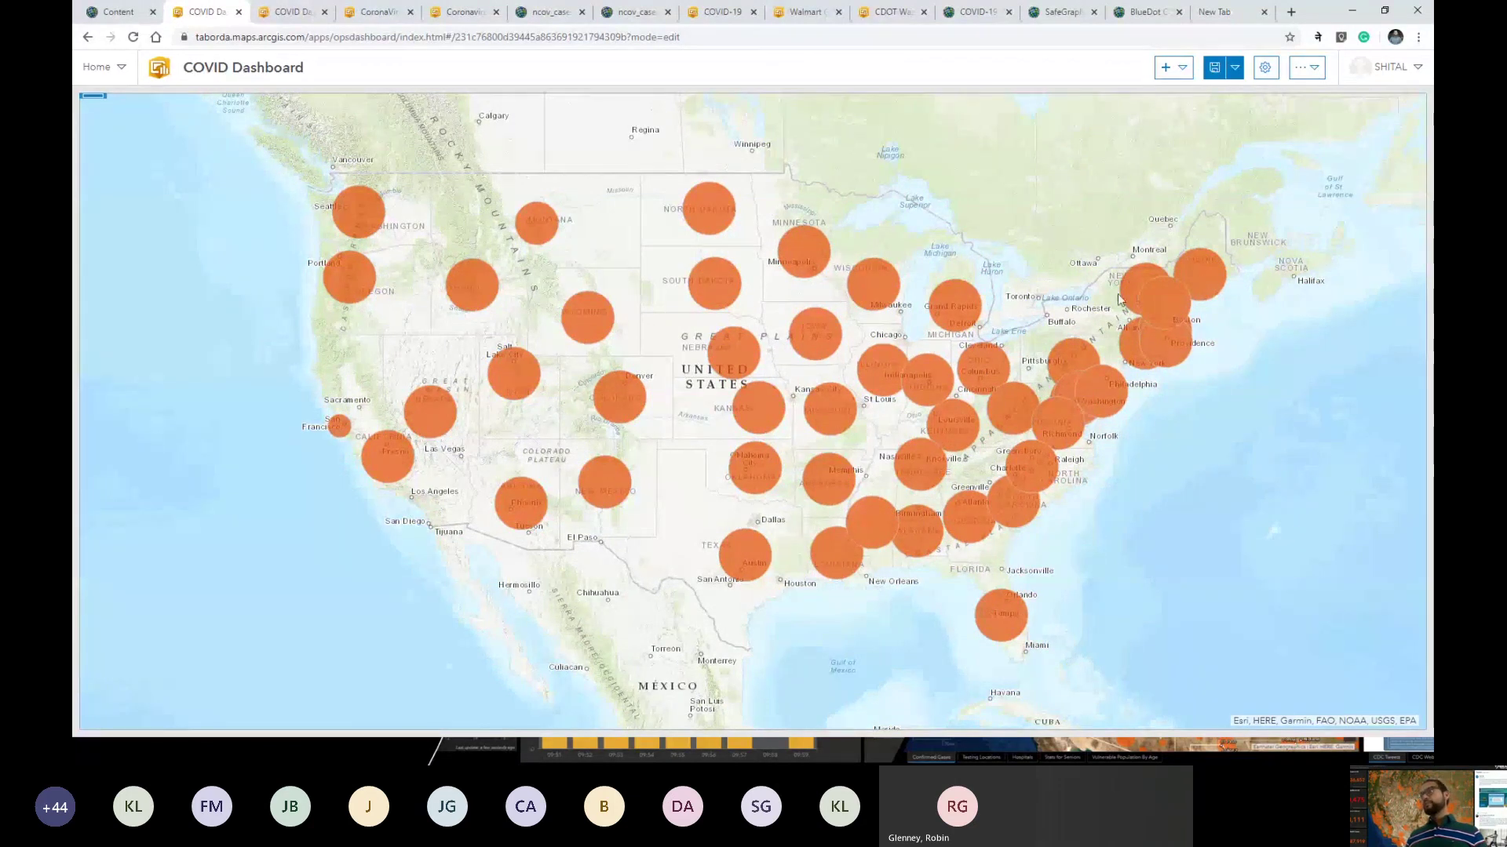
{"action": "scroll", "coordinate": [425, 363], "scroll_direction": "up", "scroll_amount": 3}
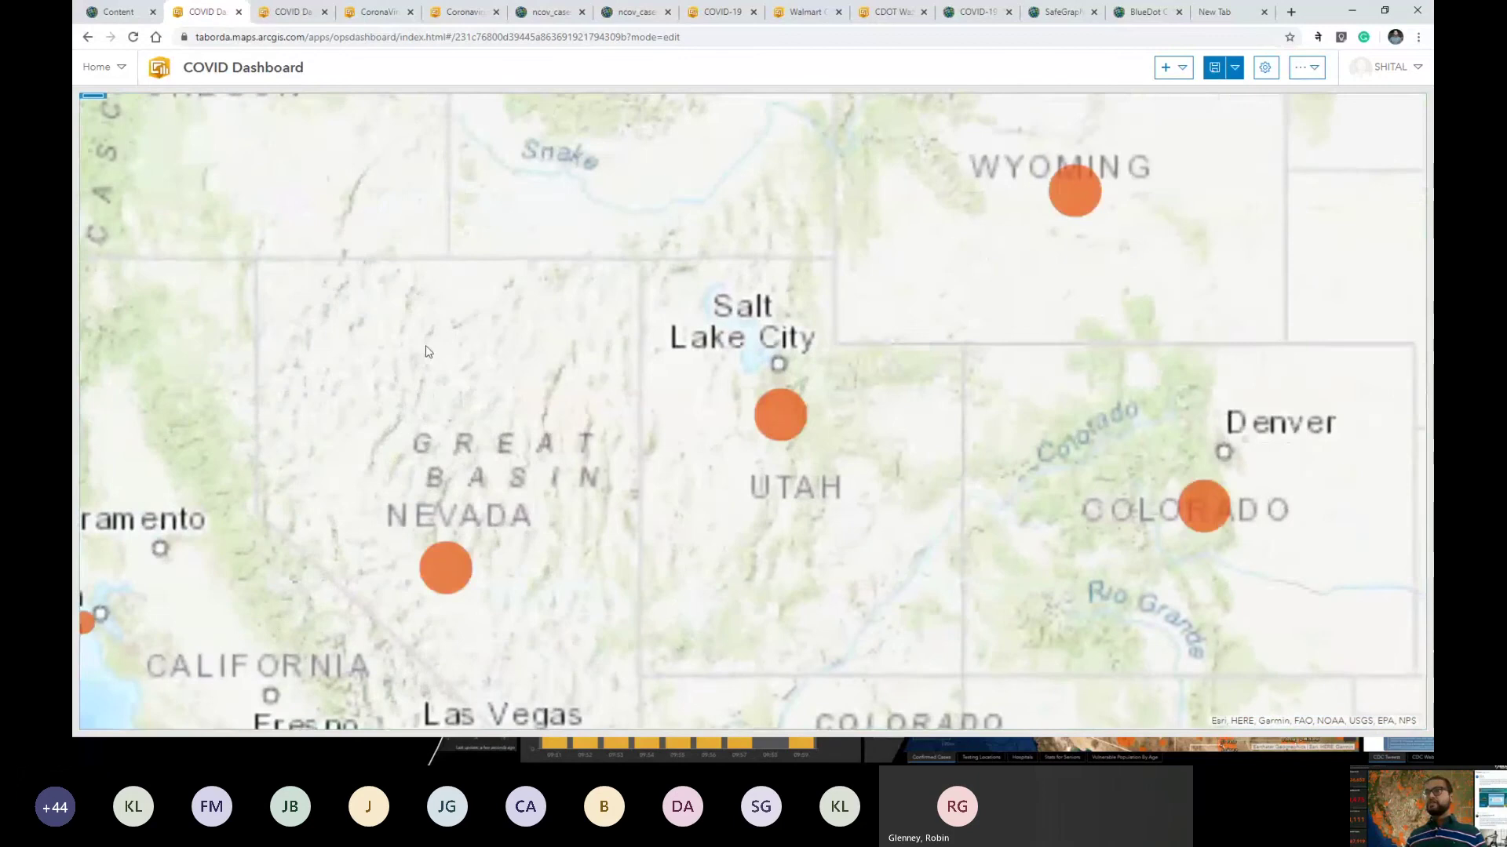
{"action": "scroll", "coordinate": [547, 333], "scroll_direction": "up", "scroll_amount": 2}
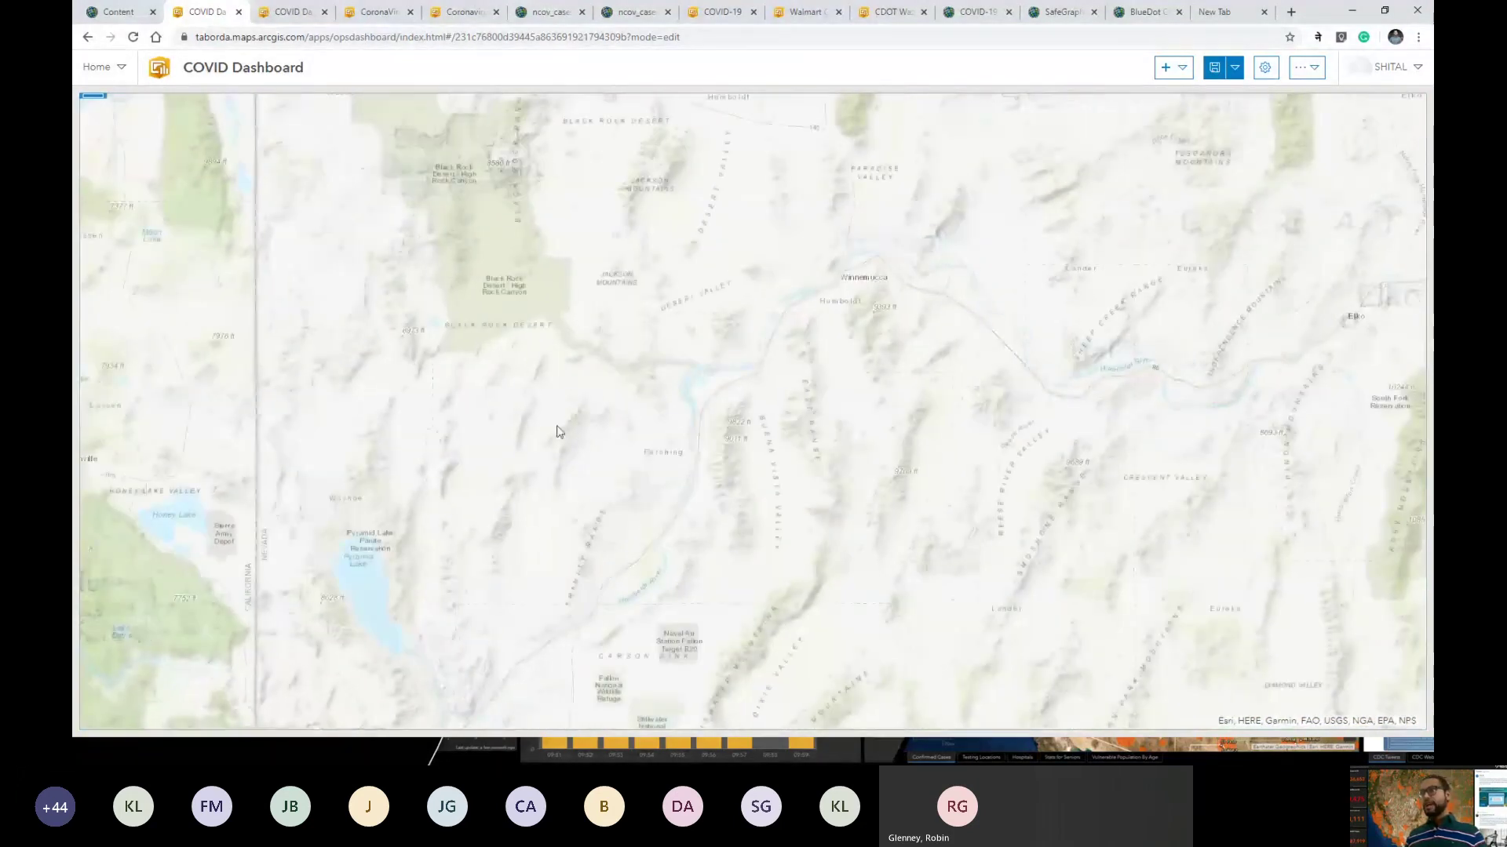
{"action": "scroll", "coordinate": [596, 414], "scroll_direction": "down", "scroll_amount": 2}
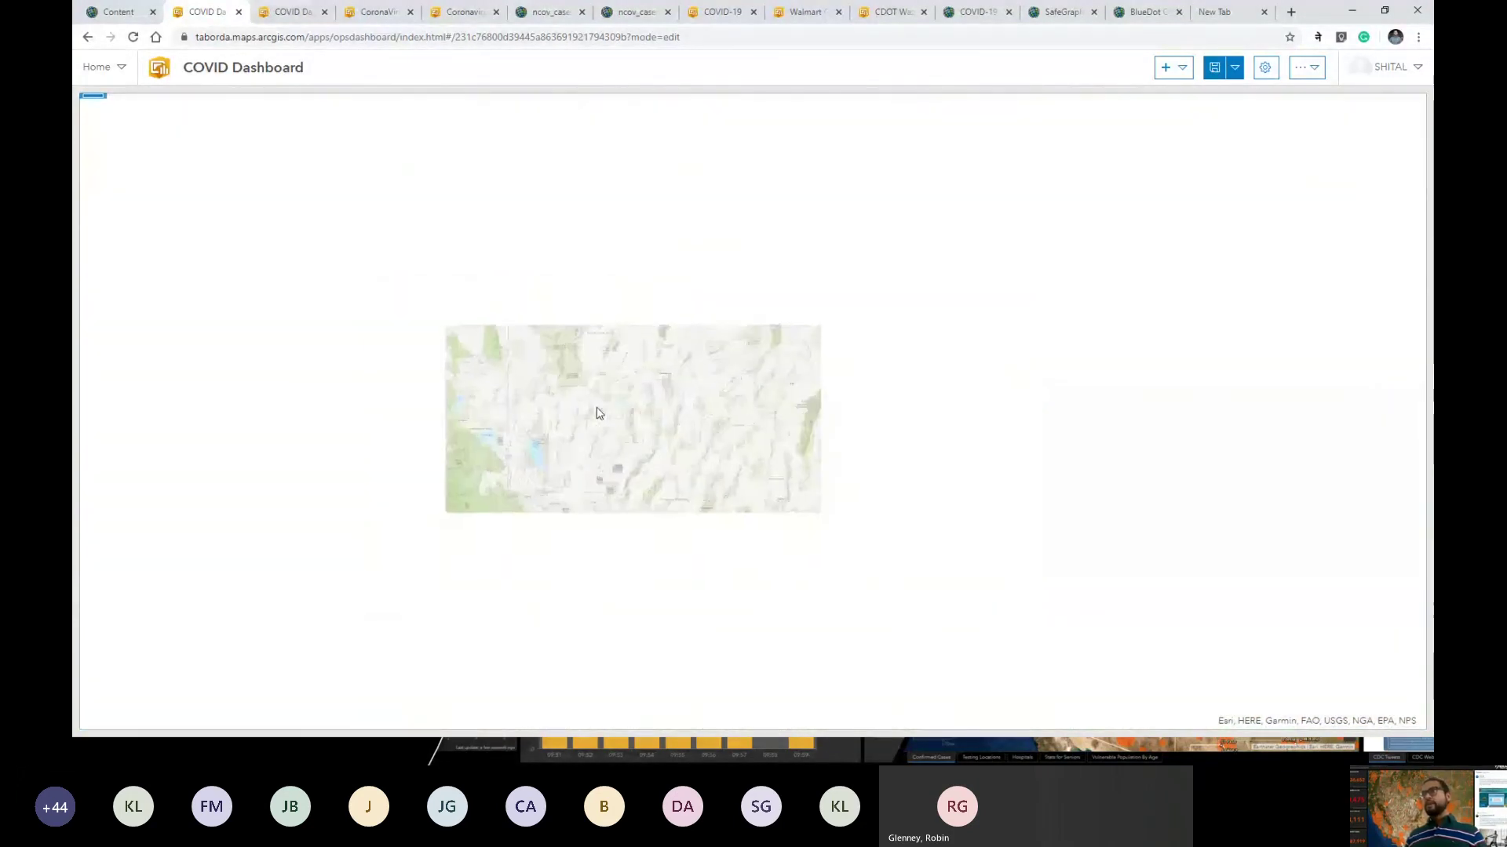
{"action": "scroll", "coordinate": [596, 413], "scroll_direction": "down", "scroll_amount": 1}
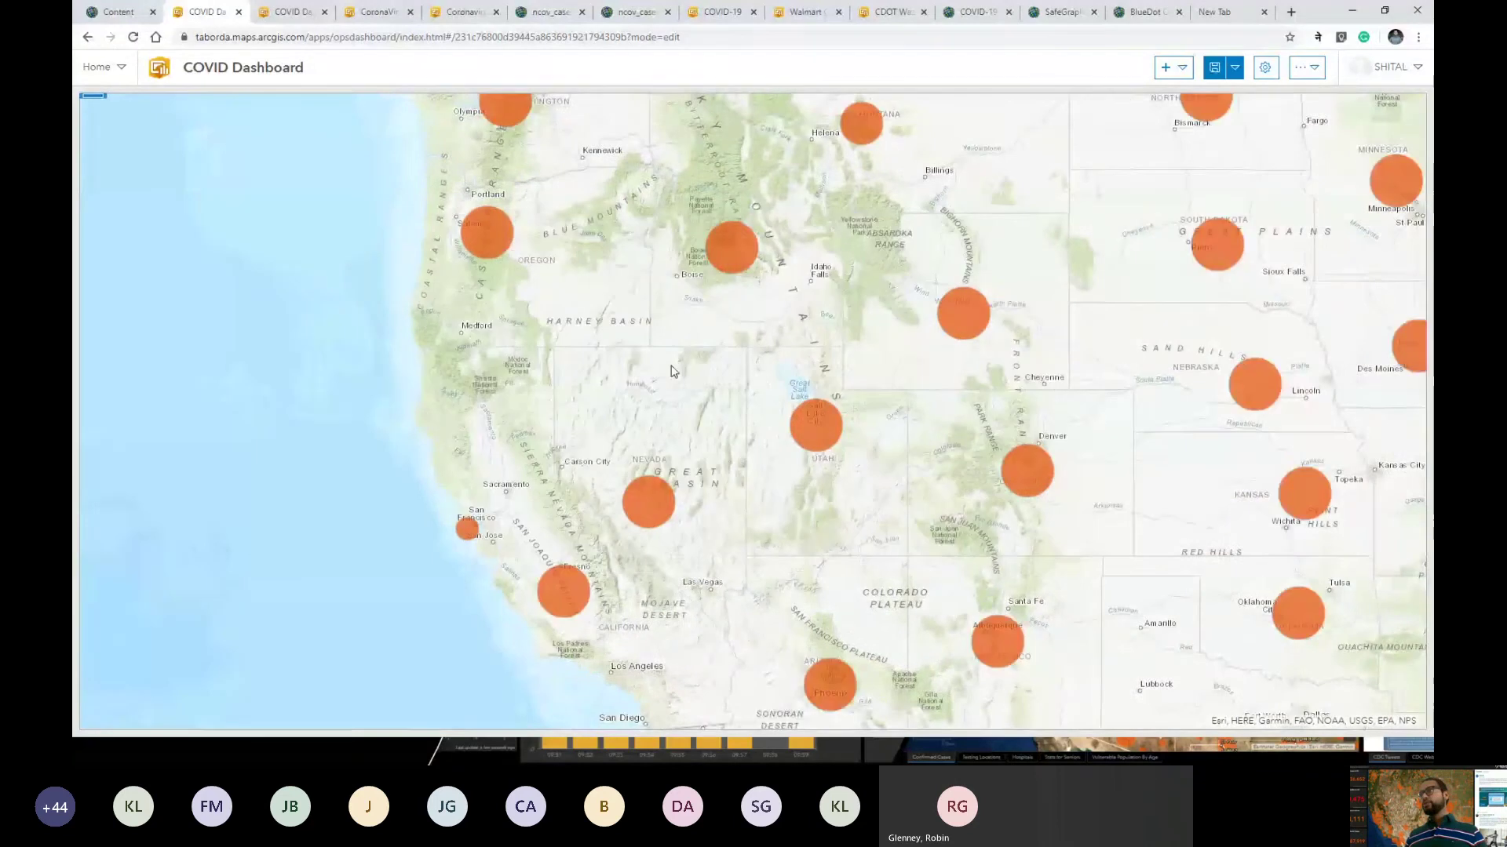
{"action": "left_click_drag", "start_coordinate": [633, 366], "coordinate": [564, 392]}
{"action": "scroll", "coordinate": [564, 392], "scroll_direction": "down", "scroll_amount": 1}
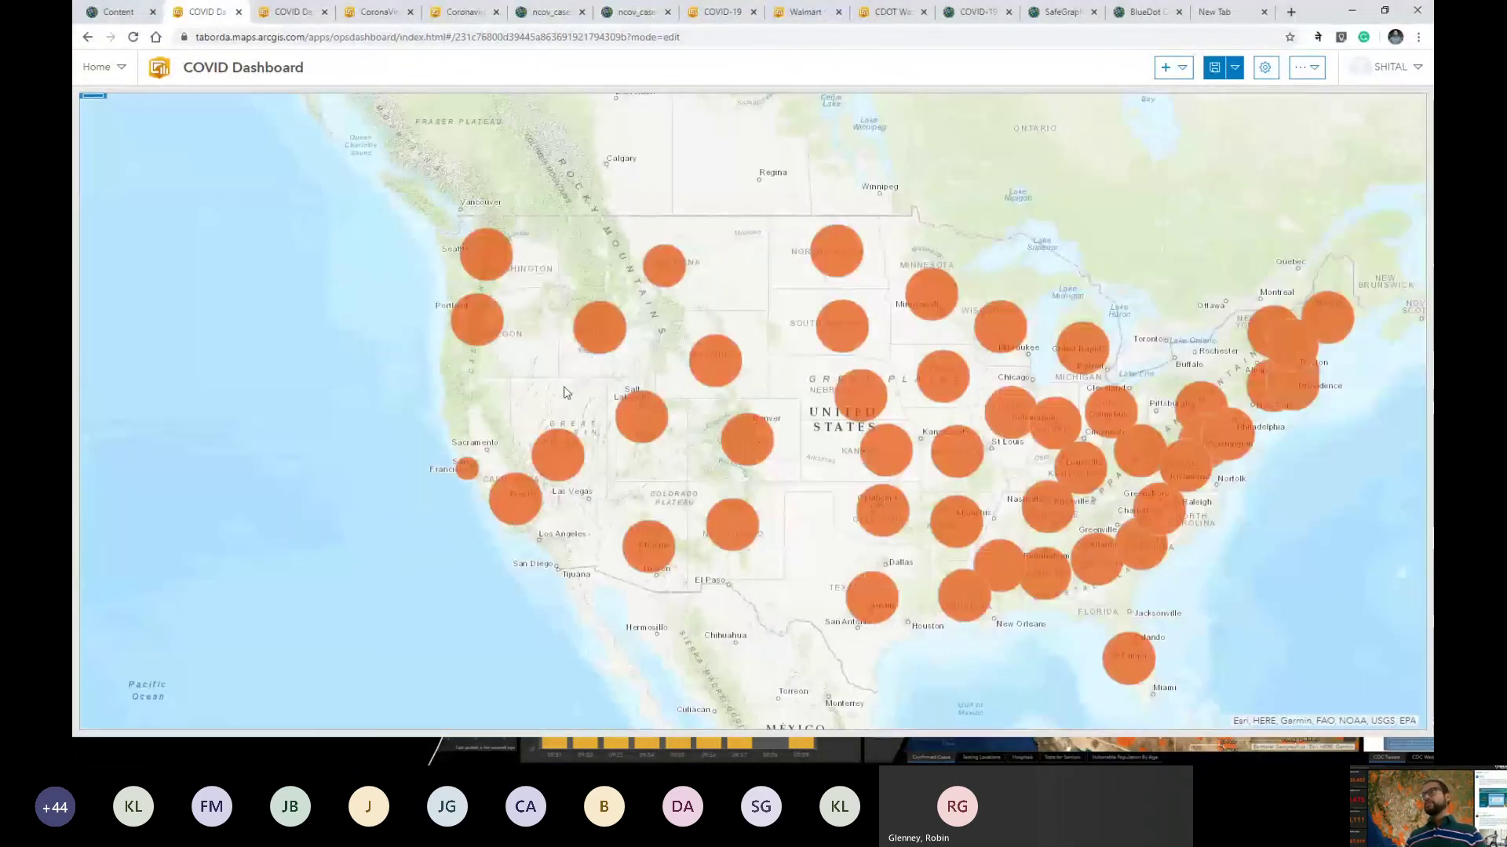
{"action": "left_click_drag", "start_coordinate": [822, 481], "coordinate": [745, 401]}
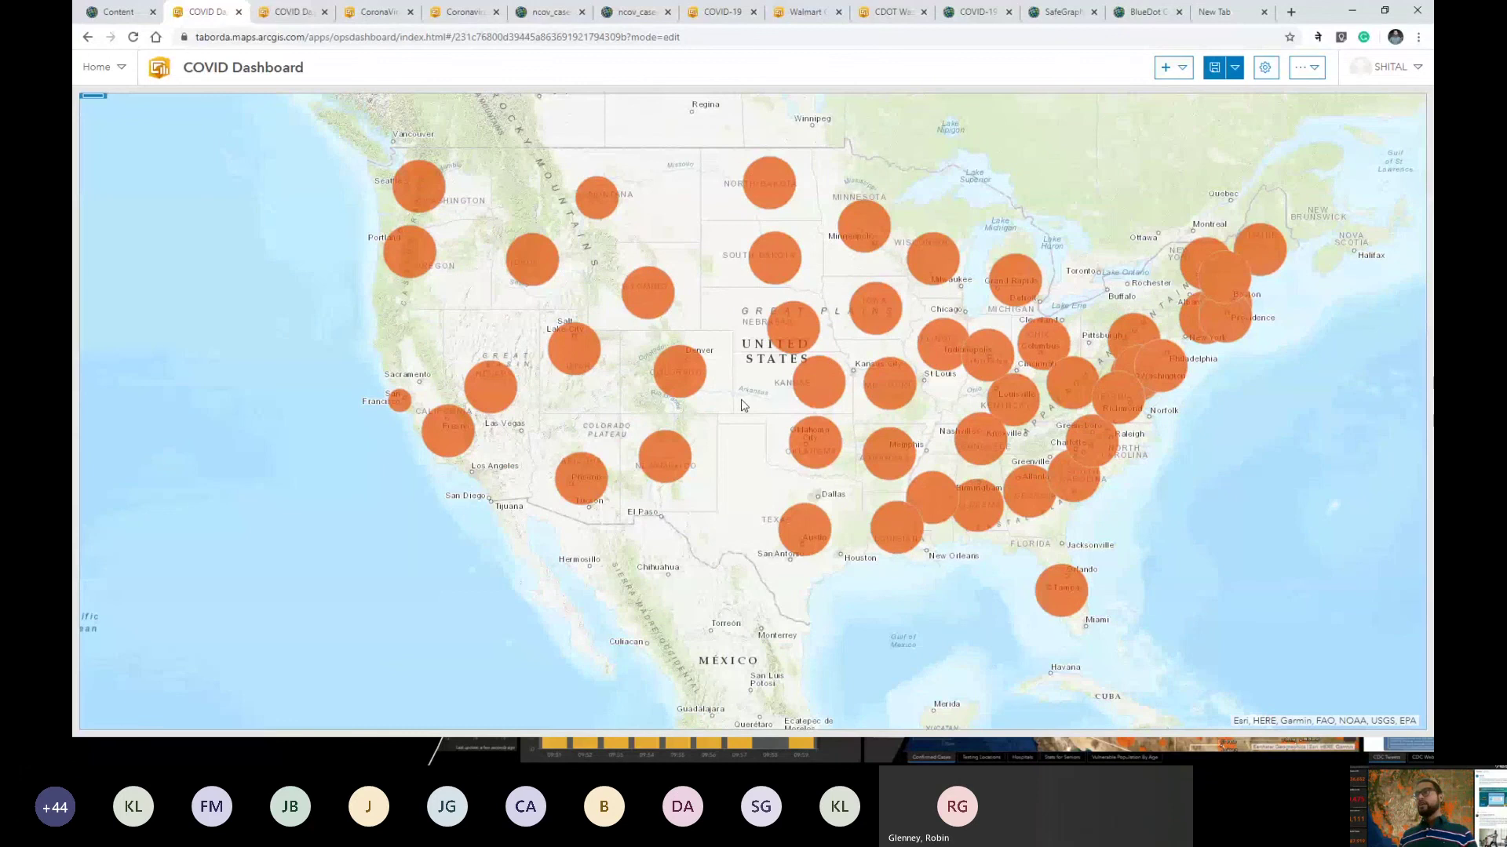
{"action": "left_click_drag", "start_coordinate": [745, 405], "coordinate": [629, 424]}
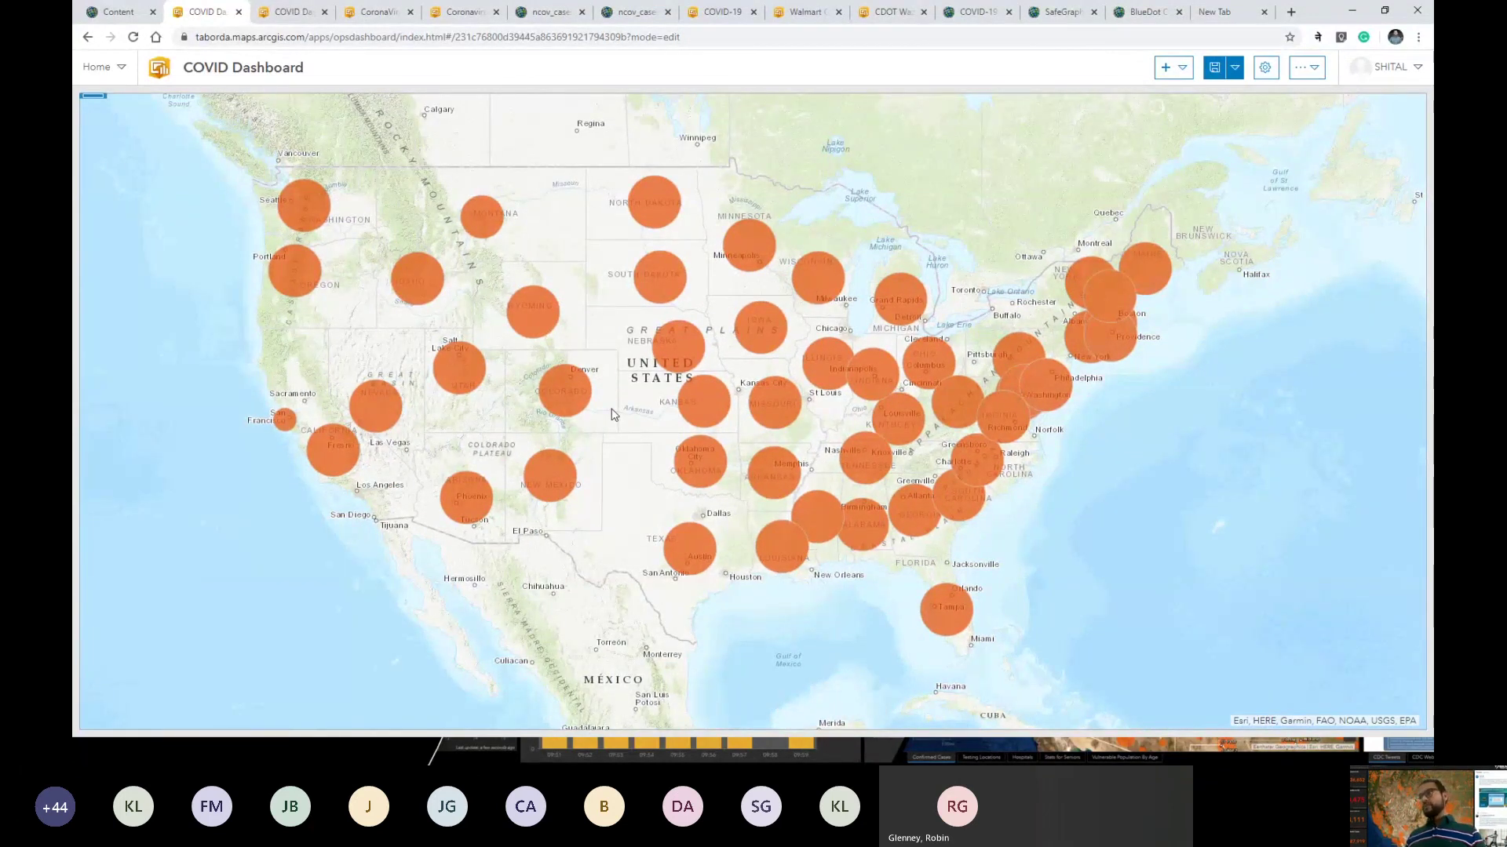
Step: Enable the Zoom In/Out control and the Basemap Switcher for the dashboard's COVID Web Map element
{"action": "left_click_drag", "start_coordinate": [612, 414], "coordinate": [711, 433]}
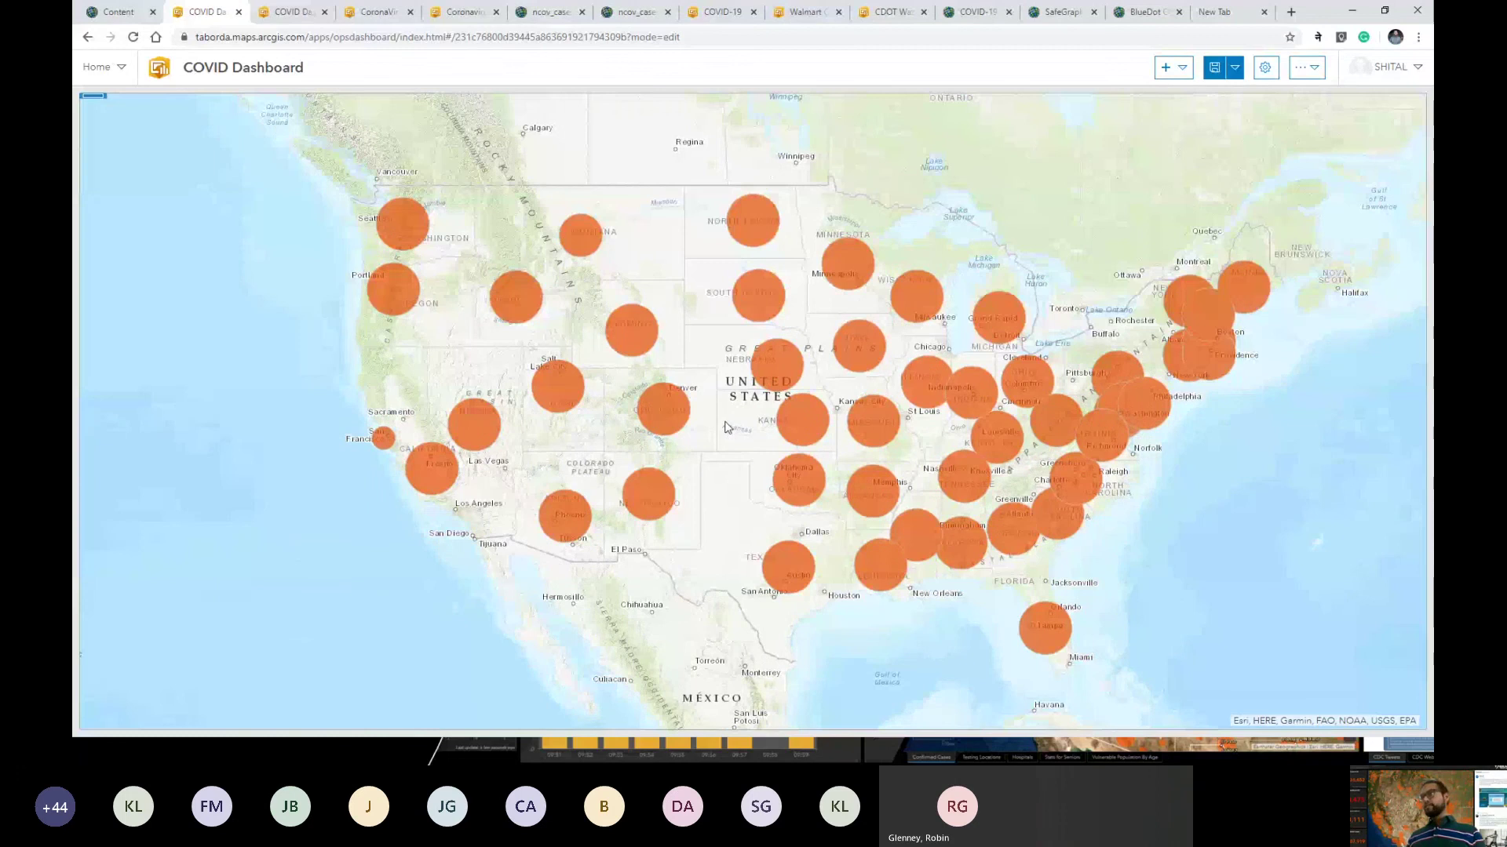
{"action": "scroll", "coordinate": [725, 428], "scroll_direction": "up", "scroll_amount": 3}
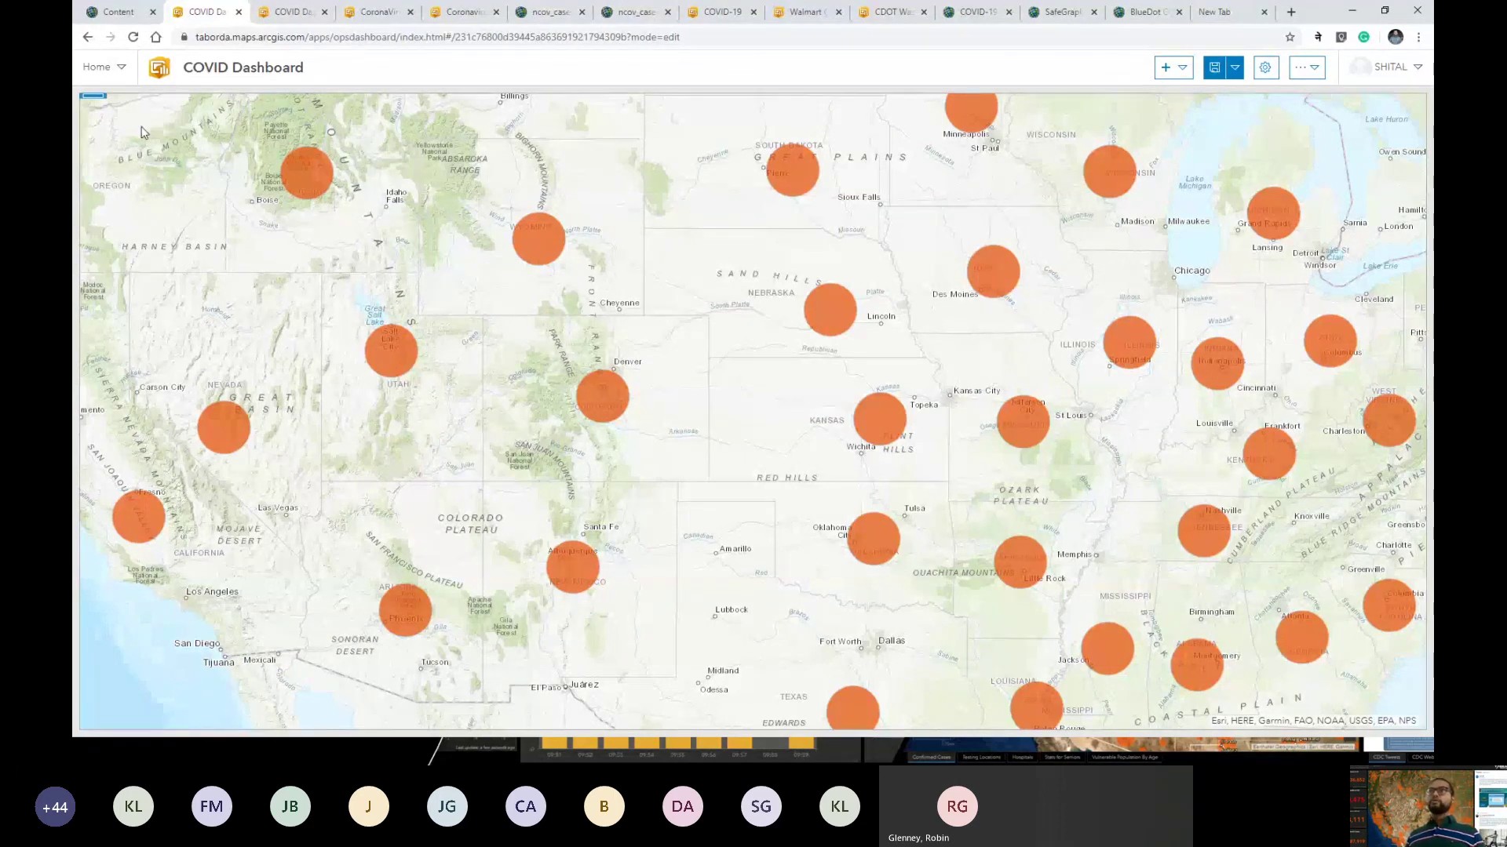
{"action": "mouse_move", "coordinate": [89, 105]}
{"action": "left_click", "coordinate": [93, 124]}
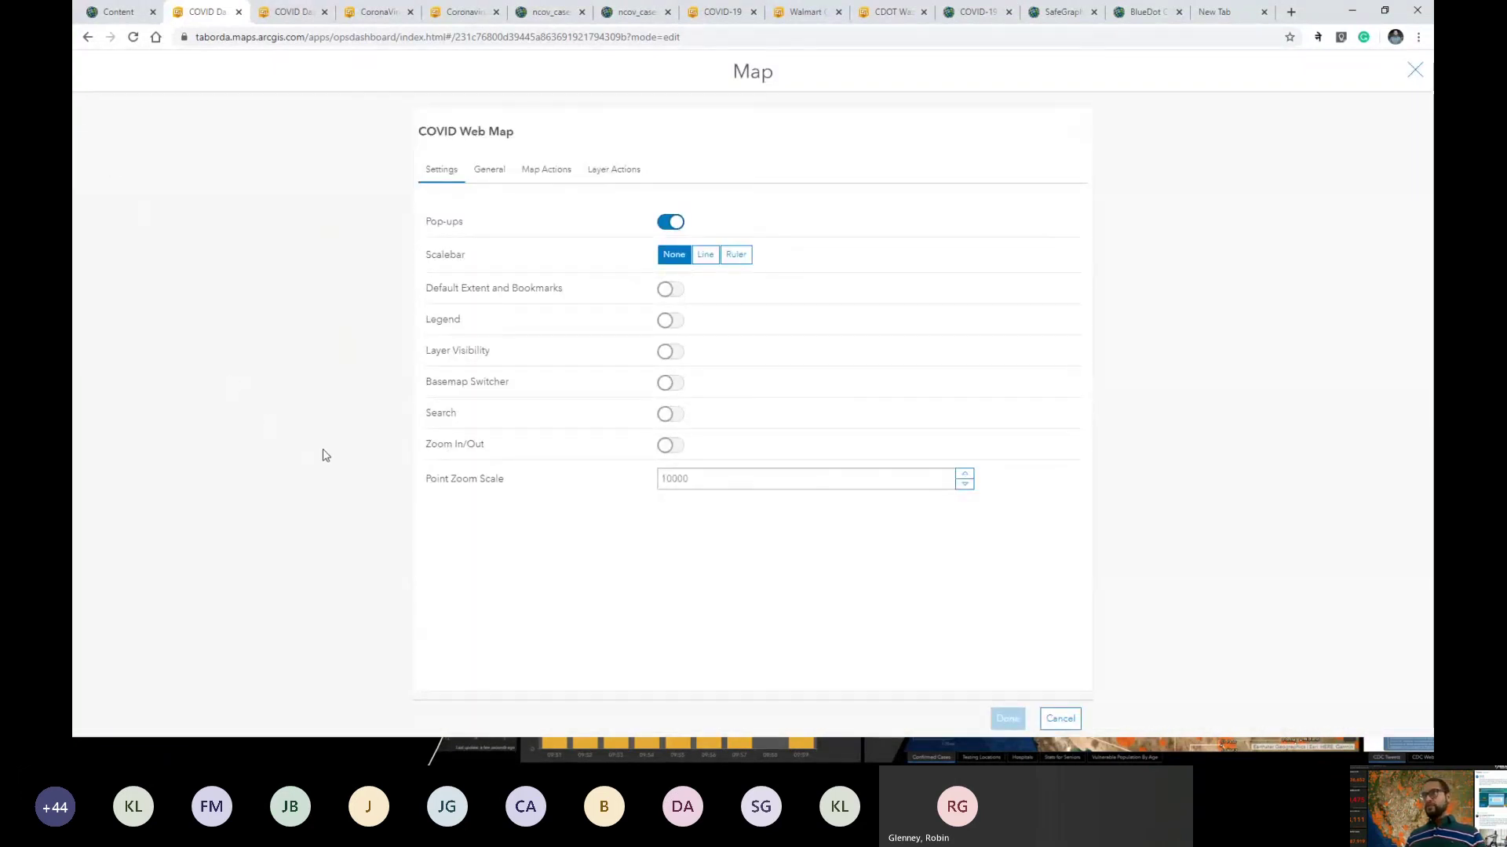
{"action": "left_click", "coordinate": [681, 452]}
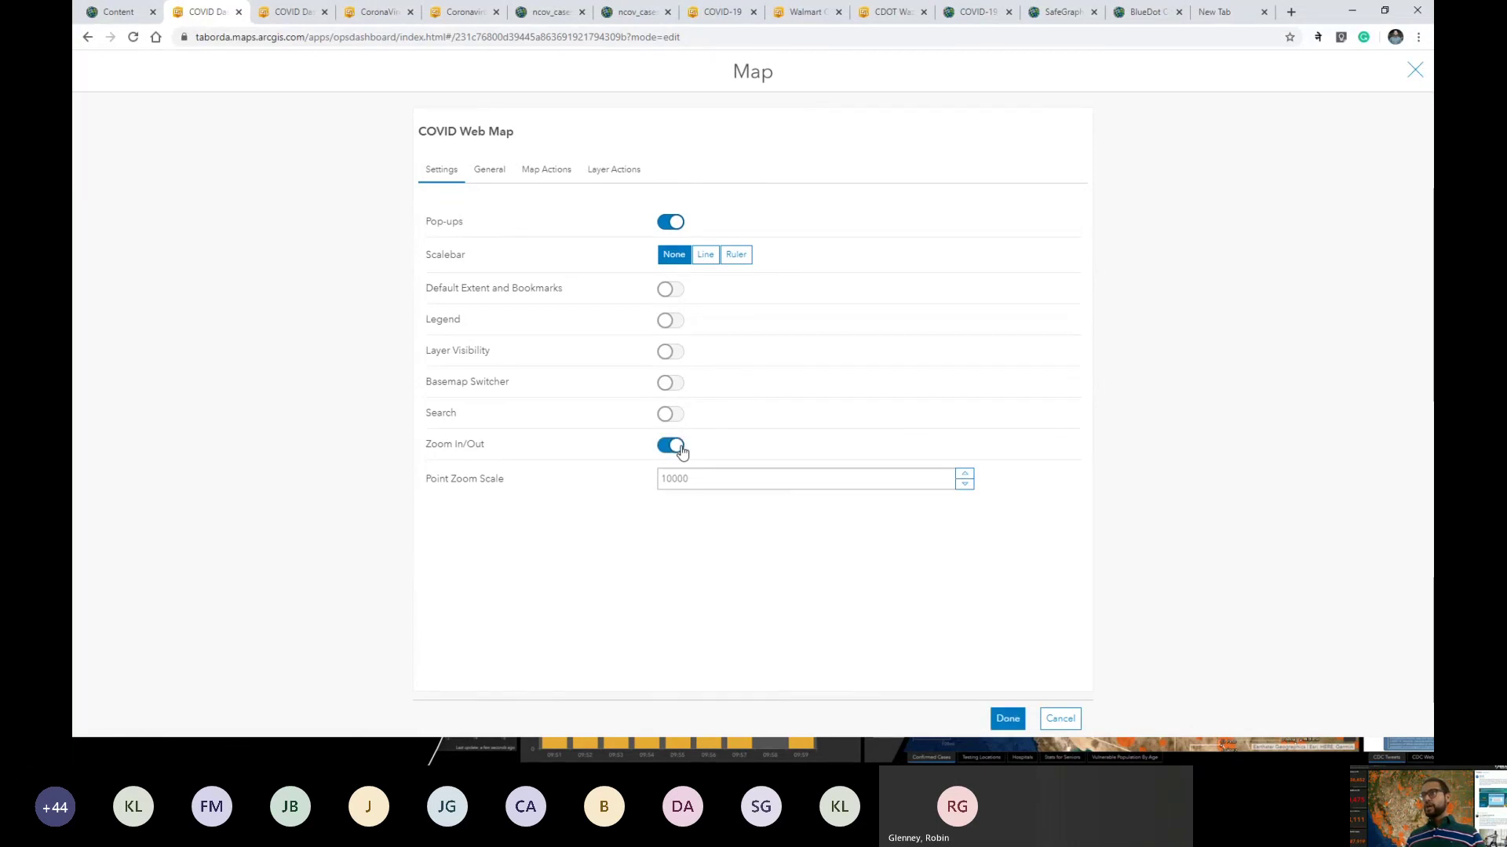
{"action": "left_click", "coordinate": [677, 385]}
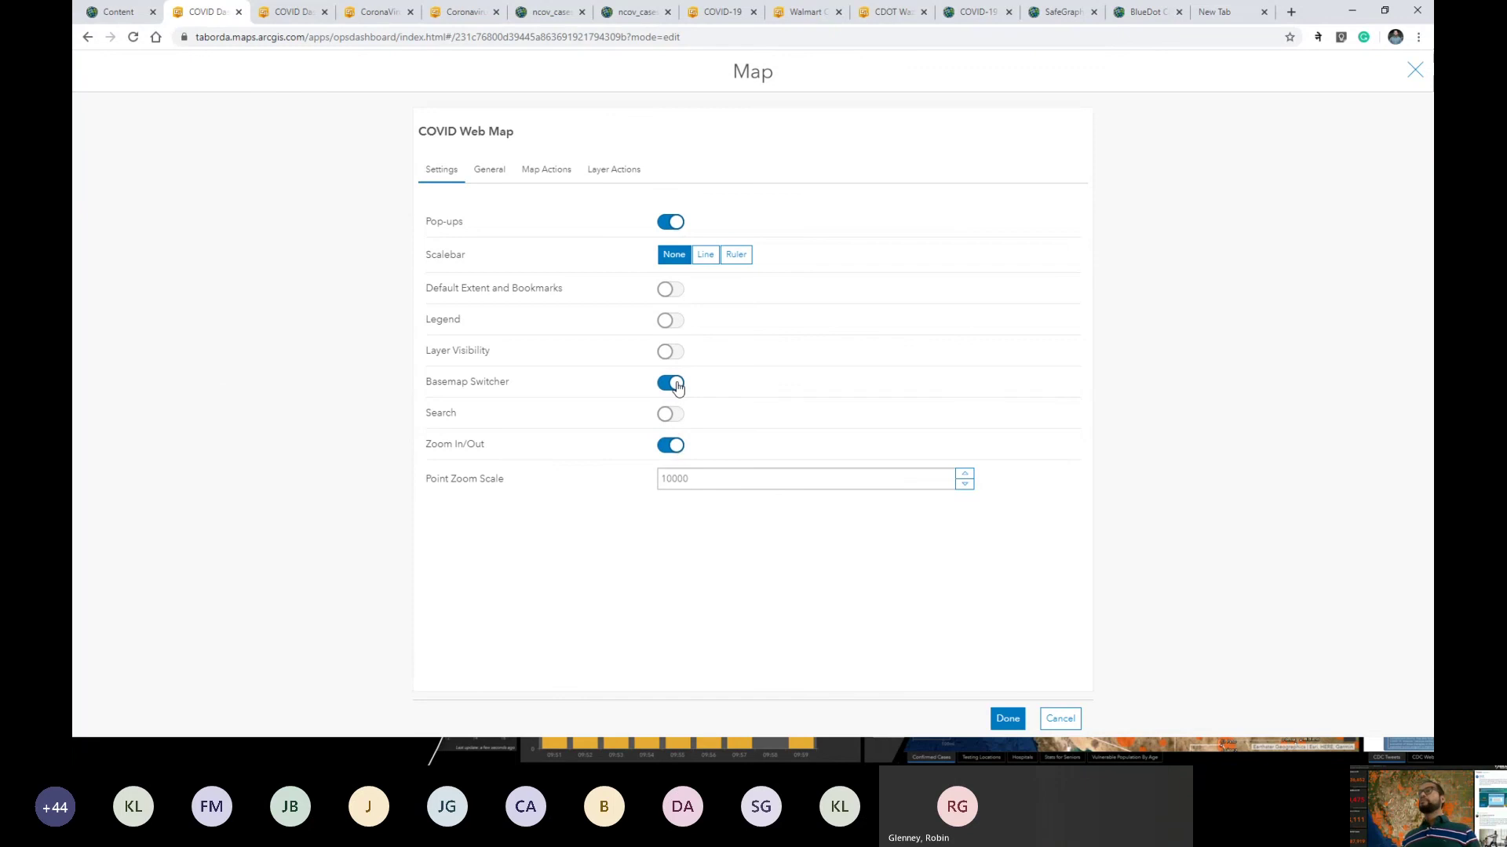
Step: Review the map element's general, map action and layer action options, and apply the configuration to the dashboard
{"action": "left_click", "coordinate": [490, 169]}
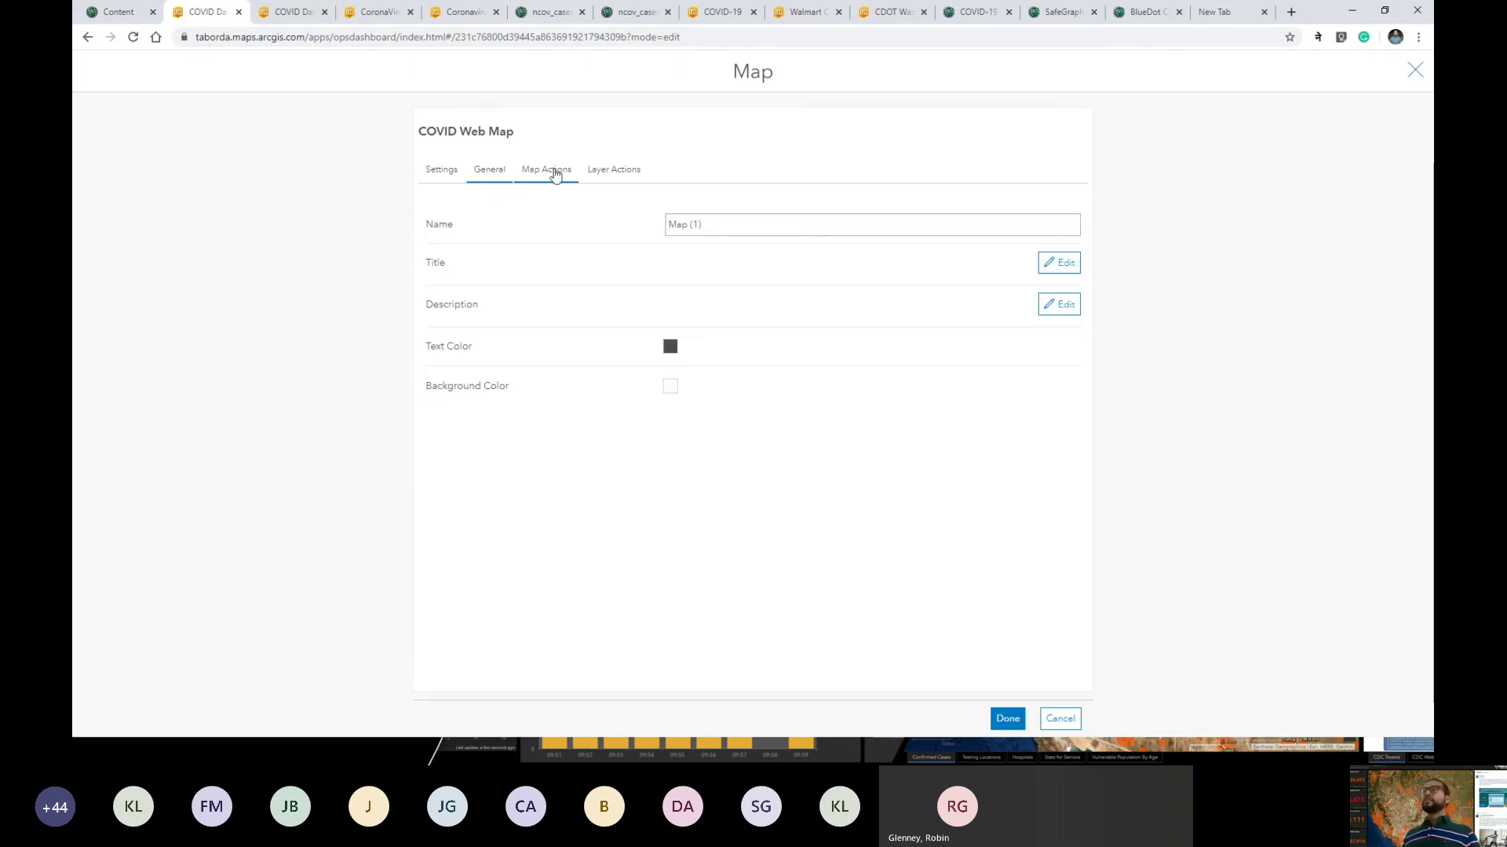
{"action": "left_click", "coordinate": [548, 169]}
{"action": "left_click", "coordinate": [608, 171]}
{"action": "left_click", "coordinate": [440, 171]}
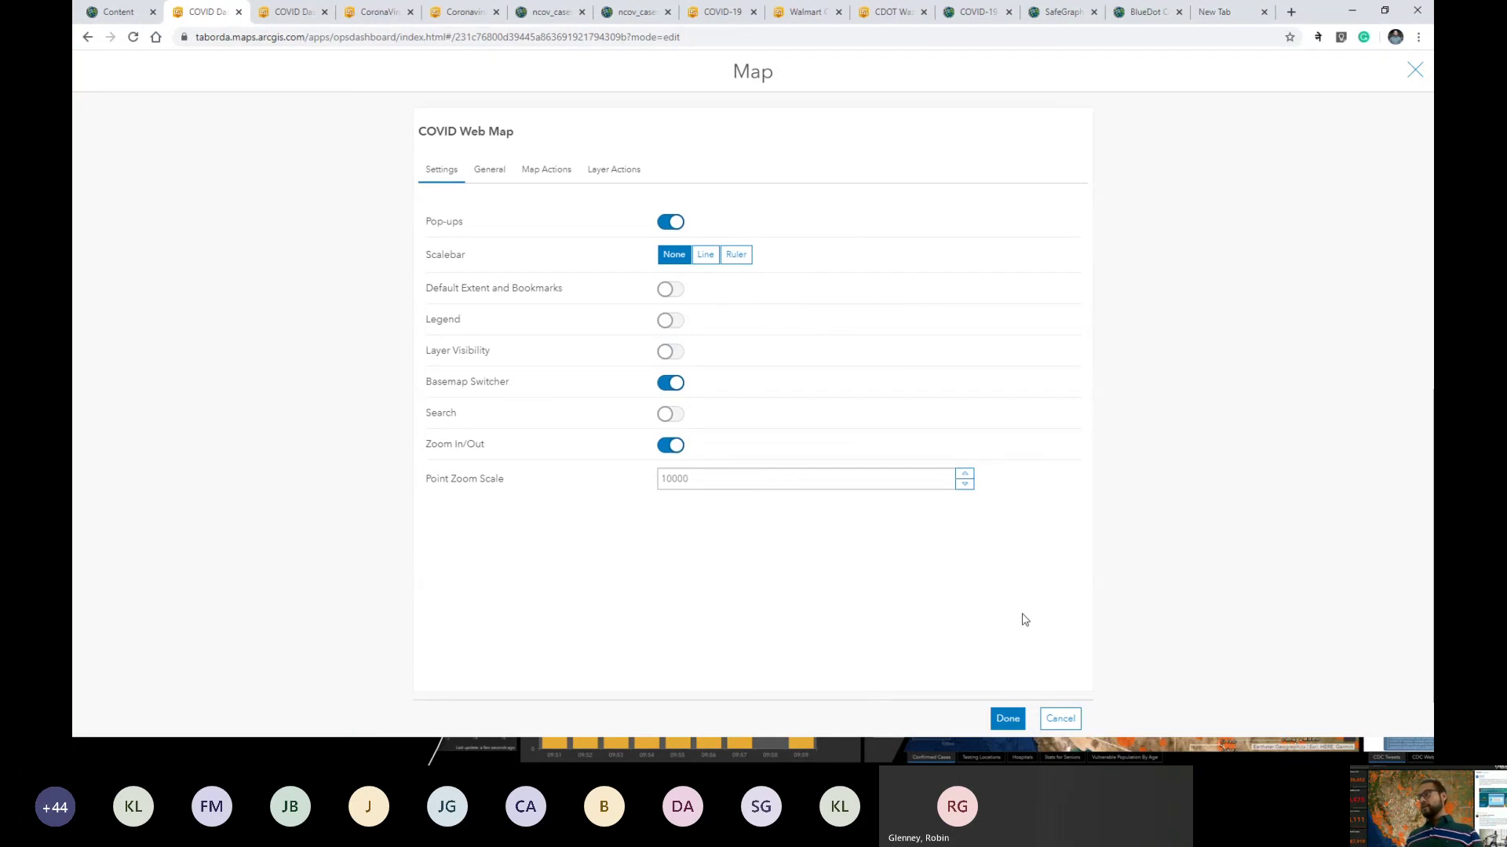
{"action": "left_click", "coordinate": [1008, 719]}
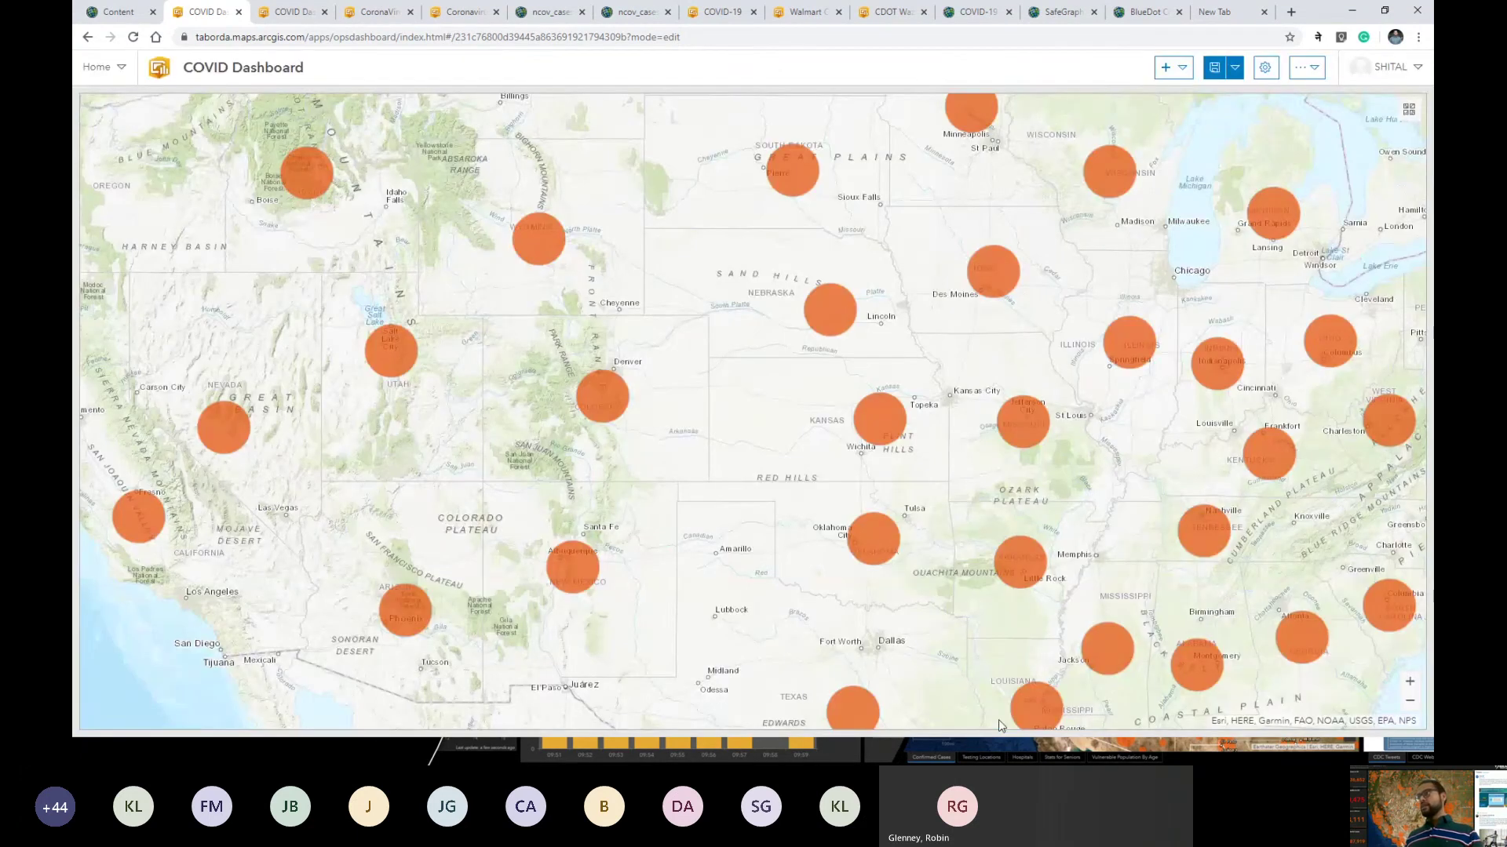
Step: Test the dashboard's basemap switcher with Imagery with Labels, and set the basemap to OpenStreetMap
{"action": "left_click", "coordinate": [1408, 112]}
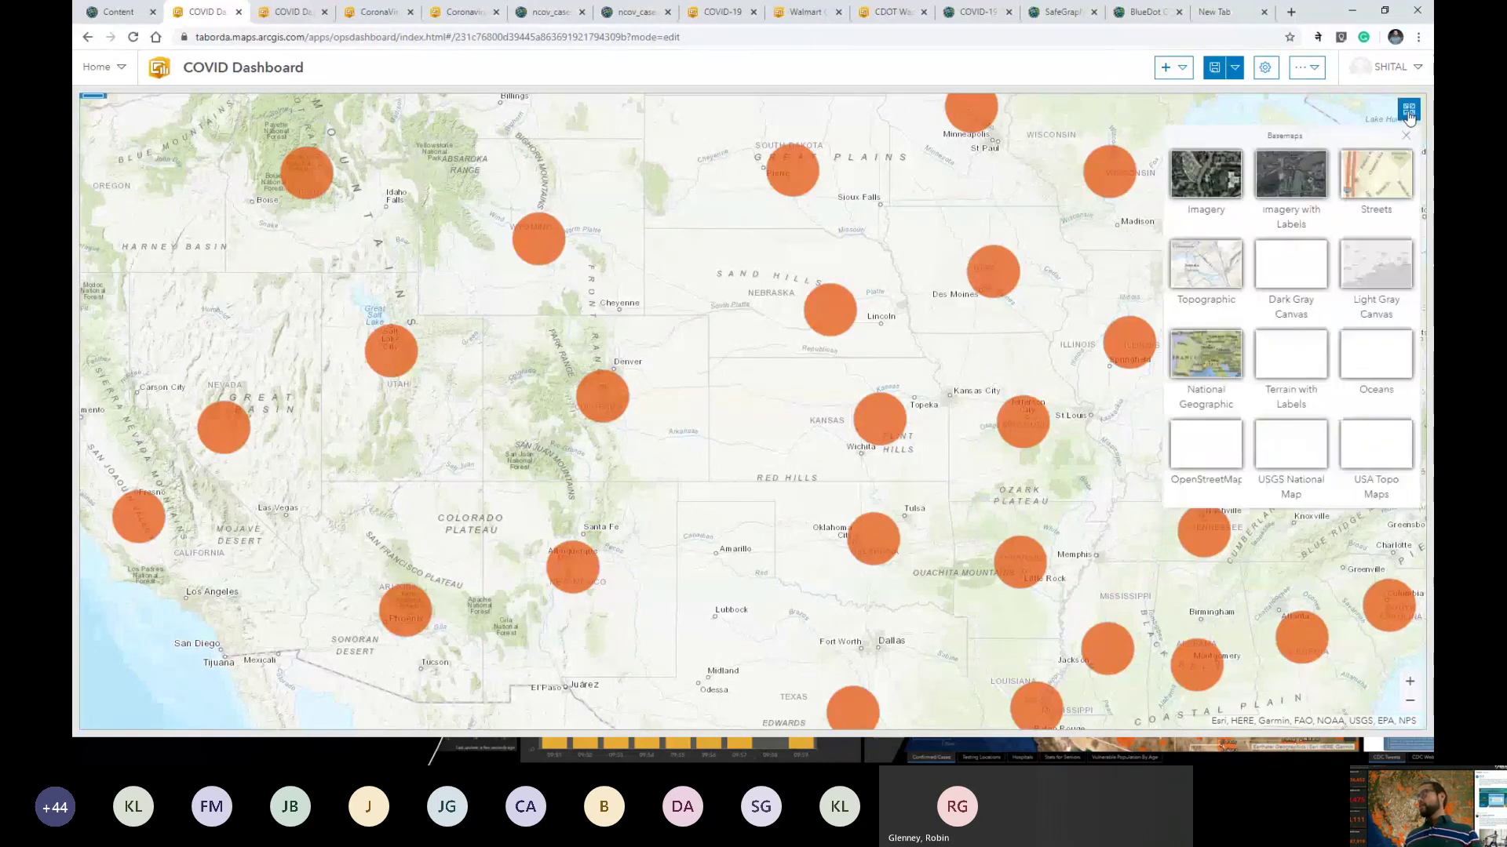
{"action": "left_click", "coordinate": [1309, 191]}
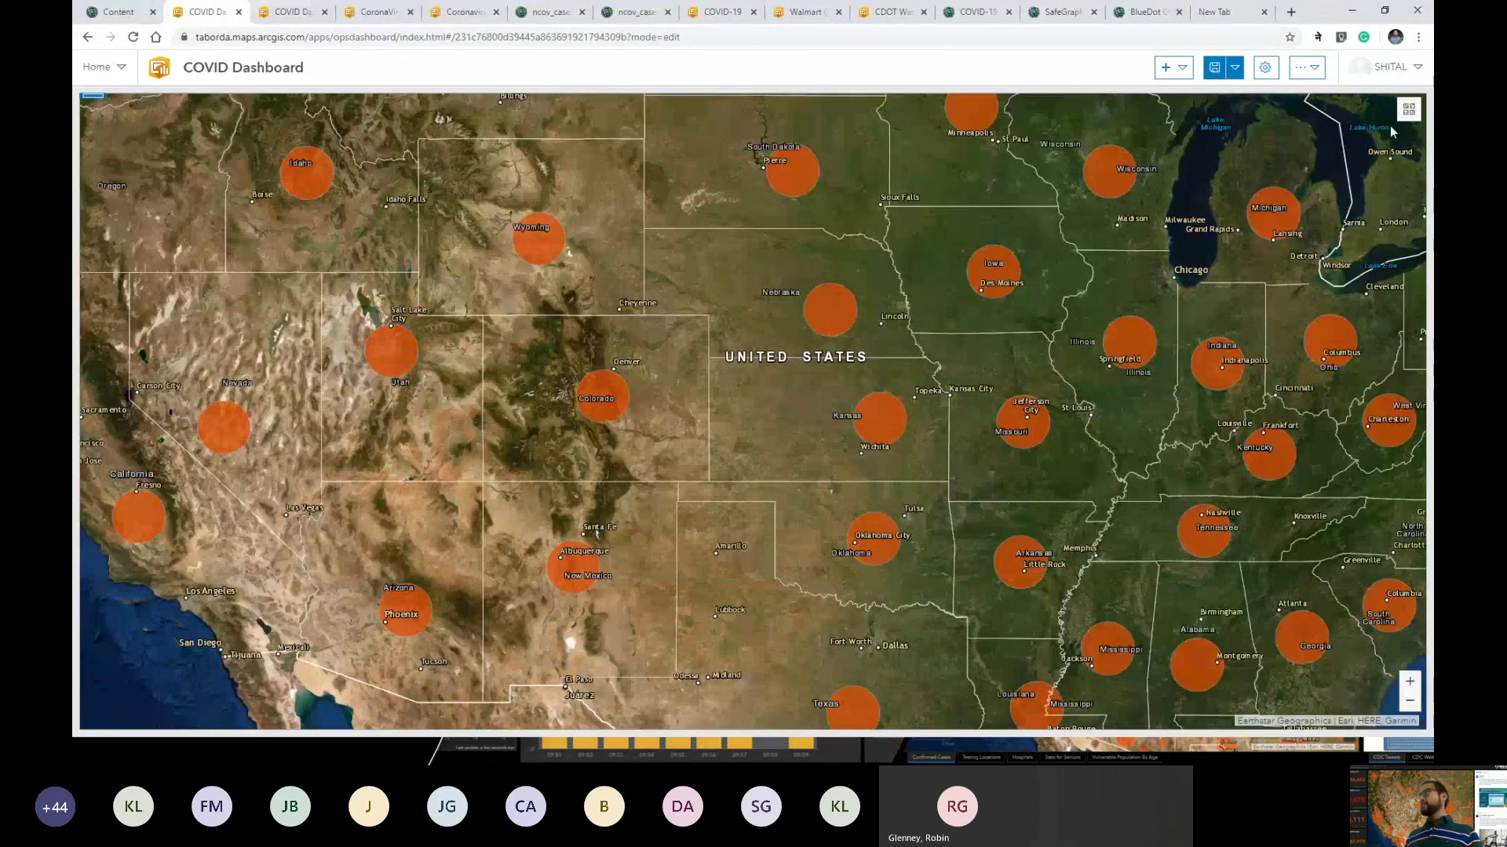
{"action": "left_click", "coordinate": [1409, 109]}
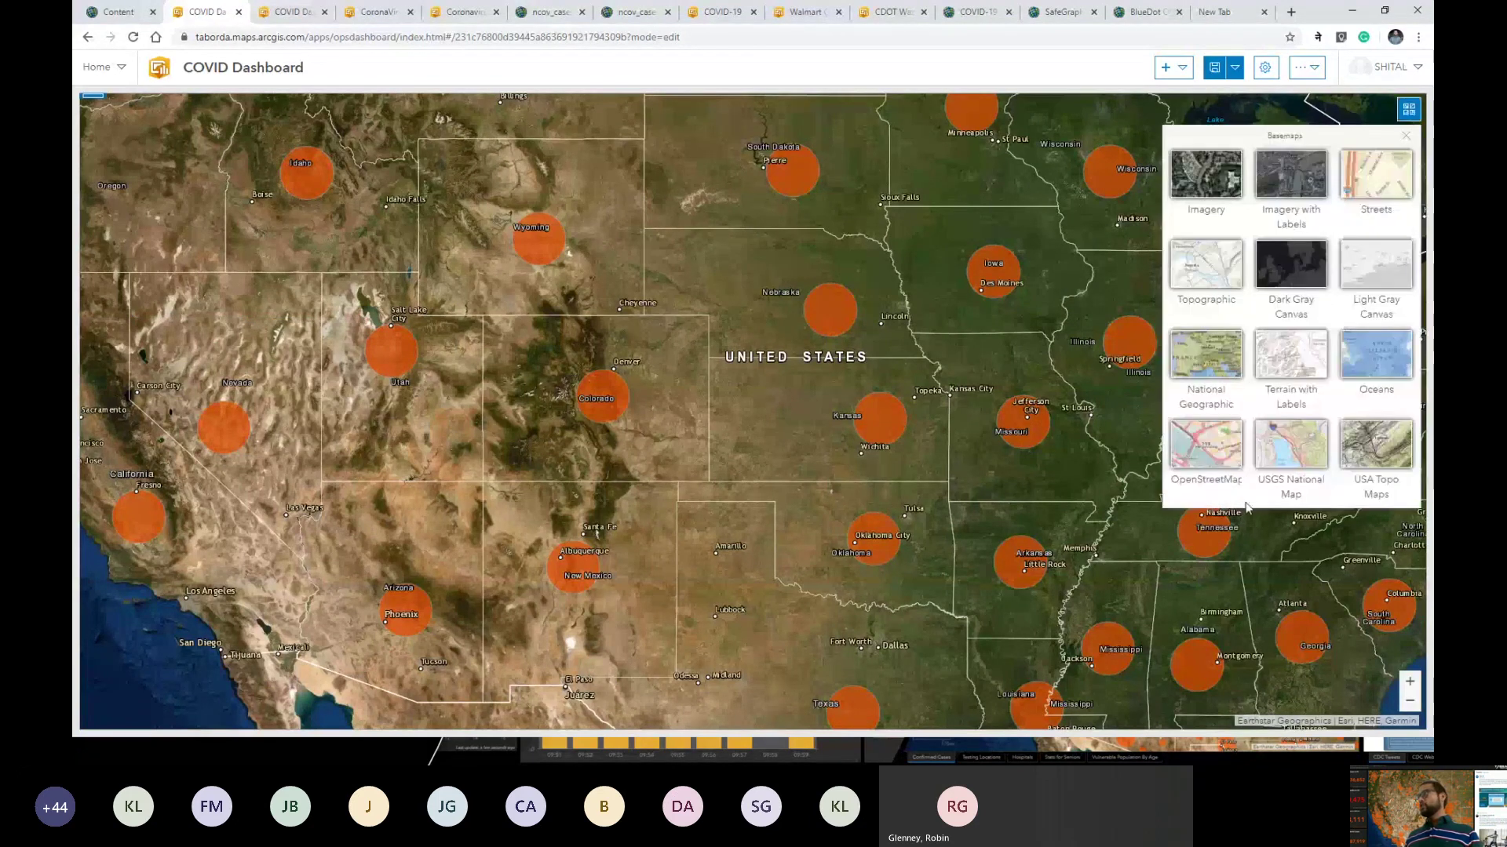
{"action": "left_click", "coordinate": [1206, 445]}
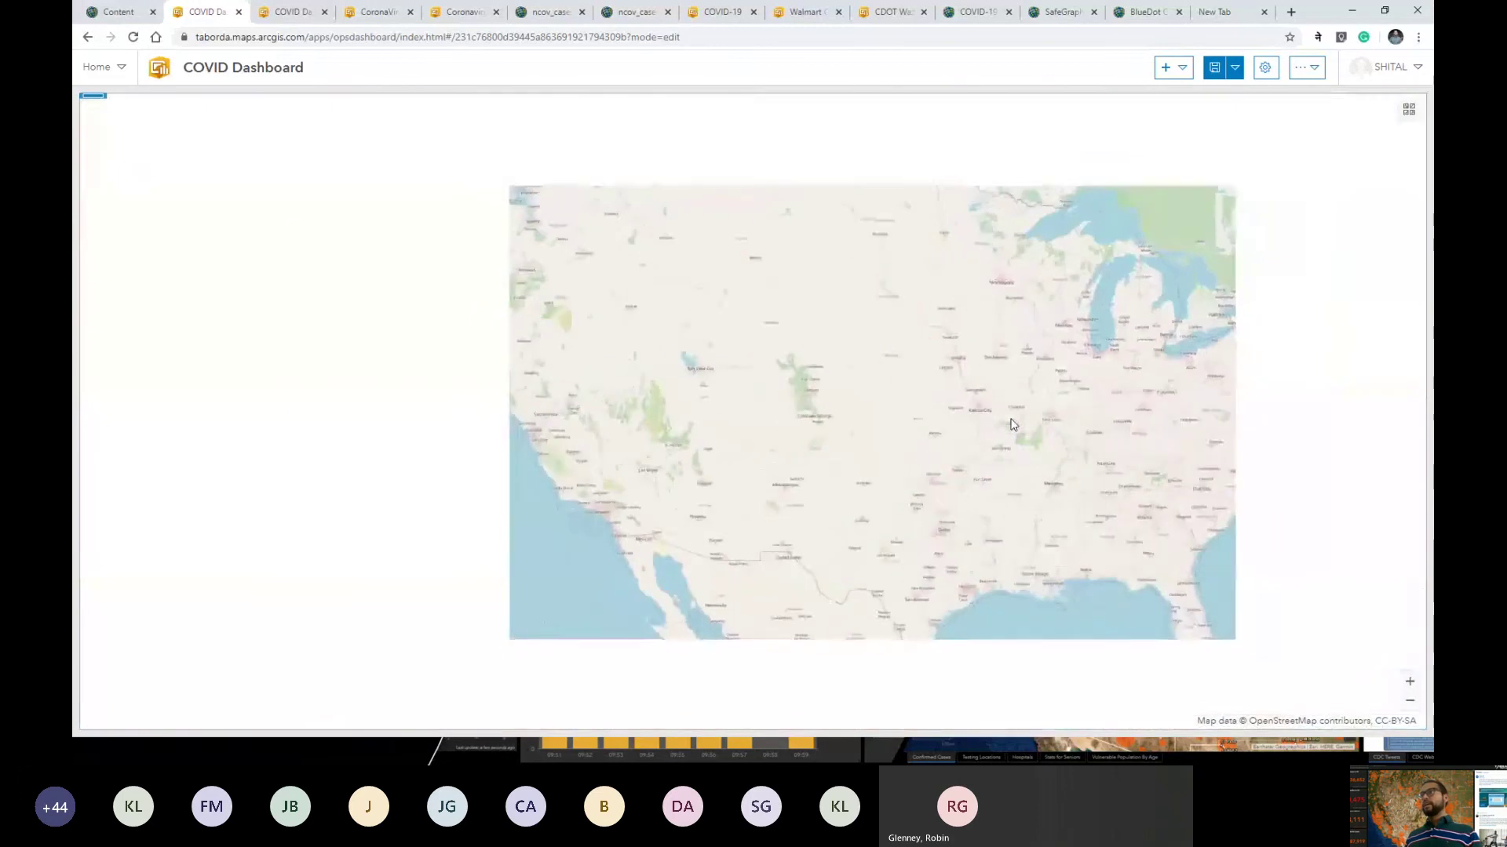
Step: Test the dashboard map's zoom controls by zooming in and out around the central United States
{"action": "scroll", "coordinate": [1011, 417], "scroll_direction": "up", "scroll_amount": 2}
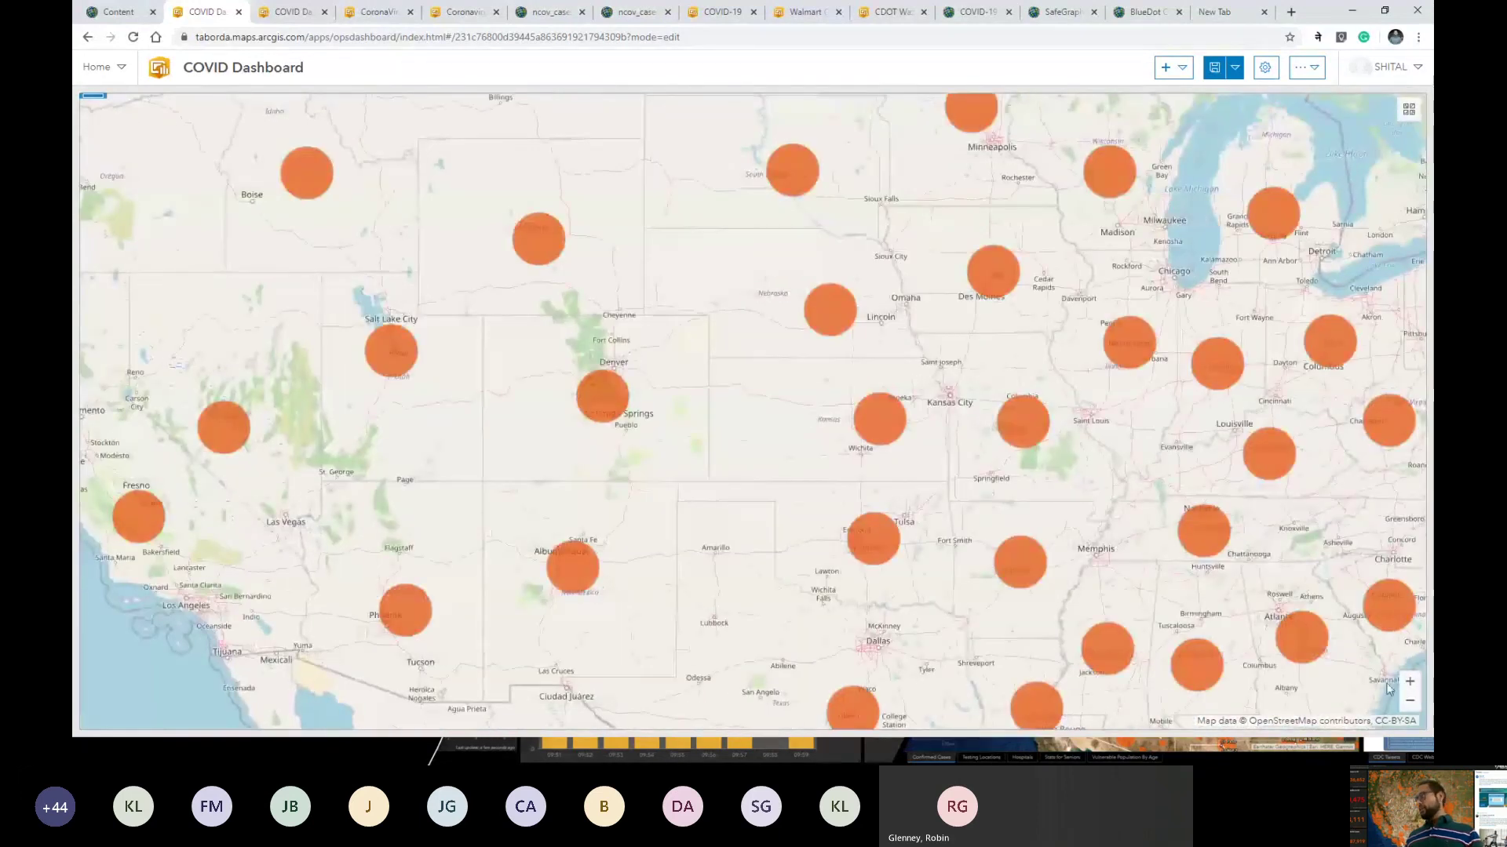
{"action": "double_click", "coordinate": [1410, 682]}
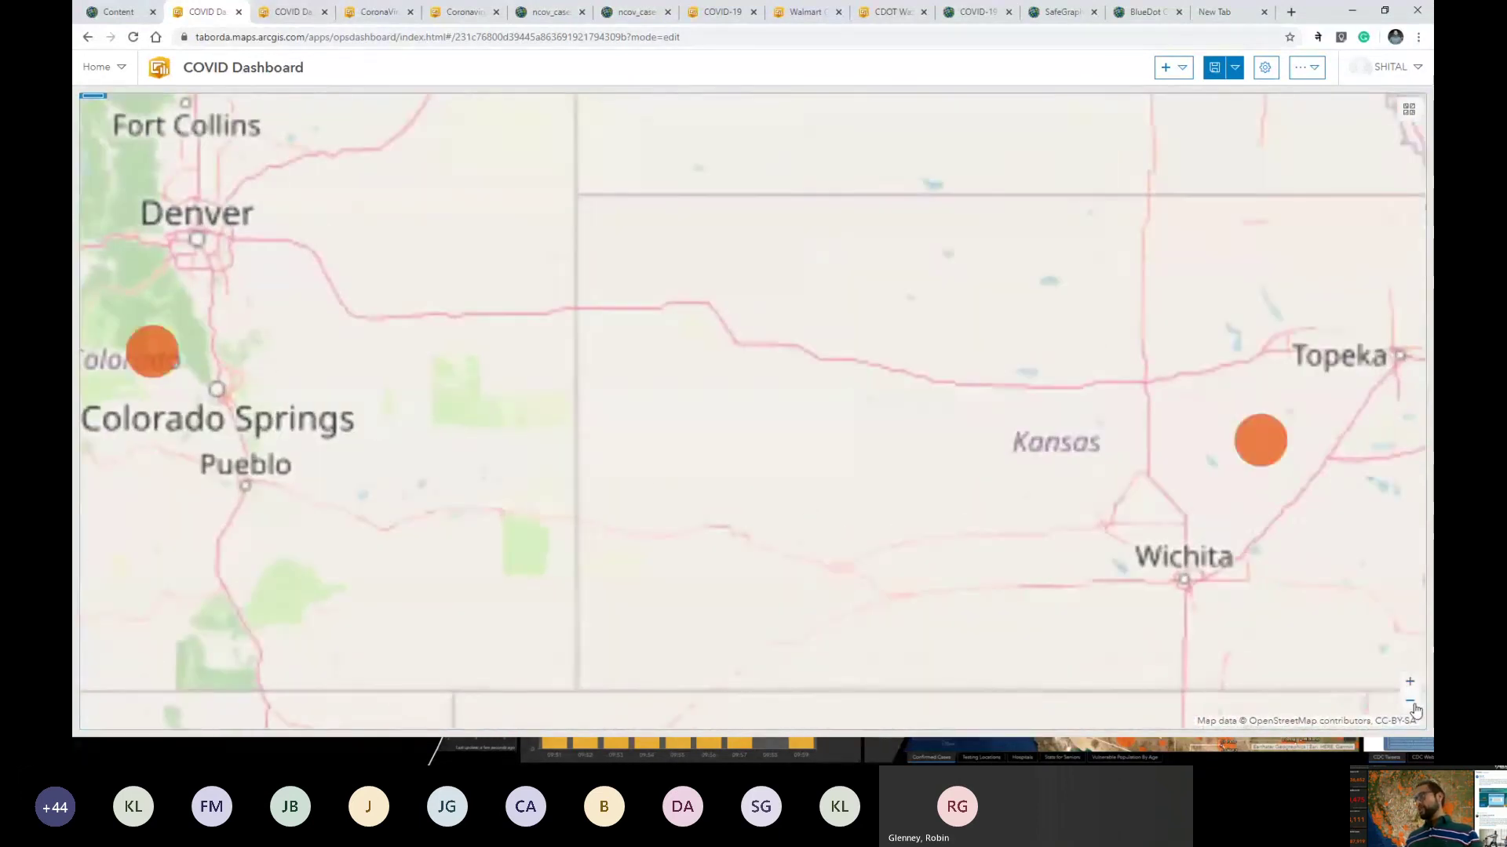
{"action": "double_click", "coordinate": [1412, 705]}
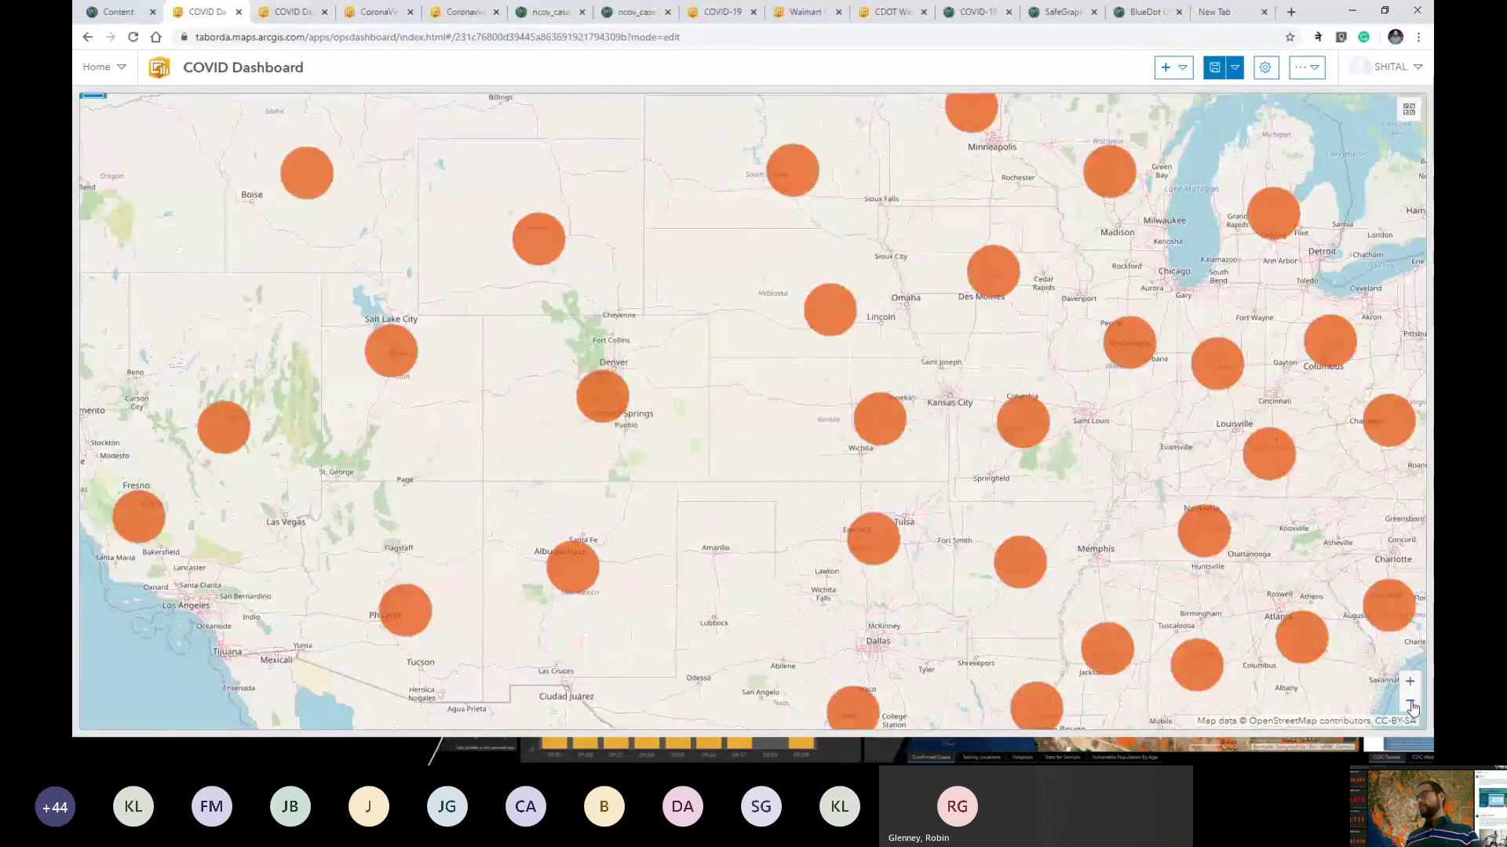
{"action": "left_click", "coordinate": [1412, 706]}
{"action": "left_click", "coordinate": [1407, 685]}
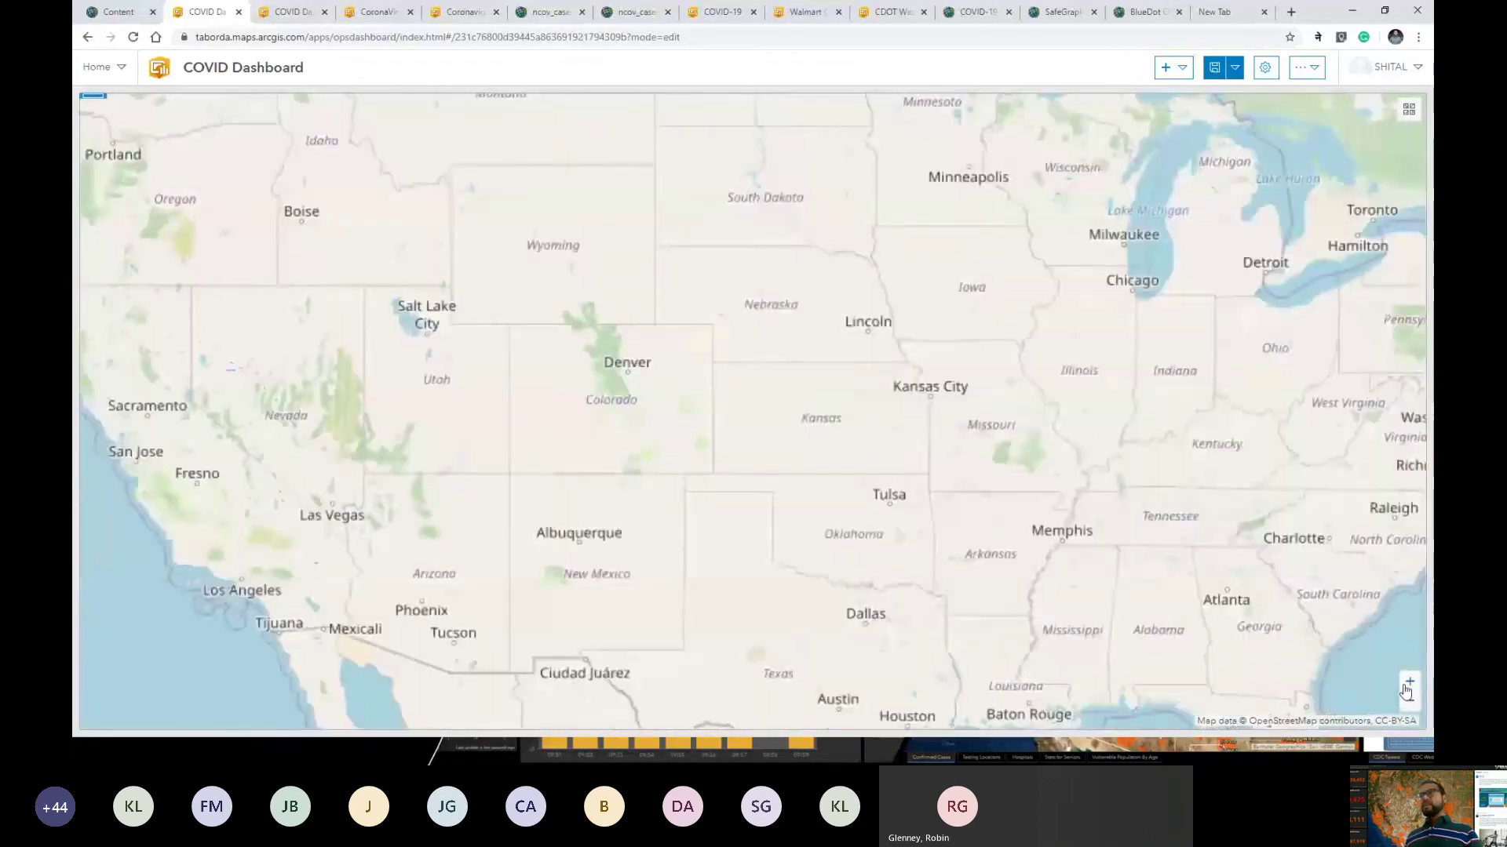
{"action": "left_click_drag", "start_coordinate": [449, 464], "coordinate": [487, 576]}
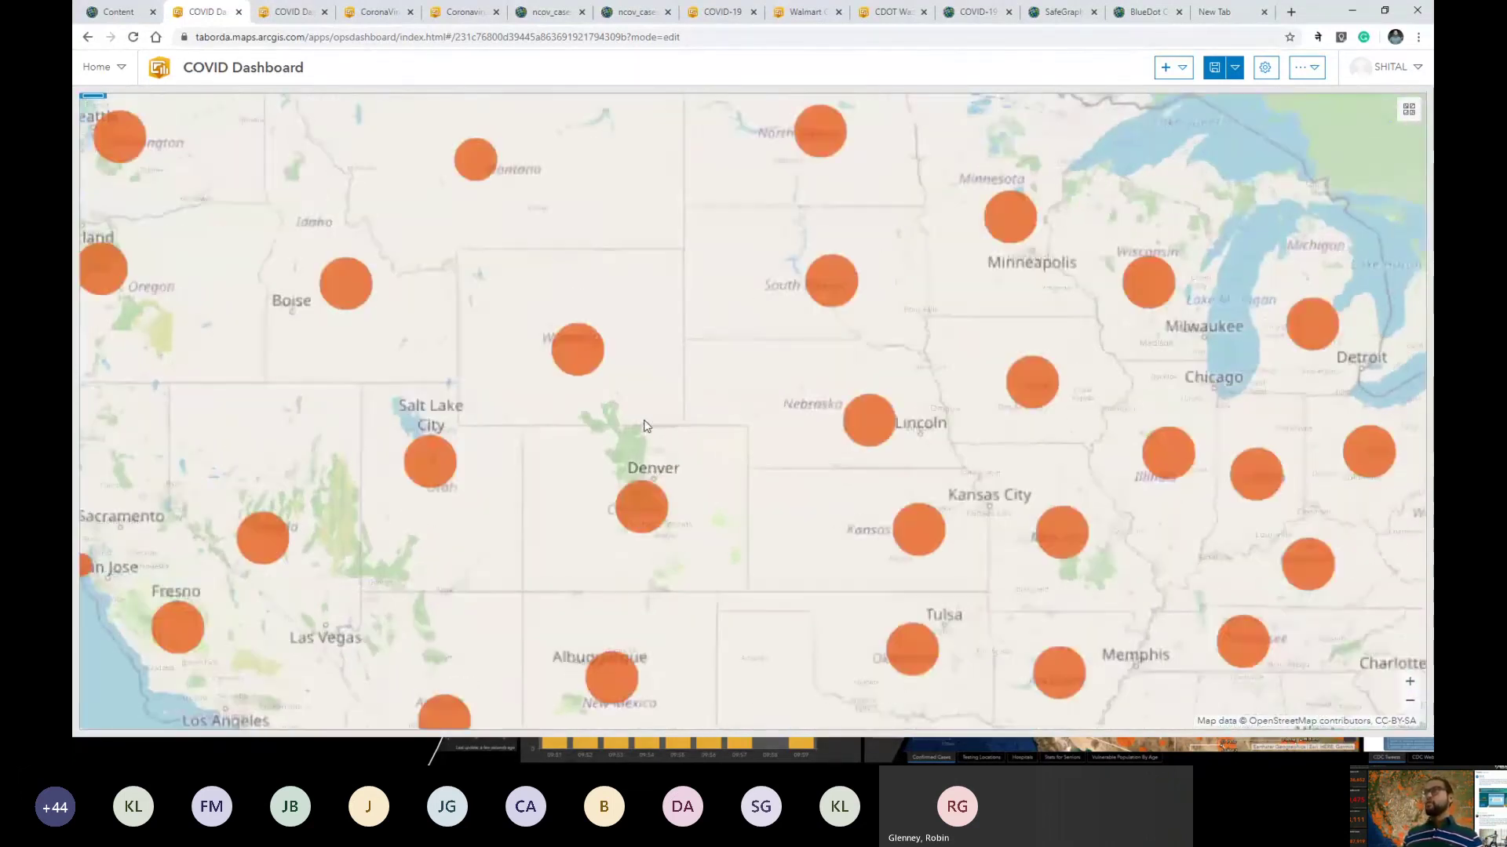
{"action": "left_click_drag", "start_coordinate": [665, 387], "coordinate": [758, 380]}
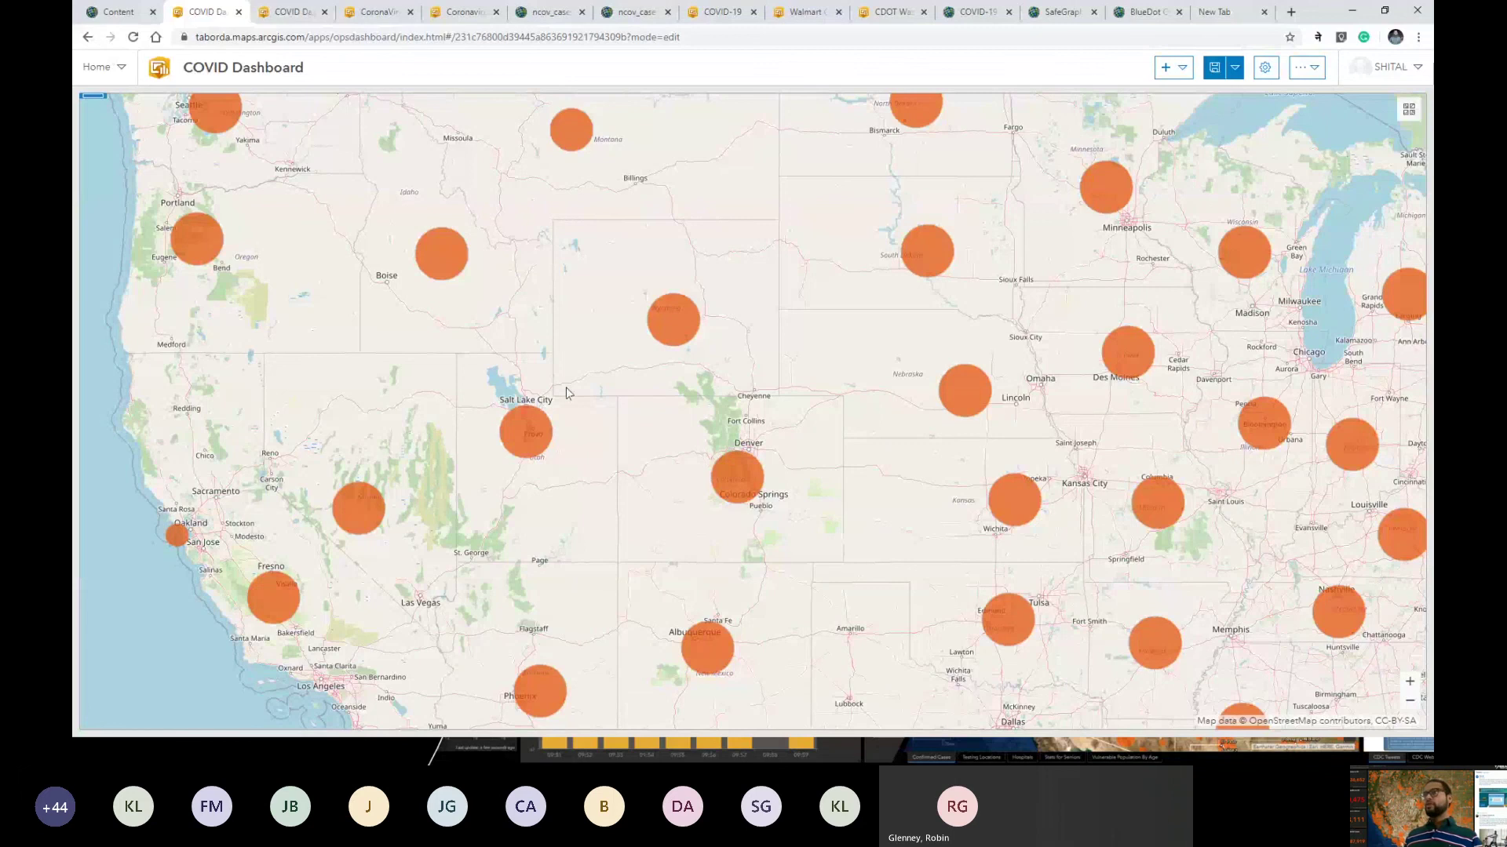
{"action": "left_click_drag", "start_coordinate": [660, 418], "coordinate": [640, 372]}
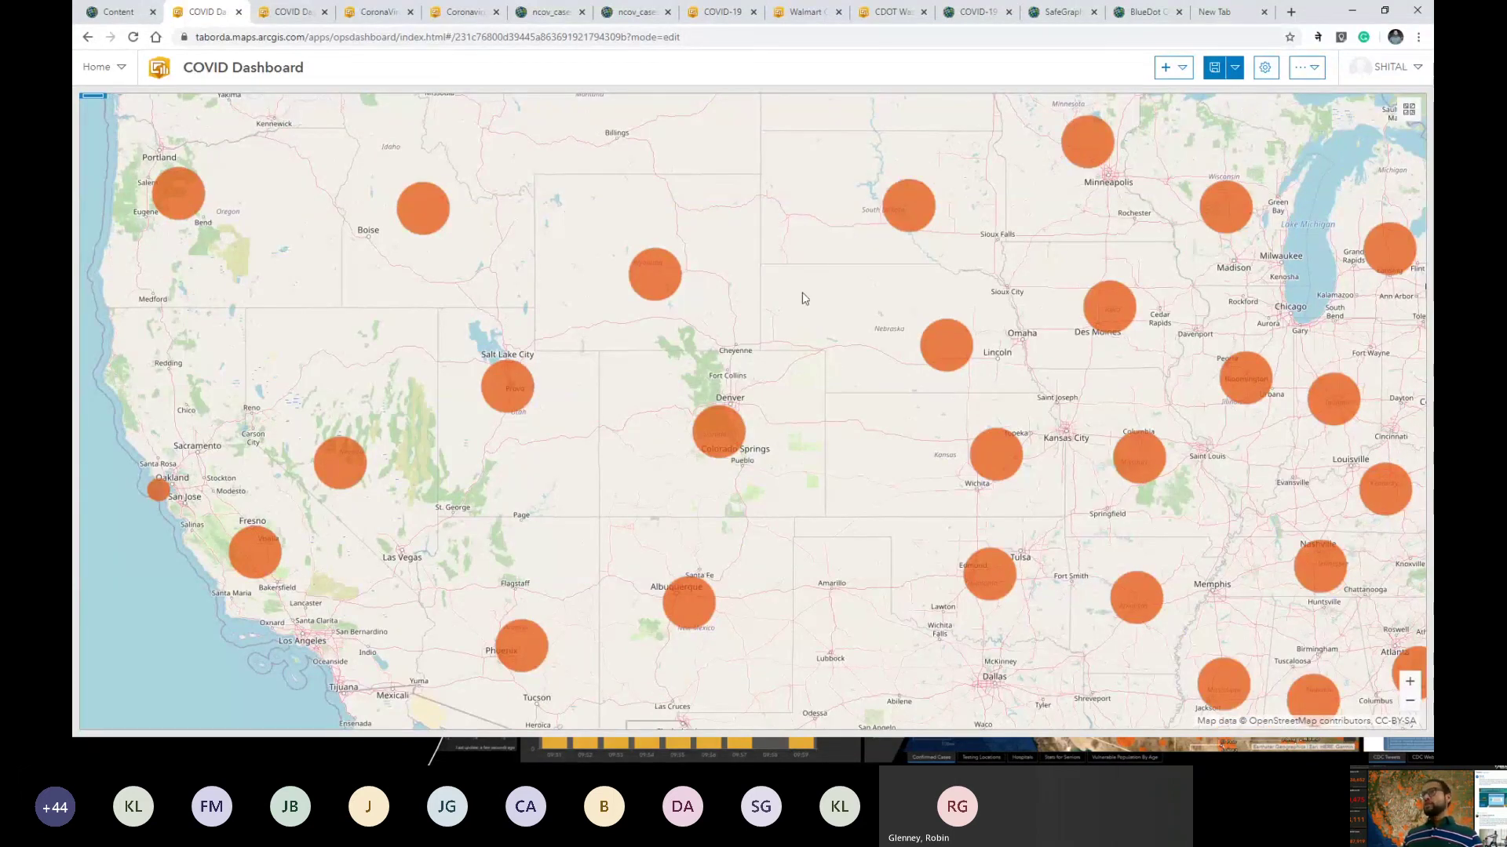
{"action": "left_click_drag", "start_coordinate": [800, 296], "coordinate": [821, 327]}
{"action": "scroll", "coordinate": [817, 326], "scroll_direction": "down", "scroll_amount": 1}
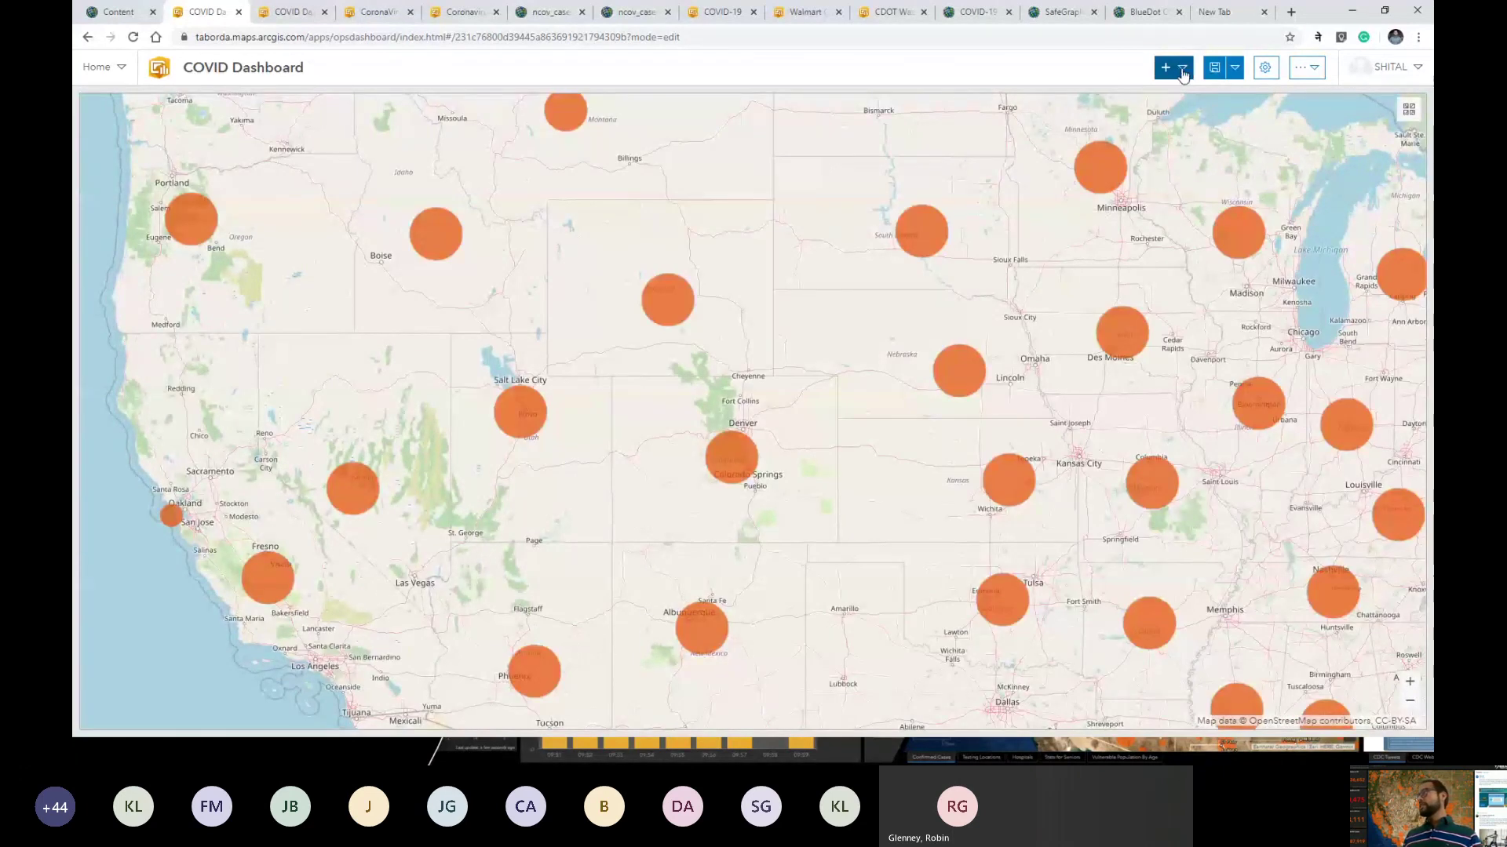
Step: Add a header to the dashboard with the title "COVID-19 Cases in US"
{"action": "left_click", "coordinate": [1184, 72]}
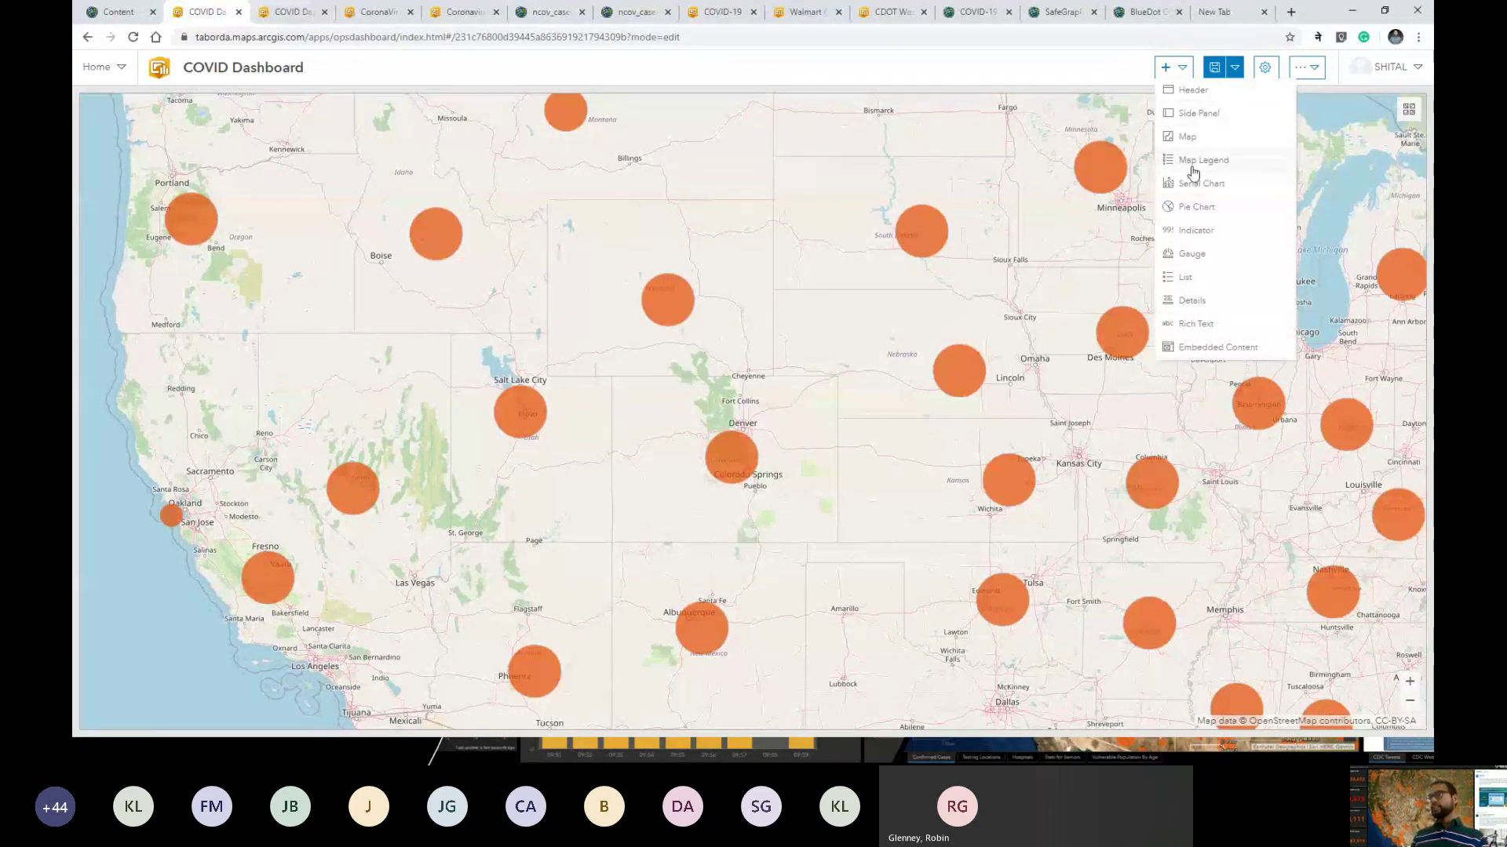
{"action": "left_click", "coordinate": [1228, 93]}
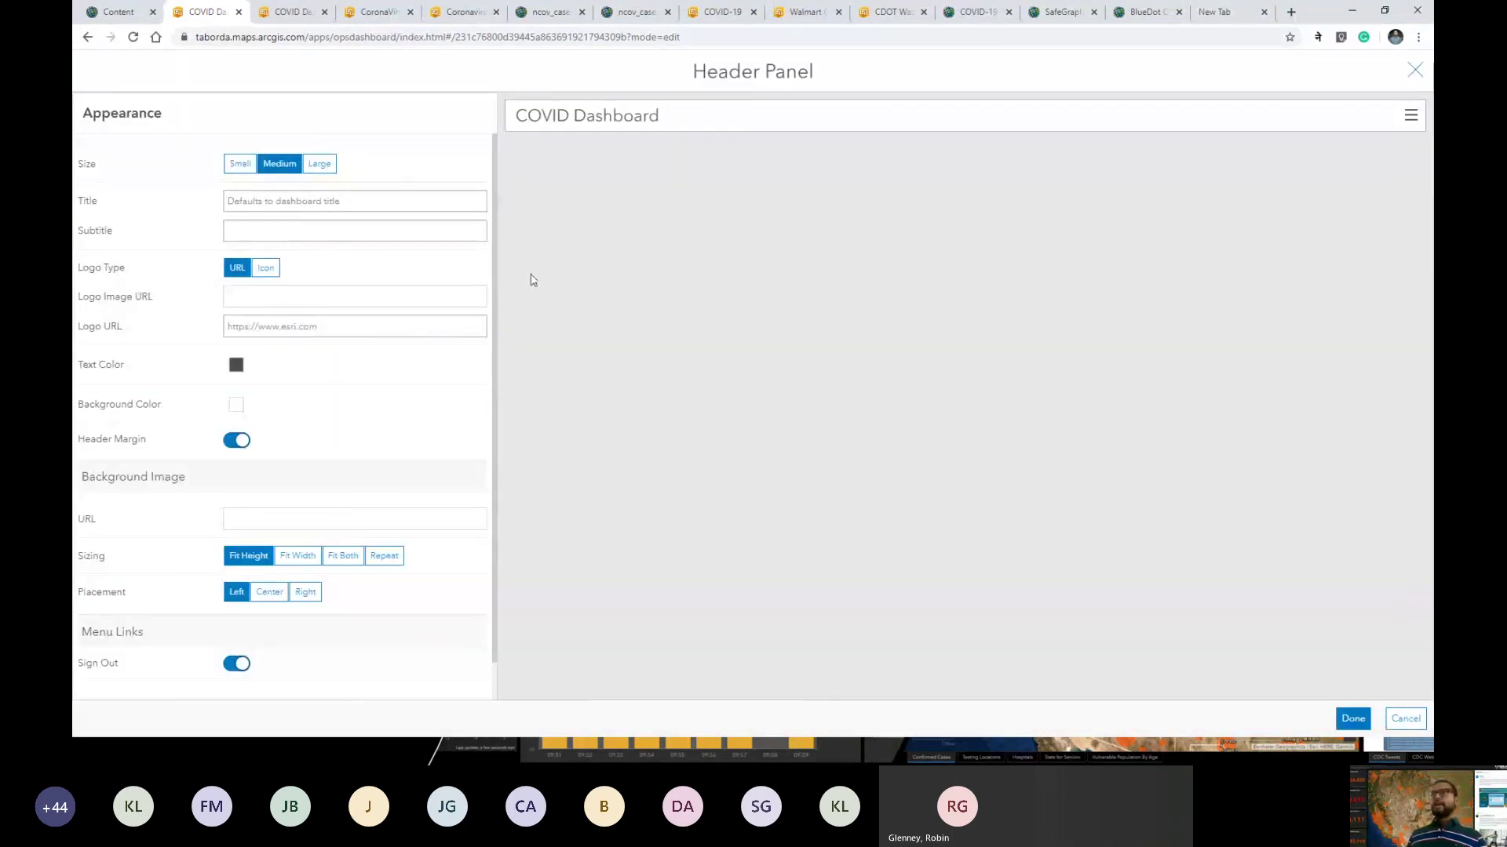
{"action": "left_click", "coordinate": [305, 204]}
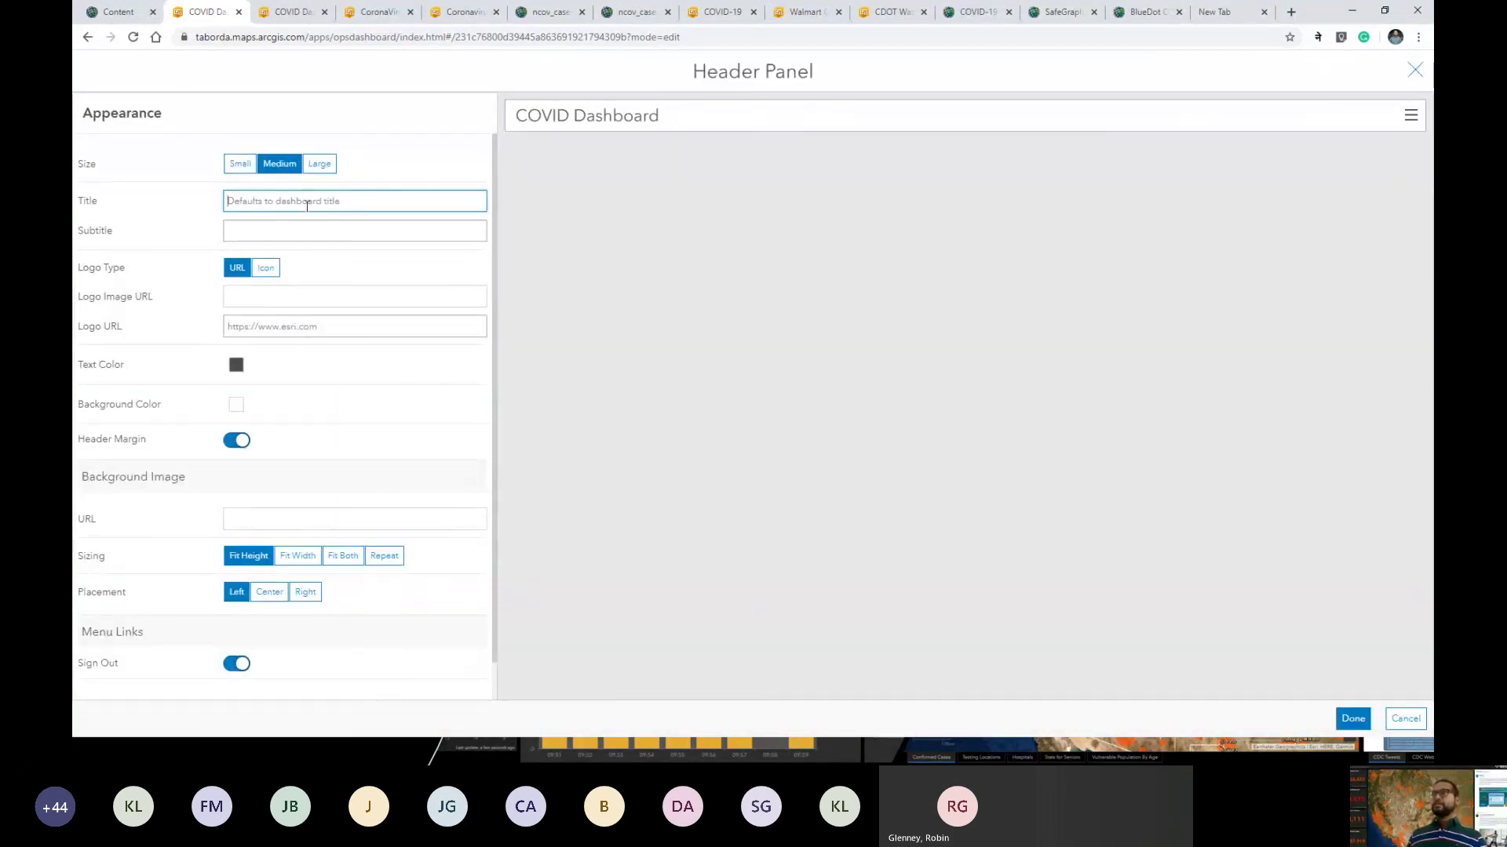
{"action": "type", "text": "COVID-19"}
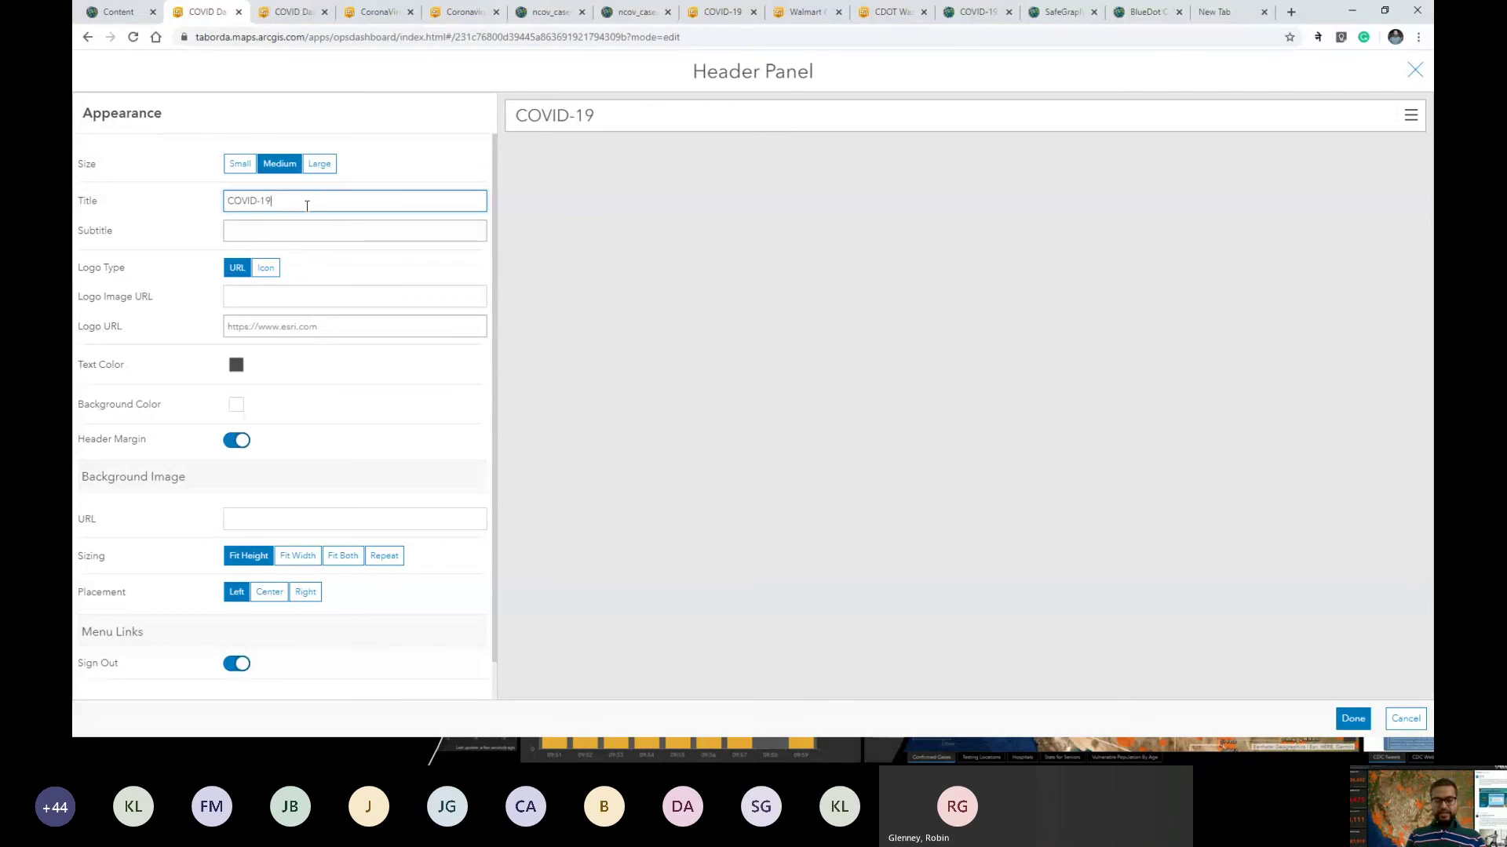
{"action": "type", "text": " C"}
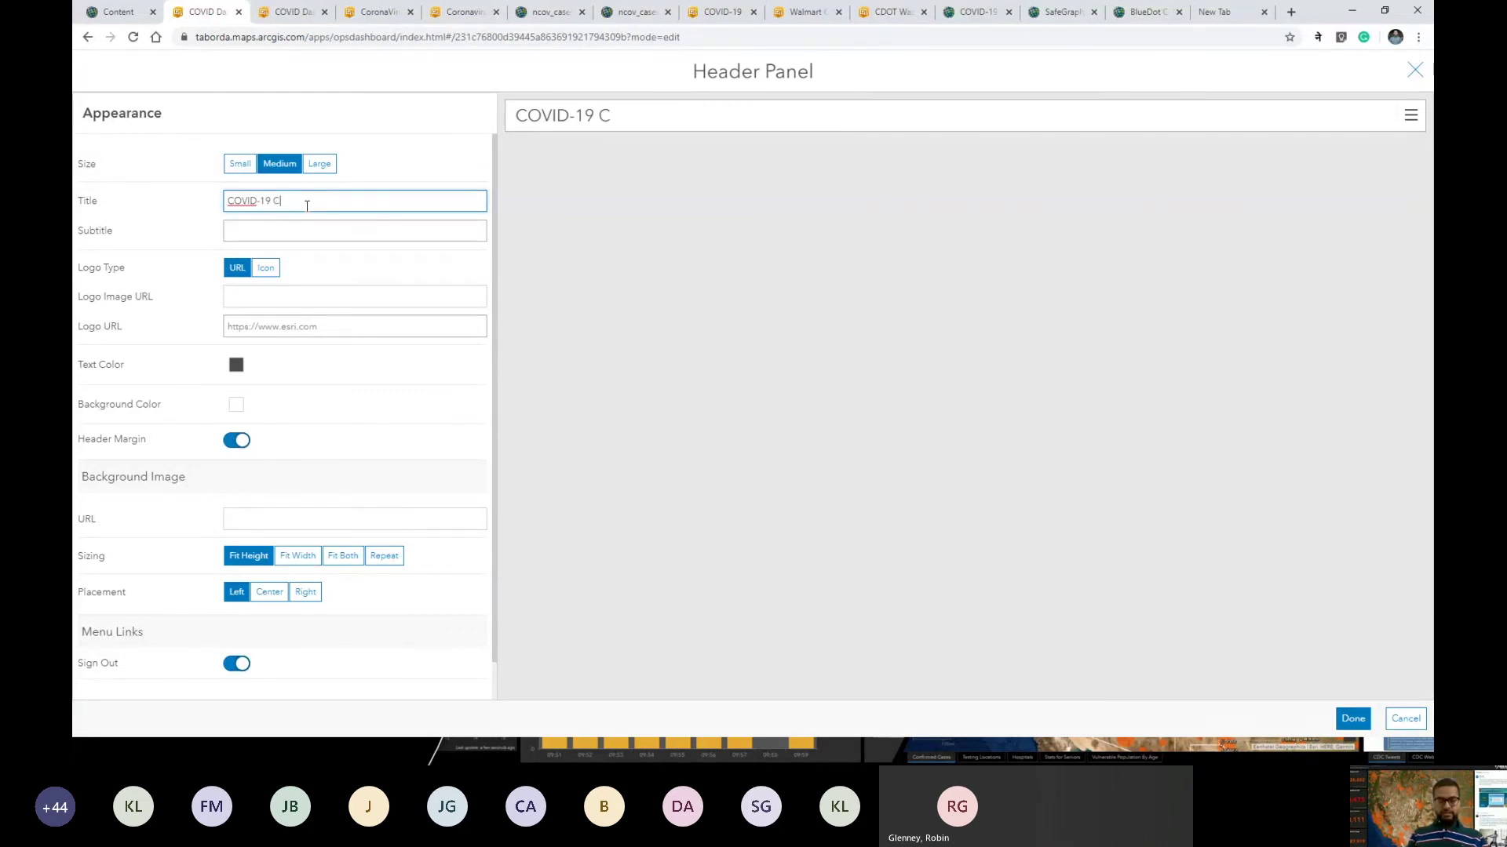
{"action": "type", "text": "ases in US"}
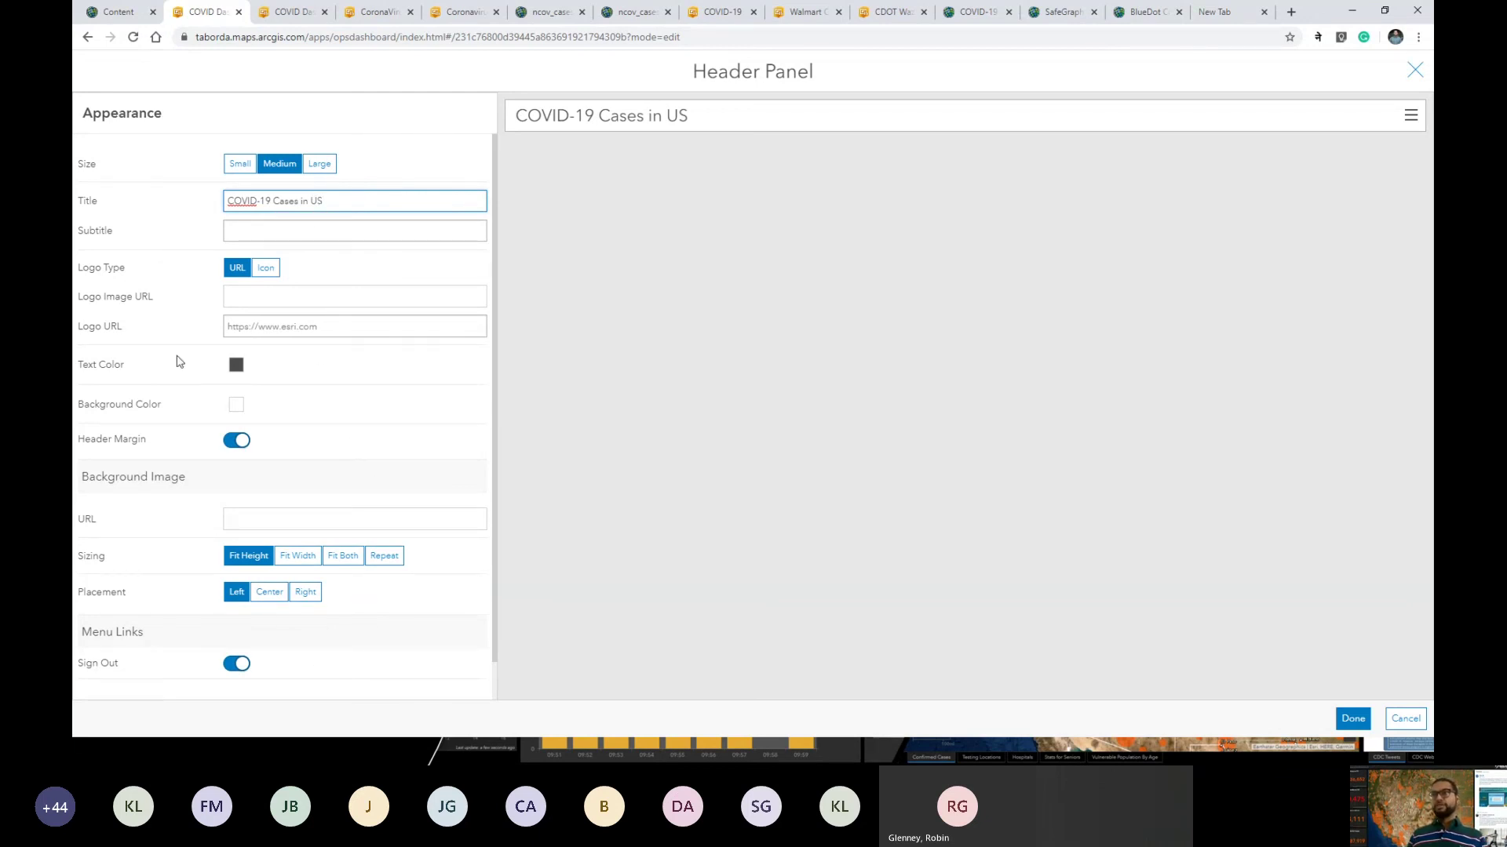
Step: Give the header dark orange text and the Large size, and finish the header
{"action": "left_click", "coordinate": [238, 369]}
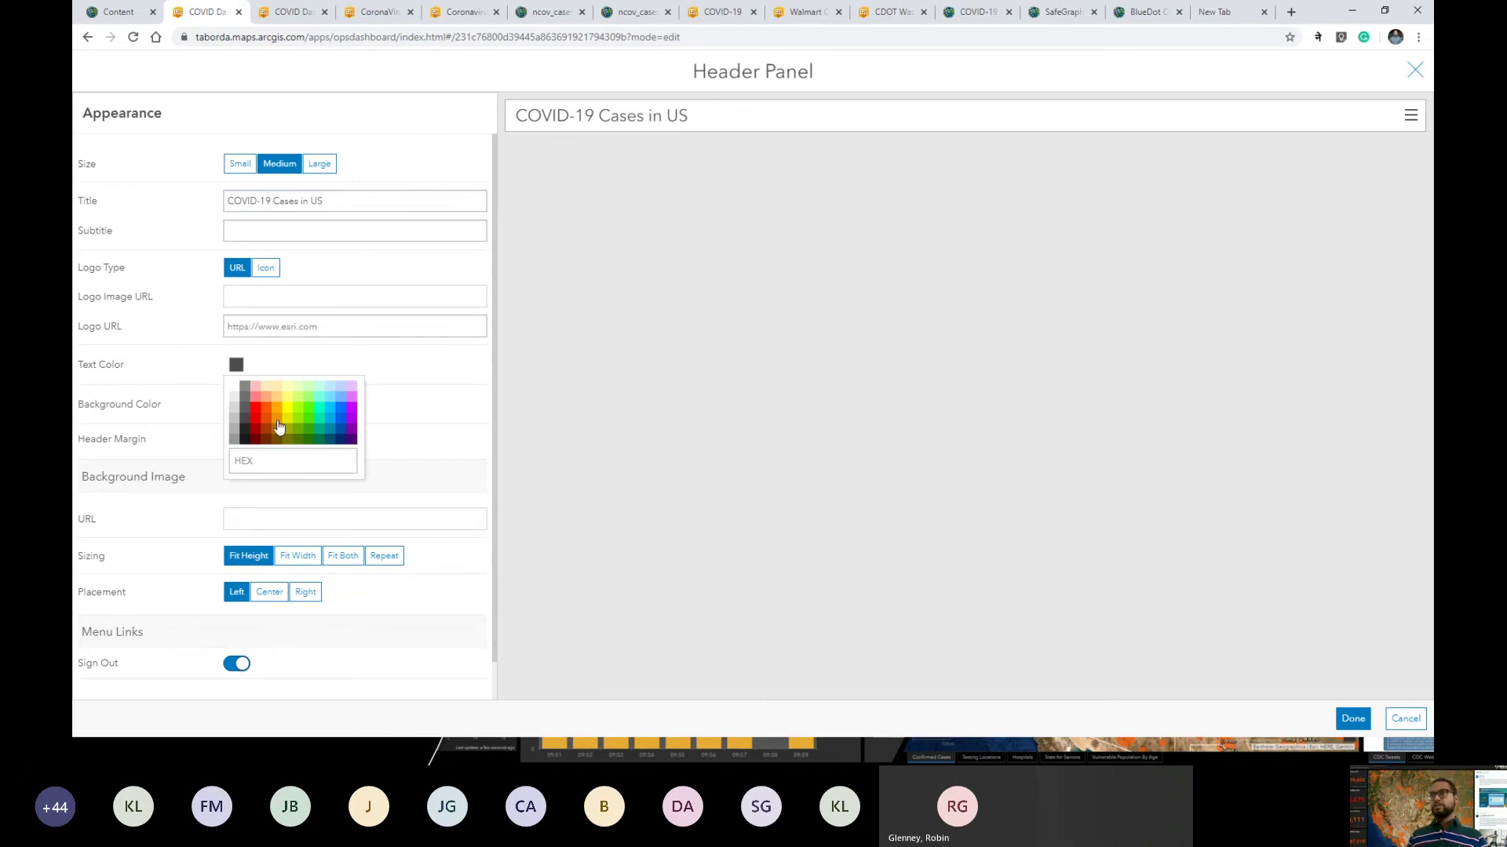
{"action": "left_click", "coordinate": [266, 422]}
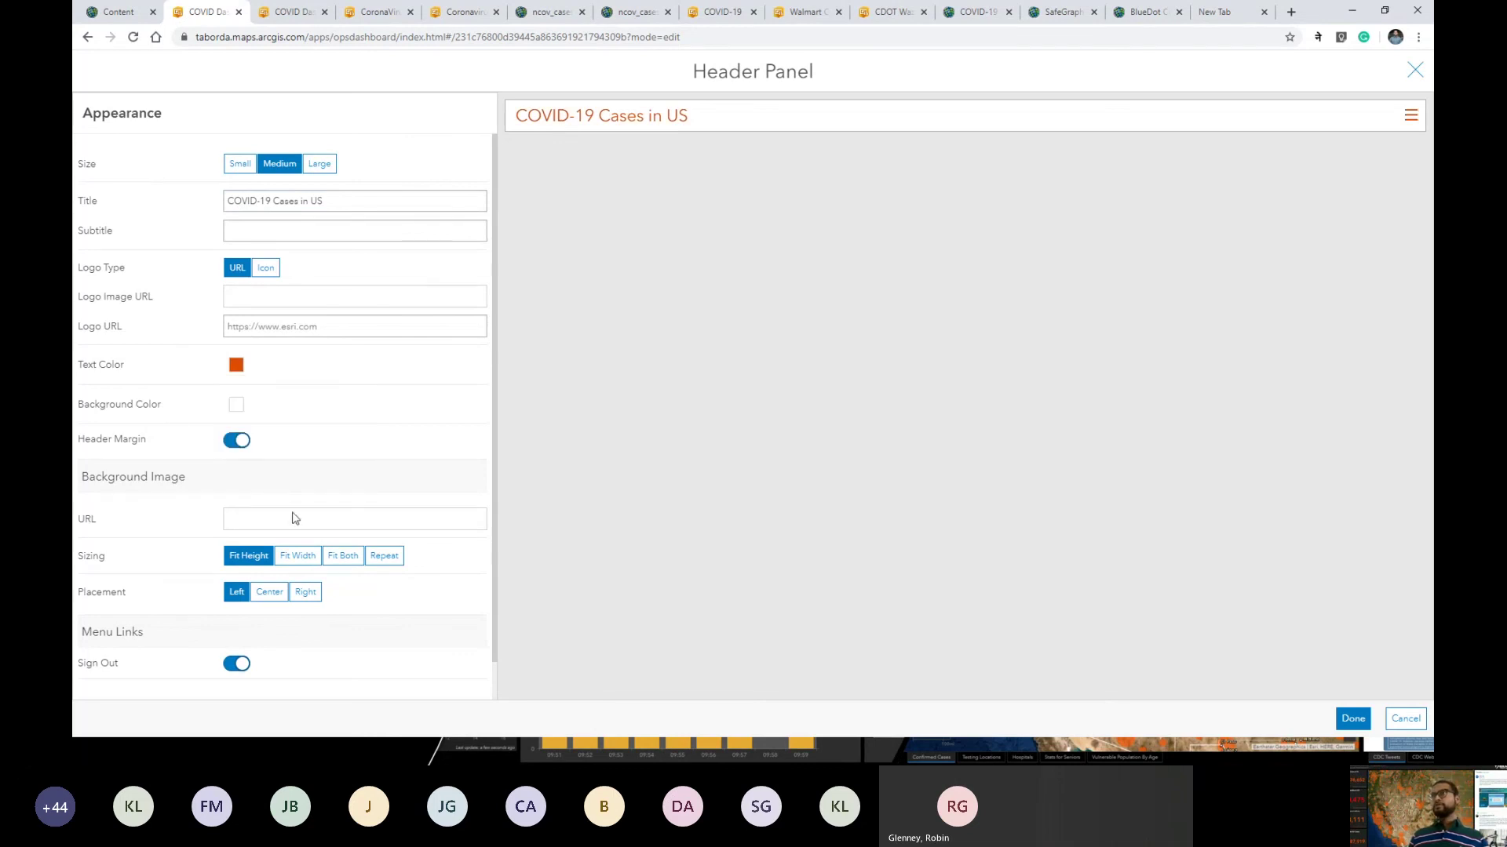
{"action": "left_click", "coordinate": [318, 164]}
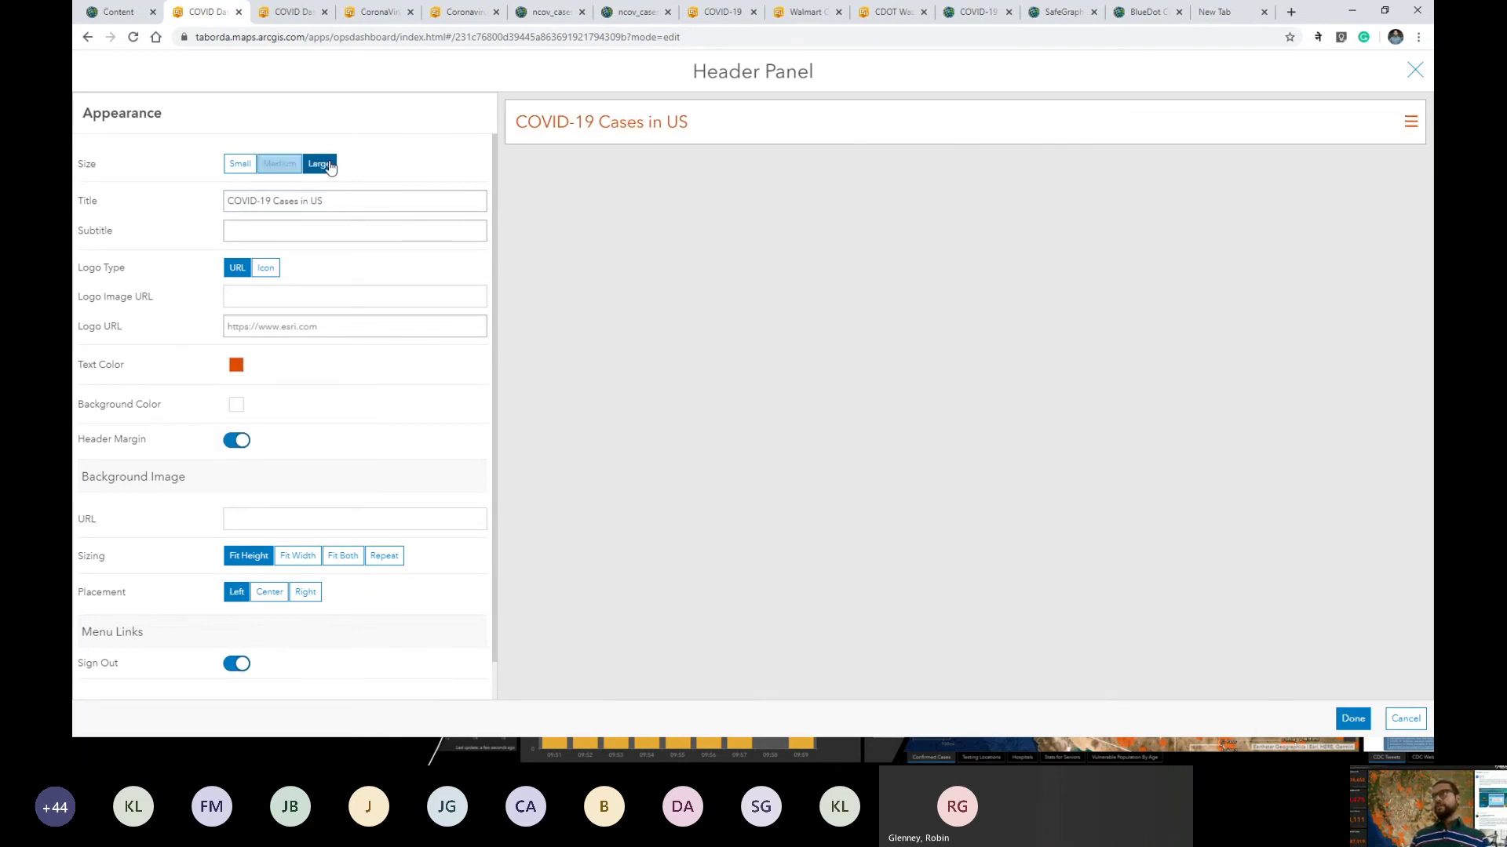
{"action": "left_click", "coordinate": [1352, 719]}
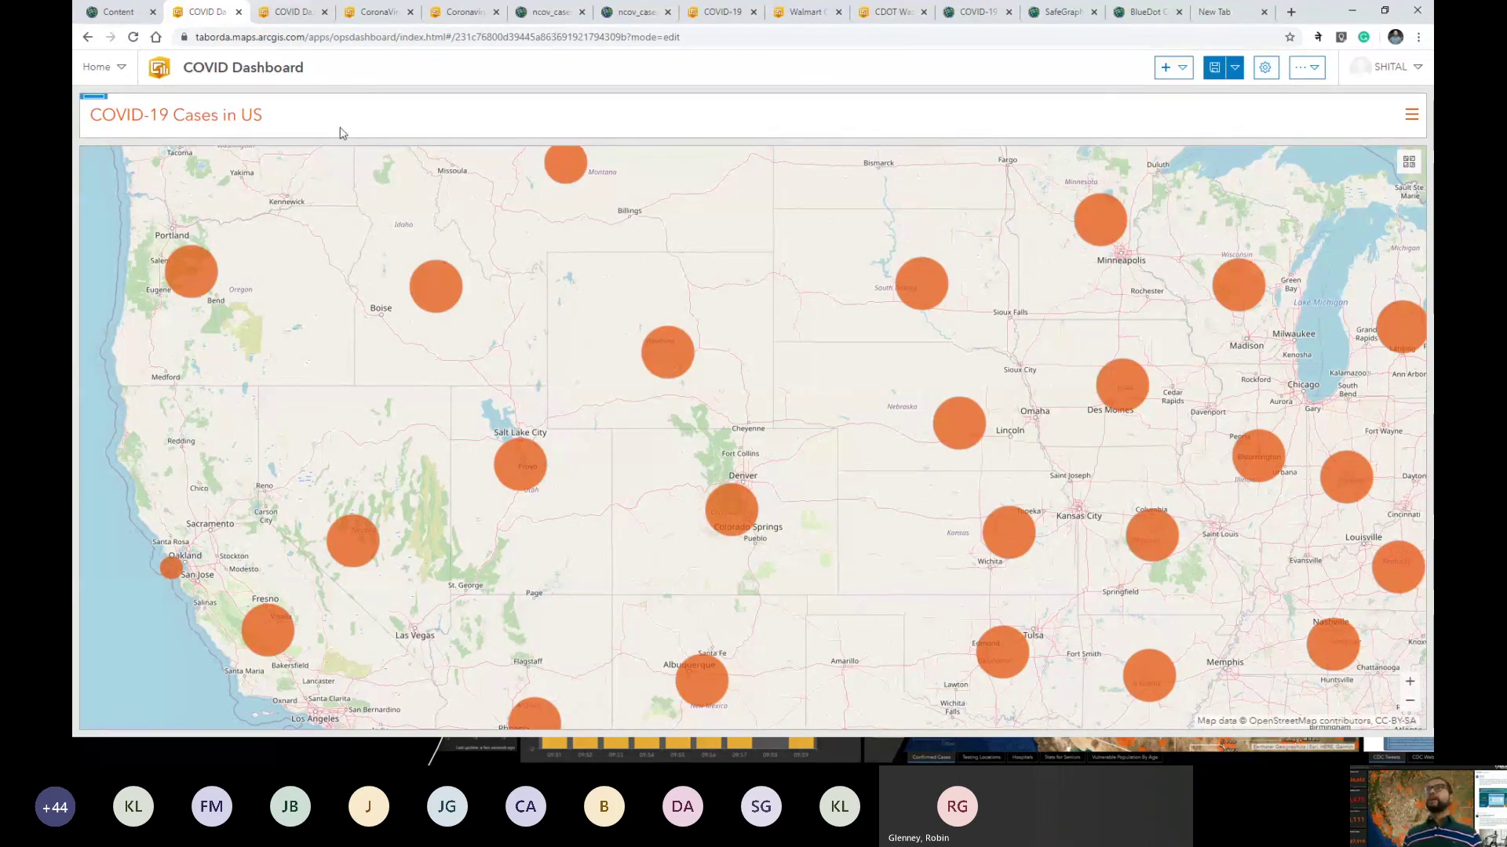
Step: Start adding an Indicator element to the dashboard
{"action": "left_click_drag", "start_coordinate": [466, 612], "coordinate": [480, 587]}
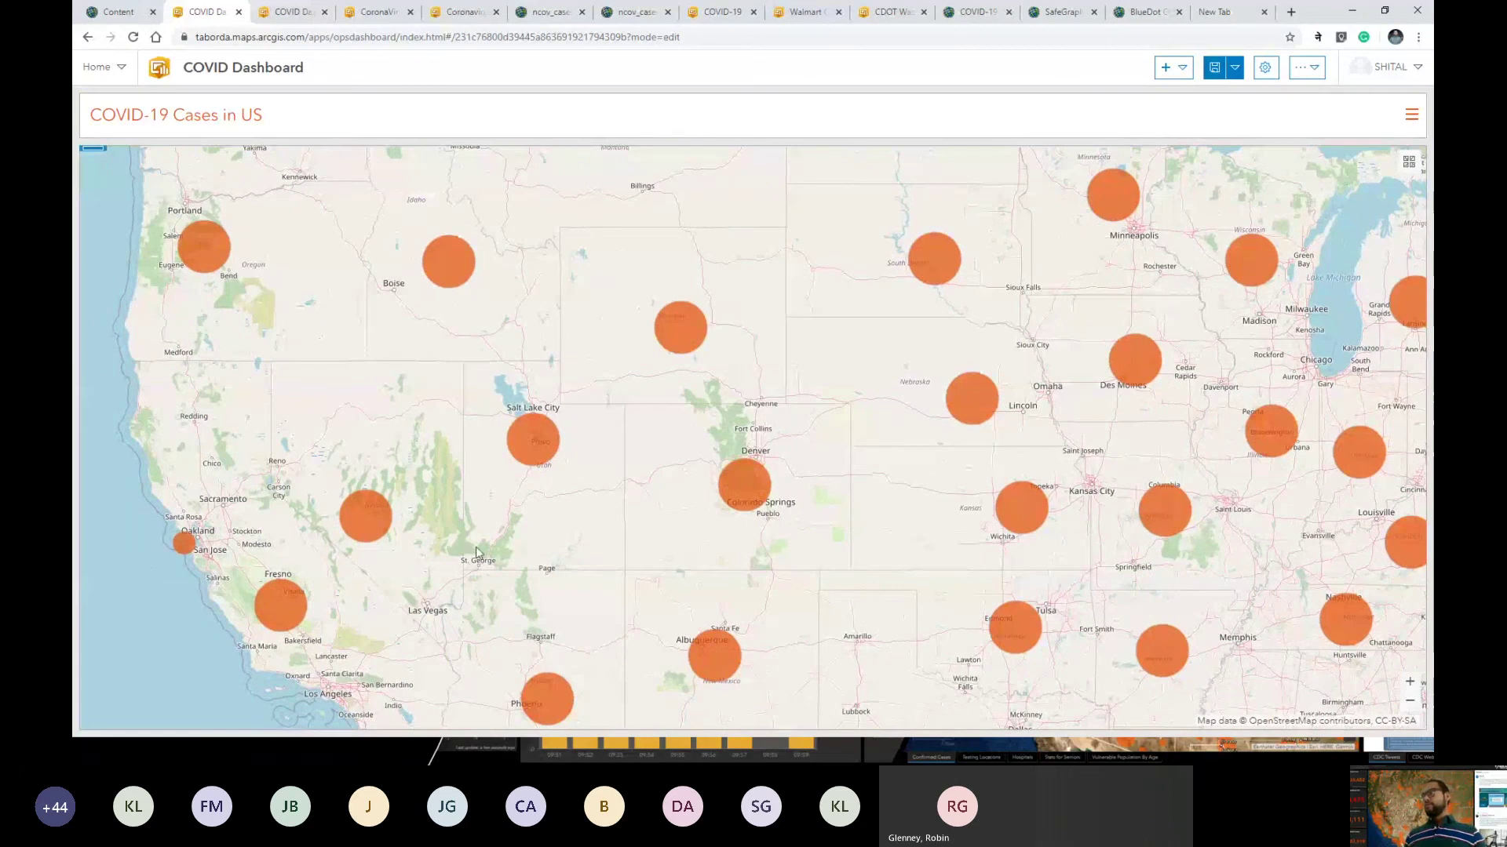
{"action": "left_click", "coordinate": [1183, 68]}
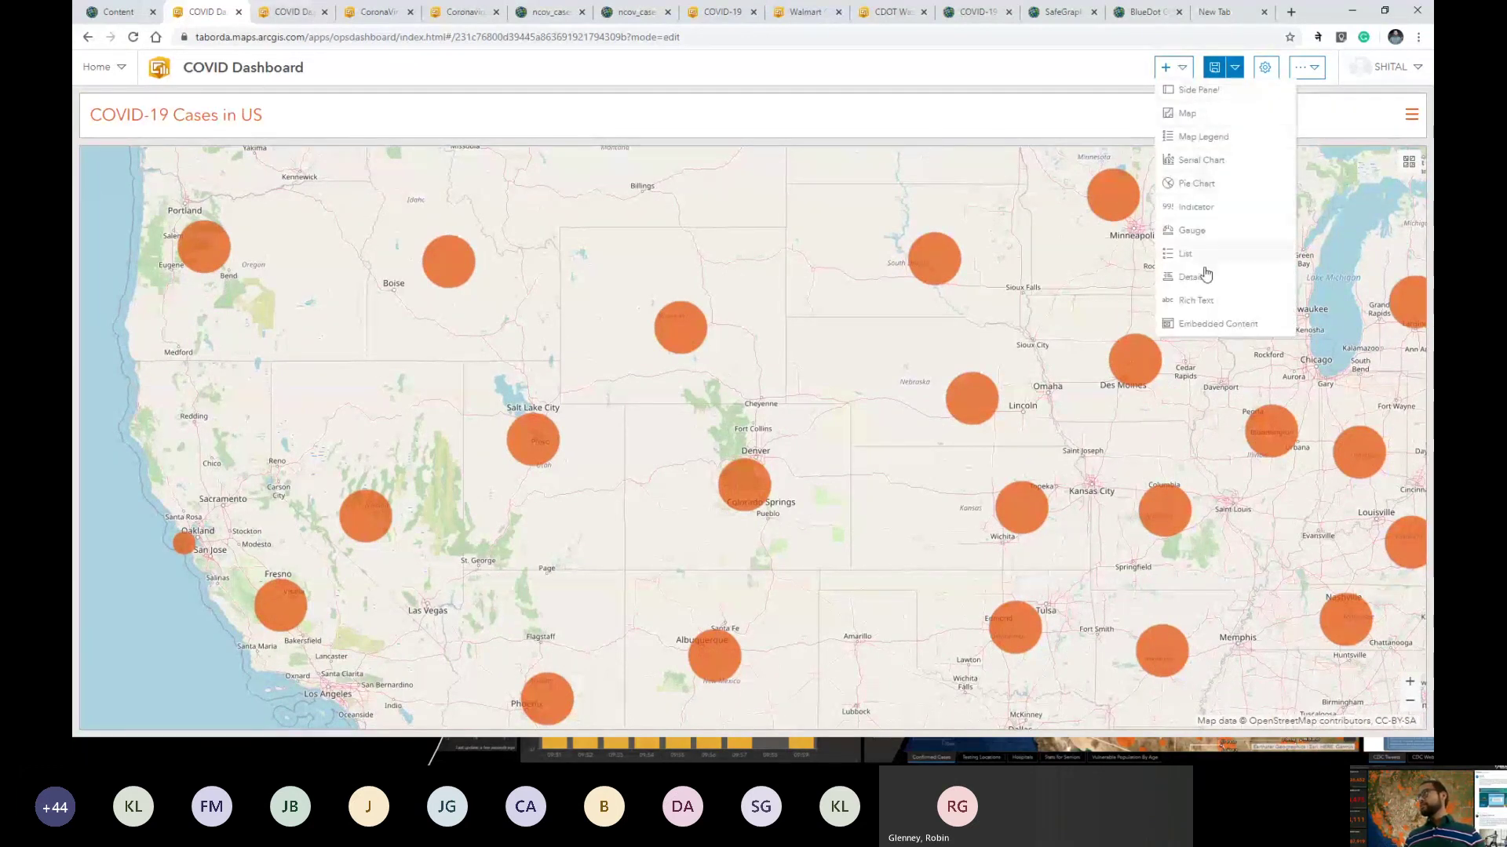
{"action": "left_click", "coordinate": [1230, 212]}
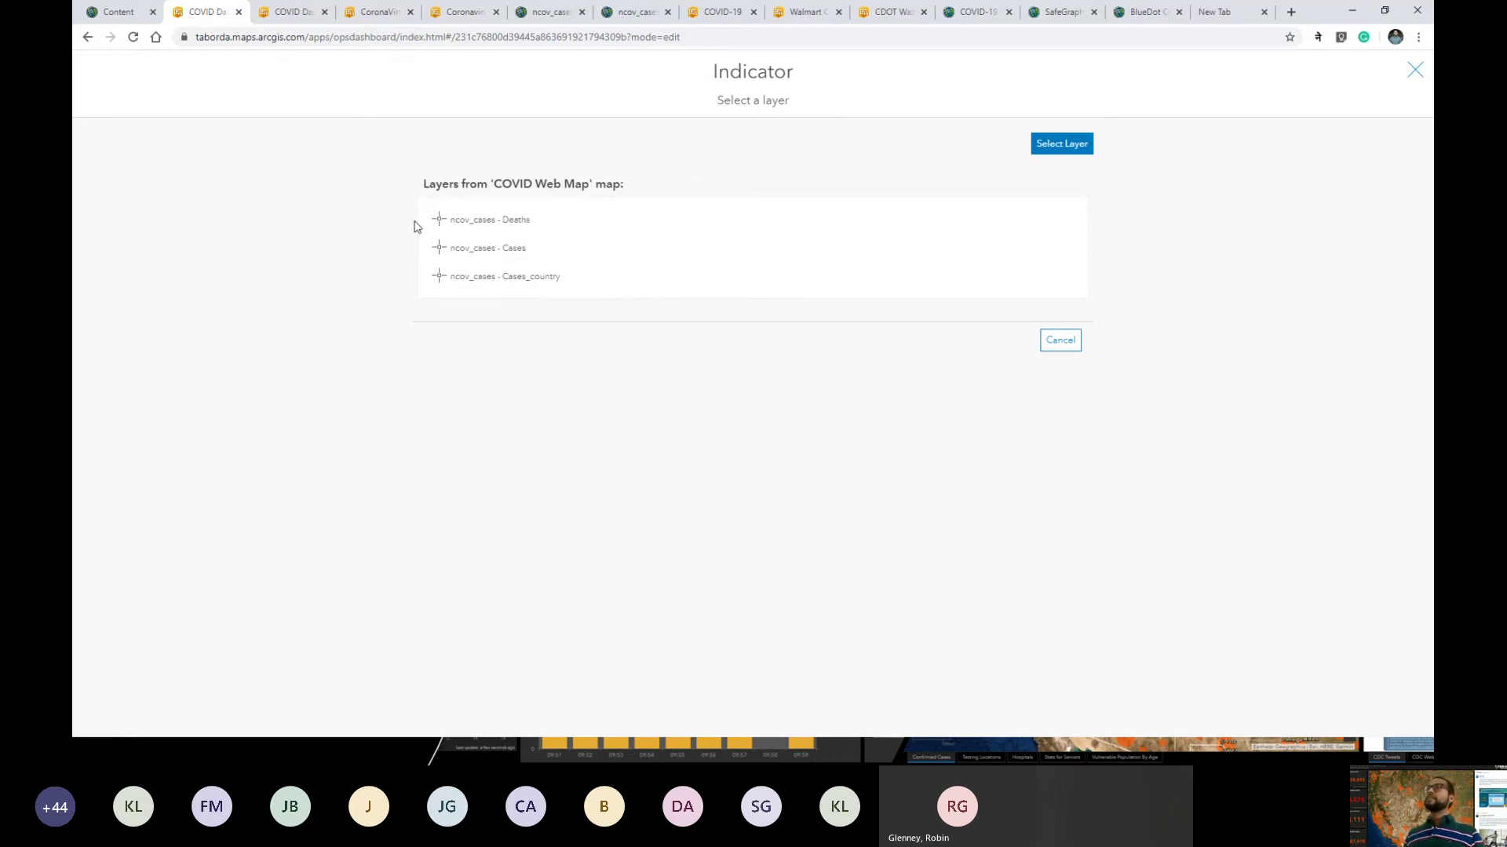
Step: Open the COVID Web Map item from the content list in a separate browser tab and view it in Map Viewer
{"action": "left_click", "coordinate": [114, 12]}
{"action": "left_click", "coordinate": [613, 310]}
{"action": "right_click", "coordinate": [585, 278]}
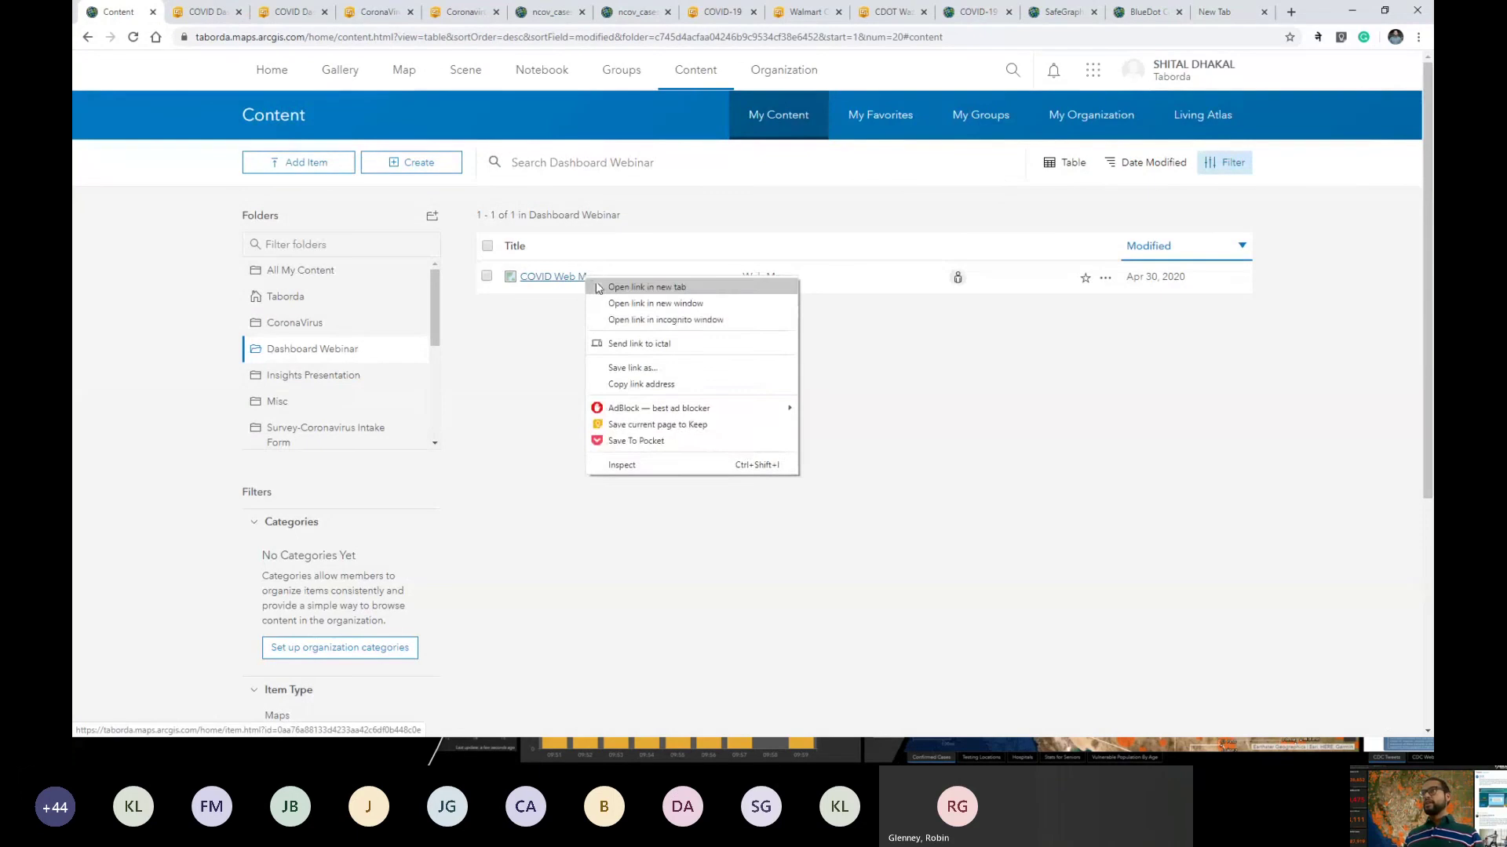
{"action": "left_click", "coordinate": [628, 287]}
{"action": "left_click", "coordinate": [195, 12]}
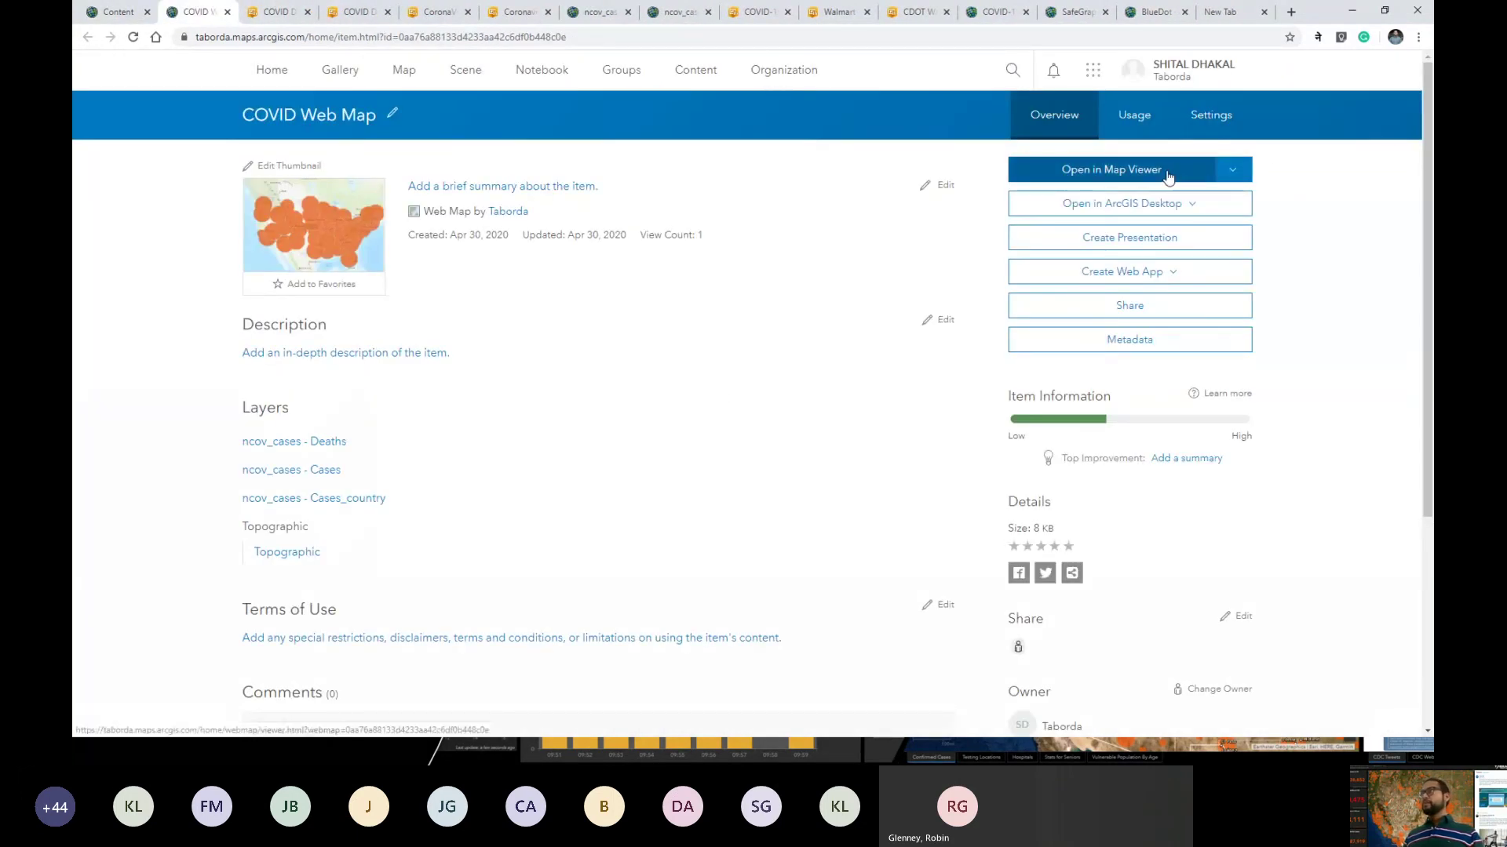
{"action": "left_click", "coordinate": [1166, 178]}
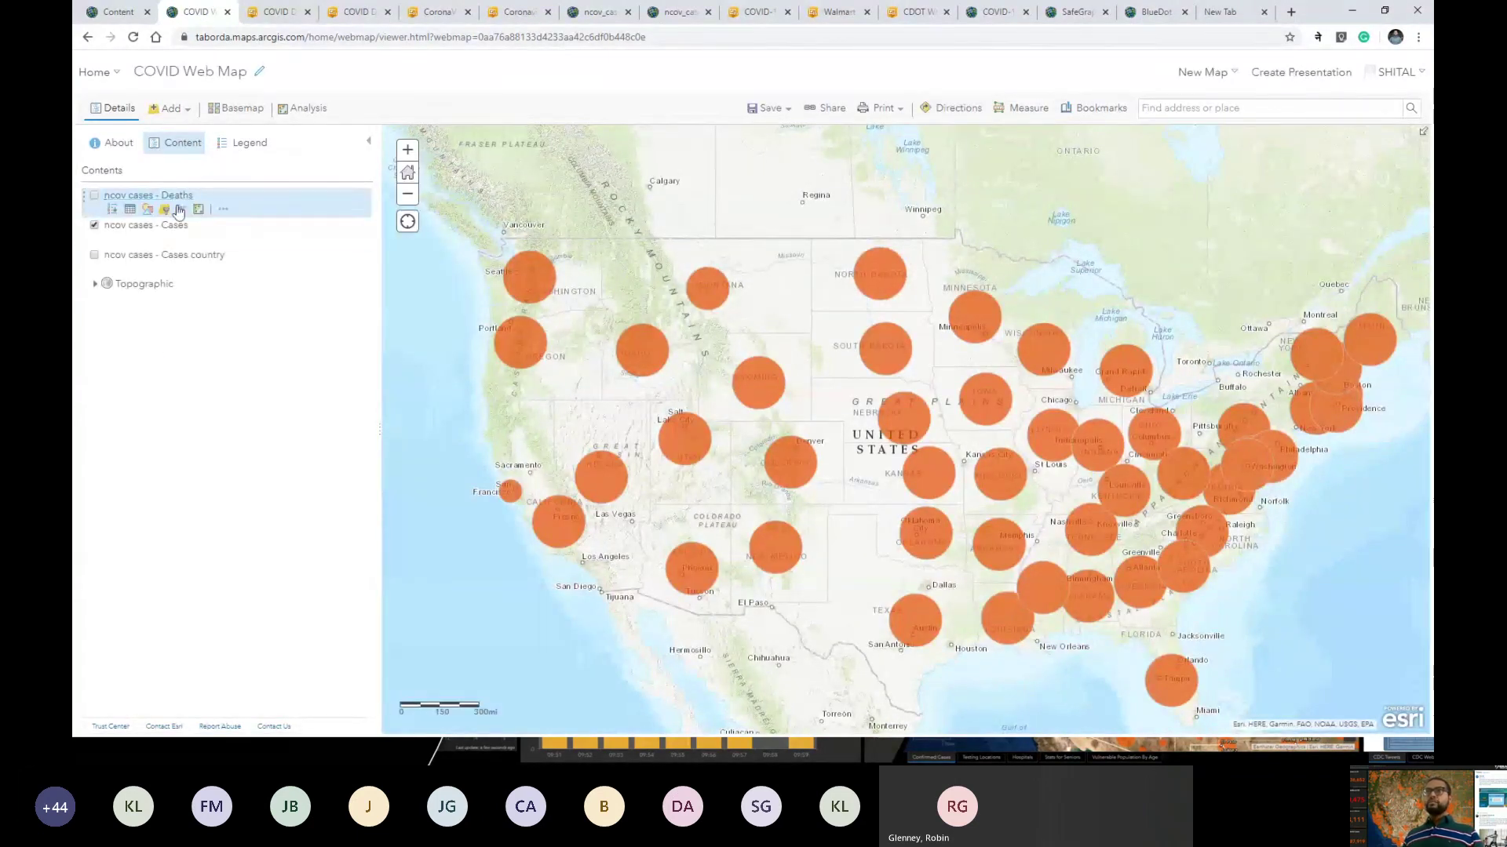
Step: Toggle the ncov_cases - Cases layer off and on to check it, and return to the indicator's layer selection
{"action": "left_click", "coordinate": [95, 227]}
{"action": "left_click", "coordinate": [95, 227]}
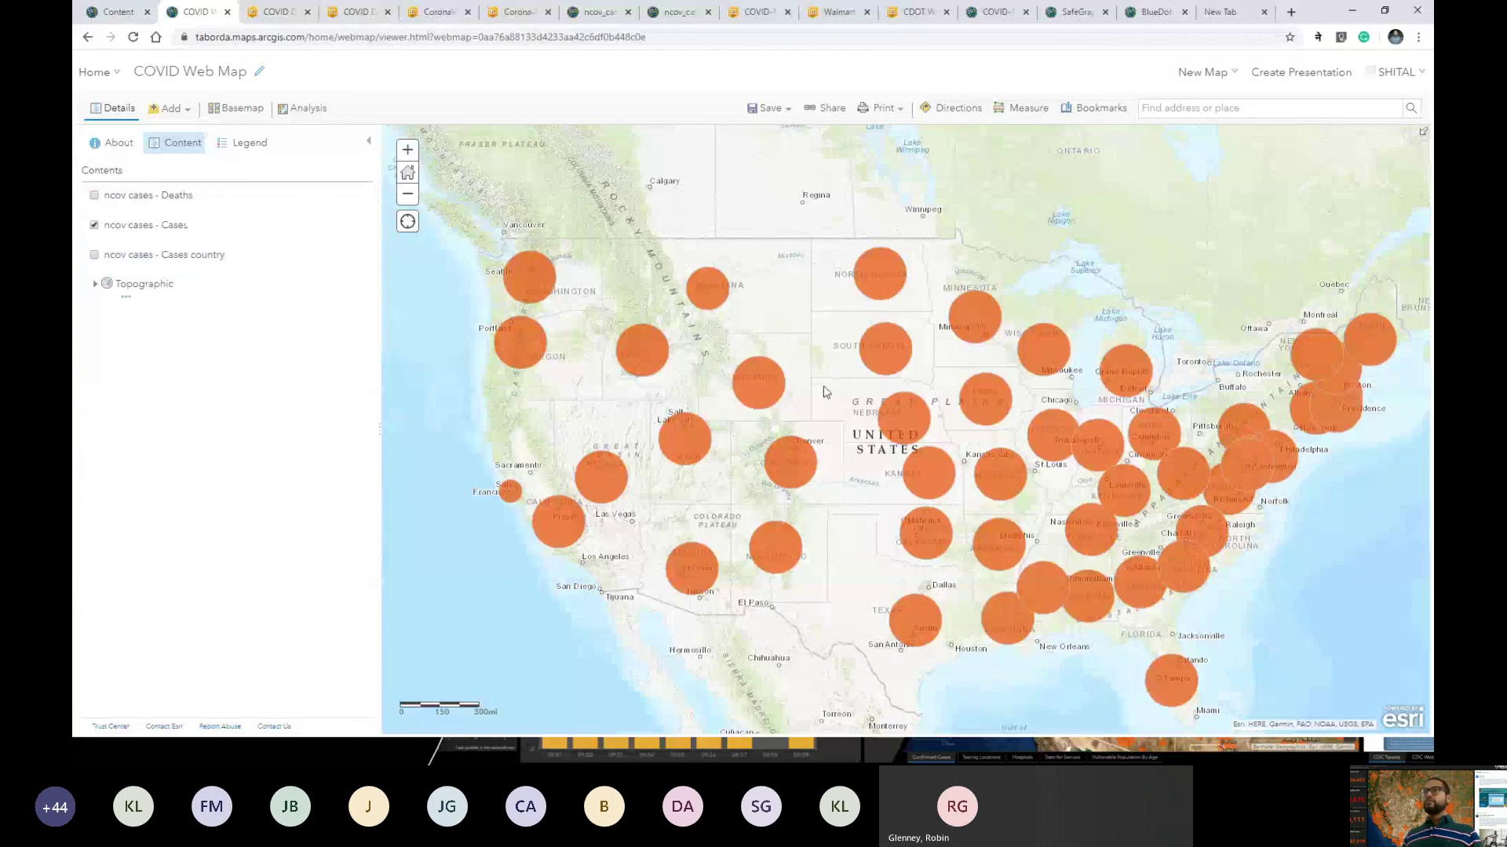
{"action": "left_click", "coordinate": [120, 14]}
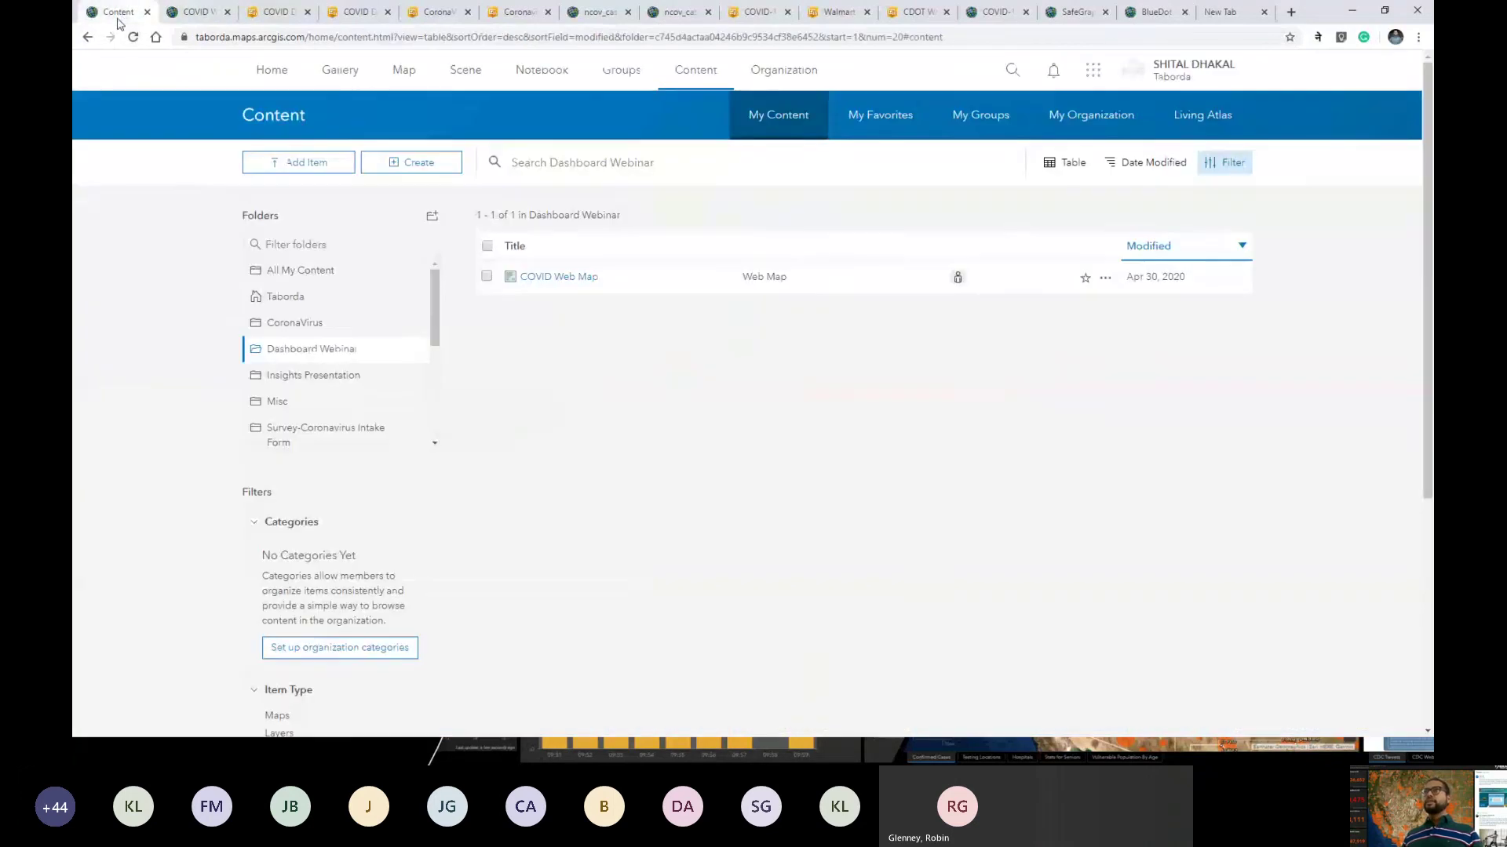
{"action": "left_click", "coordinate": [279, 13]}
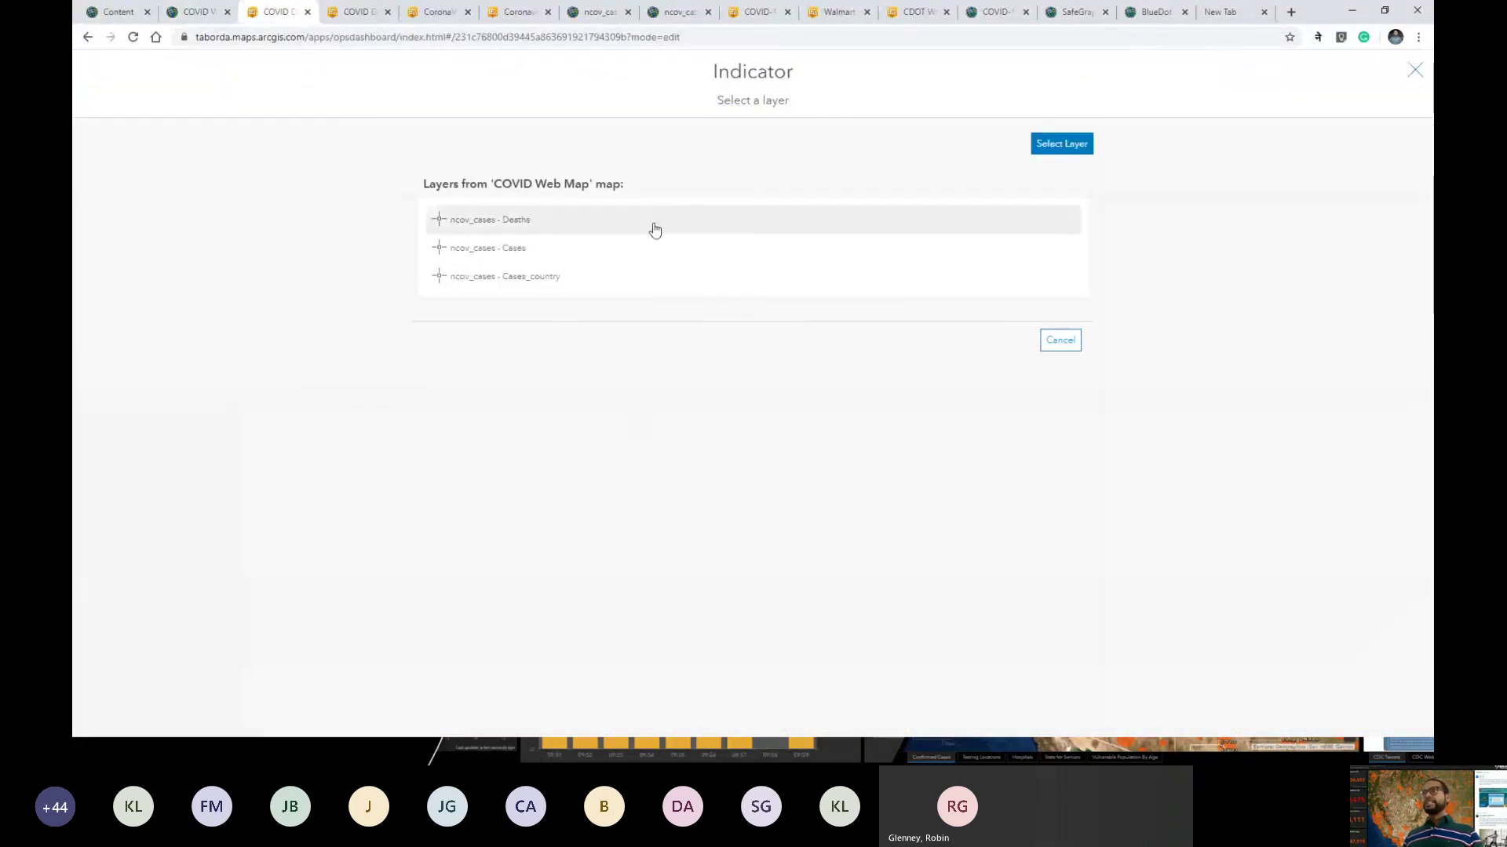
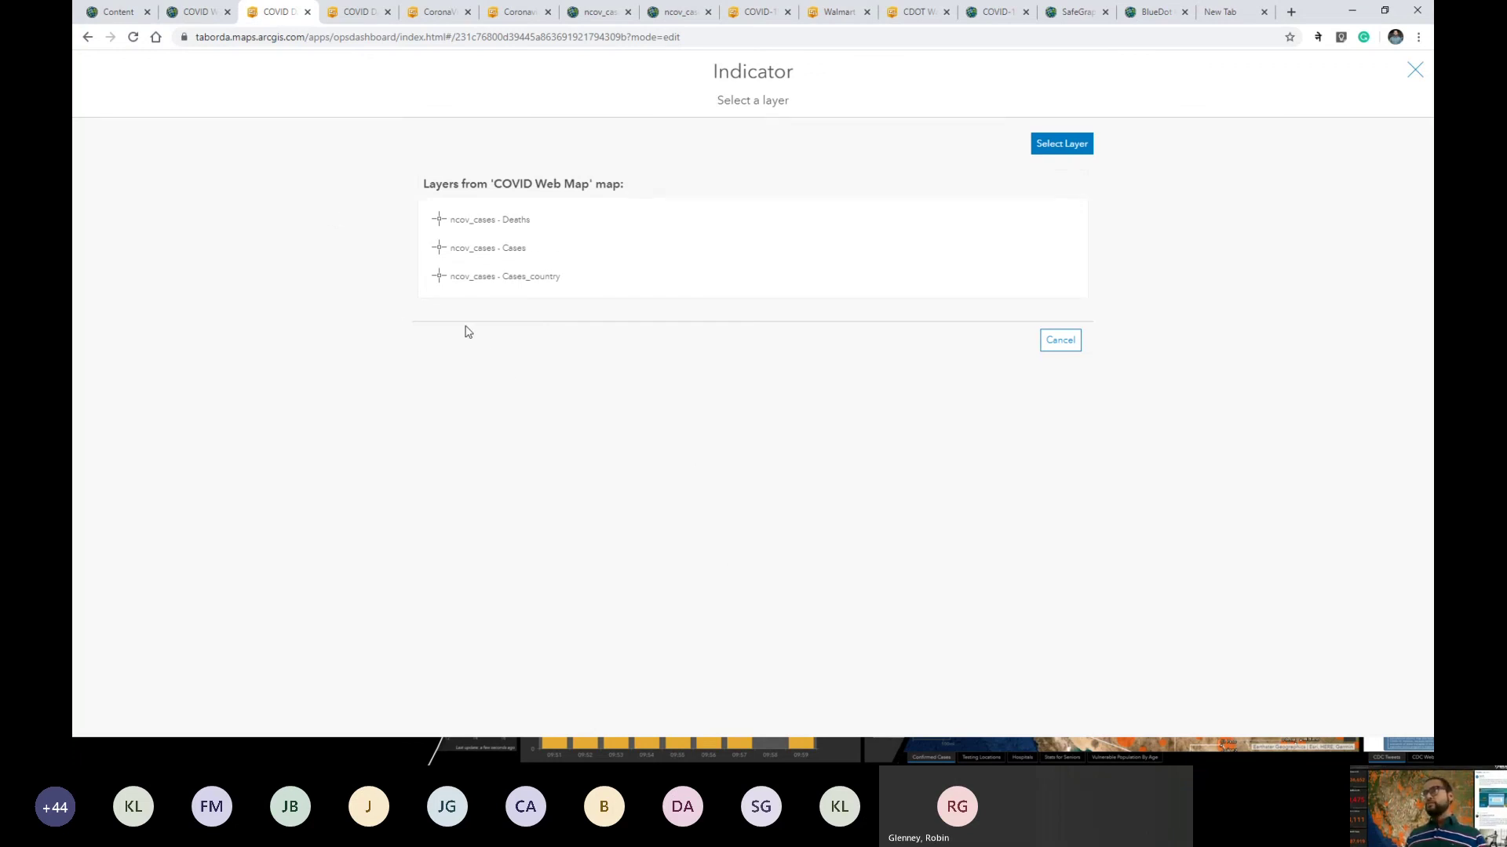
Step: Base the indicator on the ncov_cases - Cases_country layer and filter it to Country_Region equal to US
{"action": "left_click", "coordinate": [522, 281]}
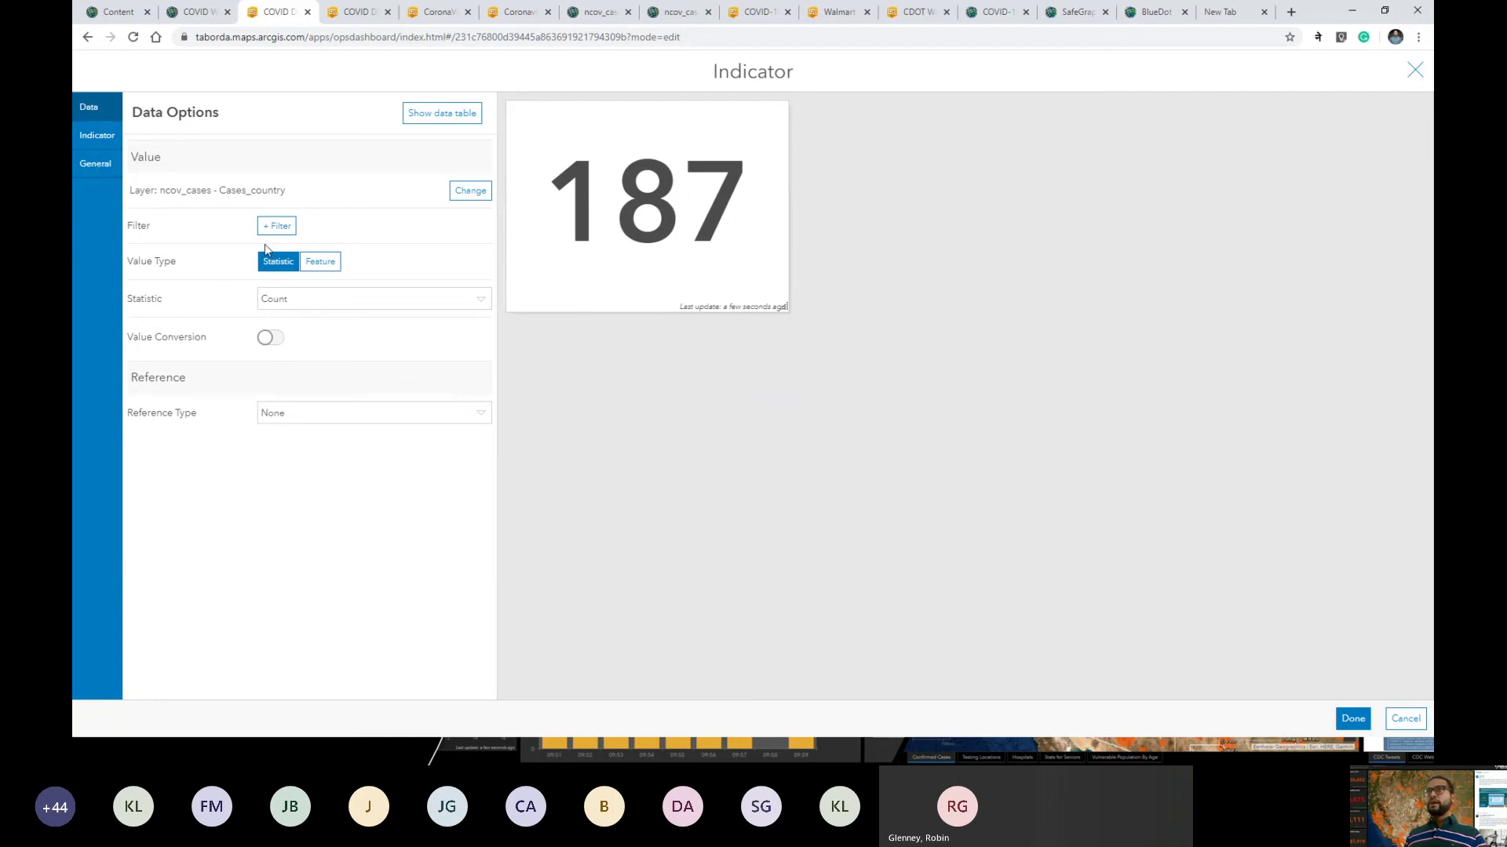
{"action": "left_click", "coordinate": [275, 226]}
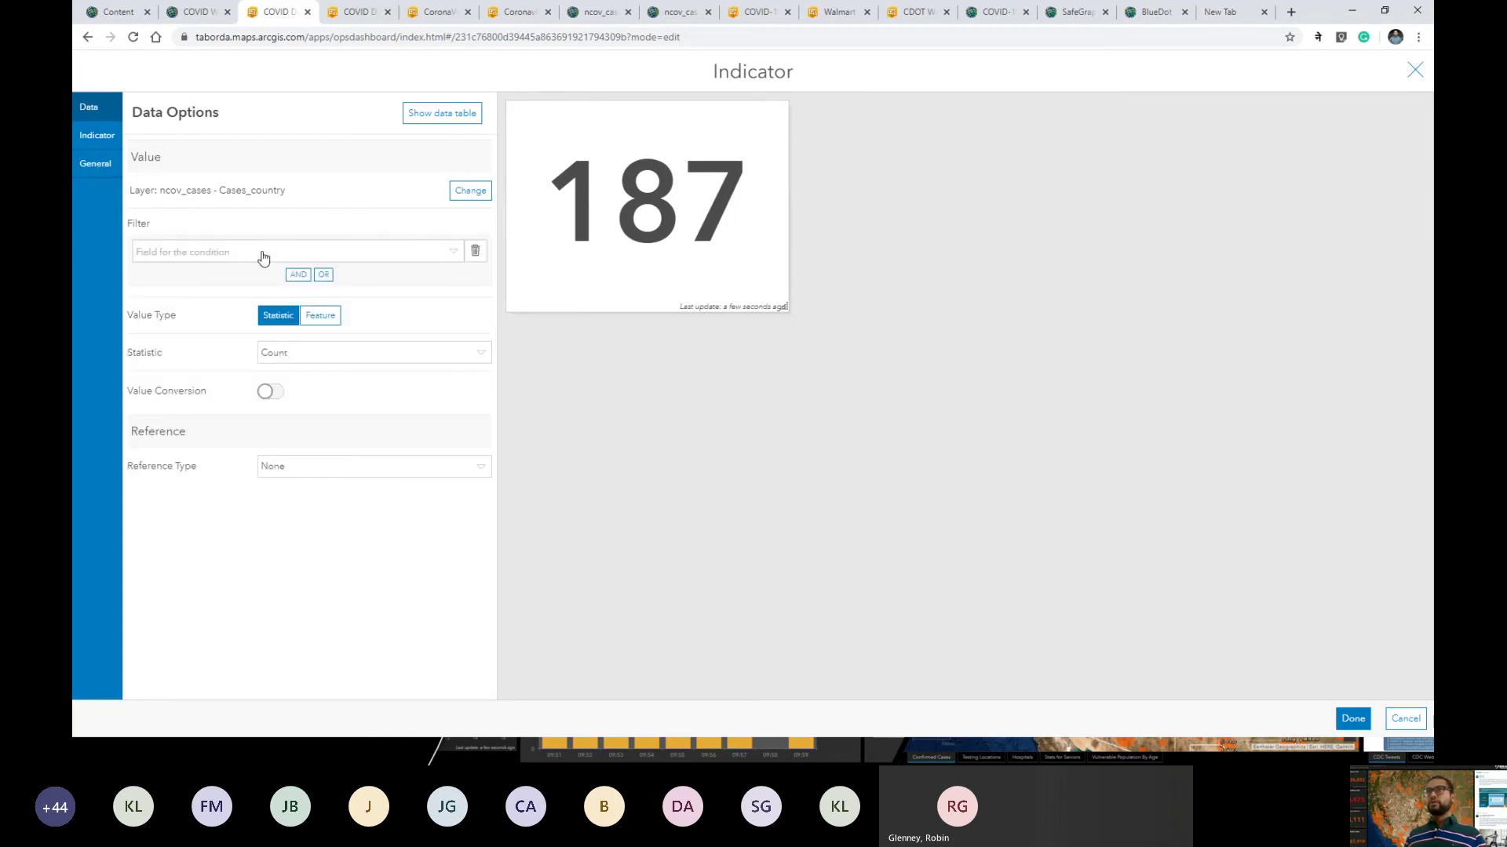
{"action": "left_click", "coordinate": [262, 252]}
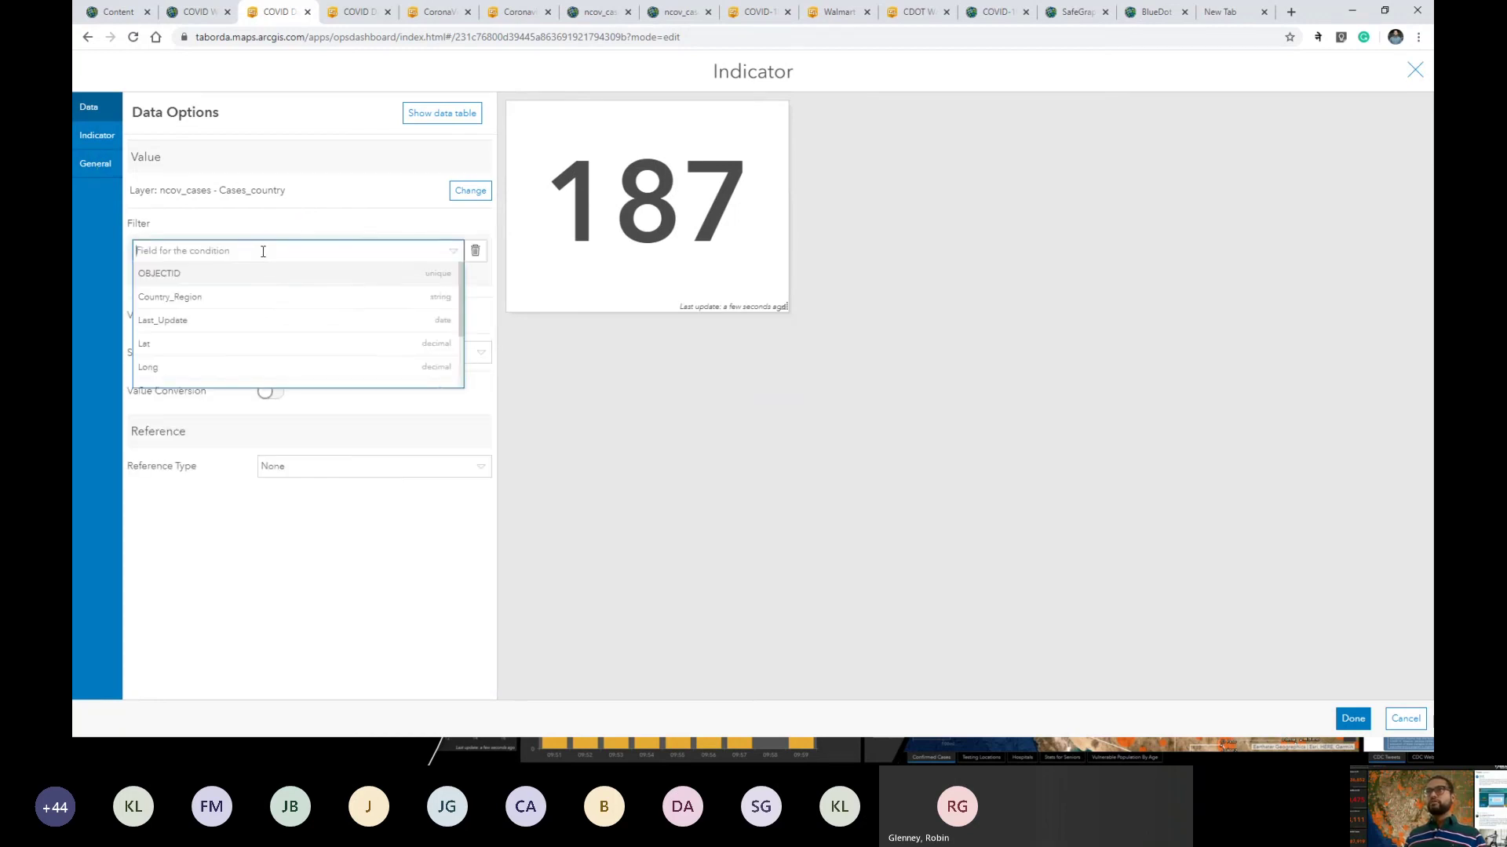
{"action": "left_click", "coordinate": [239, 298]}
{"action": "left_click", "coordinate": [243, 314]}
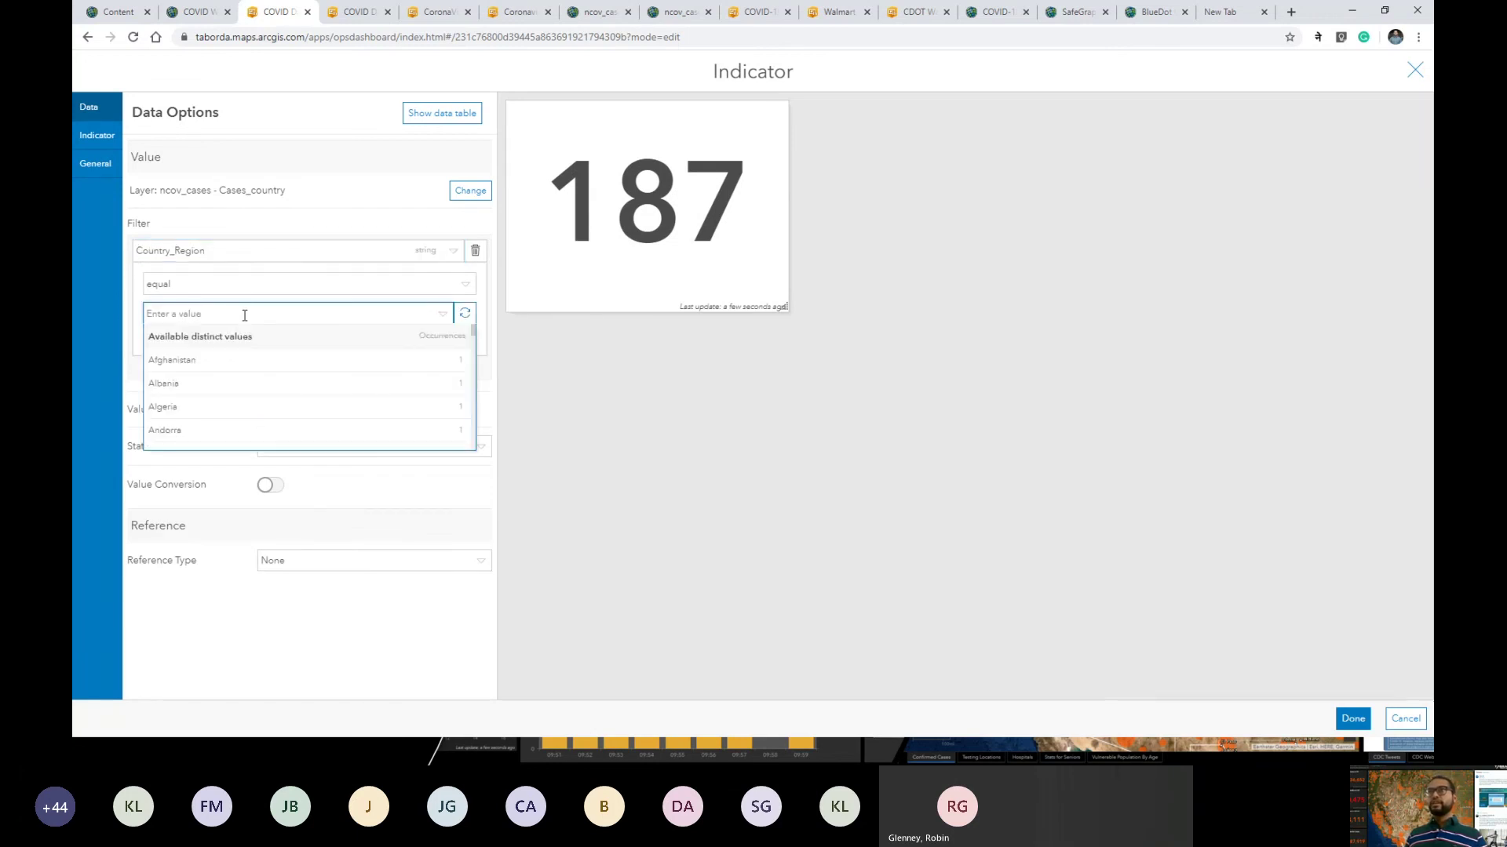
{"action": "type", "text": "US"}
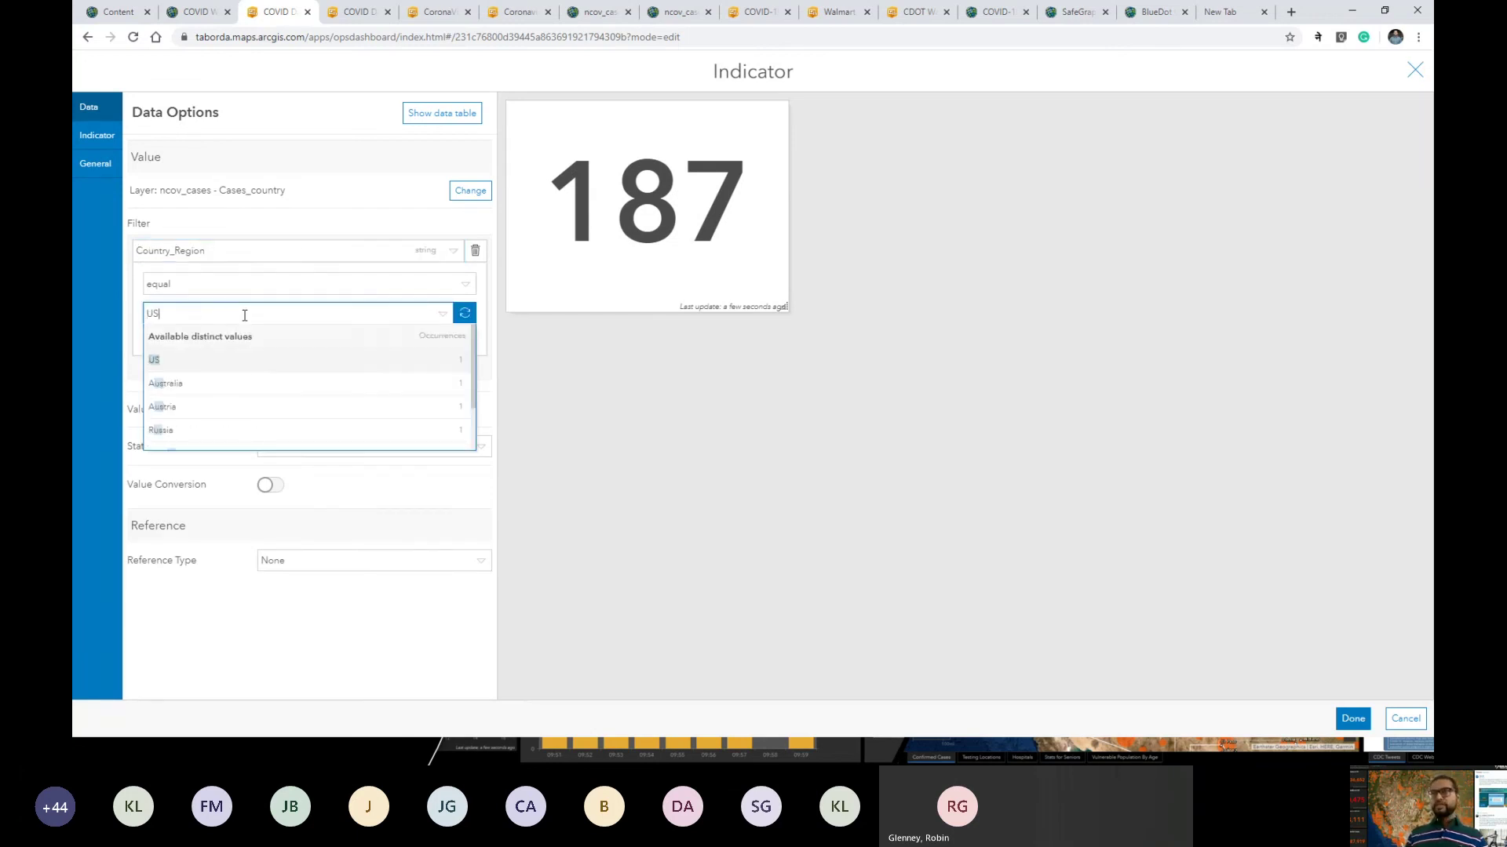
{"action": "left_click", "coordinate": [232, 361]}
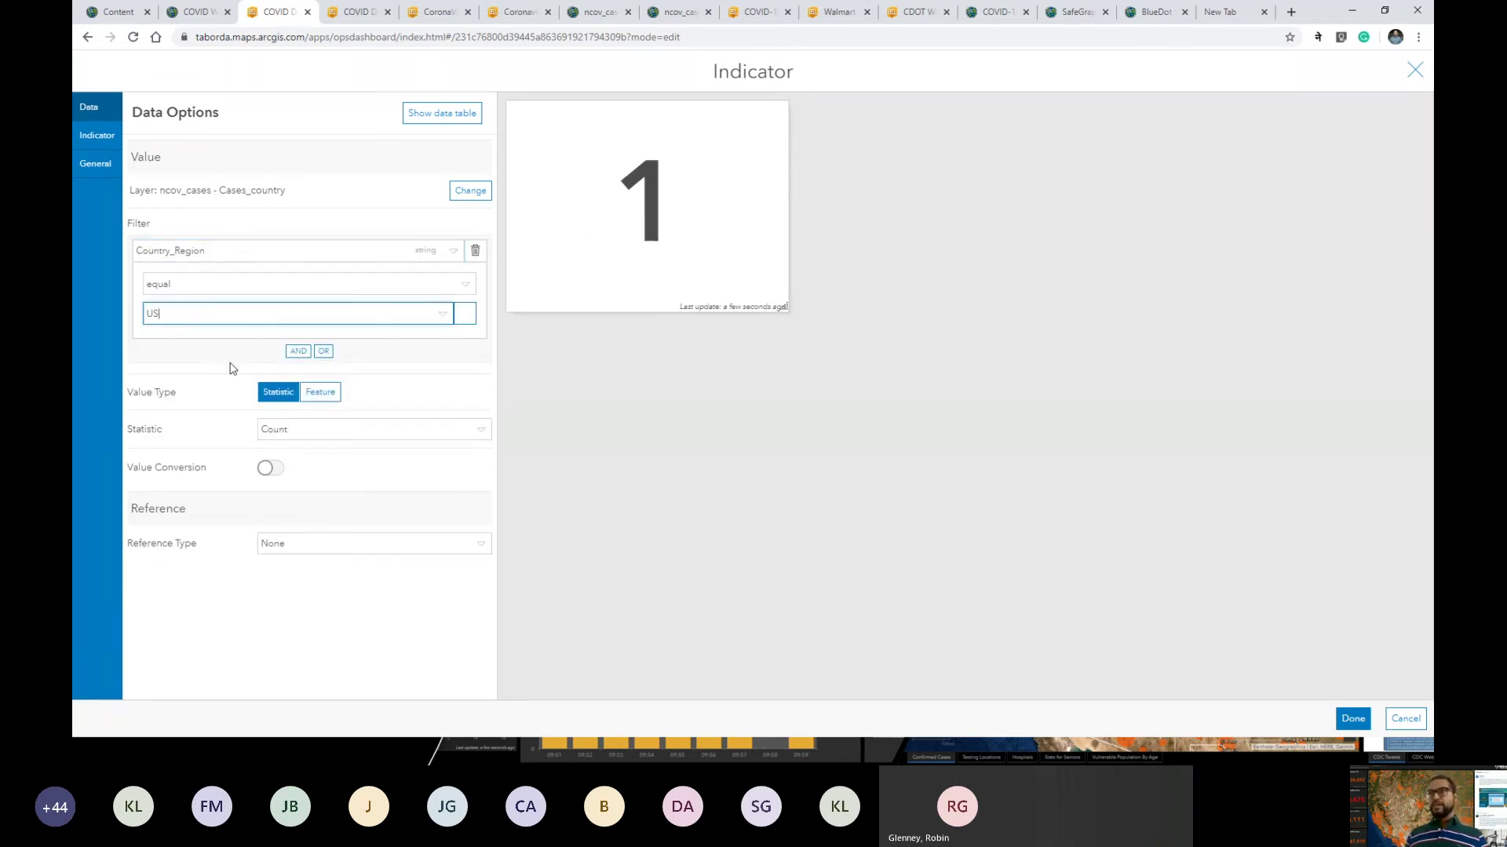
Step: Look at the Cases_country layer in the web map and return to the indicator's data options
{"action": "left_click", "coordinate": [196, 12]}
{"action": "mouse_move", "coordinate": [170, 244]}
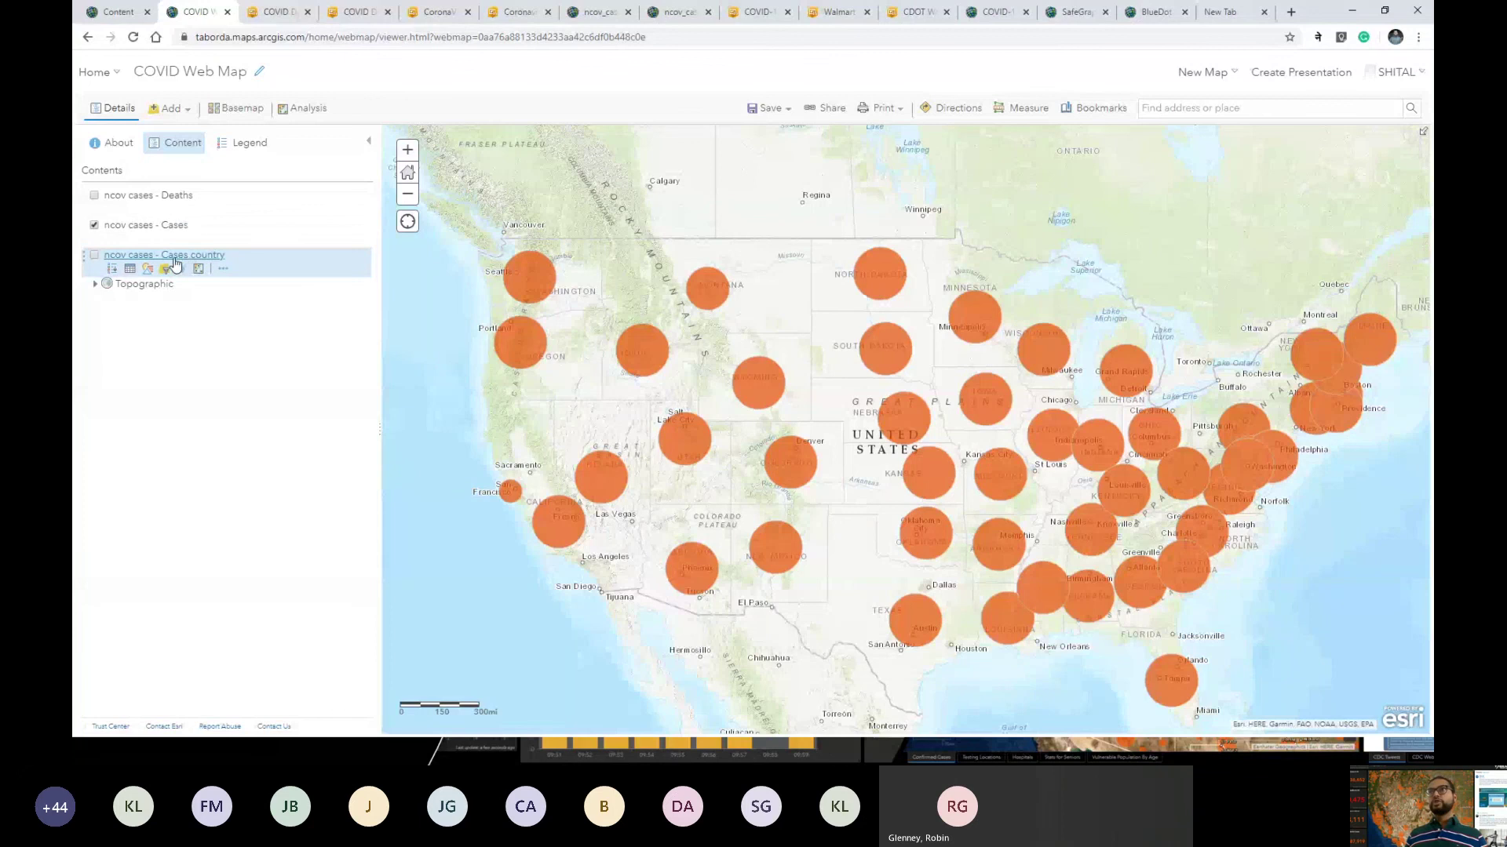
{"action": "left_click", "coordinate": [277, 12]}
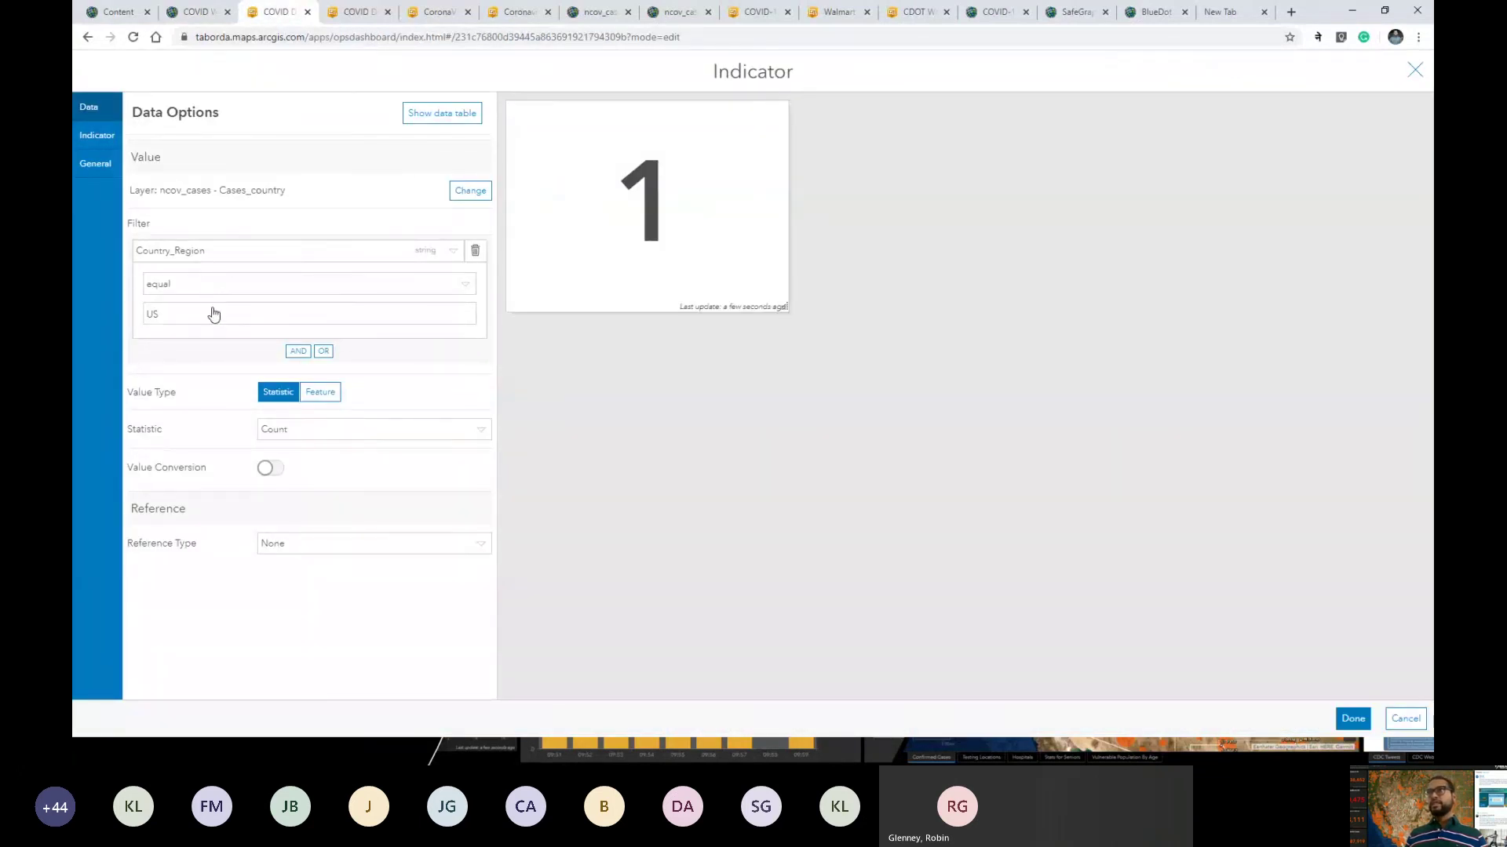
Step: Set the indicator's value type to Feature with Confirmed as the value field
{"action": "left_click", "coordinate": [319, 400]}
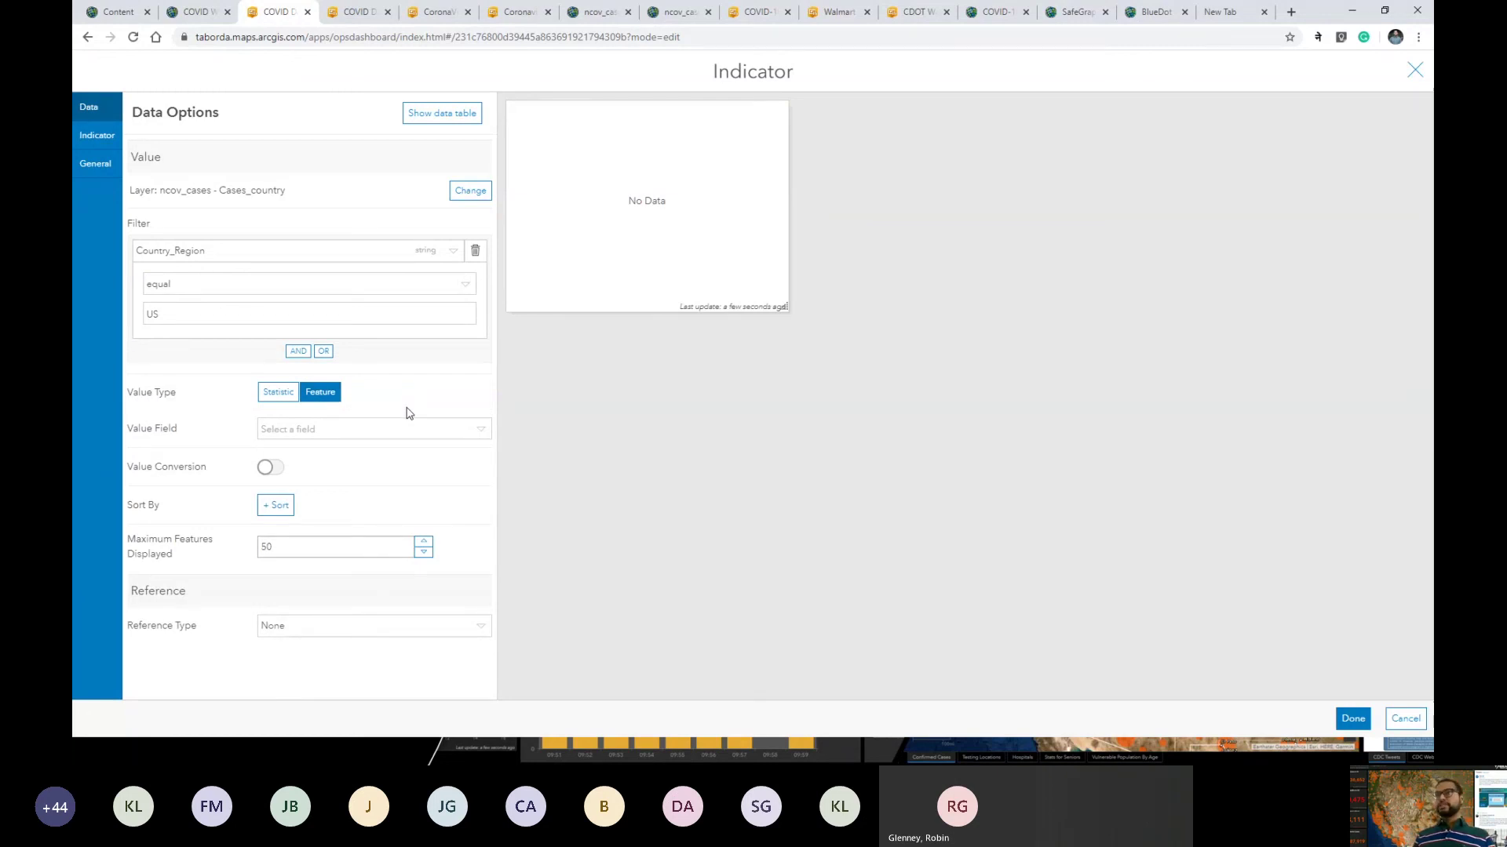
{"action": "left_click", "coordinate": [297, 438]}
{"action": "left_click", "coordinate": [320, 498]}
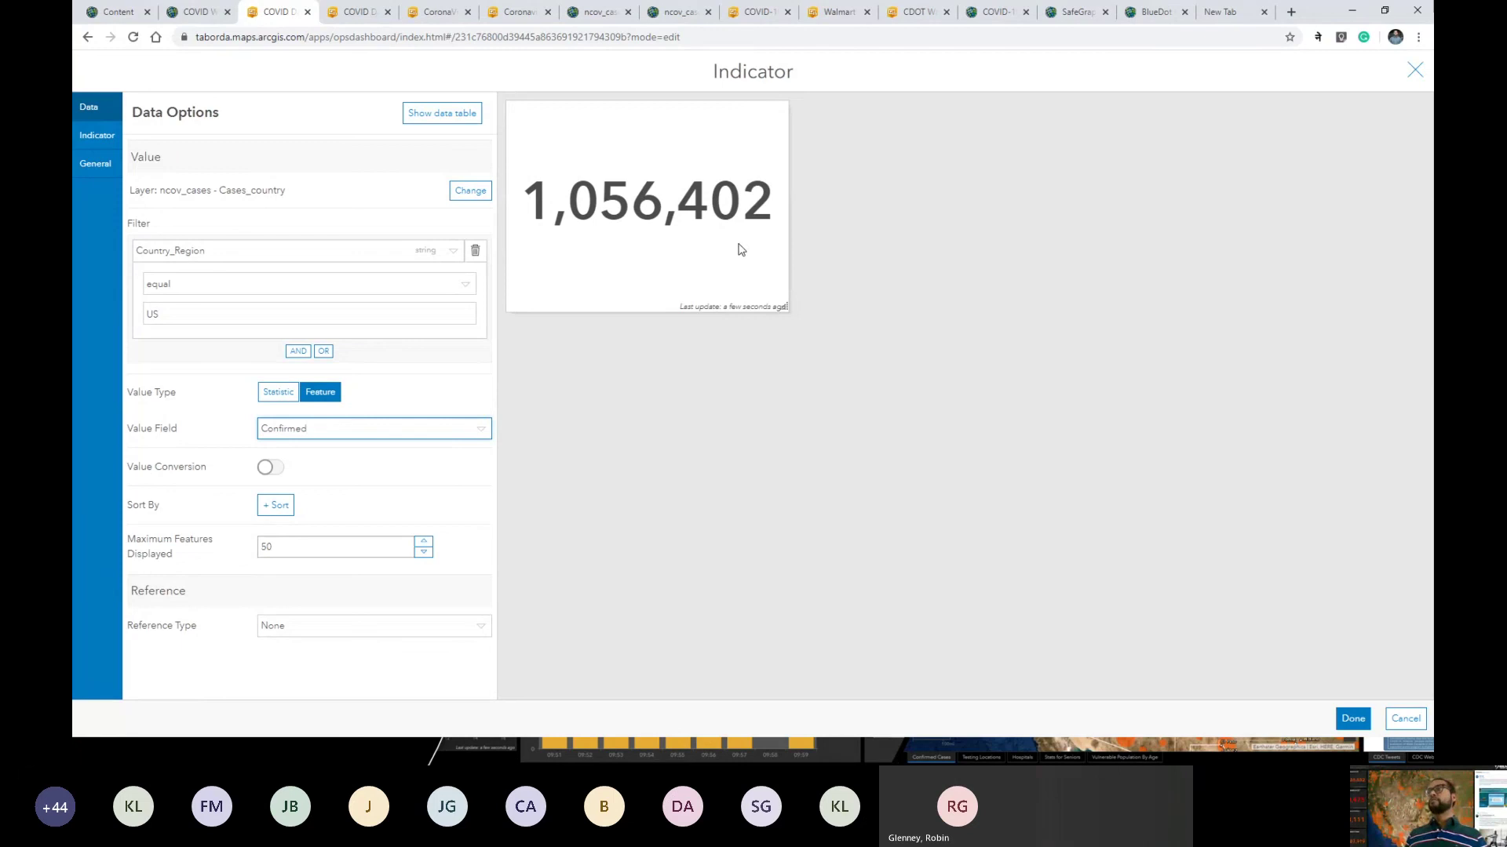
{"action": "left_click", "coordinate": [207, 358]}
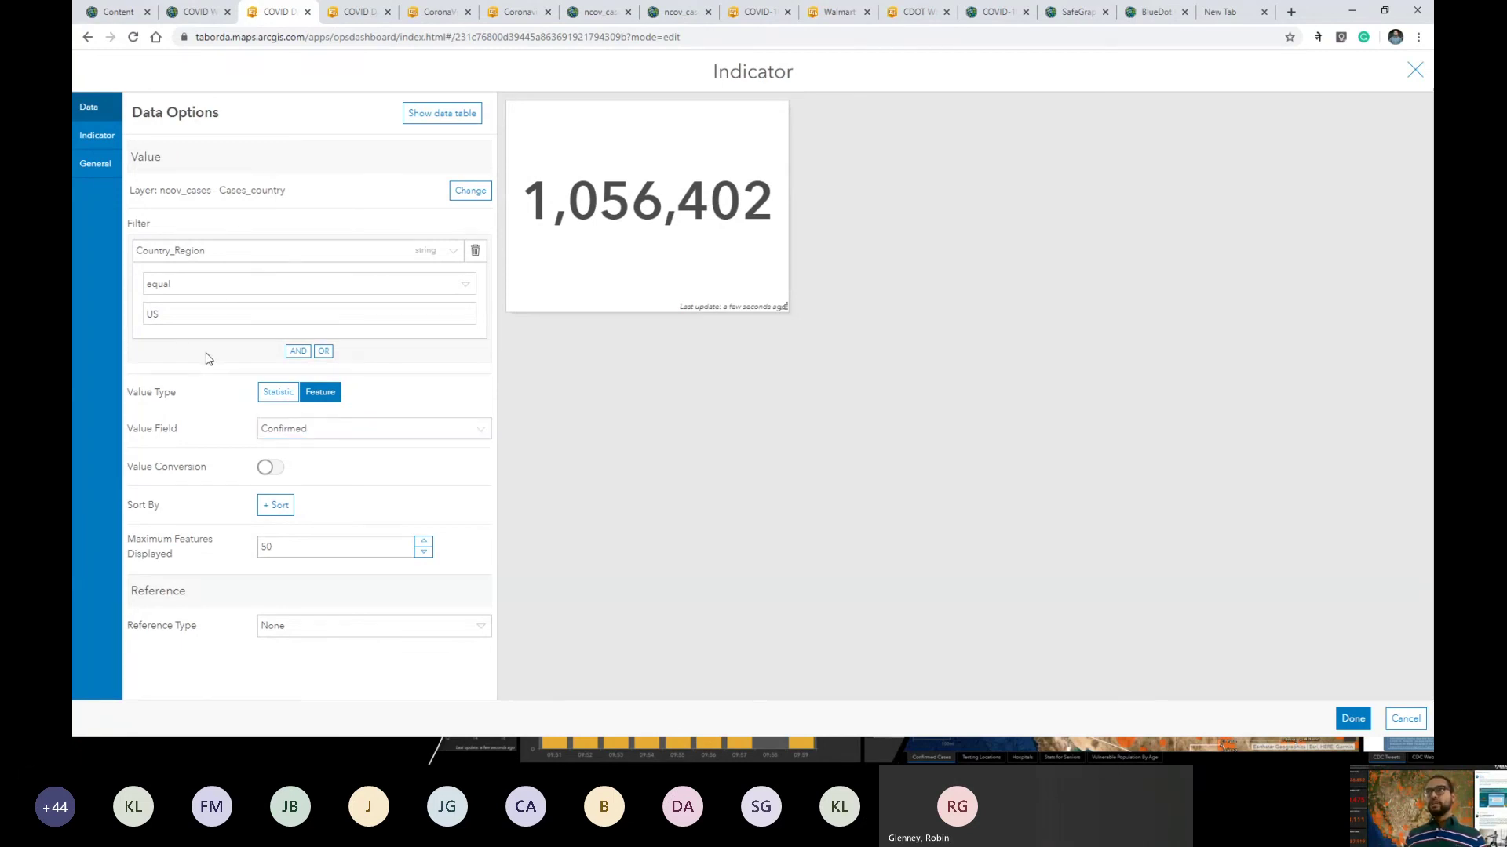
Step: Add the bottom text Confirmed Cases to the indicator and colour it orange, #ff5500
{"action": "left_click", "coordinate": [96, 138]}
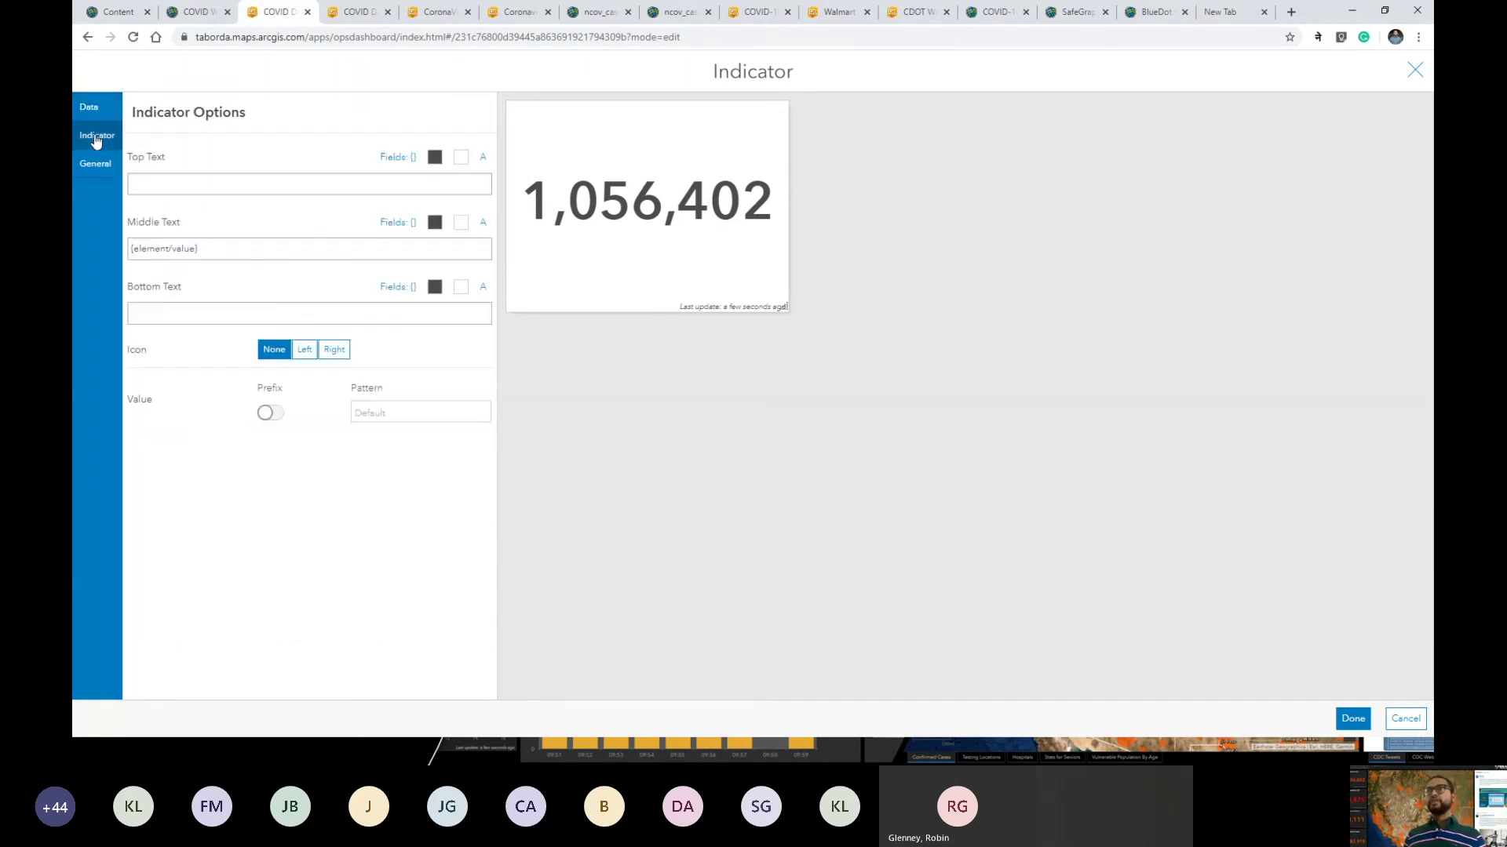
{"action": "left_click", "coordinate": [232, 314]}
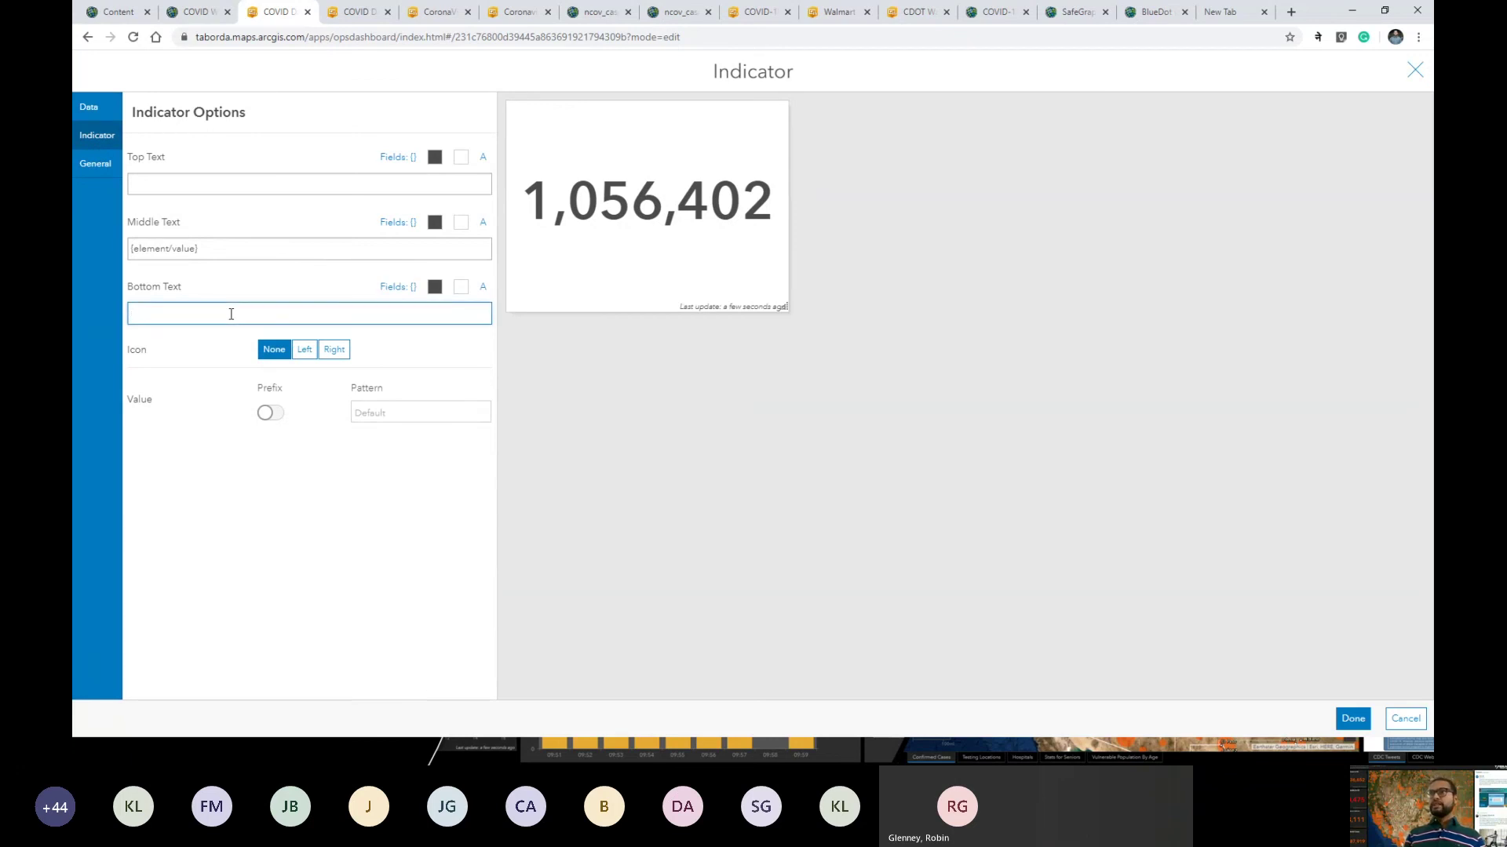
{"action": "type", "text": "Confirme"}
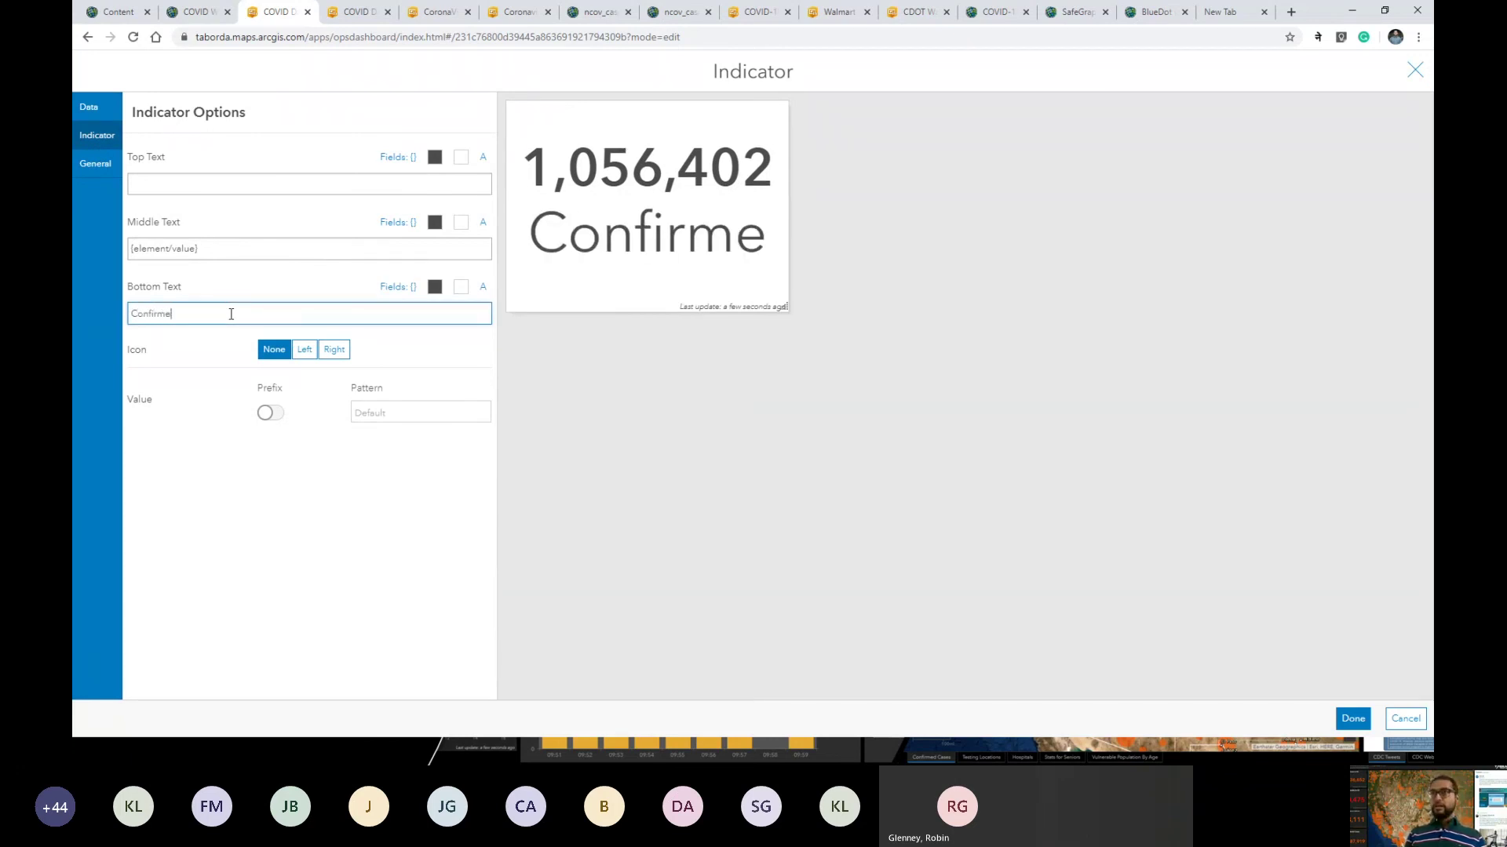
{"action": "type", "text": "d Cases"}
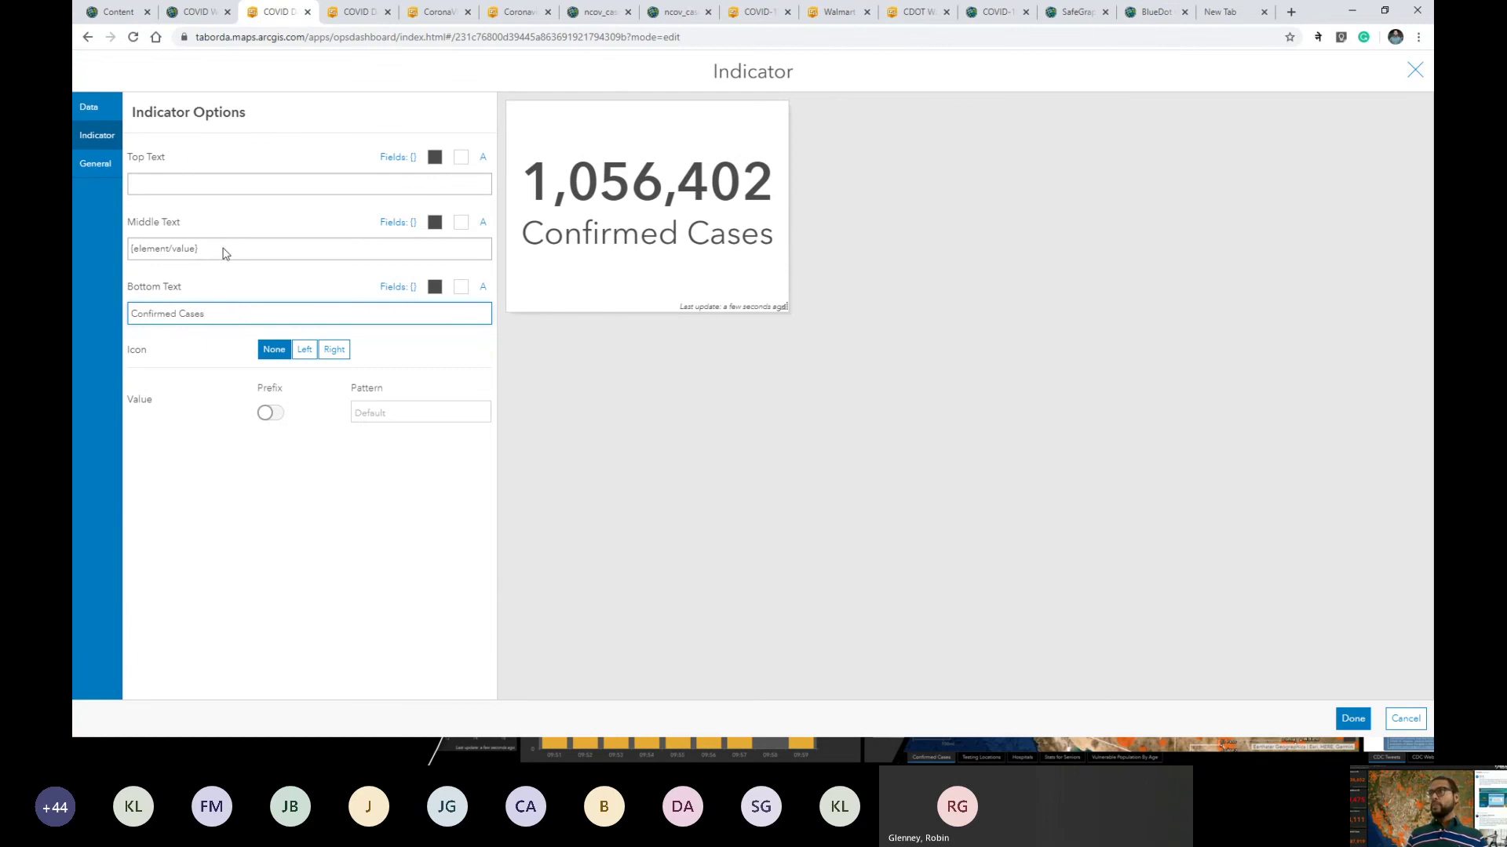
{"action": "left_click", "coordinate": [435, 286]}
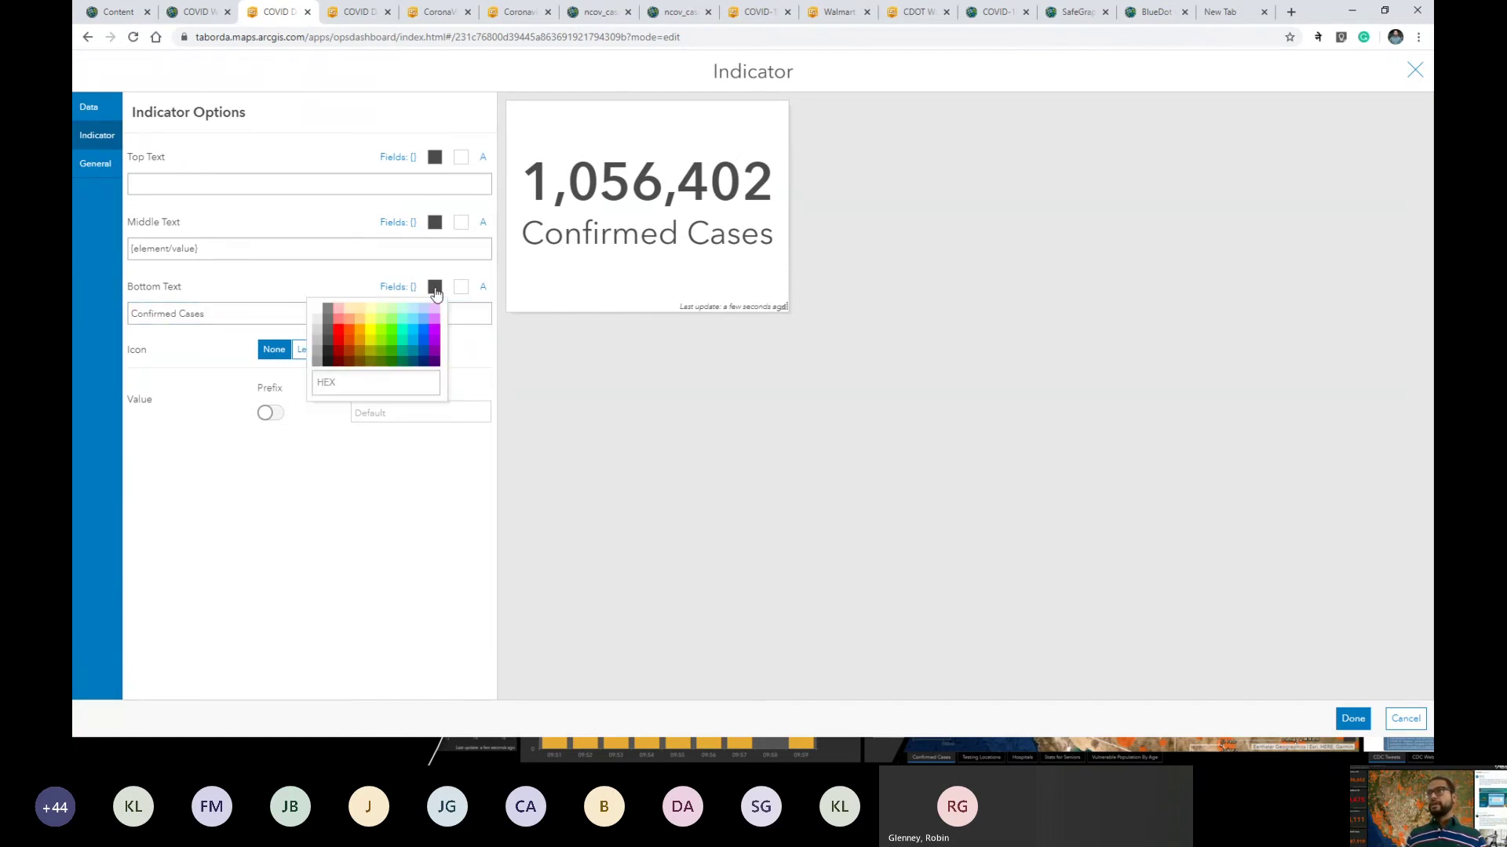
{"action": "left_click", "coordinate": [352, 336]}
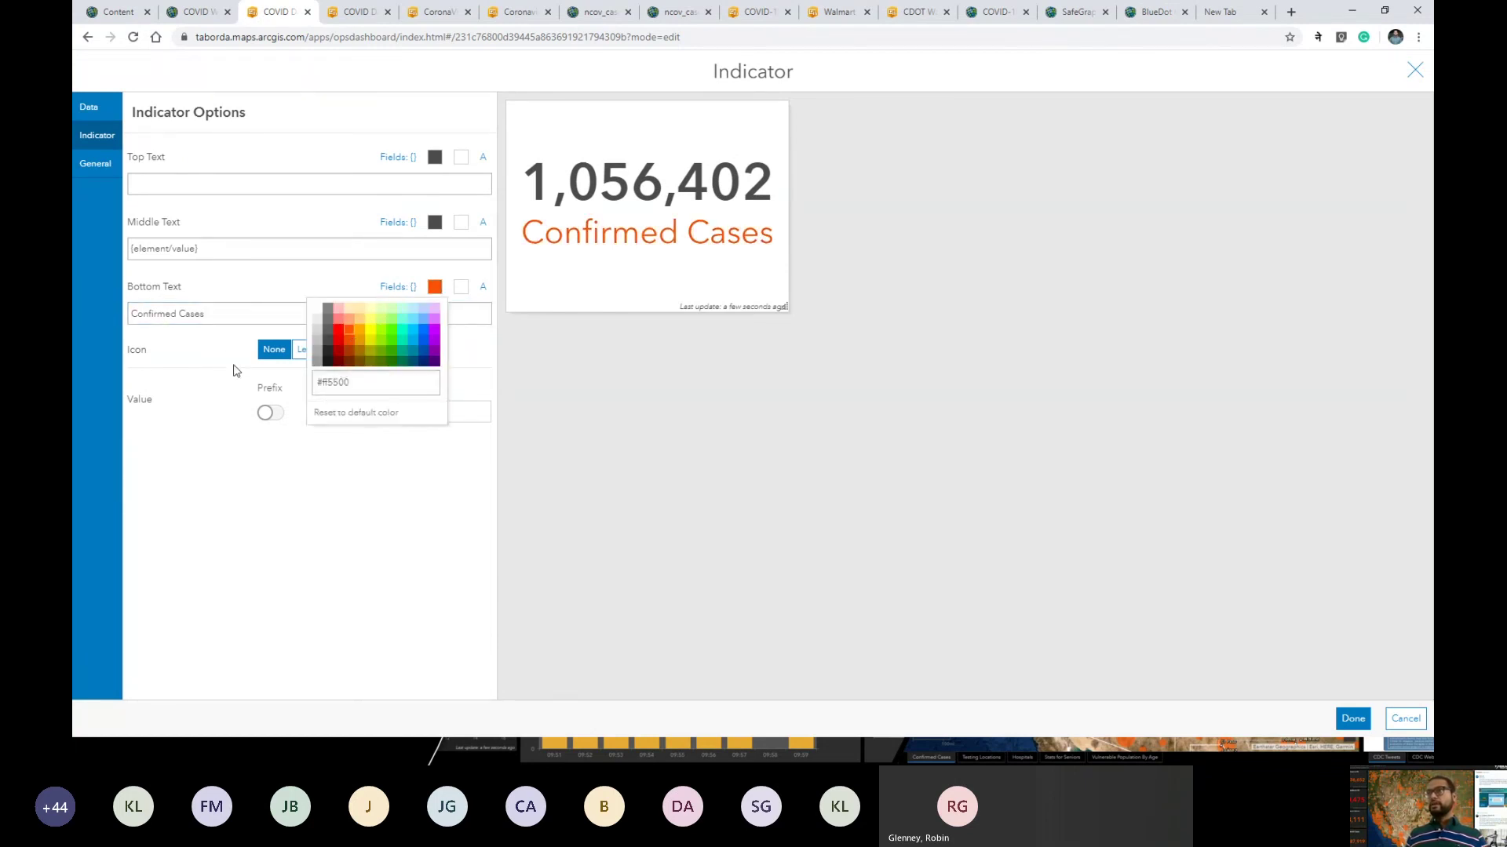
{"action": "left_click", "coordinate": [219, 354]}
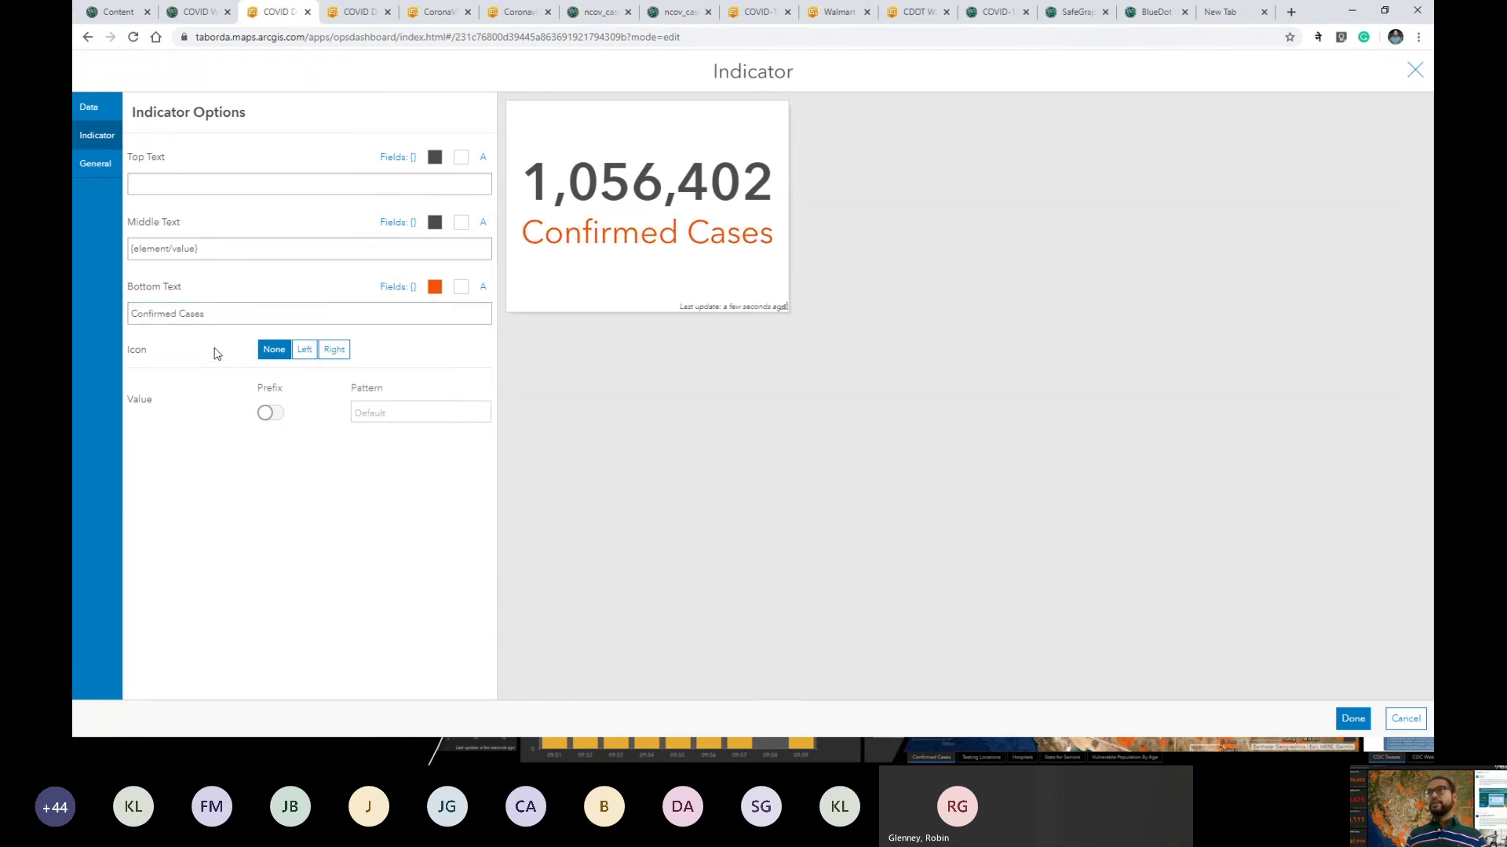
Step: Set the indicator's general text colour to dark orange, finish it, and narrow it to about a quarter of the dashboard width
{"action": "left_click", "coordinate": [96, 165]}
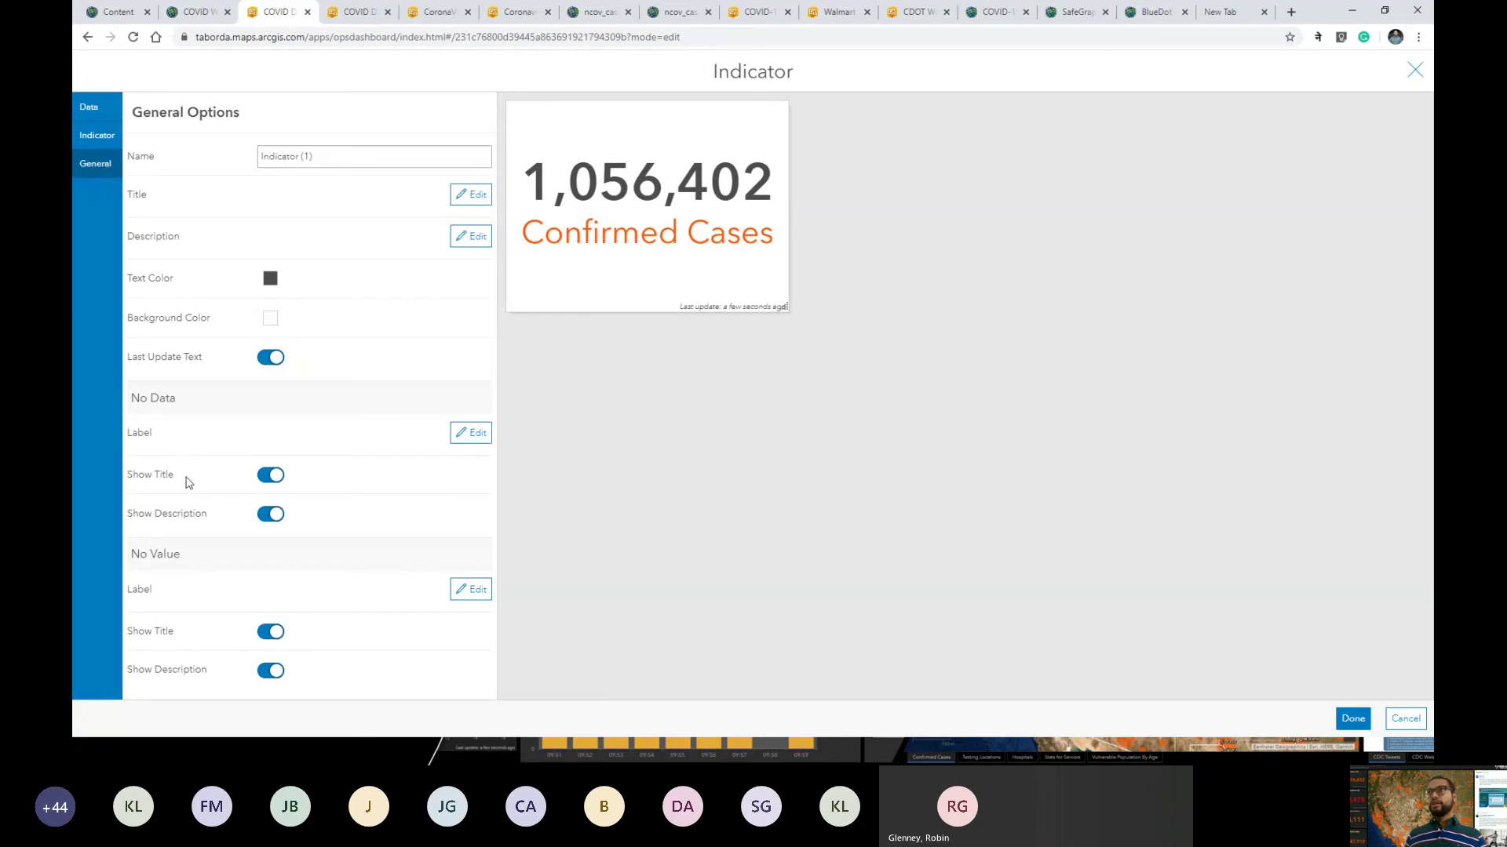
{"action": "left_click", "coordinate": [271, 279]}
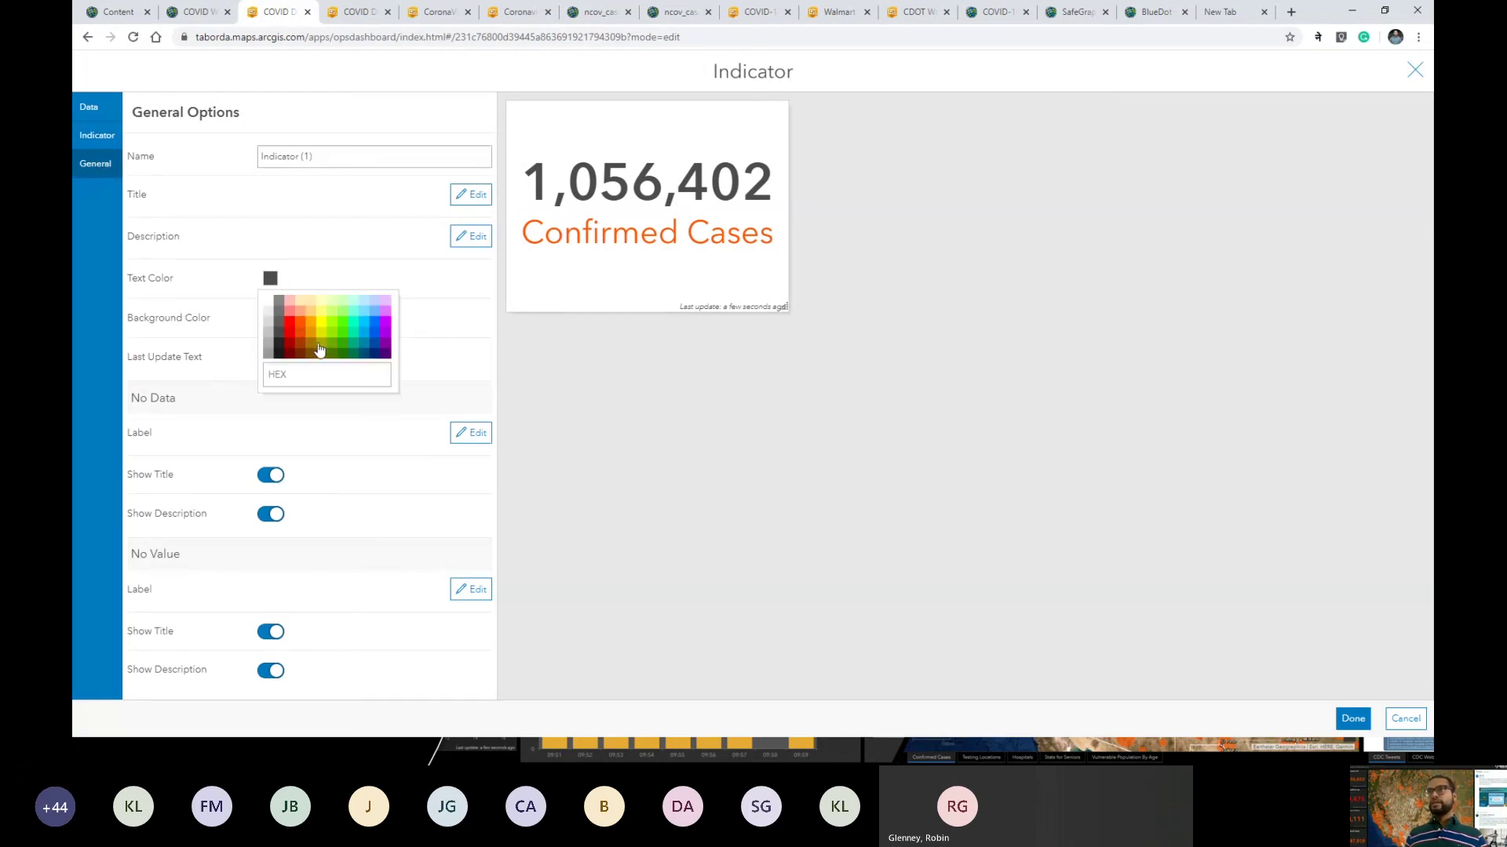
{"action": "left_click", "coordinate": [299, 331]}
{"action": "left_click", "coordinate": [625, 417]}
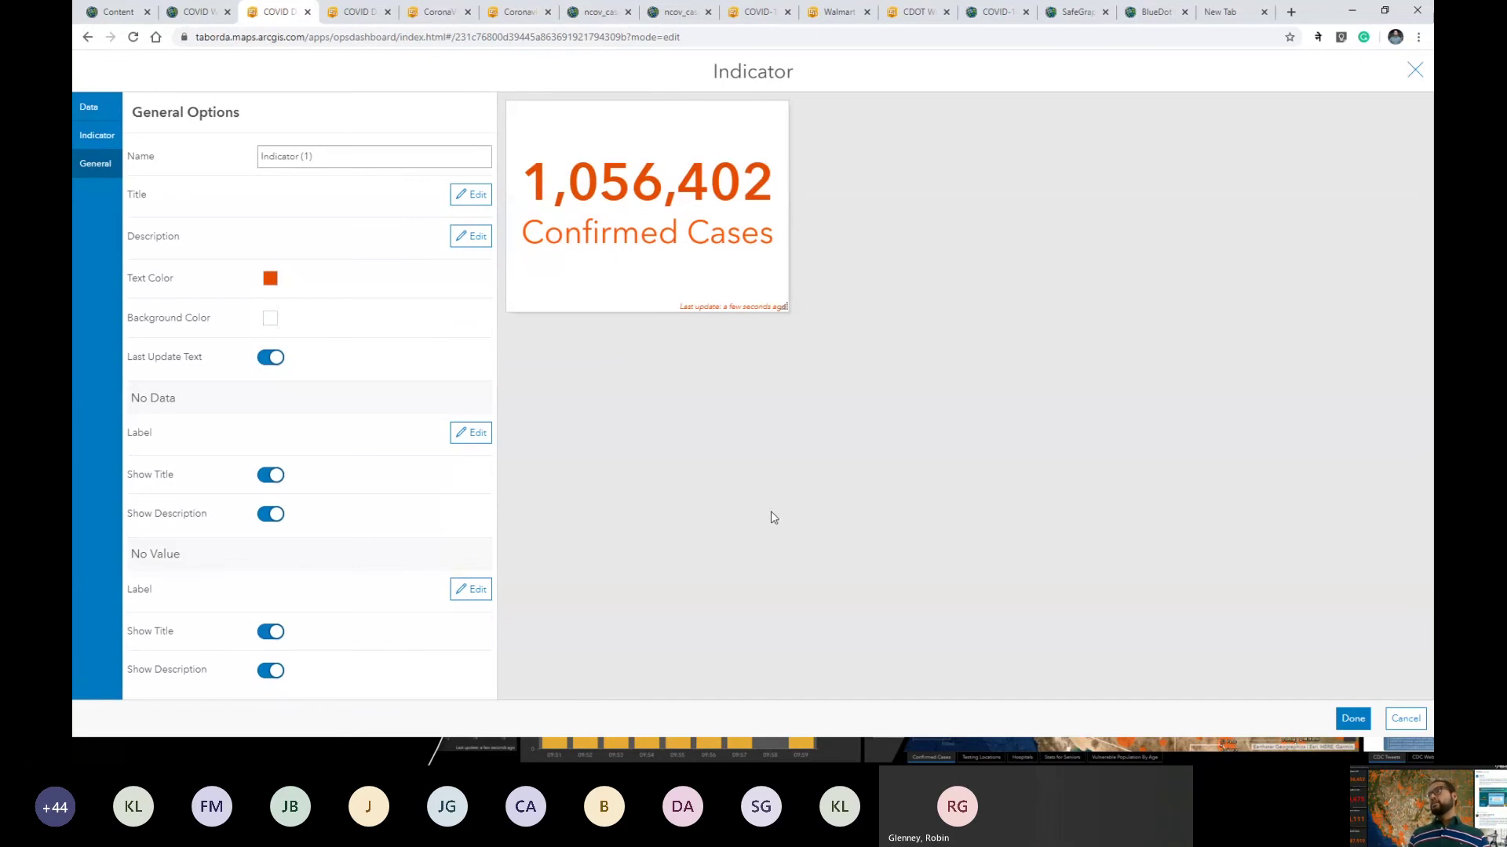
{"action": "left_click", "coordinate": [1353, 719]}
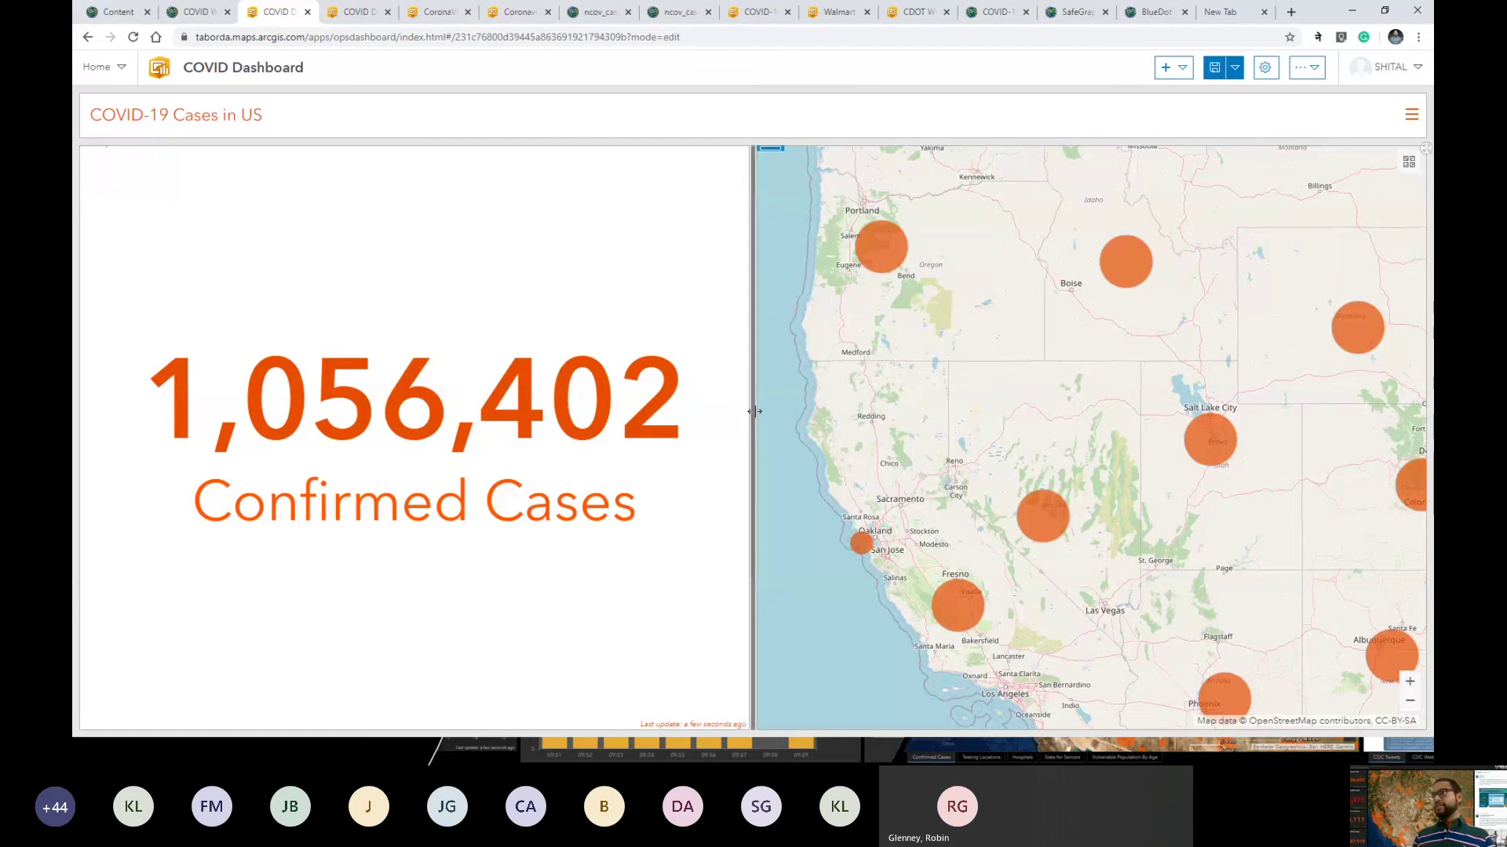
{"action": "left_click_drag", "start_coordinate": [751, 409], "coordinate": [456, 398]}
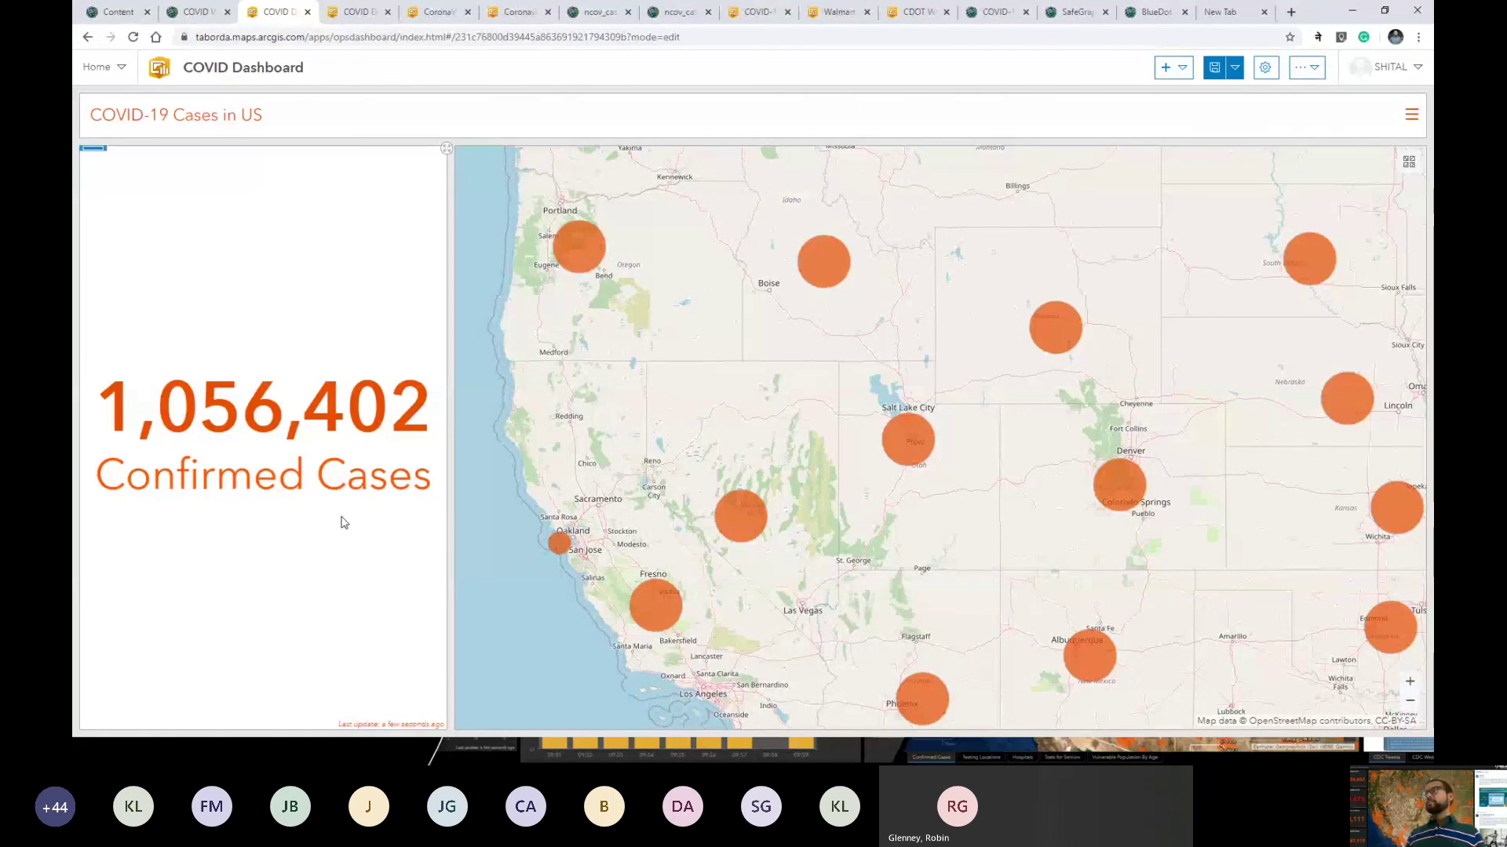
Step: Add a second indicator based on the ncov_cases - Cases_country layer, filtered to Country_Region equal to US
{"action": "left_click", "coordinate": [1181, 69]}
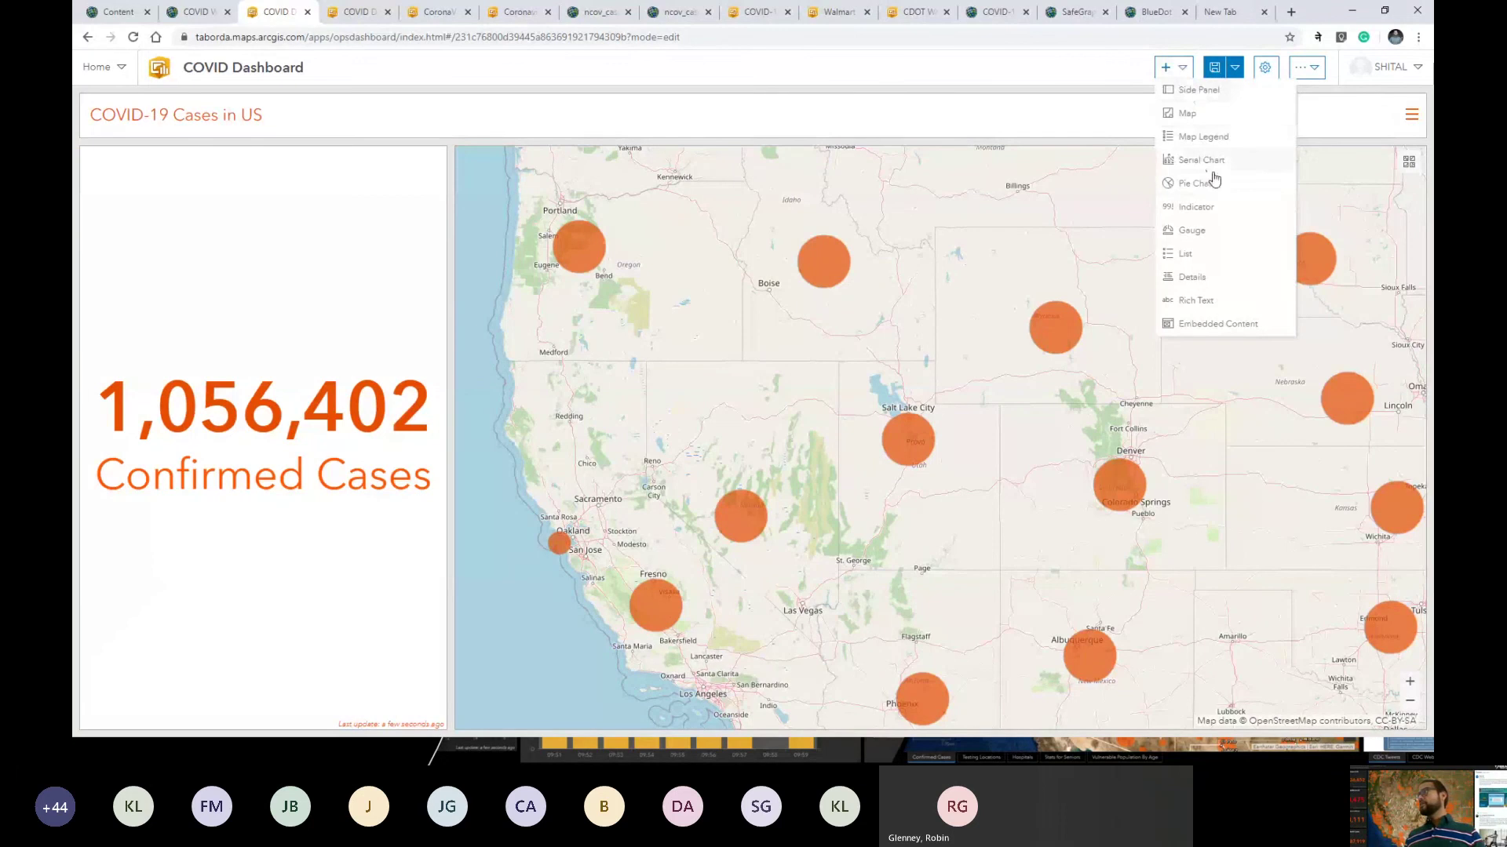
{"action": "left_click", "coordinate": [1197, 212]}
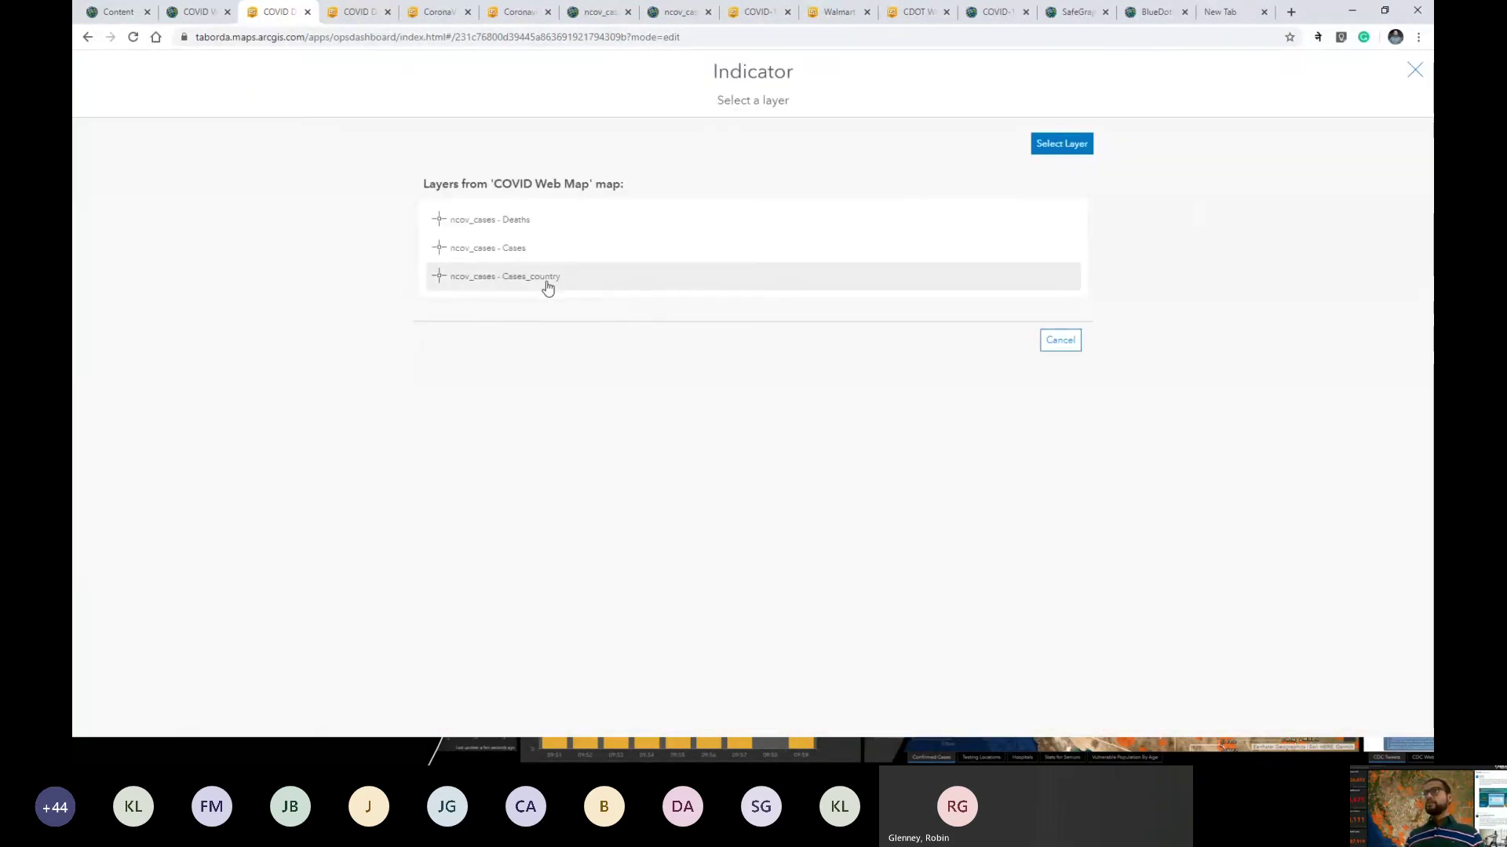
{"action": "left_click", "coordinate": [545, 285]}
{"action": "left_click", "coordinate": [276, 226]}
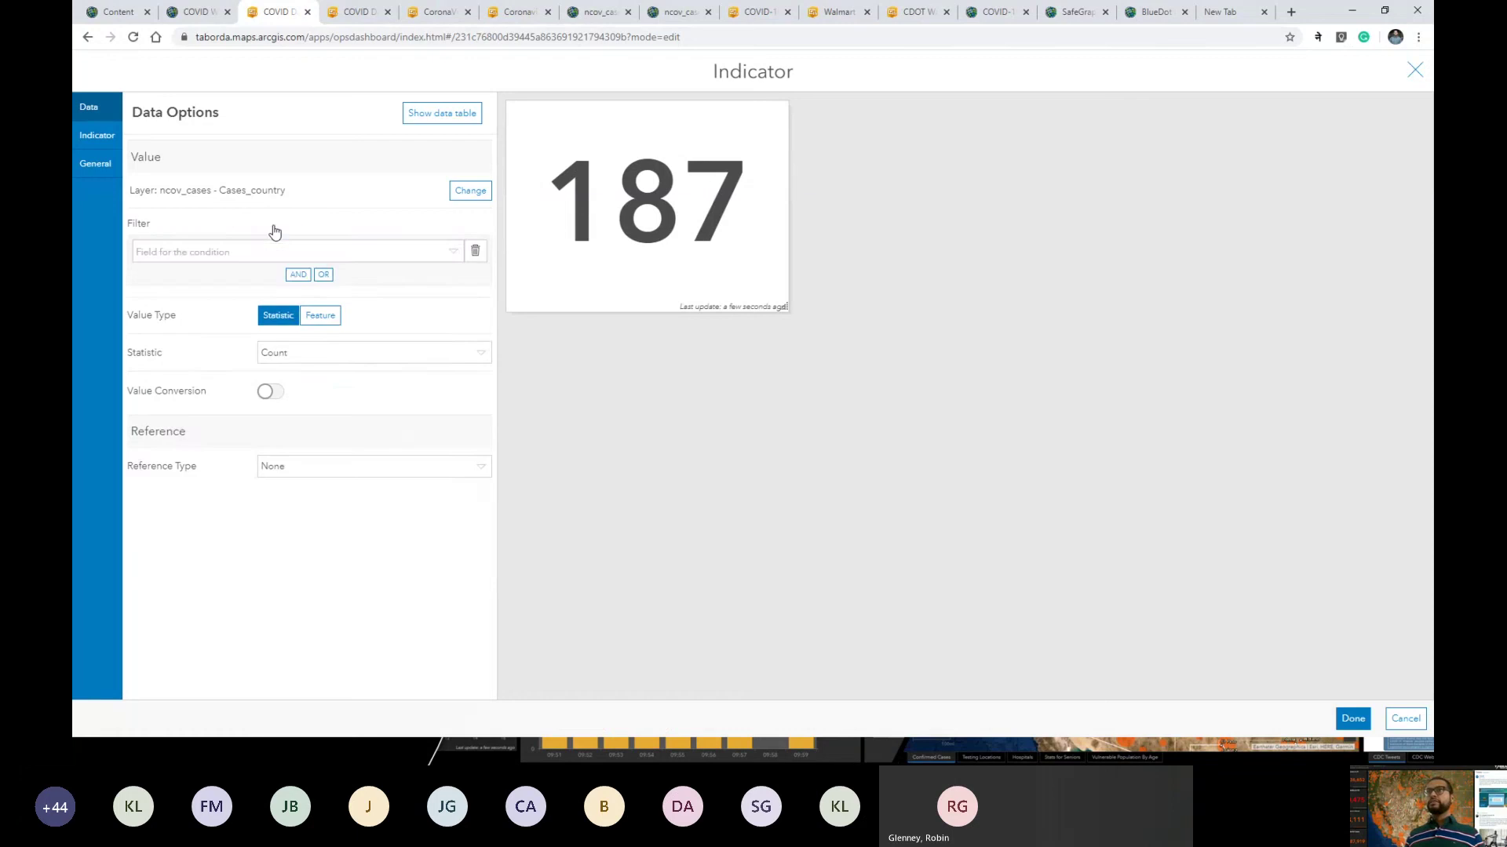
{"action": "left_click", "coordinate": [285, 251]}
{"action": "left_click", "coordinate": [243, 298]}
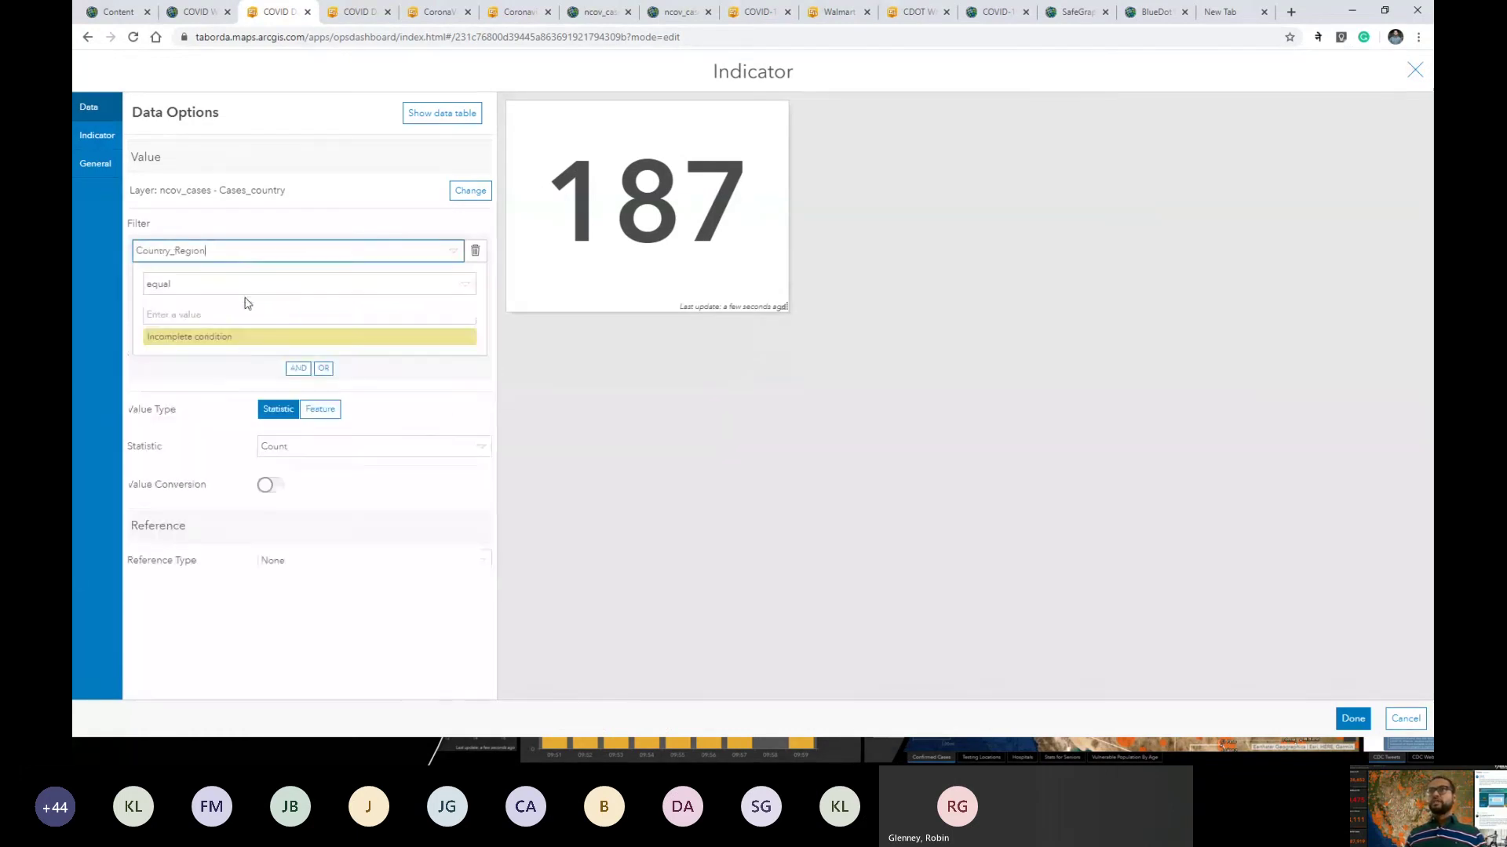
{"action": "left_click", "coordinate": [208, 314]}
{"action": "type", "text": "US"}
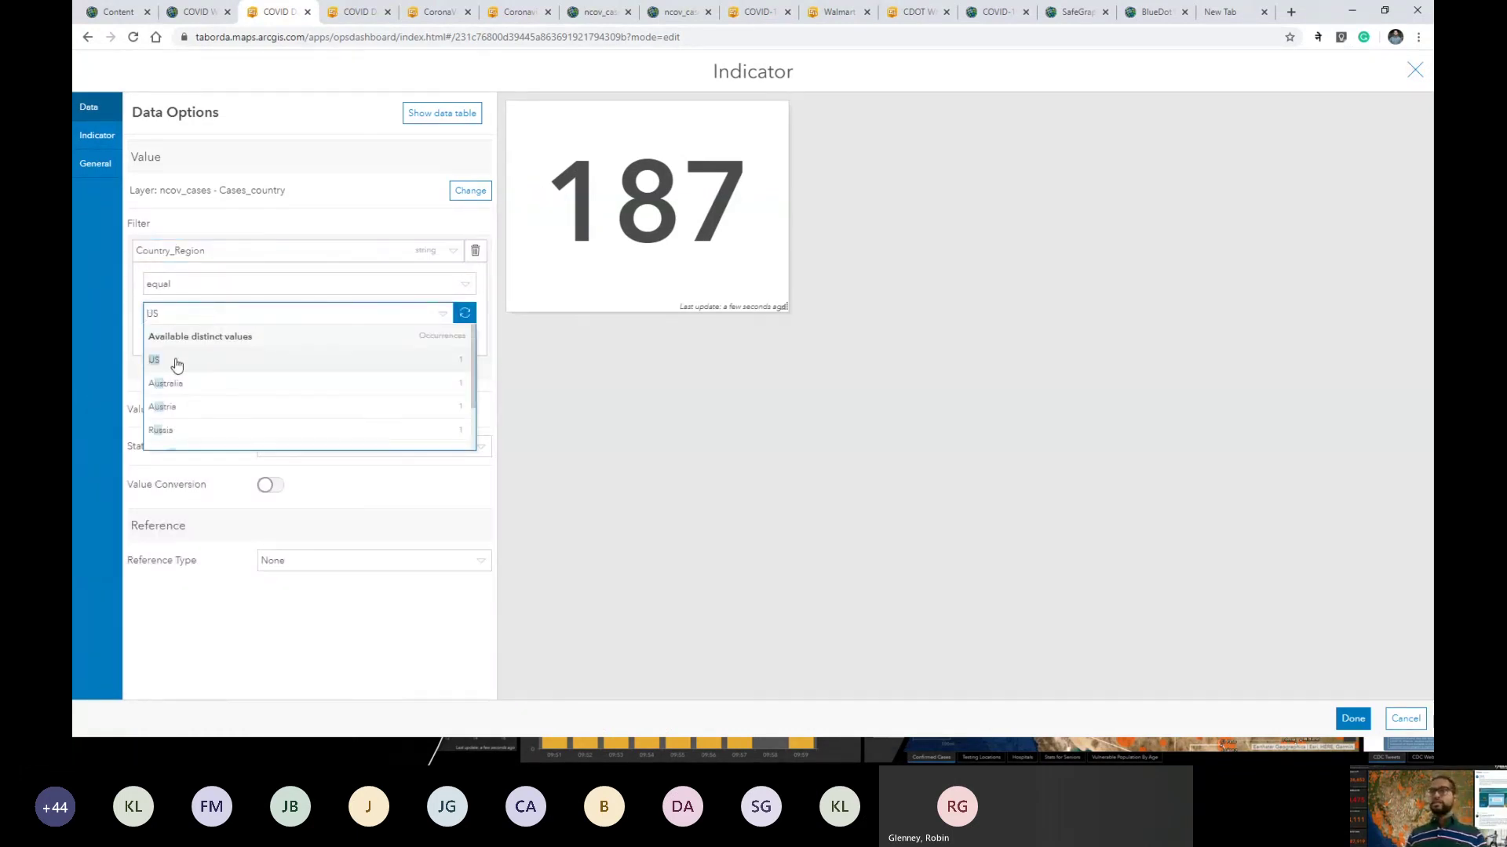
{"action": "left_click", "coordinate": [176, 361]}
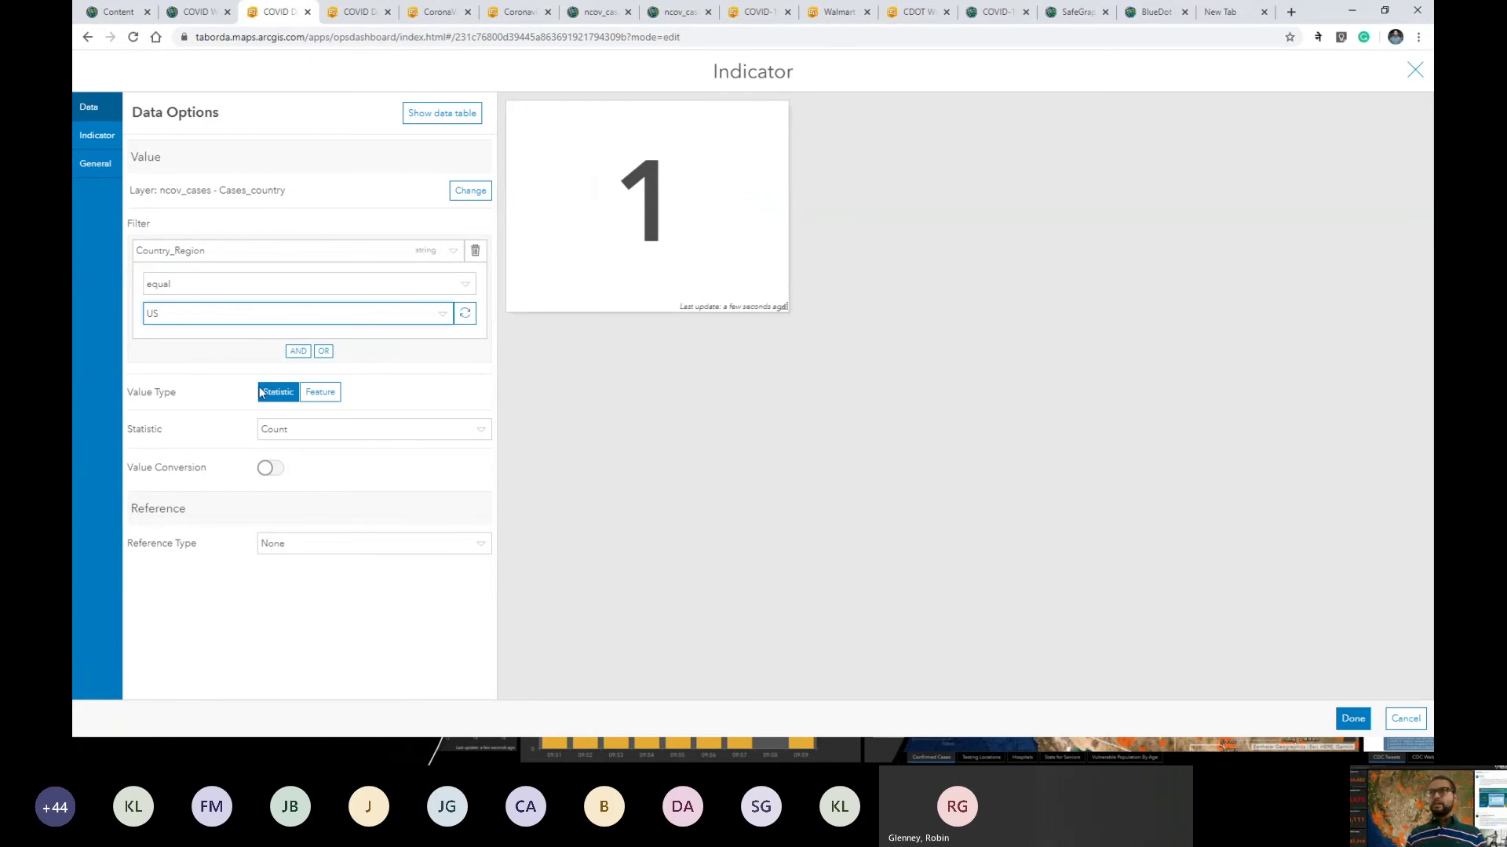
Step: Set the second indicator's value type to Feature with Recovered as the value field
{"action": "left_click", "coordinate": [311, 392]}
{"action": "left_click", "coordinate": [299, 429]}
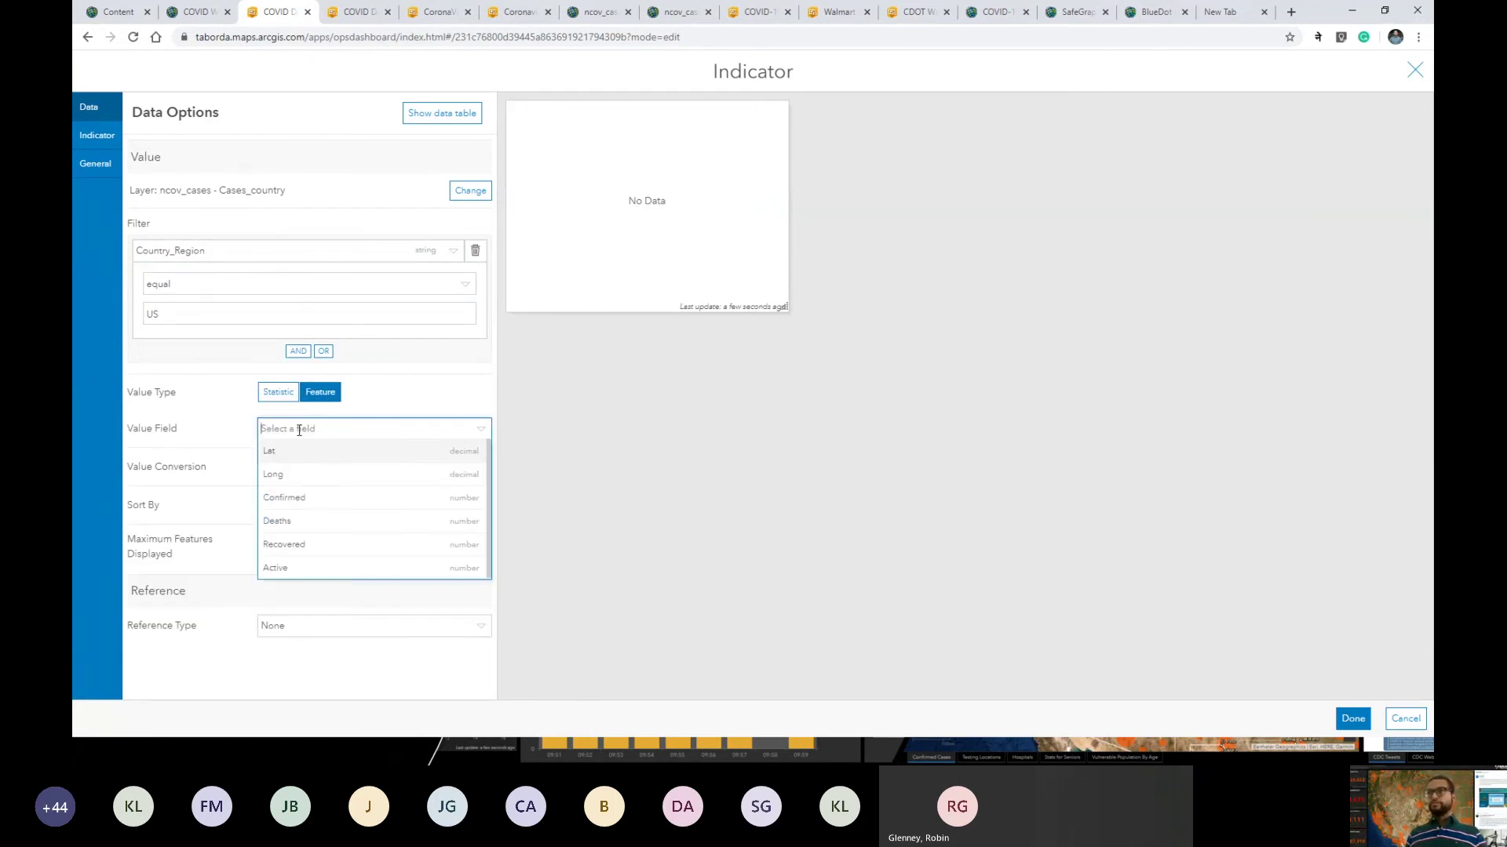
{"action": "left_click", "coordinate": [301, 545]}
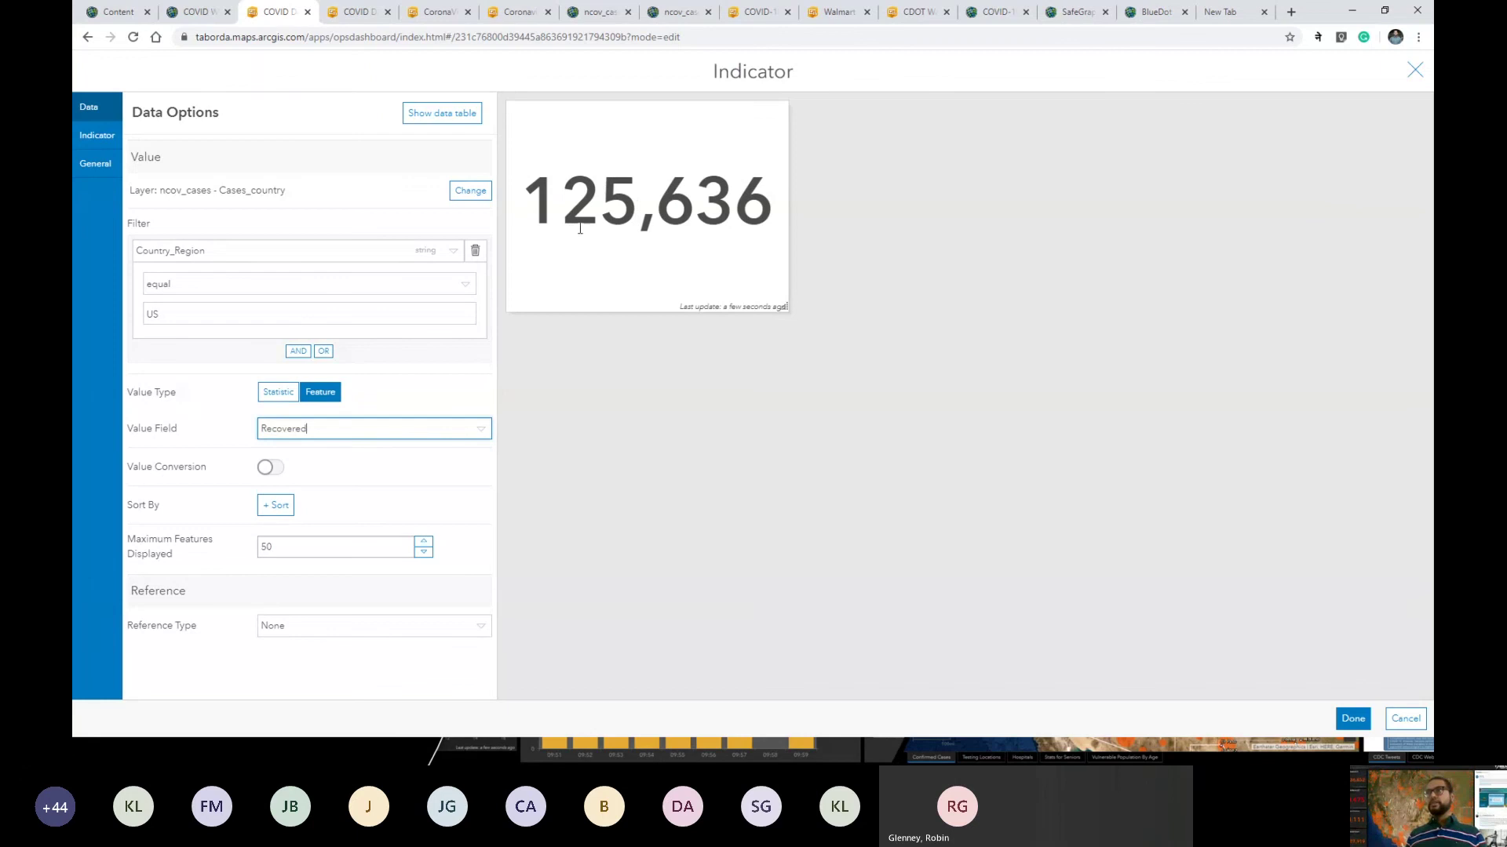
Step: Add the bottom text Recovered Cases to the second indicator and colour it green, #38a800
{"action": "left_click", "coordinate": [96, 135]}
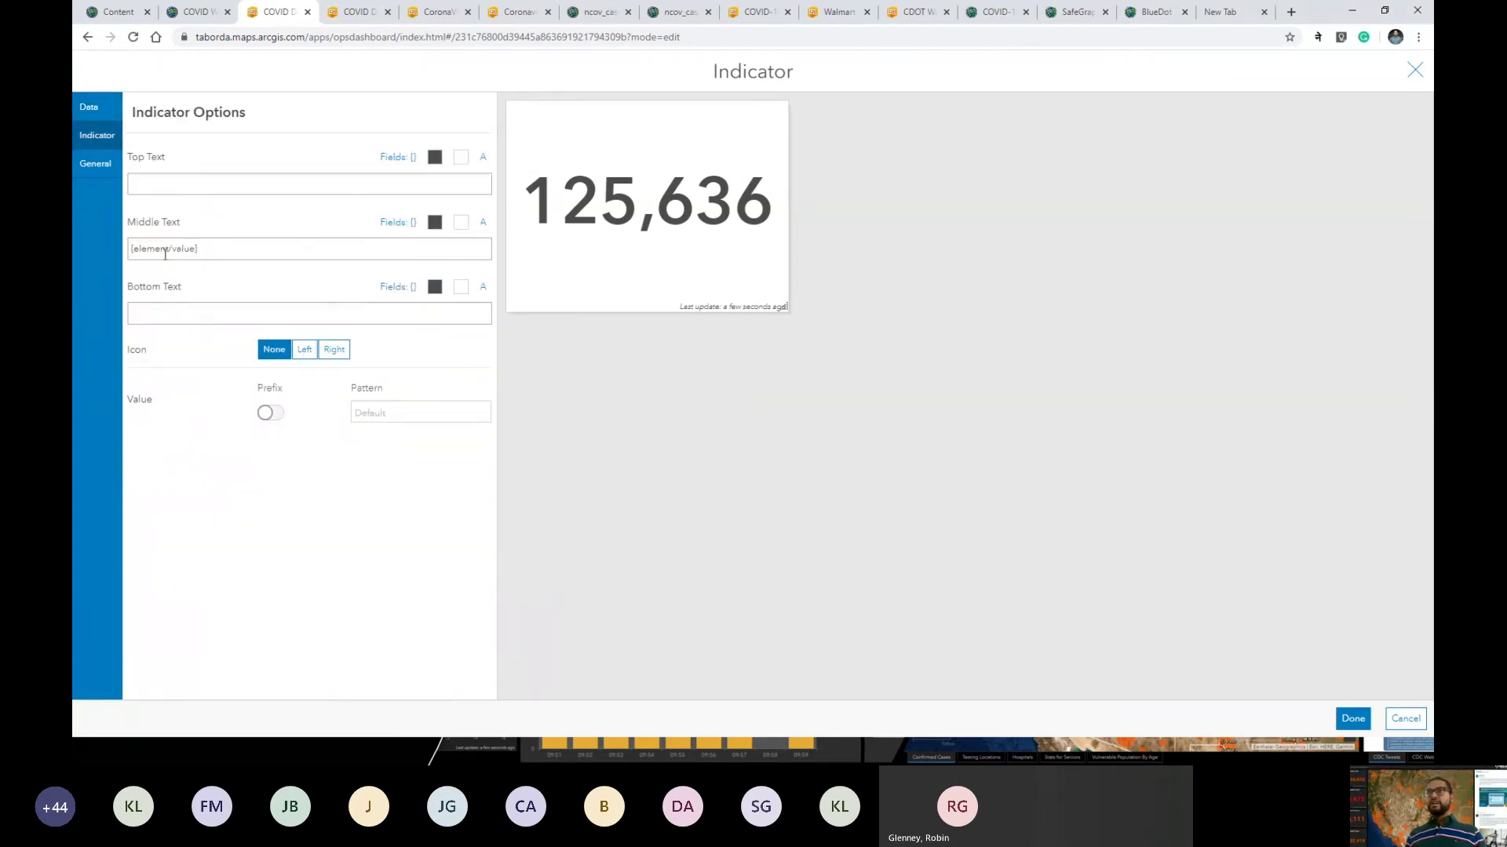
{"action": "left_click", "coordinate": [224, 310]}
{"action": "type", "text": "Reco"}
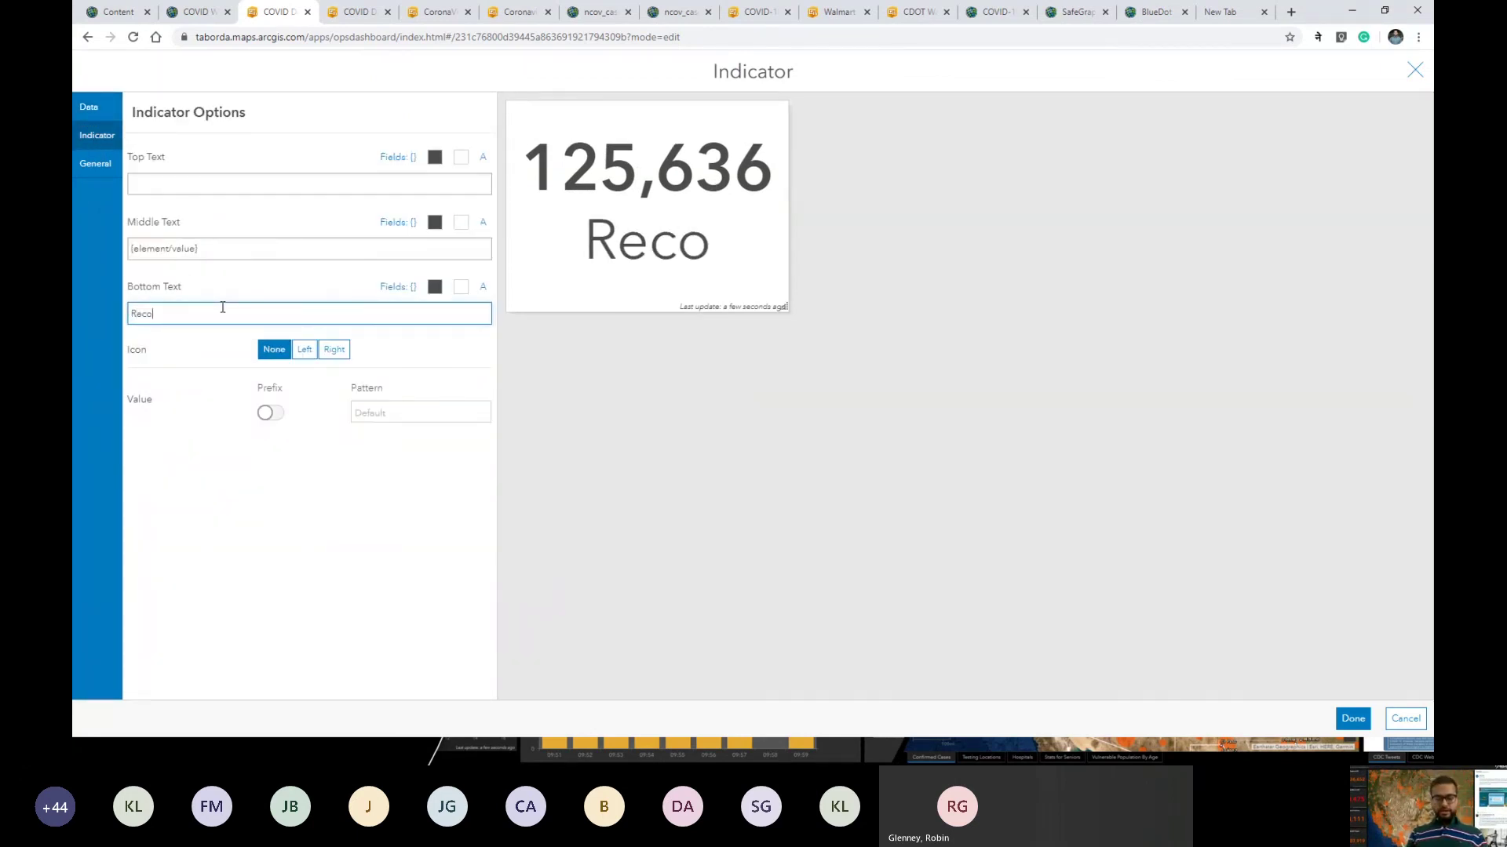
{"action": "type", "text": "vered "}
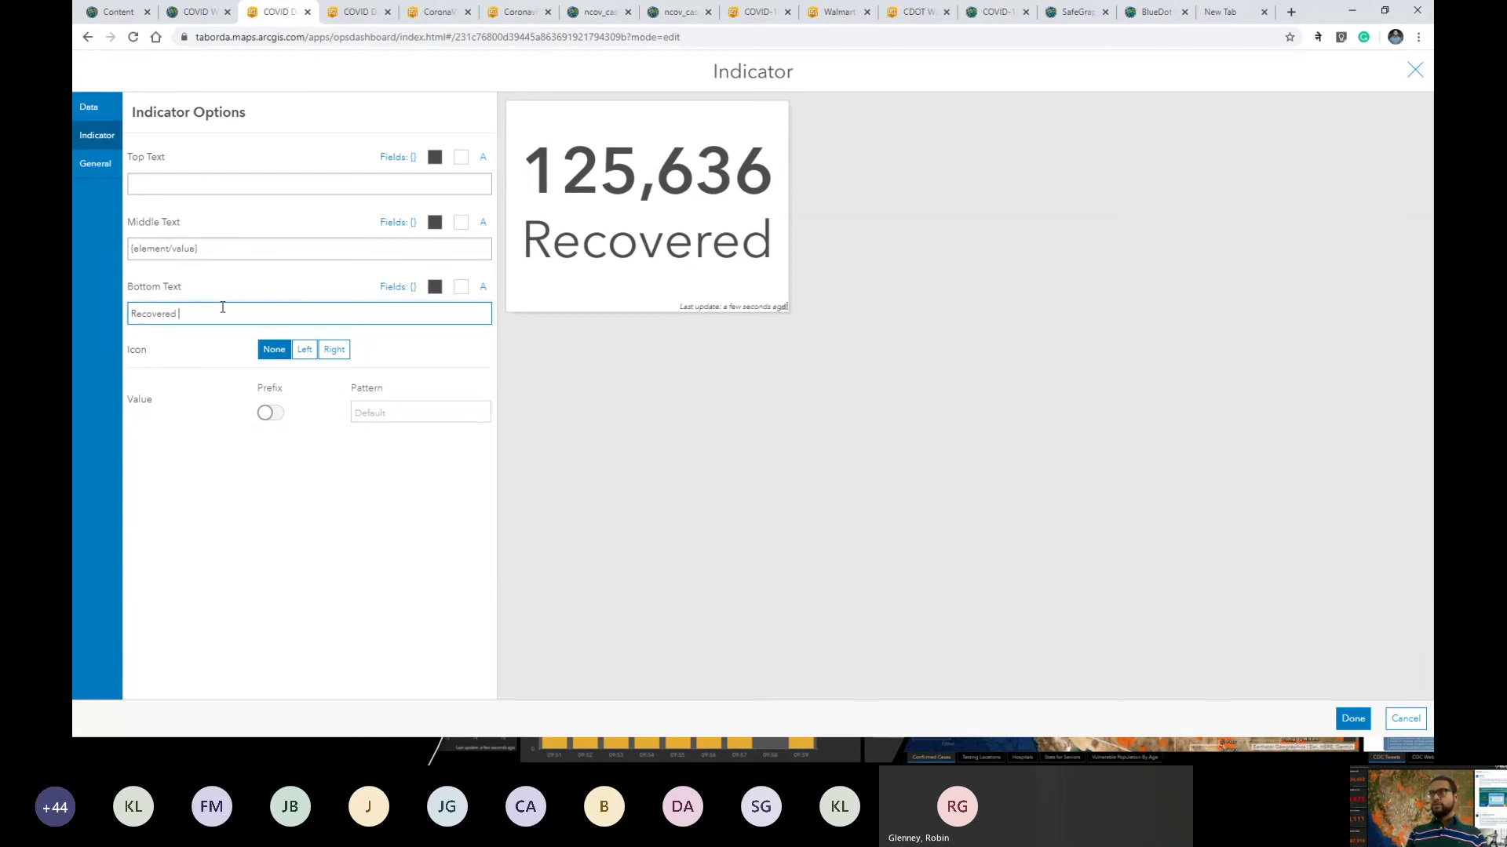
{"action": "type", "text": "Cases"}
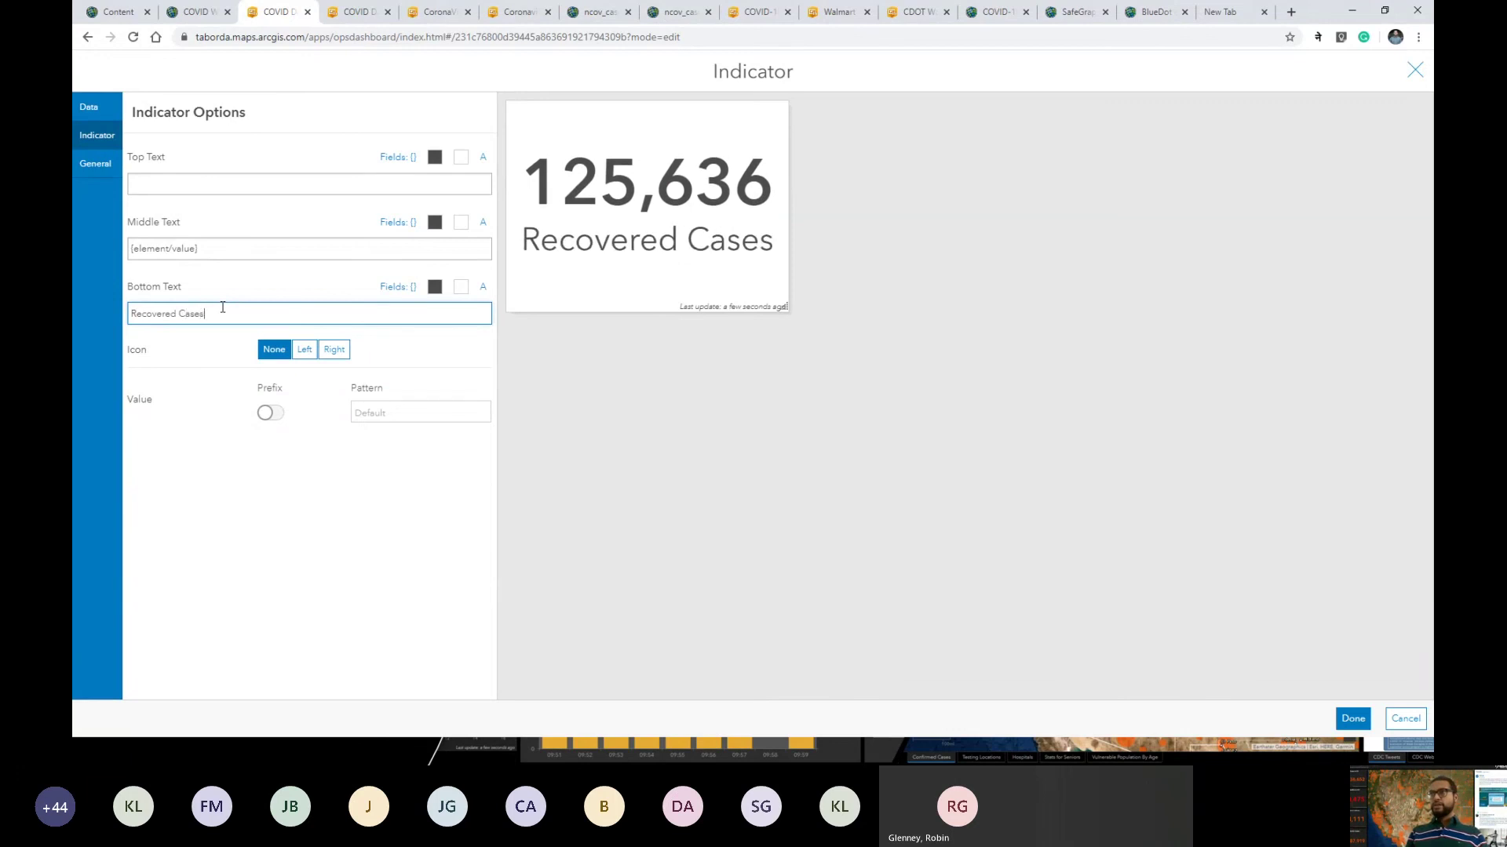
{"action": "left_click", "coordinate": [435, 288]}
{"action": "left_click", "coordinate": [390, 350]}
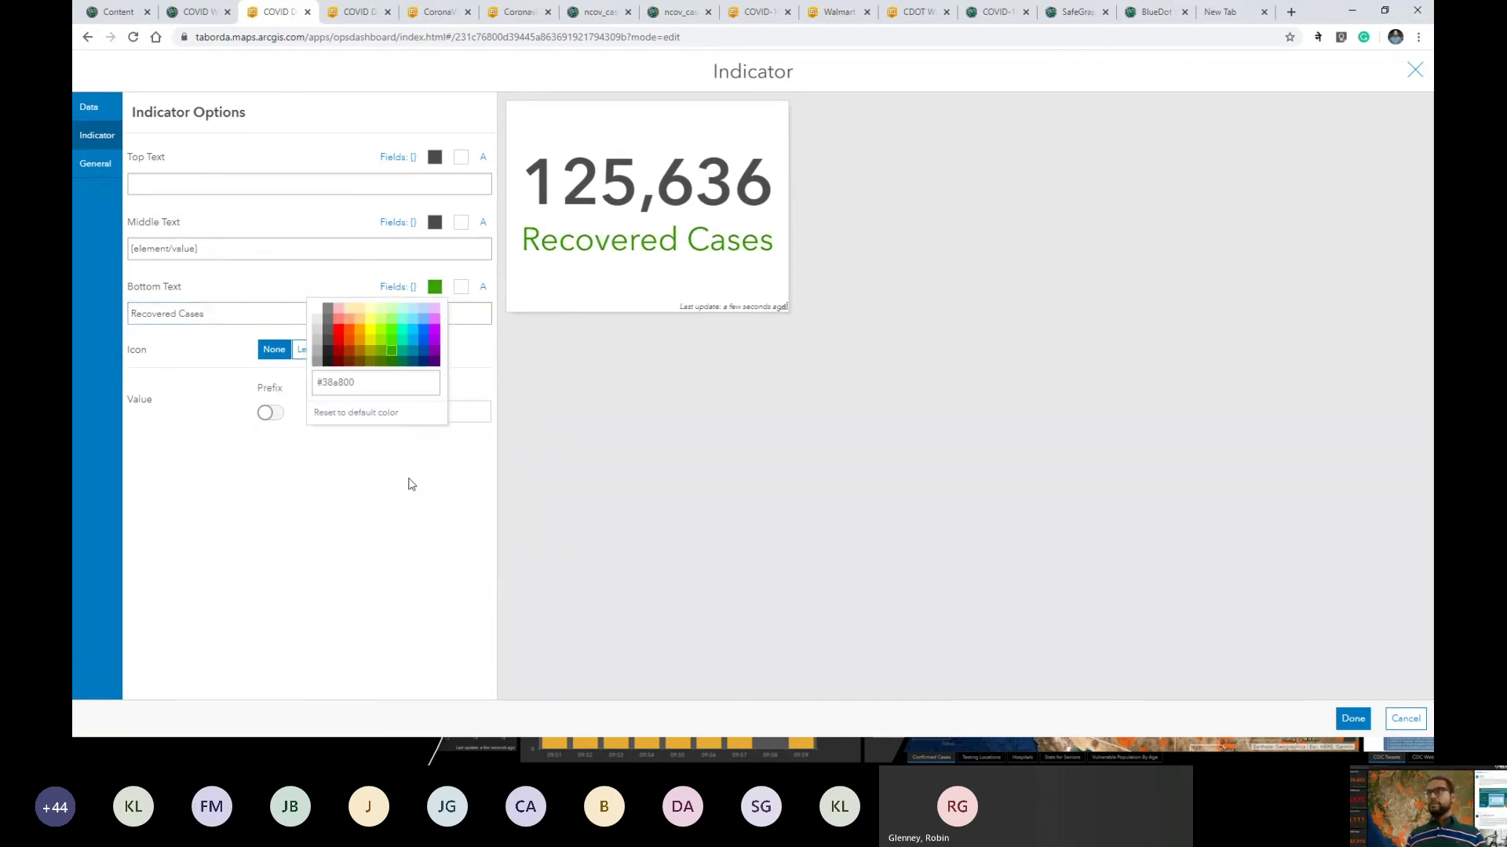
Step: Set the second indicator's general text colour to green #38a800 and place the finished indicator on the dashboard
{"action": "left_click", "coordinate": [95, 164]}
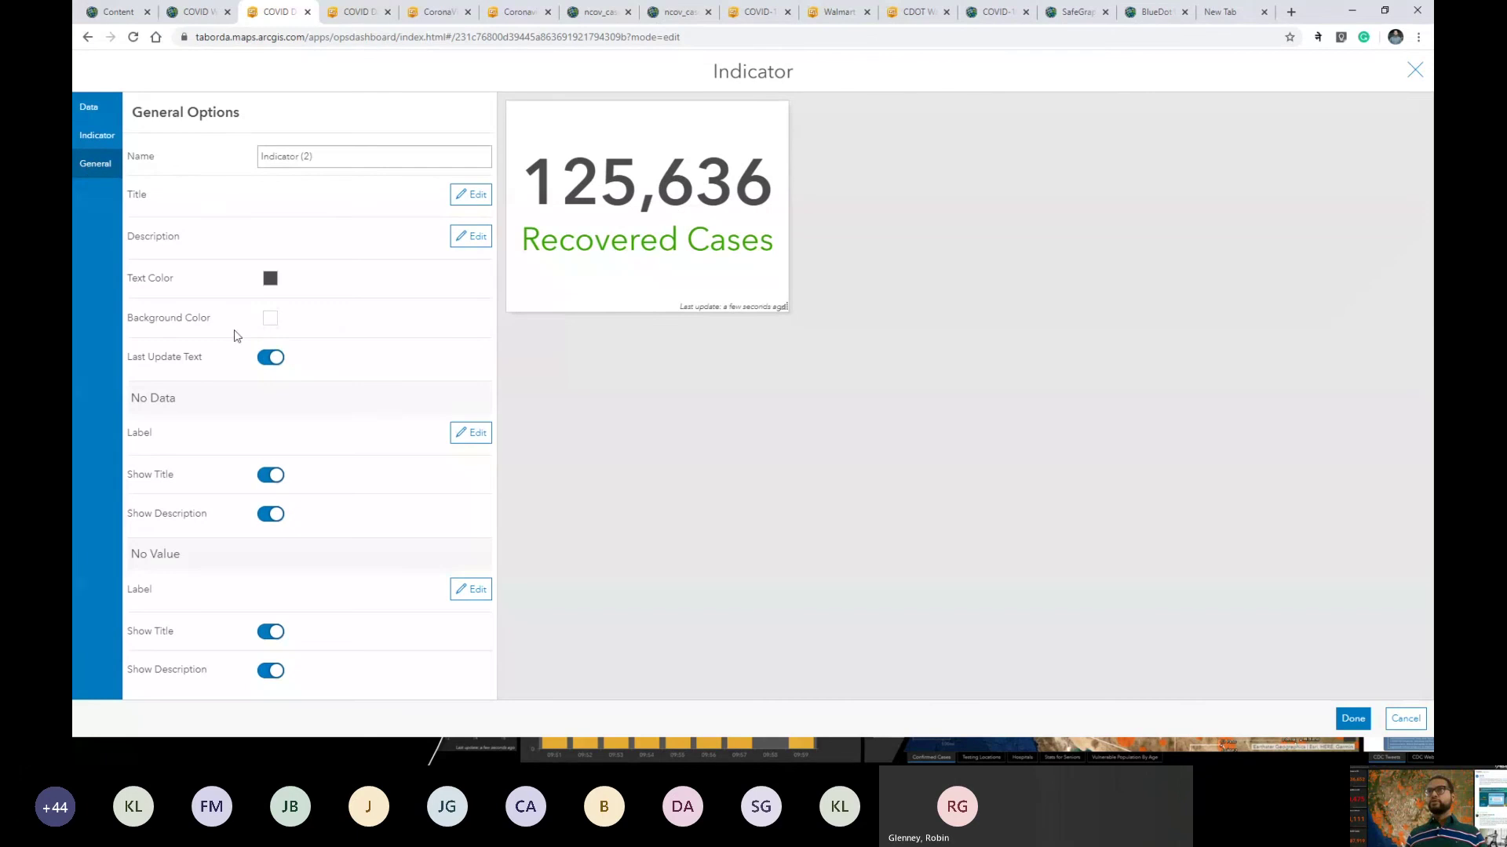
{"action": "left_click", "coordinate": [269, 281]}
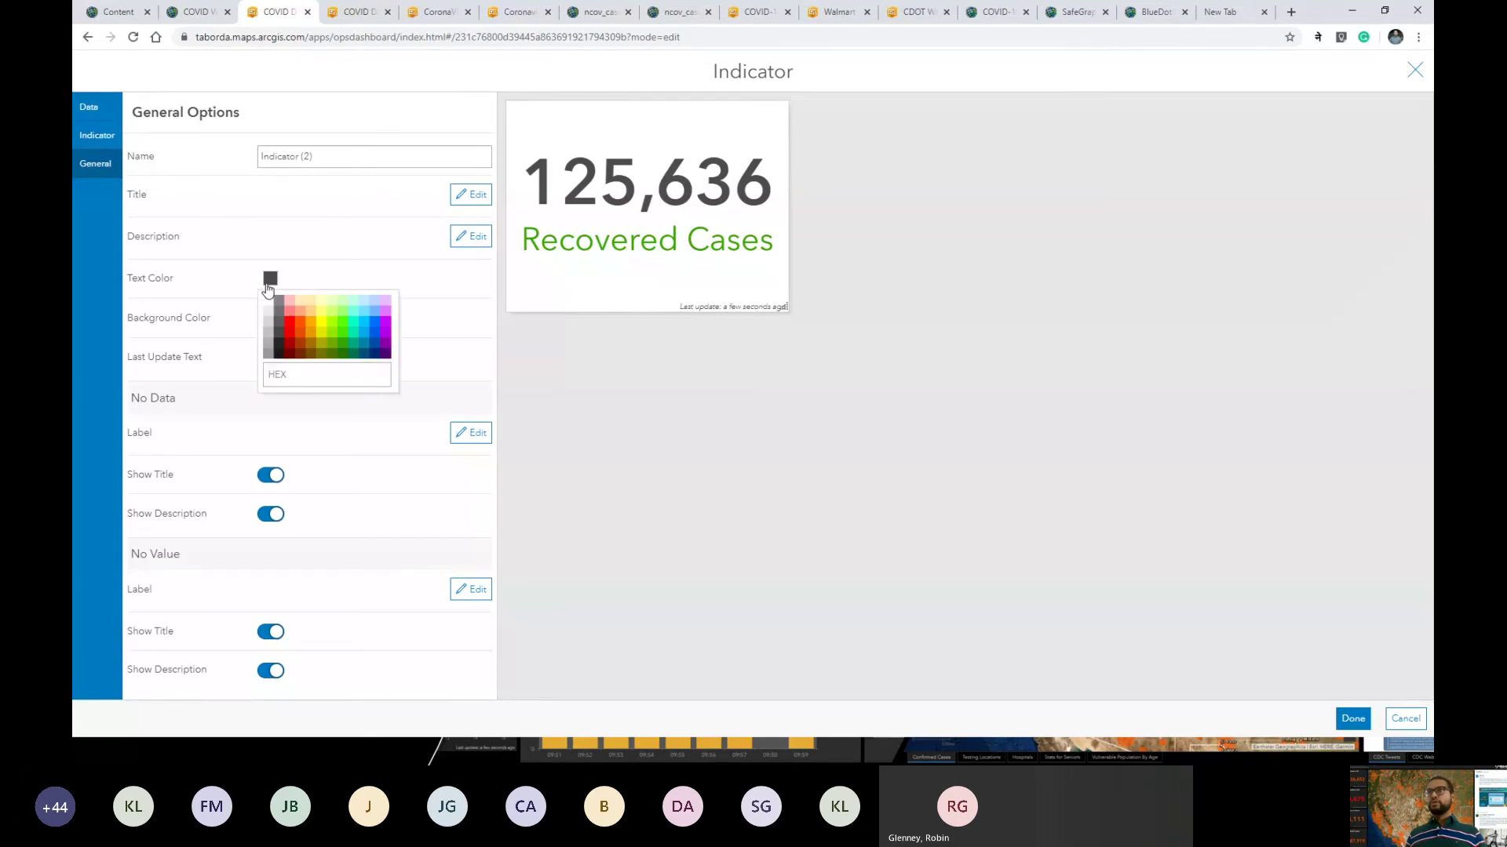
{"action": "left_click", "coordinate": [343, 342]}
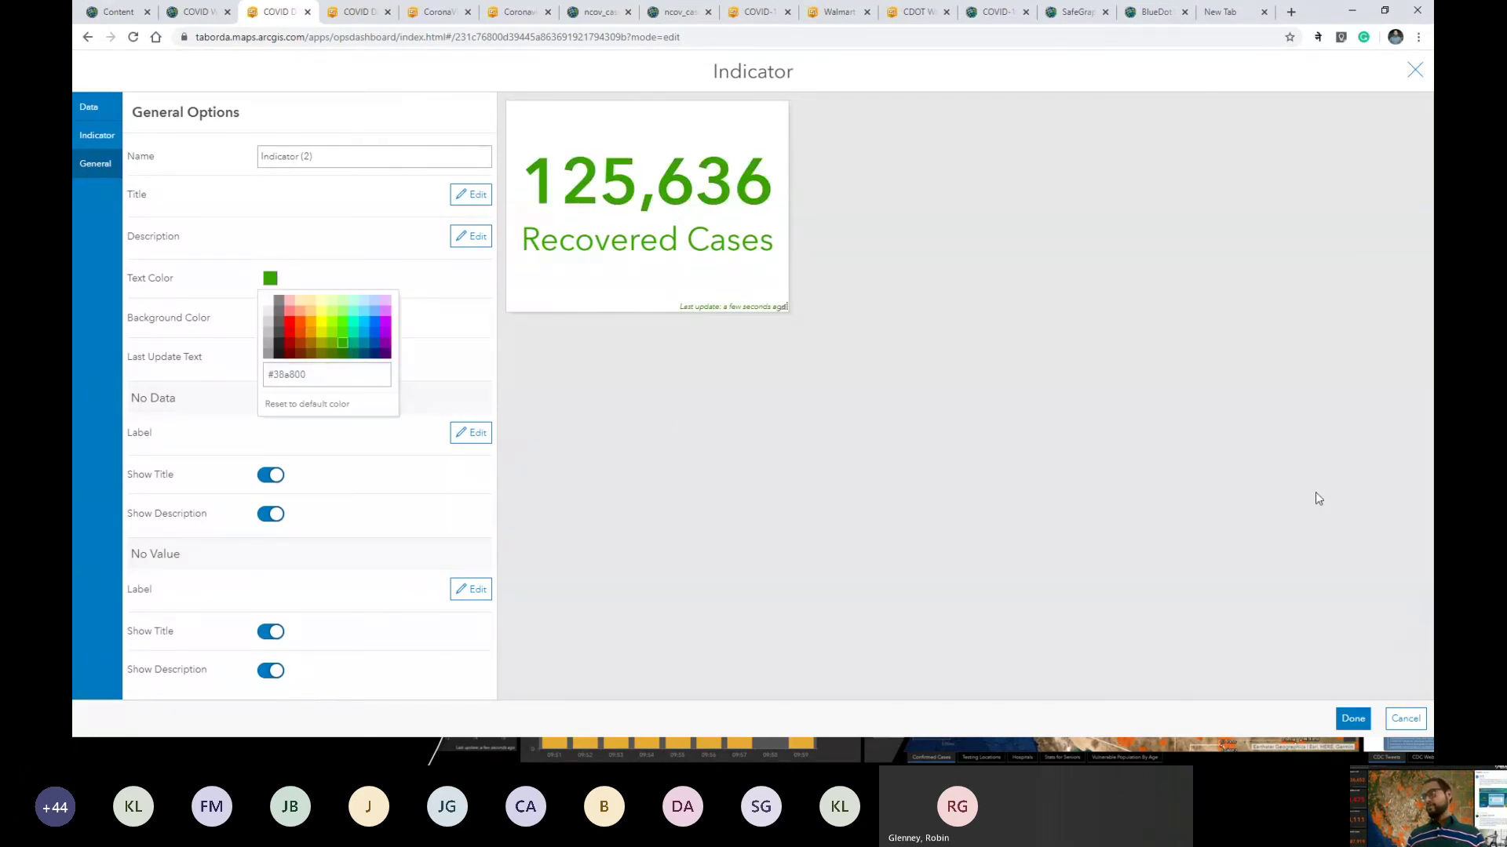
{"action": "left_click", "coordinate": [1351, 718]}
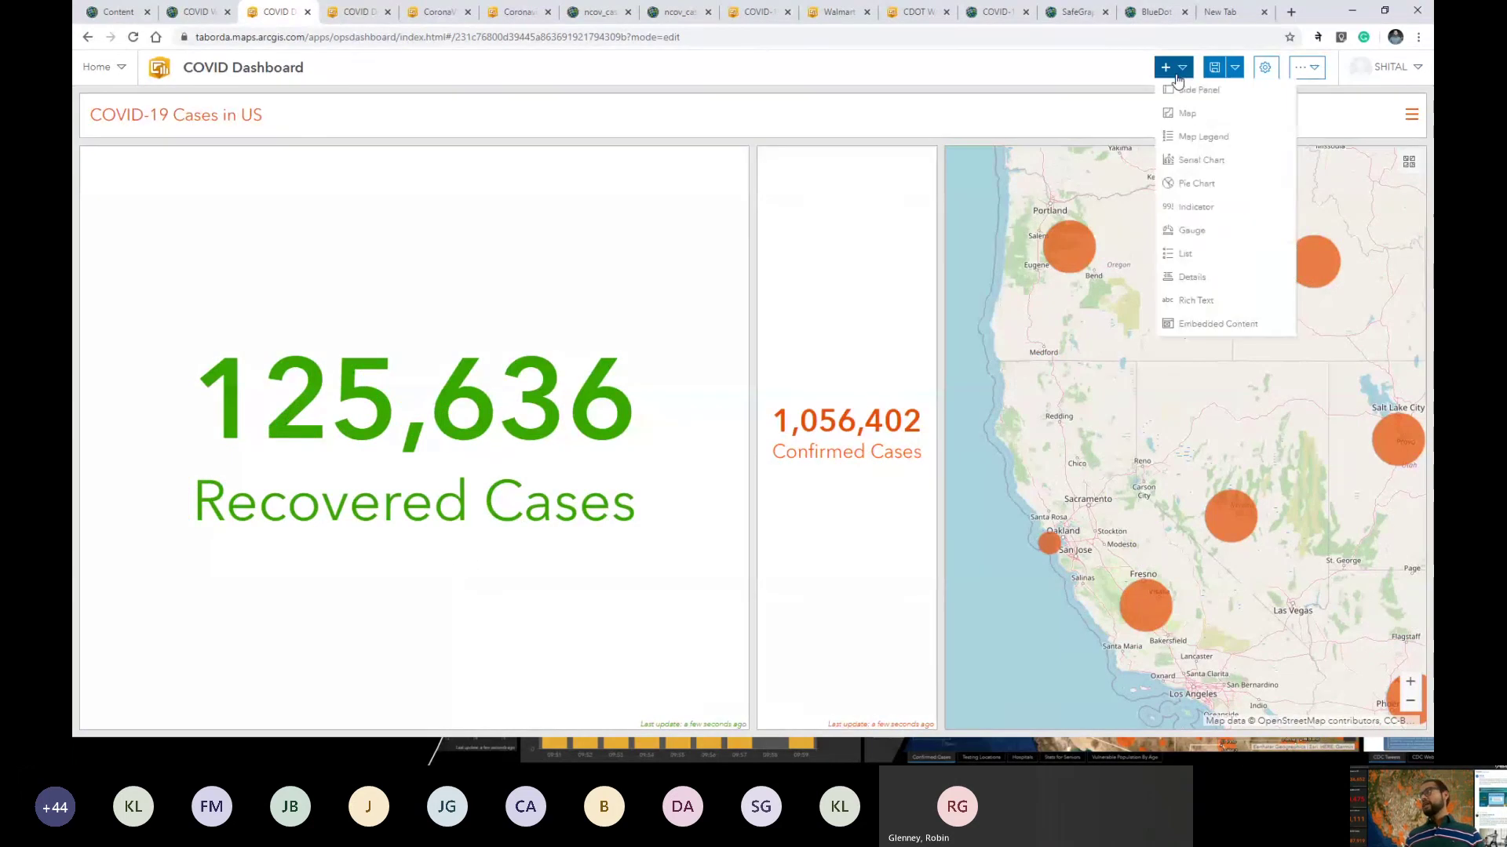
Step: Add a third indicator based on the ncov_cases - Cases_country layer, filtered to Country_Region equal to US
{"action": "left_click", "coordinate": [1211, 208]}
{"action": "left_click", "coordinate": [520, 275]}
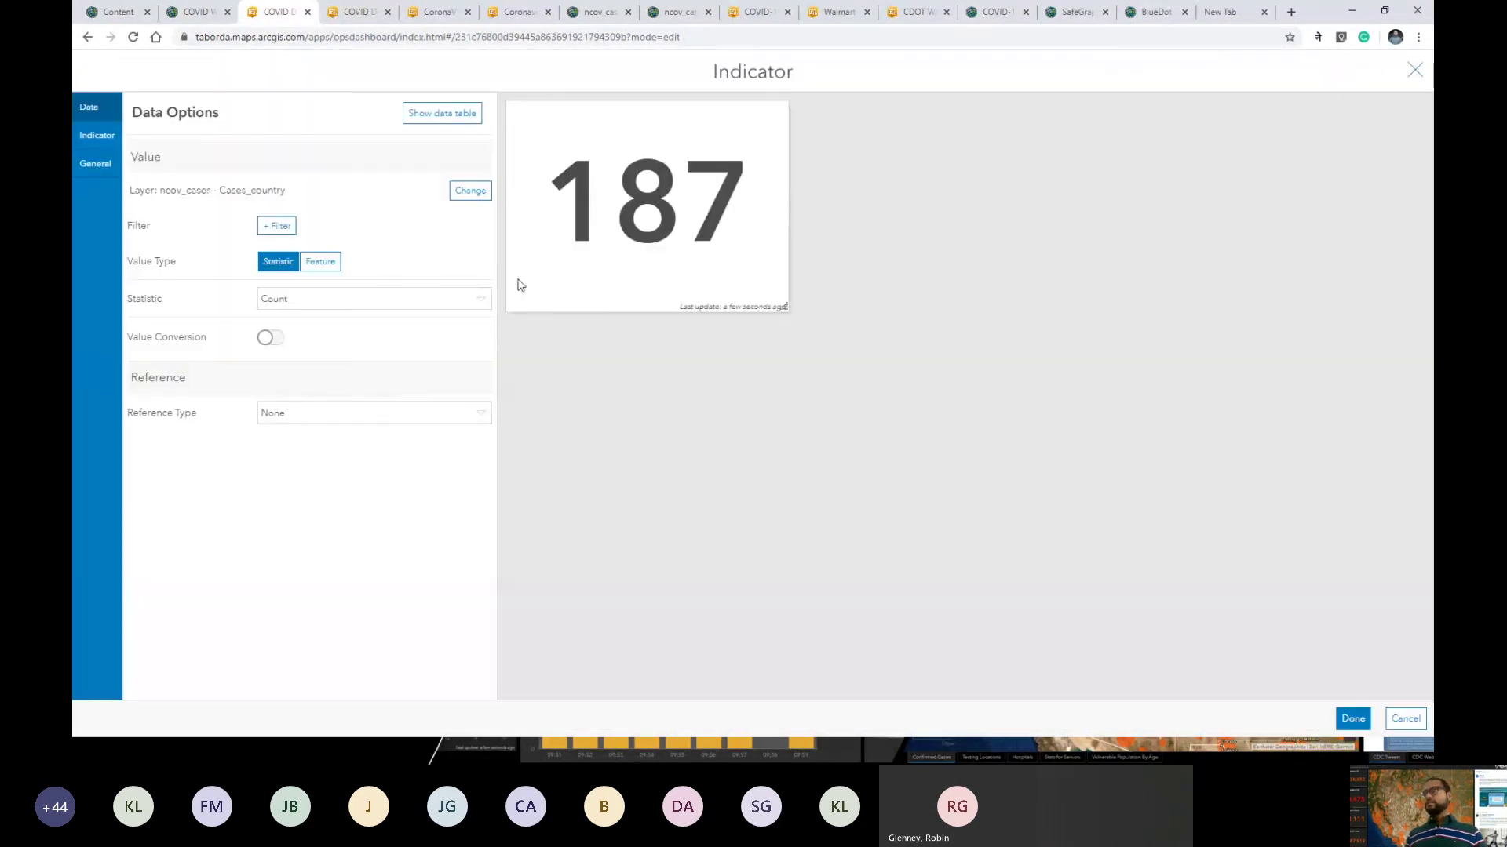
{"action": "left_click", "coordinate": [290, 227]}
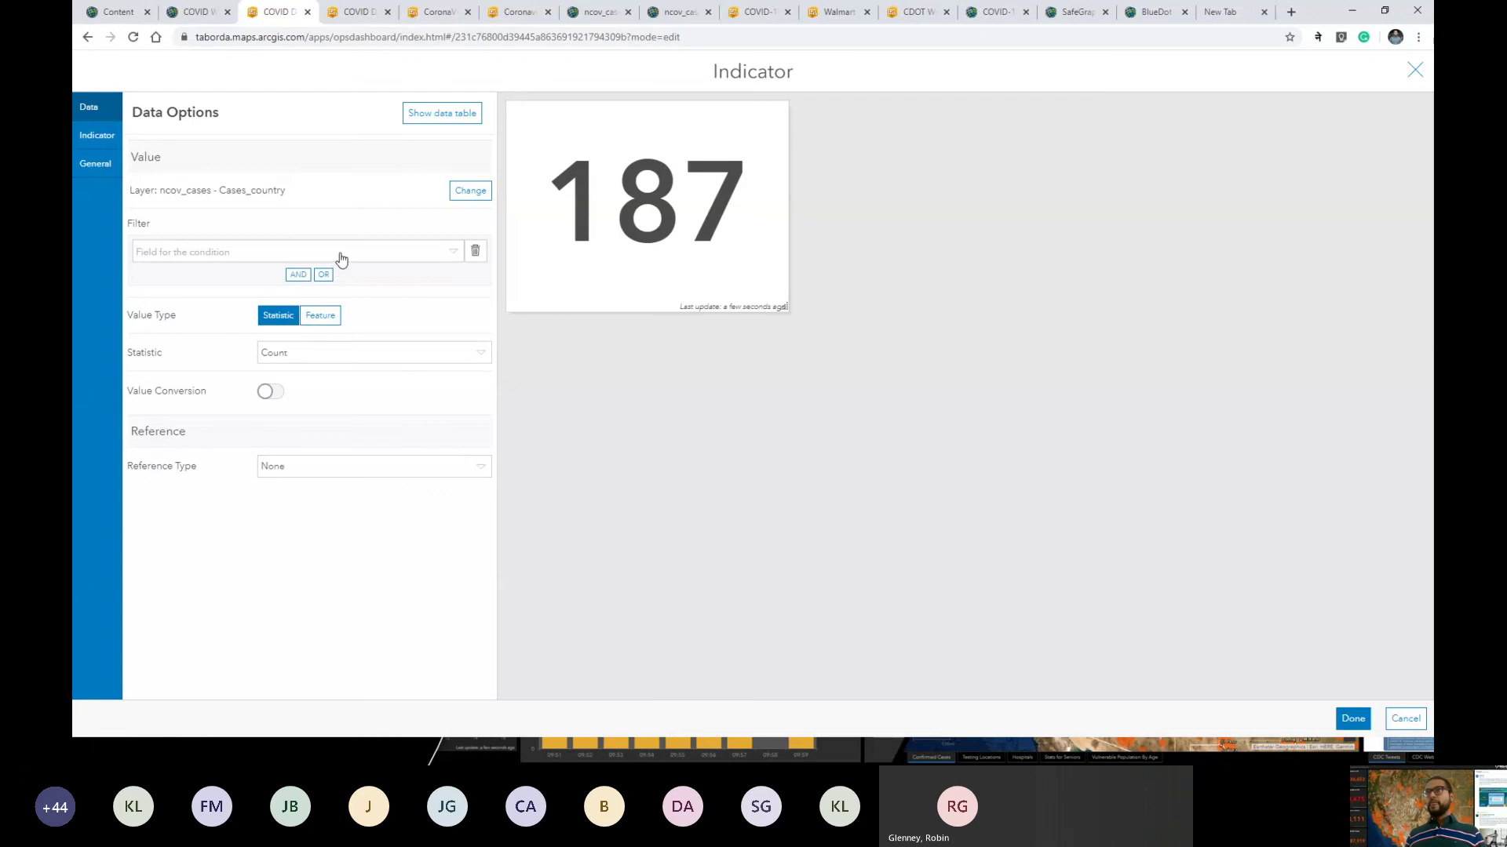
{"action": "left_click", "coordinate": [341, 252]}
{"action": "left_click", "coordinate": [289, 297]}
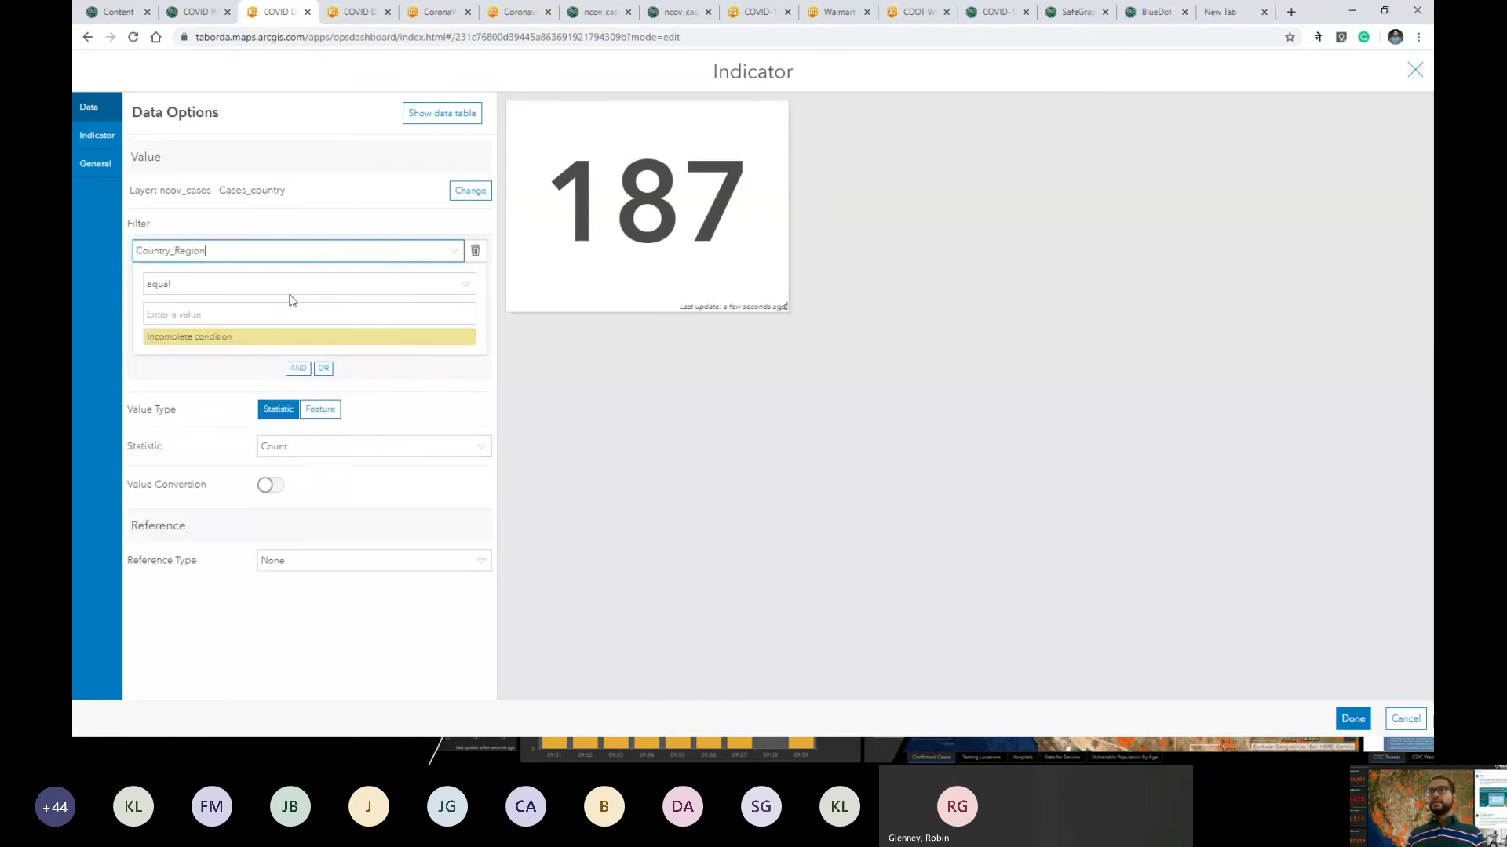
{"action": "left_click", "coordinate": [292, 312]}
{"action": "type", "text": "US"}
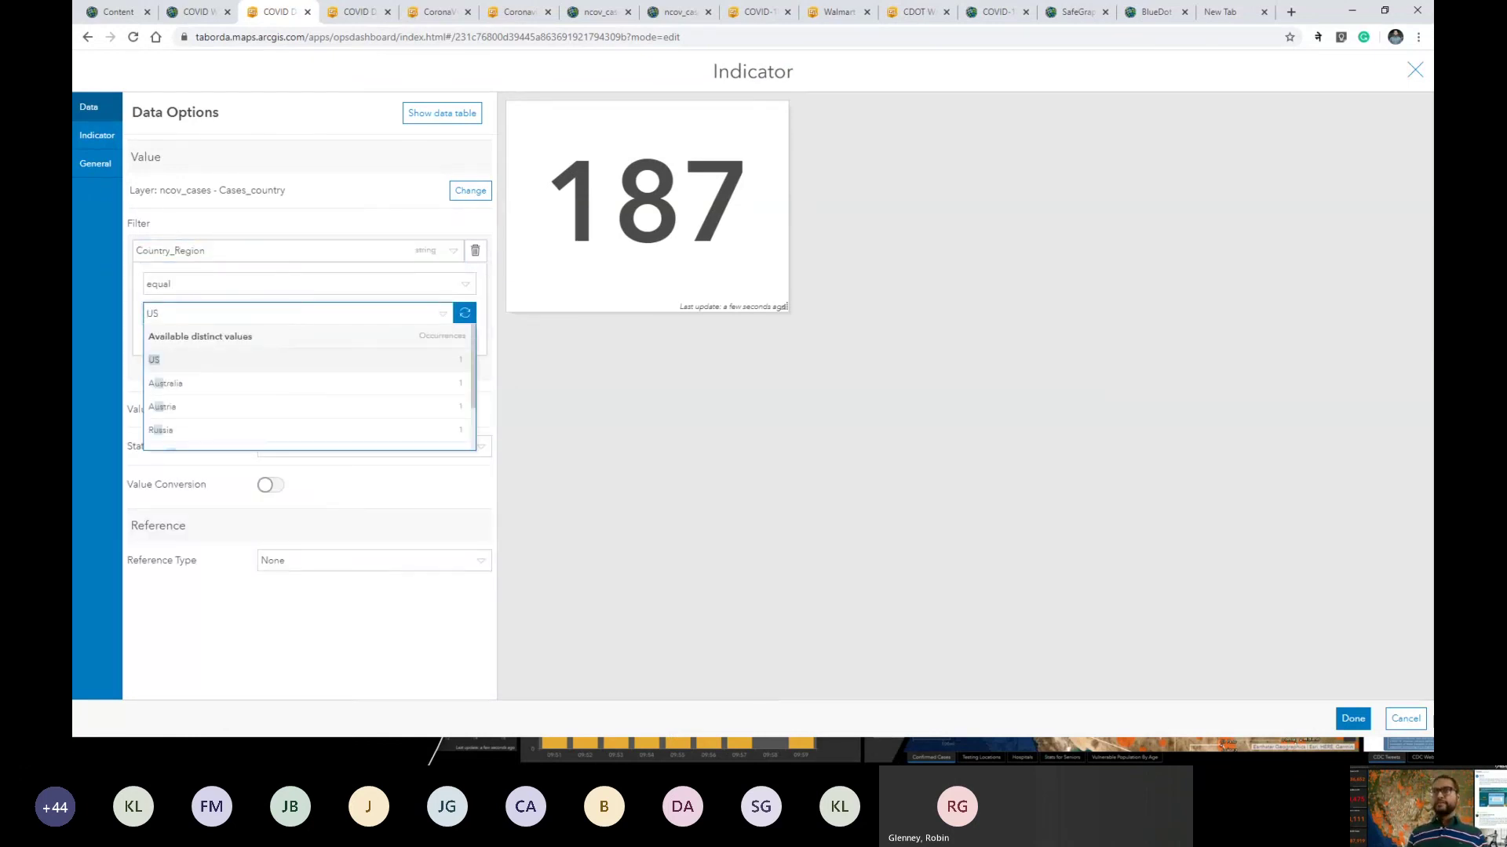
{"action": "left_click", "coordinate": [182, 362]}
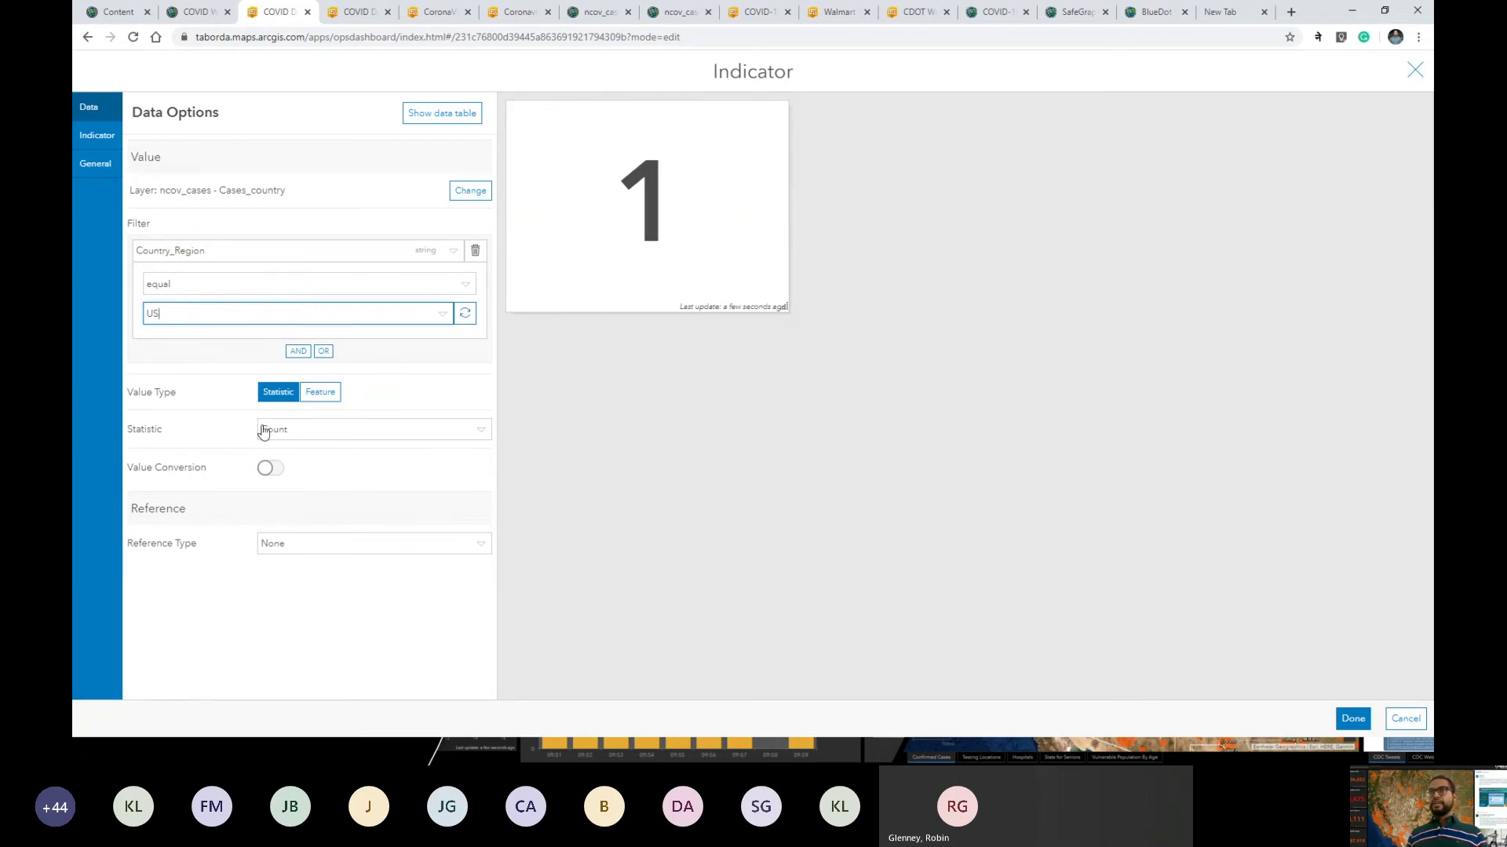
Step: Set the third indicator's value type to Feature with Deaths as the value field
{"action": "left_click", "coordinate": [329, 397]}
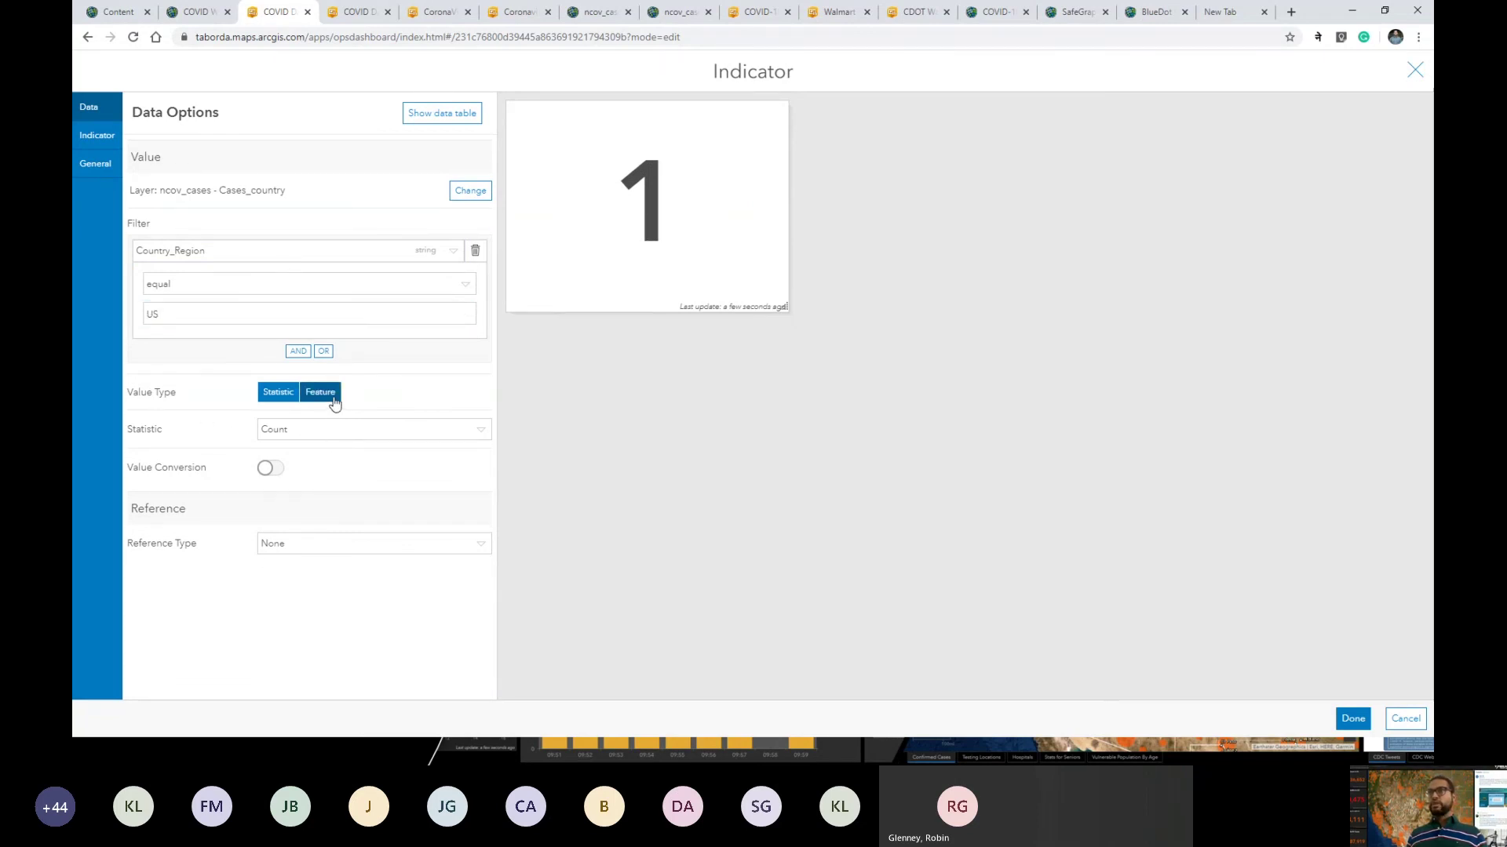
{"action": "left_click", "coordinate": [314, 429]}
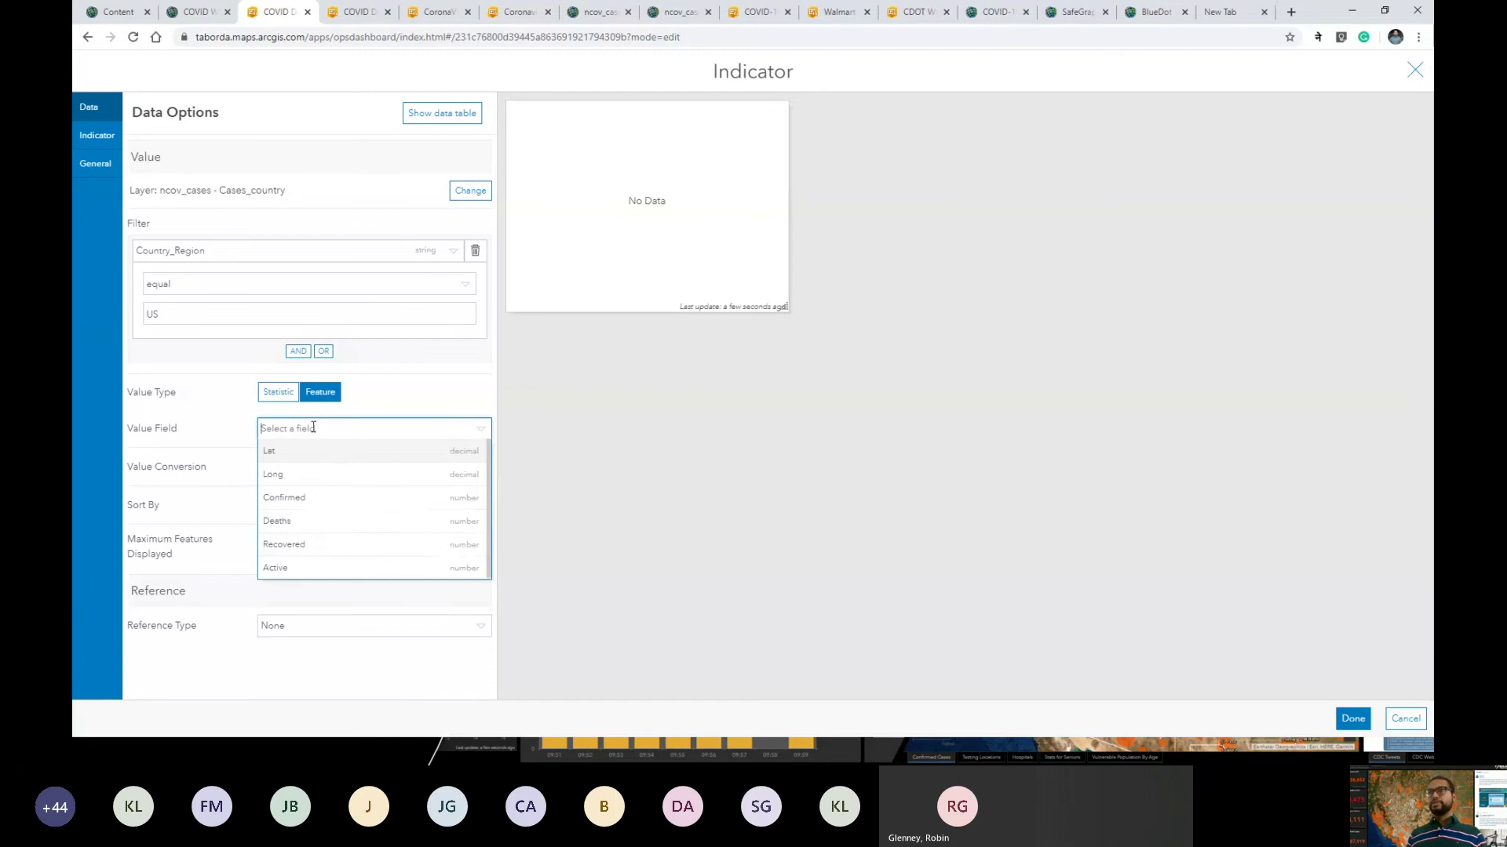
{"action": "left_click", "coordinate": [322, 523]}
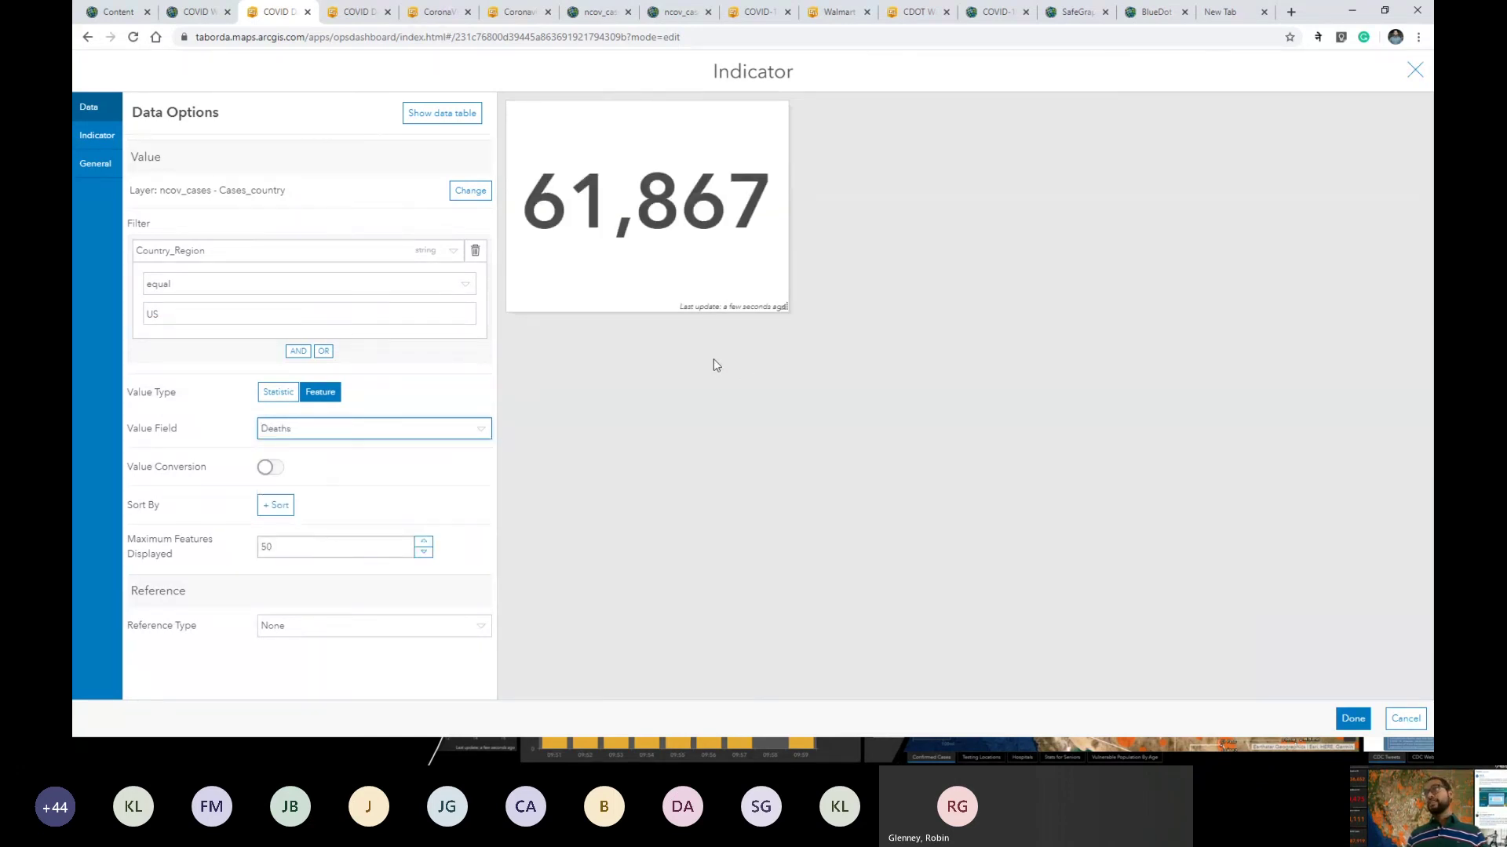
Step: Add the bottom text Deaths to the third indicator and colour it red, #ff0000
{"action": "left_click", "coordinate": [94, 144]}
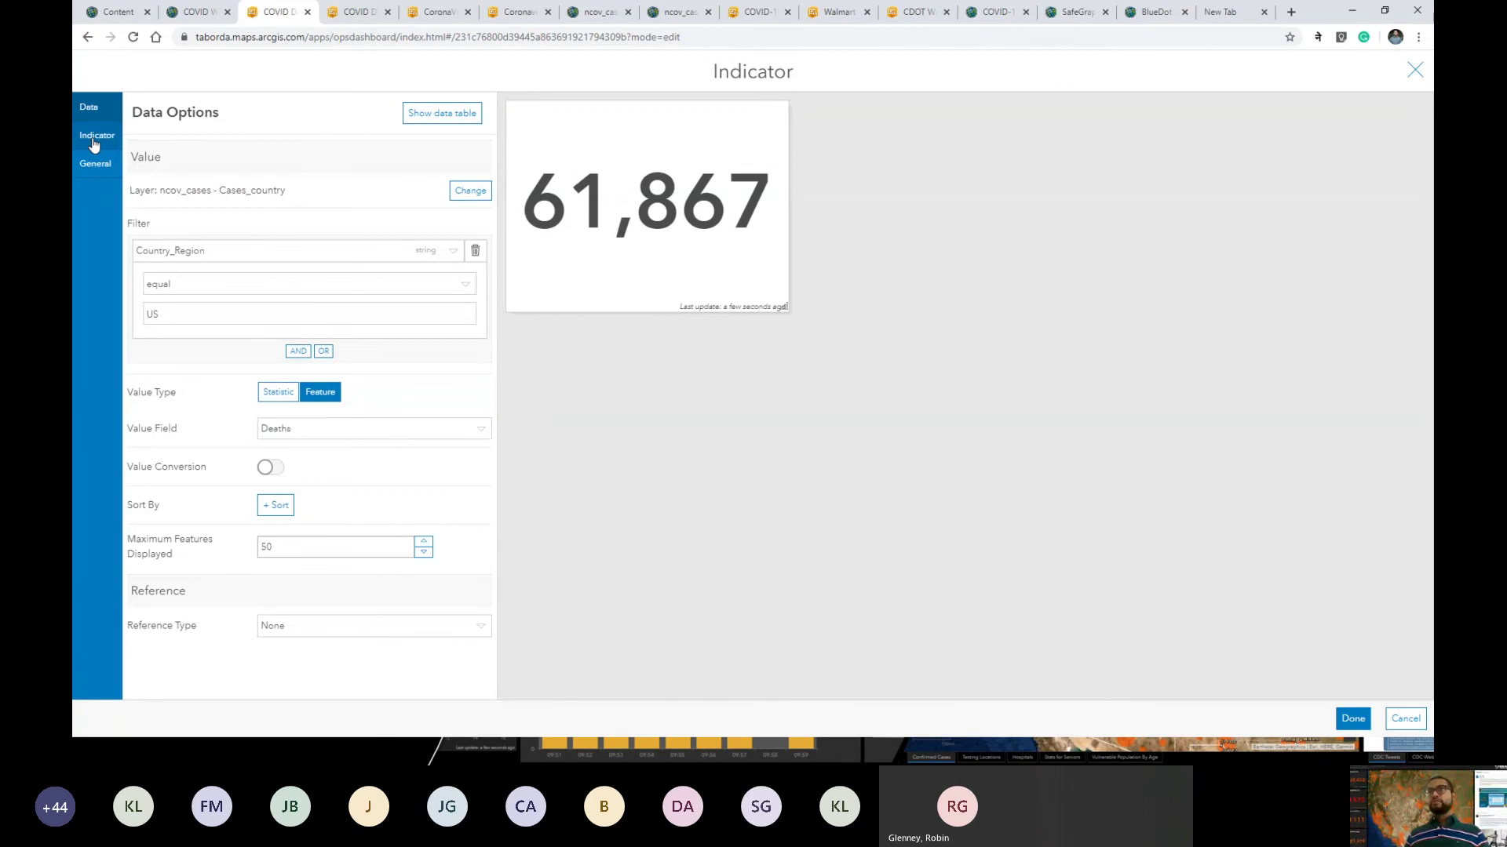
{"action": "left_click", "coordinate": [208, 318]}
{"action": "type", "text": "D"}
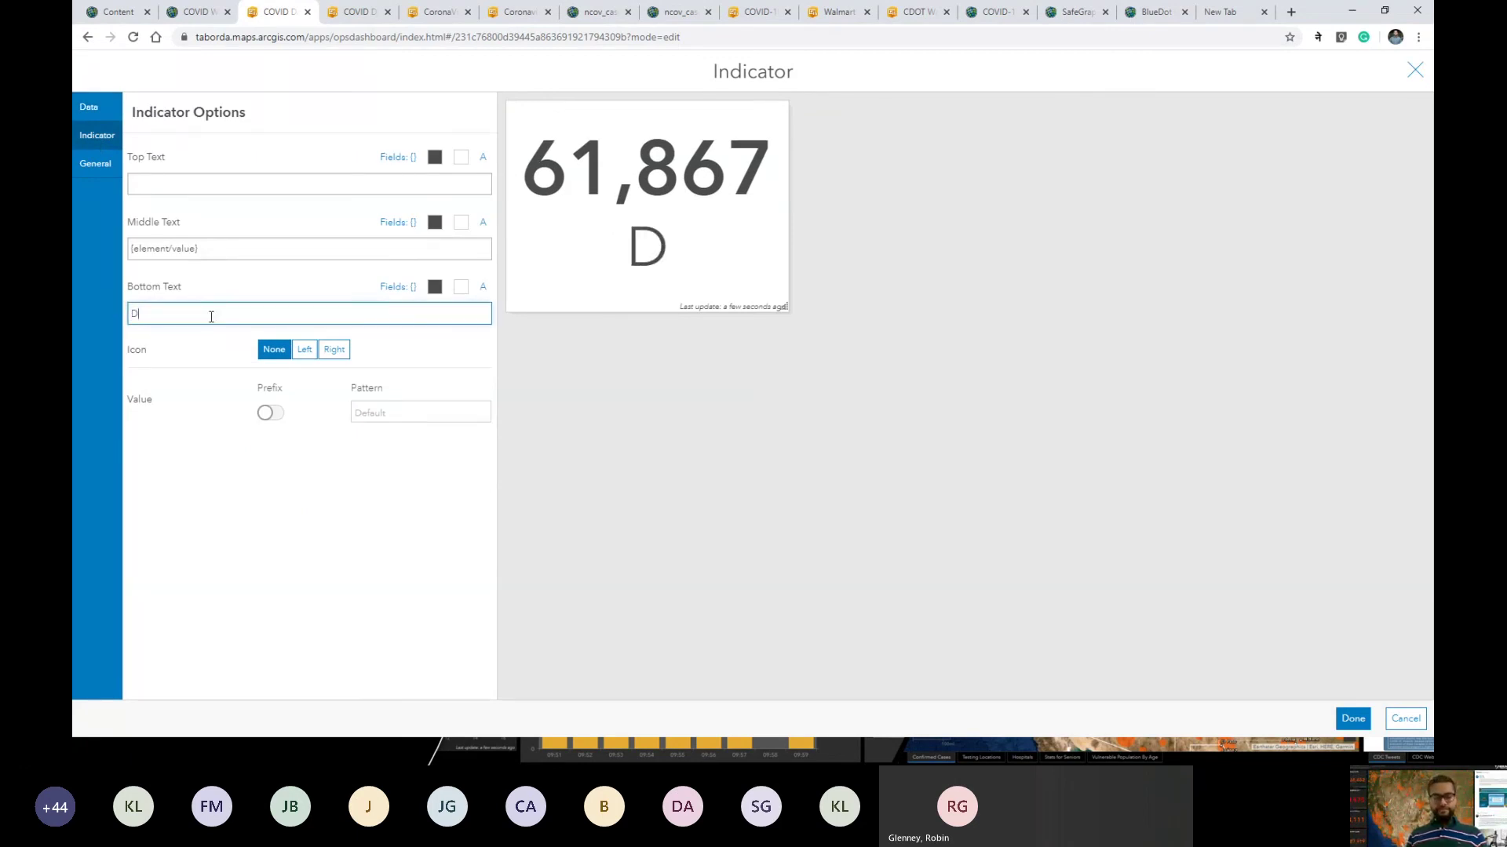
{"action": "type", "text": "eaths"}
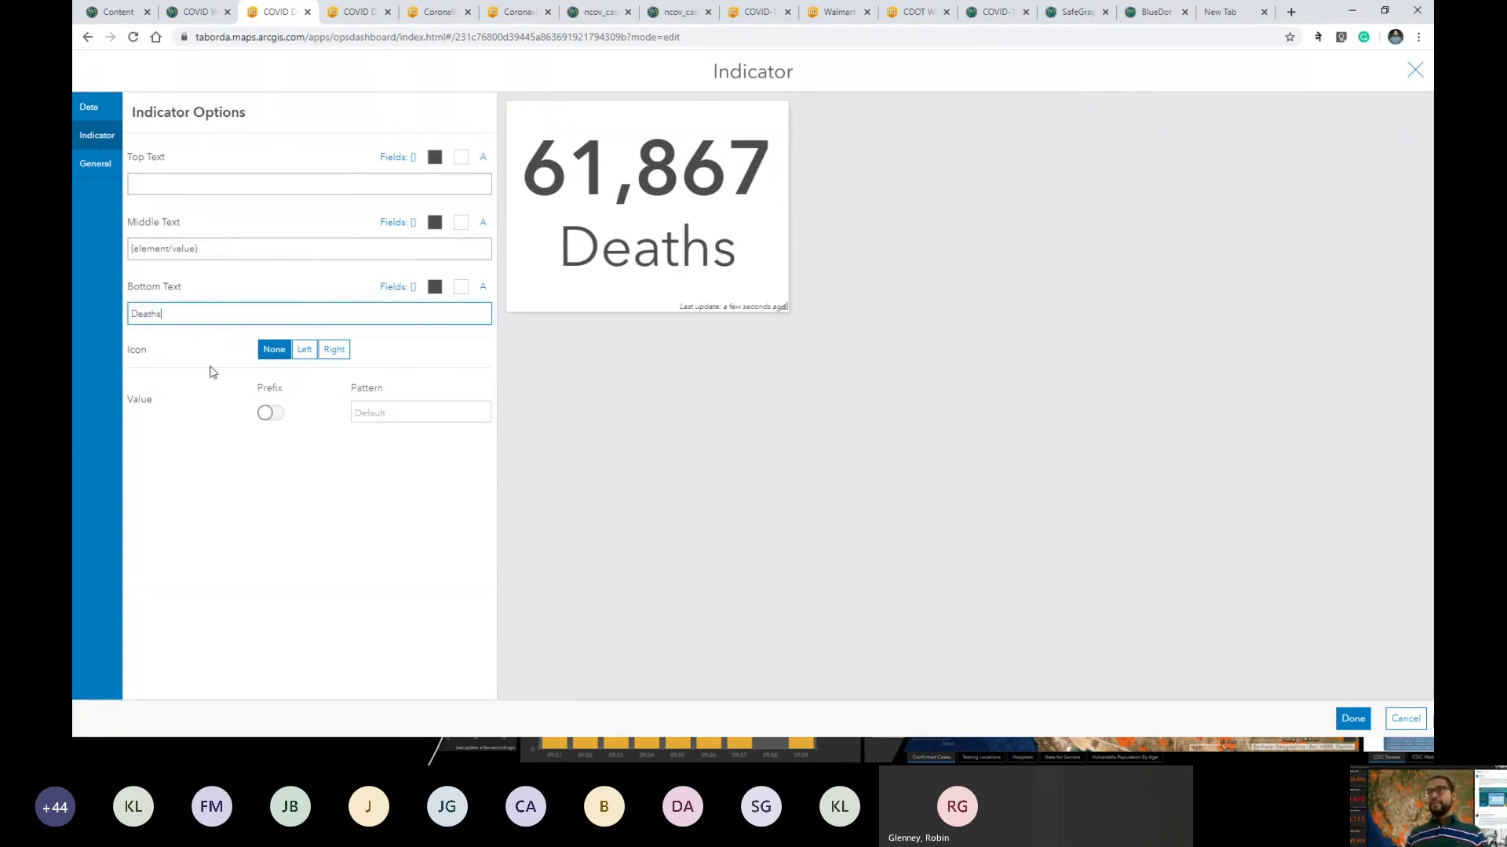
{"action": "left_click", "coordinate": [436, 288]}
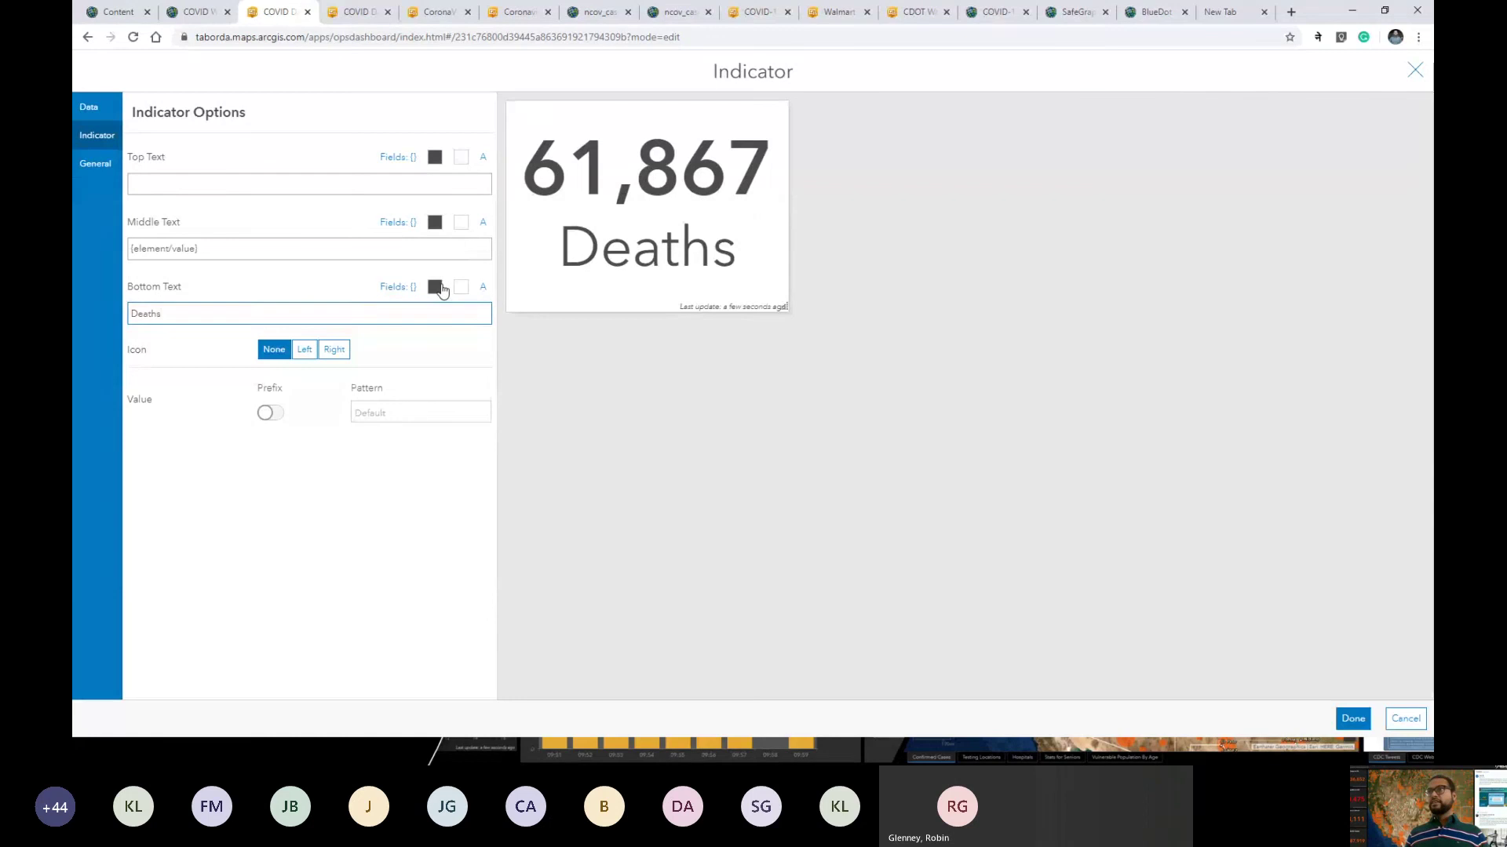
{"action": "left_click", "coordinate": [339, 338]}
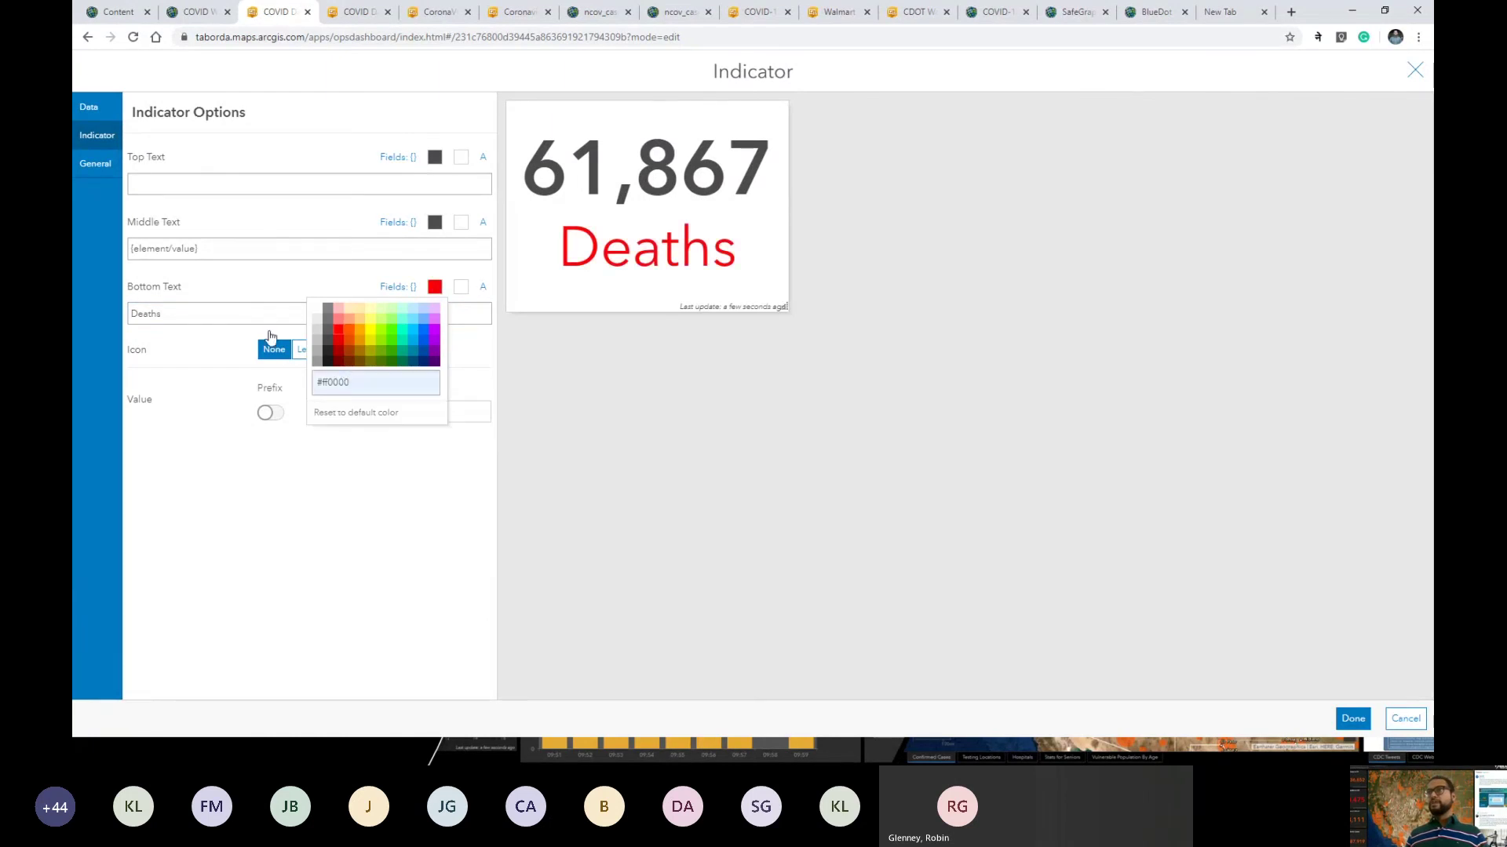
Step: Set the third indicator's general text colour to red #e60000 and place the finished indicator on the dashboard
{"action": "left_click", "coordinate": [95, 163]}
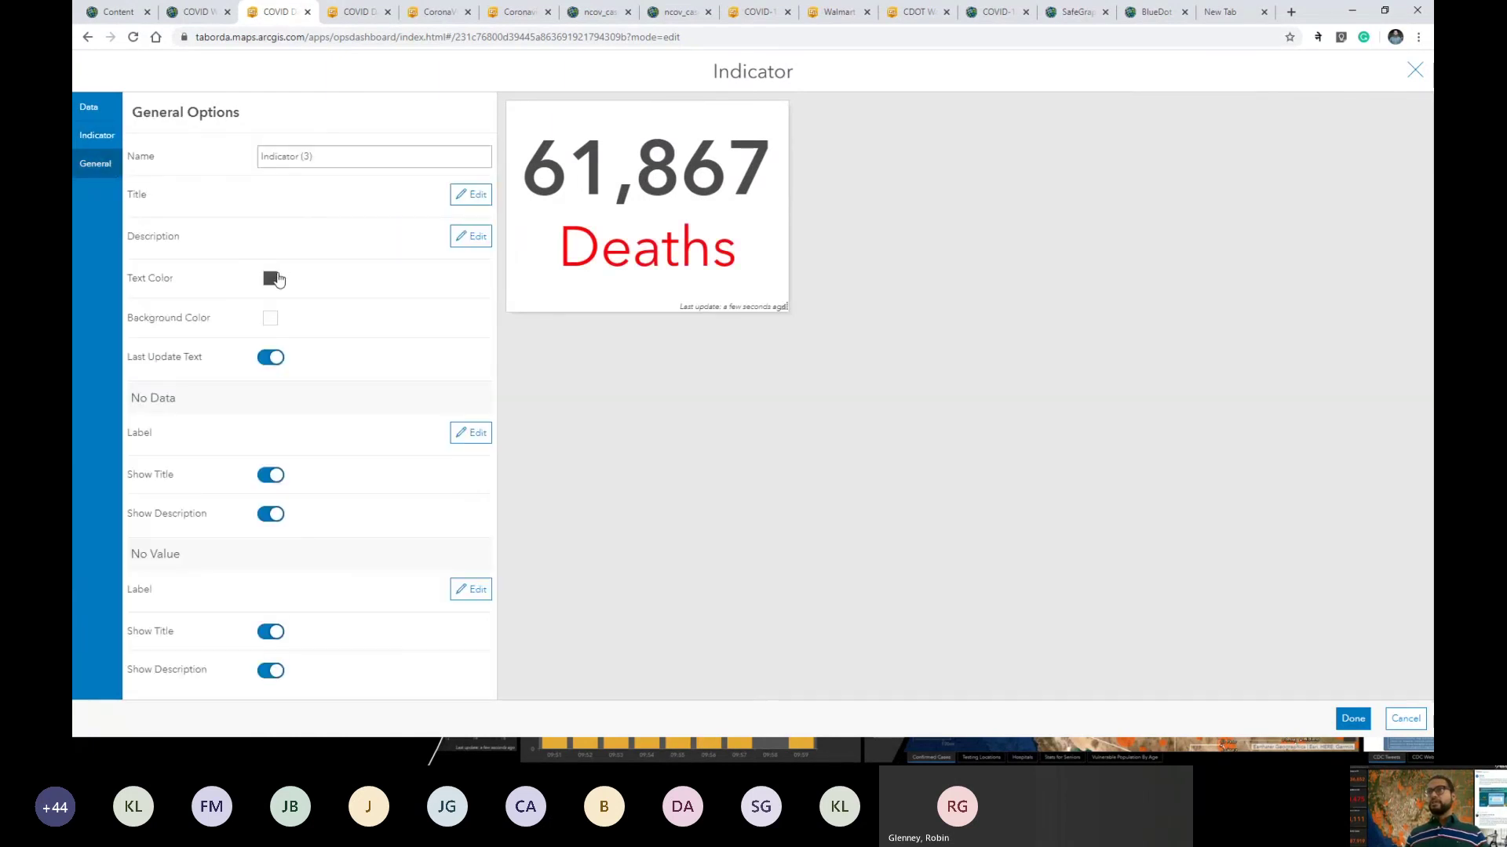
{"action": "left_click", "coordinate": [272, 279]}
{"action": "left_click", "coordinate": [290, 333]}
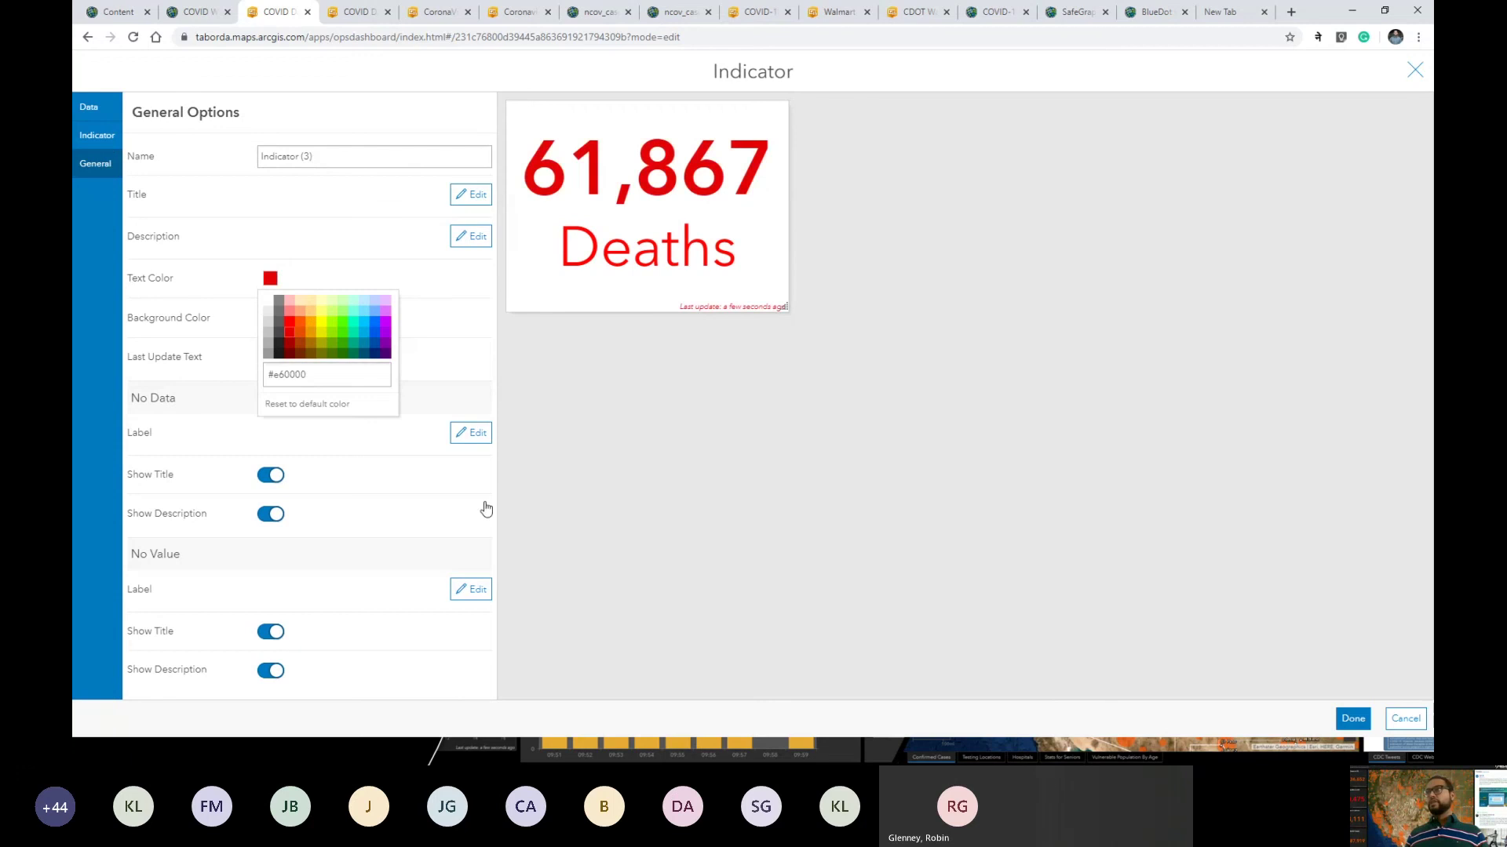
{"action": "left_click", "coordinate": [1353, 716]}
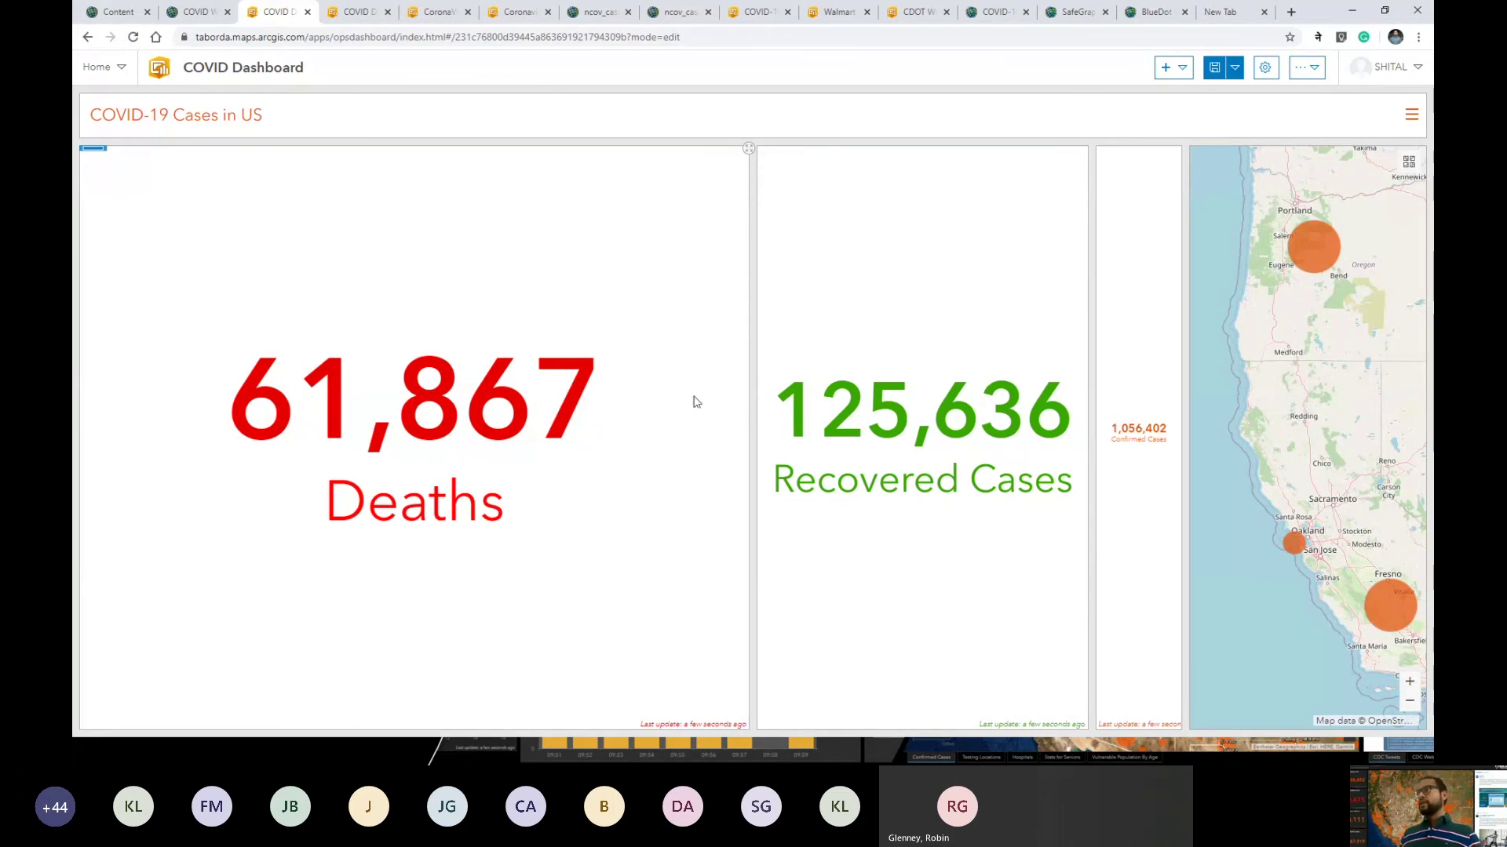
Step: Even out the indicator widths and stack them in one column beside the map: Confirmed Cases above Recovered Cases, with Deaths below
{"action": "left_click_drag", "start_coordinate": [749, 434], "coordinate": [424, 461]}
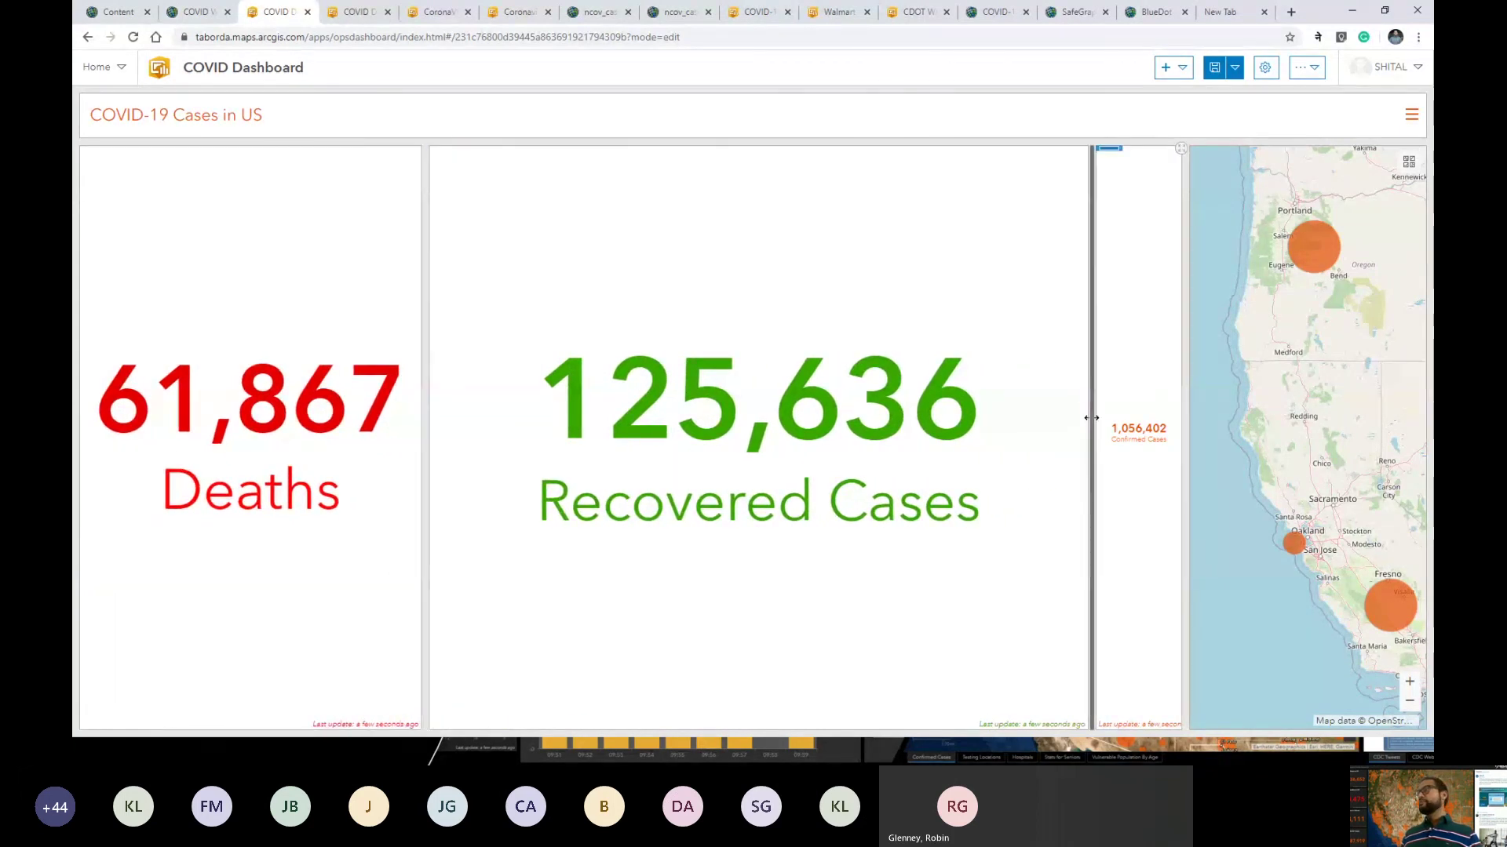
{"action": "left_click_drag", "start_coordinate": [1091, 417], "coordinate": [838, 409]}
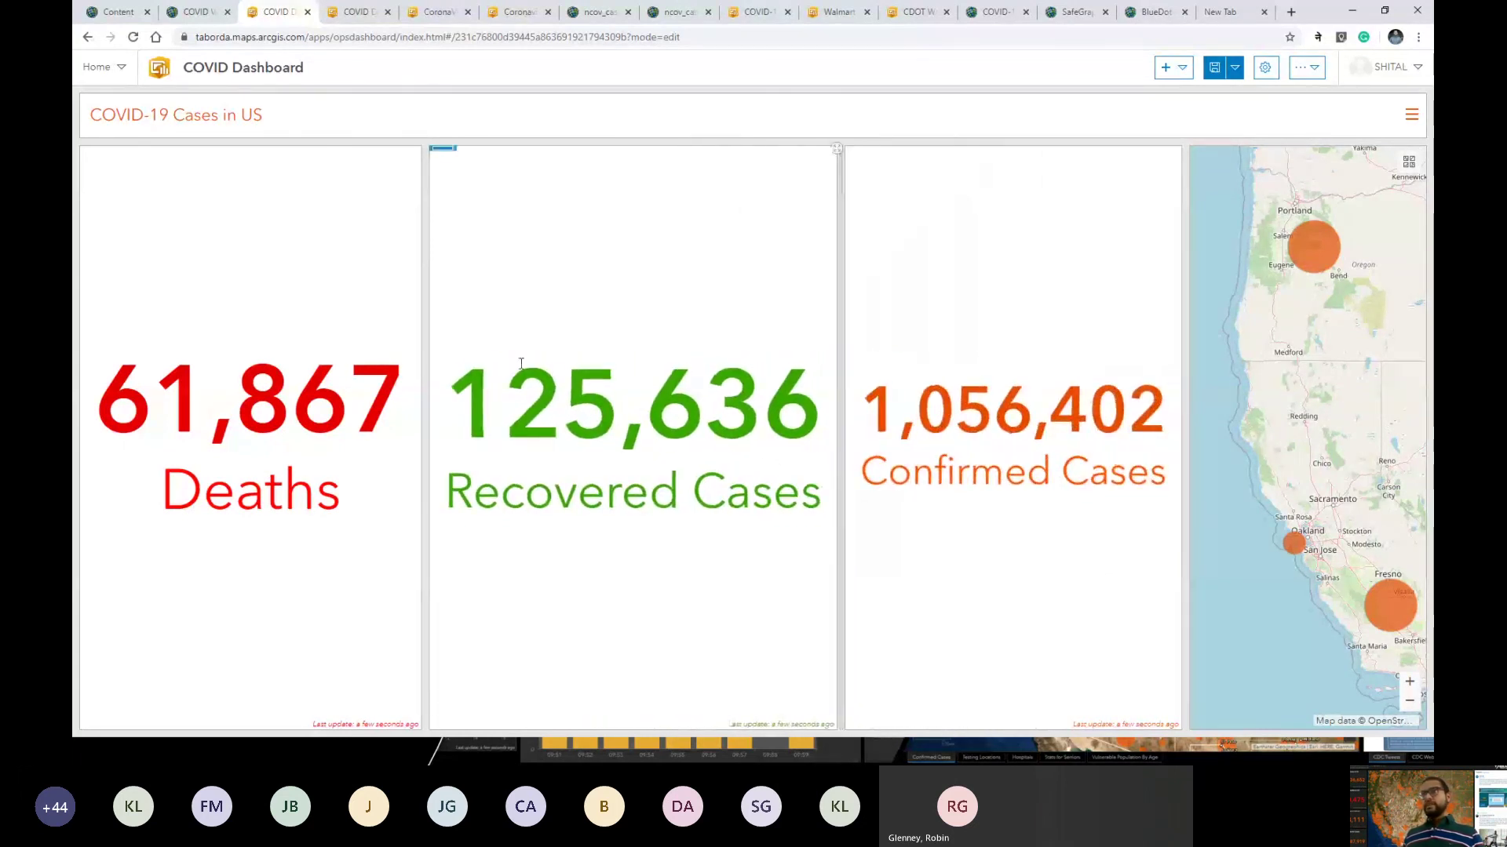
{"action": "mouse_move", "coordinate": [92, 157]}
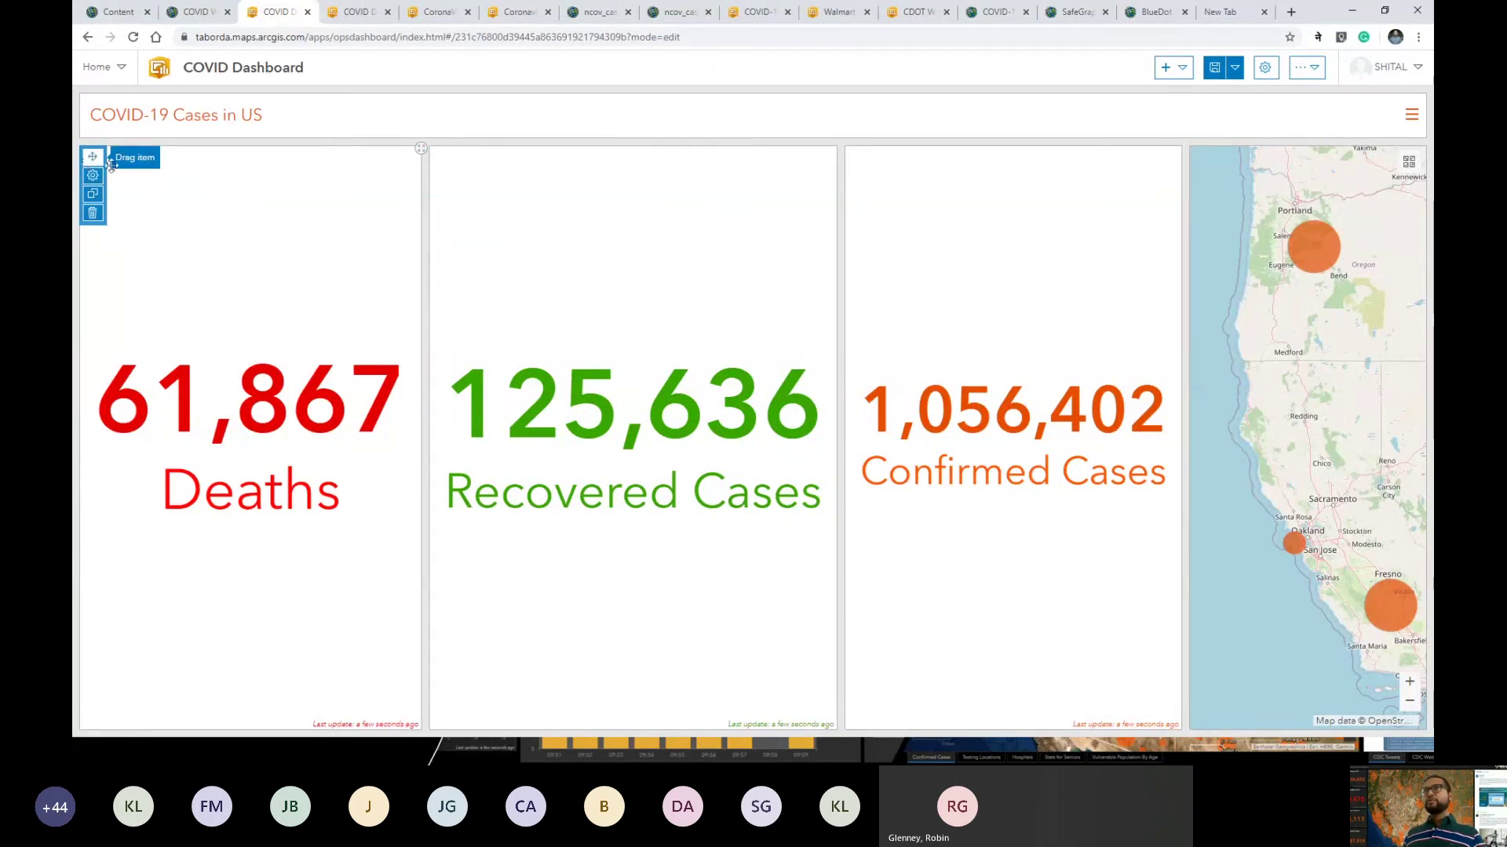
{"action": "left_click_drag", "start_coordinate": [111, 163], "coordinate": [635, 437]}
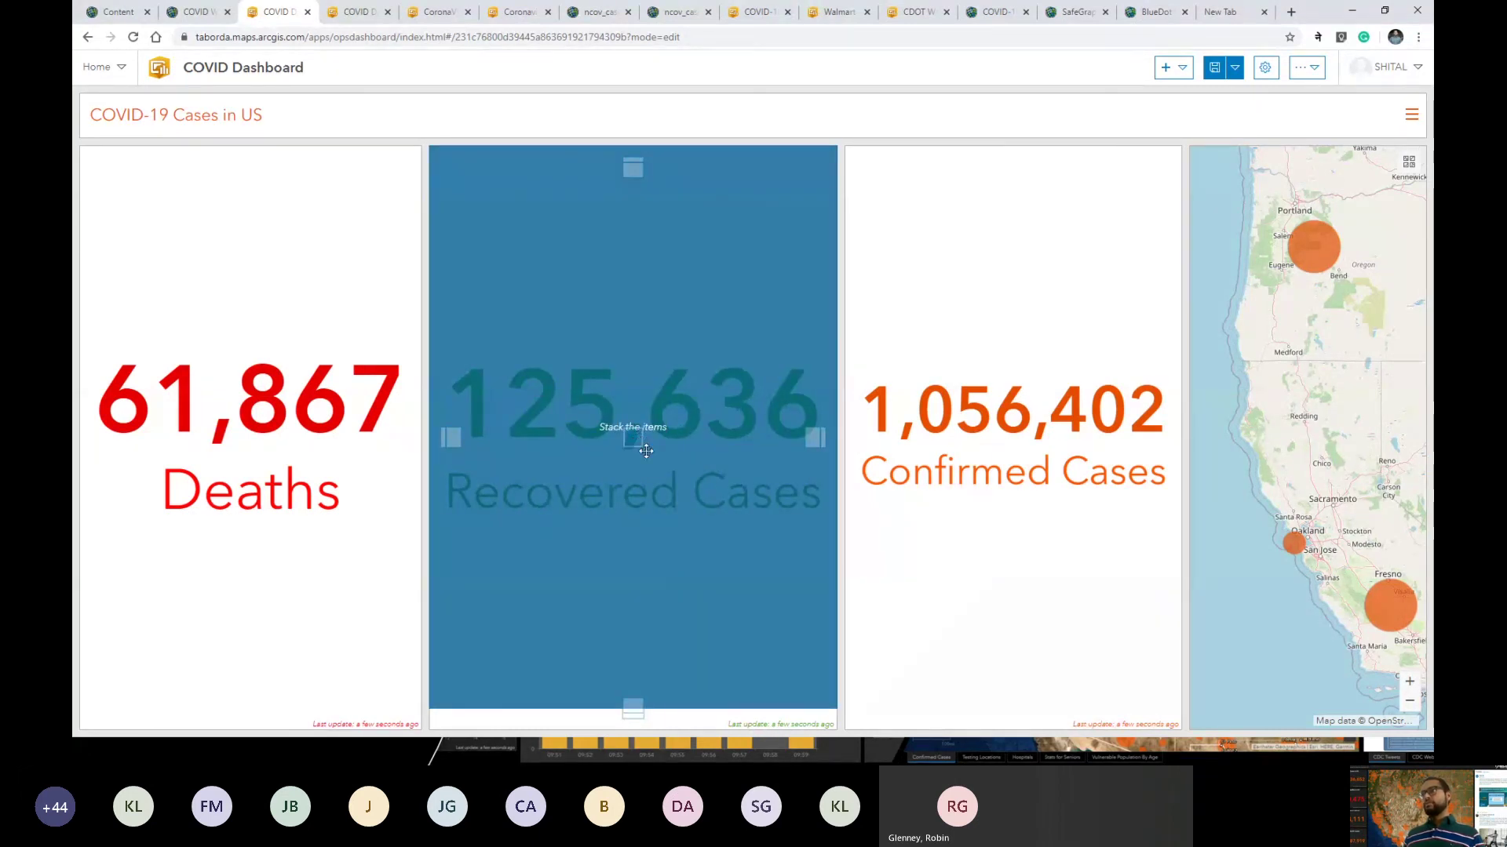
{"action": "left_click_drag", "start_coordinate": [646, 451], "coordinate": [637, 710]}
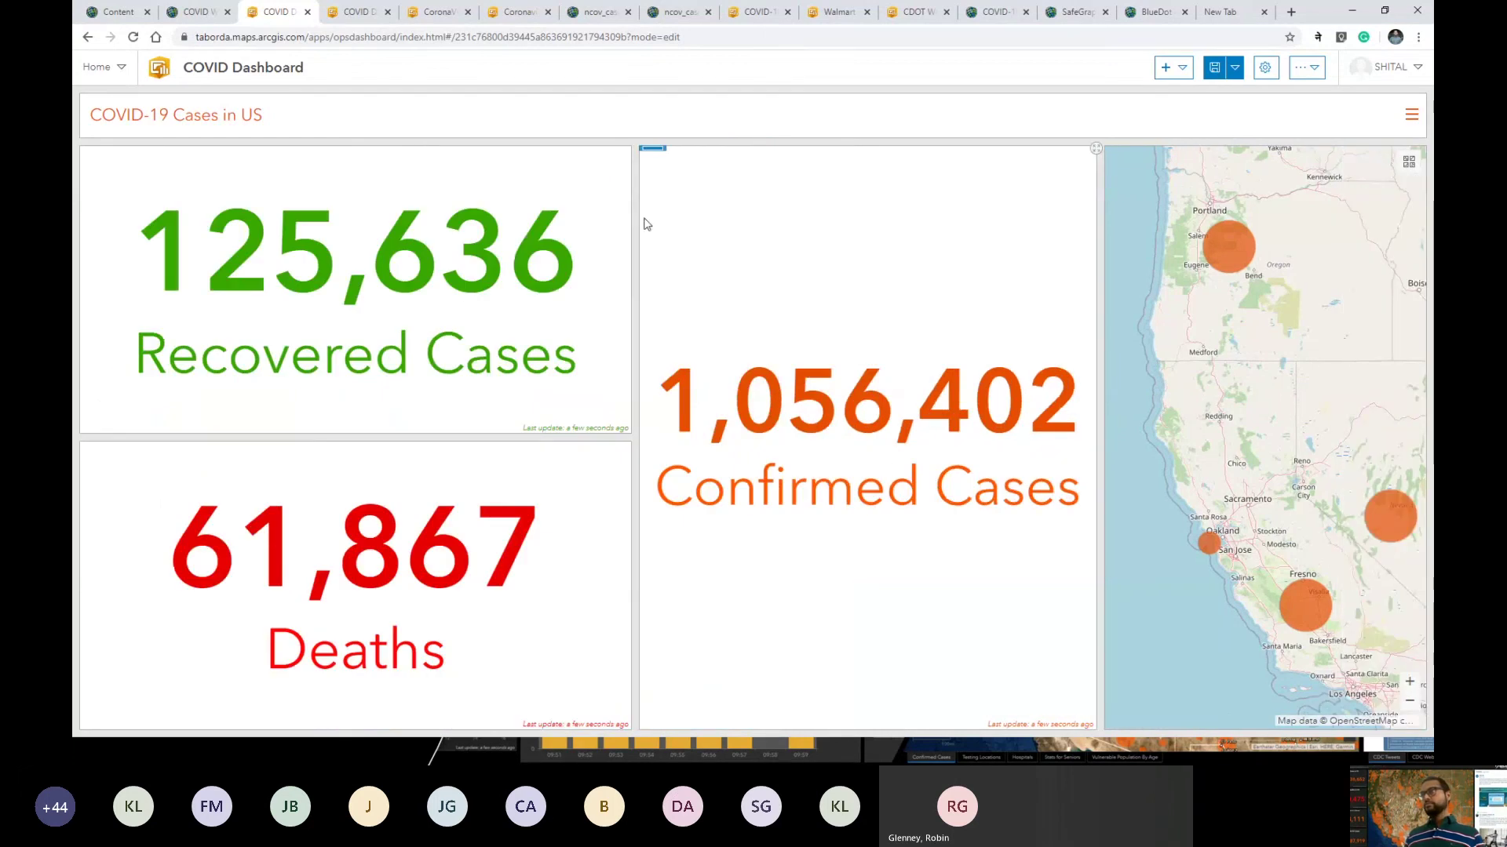
{"action": "left_click_drag", "start_coordinate": [648, 165], "coordinate": [363, 168]}
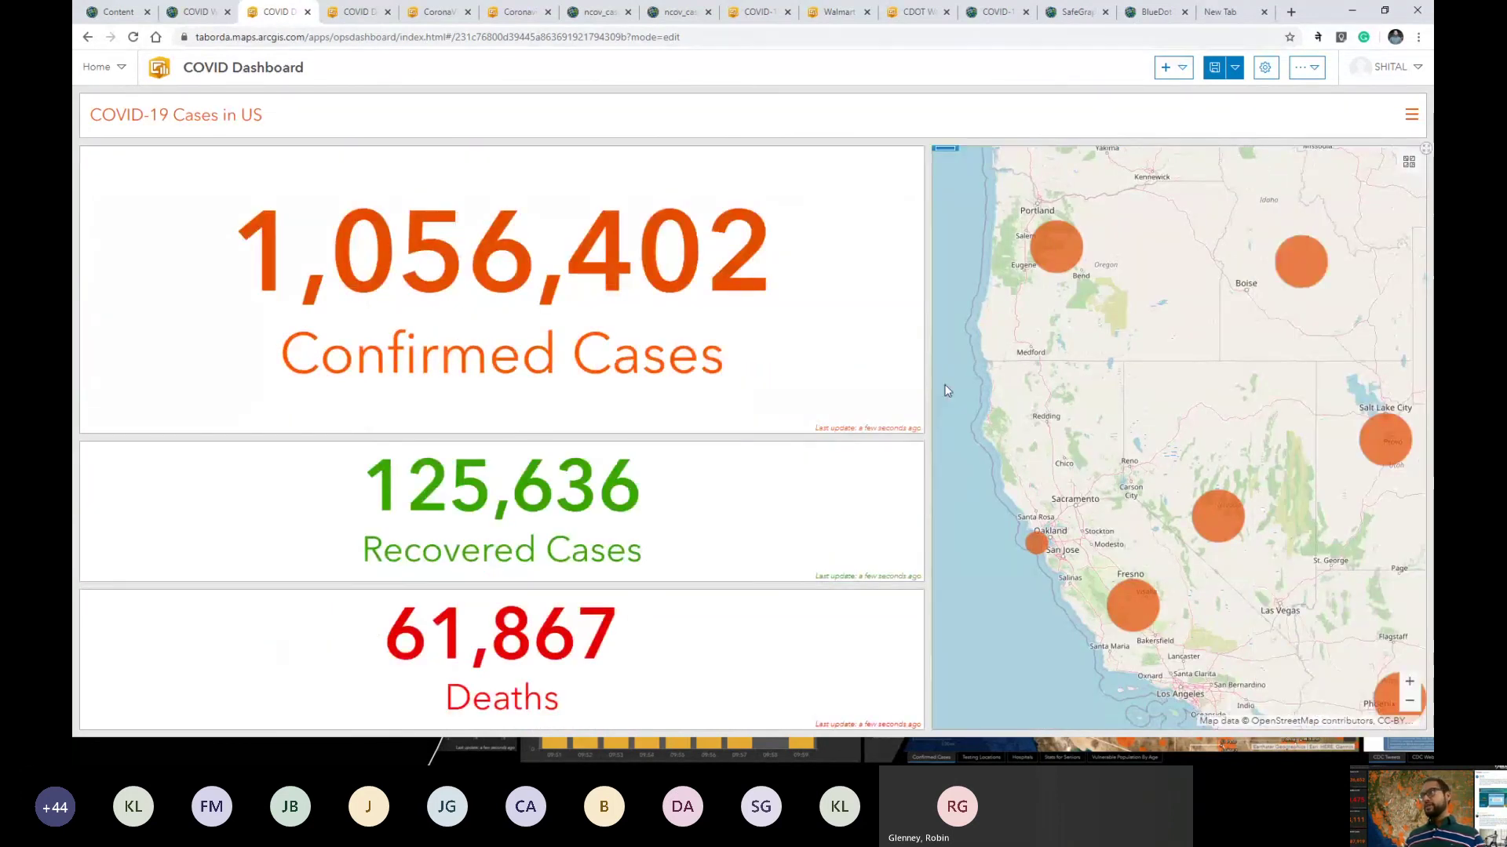
Step: Narrow the indicator column so the map takes most of the dashboard width, and adjust the heights of the stacked indicators
{"action": "left_click_drag", "start_coordinate": [928, 363], "coordinate": [256, 335]}
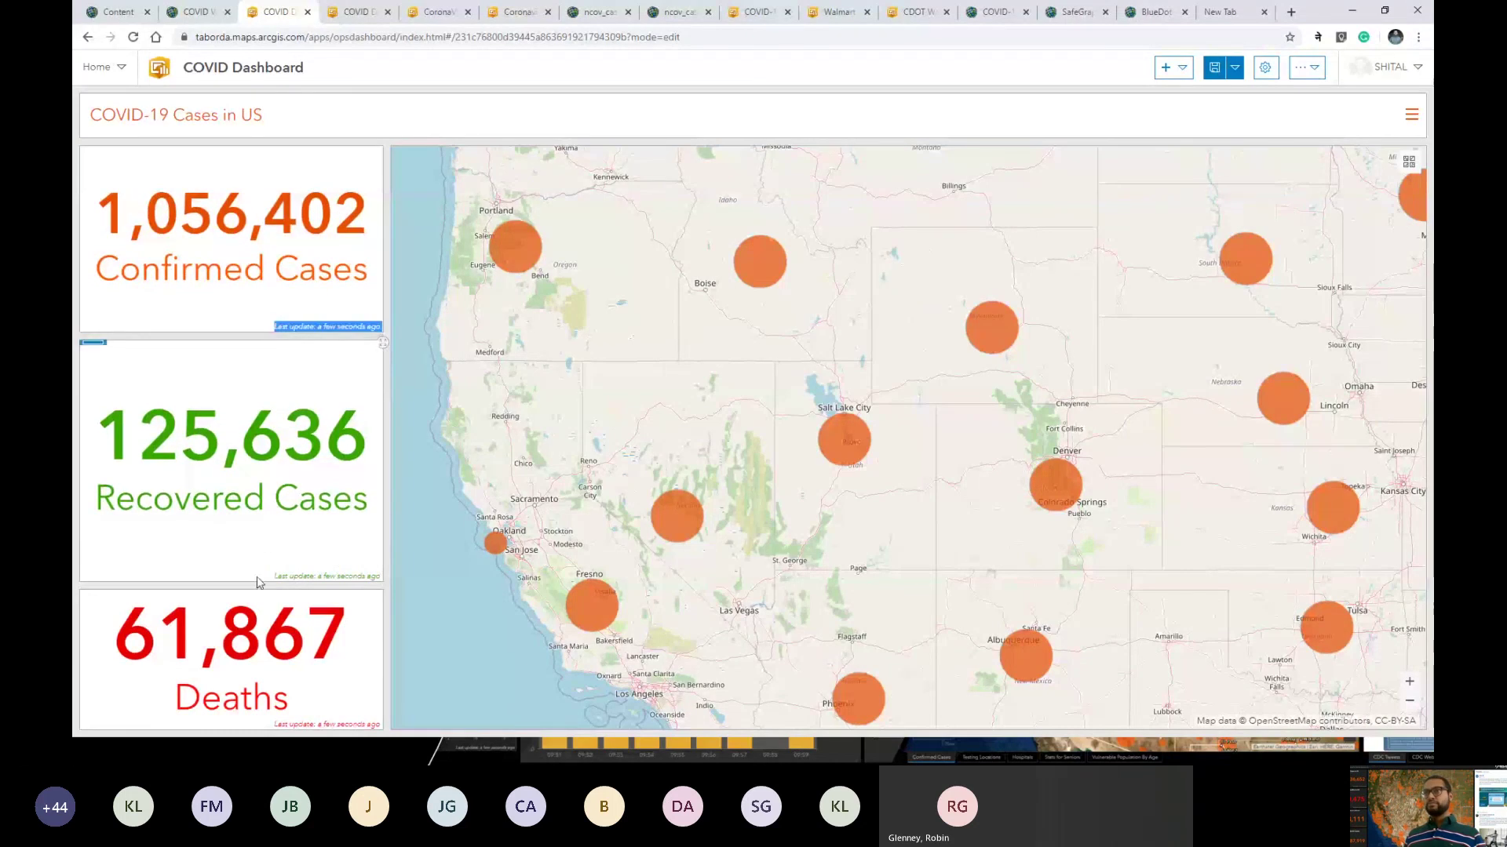
{"action": "left_click_drag", "start_coordinate": [248, 583], "coordinate": [259, 560]}
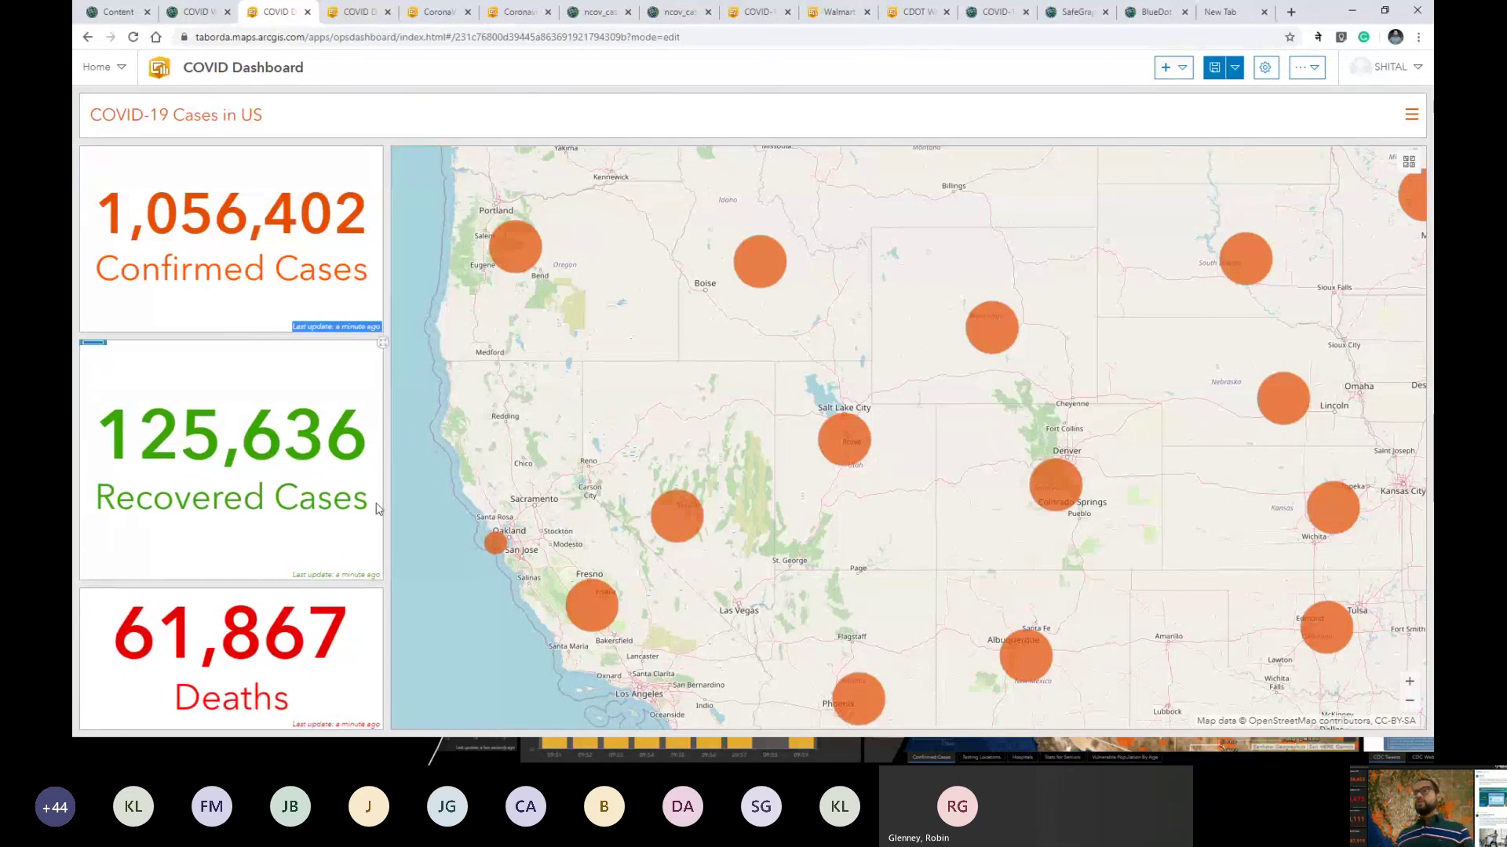
{"action": "left_click_drag", "start_coordinate": [383, 493], "coordinate": [378, 494]}
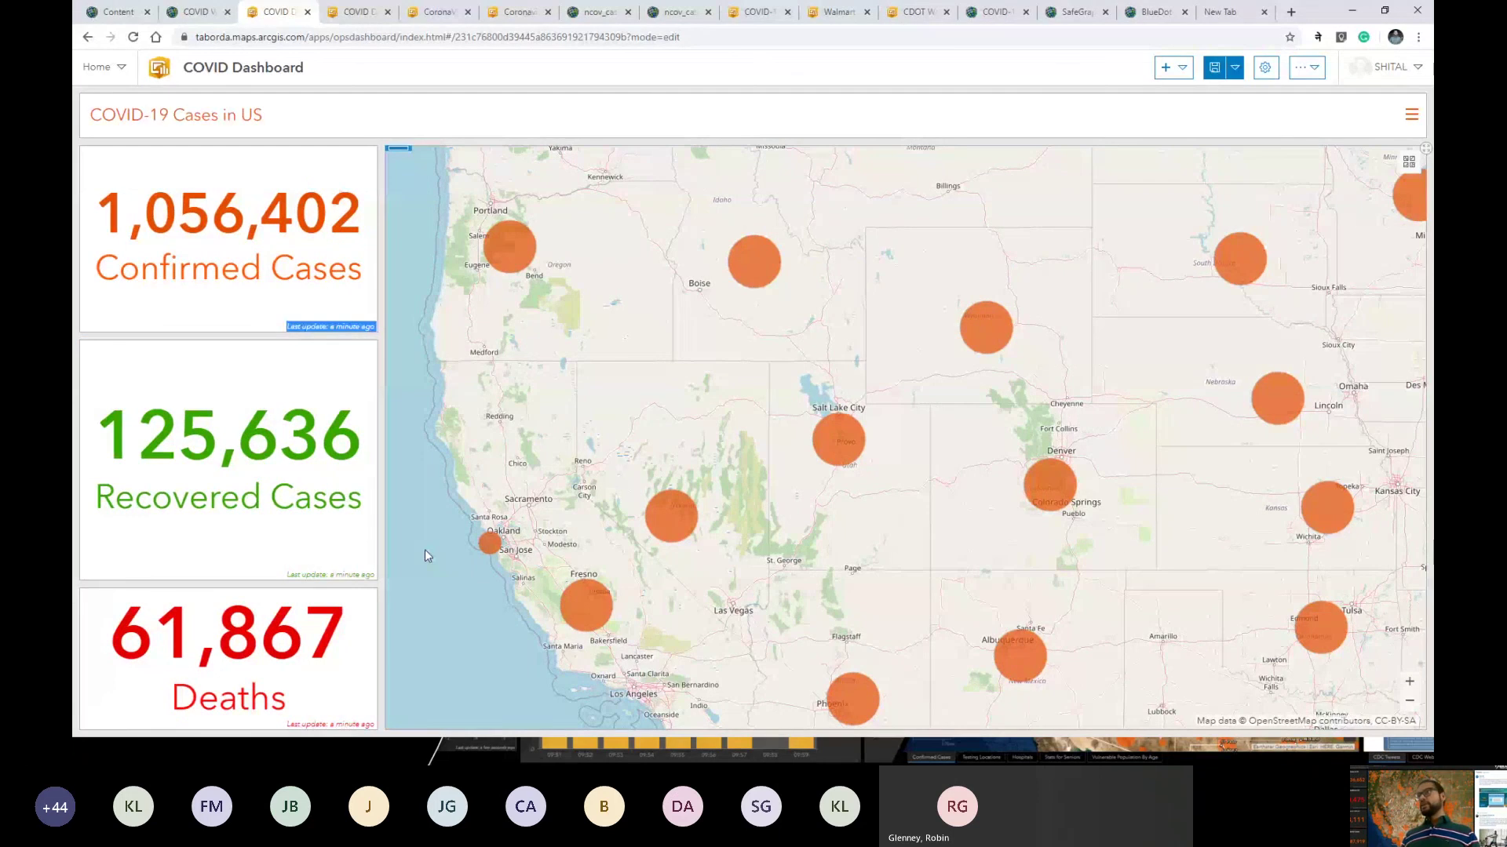
Step: Add a list element based on the ncov_cases - Cases layer, checking that layer's attribute table in the COVID Web Map
{"action": "left_click", "coordinate": [1183, 69]}
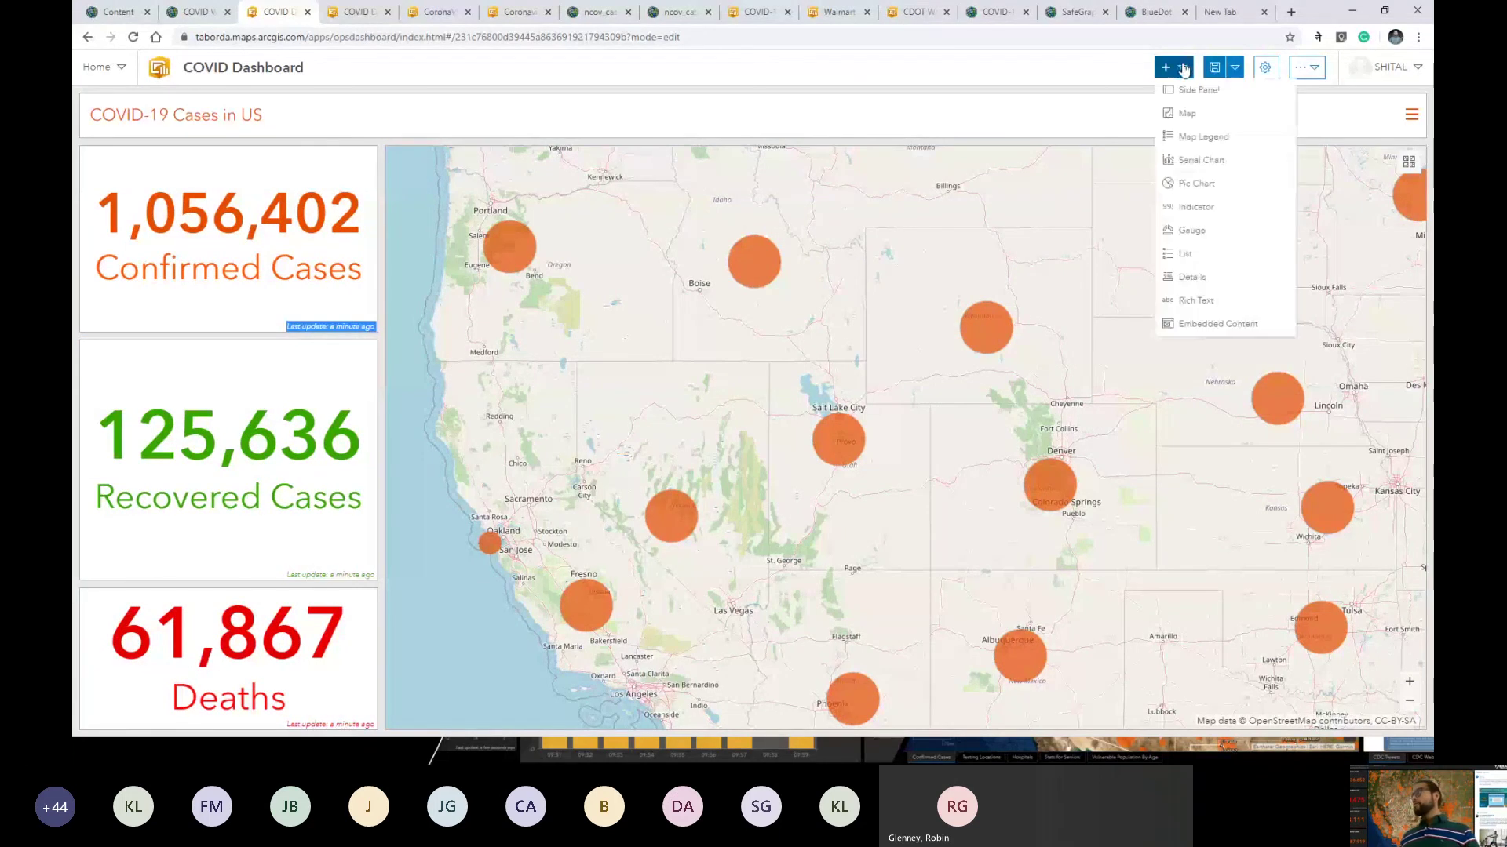
{"action": "left_click", "coordinate": [1217, 255]}
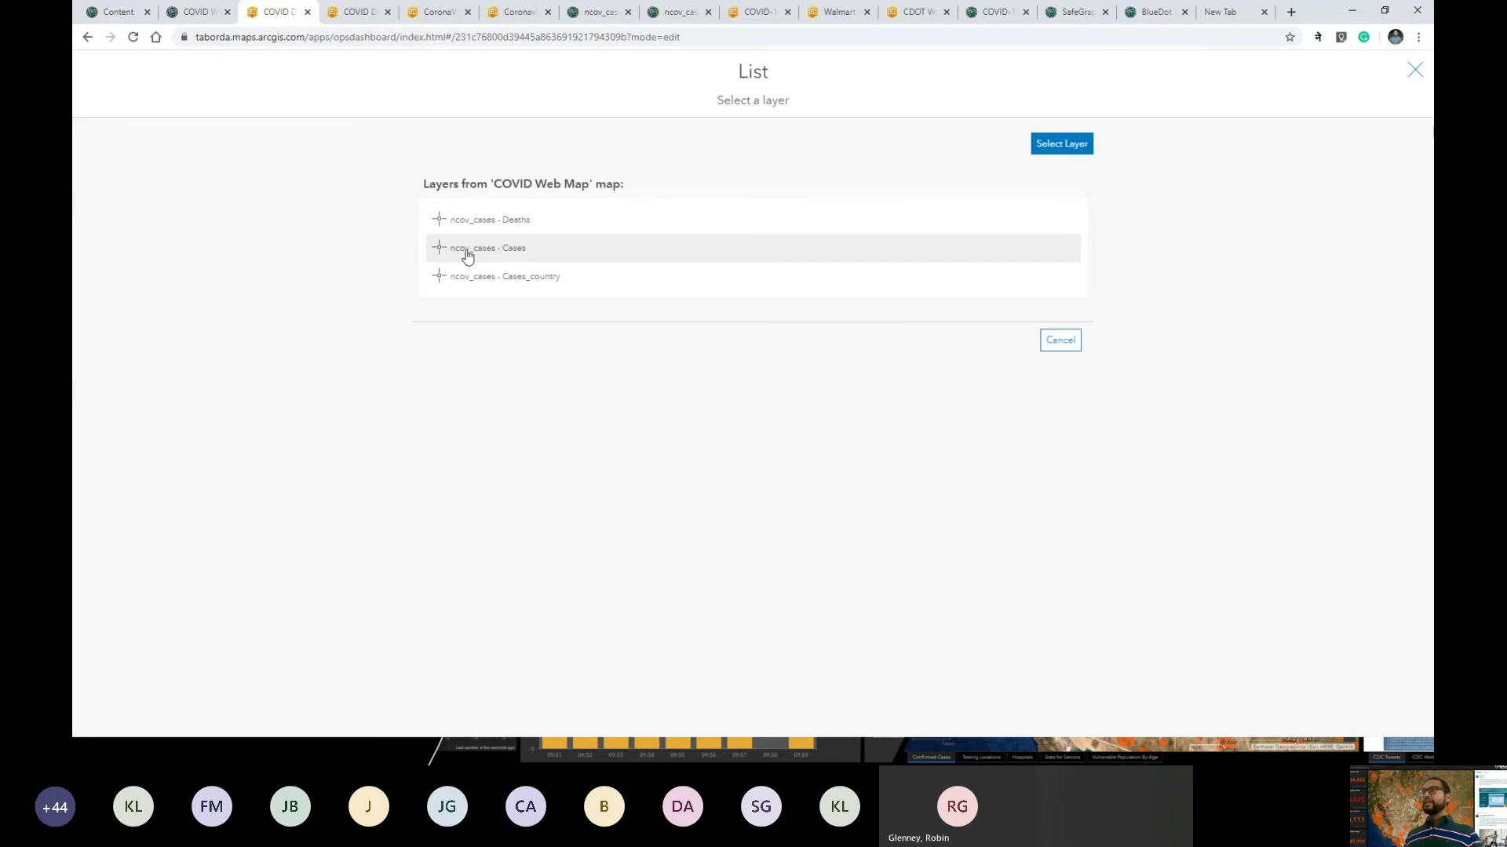
{"action": "left_click", "coordinate": [196, 14]}
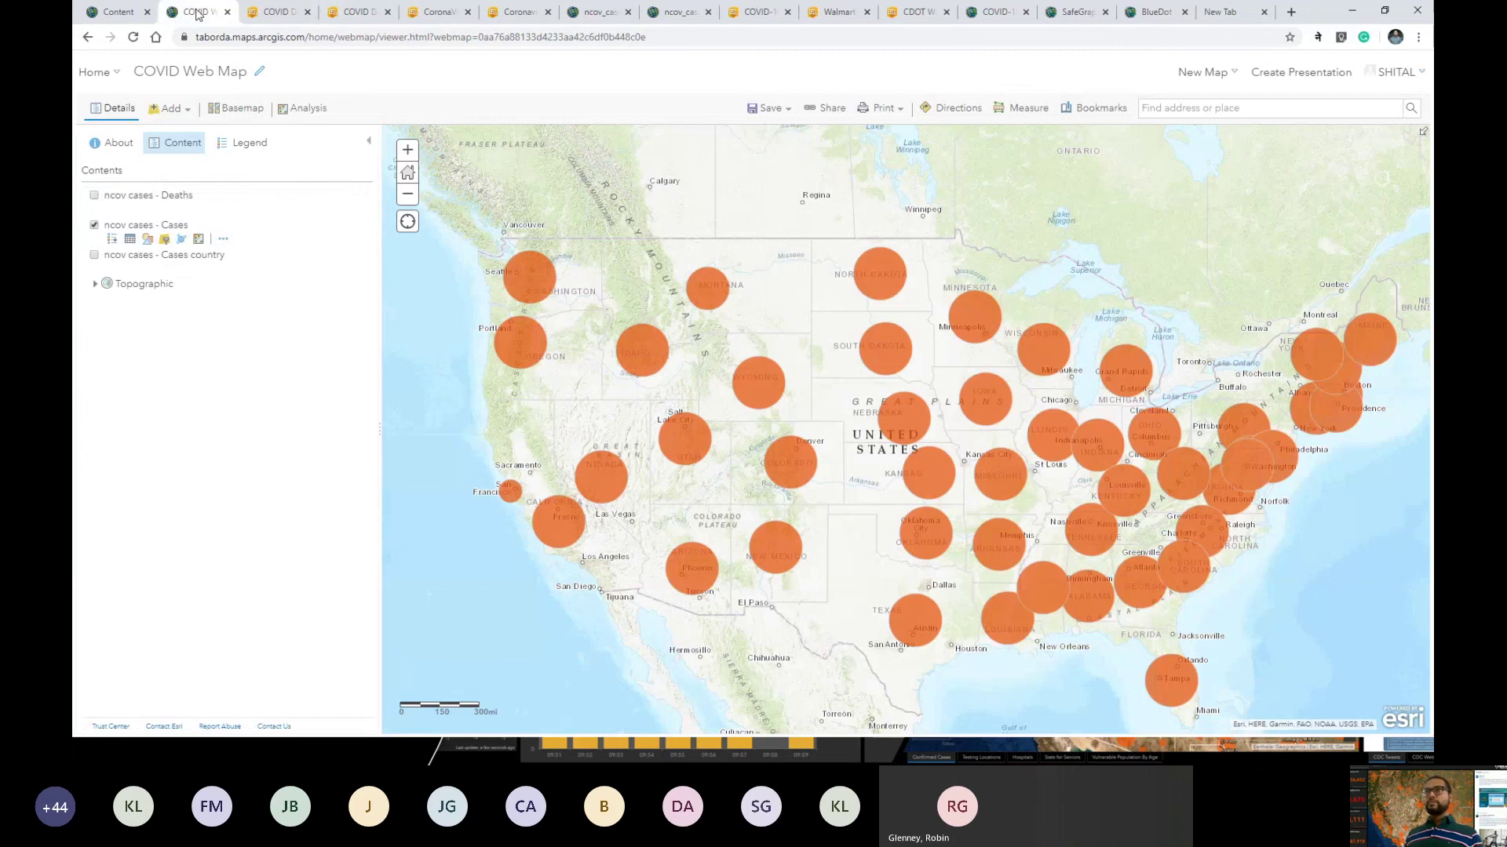
{"action": "left_click", "coordinate": [130, 241]}
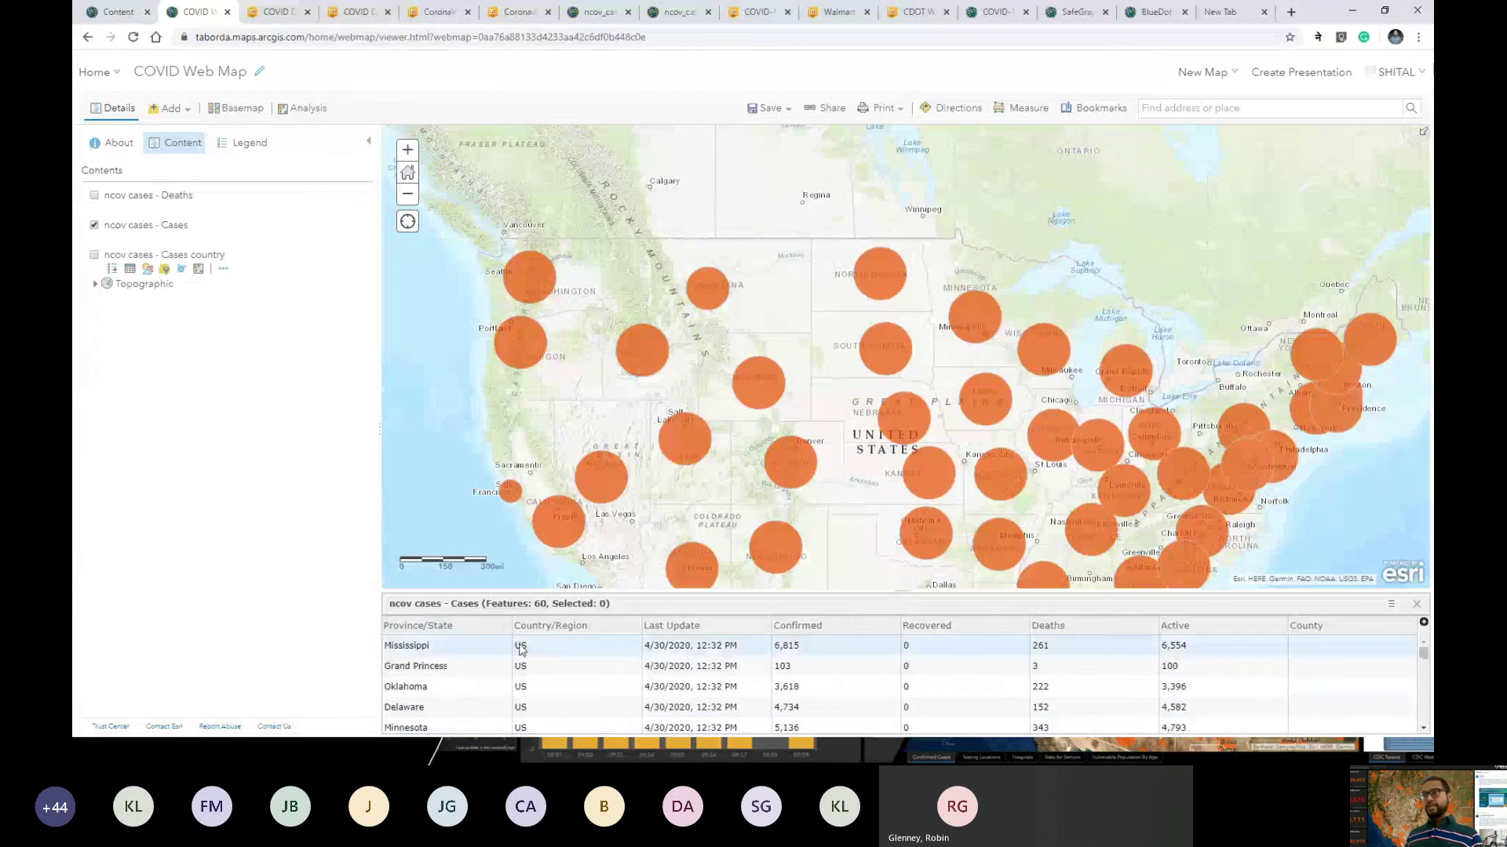
{"action": "scroll", "coordinate": [471, 699], "scroll_direction": "down", "scroll_amount": 1}
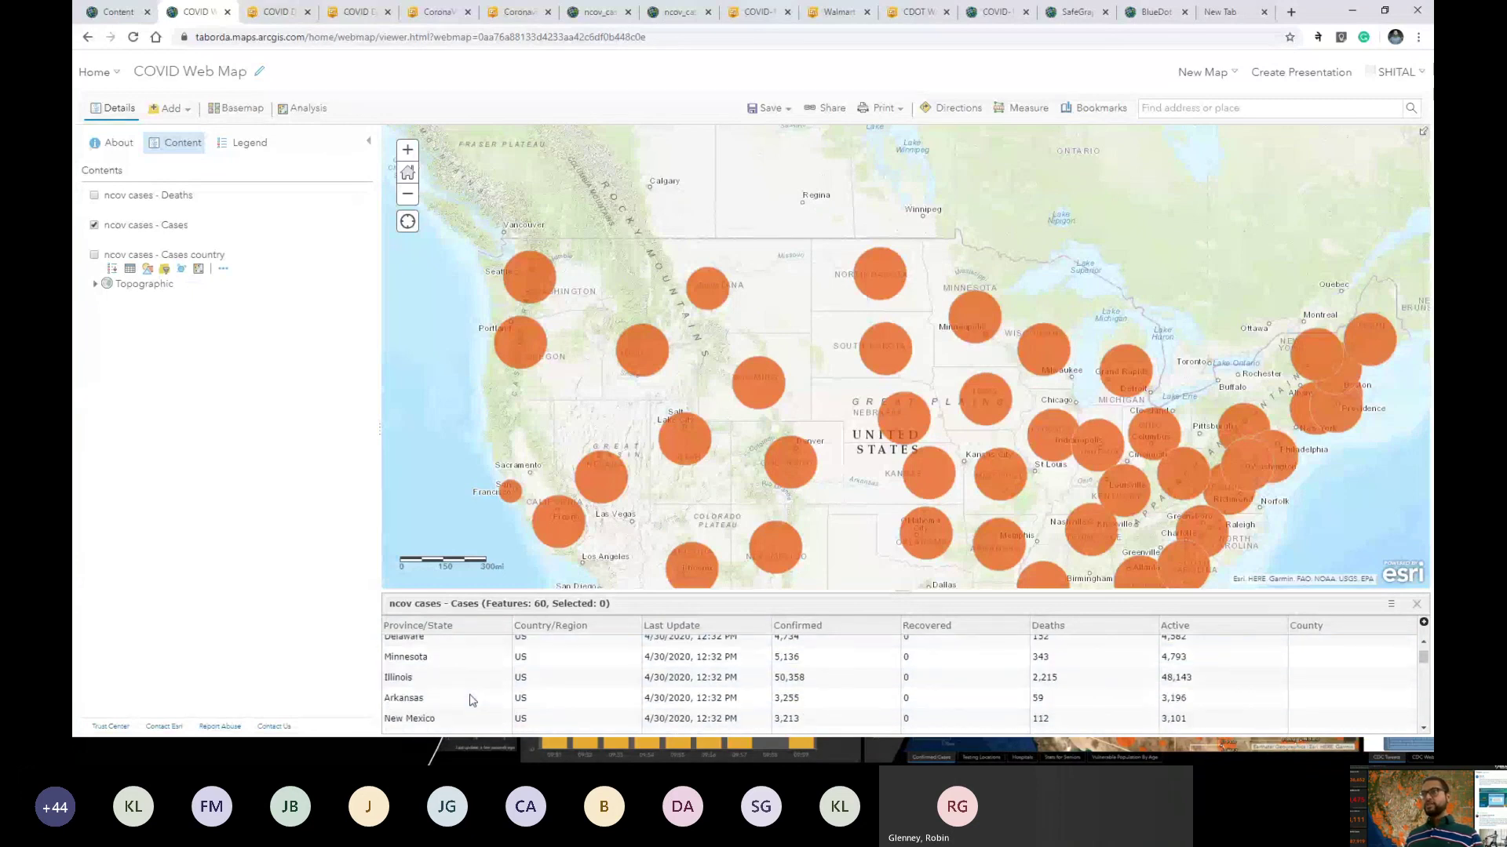
{"action": "left_click", "coordinate": [282, 16]}
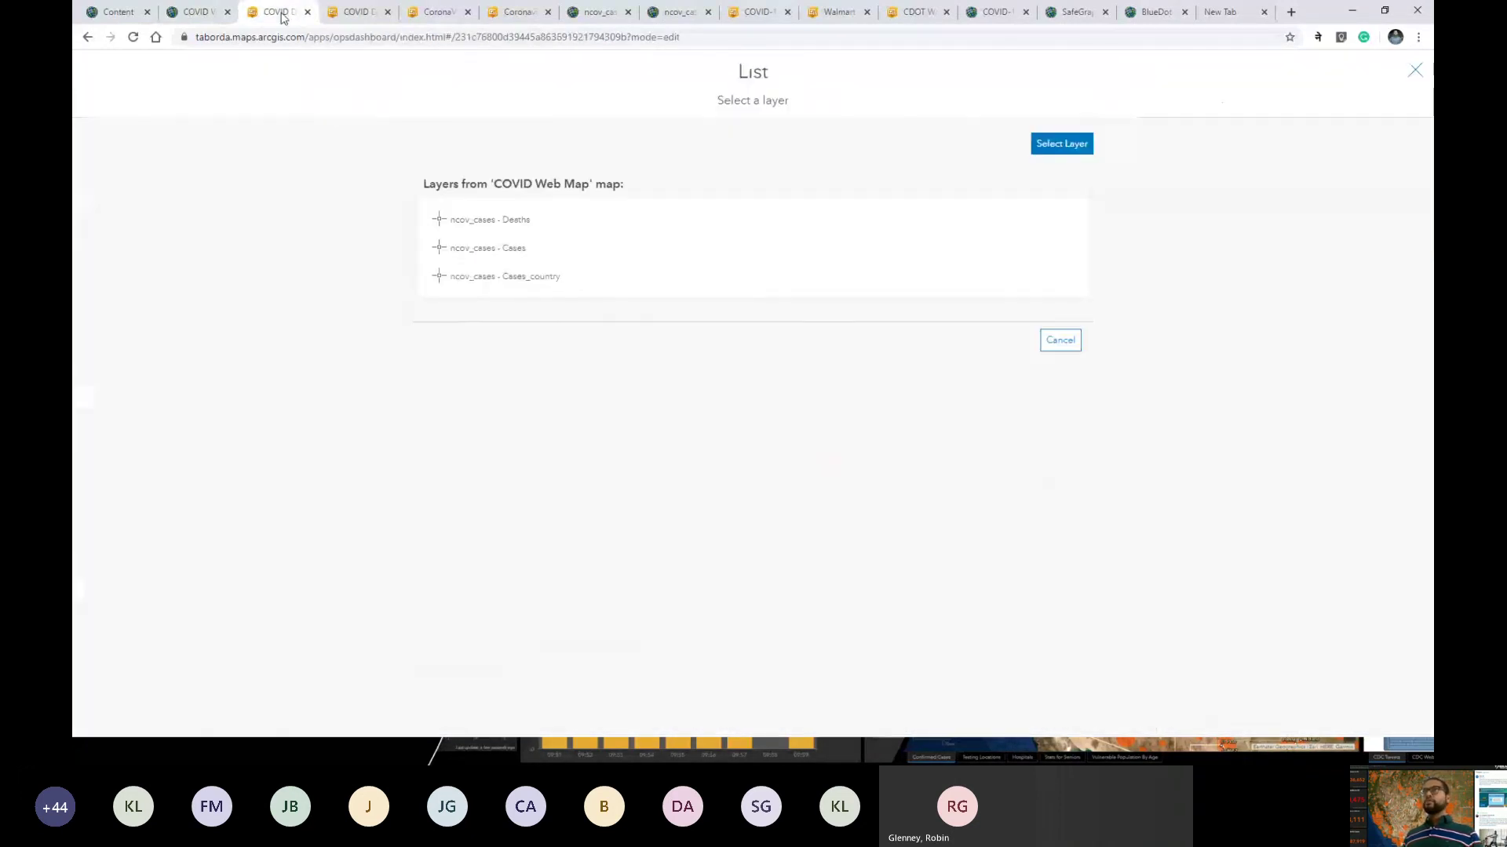
{"action": "left_click", "coordinate": [506, 248]}
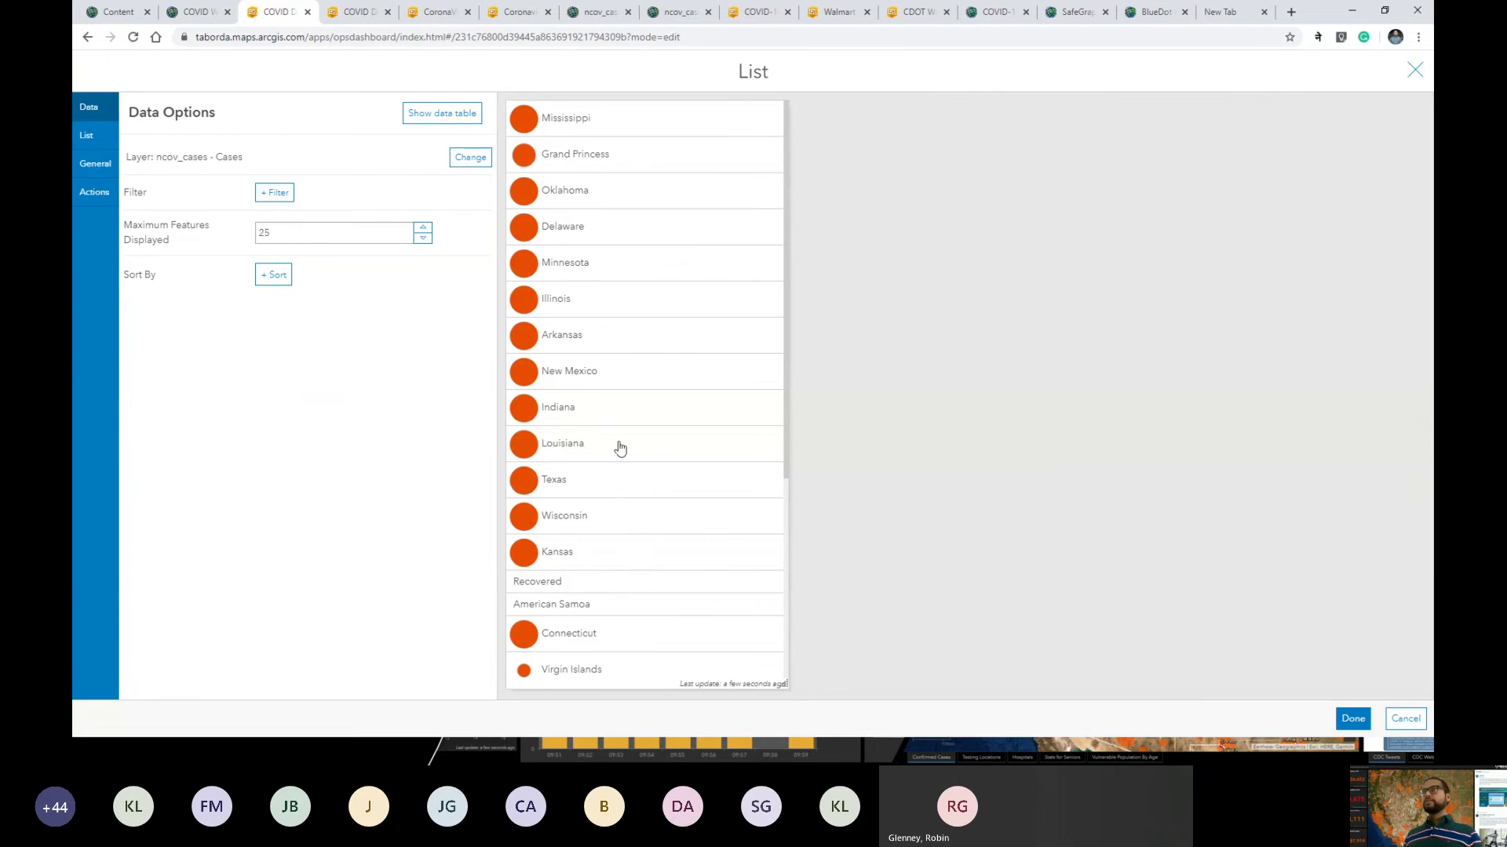
{"action": "left_click", "coordinate": [202, 16]}
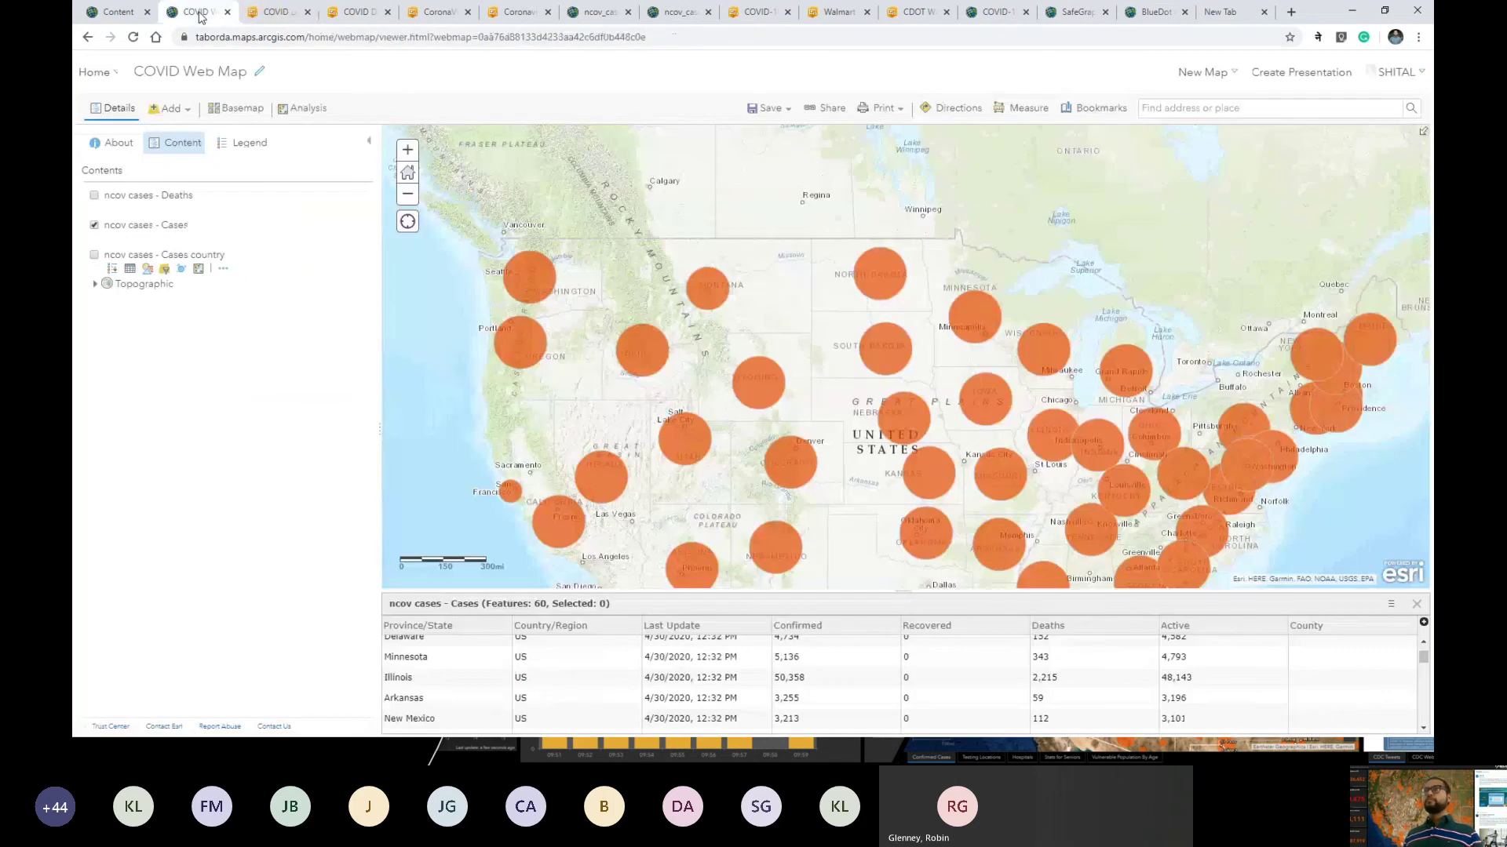
{"action": "left_click", "coordinate": [277, 12]}
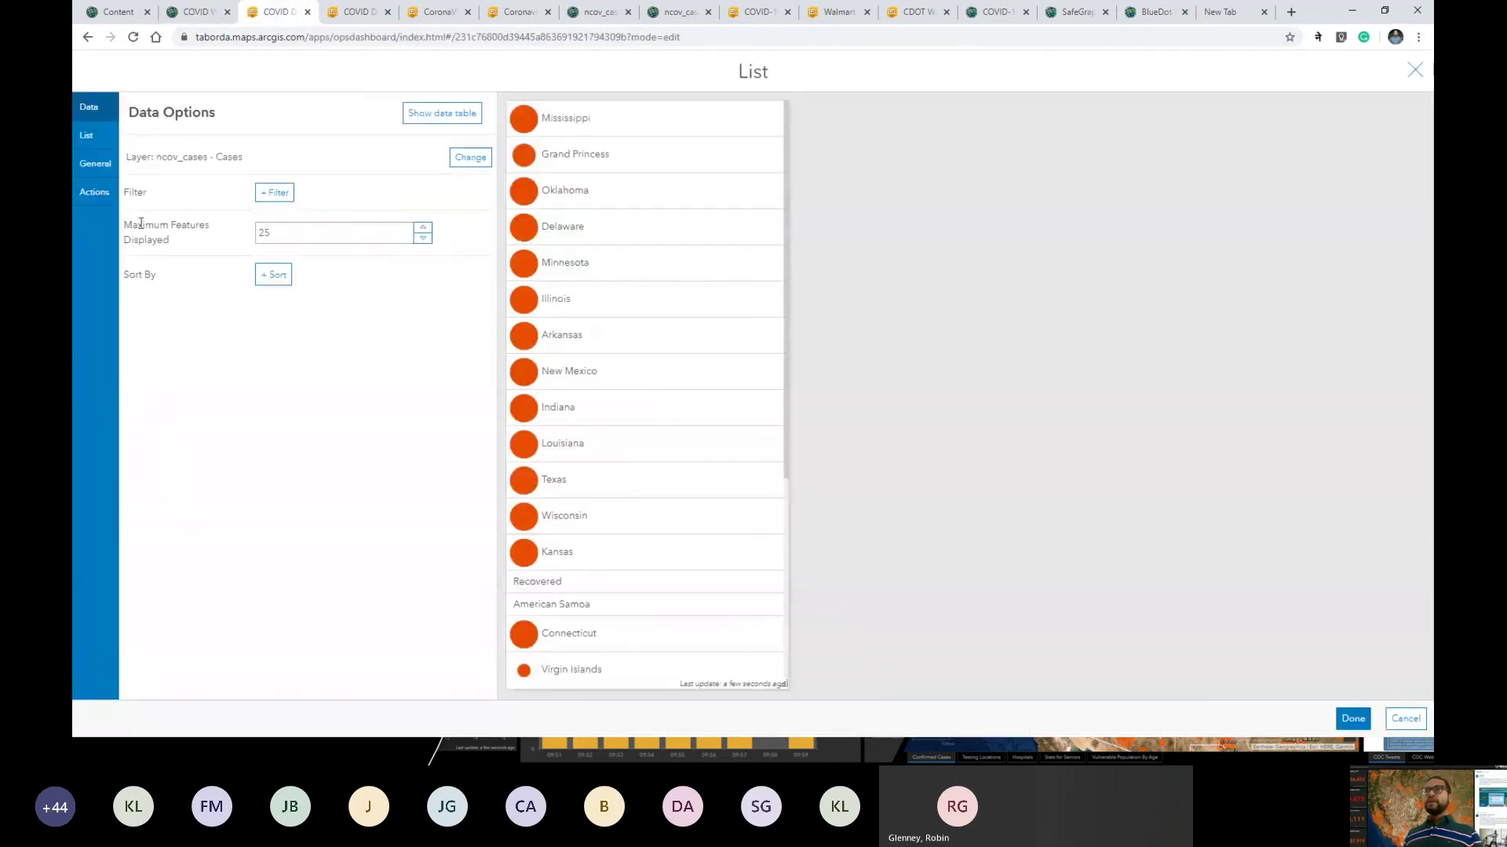
Step: Set the list's line item text to "State: {Province_State}", checking the Province/State column in the COVID Web Map's attribute table
{"action": "left_click", "coordinate": [90, 136]}
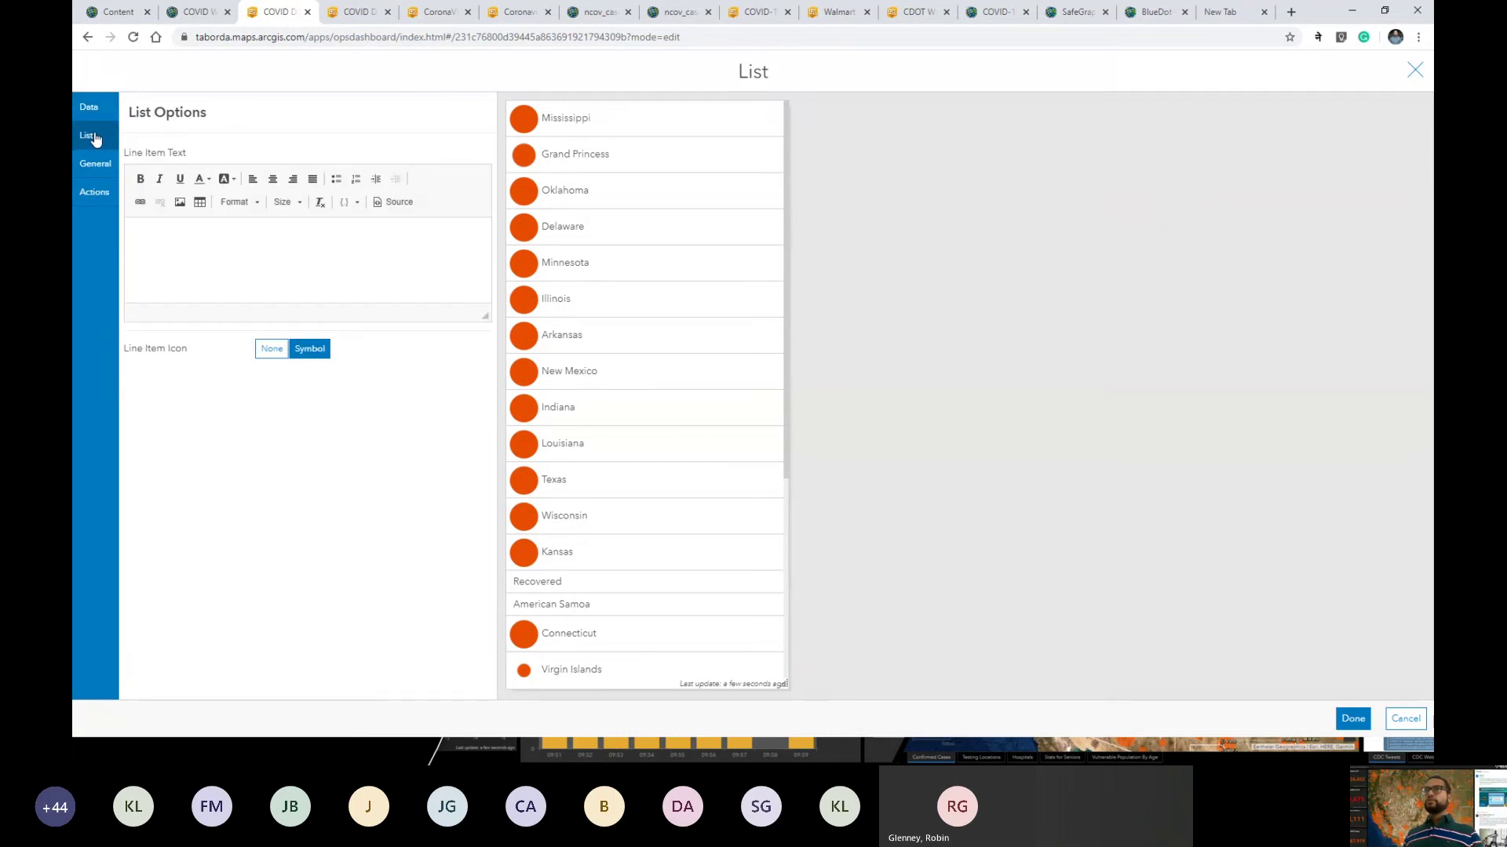
{"action": "left_click", "coordinate": [281, 241]}
{"action": "type", "text": "S"}
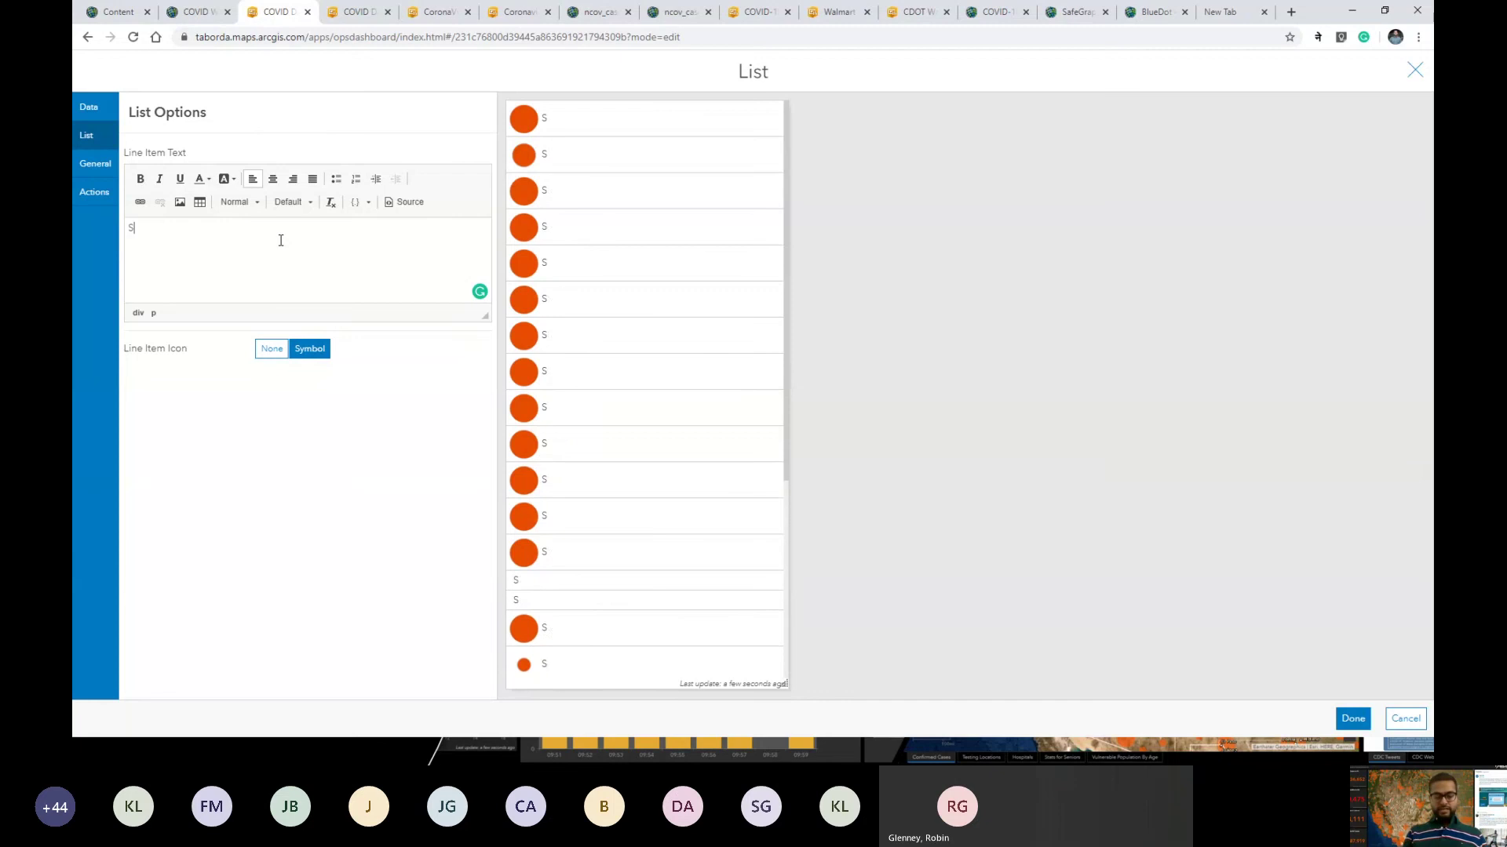
{"action": "type", "text": "tate"}
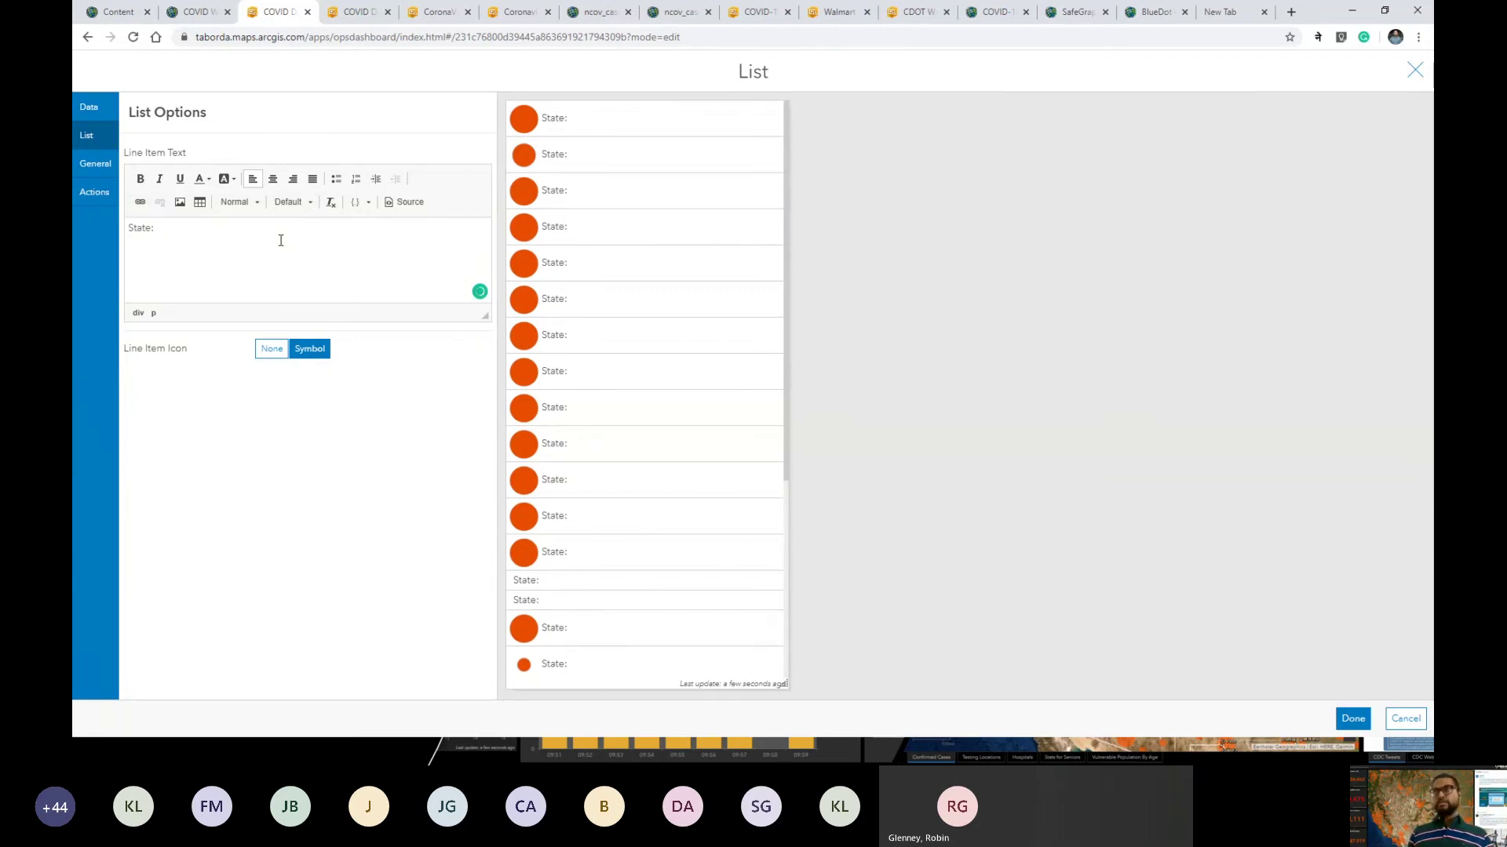
{"action": "type", "text": ":"}
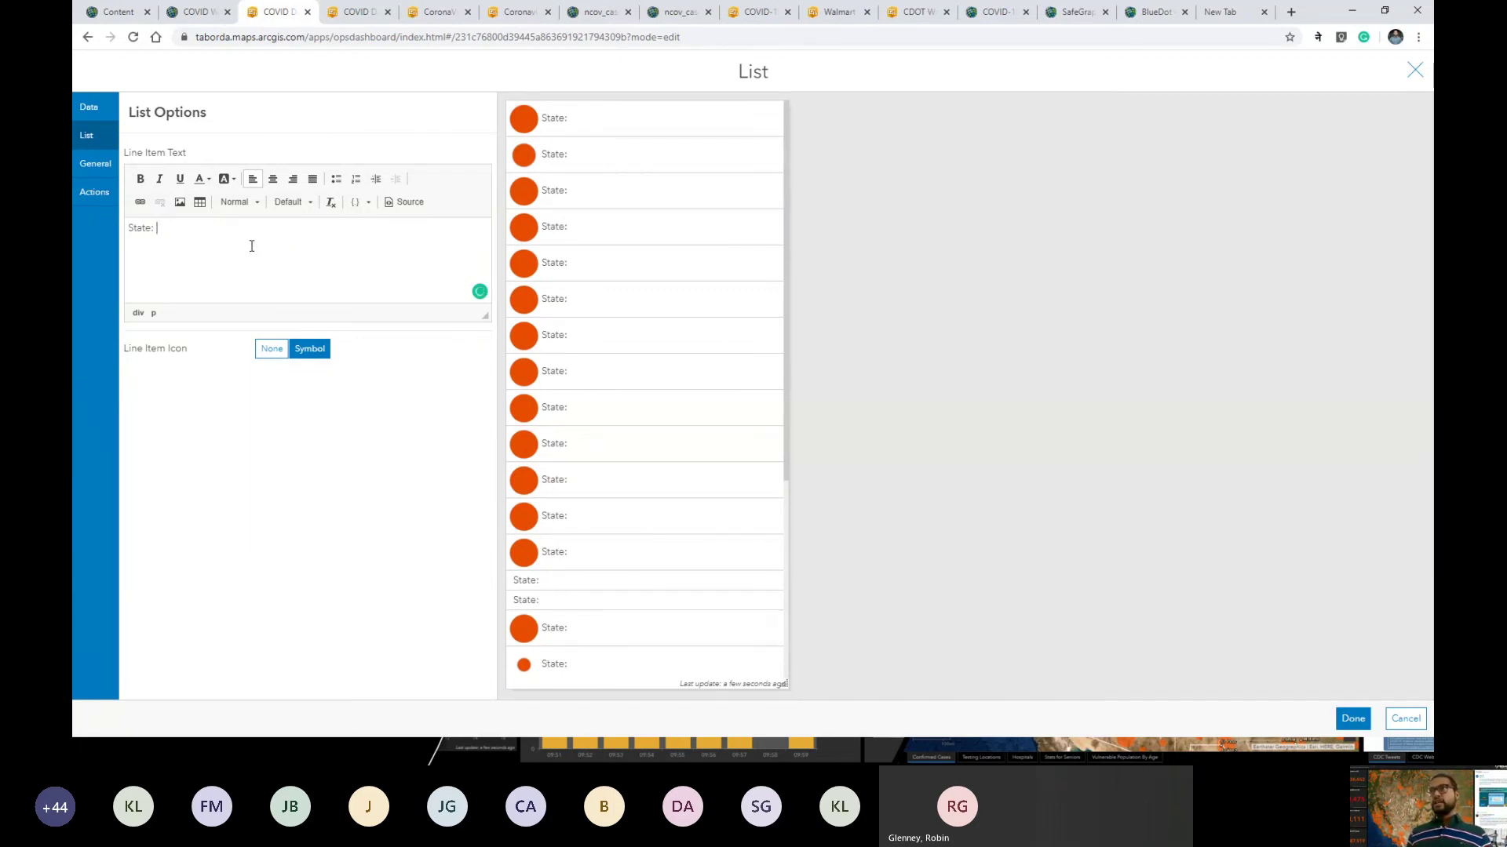
{"action": "left_click", "coordinate": [369, 203]}
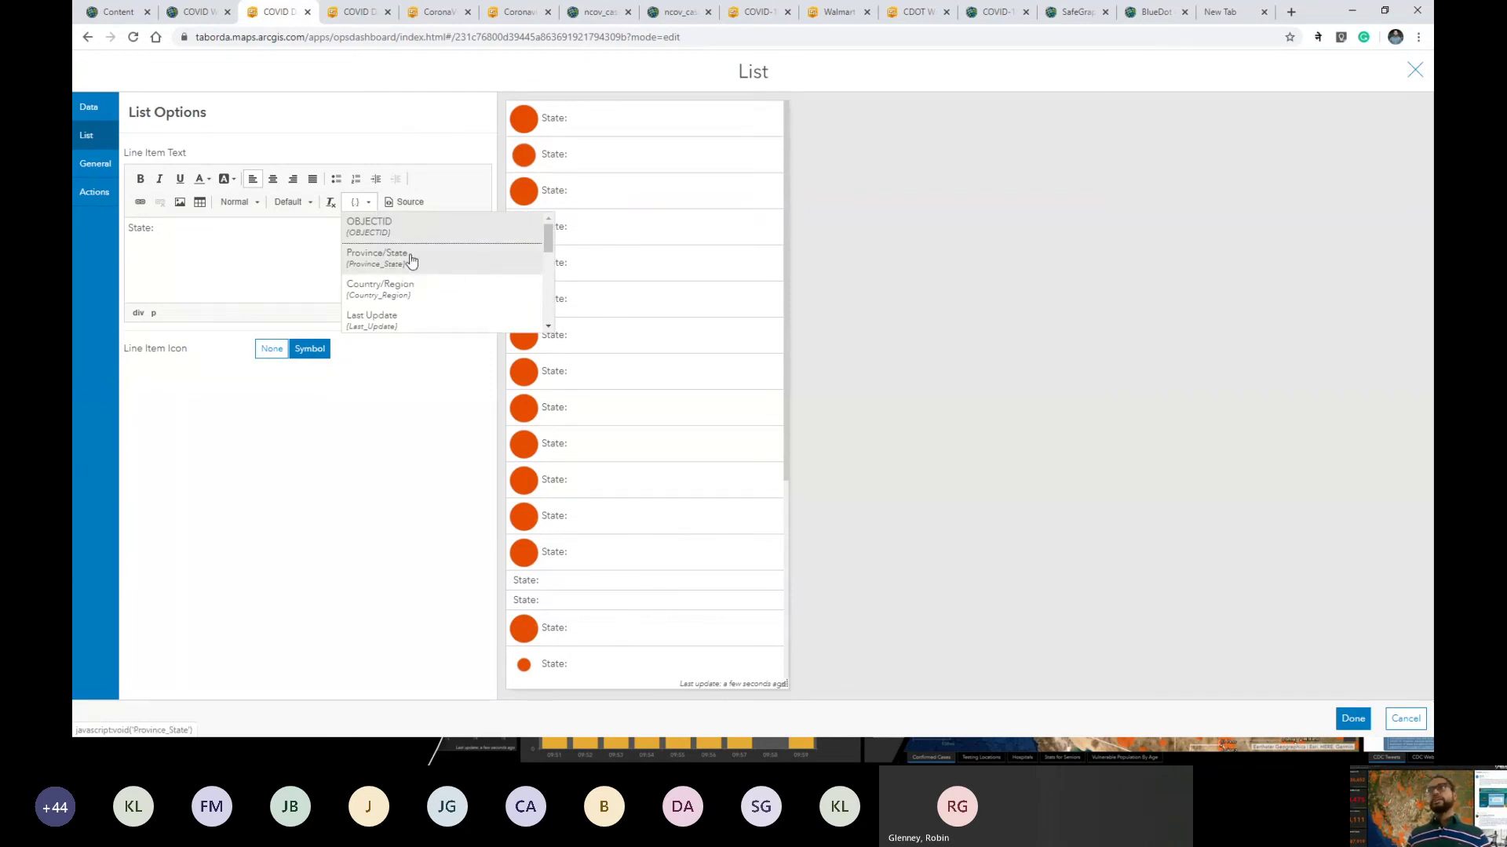
{"action": "scroll", "coordinate": [420, 279], "scroll_direction": "down", "scroll_amount": 3}
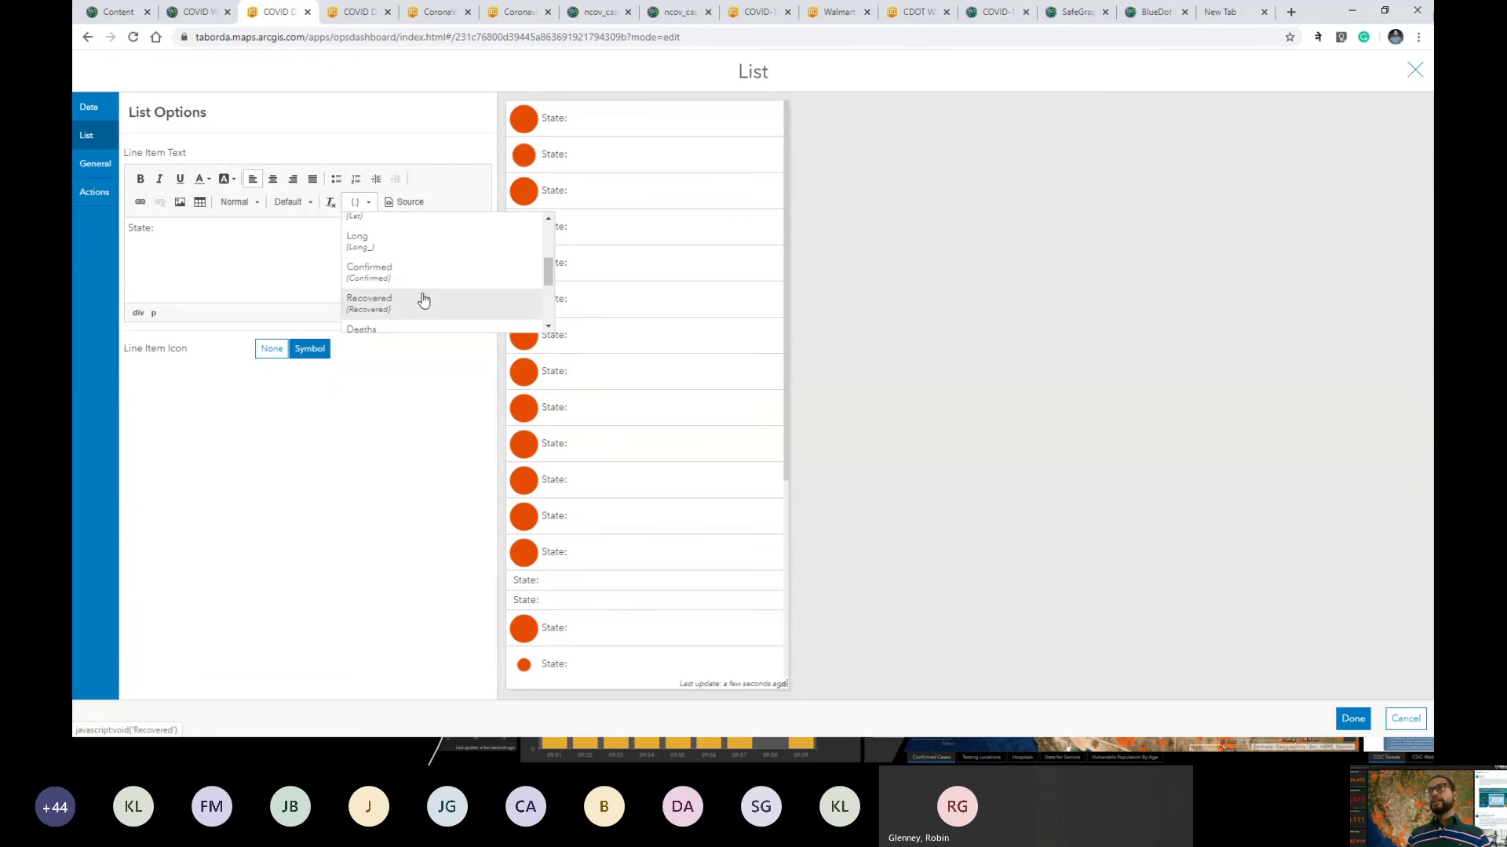
{"action": "scroll", "coordinate": [420, 291], "scroll_direction": "up", "scroll_amount": 3}
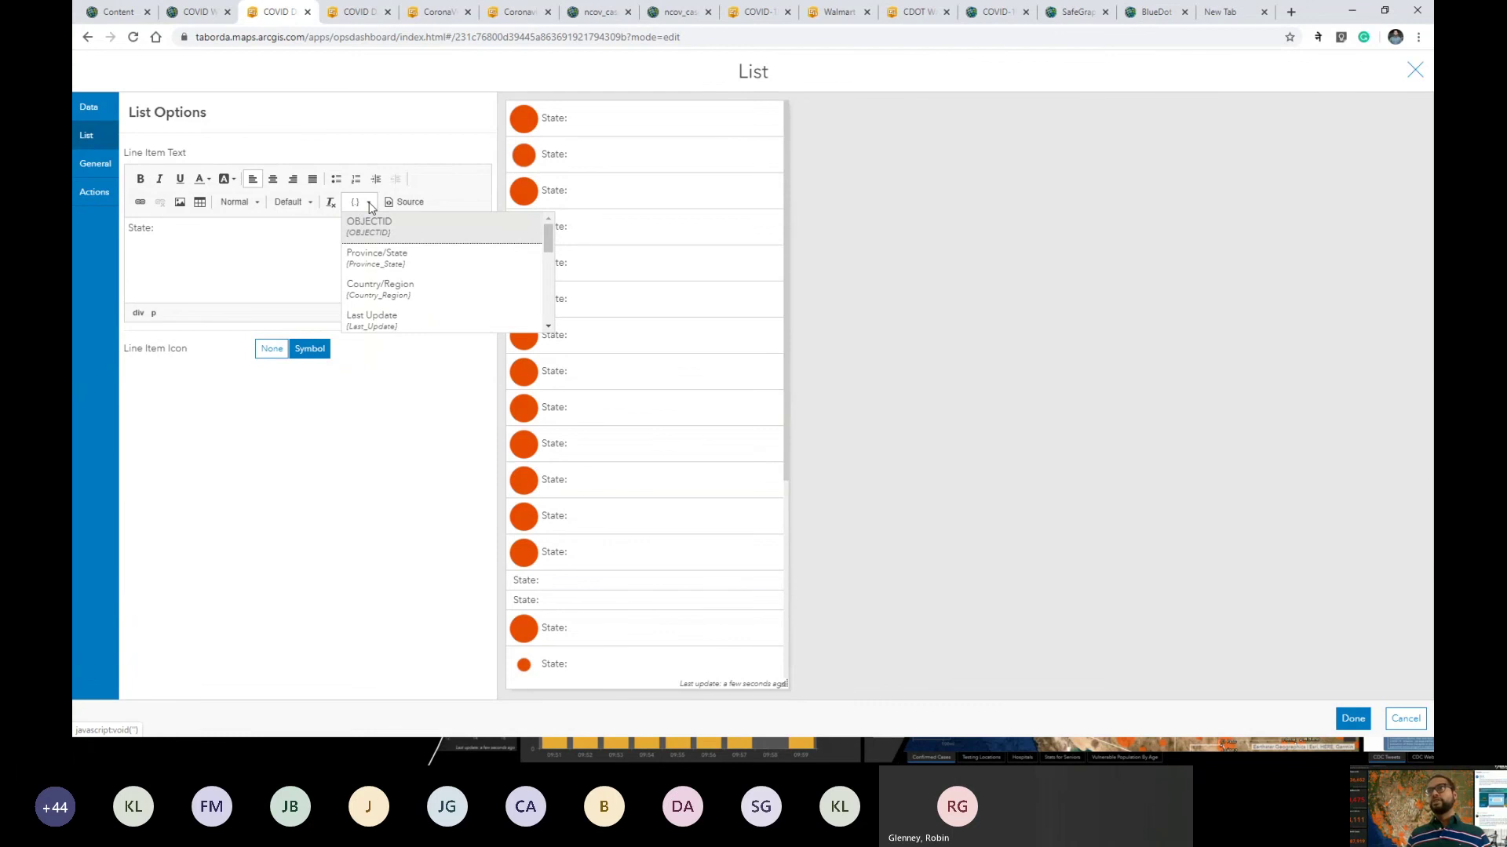
{"action": "left_click", "coordinate": [386, 265]}
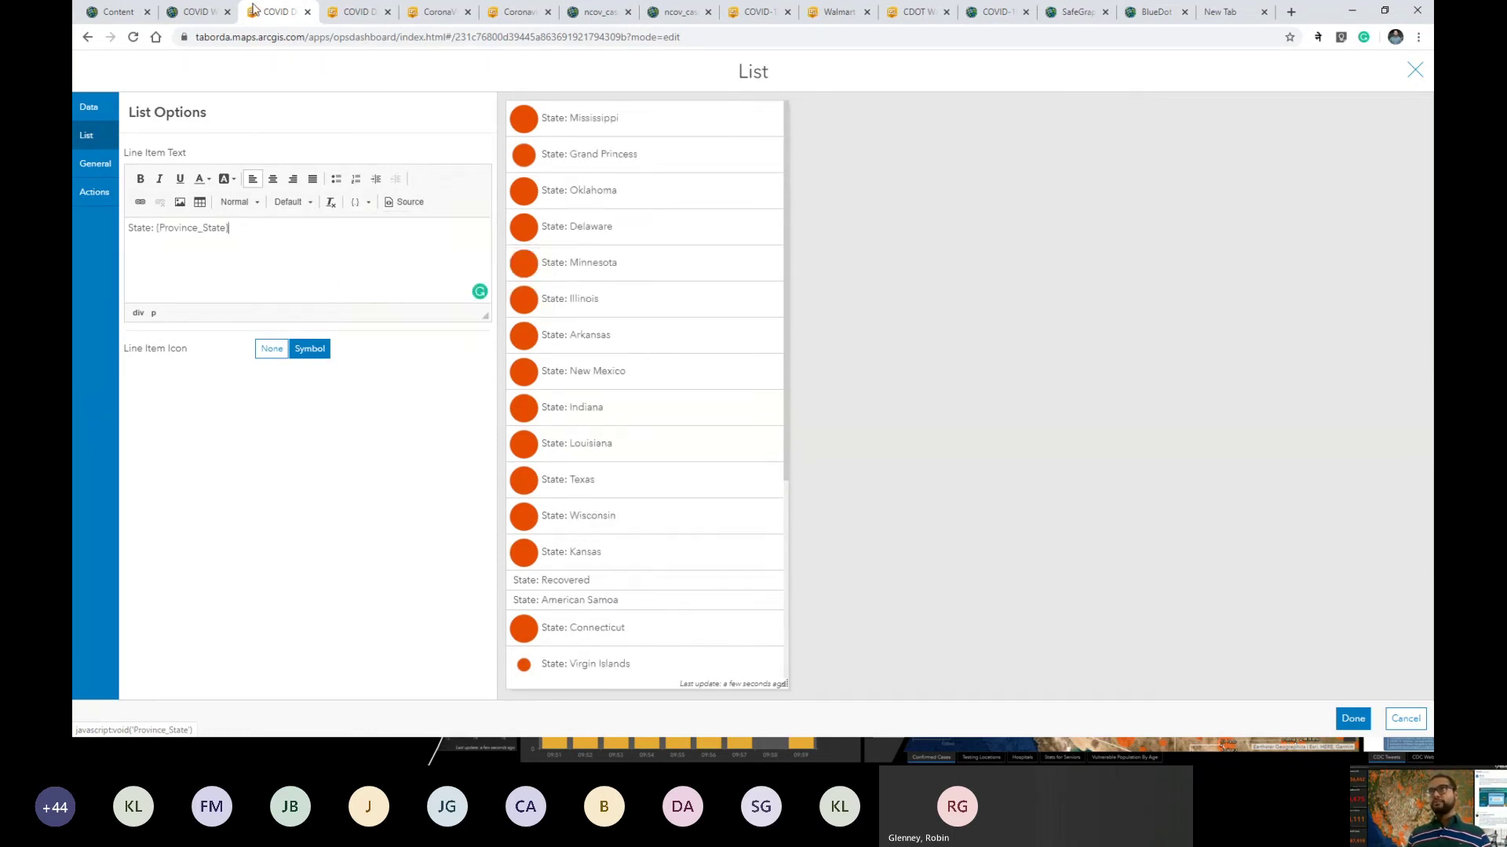
{"action": "left_click", "coordinate": [197, 11]}
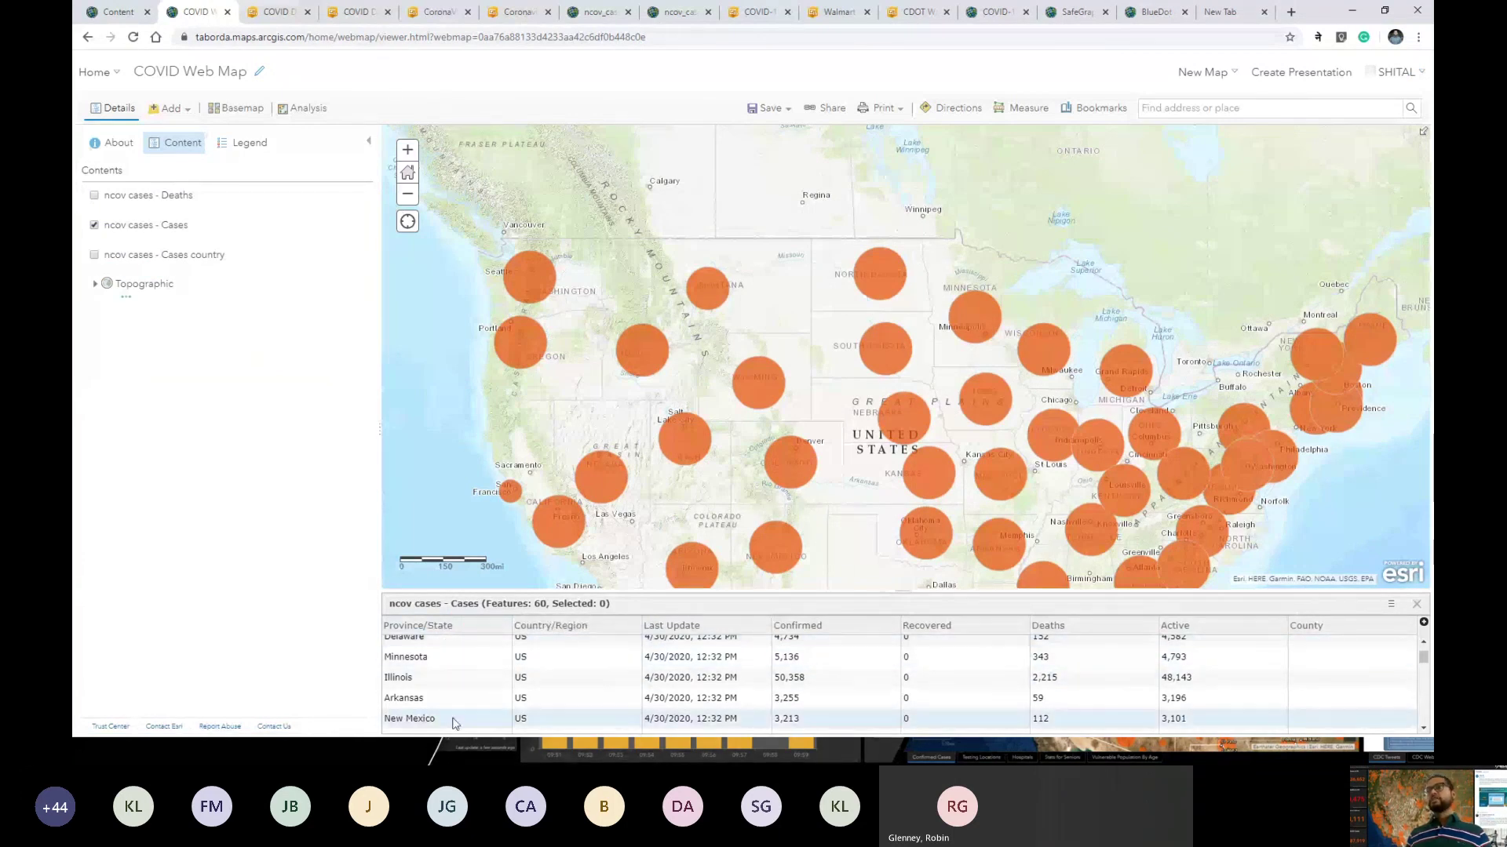
{"action": "left_click", "coordinate": [427, 627]}
{"action": "left_click", "coordinate": [292, 11]}
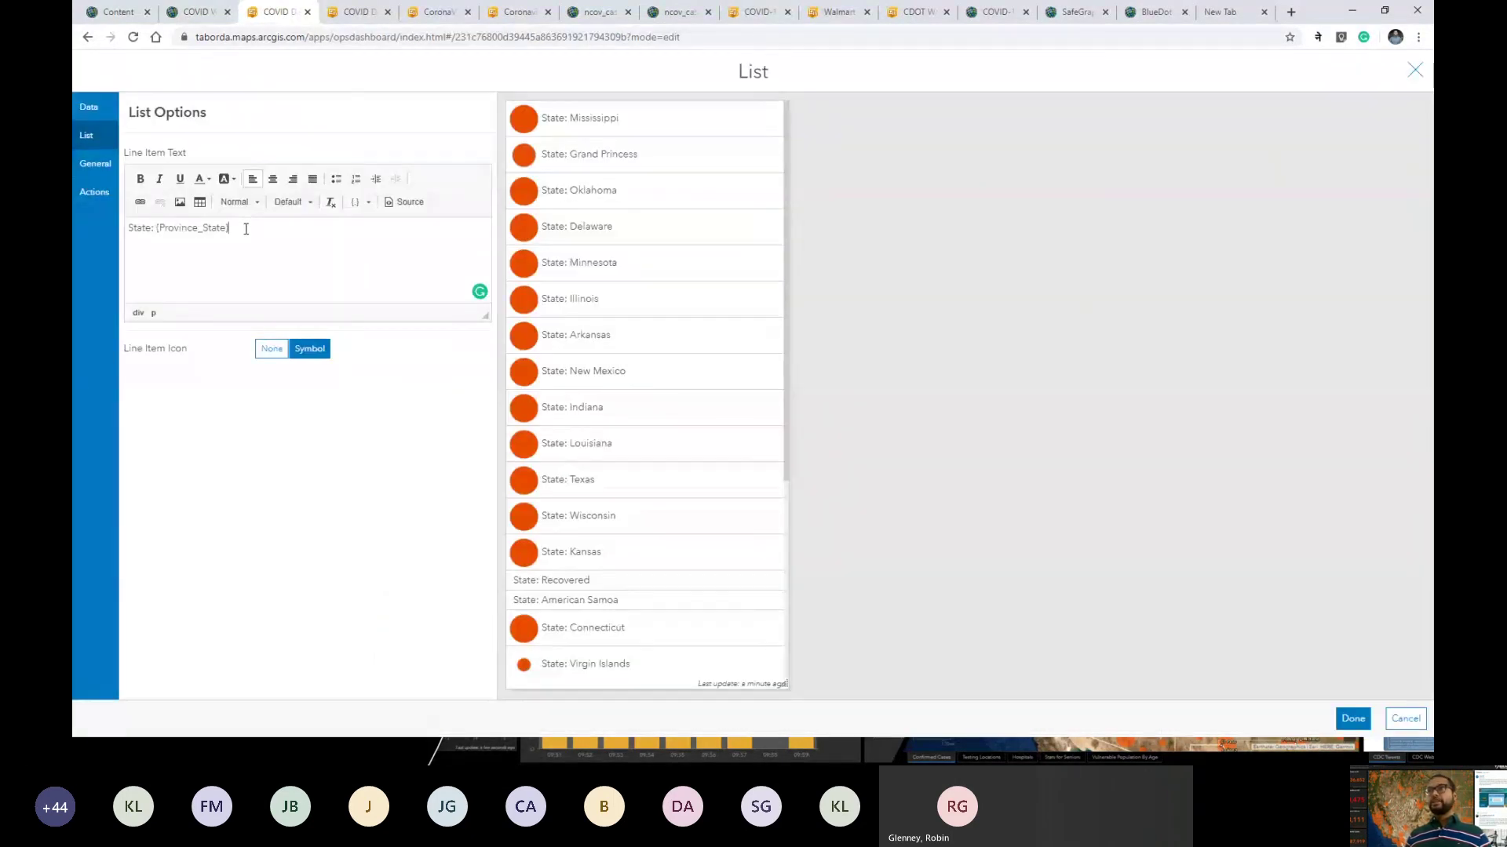
Step: Add a second line to the line item text reading "Cases: {Confirmed}"
{"action": "key", "text": "Return"}
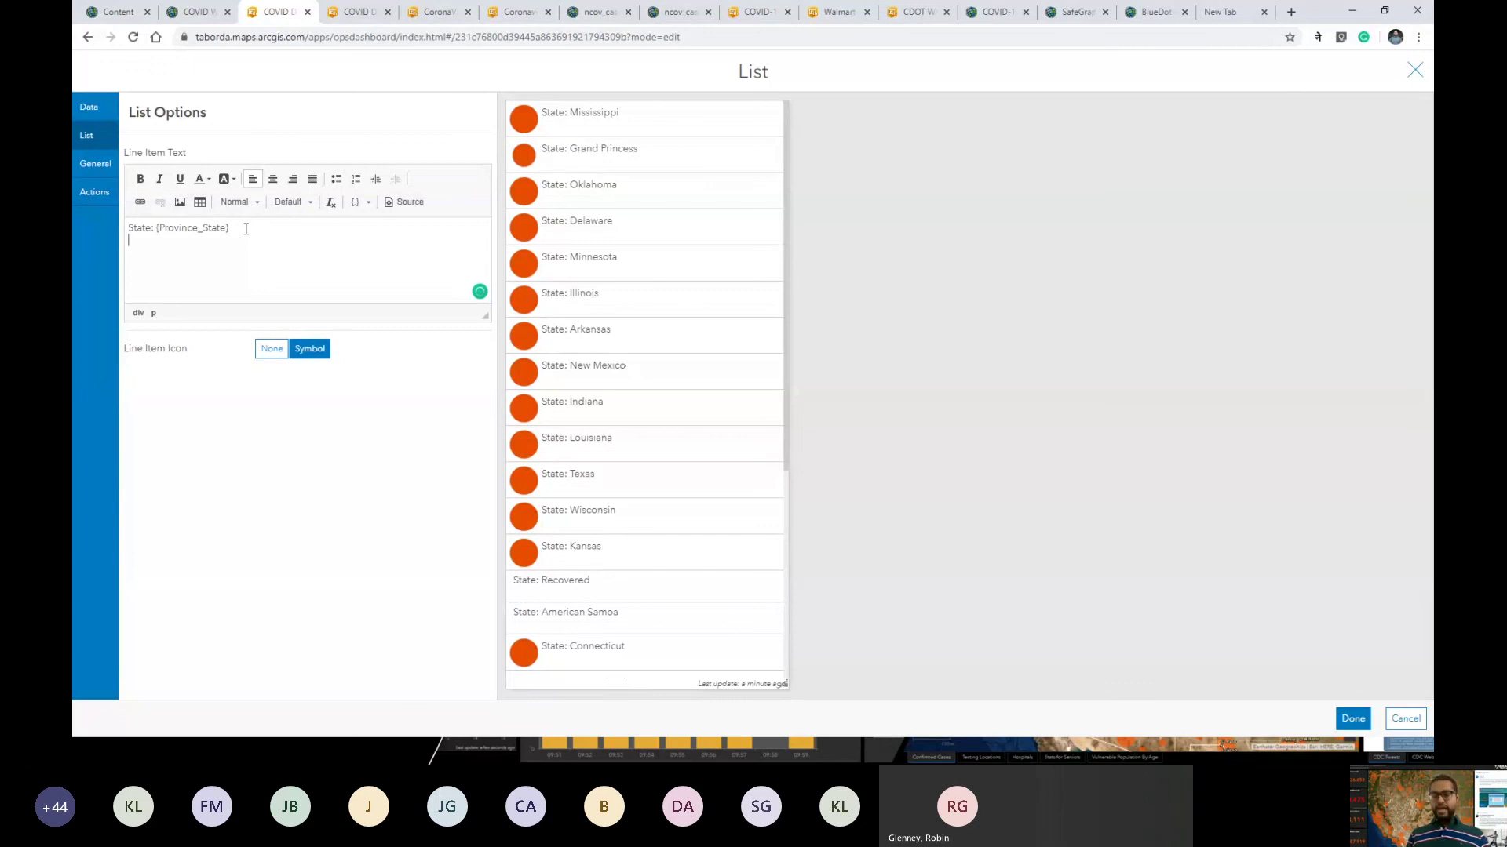
{"action": "type", "text": "Cases:"}
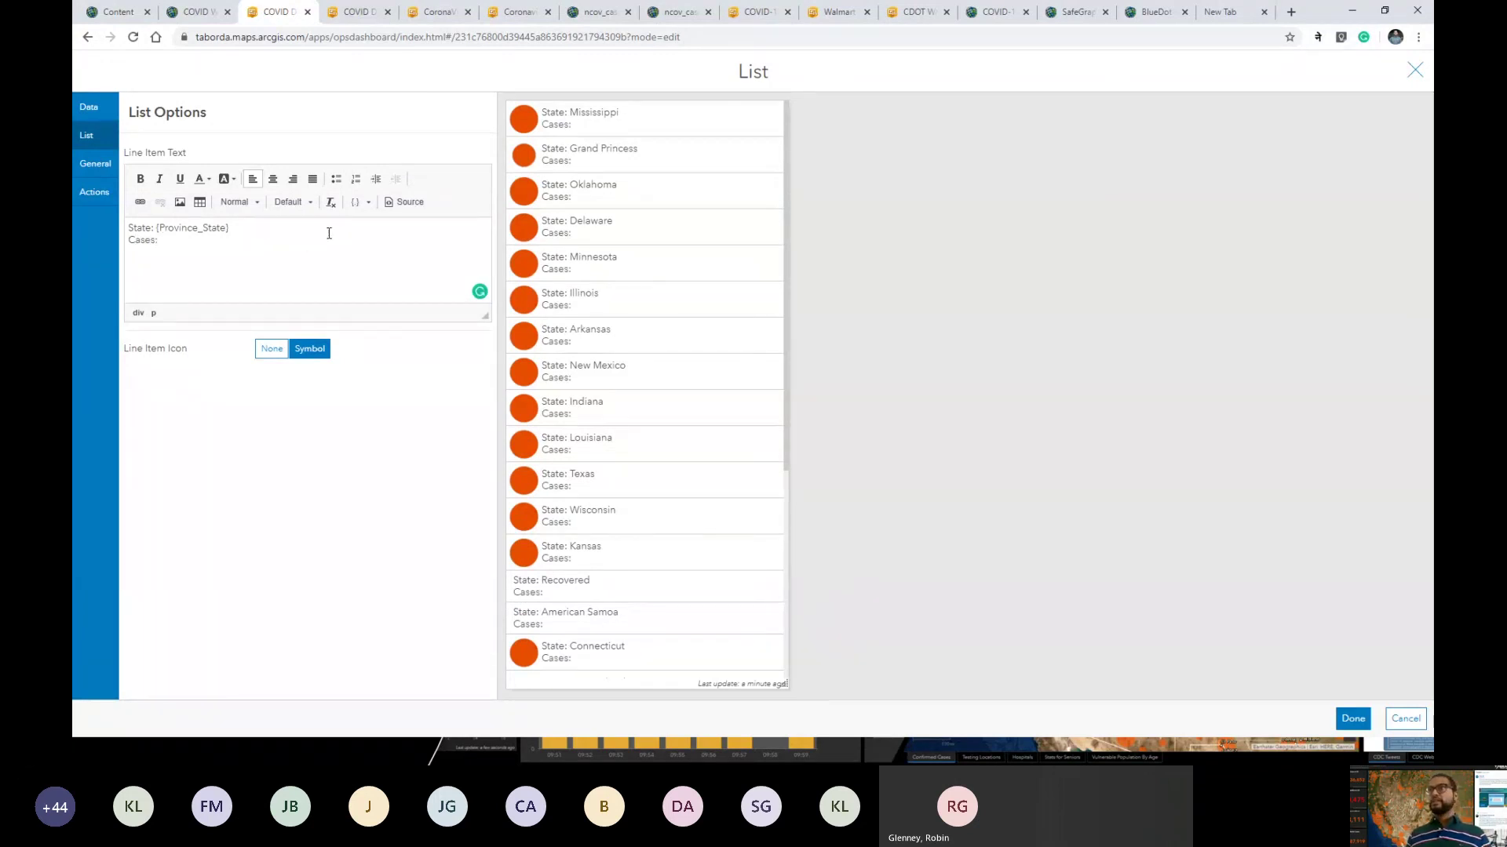
{"action": "left_click", "coordinate": [366, 204]}
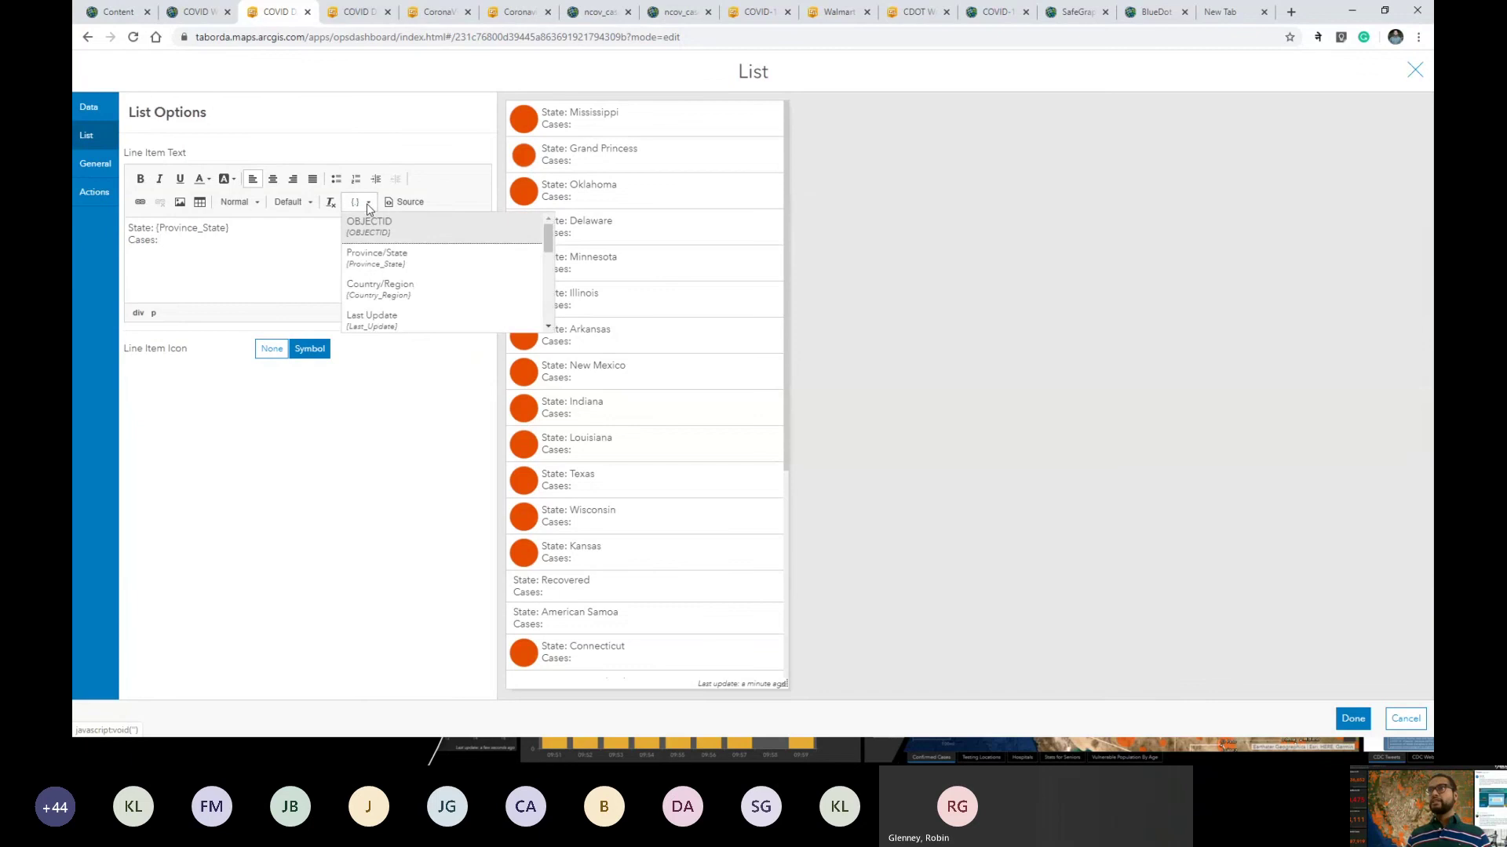
{"action": "scroll", "coordinate": [395, 267], "scroll_direction": "down", "scroll_amount": 1}
{"action": "scroll", "coordinate": [394, 266], "scroll_direction": "down", "scroll_amount": 4}
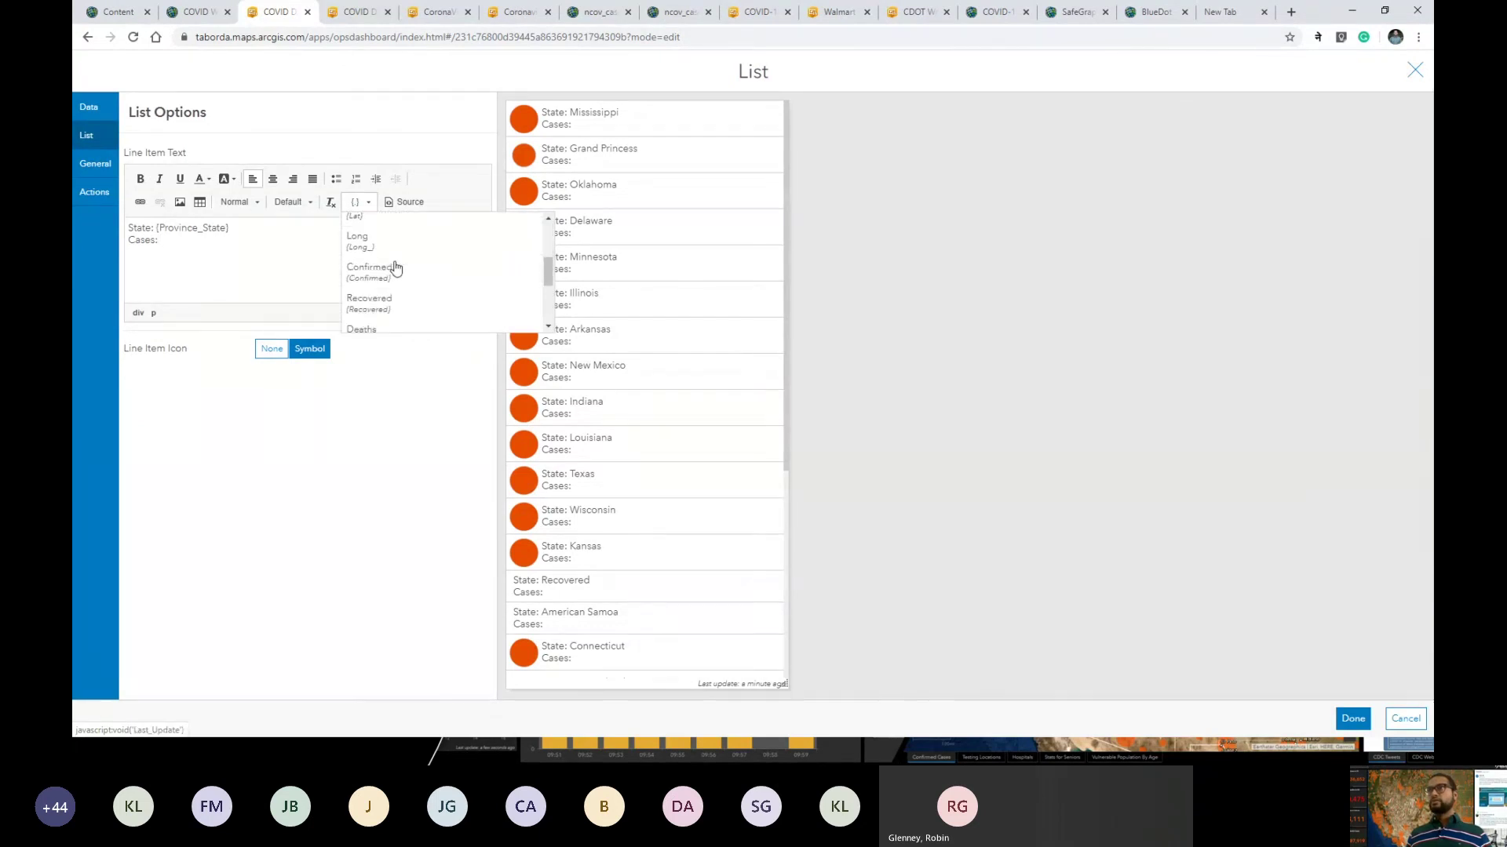
{"action": "scroll", "coordinate": [391, 281], "scroll_direction": "up", "scroll_amount": 3}
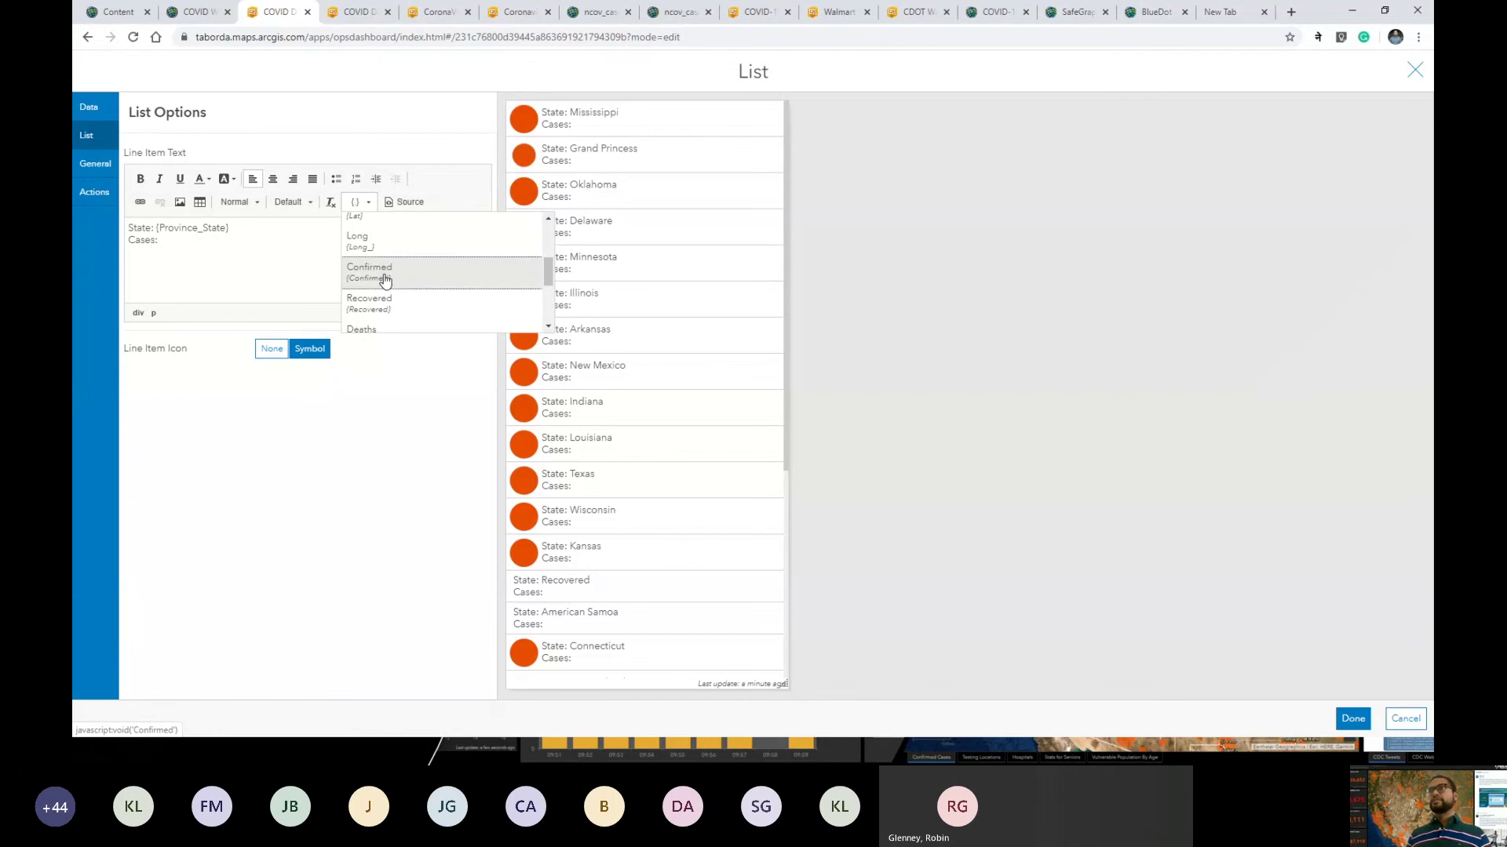
{"action": "left_click", "coordinate": [385, 279]}
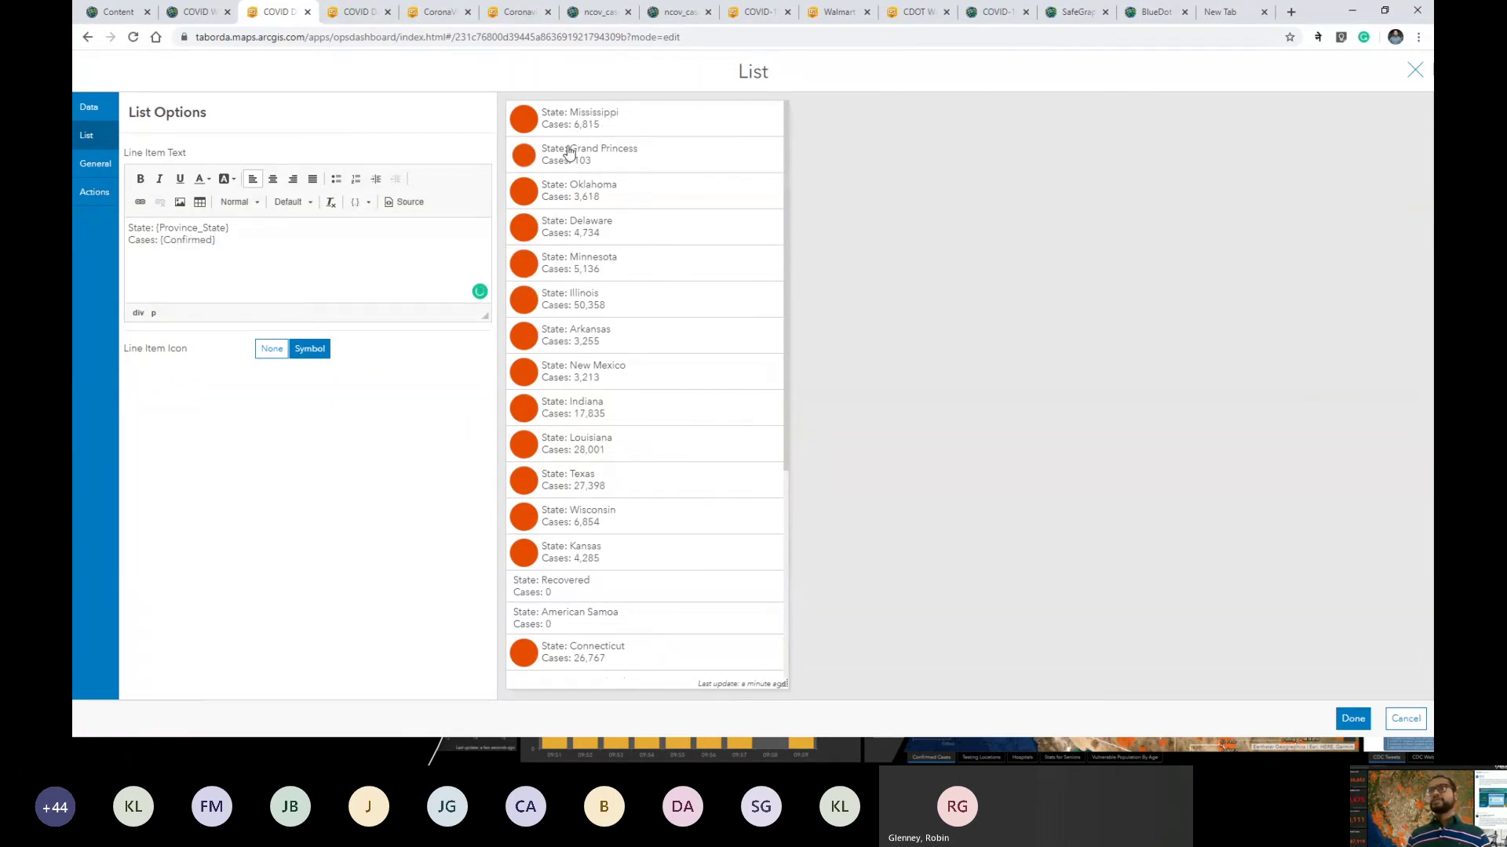
Step: Make the "Cases:" and "State:" labels bold in the line item text
{"action": "left_click_drag", "start_coordinate": [158, 243], "coordinate": [126, 250]}
{"action": "left_click", "coordinate": [141, 179]}
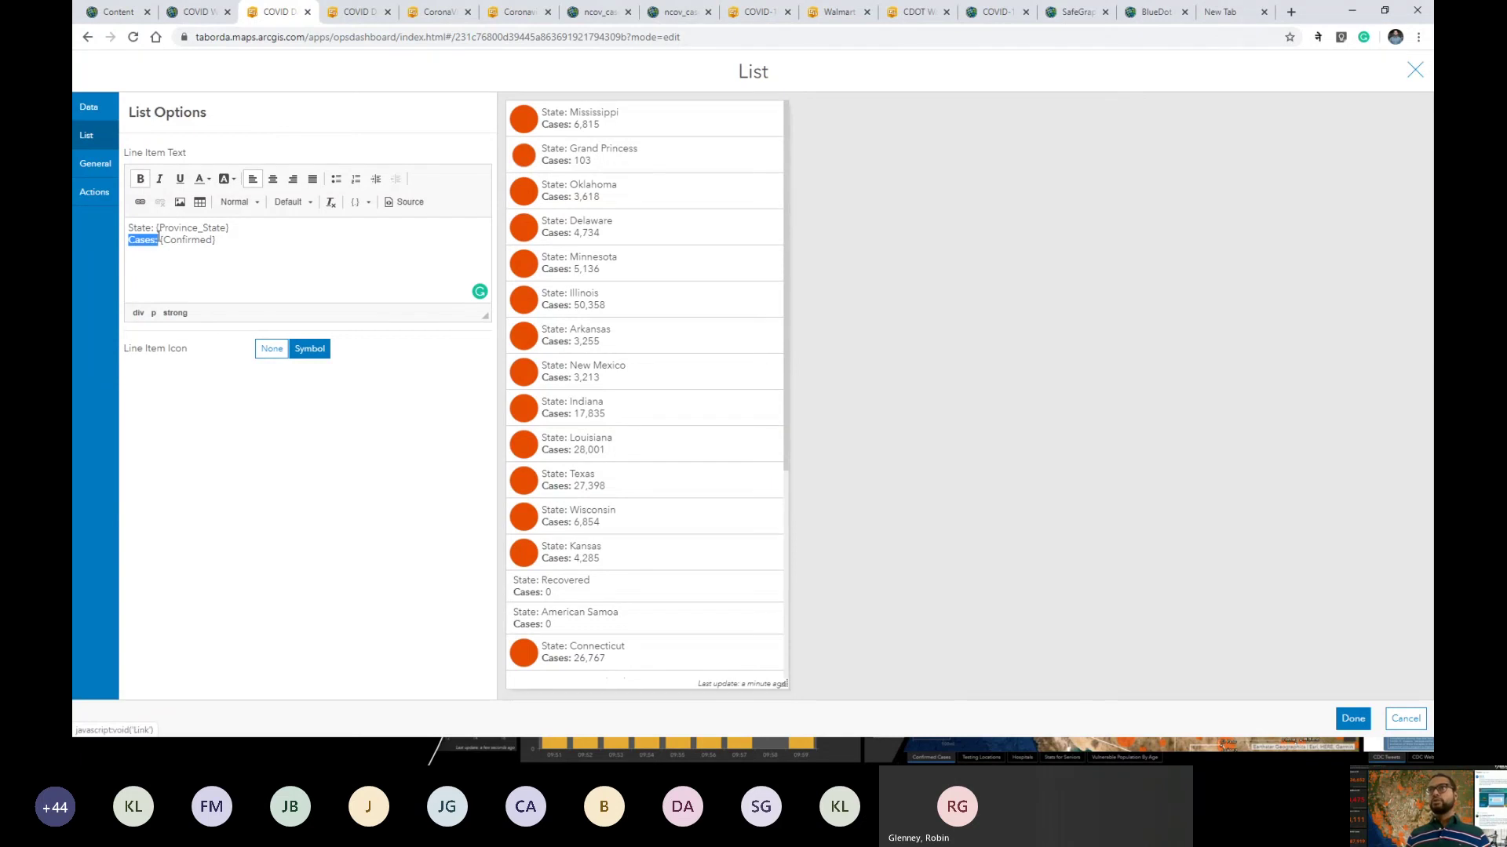
{"action": "left_click", "coordinate": [154, 227]}
{"action": "left_click", "coordinate": [140, 179]}
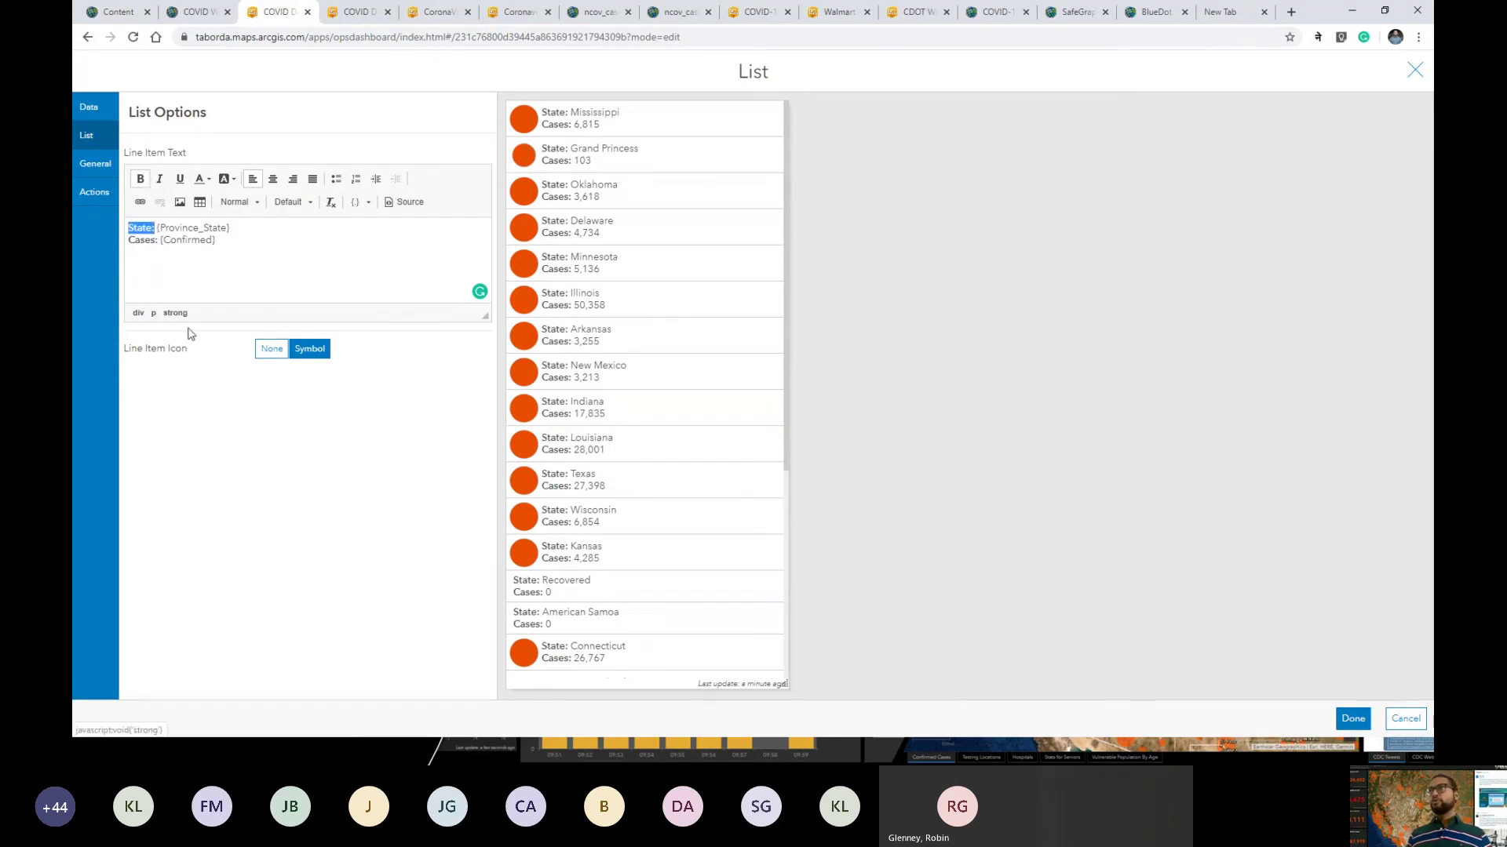
Step: Colour all of the line item text orange and place the finished list on the dashboard
{"action": "left_click", "coordinate": [269, 239]}
{"action": "key", "text": "ctrl+a"}
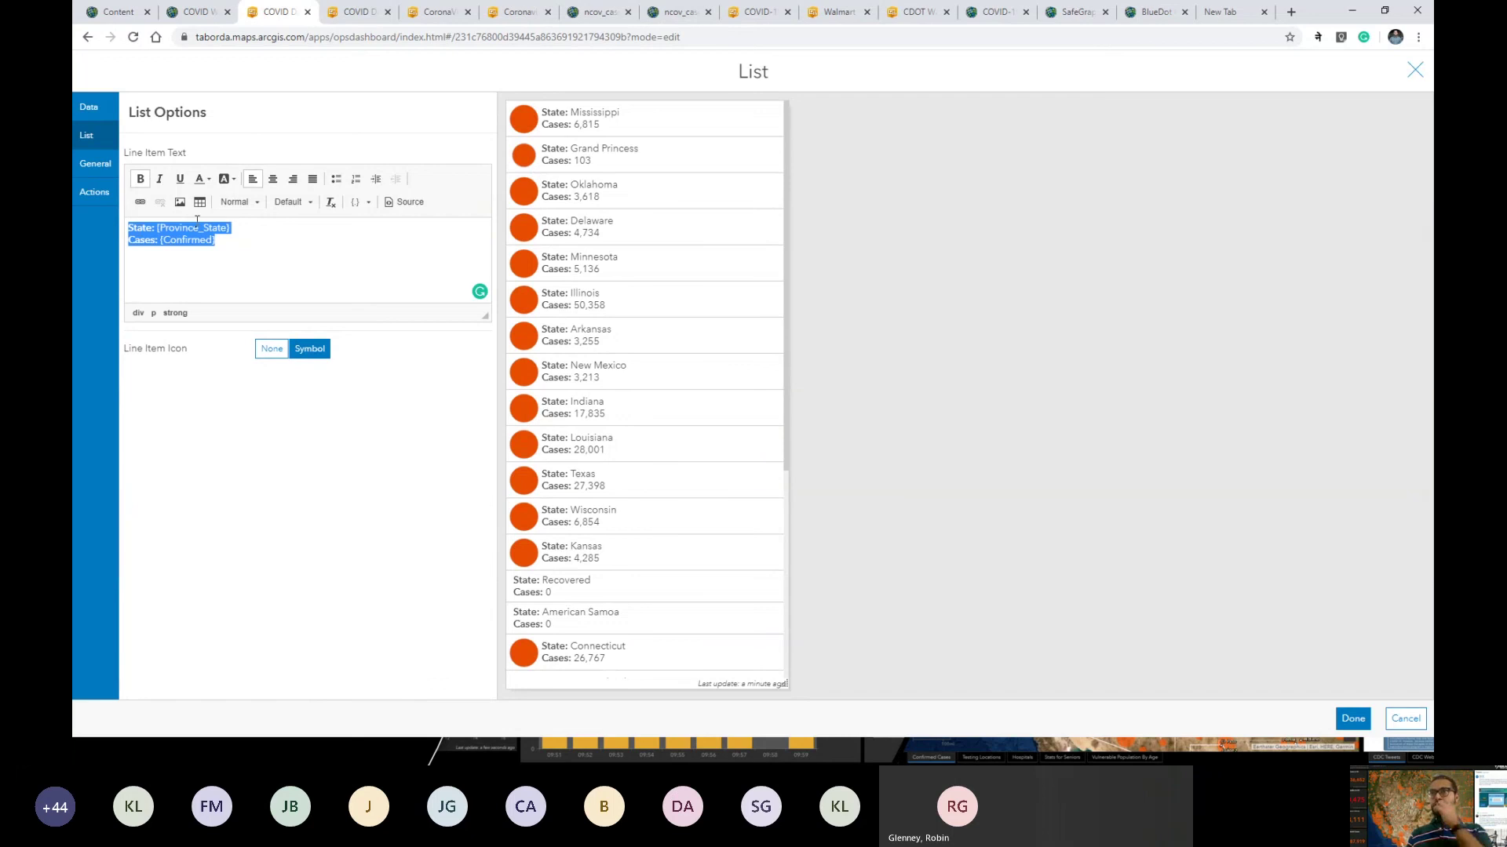
{"action": "left_click", "coordinate": [212, 182]}
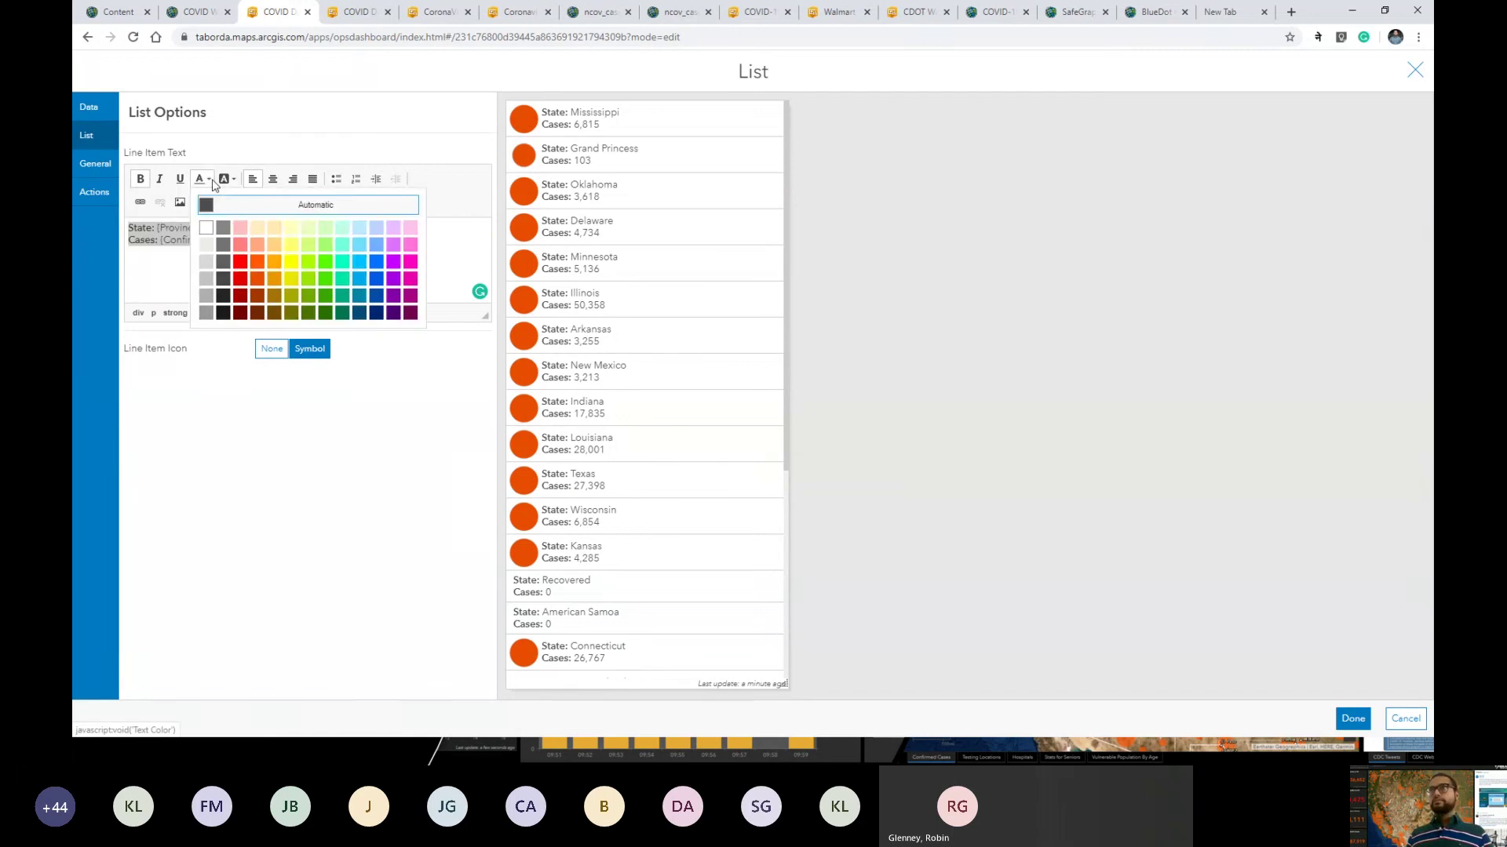
{"action": "left_click", "coordinate": [258, 280]}
{"action": "left_click", "coordinate": [270, 271]}
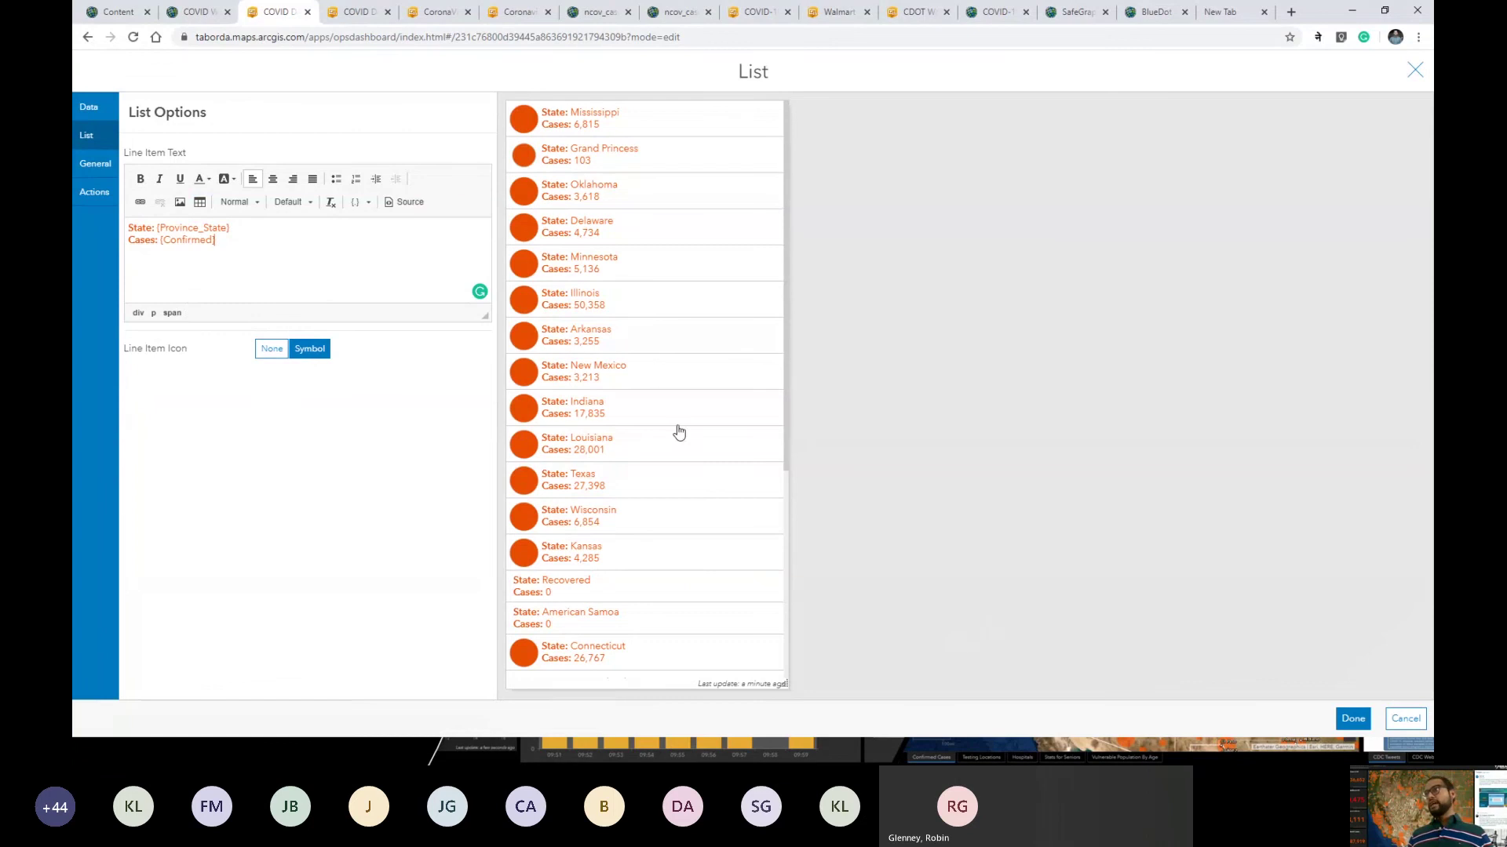
{"action": "scroll", "coordinate": [689, 572], "scroll_direction": "down", "scroll_amount": 4}
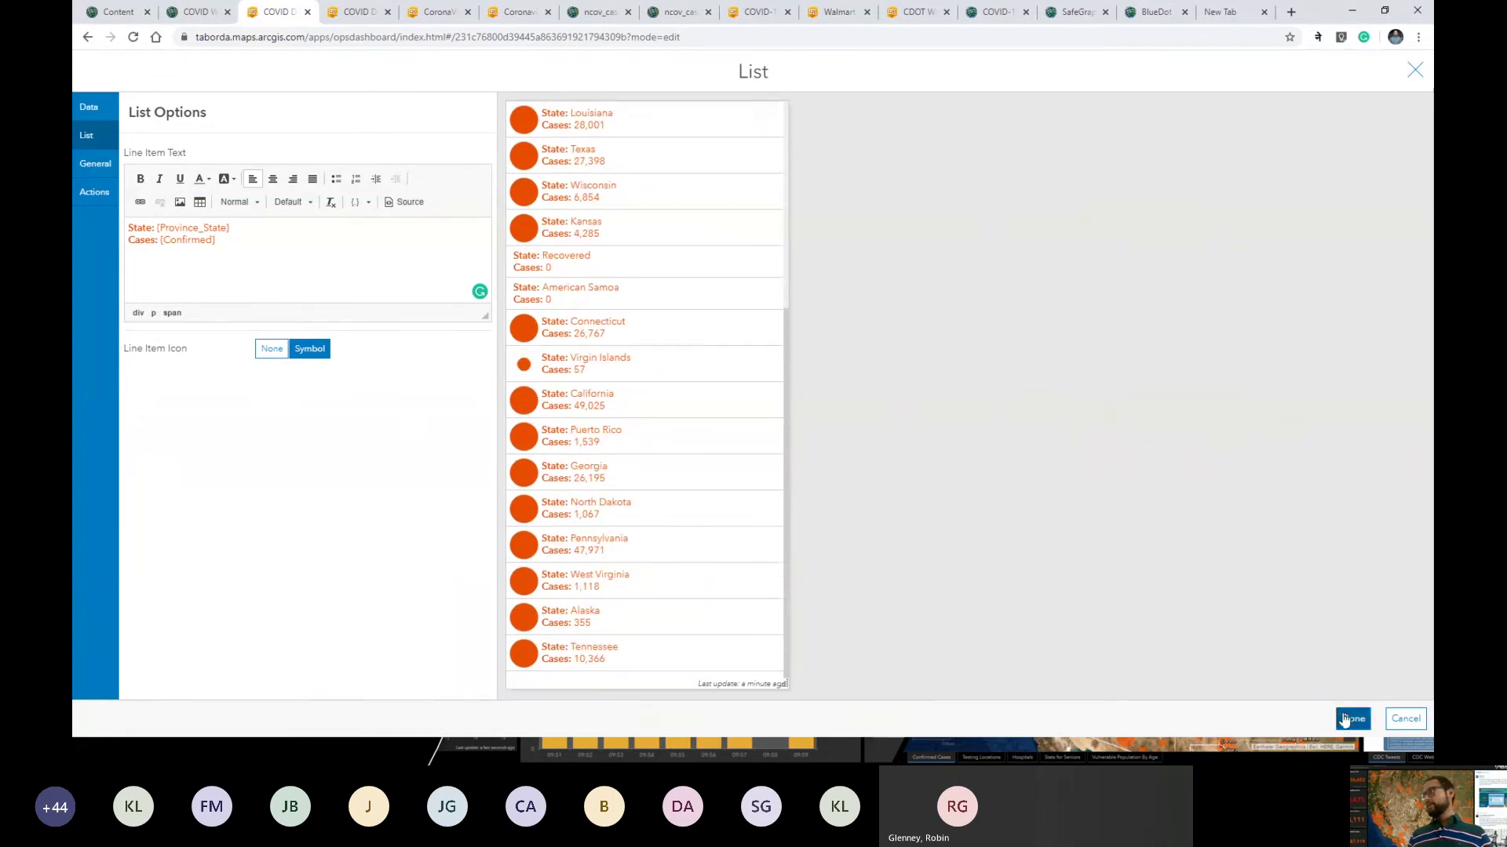
{"action": "left_click", "coordinate": [1347, 719]}
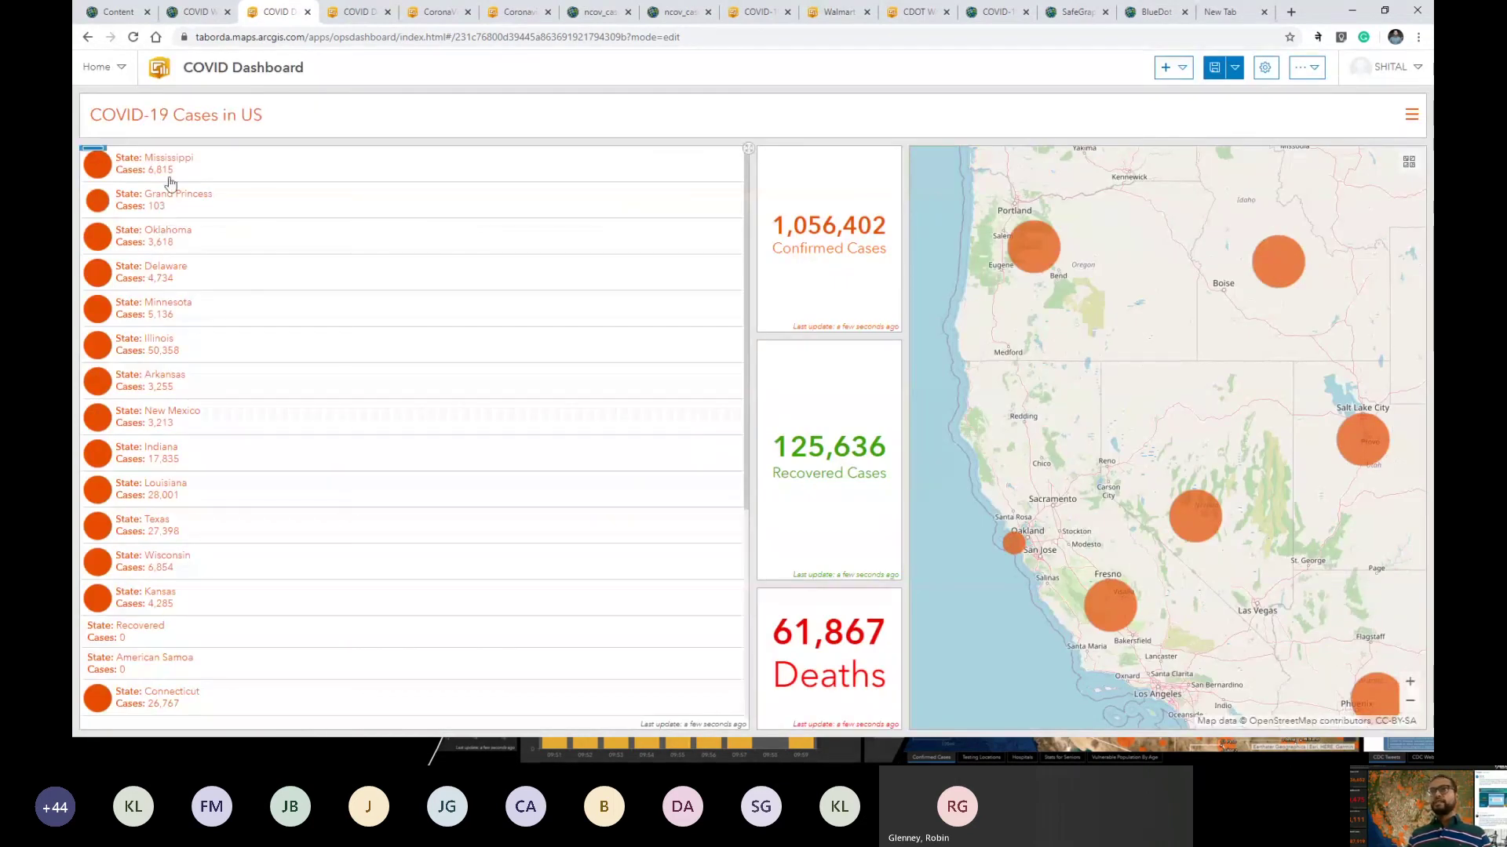
Step: Move the list to the side of the map opposite the indicators and narrow it so the map stays widest
{"action": "mouse_move", "coordinate": [87, 157]}
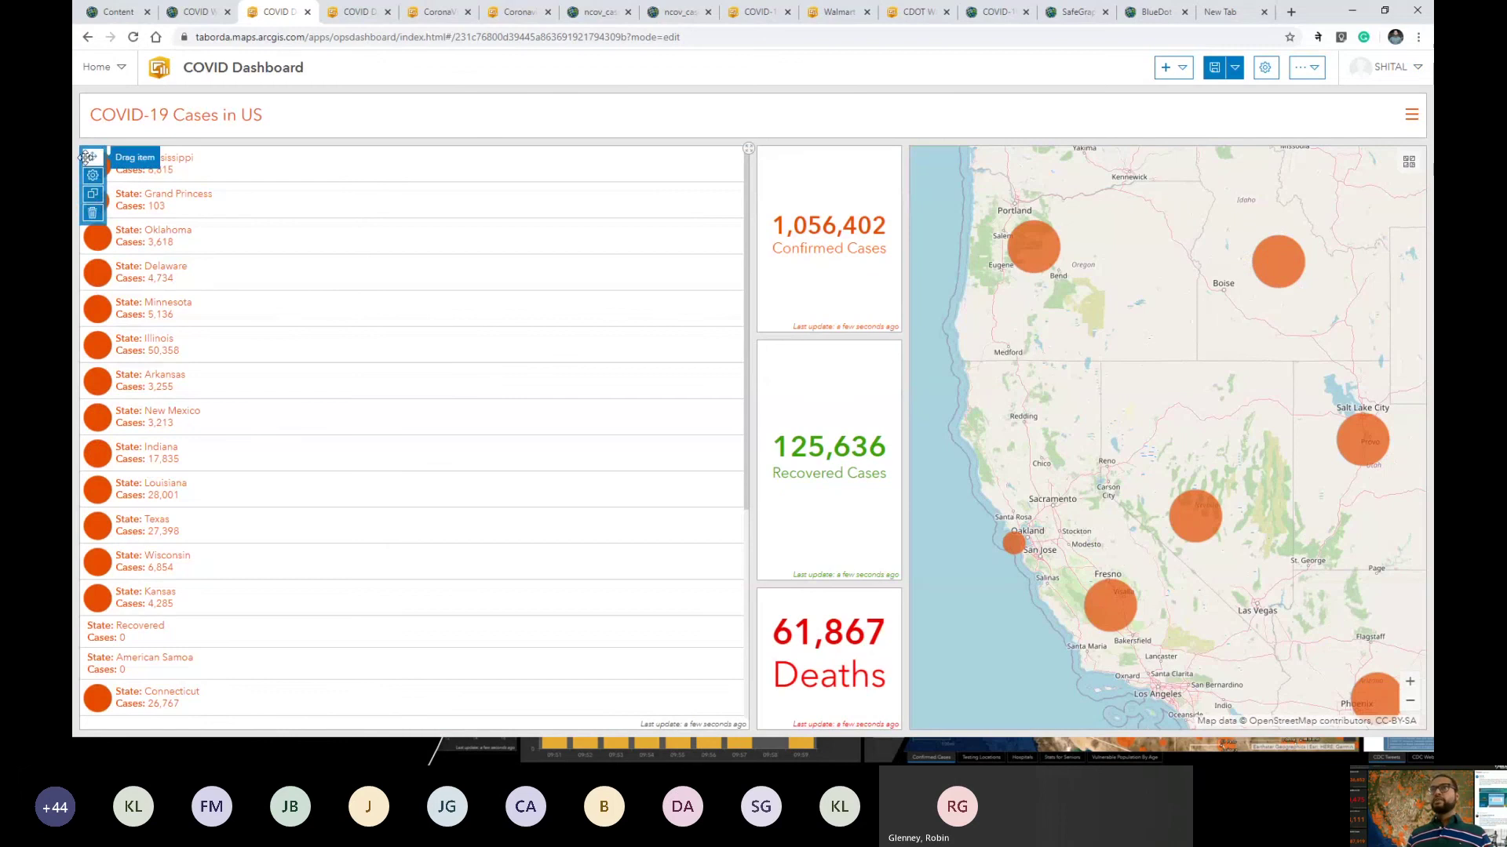
{"action": "left_click_drag", "start_coordinate": [86, 157], "coordinate": [1425, 429]}
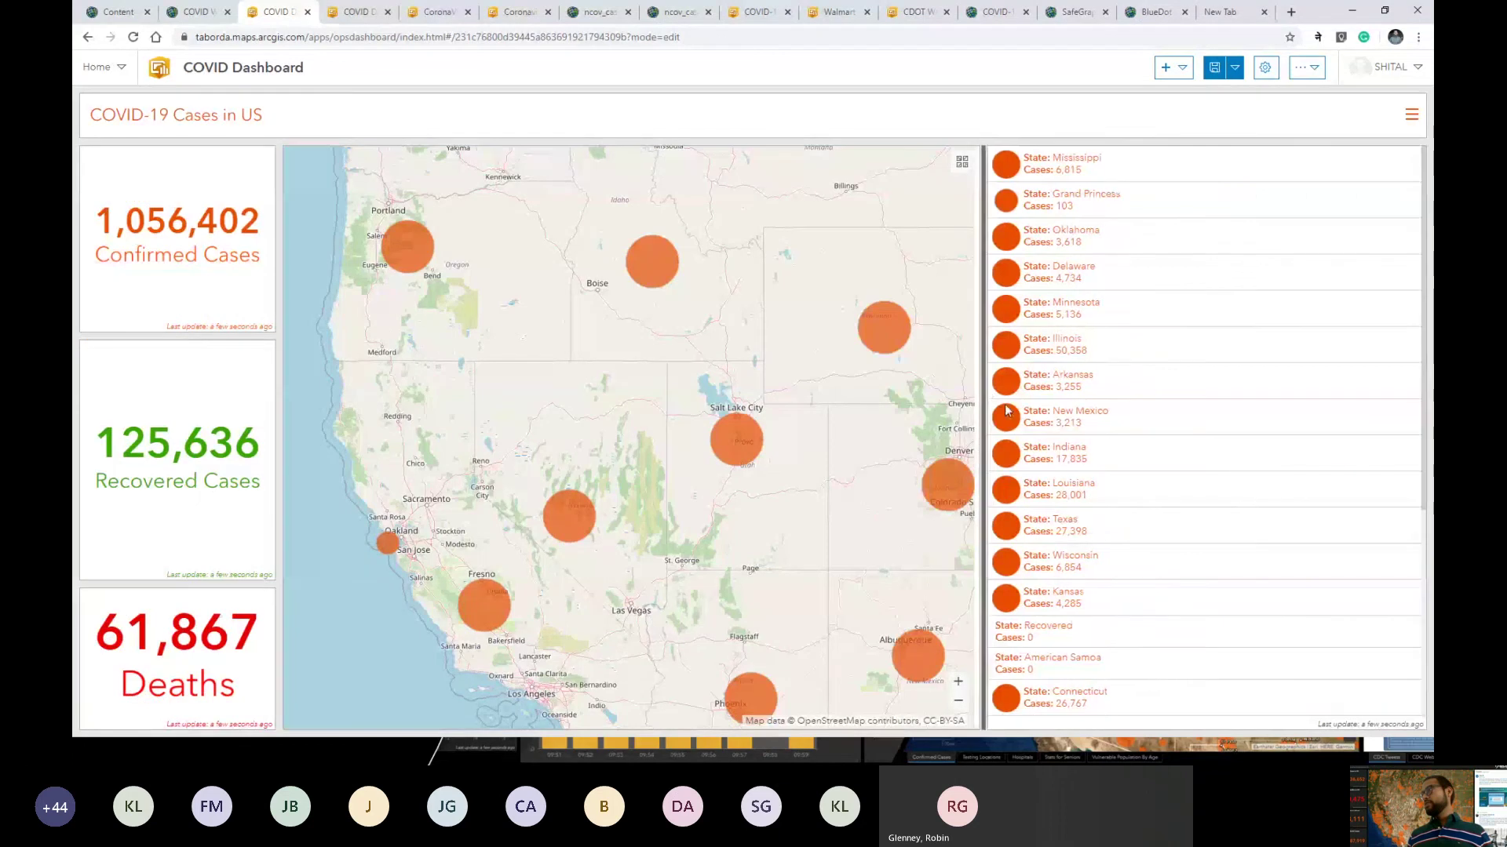
{"action": "left_click_drag", "start_coordinate": [1262, 386], "coordinate": [1196, 393]}
{"action": "left_click_drag", "start_coordinate": [748, 449], "coordinate": [639, 421]}
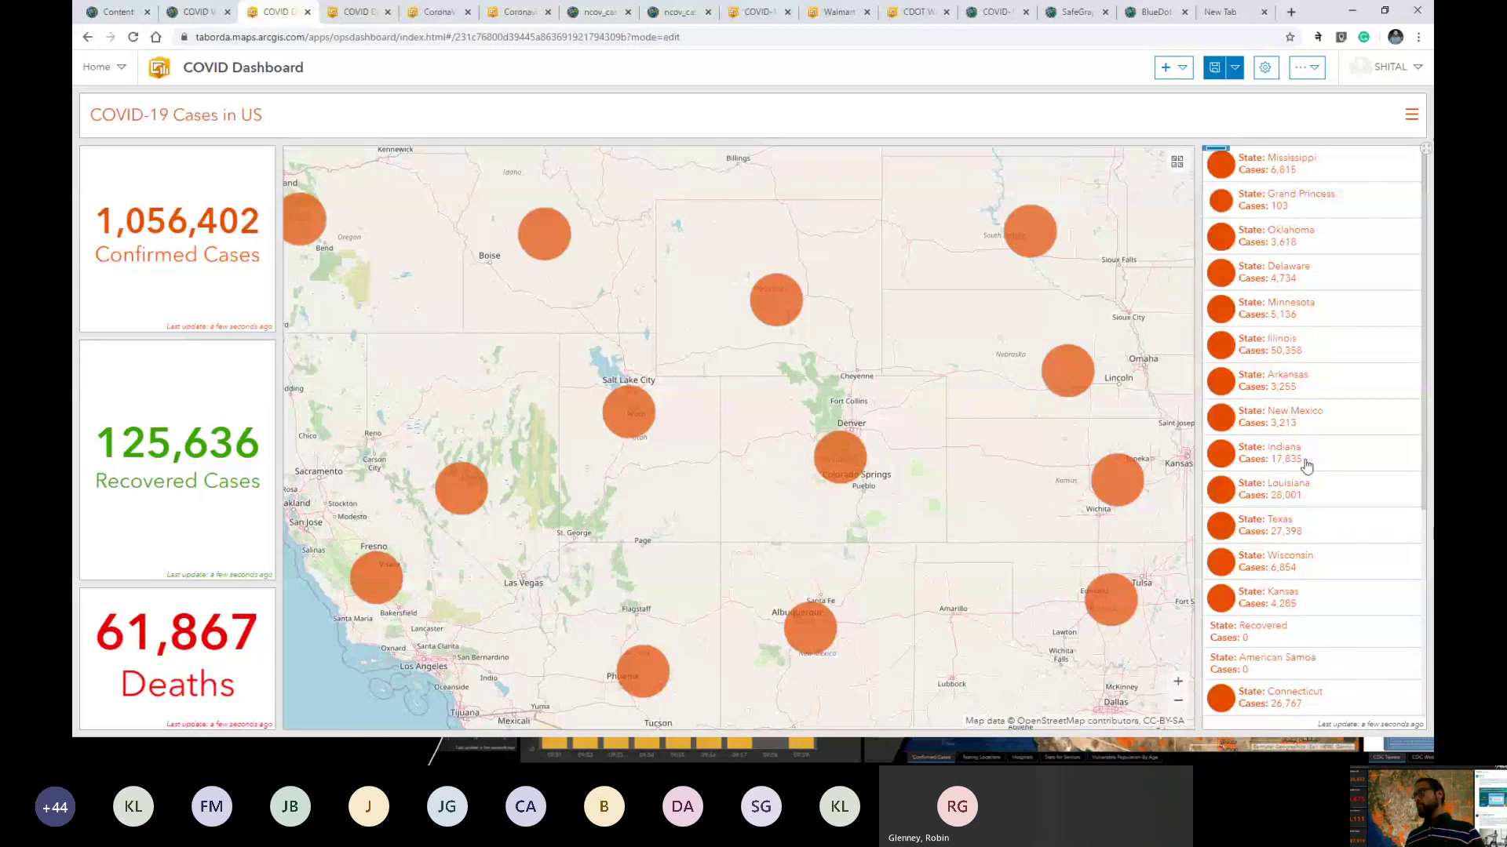
Step: Check whether selecting New Mexico in the list affects the map, and view the New Mexico point's pop-up
{"action": "left_click", "coordinate": [1287, 355]}
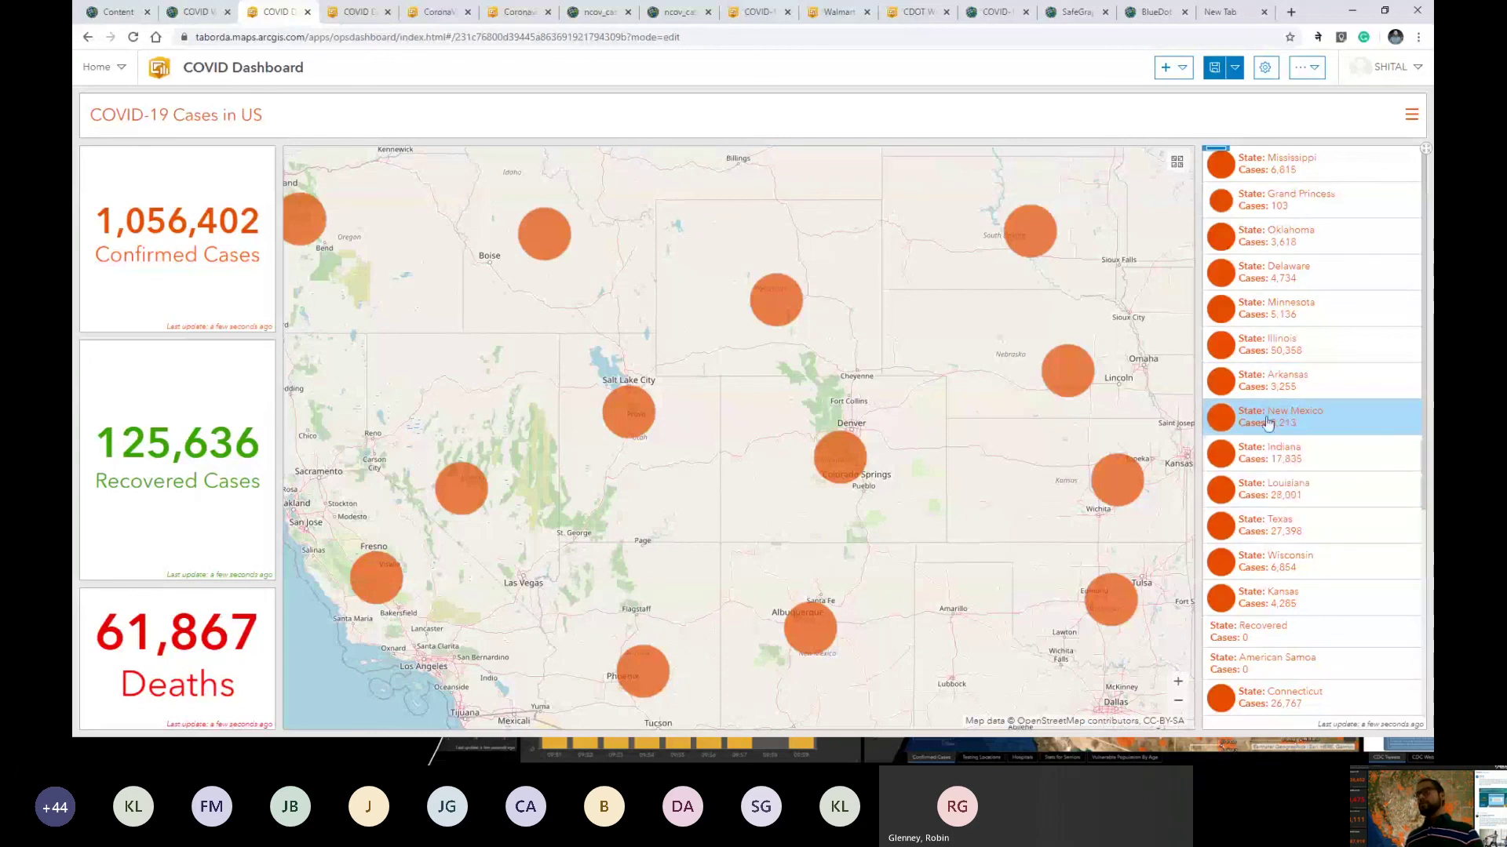
{"action": "left_click_drag", "start_coordinate": [918, 426], "coordinate": [864, 414]}
{"action": "scroll", "coordinate": [864, 414], "scroll_direction": "down", "scroll_amount": 1}
{"action": "scroll", "coordinate": [864, 414], "scroll_direction": "up", "scroll_amount": 1}
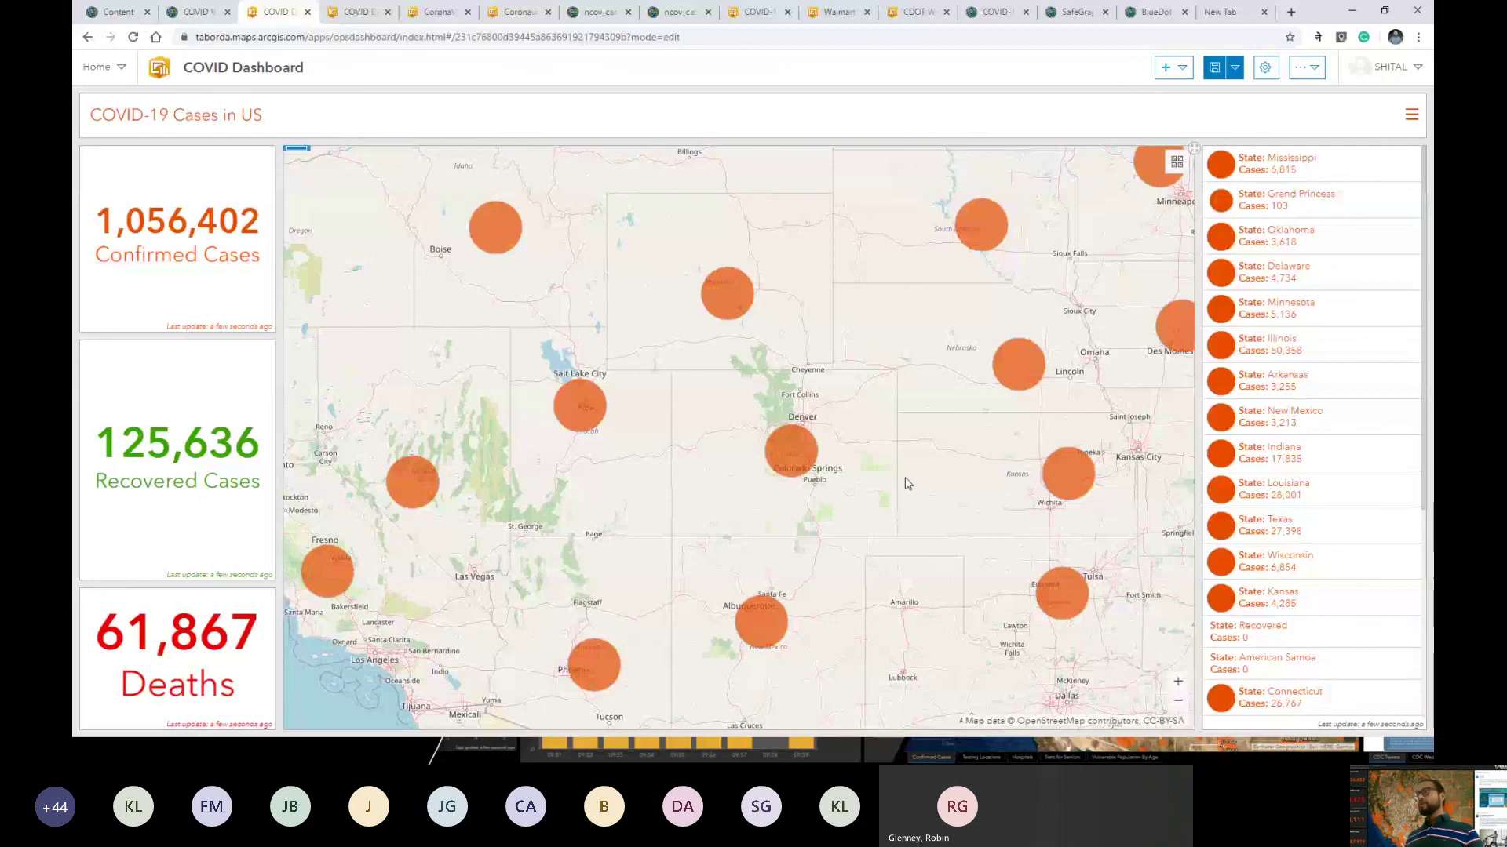
{"action": "left_click_drag", "start_coordinate": [906, 483], "coordinate": [772, 443]}
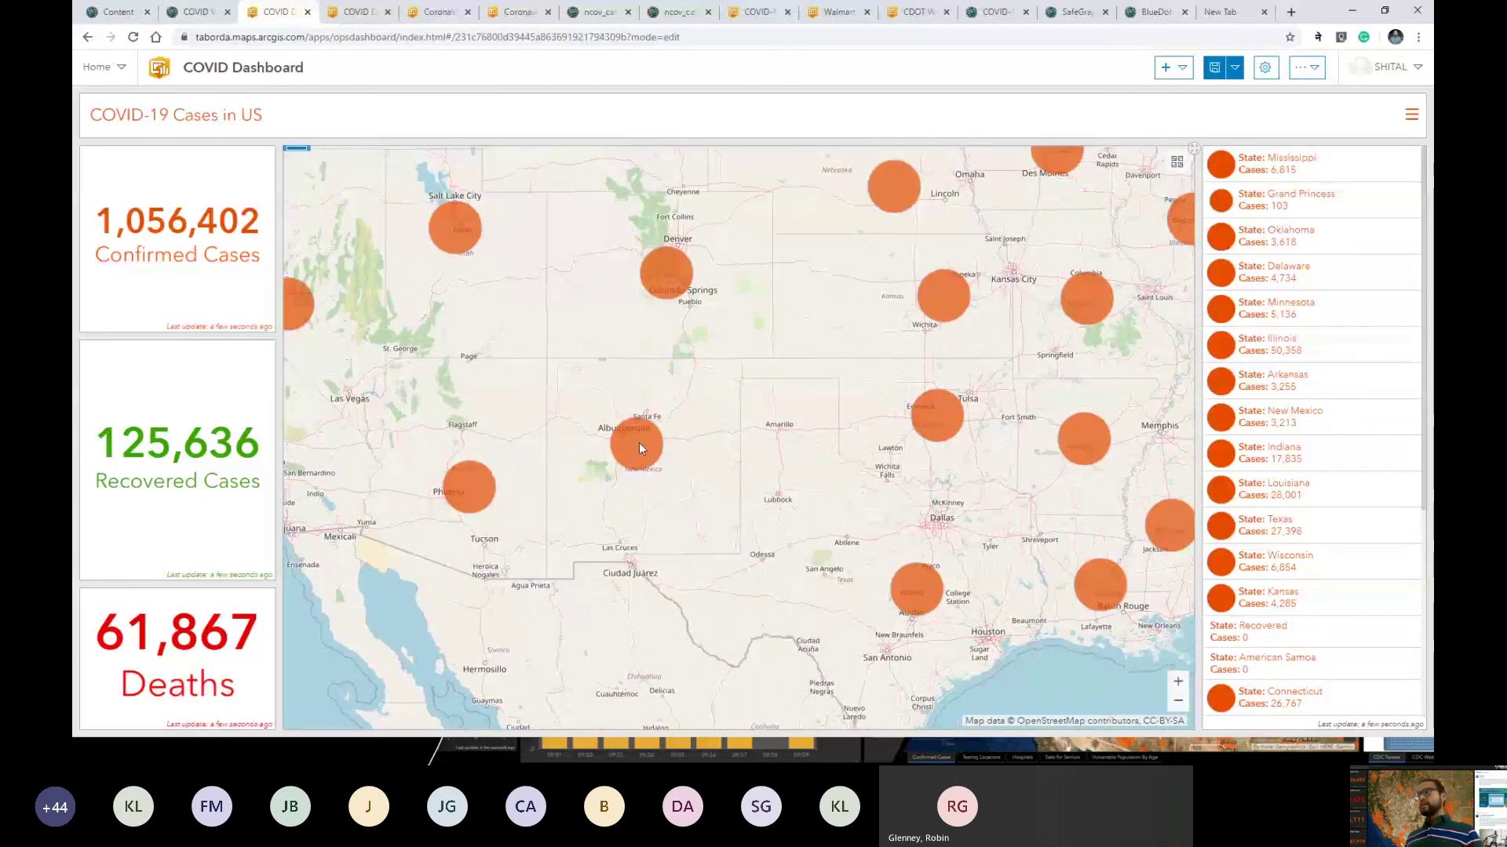
{"action": "left_click", "coordinate": [640, 447]}
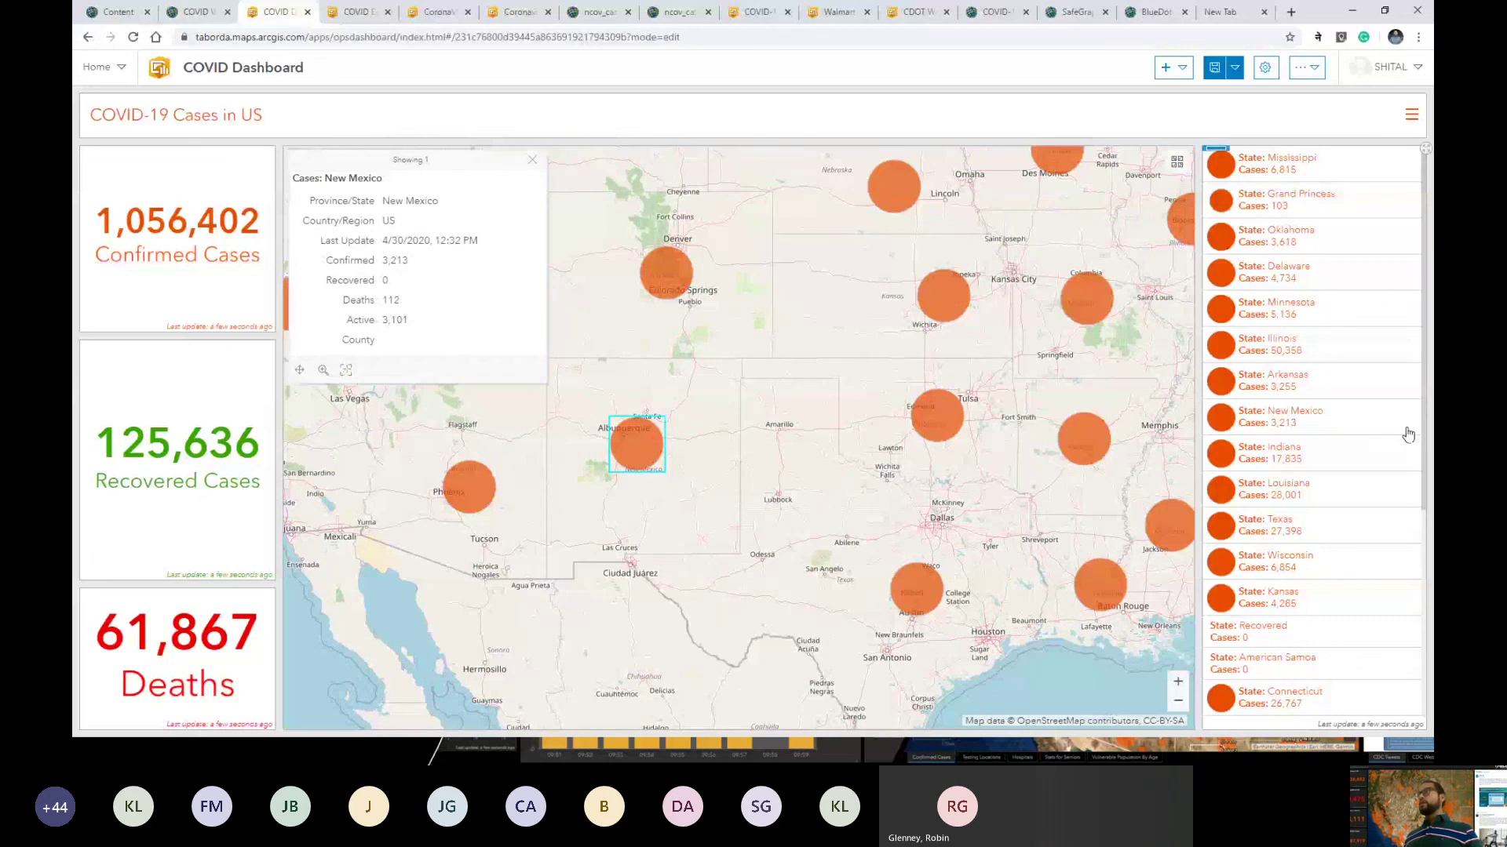
{"action": "left_click", "coordinate": [1309, 426]}
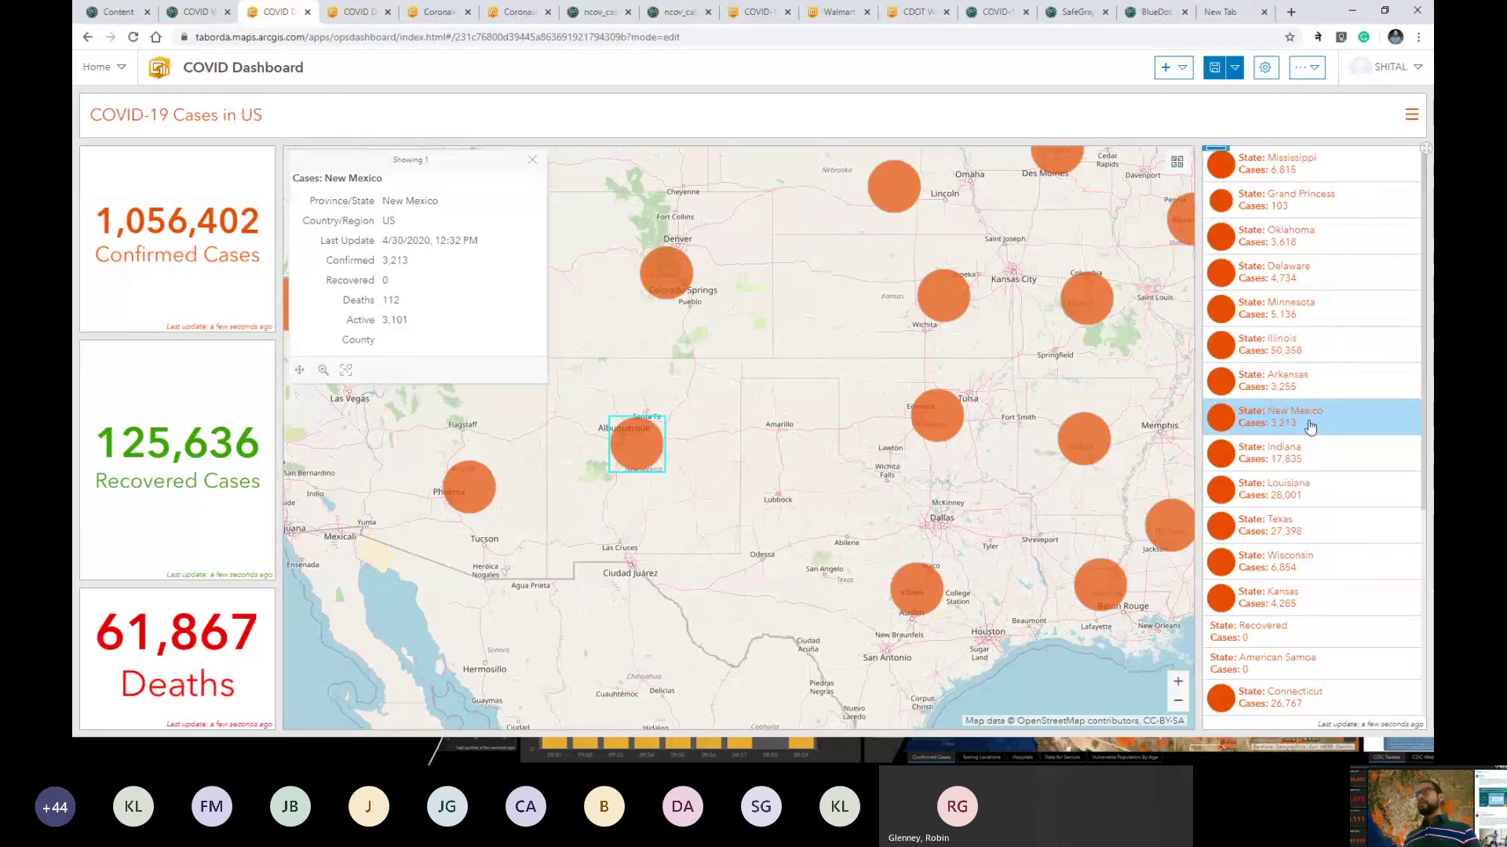
Step: Configure the state list so that changing the selection zooms Map (1)
{"action": "mouse_move", "coordinate": [1221, 153]}
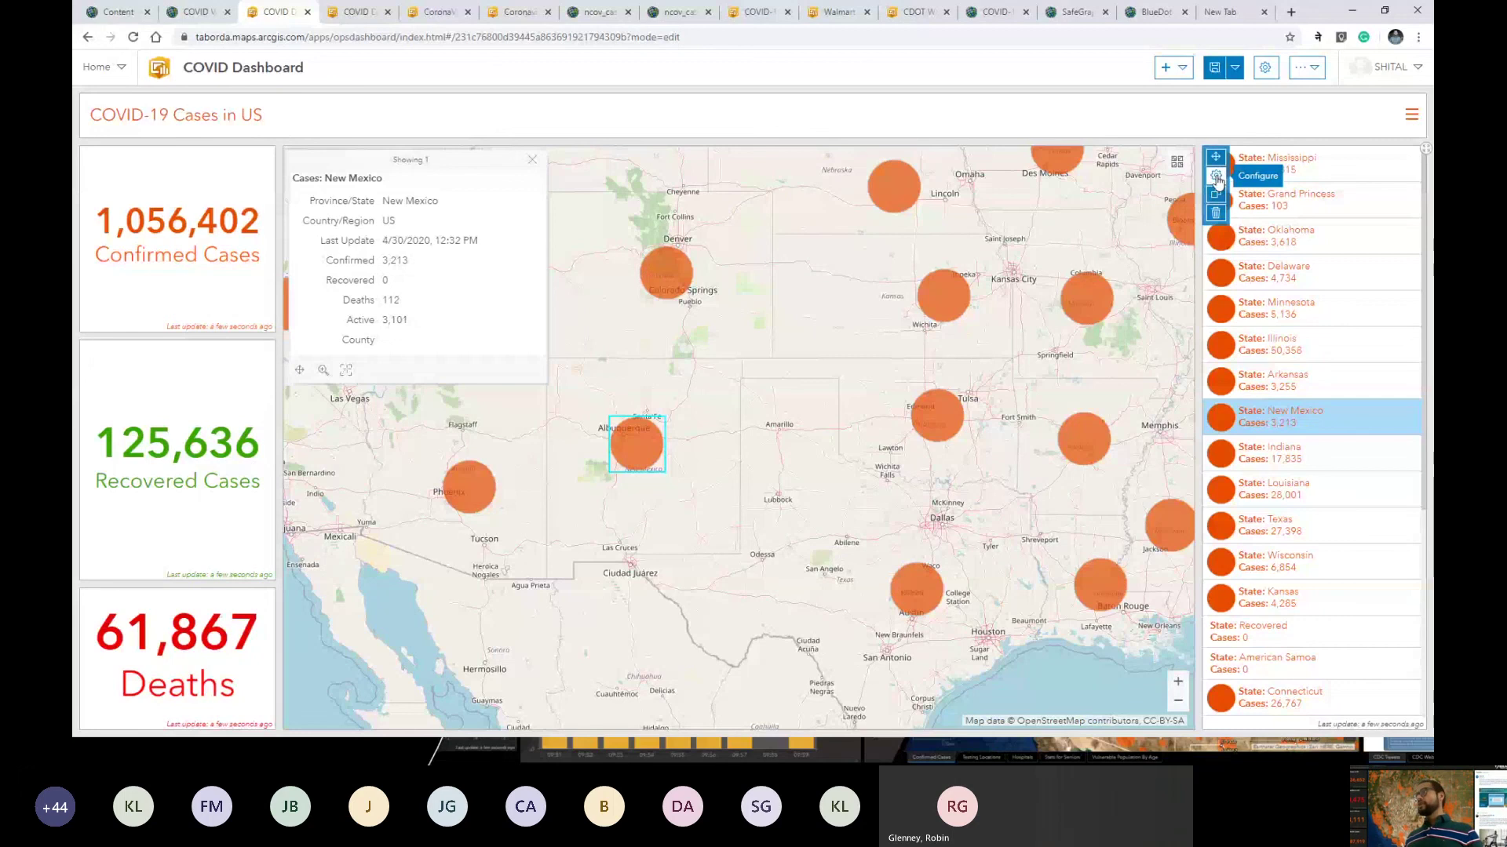
{"action": "left_click", "coordinate": [1216, 176]}
{"action": "left_click", "coordinate": [98, 195]}
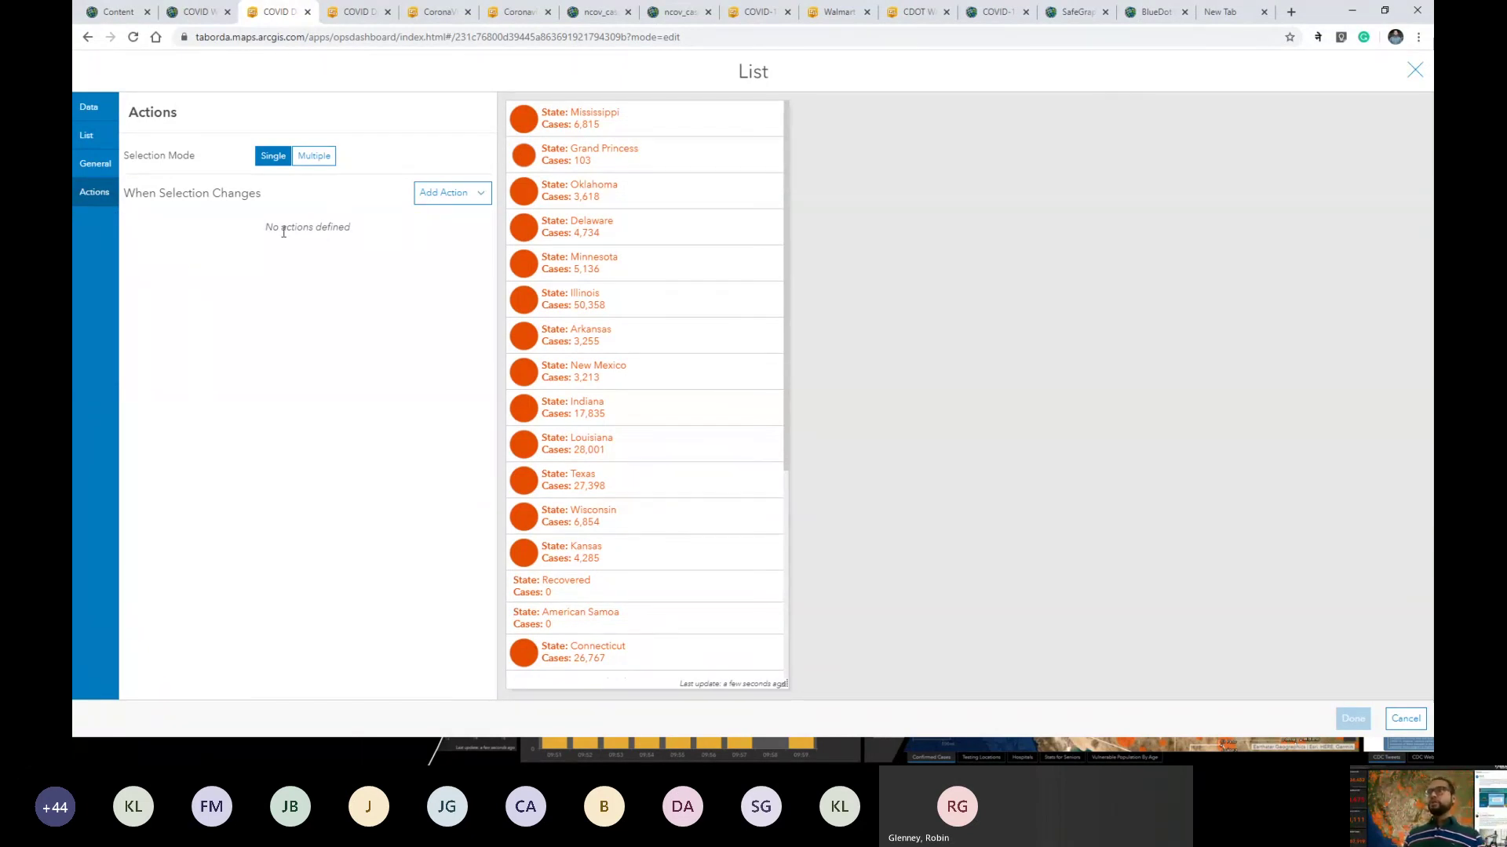
{"action": "left_click", "coordinate": [443, 196]}
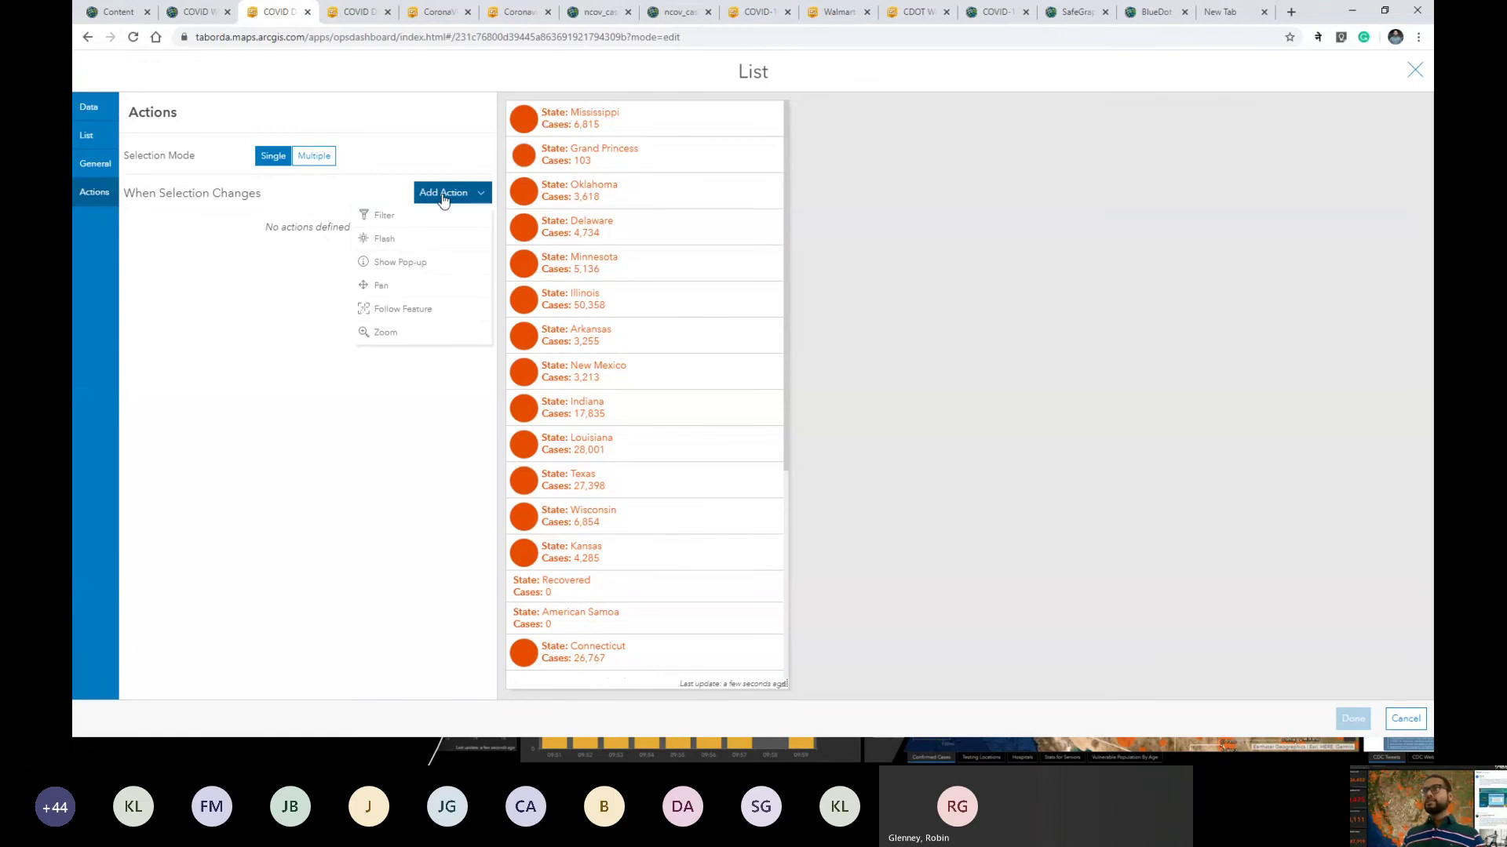
{"action": "left_click", "coordinate": [385, 334]}
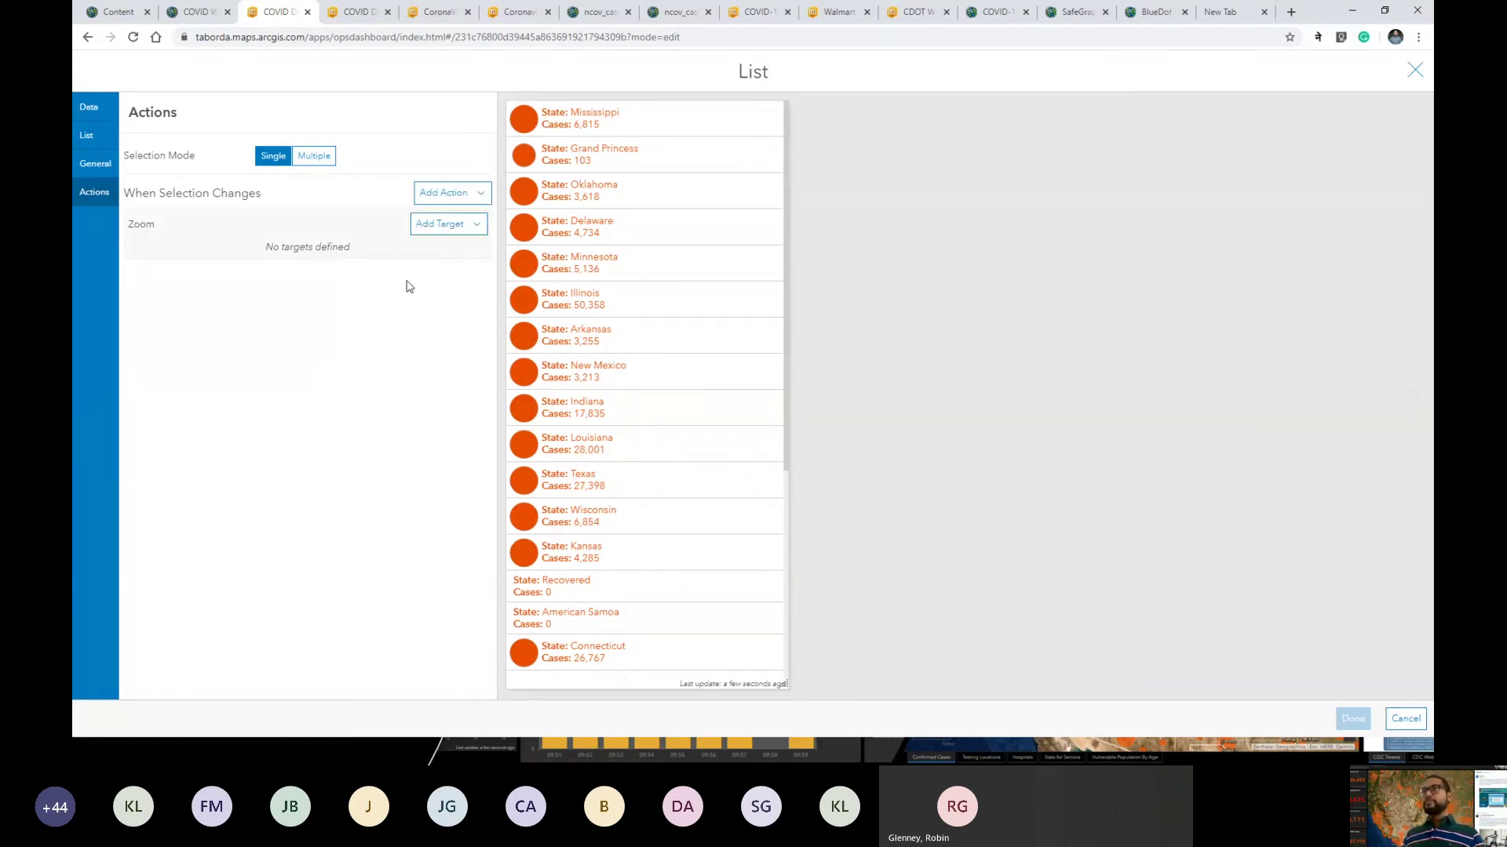
{"action": "left_click", "coordinate": [441, 228]}
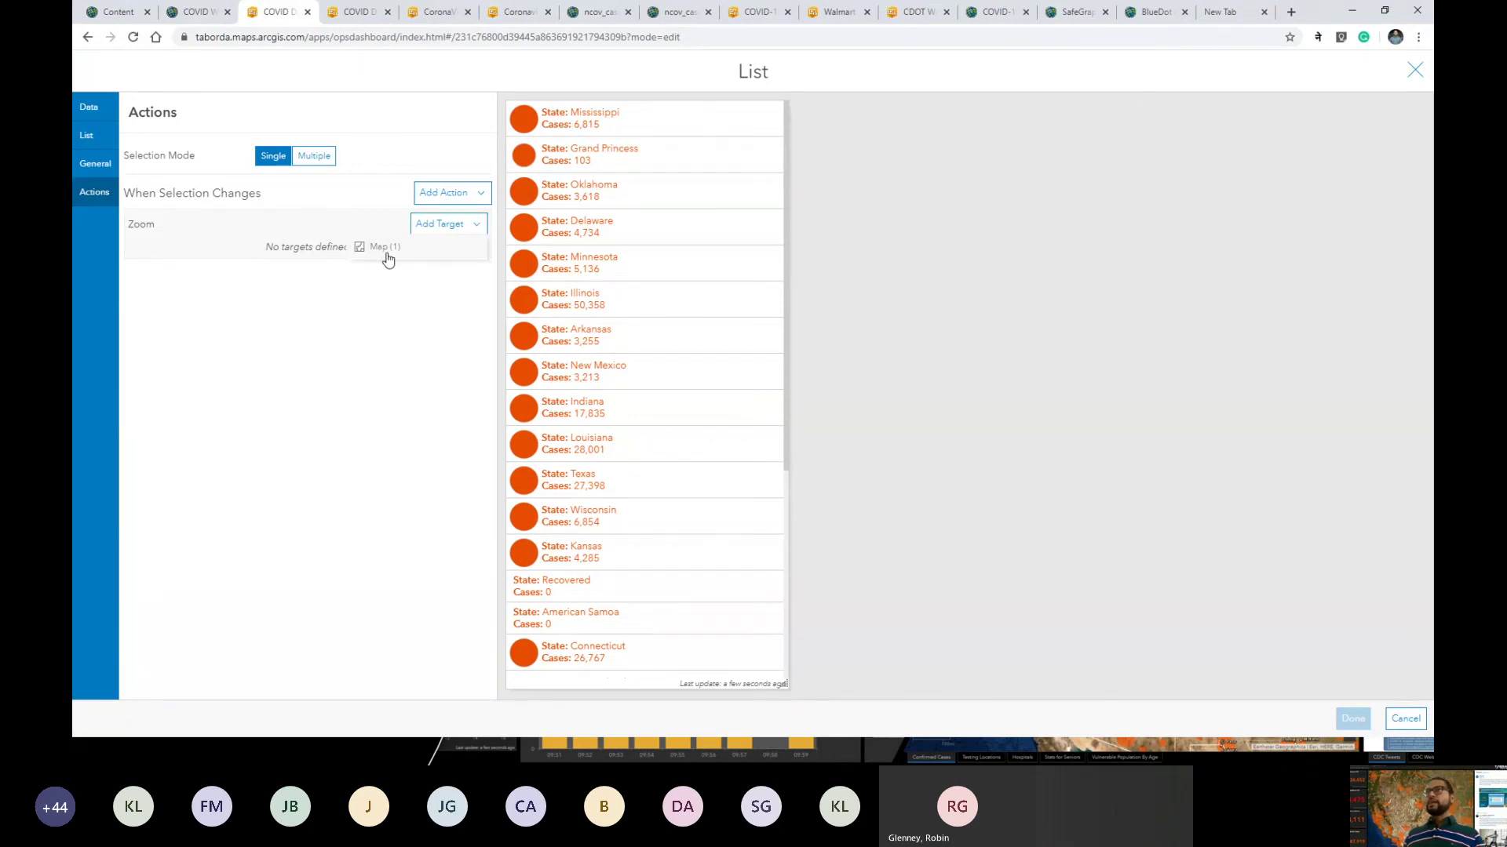
{"action": "left_click", "coordinate": [385, 248]}
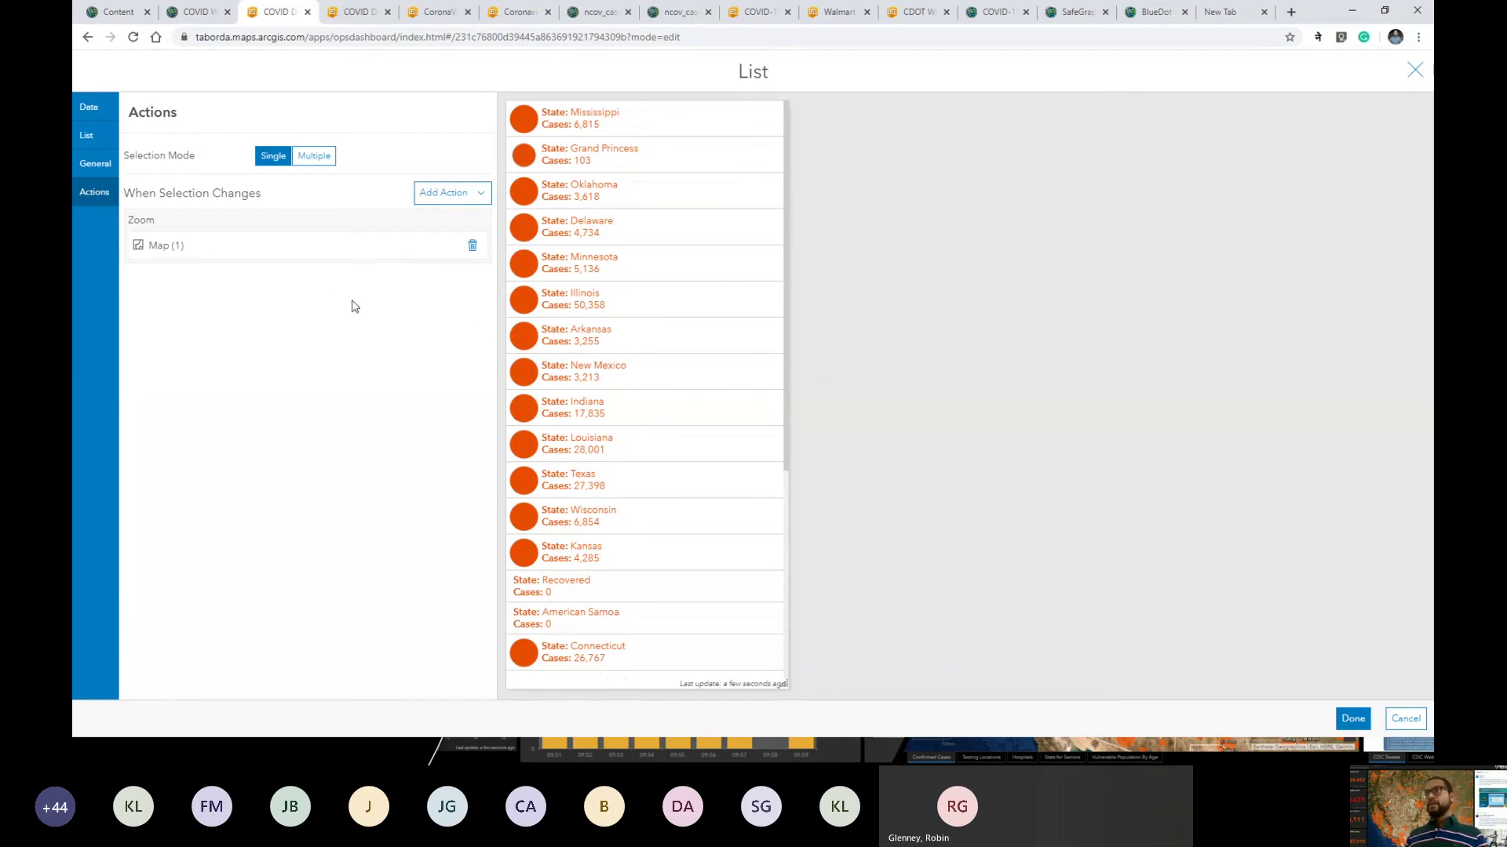
Step: Add a Show Pop-up action on Map (1) to the list's selection change and finish the list configuration
{"action": "left_click", "coordinate": [438, 193]}
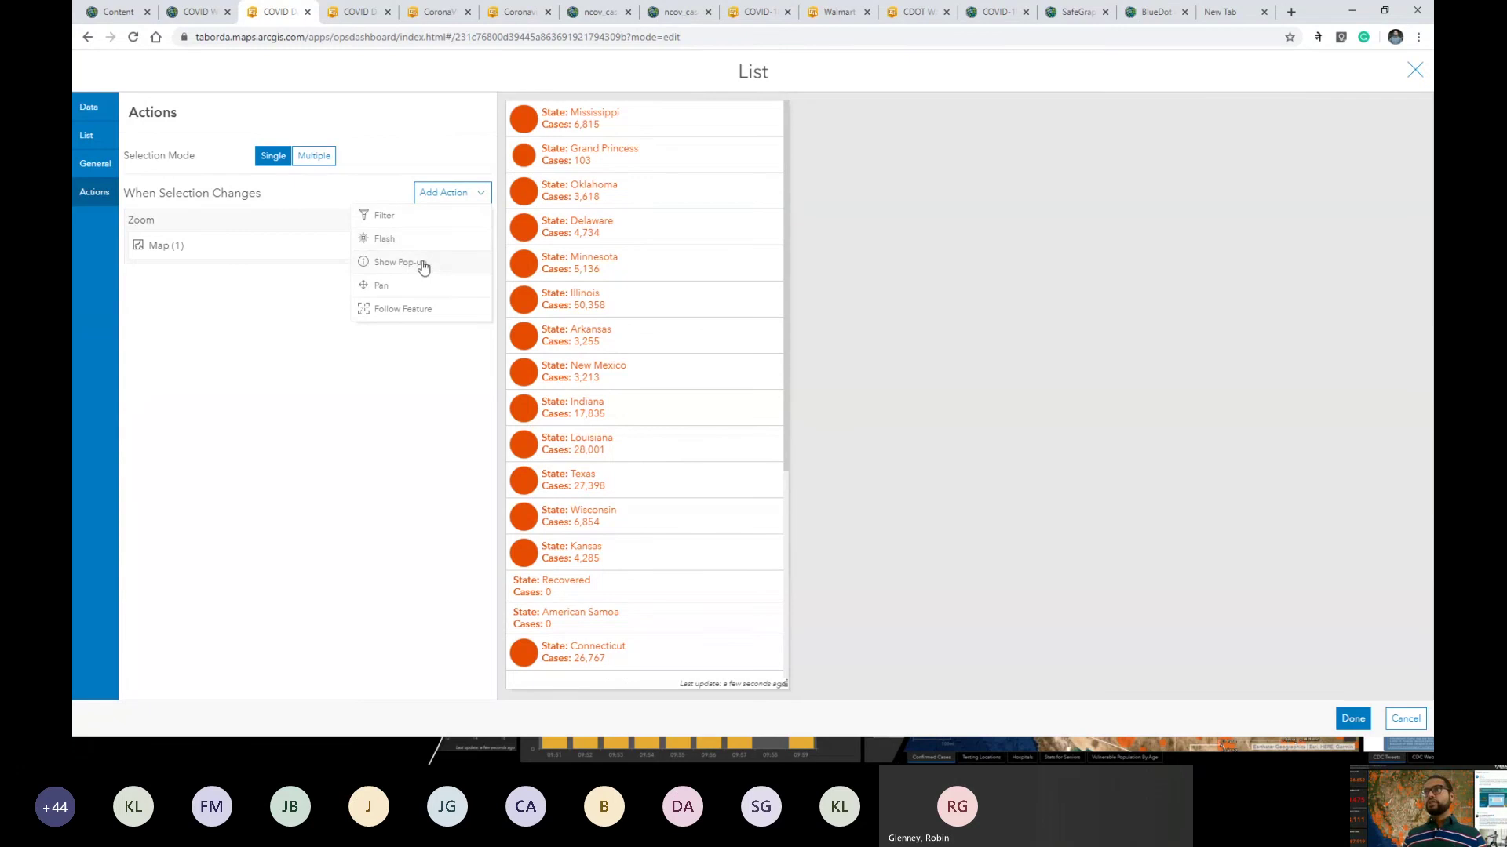
{"action": "left_click", "coordinate": [391, 264]}
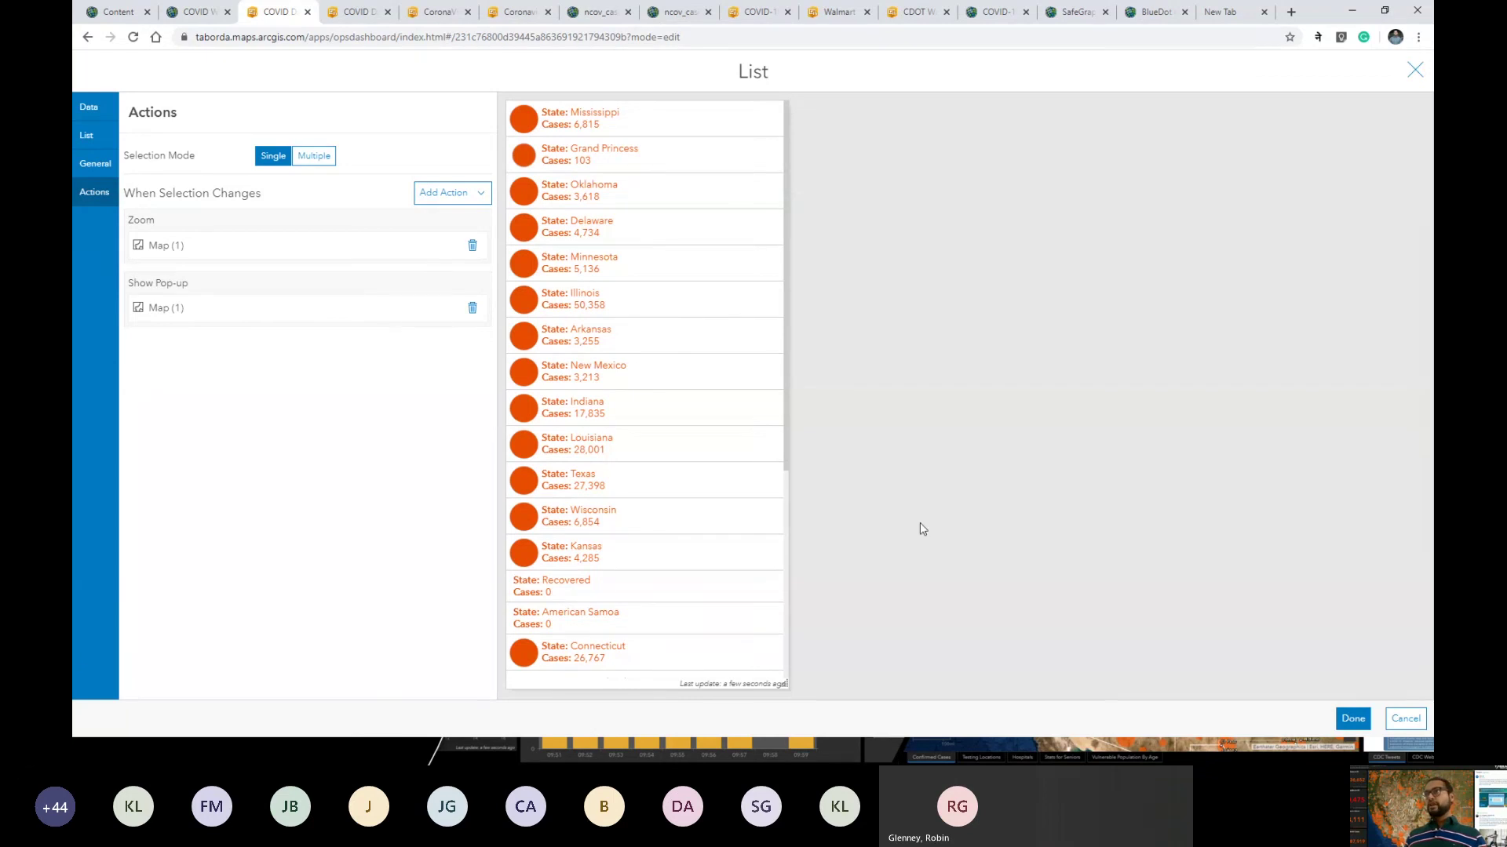
{"action": "left_click", "coordinate": [1351, 719]}
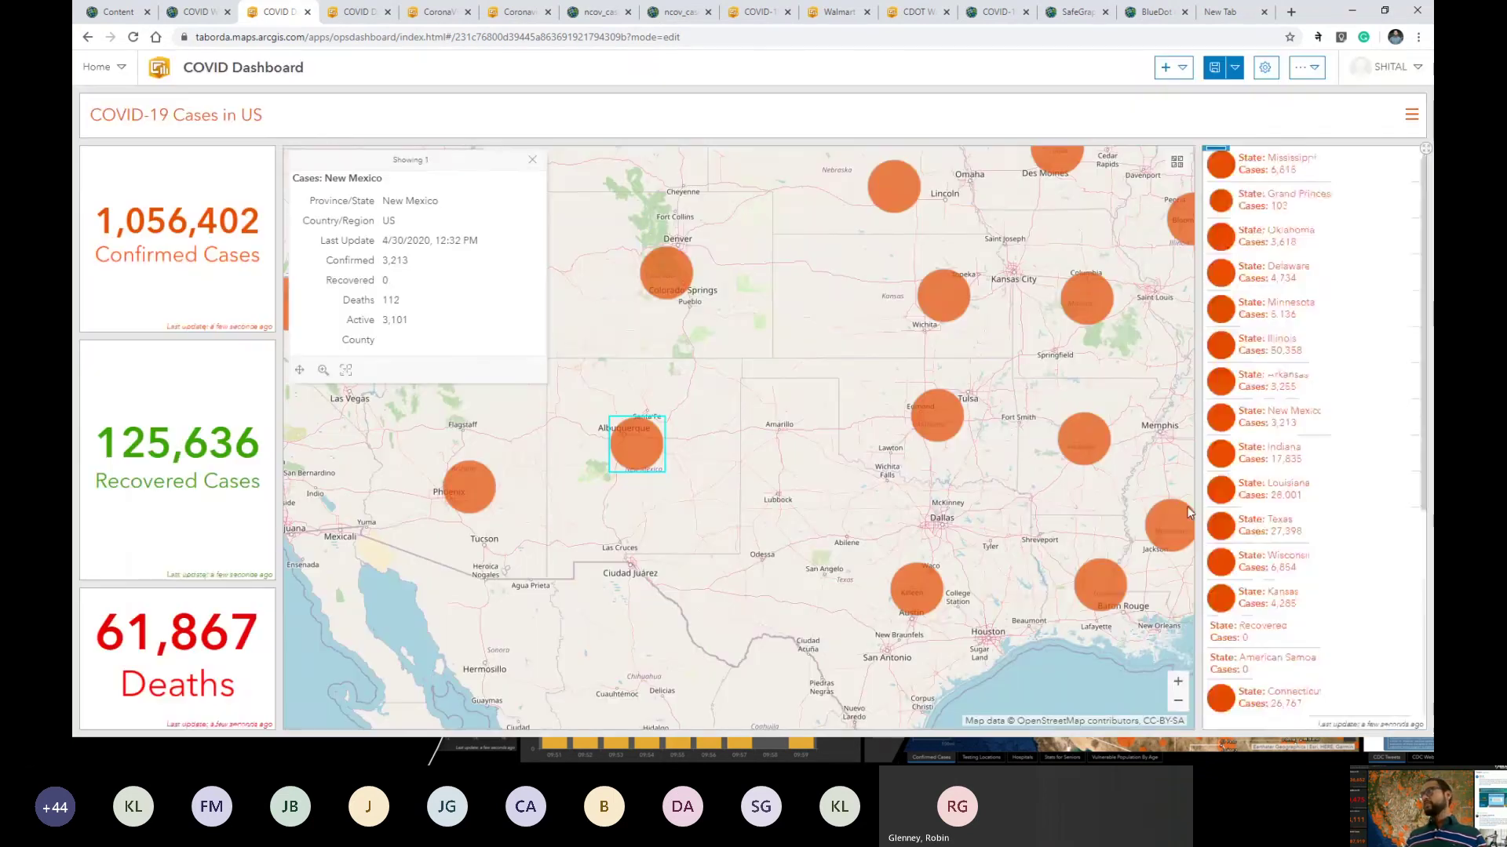
Step: Test the list actions by selecting Kansas and viewing its point in the context of the surrounding states
{"action": "left_click", "coordinate": [1309, 592]}
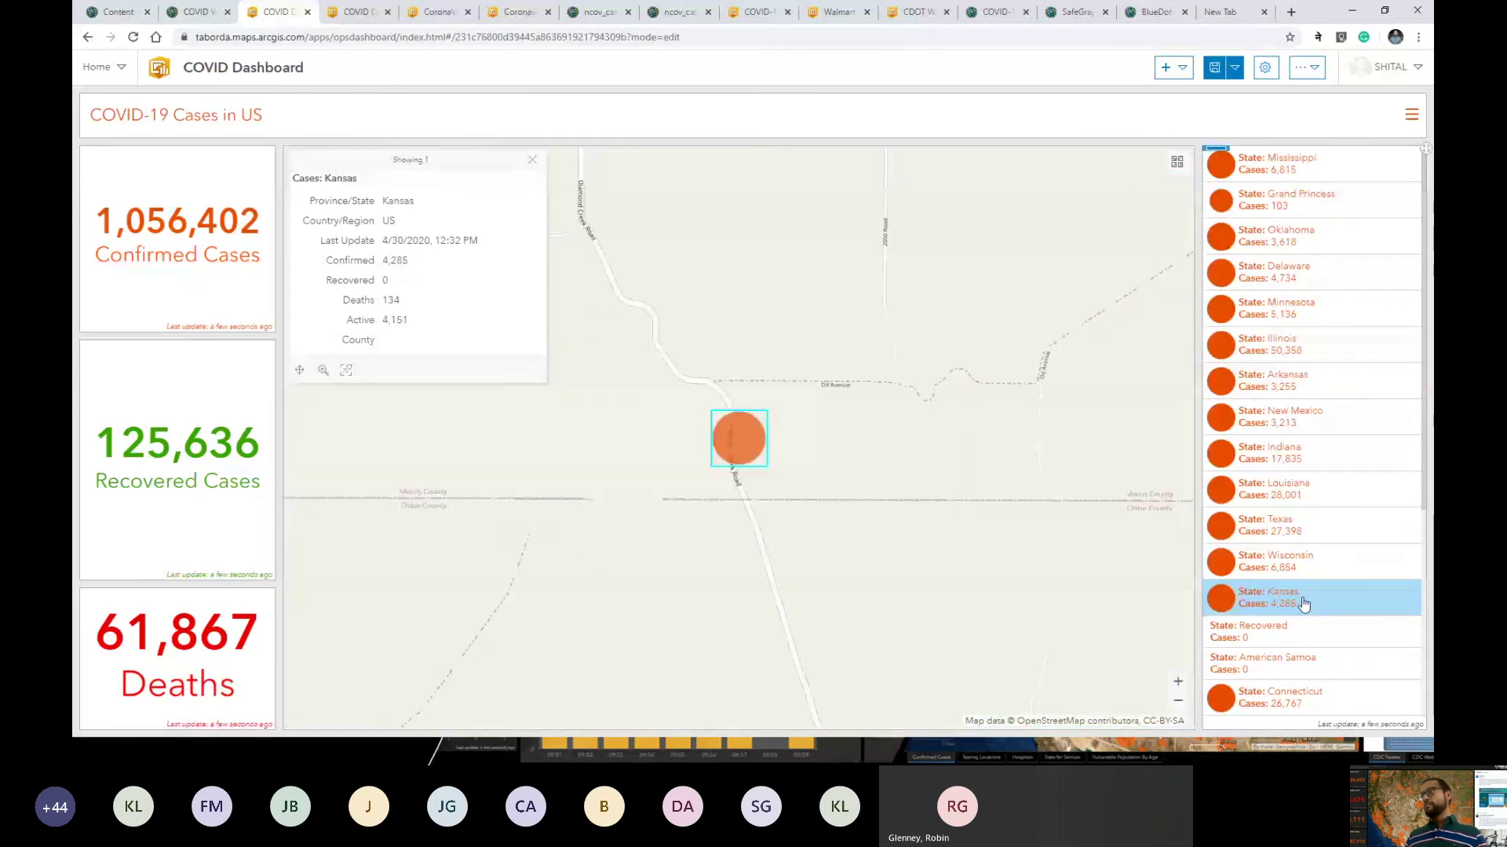
{"action": "scroll", "coordinate": [812, 515], "scroll_direction": "down", "scroll_amount": 5}
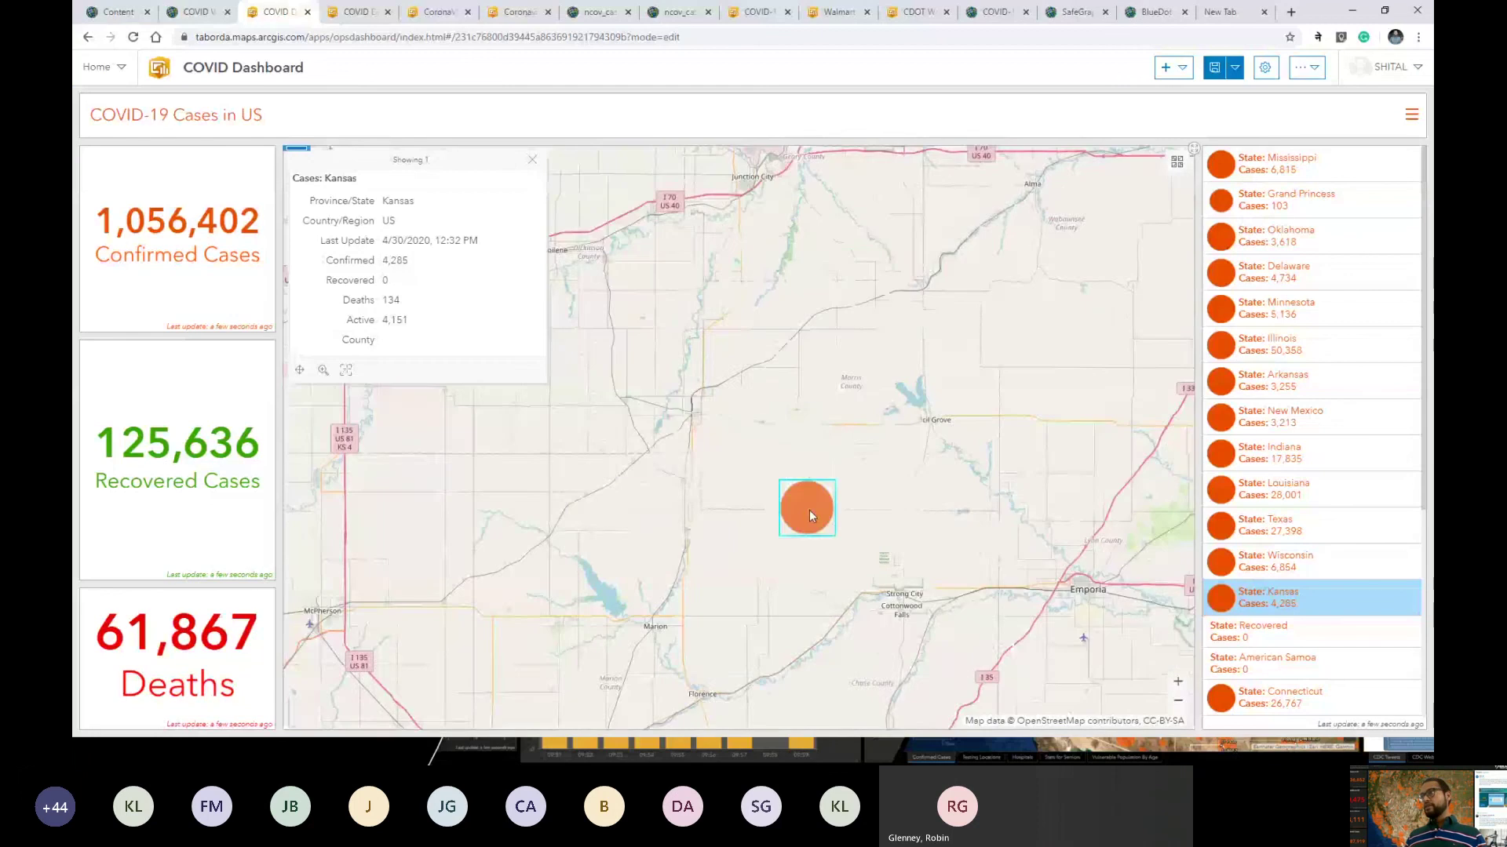
{"action": "scroll", "coordinate": [811, 516], "scroll_direction": "down", "scroll_amount": 2}
{"action": "scroll", "coordinate": [808, 515], "scroll_direction": "down", "scroll_amount": 3}
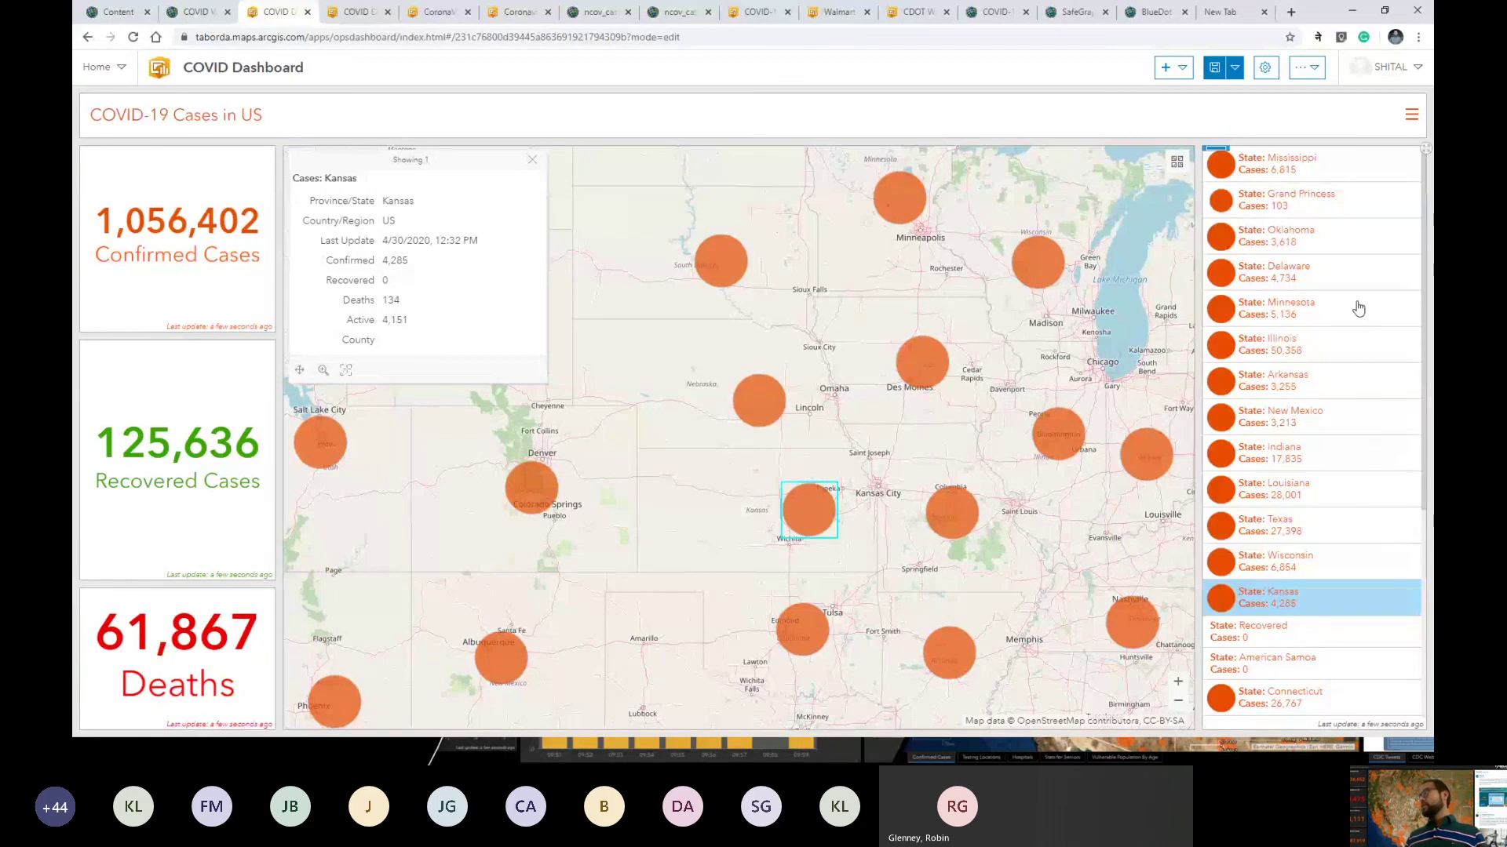
Step: Select Grand Princess in the list and examine where its point lies on the map
{"action": "left_click", "coordinate": [1305, 202]}
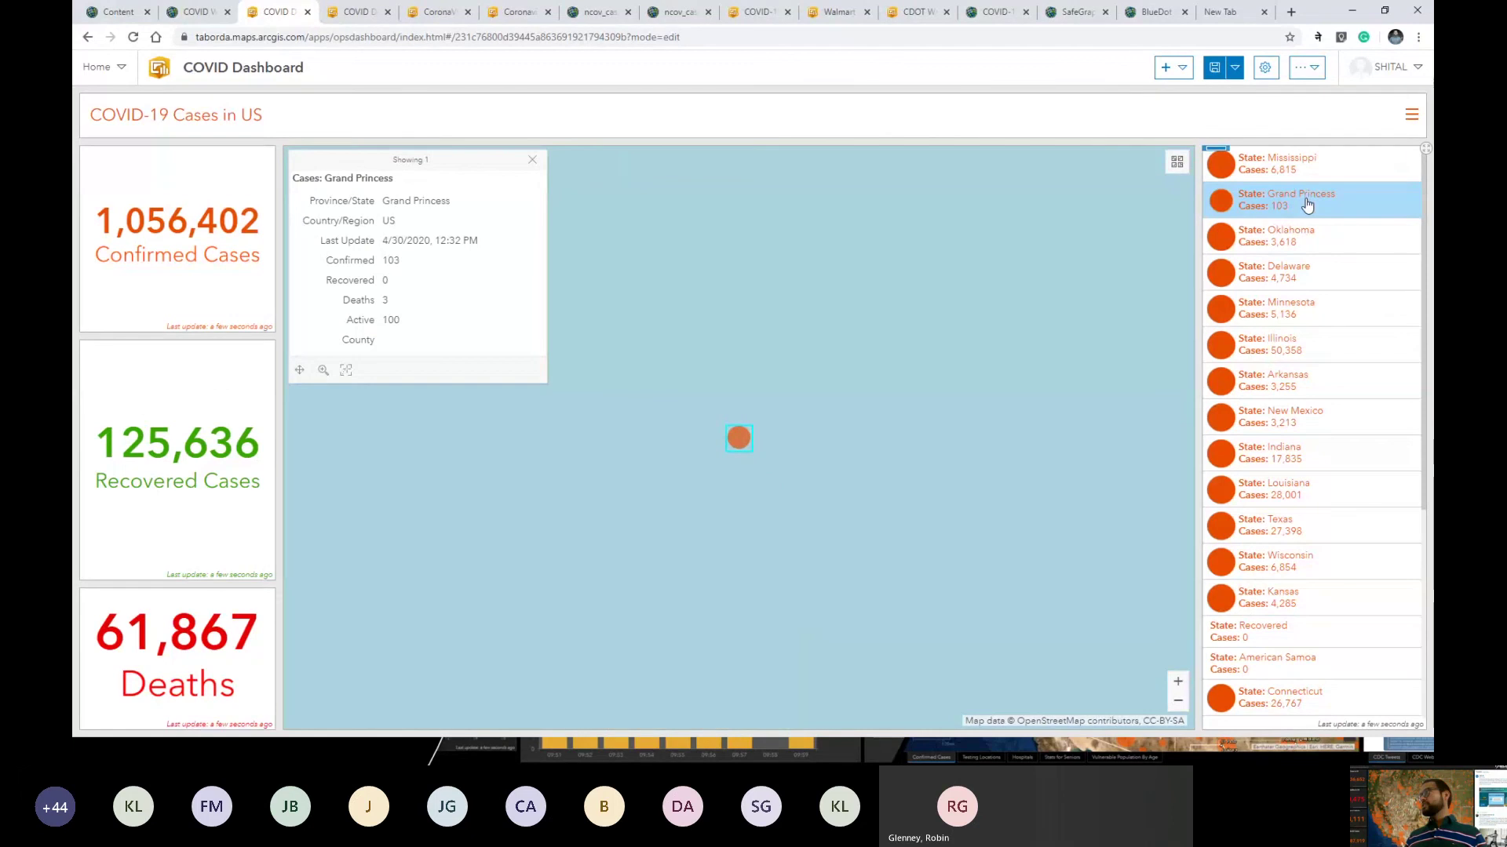
{"action": "scroll", "coordinate": [810, 477], "scroll_direction": "down", "scroll_amount": 3}
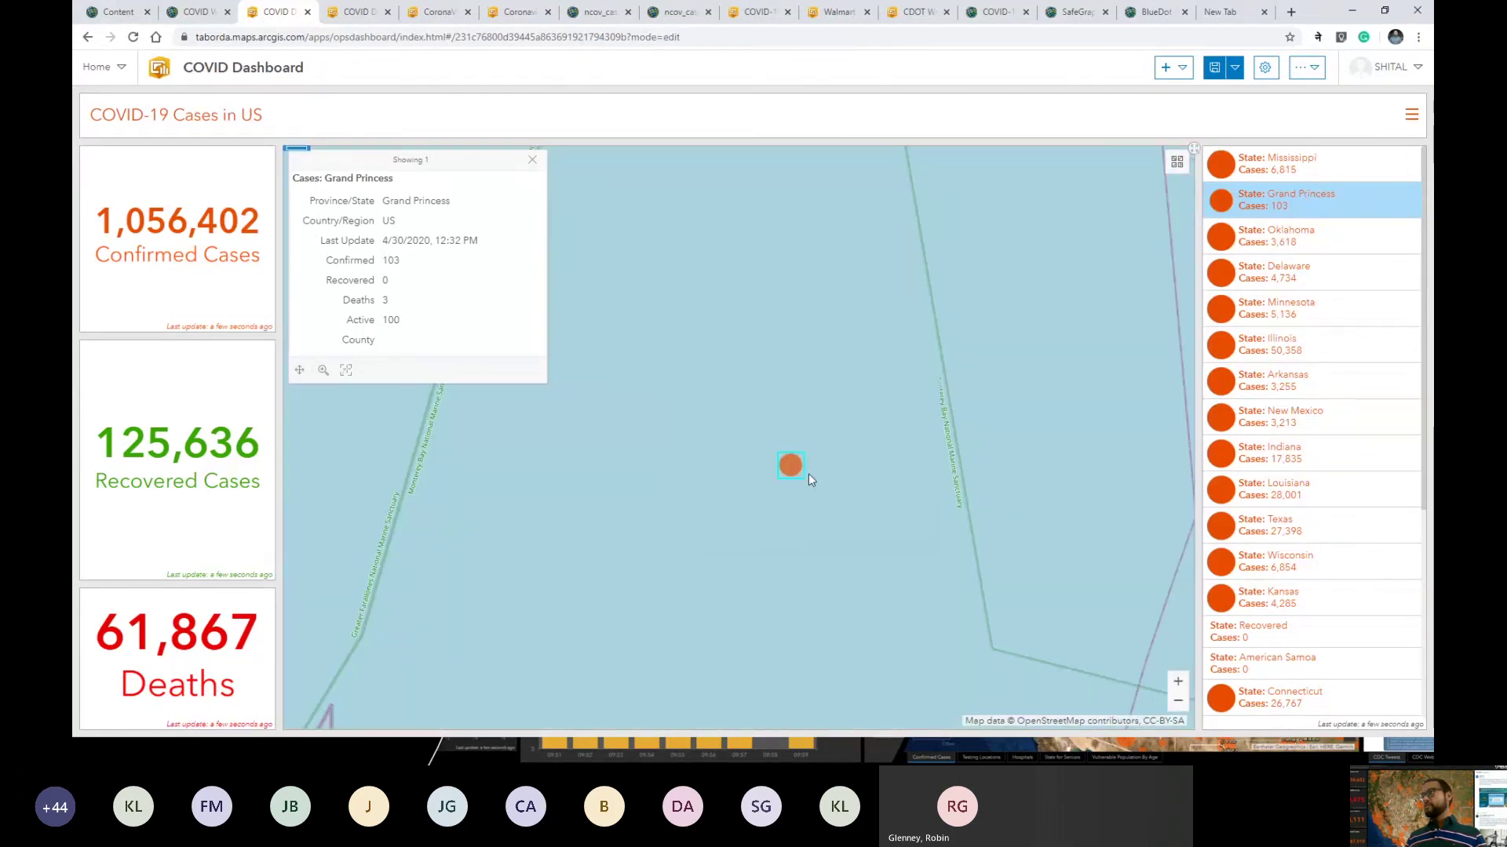
{"action": "scroll", "coordinate": [808, 475], "scroll_direction": "down", "scroll_amount": 3}
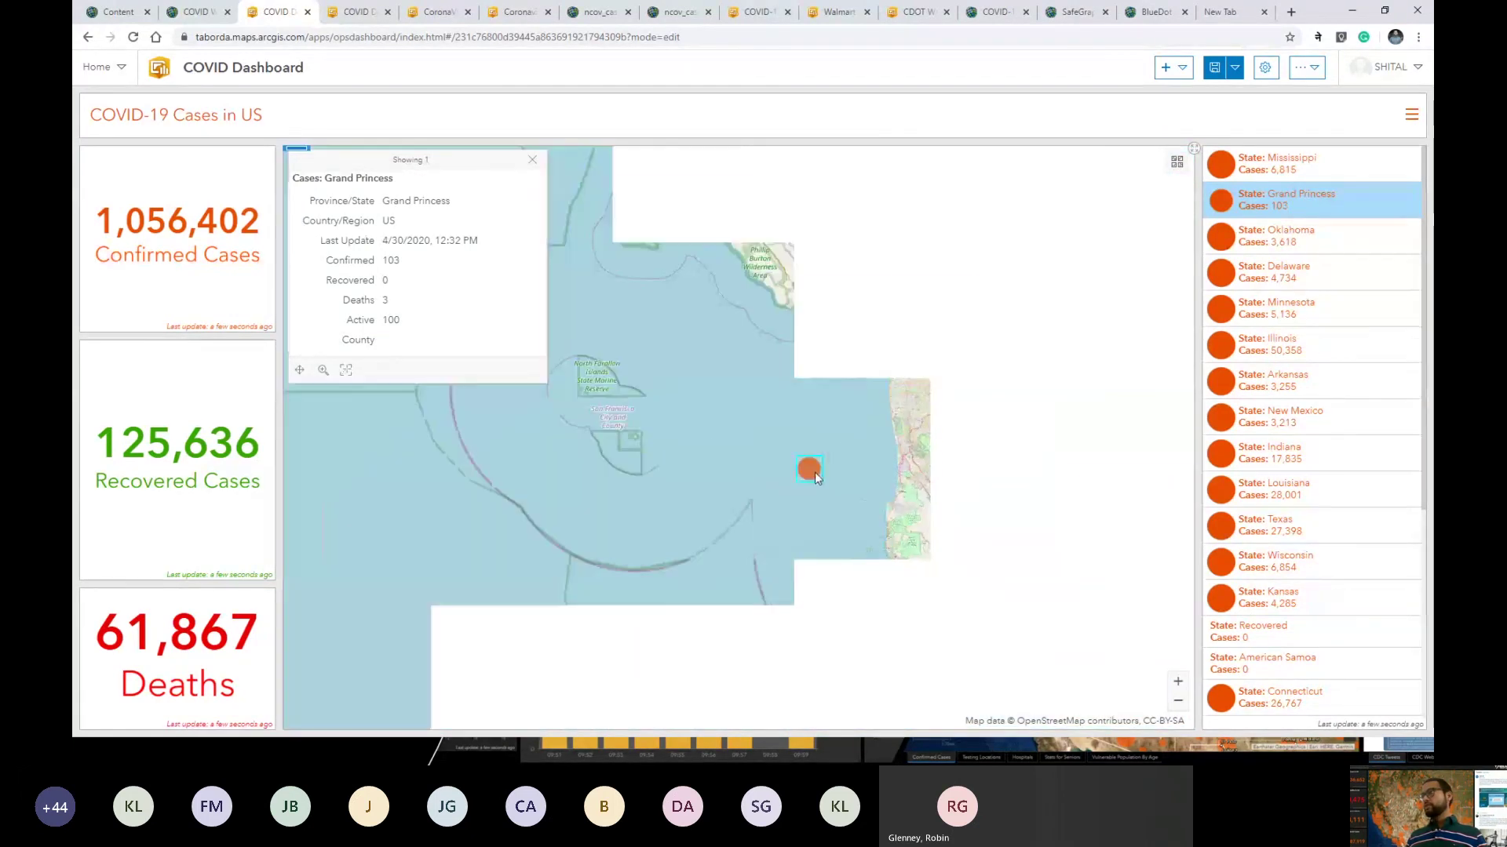
{"action": "left_click_drag", "start_coordinate": [824, 491], "coordinate": [778, 503]}
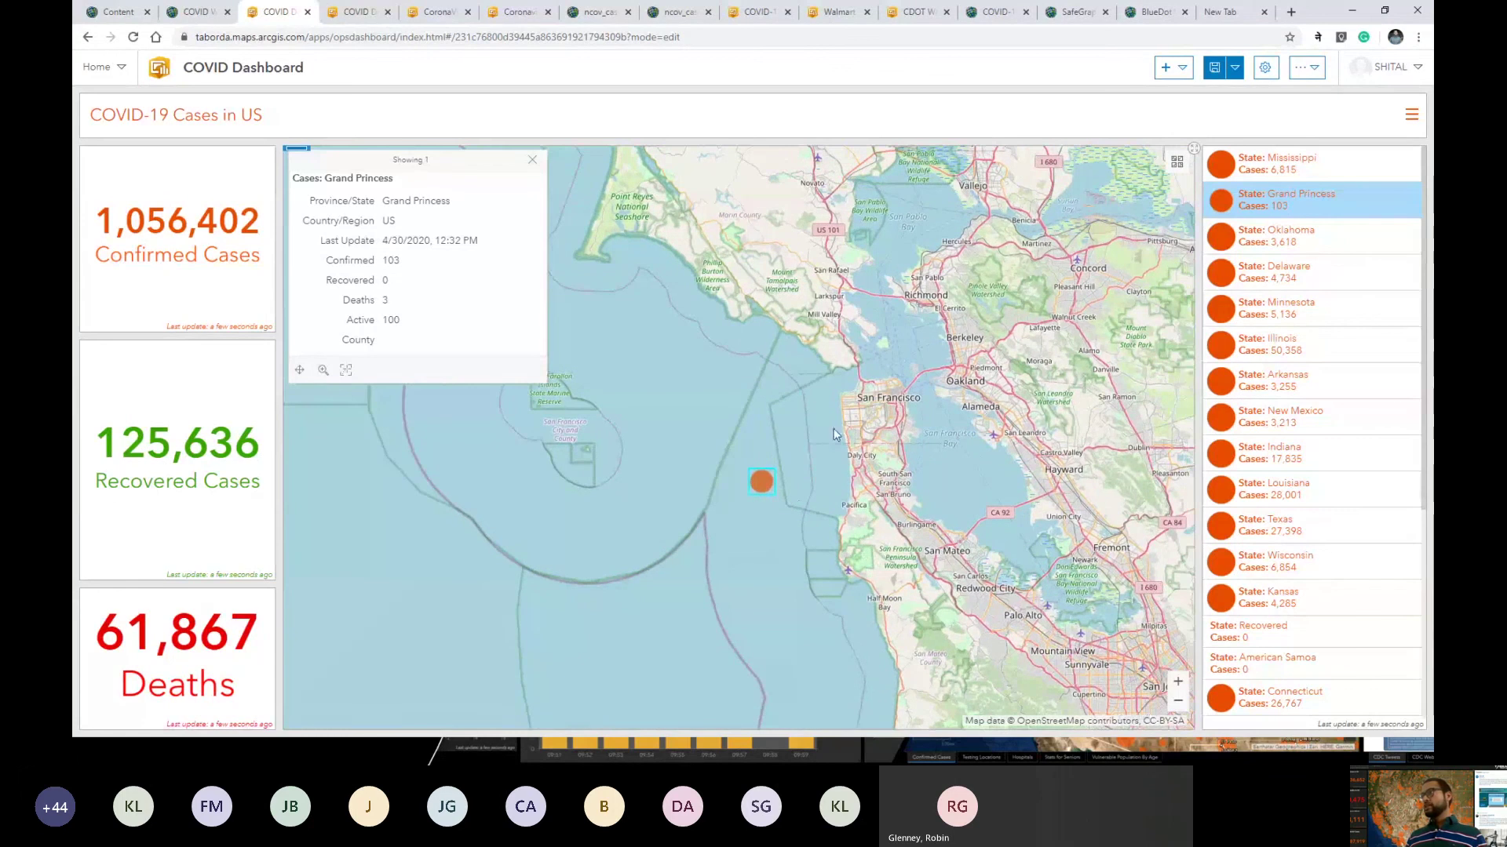
{"action": "scroll", "coordinate": [835, 451], "scroll_direction": "up", "scroll_amount": 2}
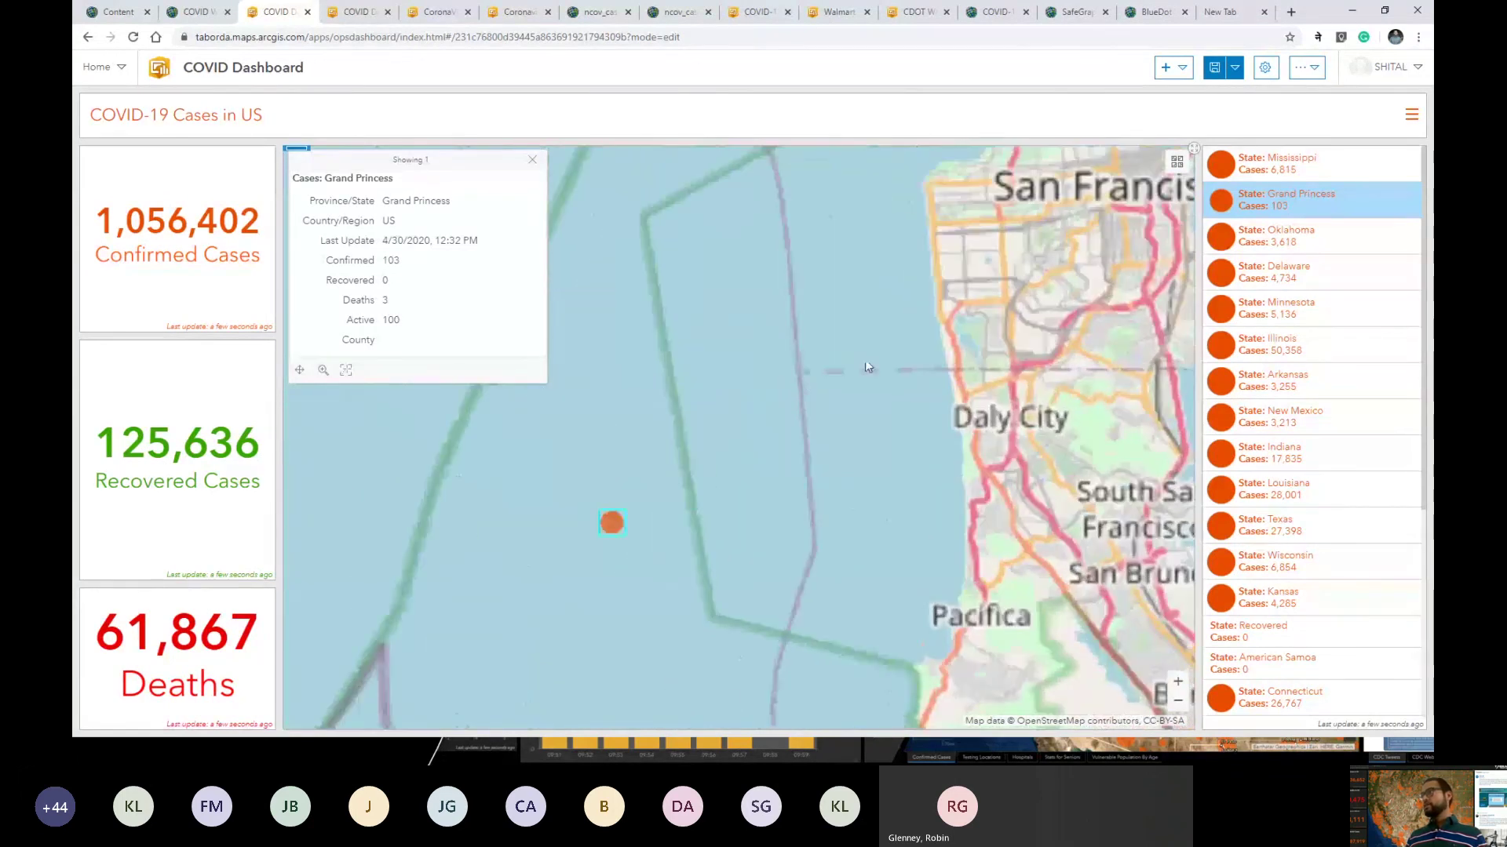
{"action": "scroll", "coordinate": [734, 530], "scroll_direction": "up", "scroll_amount": 1}
{"action": "scroll", "coordinate": [734, 531], "scroll_direction": "down", "scroll_amount": 1}
Step: Find Virgin Islands in the list, select it, and inspect its location on the map with the pop-up closed
{"action": "scroll", "coordinate": [1344, 493], "scroll_direction": "down", "scroll_amount": 4}
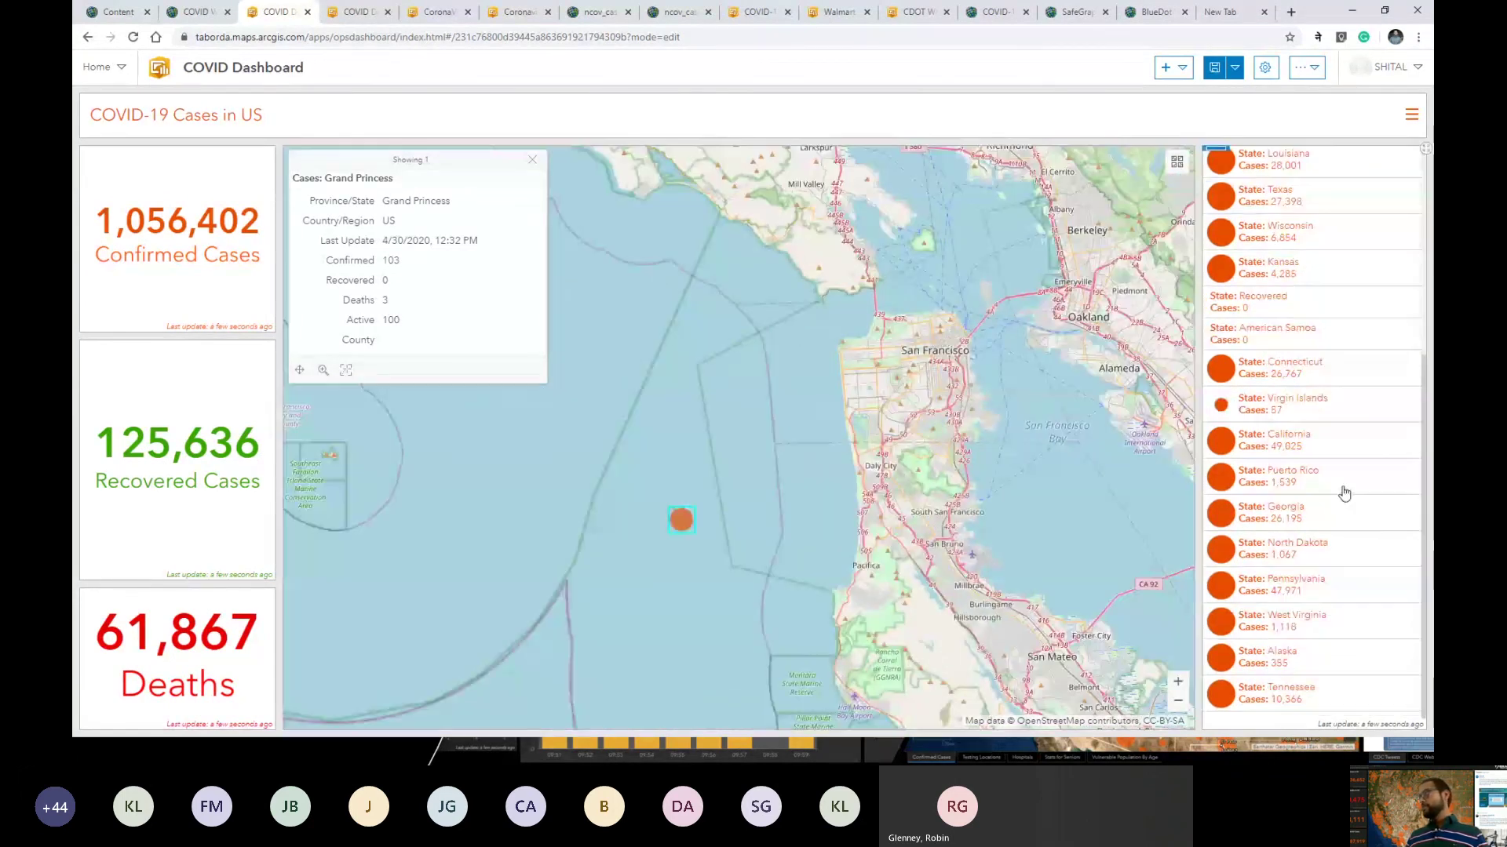
{"action": "scroll", "coordinate": [1344, 482], "scroll_direction": "up", "scroll_amount": 4}
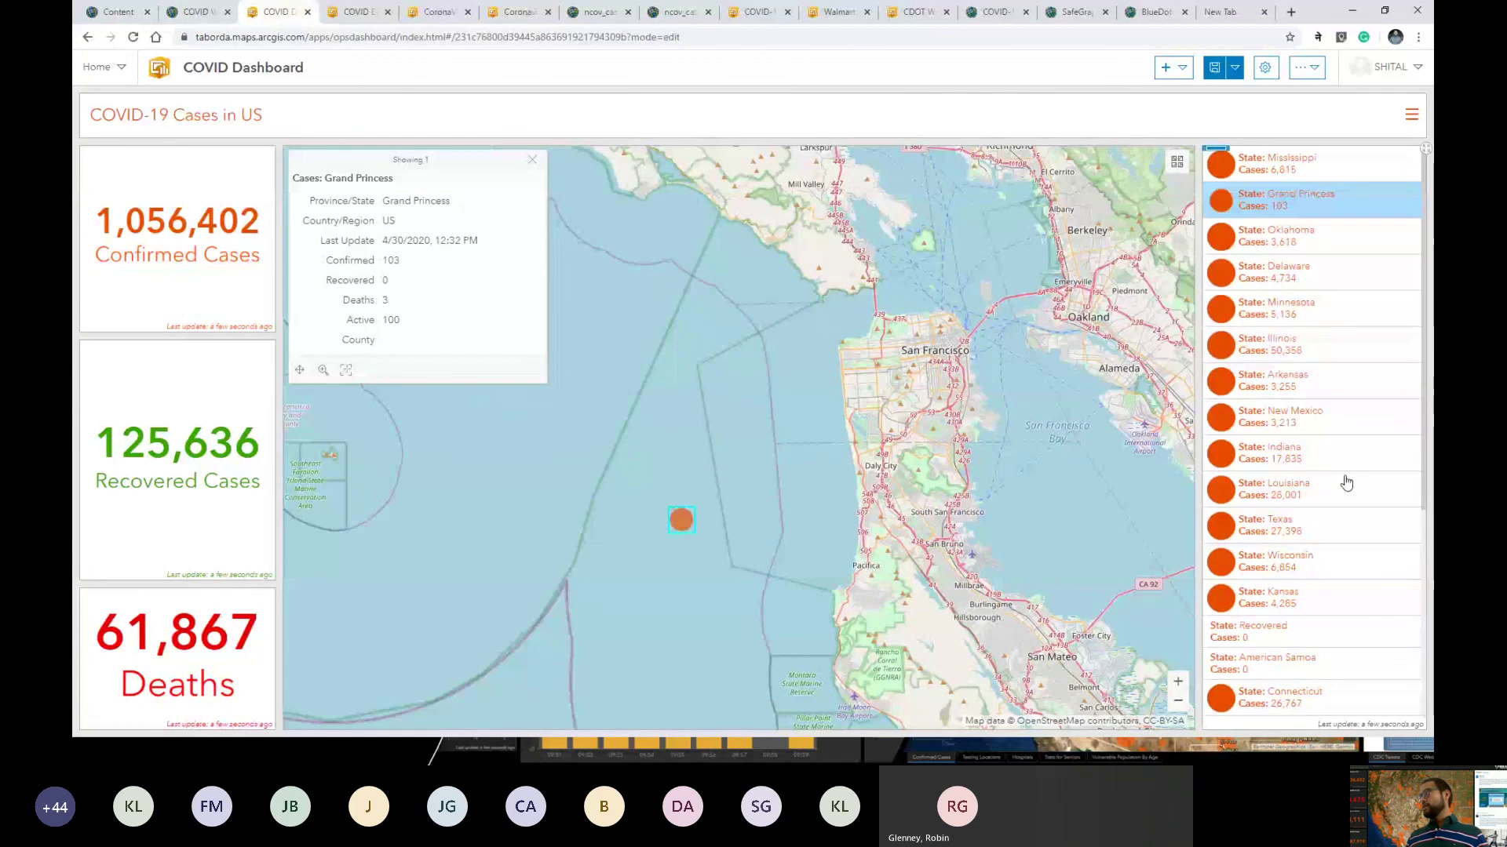
{"action": "scroll", "coordinate": [1341, 464], "scroll_direction": "down", "scroll_amount": 3}
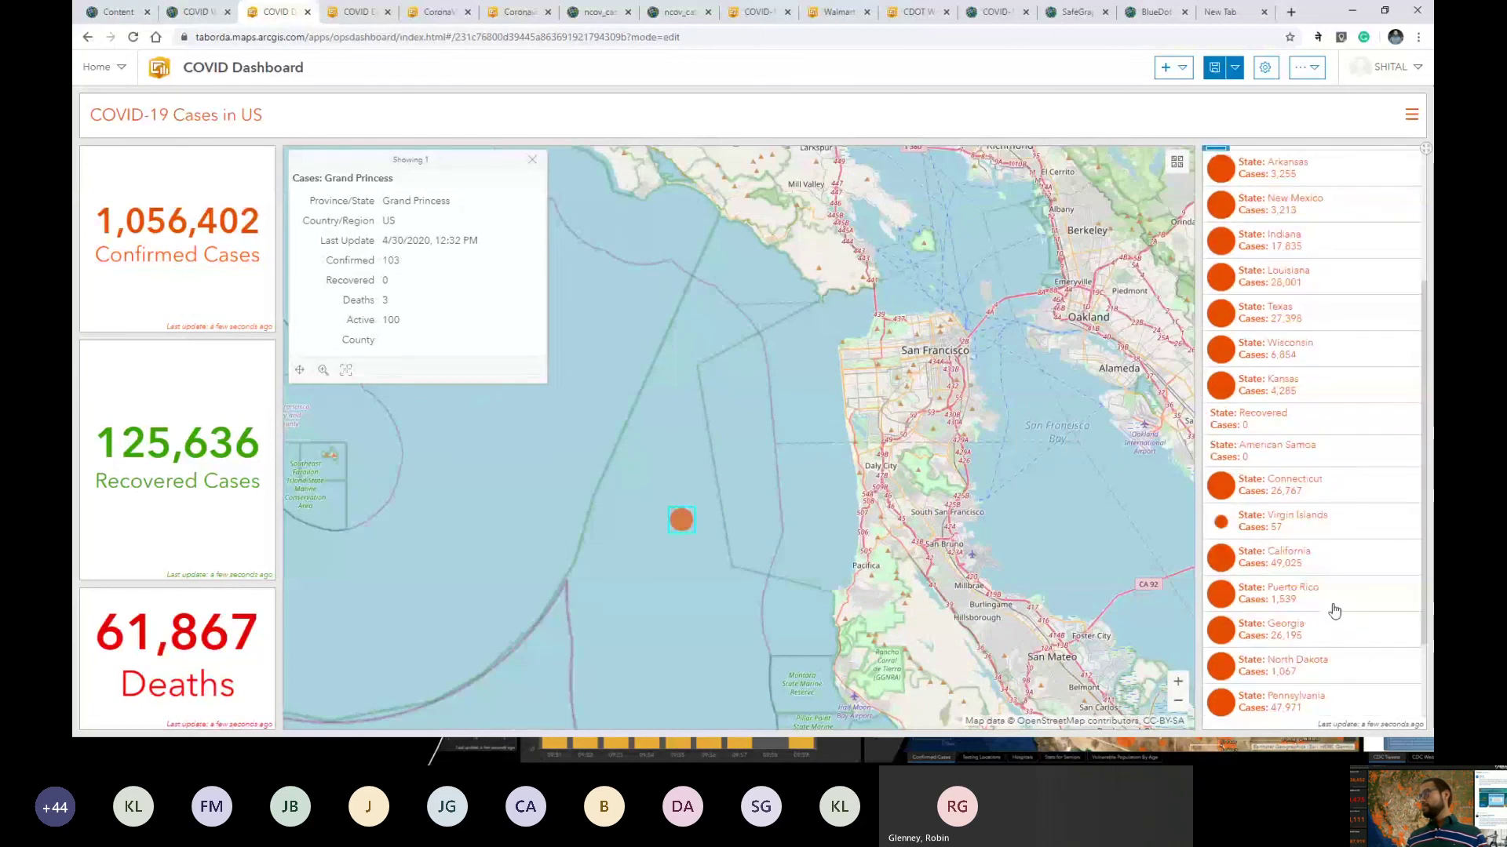
{"action": "left_click", "coordinate": [1334, 610]}
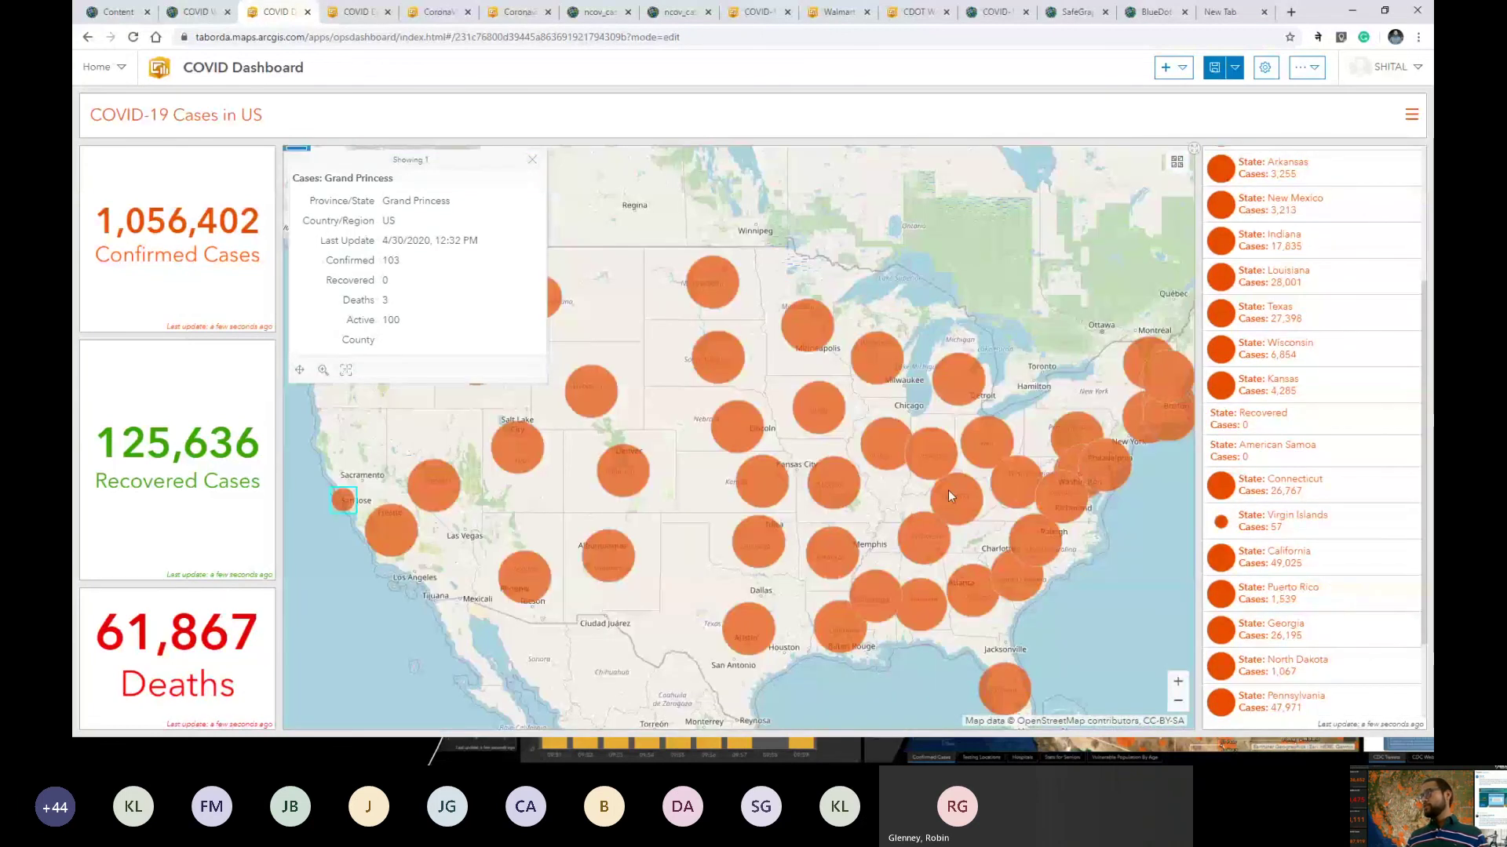
{"action": "left_click", "coordinate": [1303, 521]}
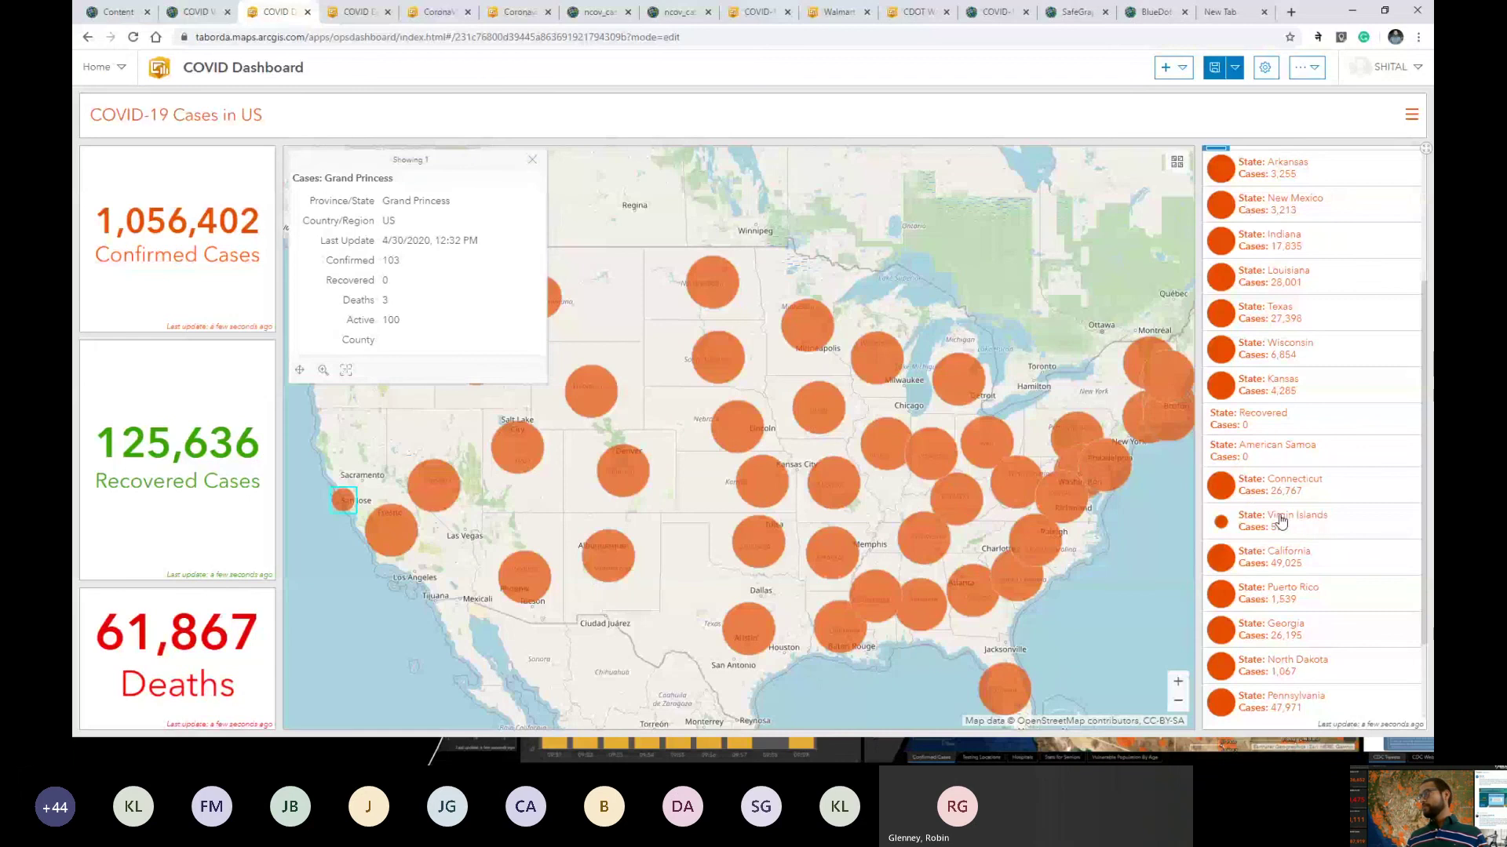
{"action": "left_click", "coordinate": [1281, 521]}
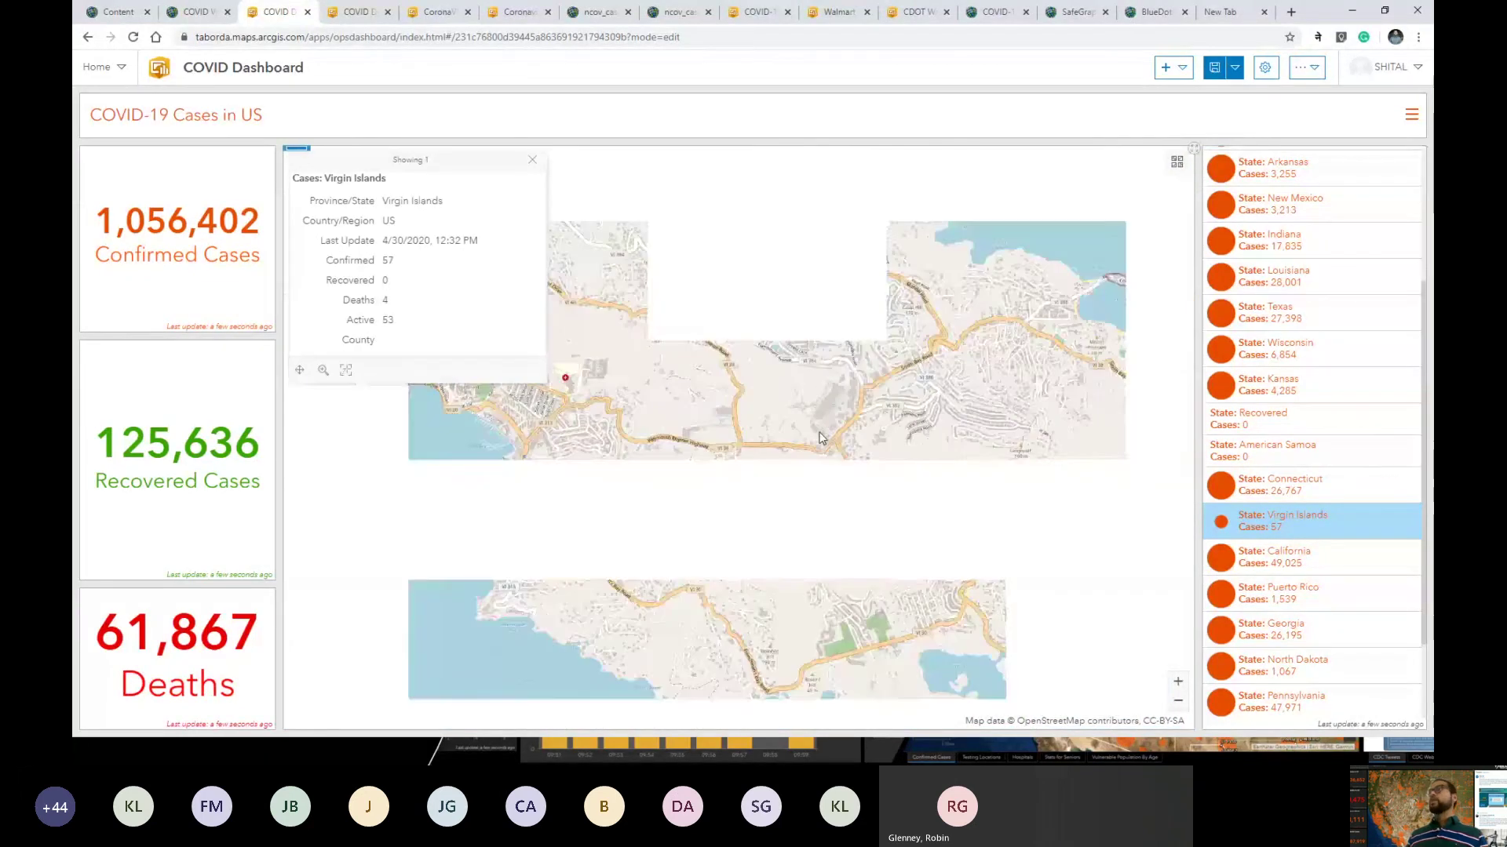
{"action": "scroll", "coordinate": [1015, 459], "scroll_direction": "down", "scroll_amount": 3}
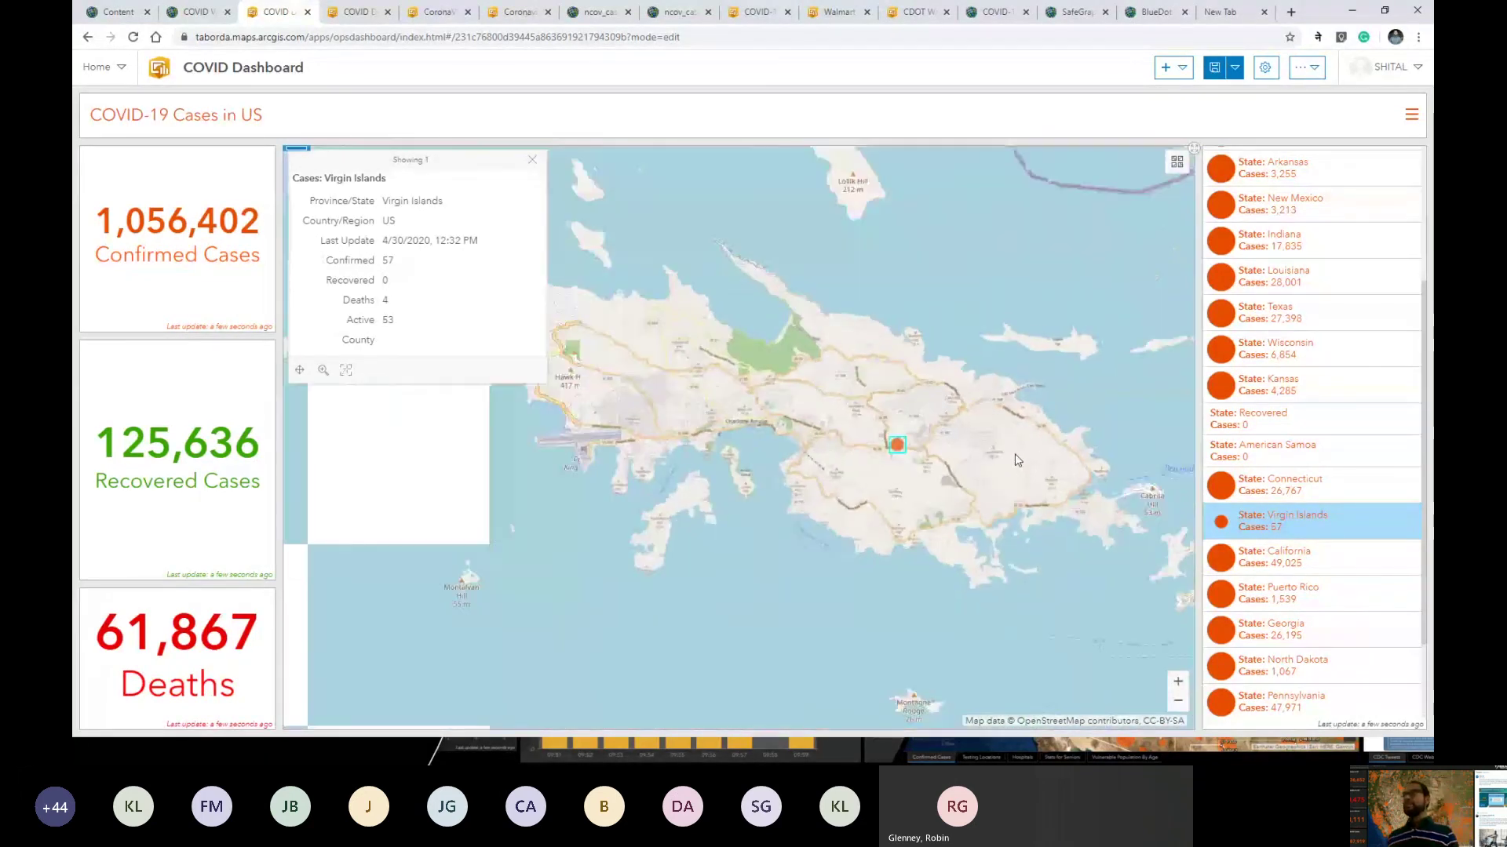
{"action": "scroll", "coordinate": [1015, 453], "scroll_direction": "down", "scroll_amount": 2}
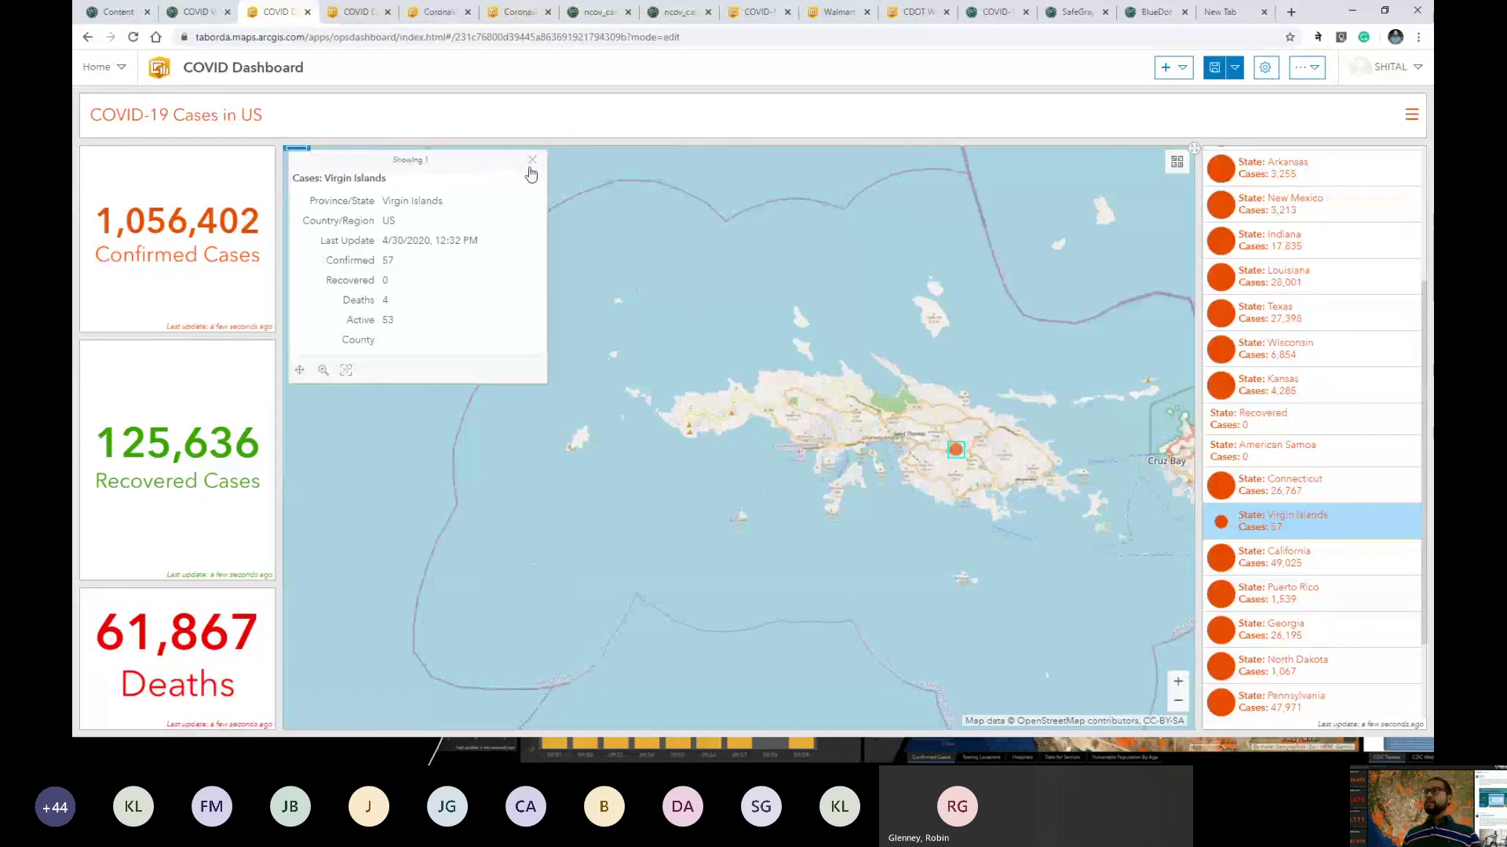
{"action": "left_click", "coordinate": [532, 162]}
{"action": "left_click_drag", "start_coordinate": [945, 362], "coordinate": [836, 347]}
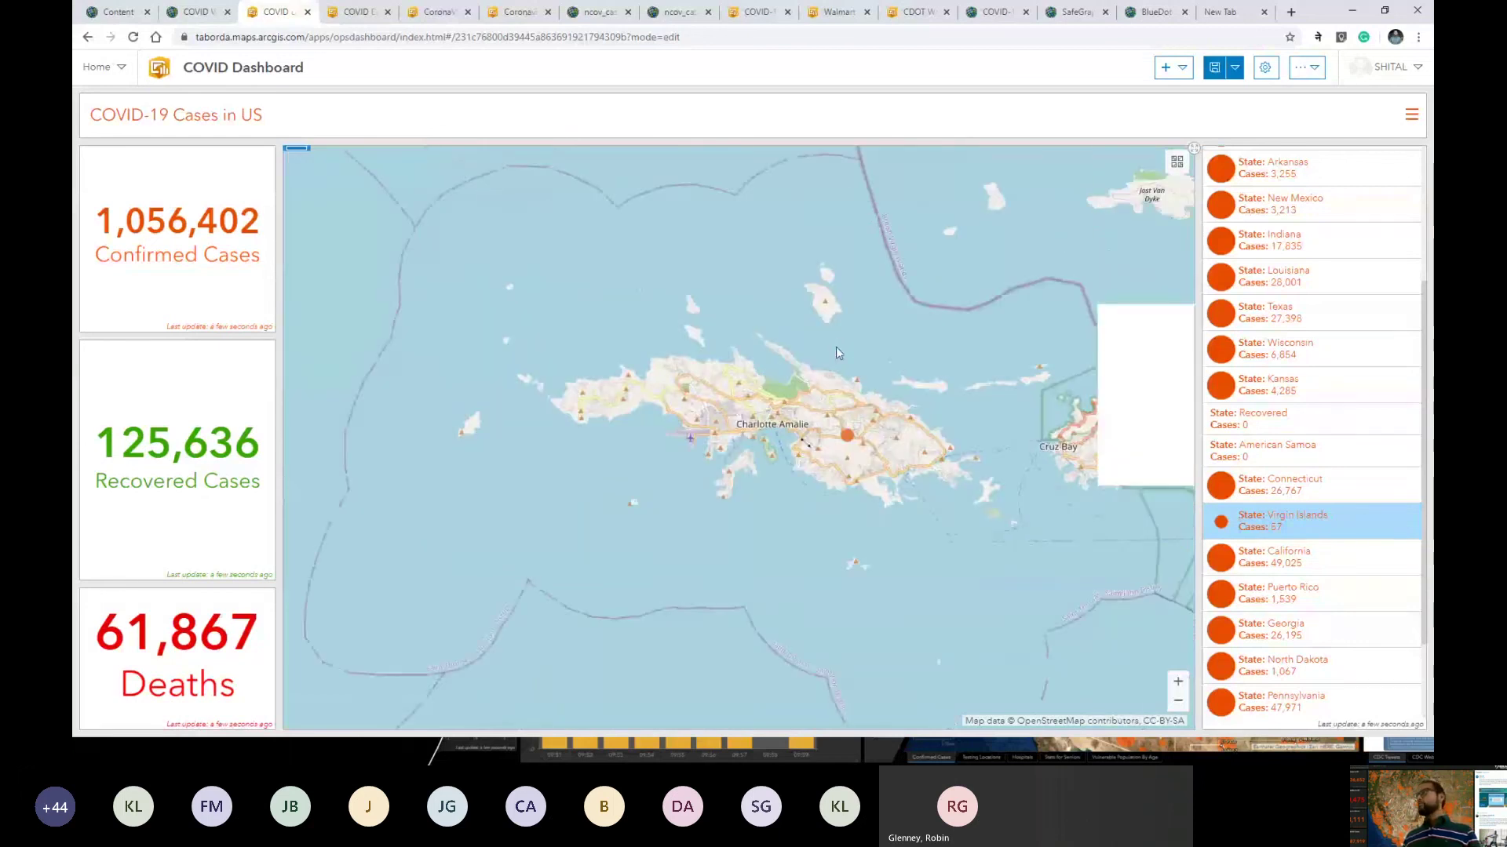
{"action": "scroll", "coordinate": [836, 347], "scroll_direction": "up", "scroll_amount": 1}
Step: Add a pie chart element based on the ncov_cases - Cases_country layer
{"action": "left_click", "coordinate": [1183, 69]}
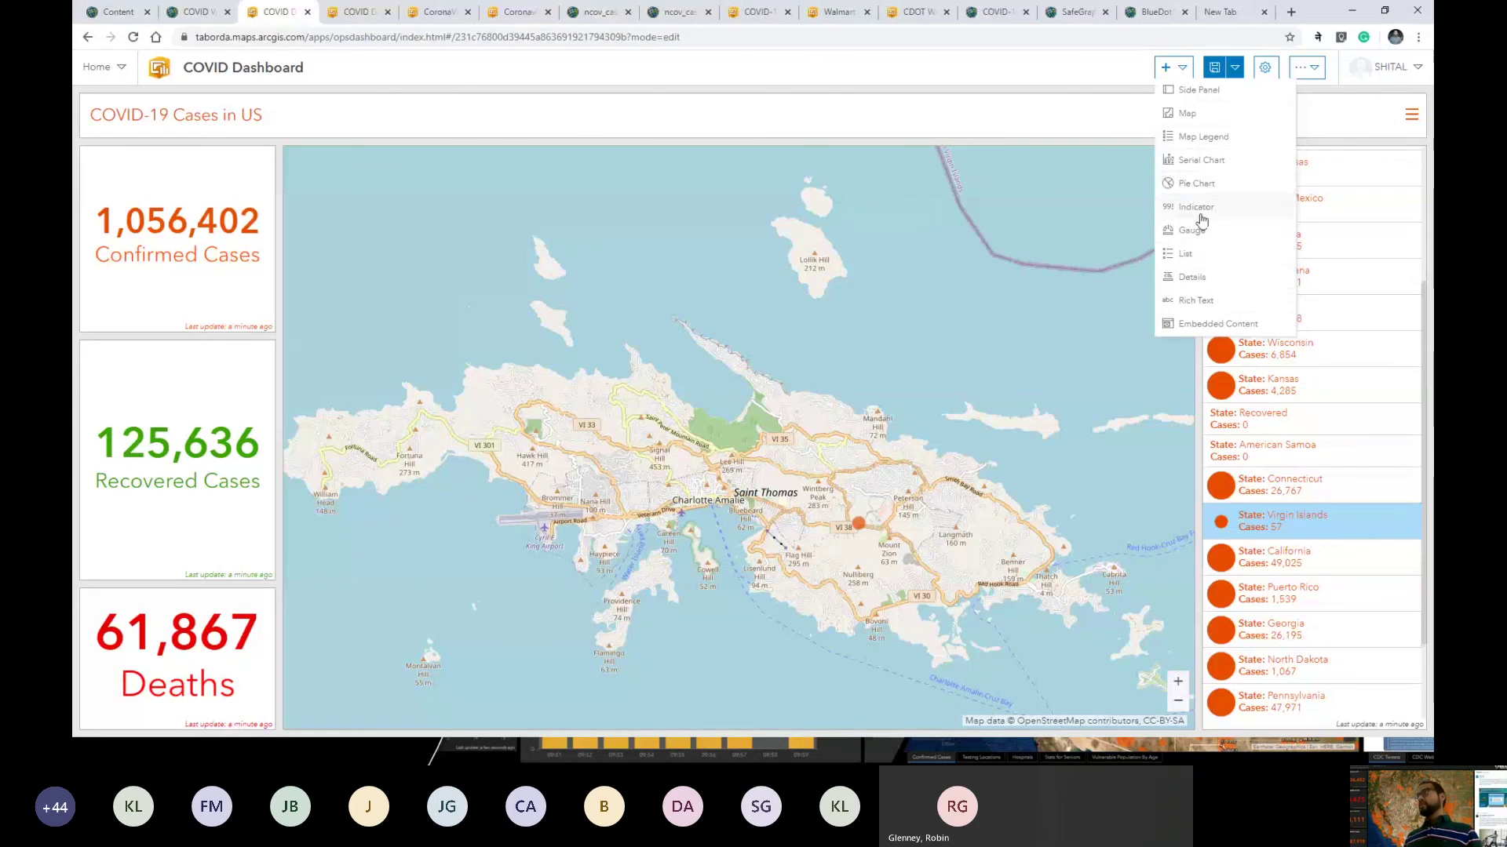
{"action": "left_click", "coordinate": [1199, 186]}
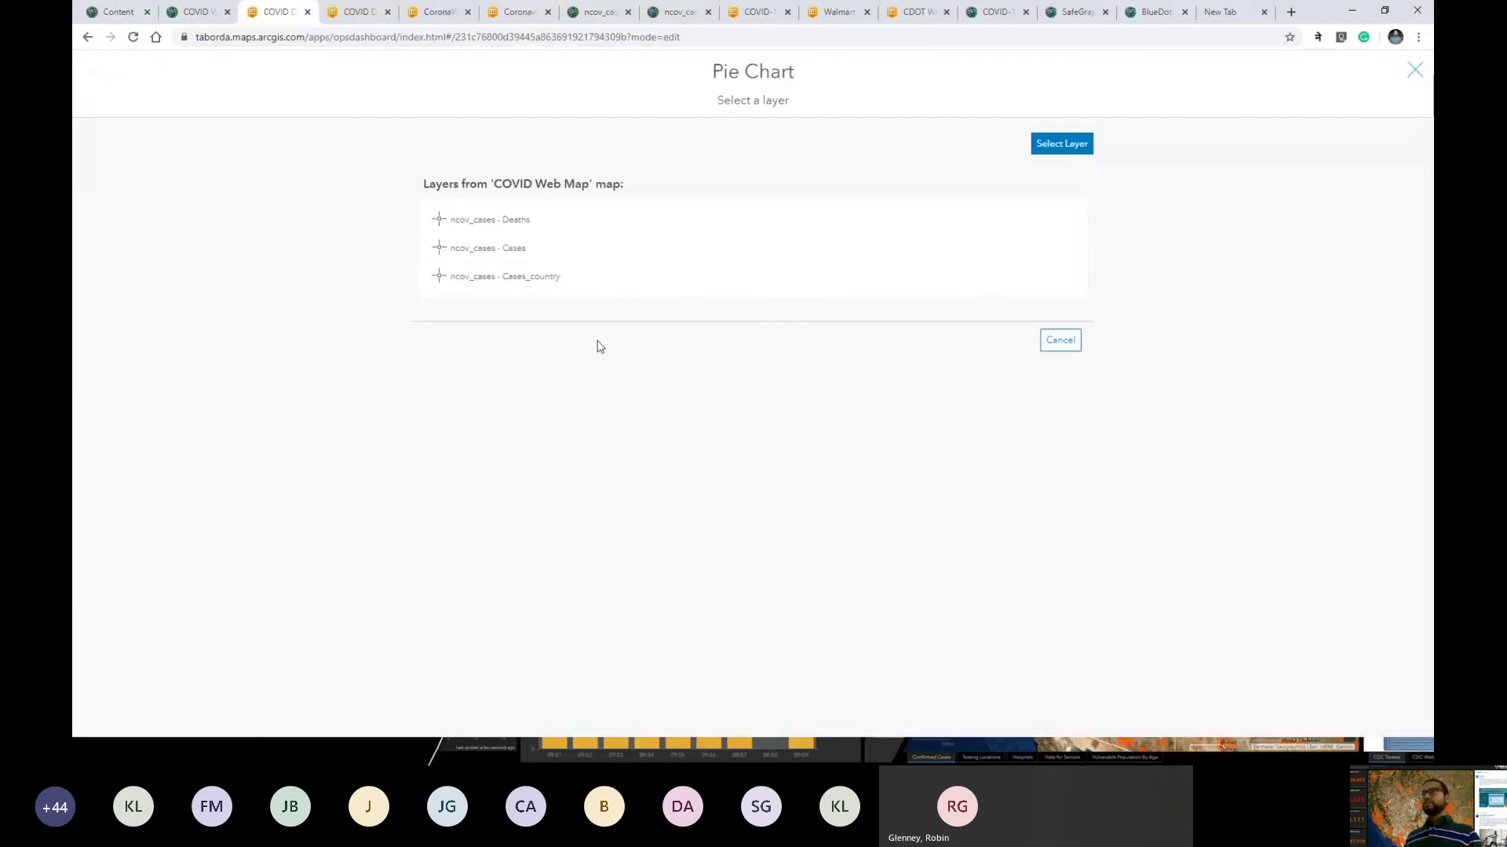
{"action": "left_click", "coordinate": [559, 284]}
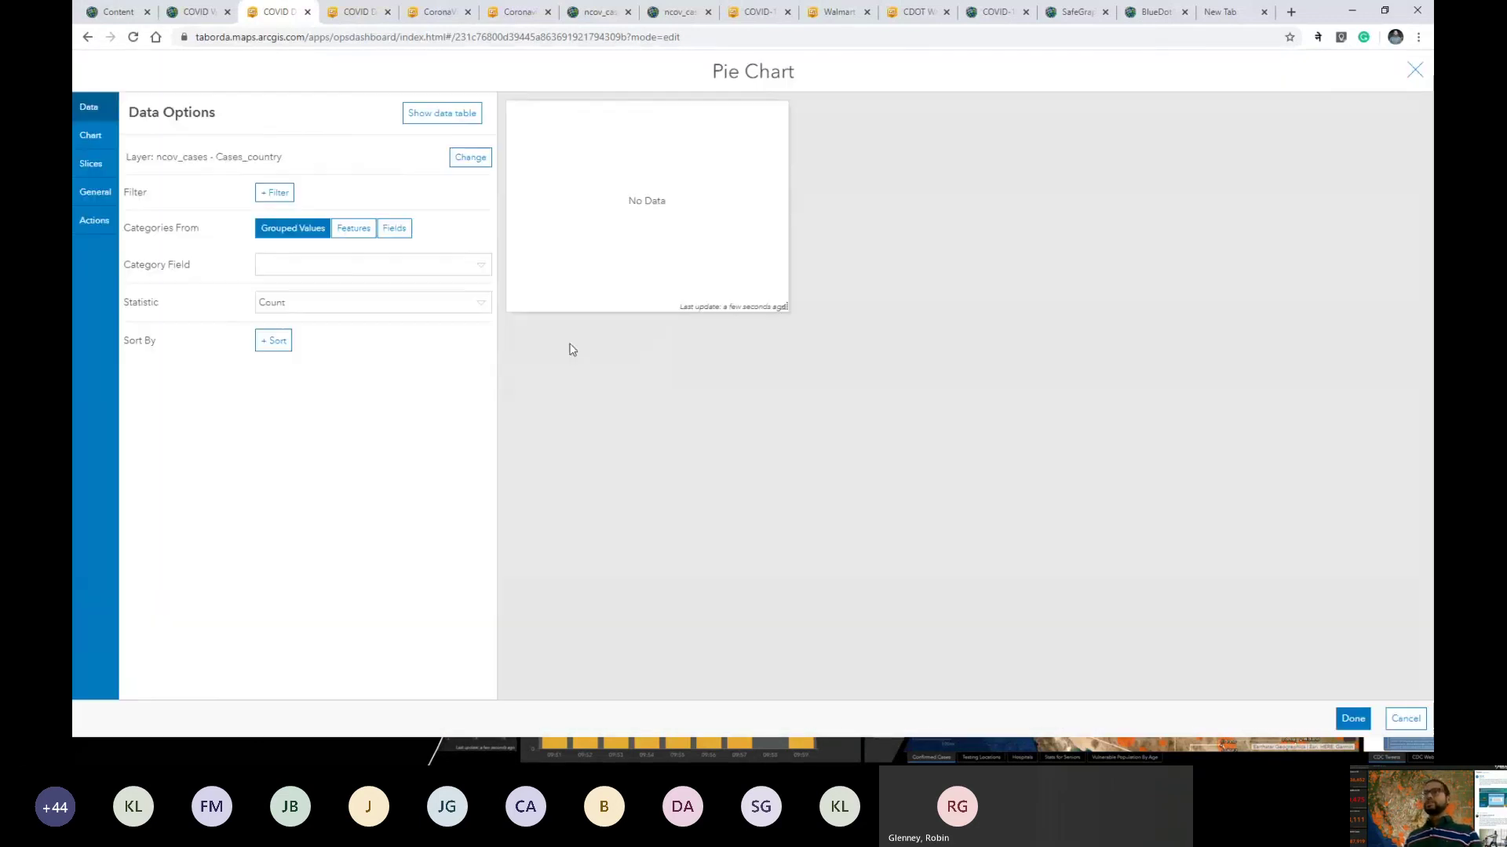
Step: Filter the pie chart's data to records where Country_Region equals US
{"action": "left_click", "coordinate": [272, 192]}
{"action": "left_click", "coordinate": [267, 220]}
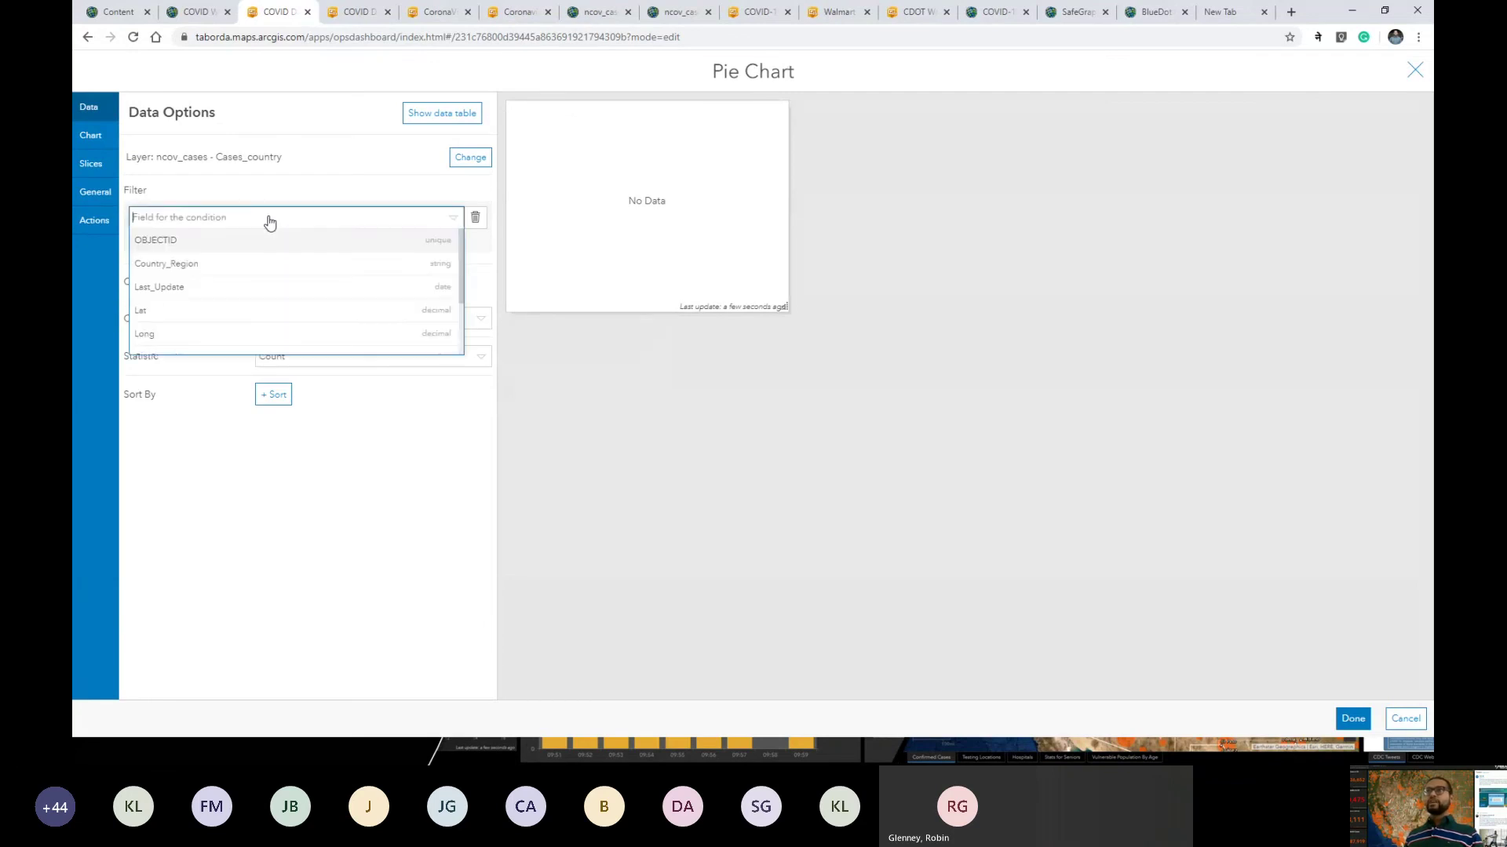
{"action": "left_click", "coordinate": [199, 269]}
{"action": "left_click", "coordinate": [200, 279]}
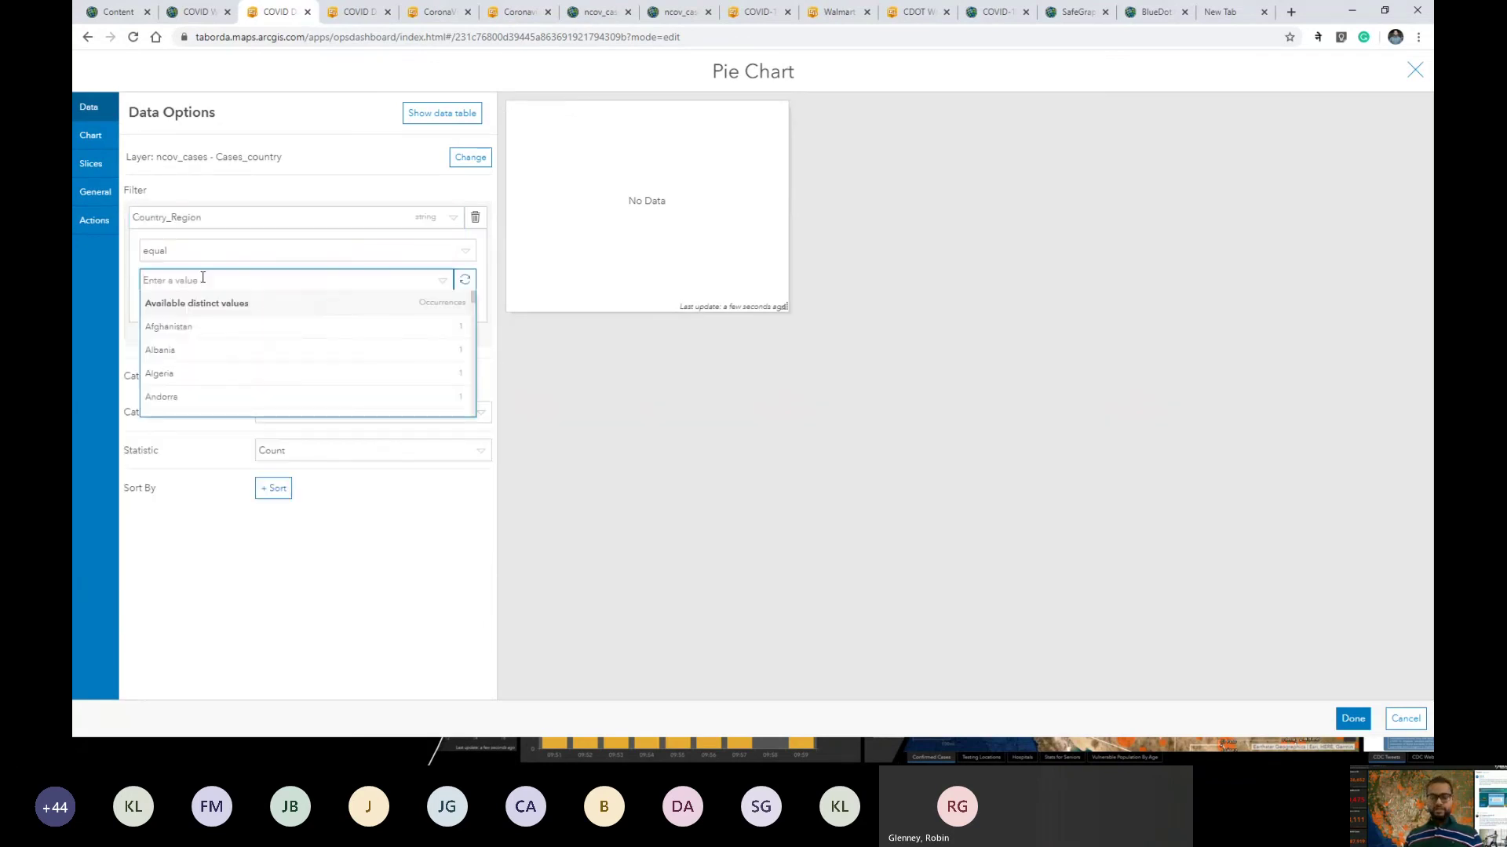
{"action": "type", "text": "US"}
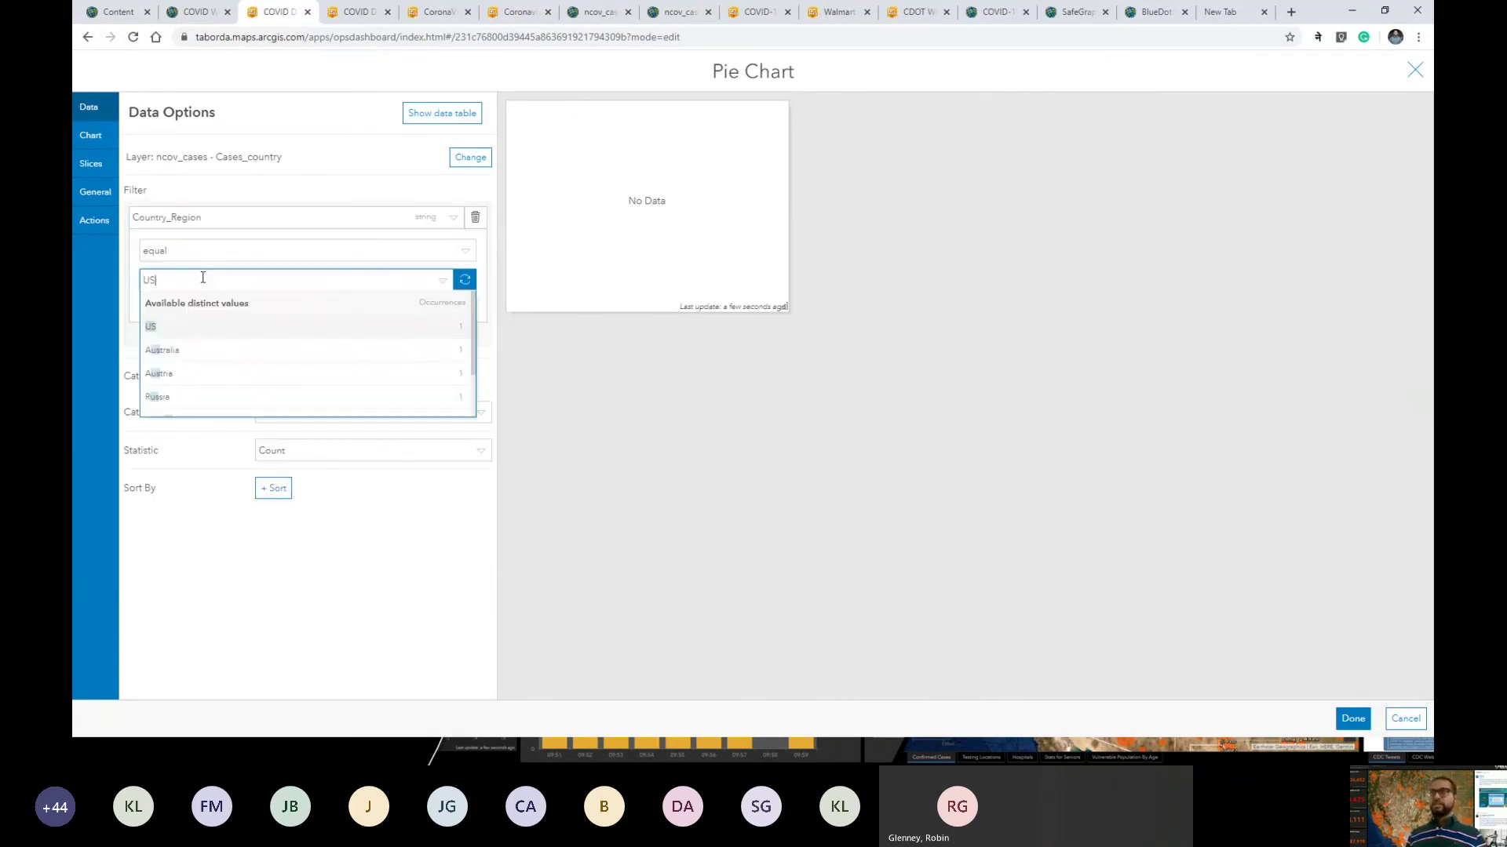
{"action": "left_click", "coordinate": [202, 328]}
Step: Use Confirmed as the pie chart's category field and look through its chart, slice and general options
{"action": "left_click", "coordinate": [352, 396]}
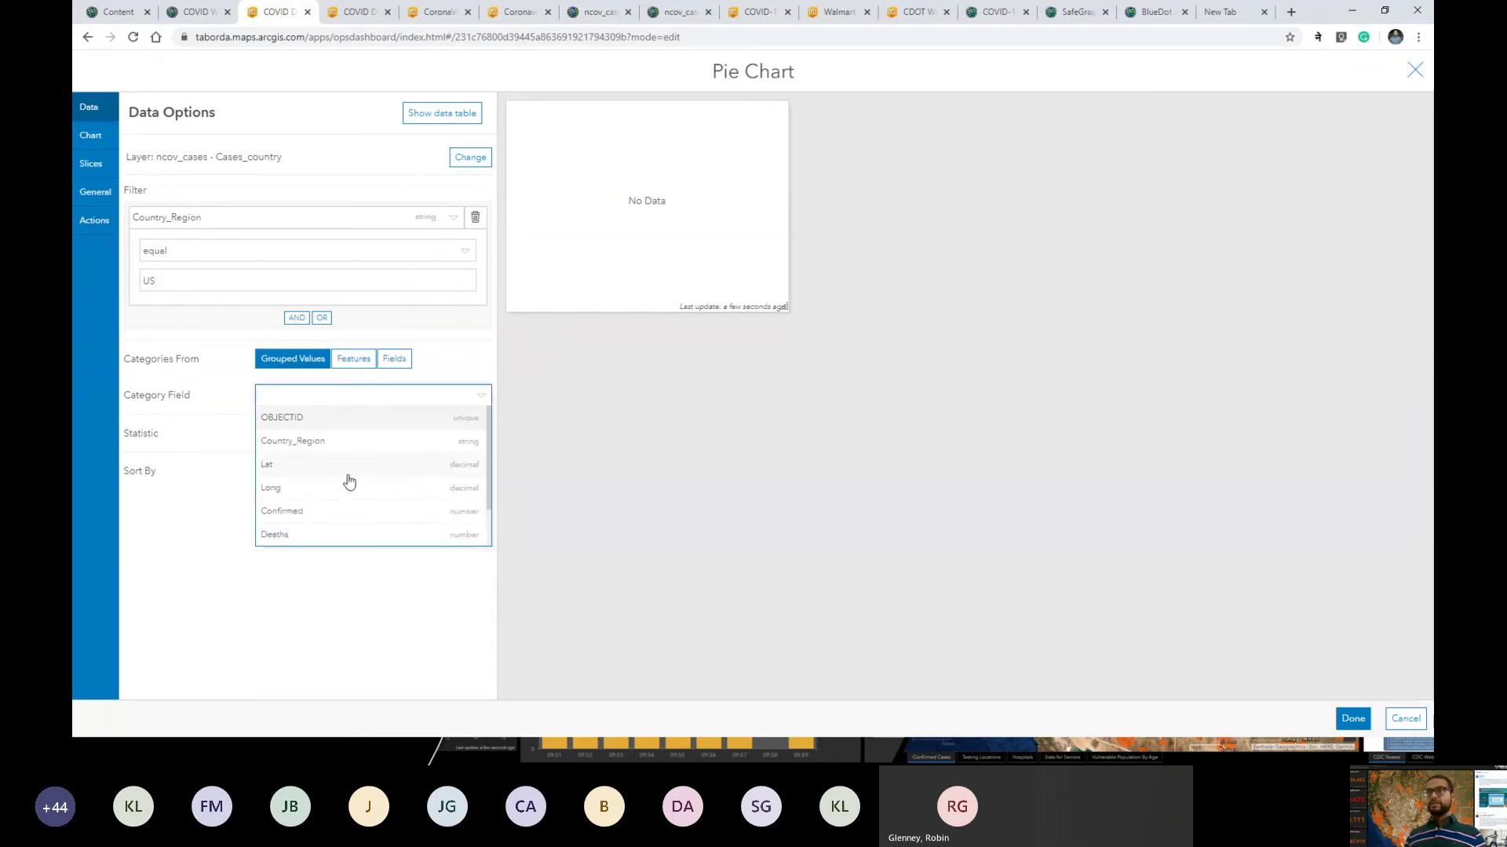
{"action": "left_click", "coordinate": [323, 516]}
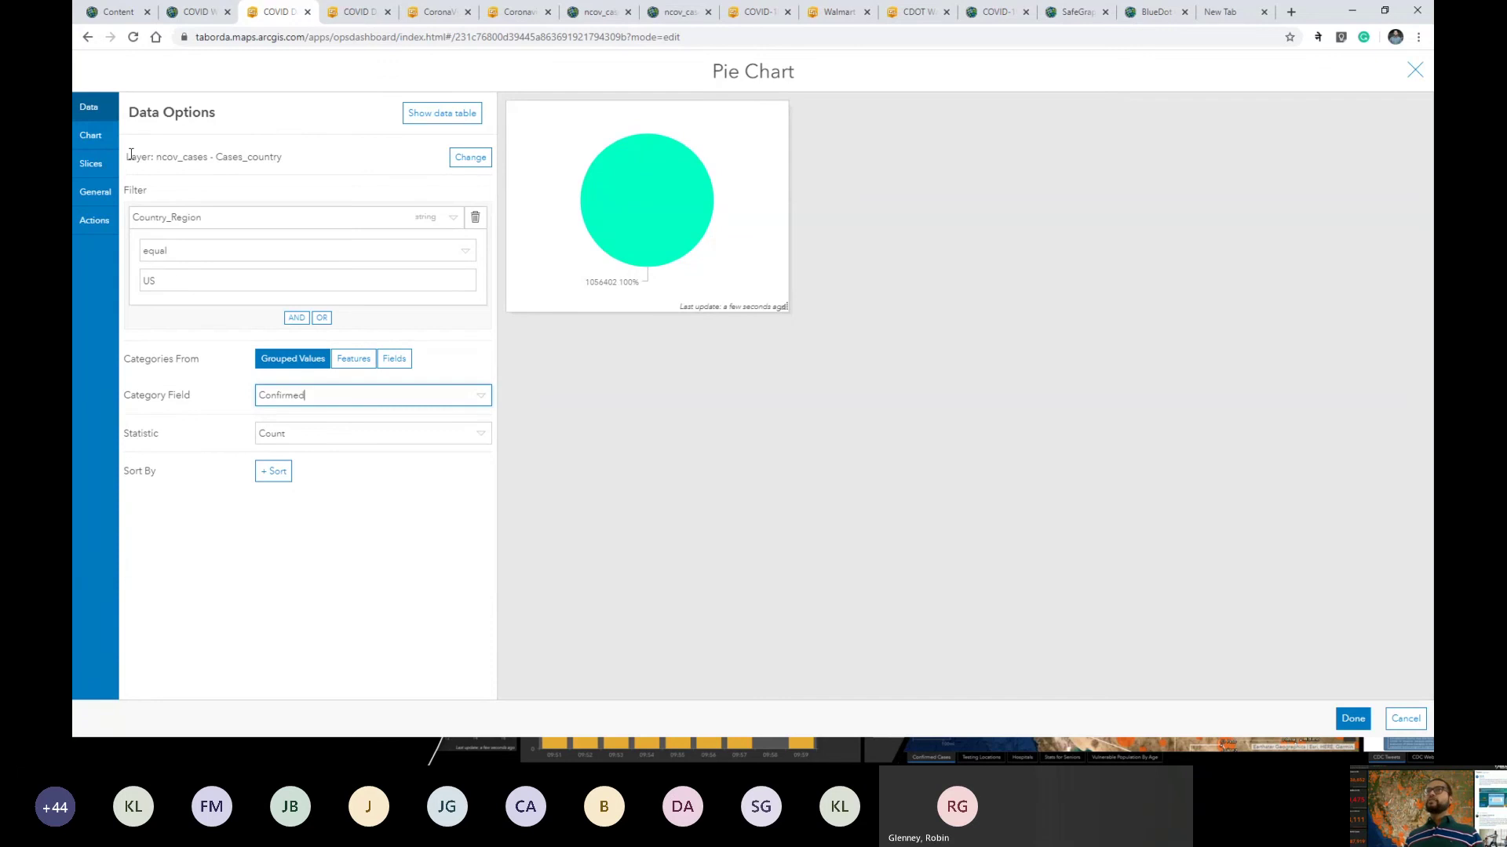
{"action": "left_click", "coordinate": [91, 135]}
{"action": "left_click", "coordinate": [91, 164]}
{"action": "left_click", "coordinate": [95, 193]}
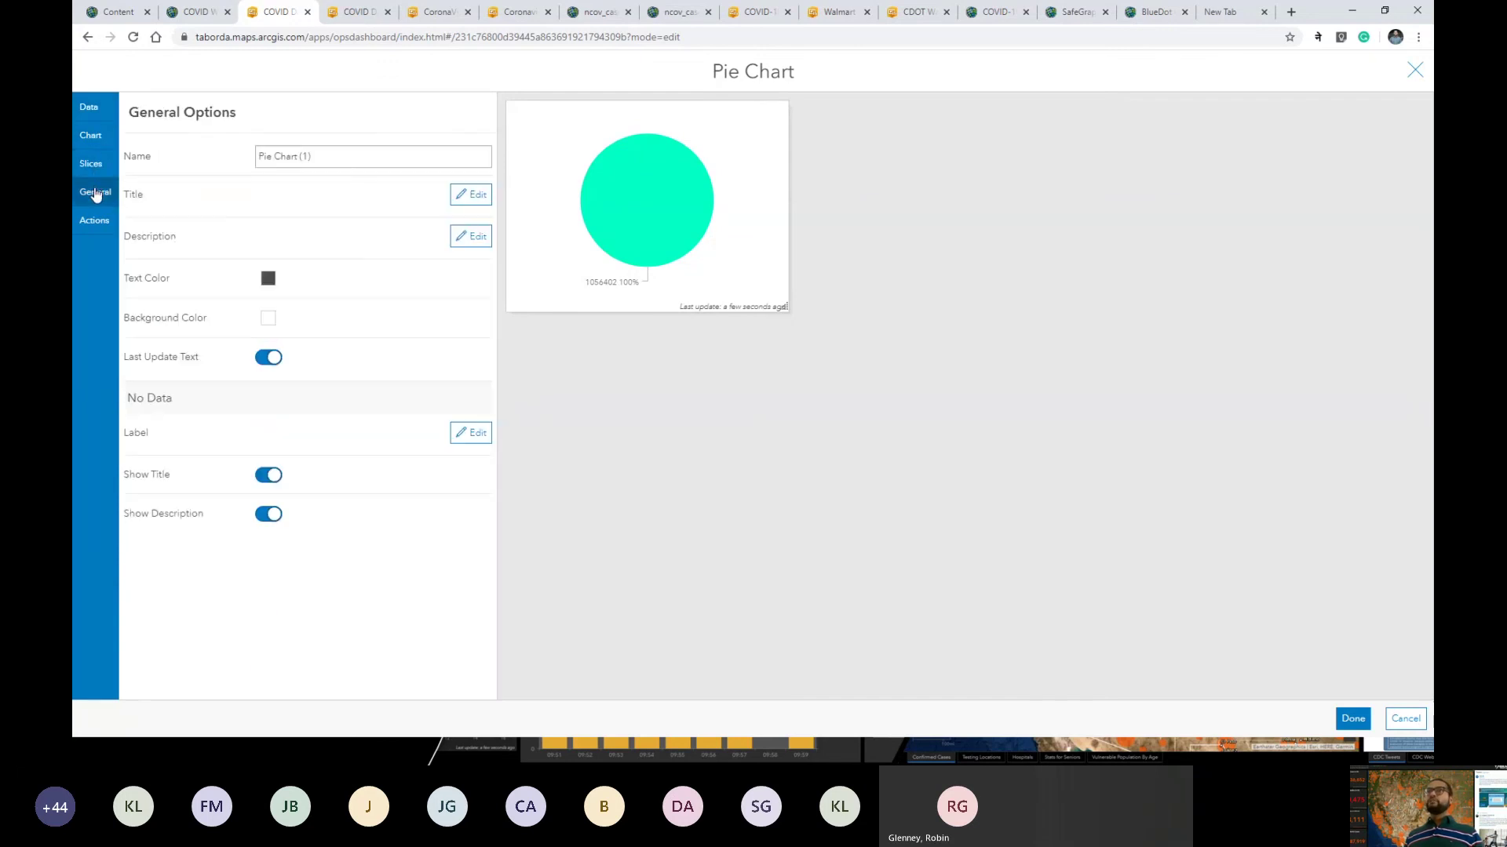
Step: Look over the pie chart's action options and discard the pie chart configuration
{"action": "left_click", "coordinate": [94, 224]}
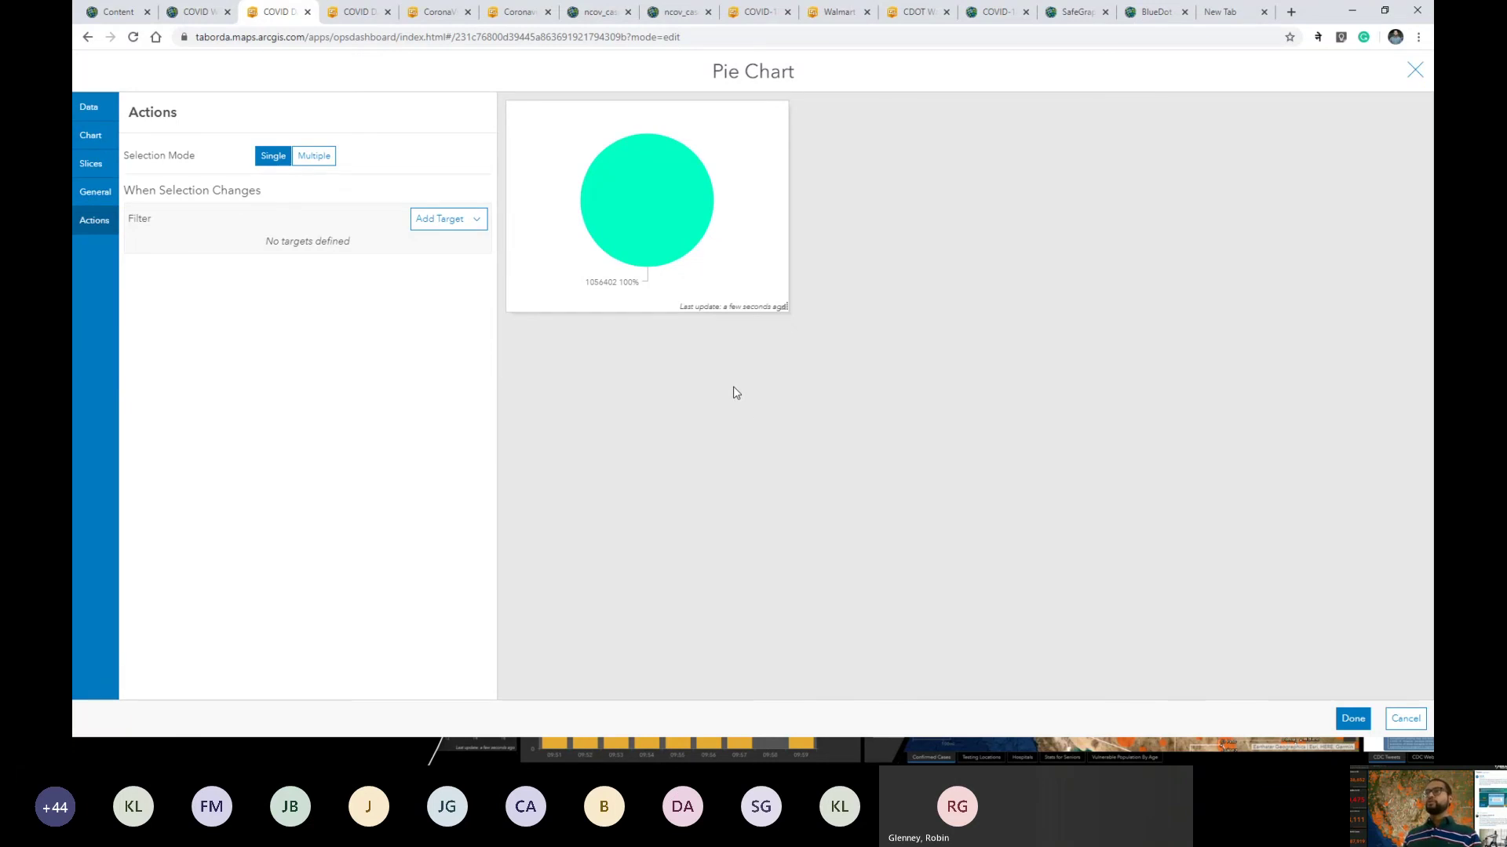
{"action": "left_click", "coordinate": [1405, 722]}
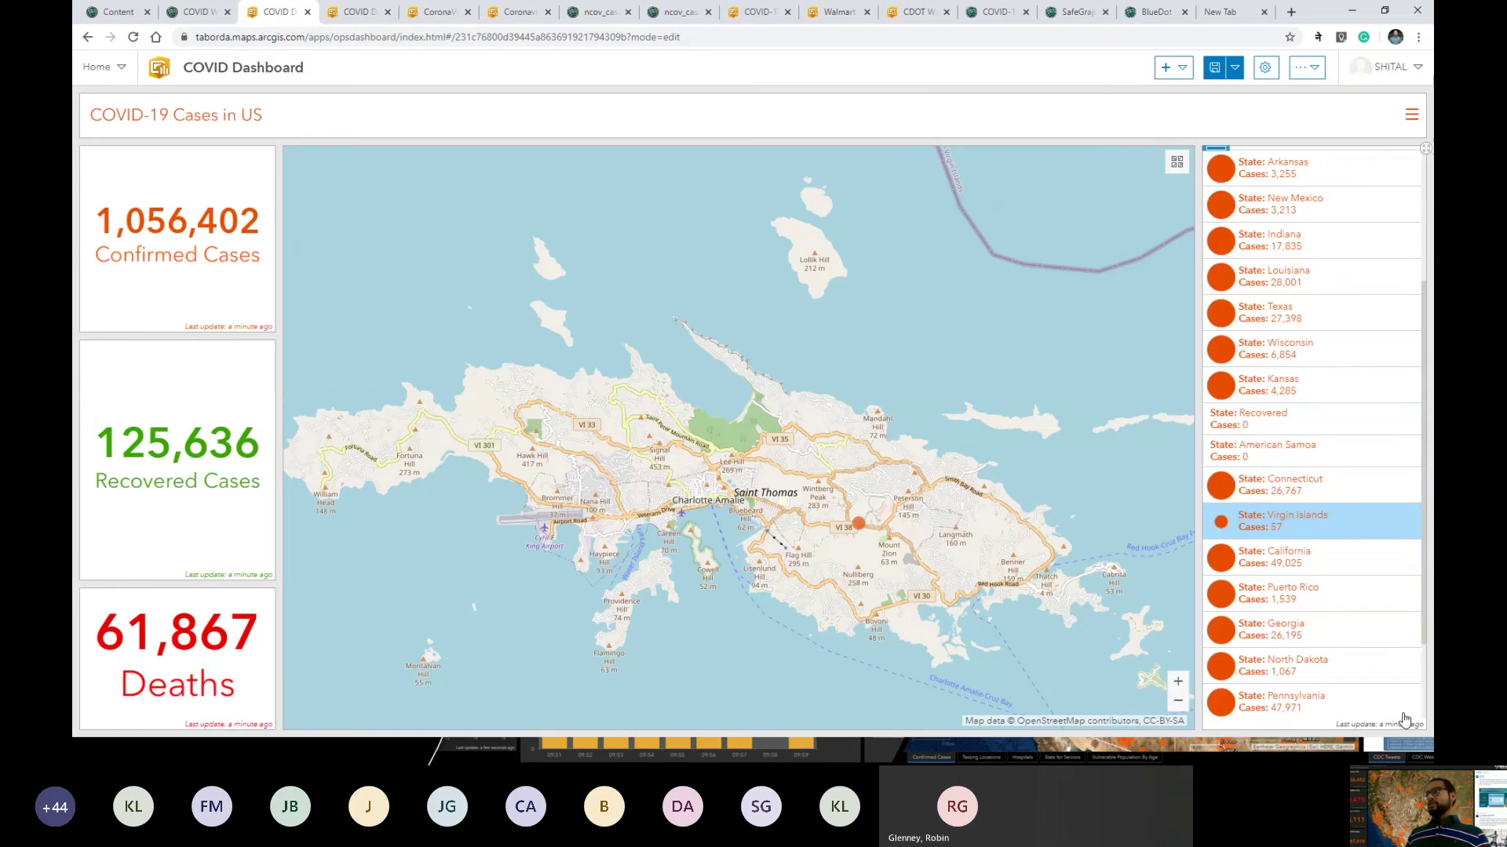
Step: Examine the case markers around the Virgin Islands and Puerto Rico on the dashboard map
{"action": "scroll", "coordinate": [614, 511], "scroll_direction": "down", "scroll_amount": 2}
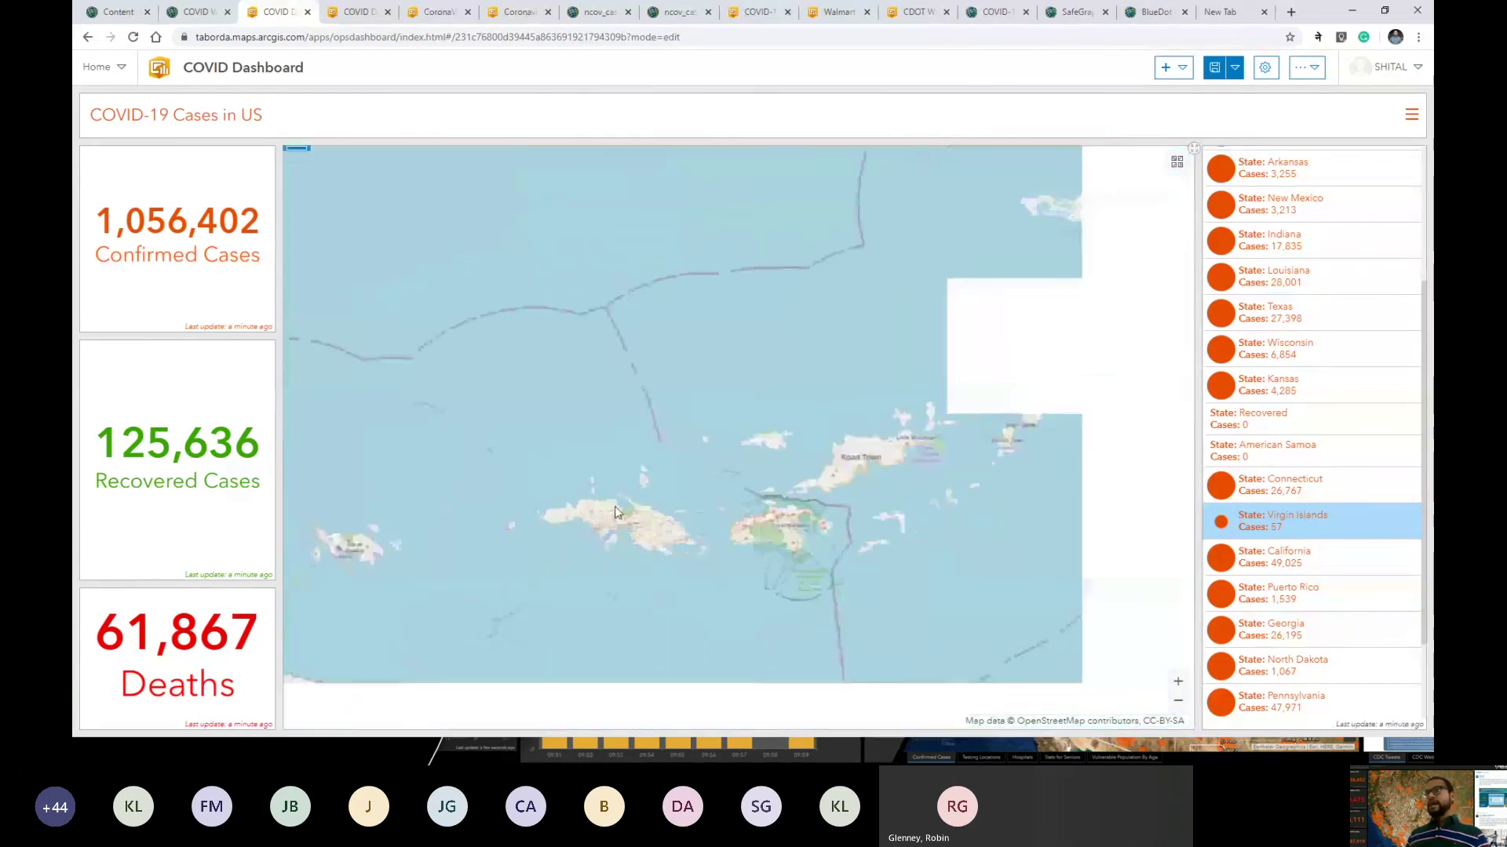
{"action": "scroll", "coordinate": [614, 512], "scroll_direction": "down", "scroll_amount": 2}
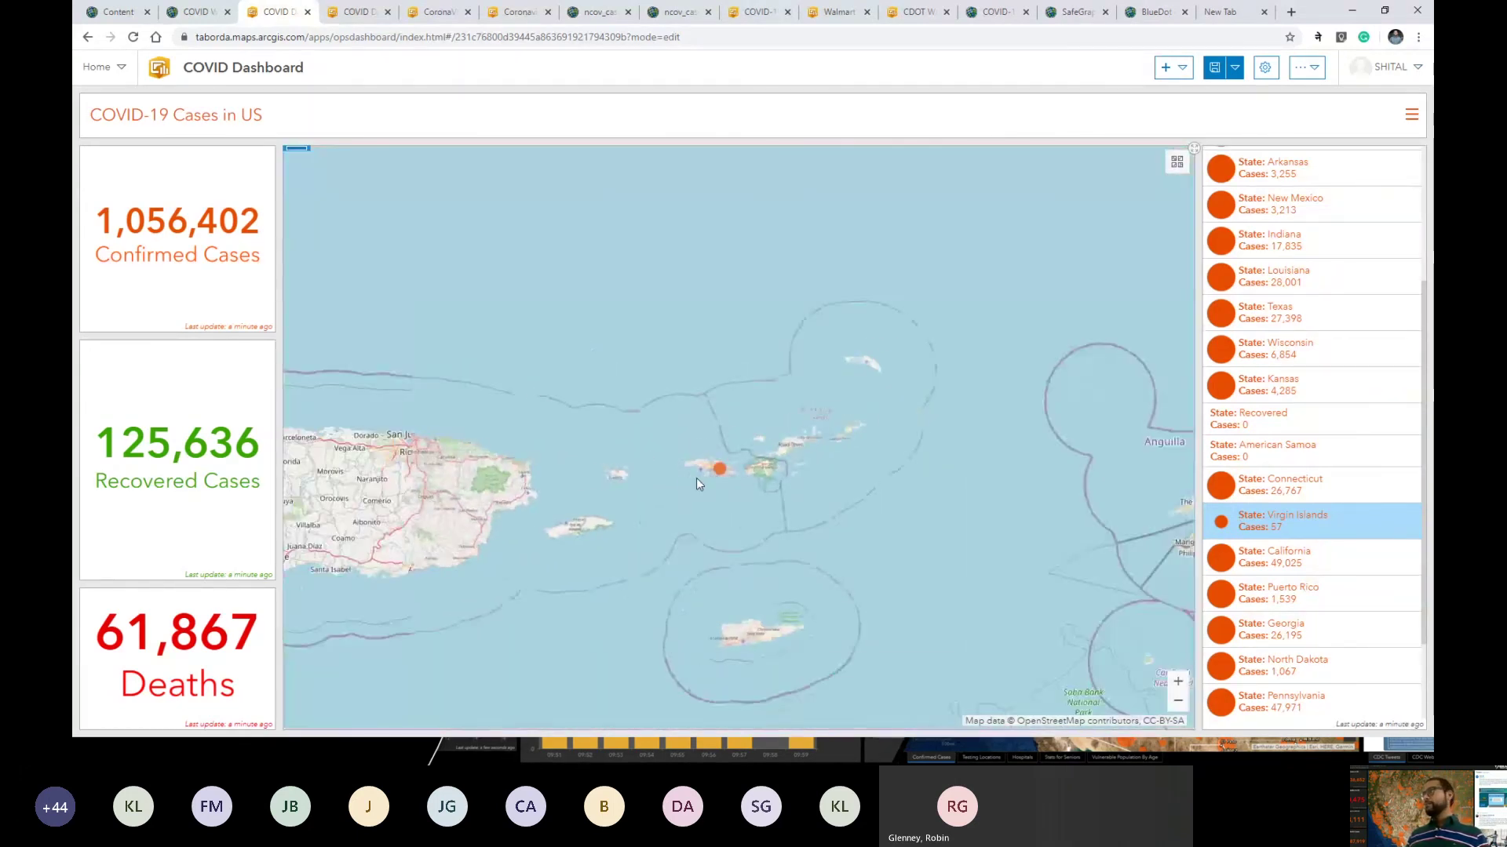
{"action": "left_click_drag", "start_coordinate": [664, 466], "coordinate": [841, 378]}
{"action": "scroll", "coordinate": [838, 383], "scroll_direction": "down", "scroll_amount": 2}
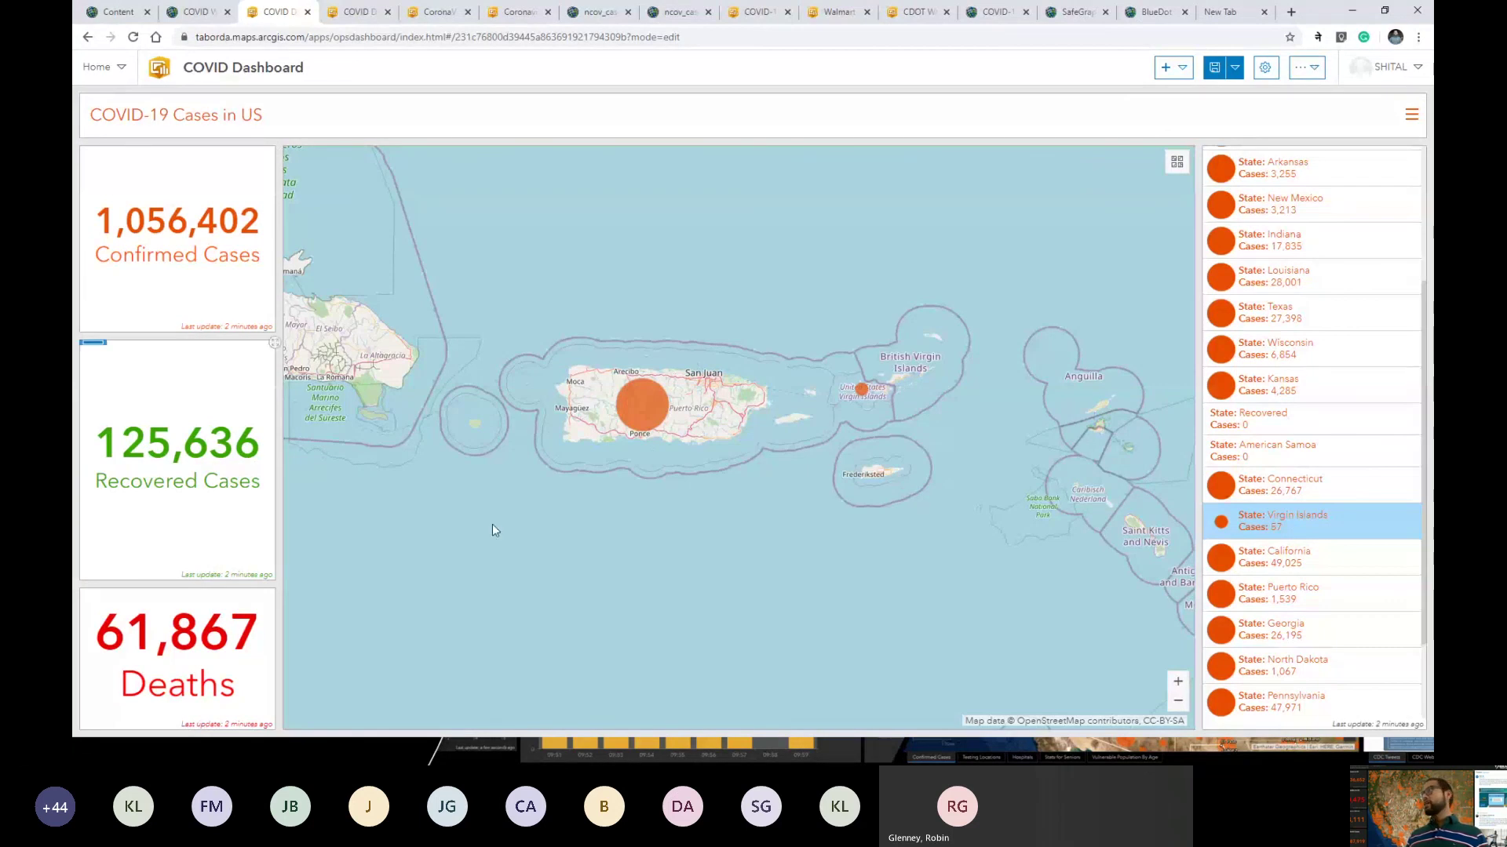
Step: Switch the dashboard to the Dark theme and save it
{"action": "left_click", "coordinate": [1315, 70]}
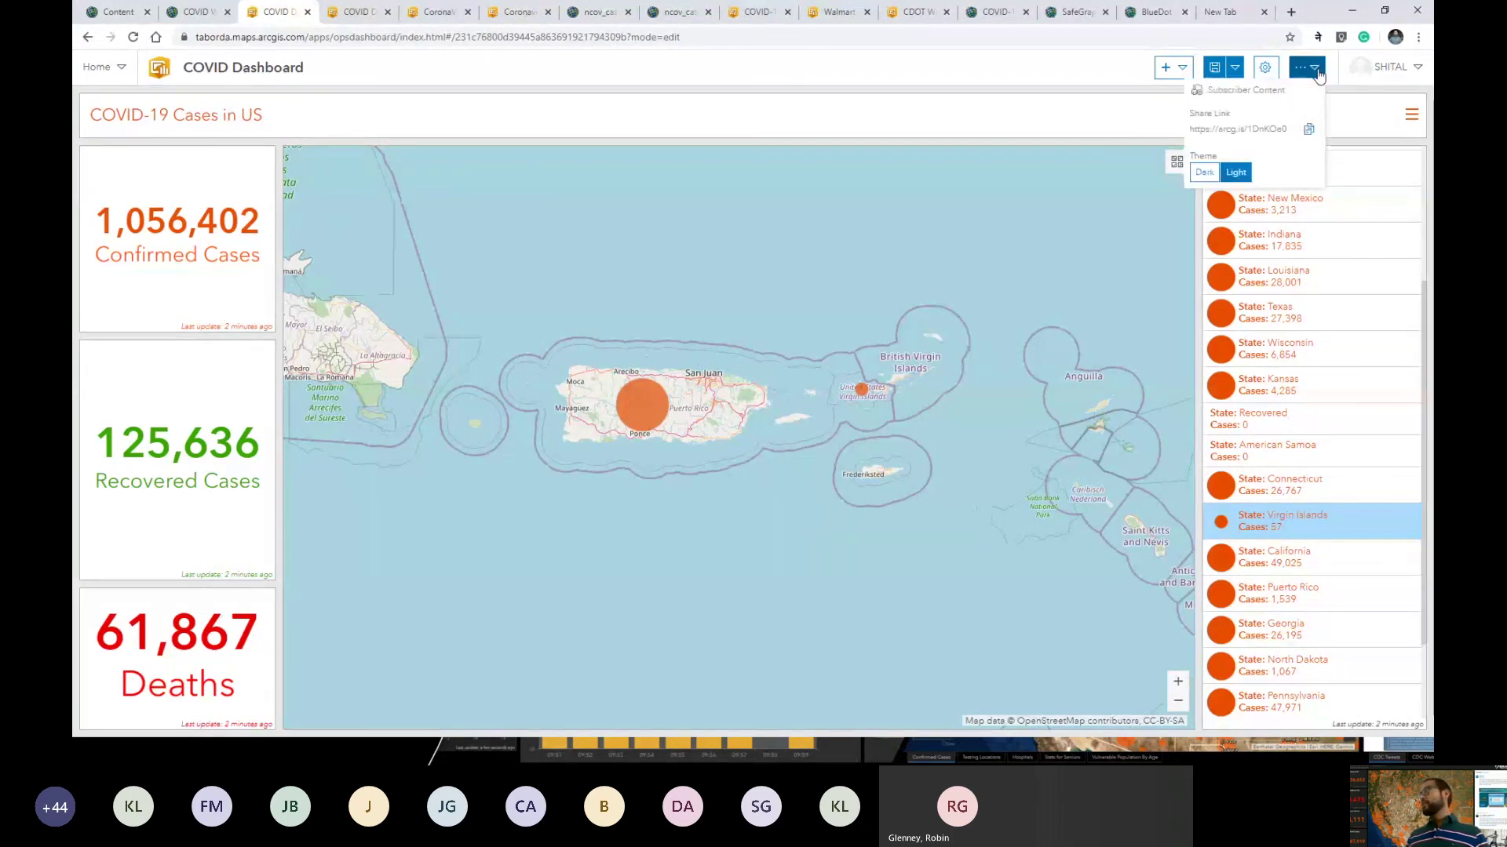
{"action": "left_click", "coordinate": [1205, 173]}
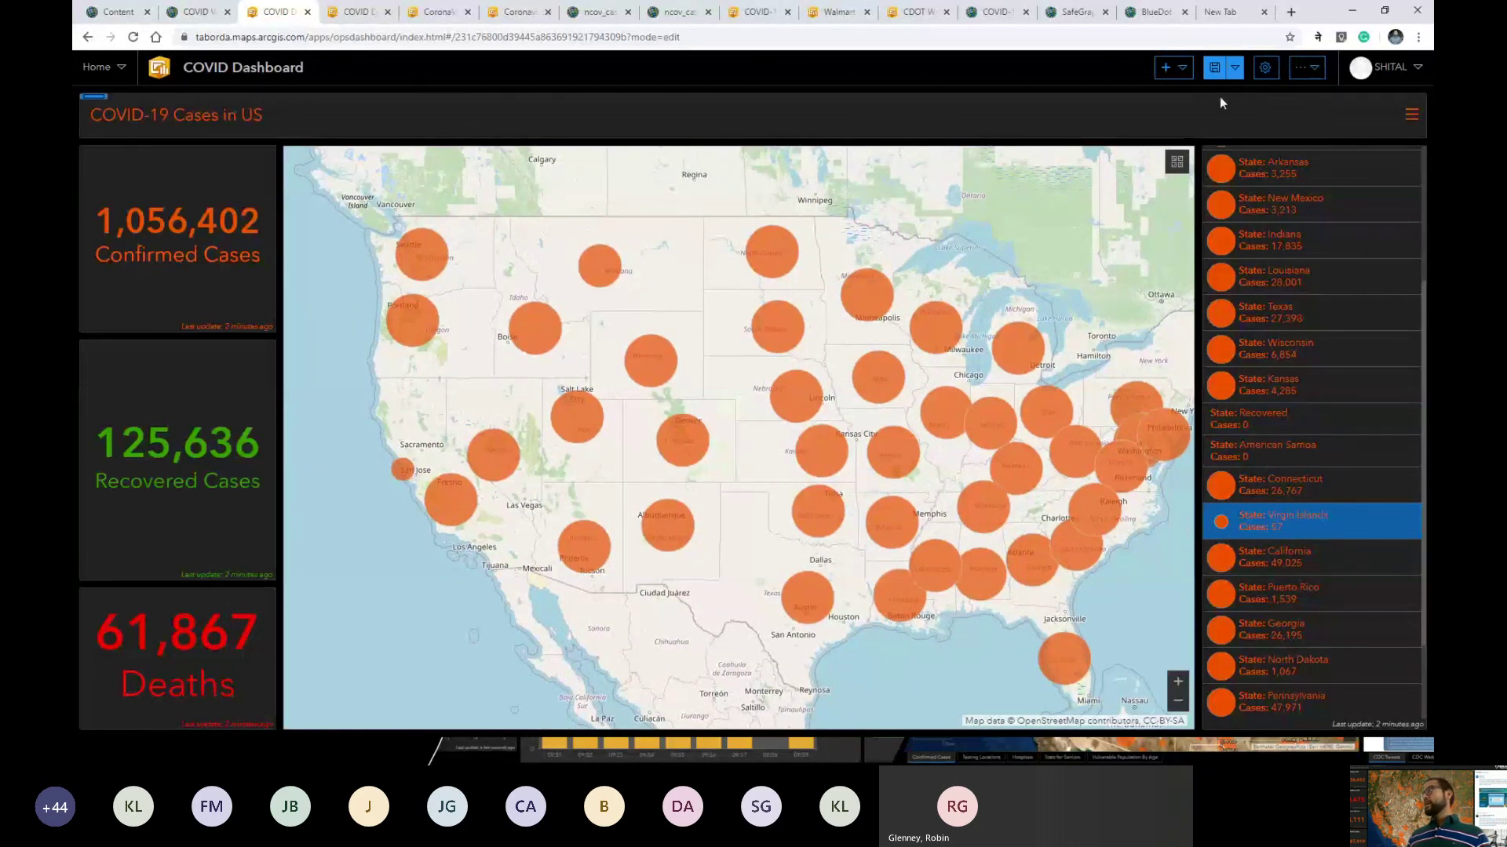
{"action": "left_click", "coordinate": [1213, 71]}
Step: Refresh the Dashboard Webinar content folder to check for the saved COVID Dashboard
{"action": "left_click", "coordinate": [195, 14]}
{"action": "left_click", "coordinate": [115, 15]}
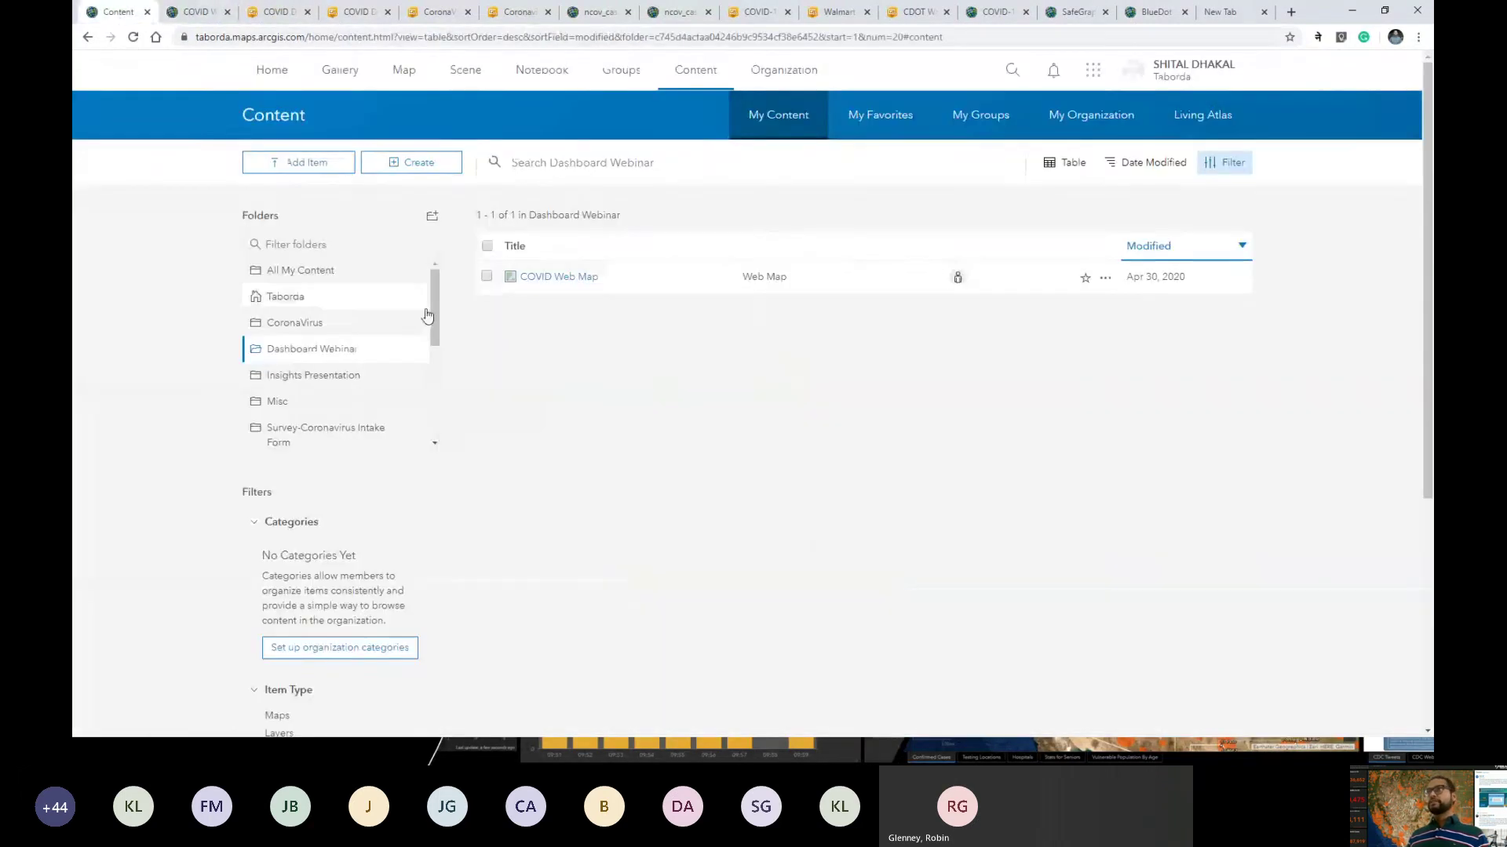
{"action": "left_click", "coordinate": [133, 37]}
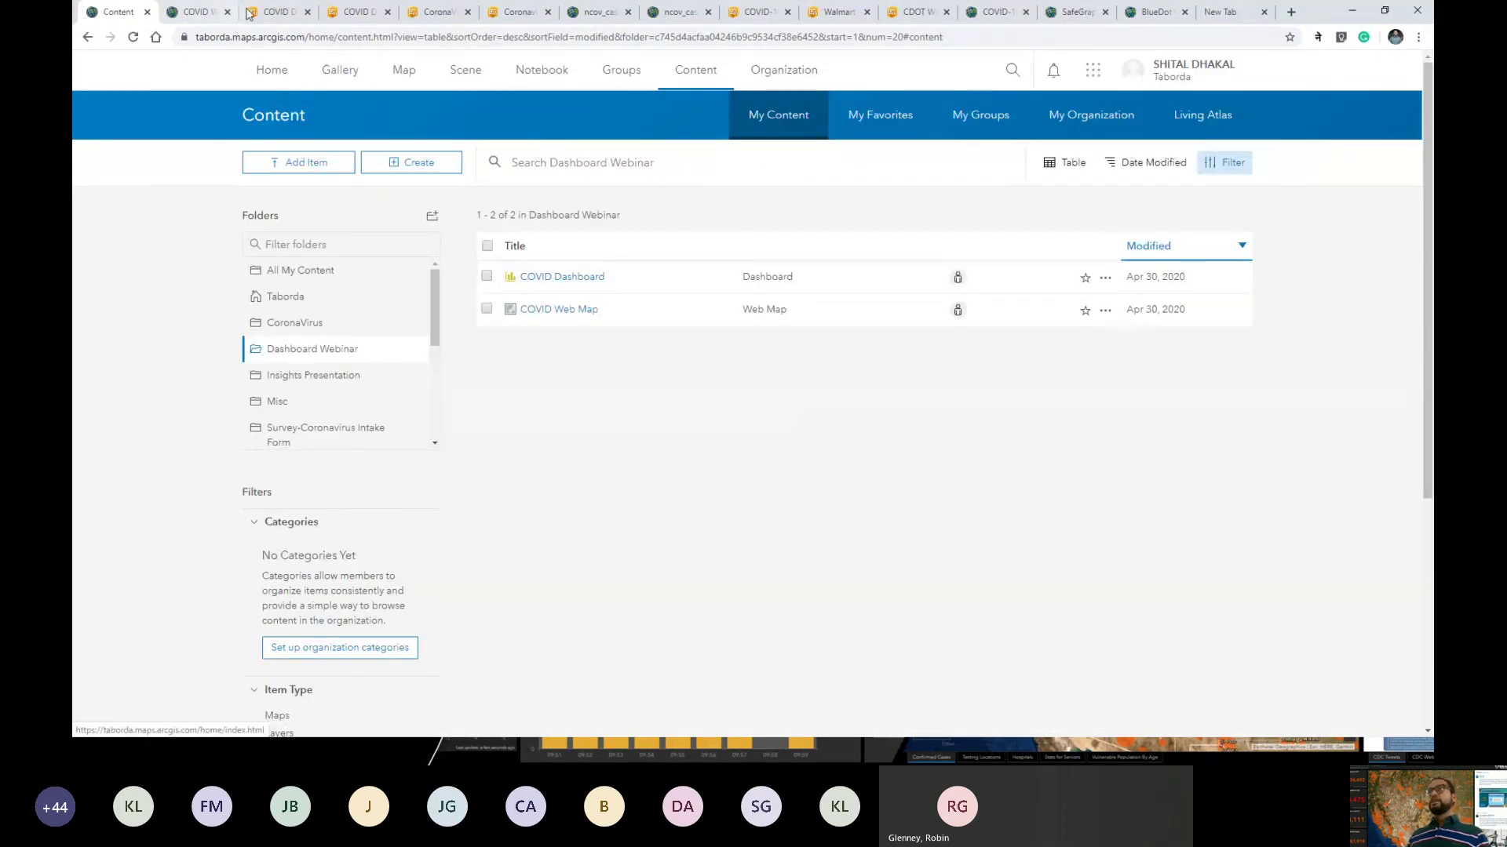
Step: View the dashboard's share link and open the sharing-level settings of the COVID Dashboard item in the content folder
{"action": "left_click", "coordinate": [273, 11]}
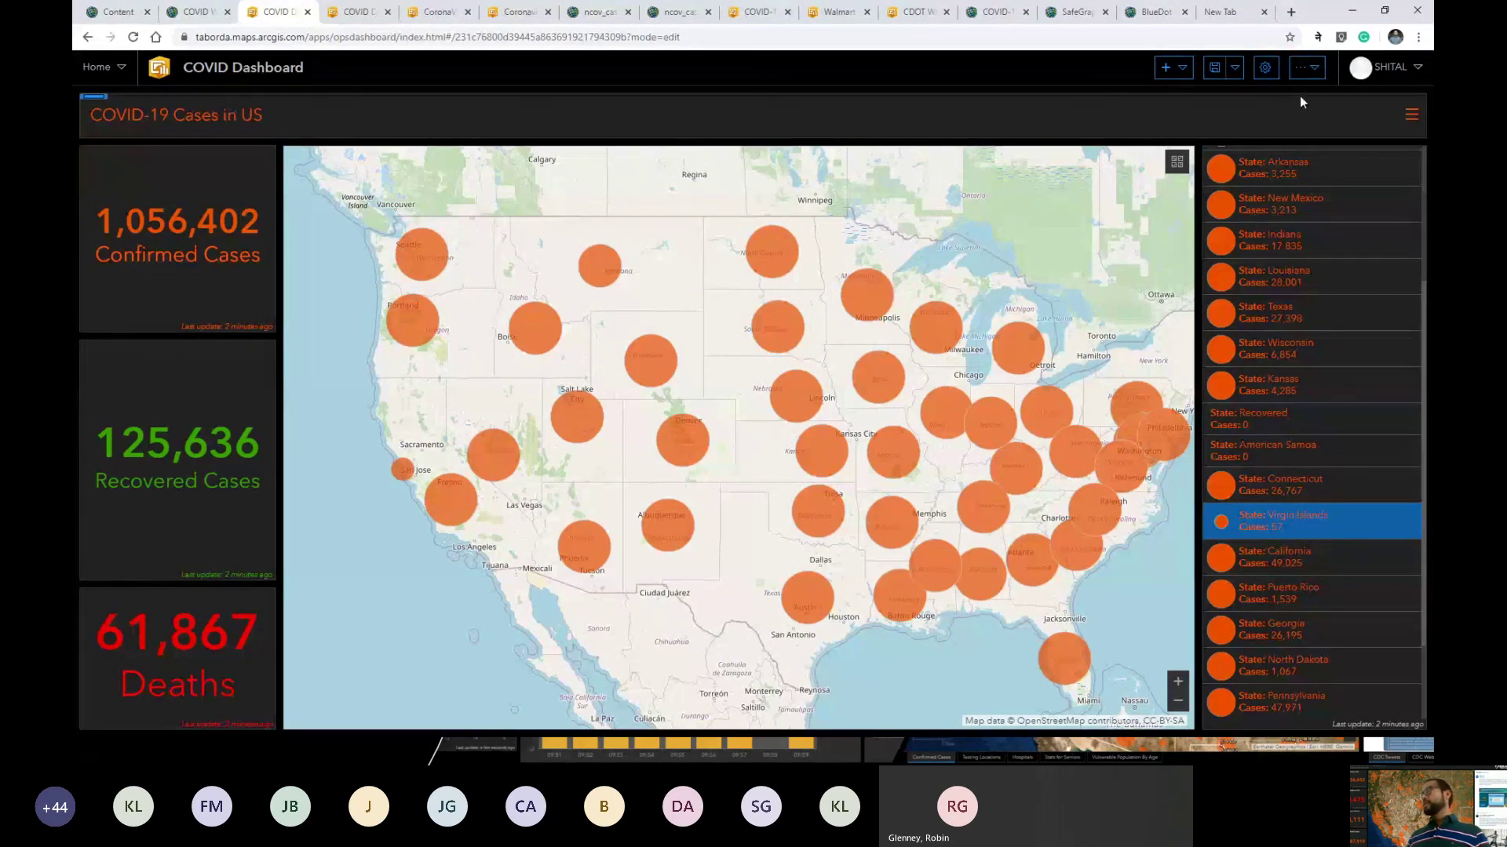
{"action": "left_click", "coordinate": [1305, 67]}
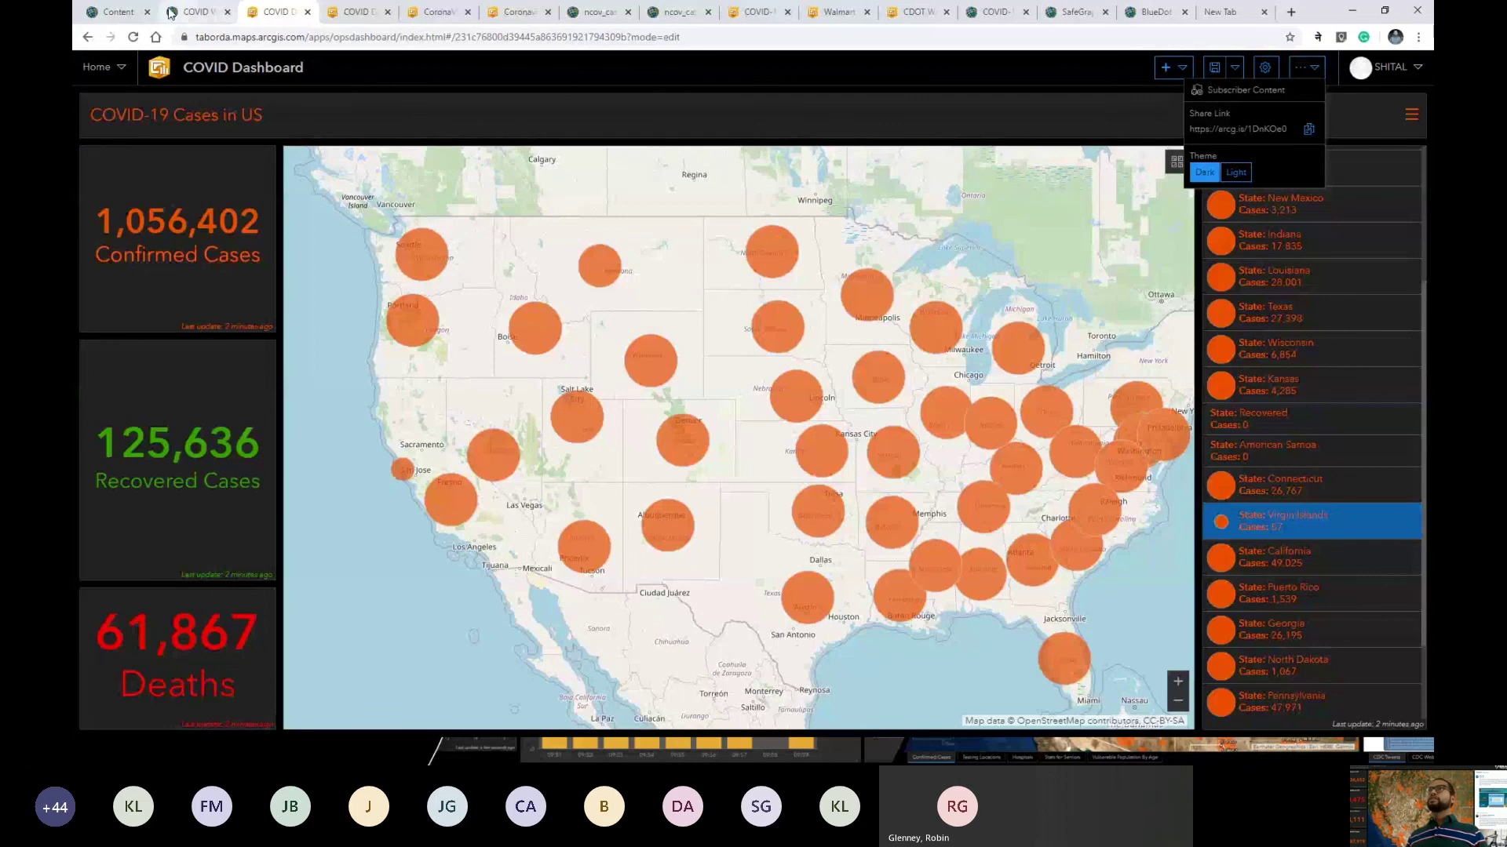
{"action": "left_click", "coordinate": [116, 12]}
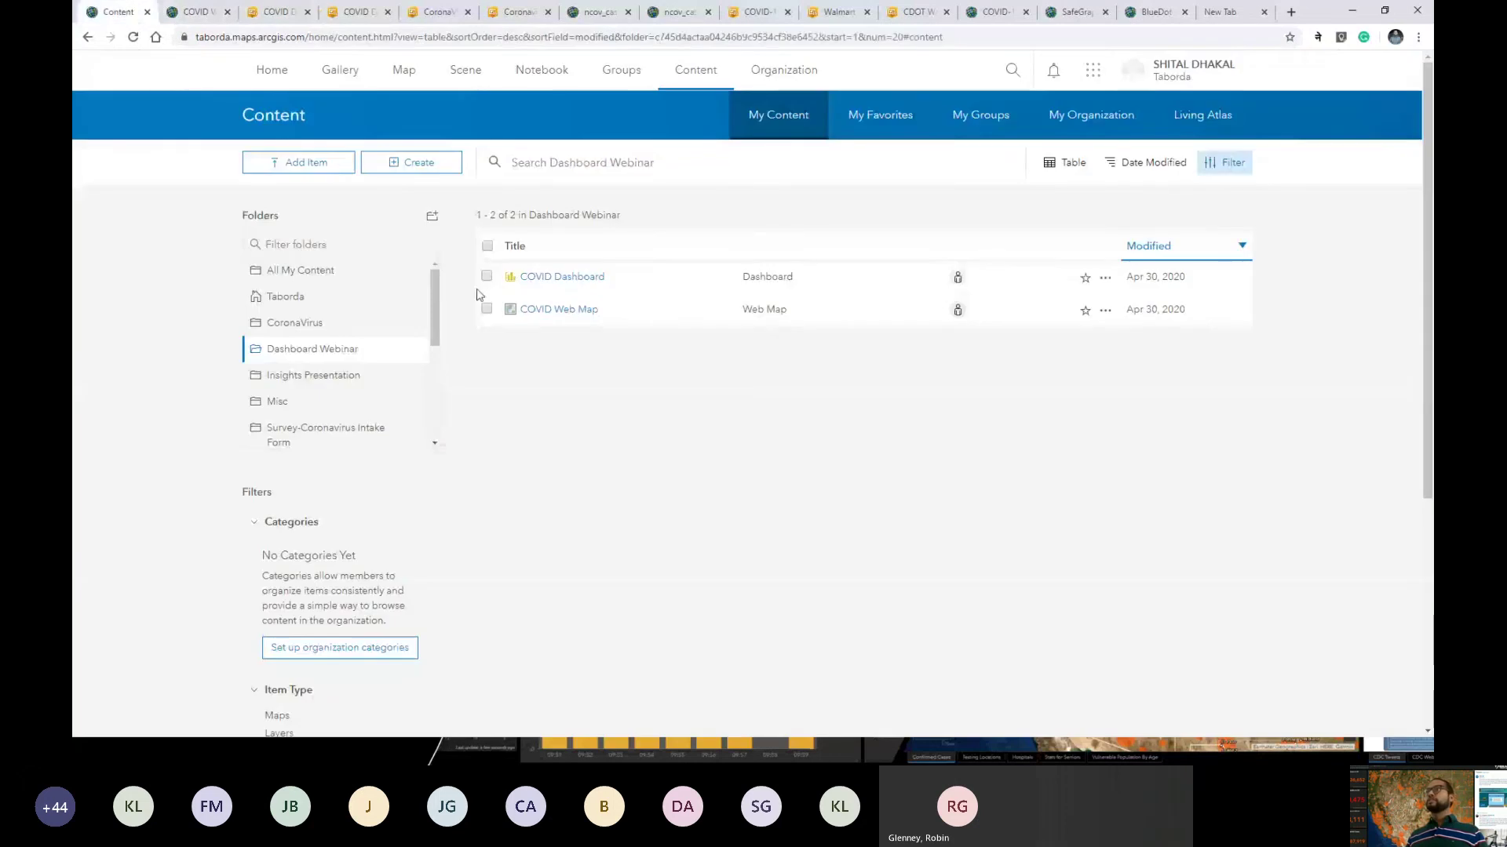
{"action": "left_click", "coordinate": [958, 279]}
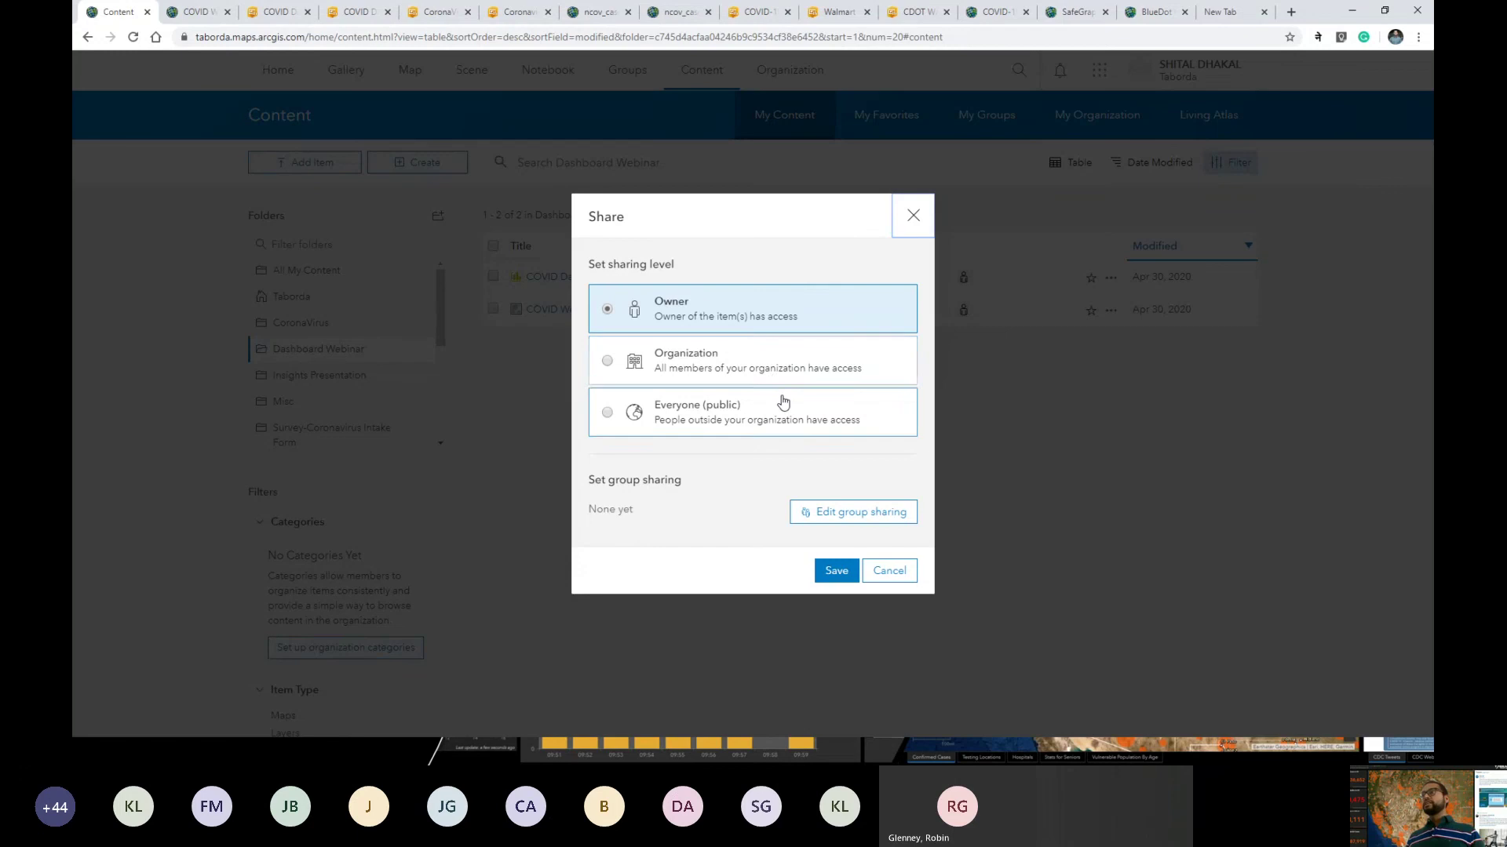
Step: Return to the COVID Dashboard and inspect the case markers across the central United States on its map
{"action": "left_click", "coordinate": [266, 13]}
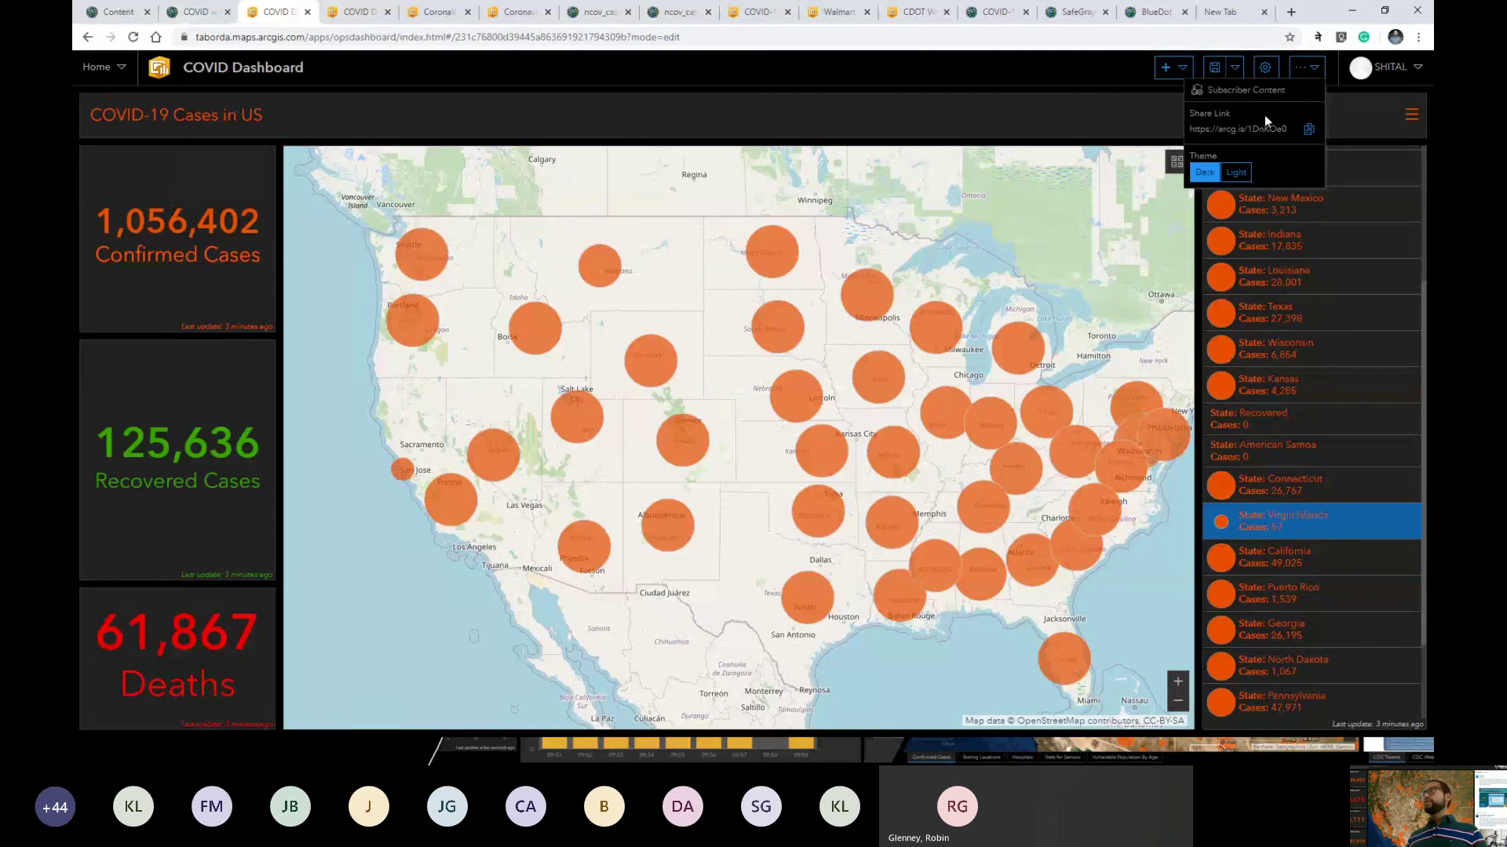
{"action": "left_click", "coordinate": [1080, 74]}
{"action": "left_click_drag", "start_coordinate": [754, 482], "coordinate": [666, 514]}
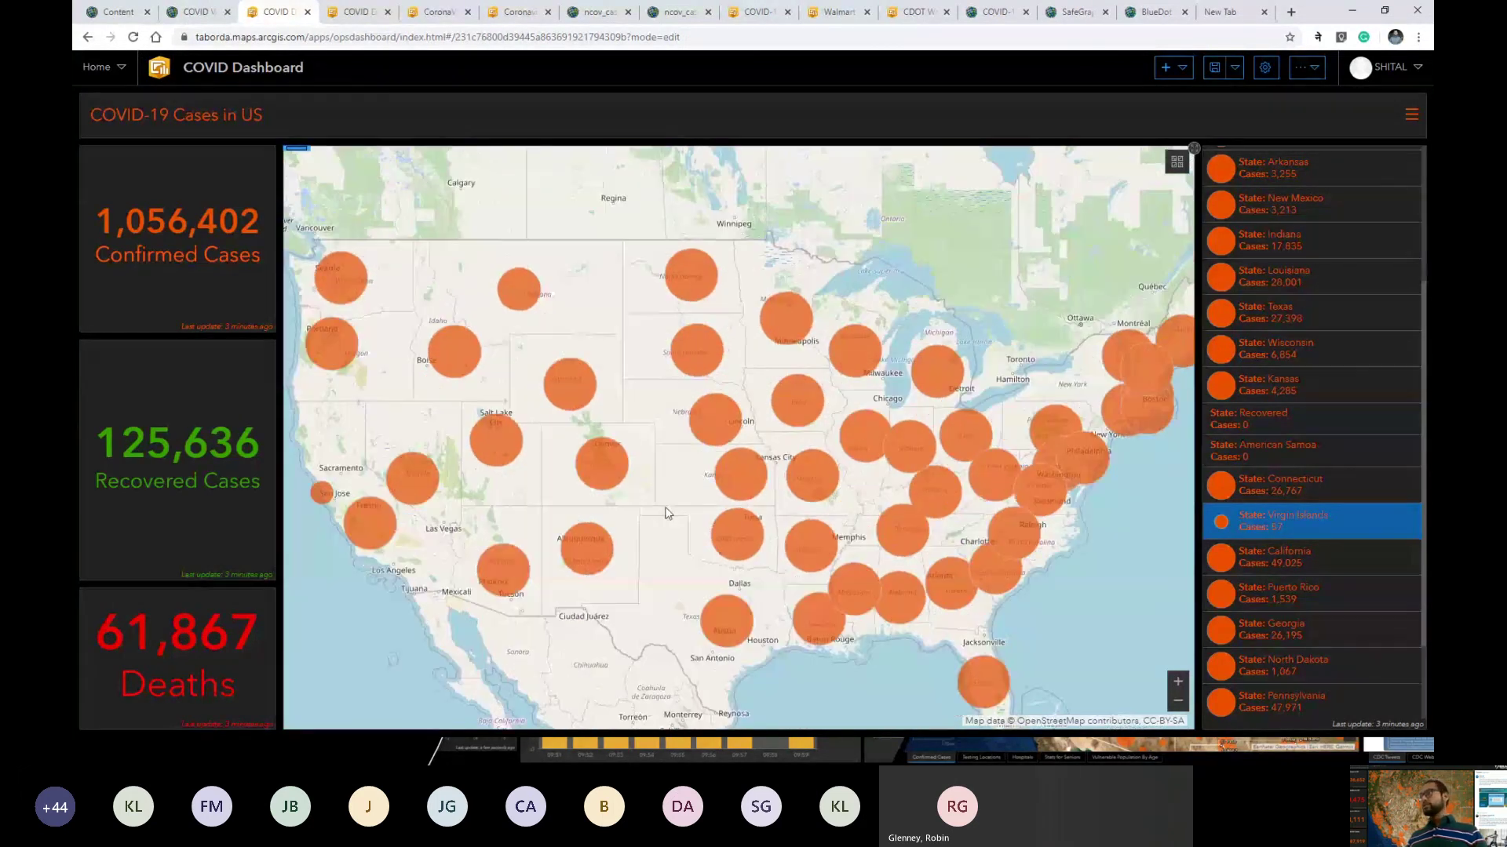
{"action": "scroll", "coordinate": [663, 511], "scroll_direction": "up", "scroll_amount": 1}
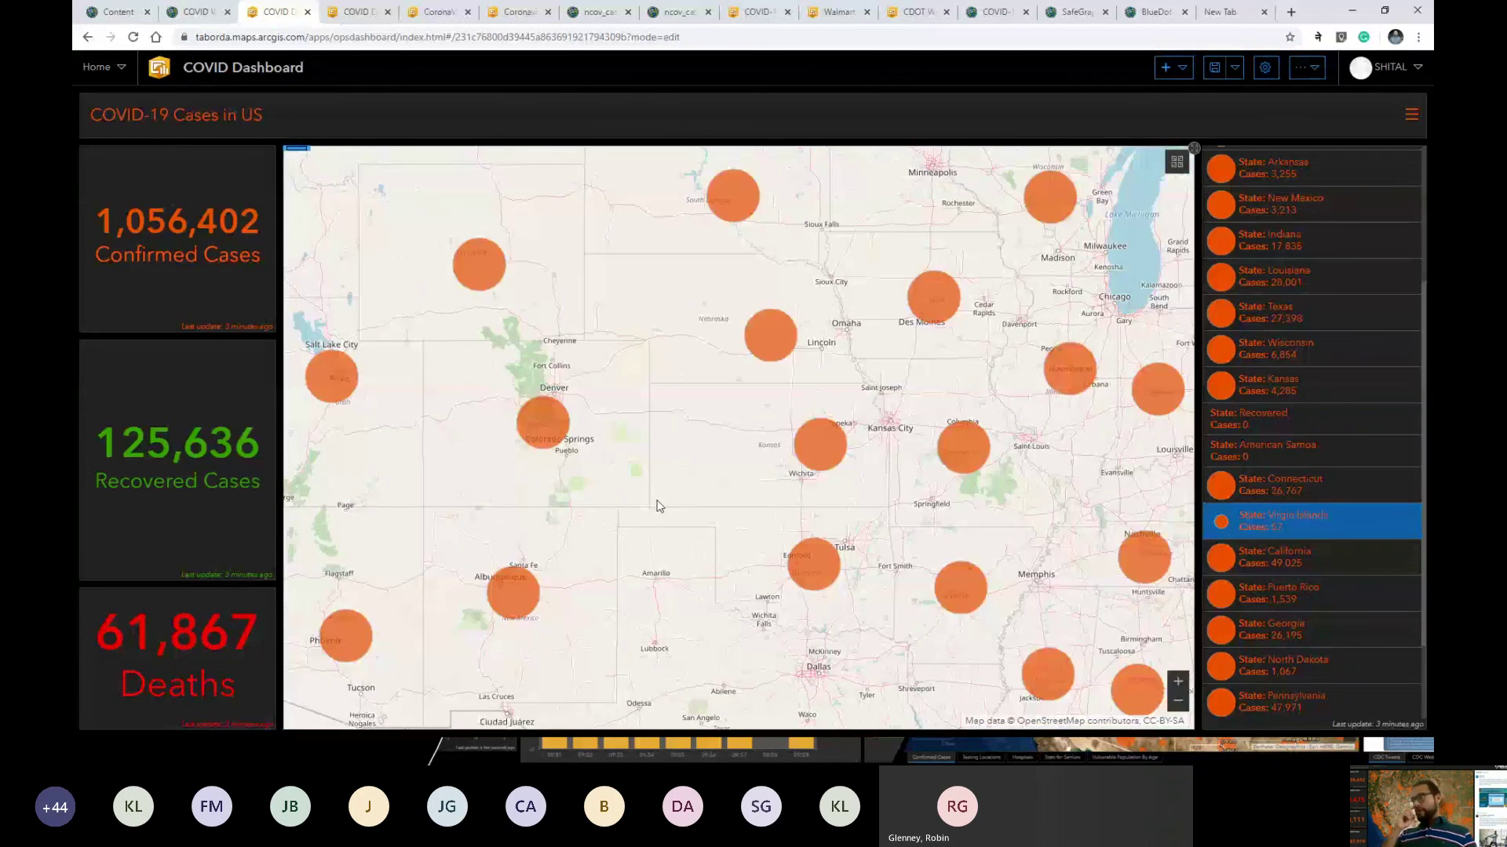
{"action": "left_click_drag", "start_coordinate": [639, 406], "coordinate": [660, 463]}
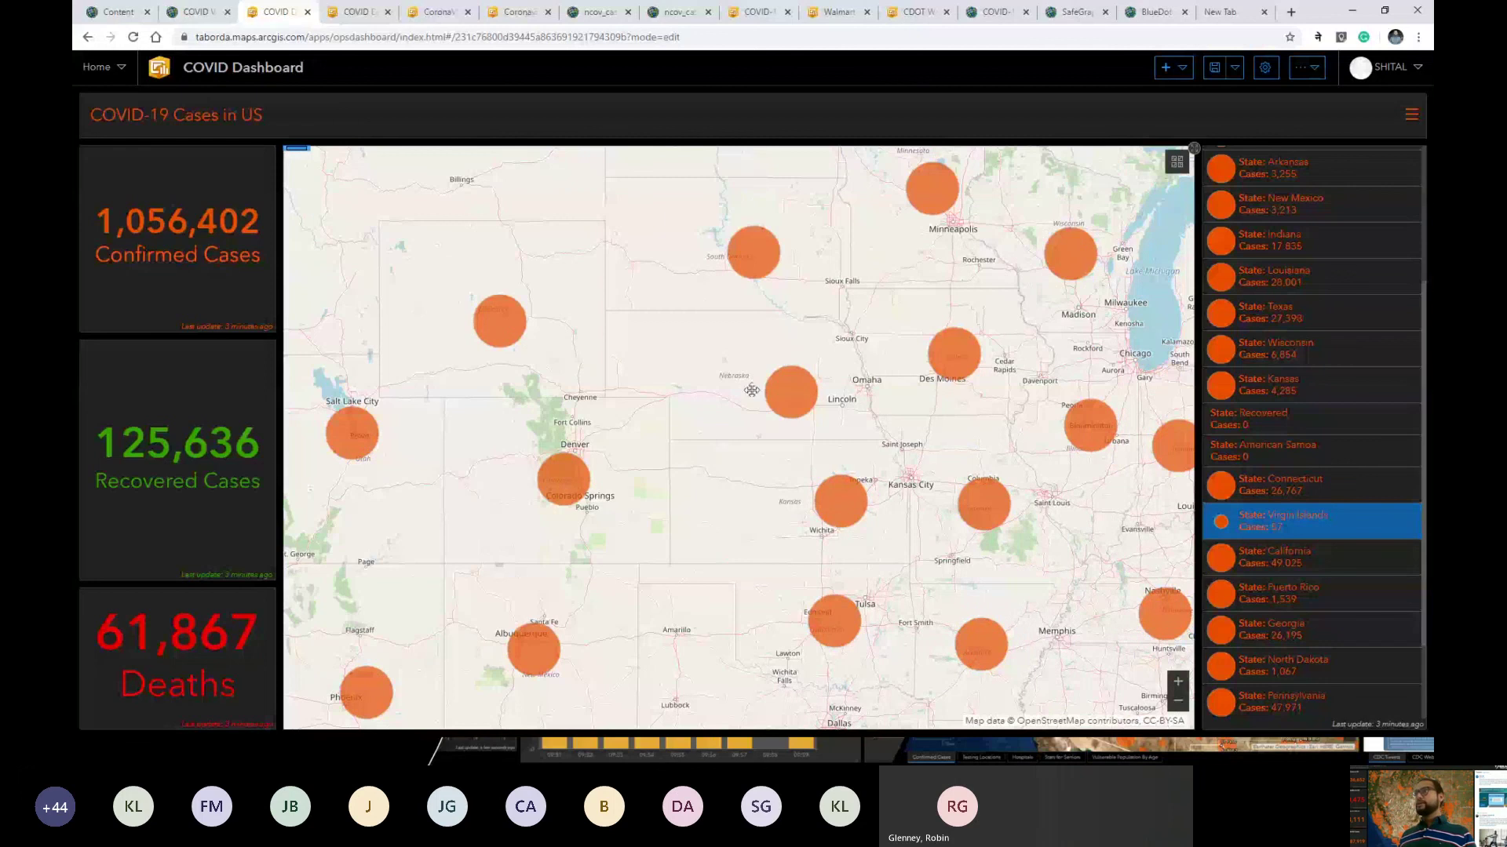
{"action": "left_click_drag", "start_coordinate": [752, 390], "coordinate": [765, 390]}
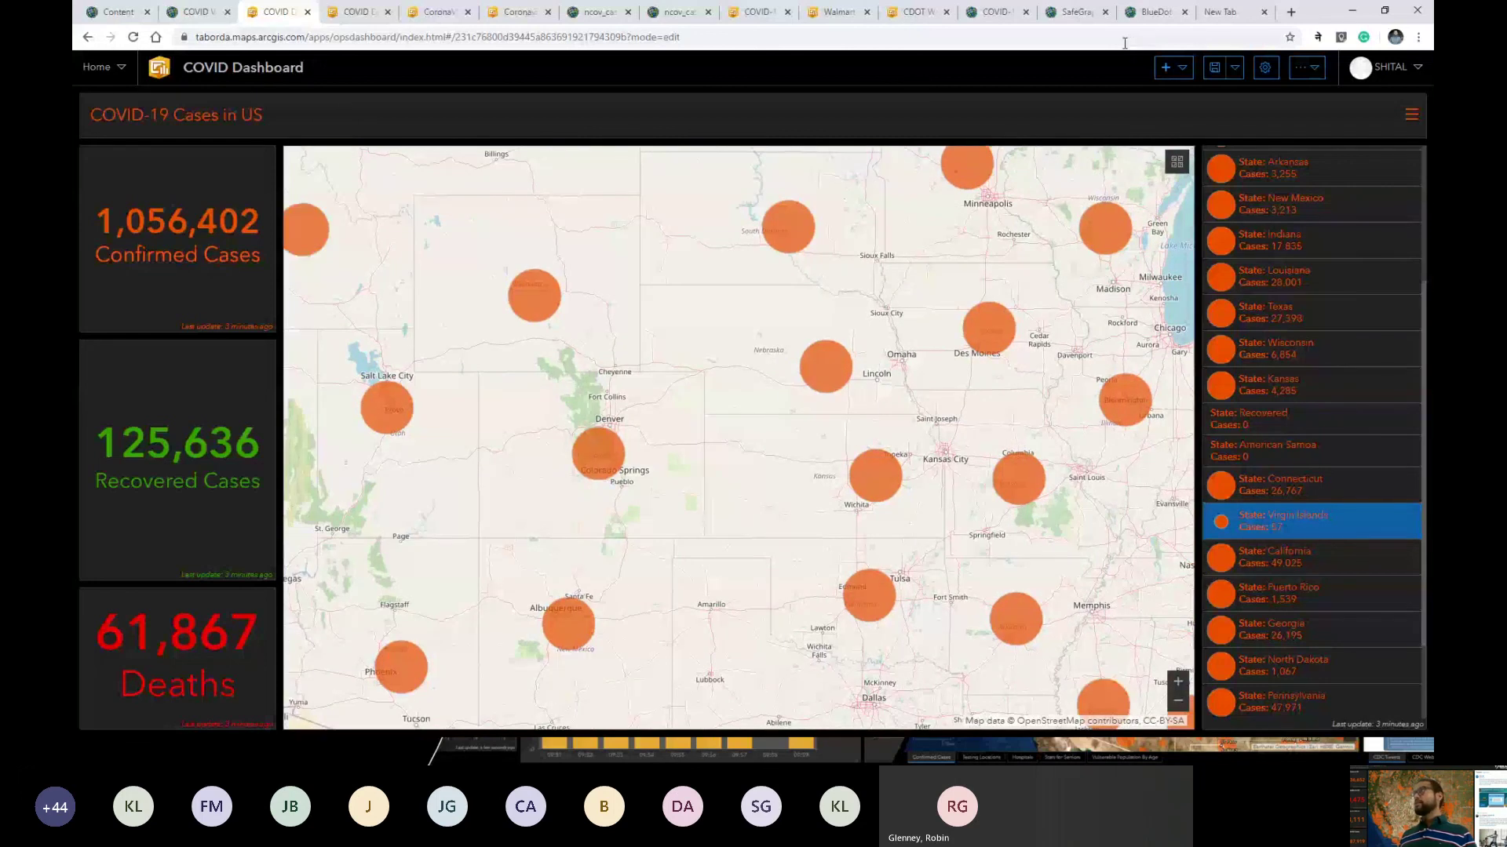
Step: Switch to the Esri COVID-19 GIS Hub and browse its maps, applications and dashboards, and datasets sections
{"action": "left_click", "coordinate": [995, 14]}
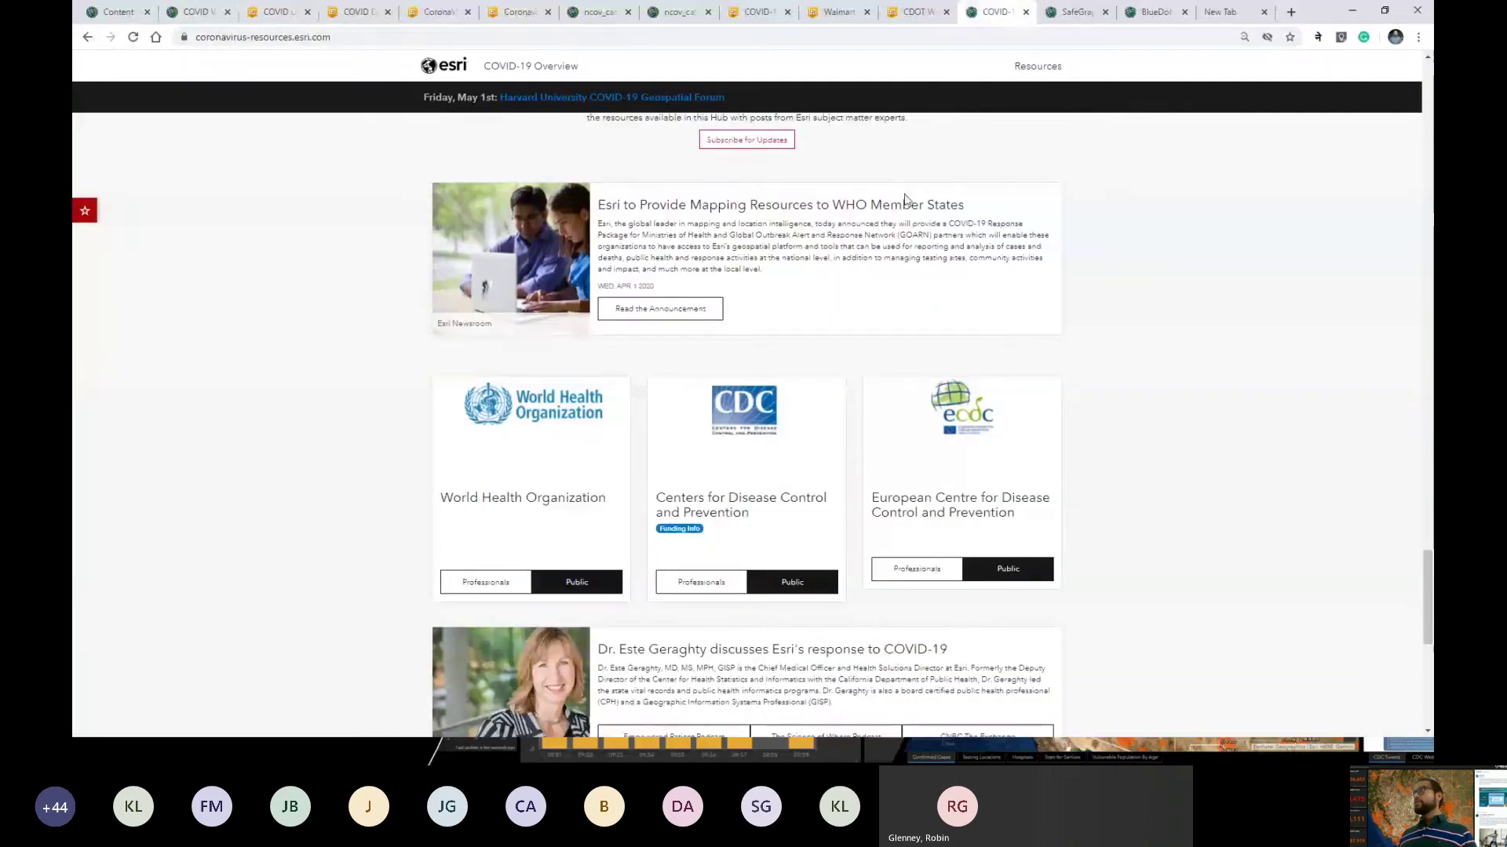
{"action": "scroll", "coordinate": [1216, 521], "scroll_direction": "up", "scroll_amount": 20}
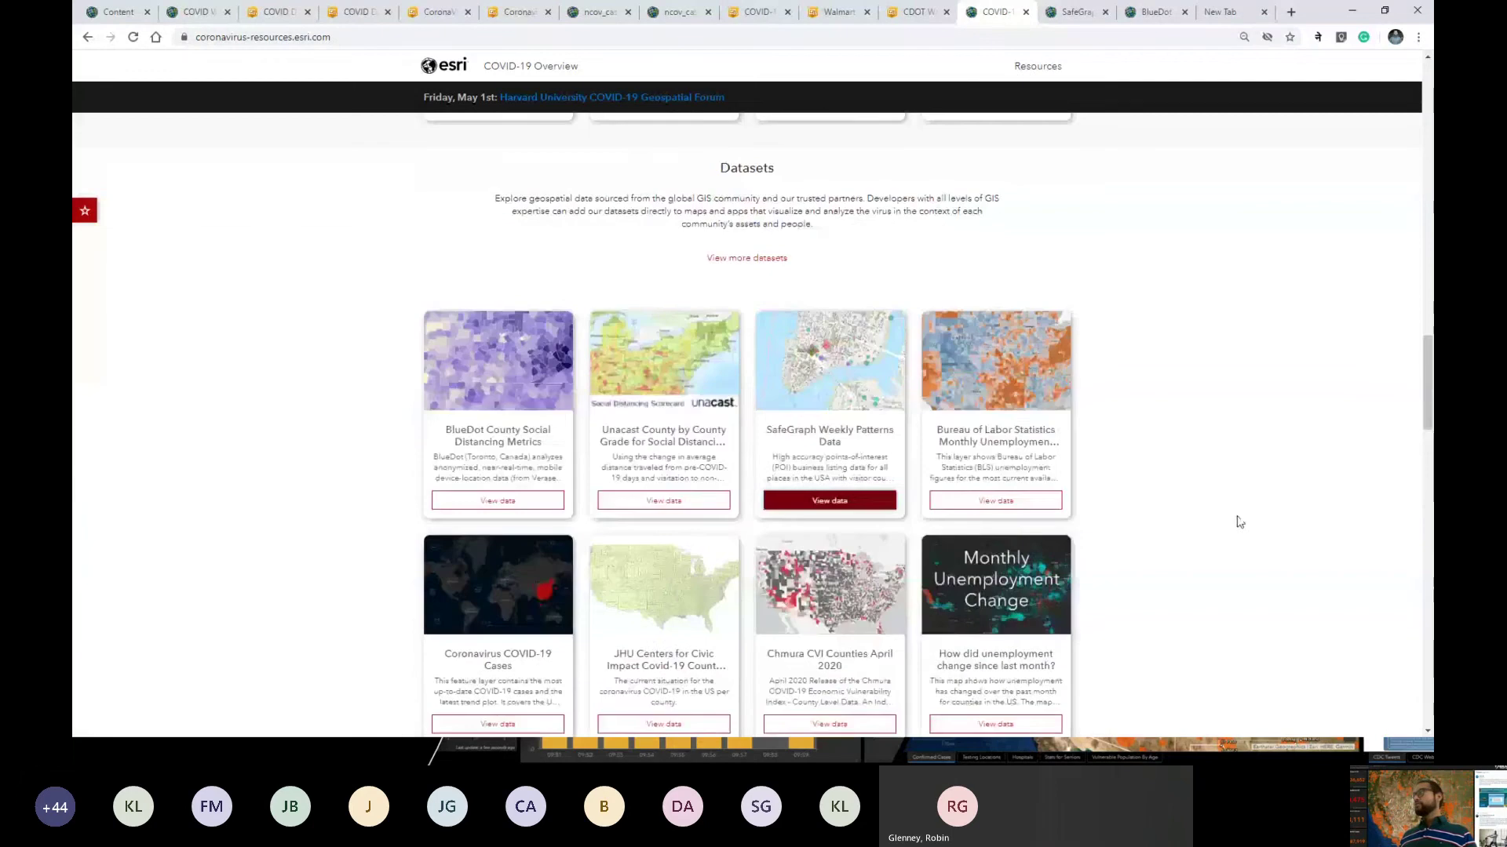
{"action": "scroll", "coordinate": [1240, 514], "scroll_direction": "up", "scroll_amount": 10}
{"action": "left_click_drag", "start_coordinate": [1423, 257], "coordinate": [1425, 71]}
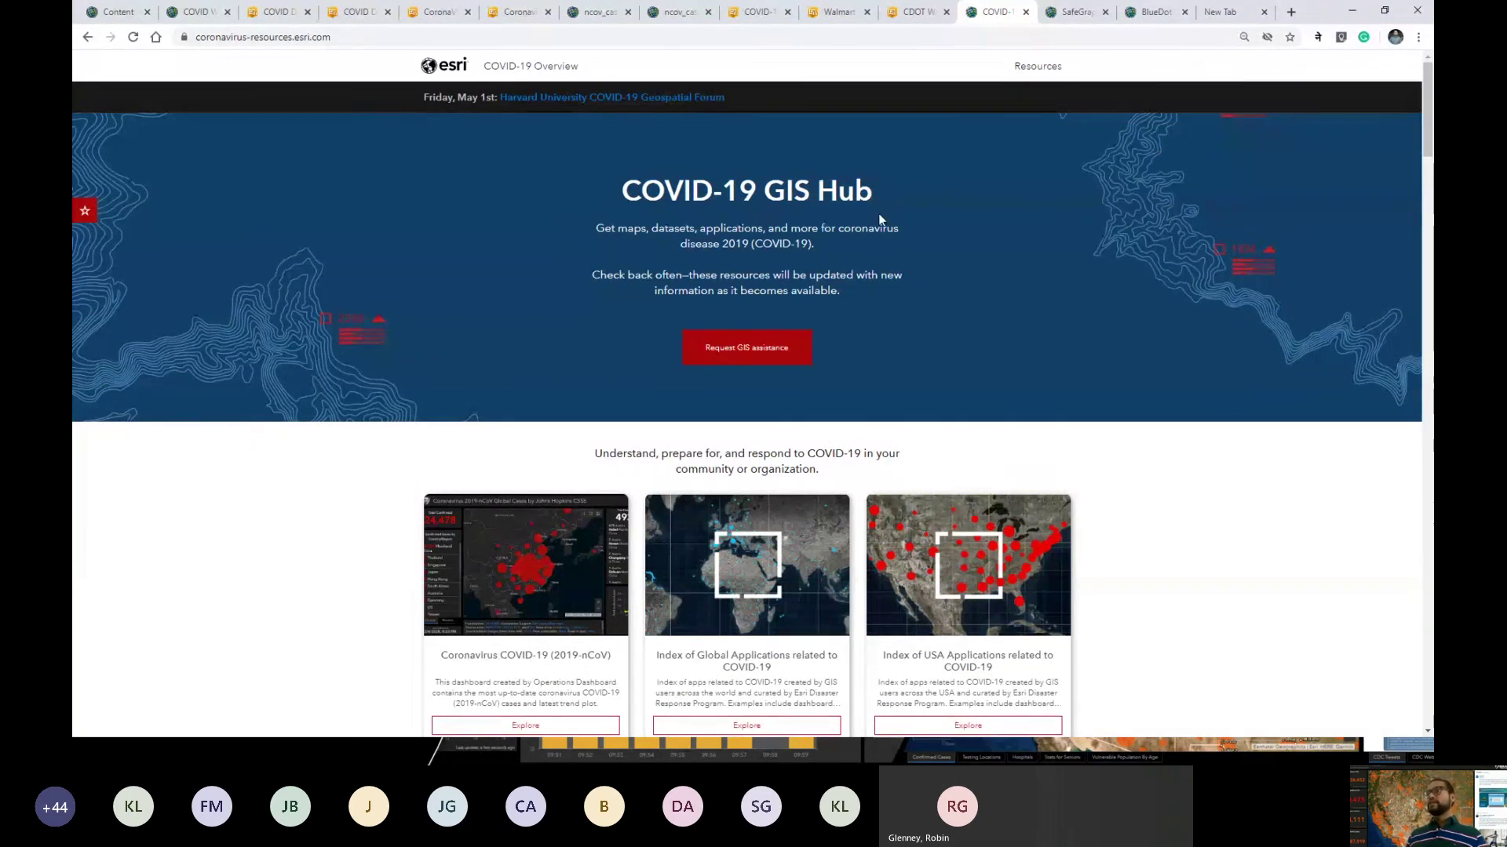
{"action": "scroll", "coordinate": [269, 599], "scroll_direction": "down", "scroll_amount": 3}
{"action": "scroll", "coordinate": [270, 599], "scroll_direction": "up", "scroll_amount": 3}
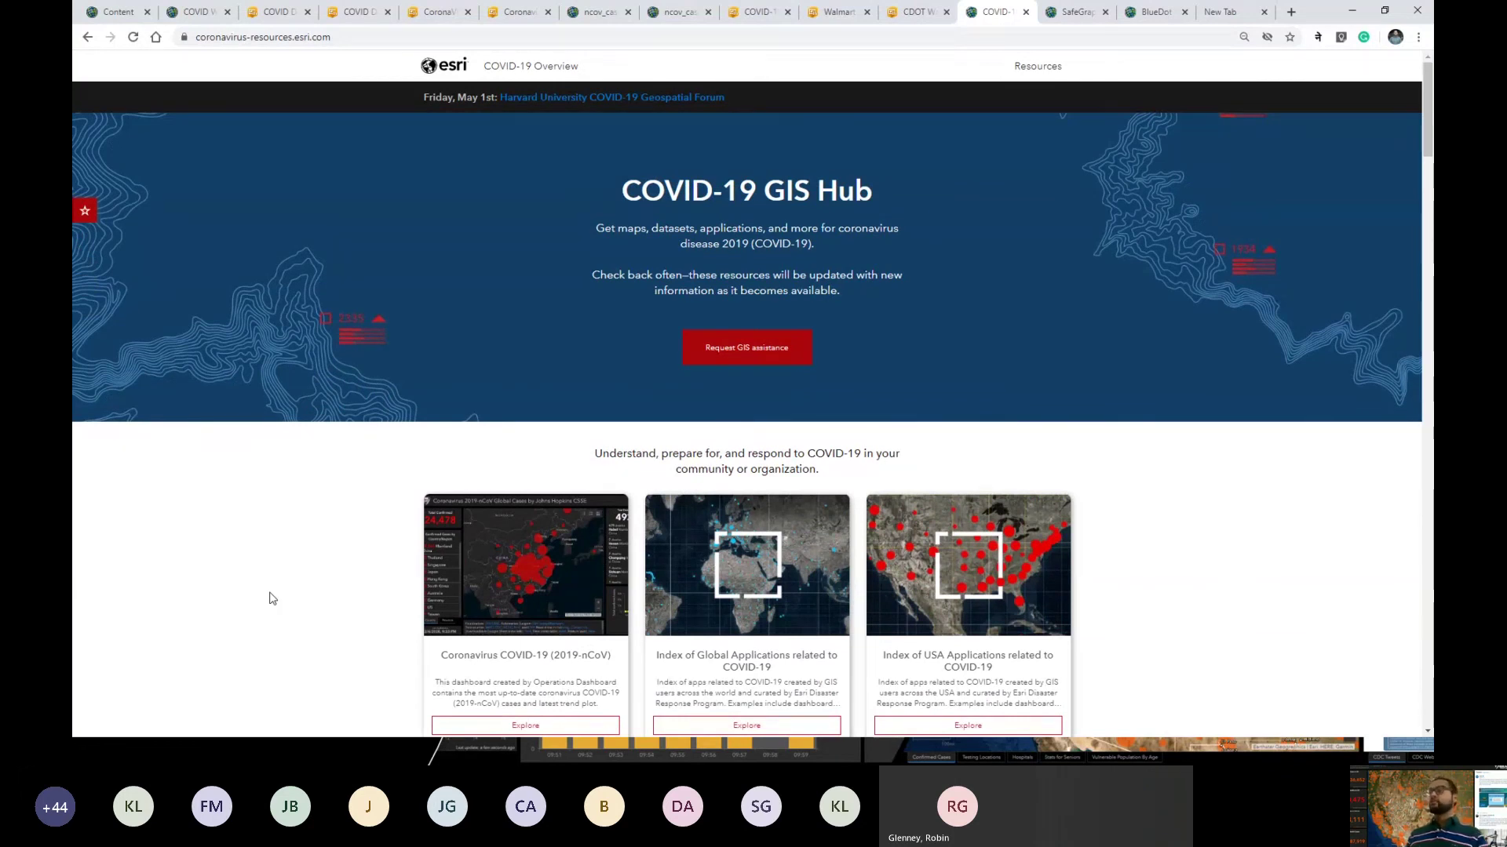
{"action": "scroll", "coordinate": [269, 599], "scroll_direction": "down", "scroll_amount": 10}
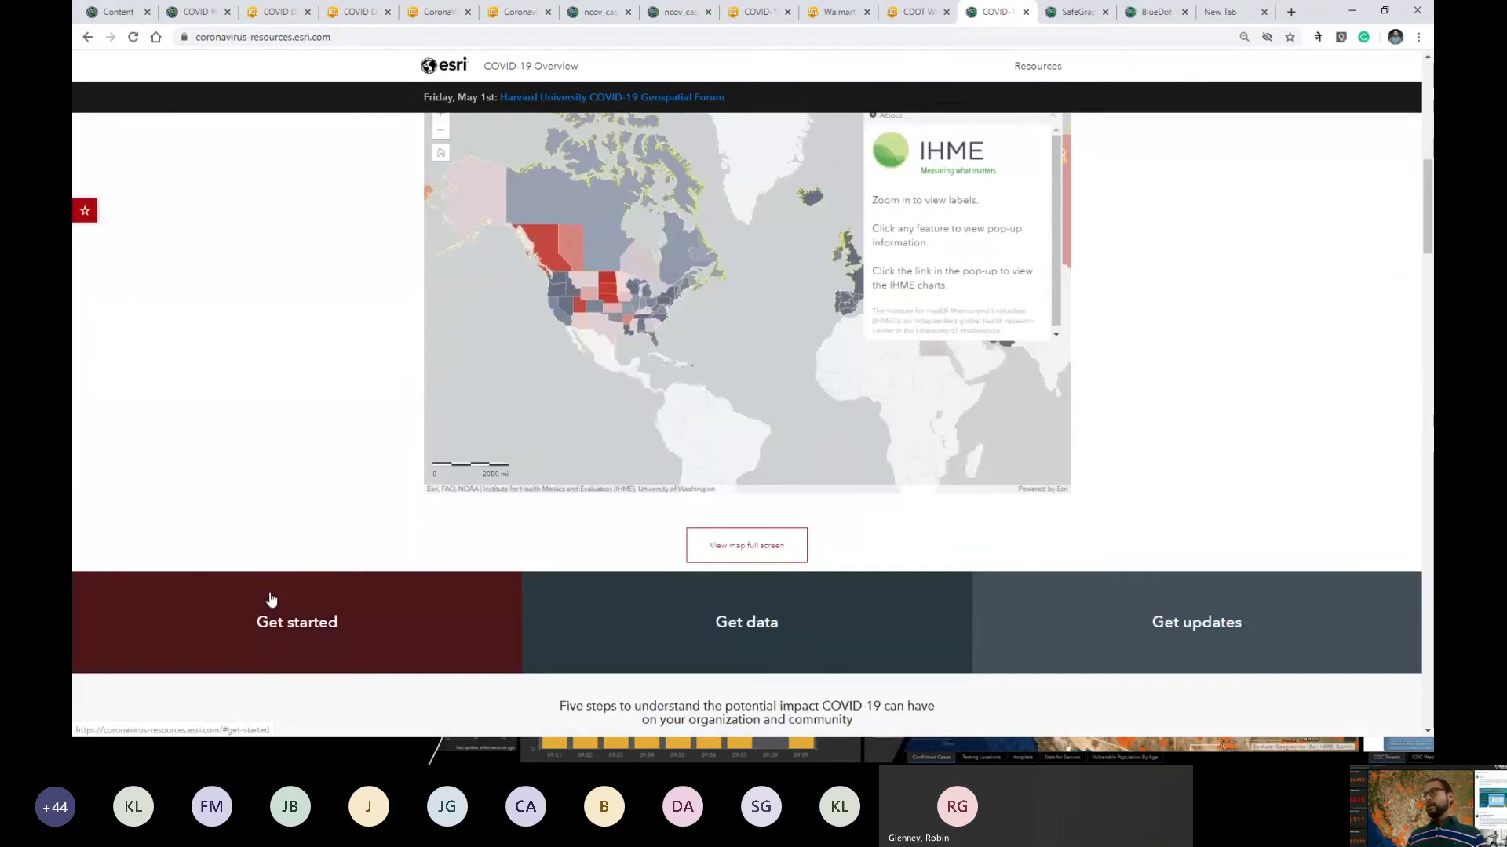
{"action": "scroll", "coordinate": [271, 599], "scroll_direction": "down", "scroll_amount": 10}
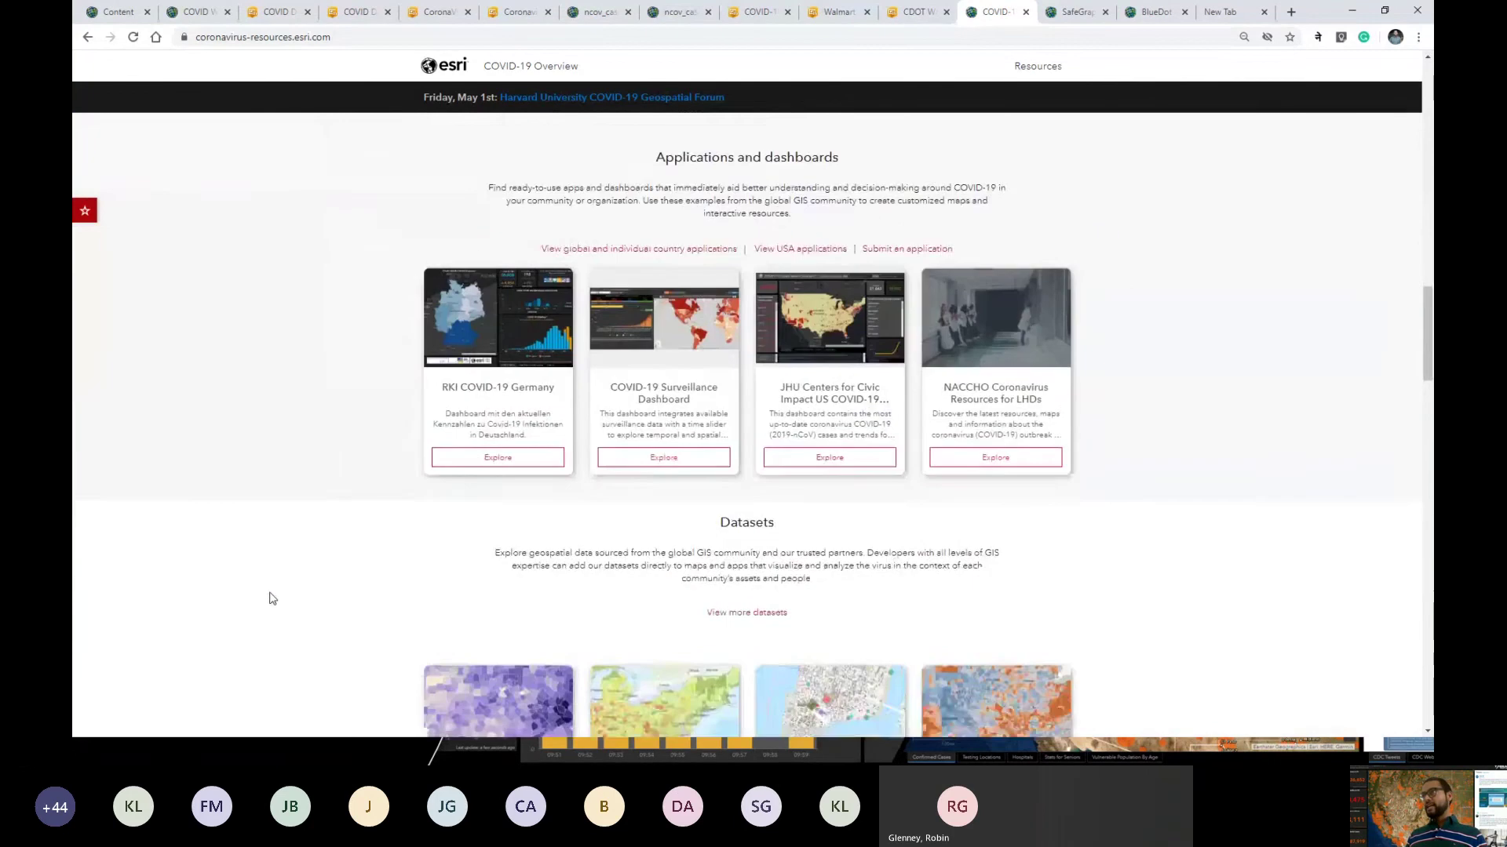
{"action": "scroll", "coordinate": [271, 599], "scroll_direction": "down", "scroll_amount": 5}
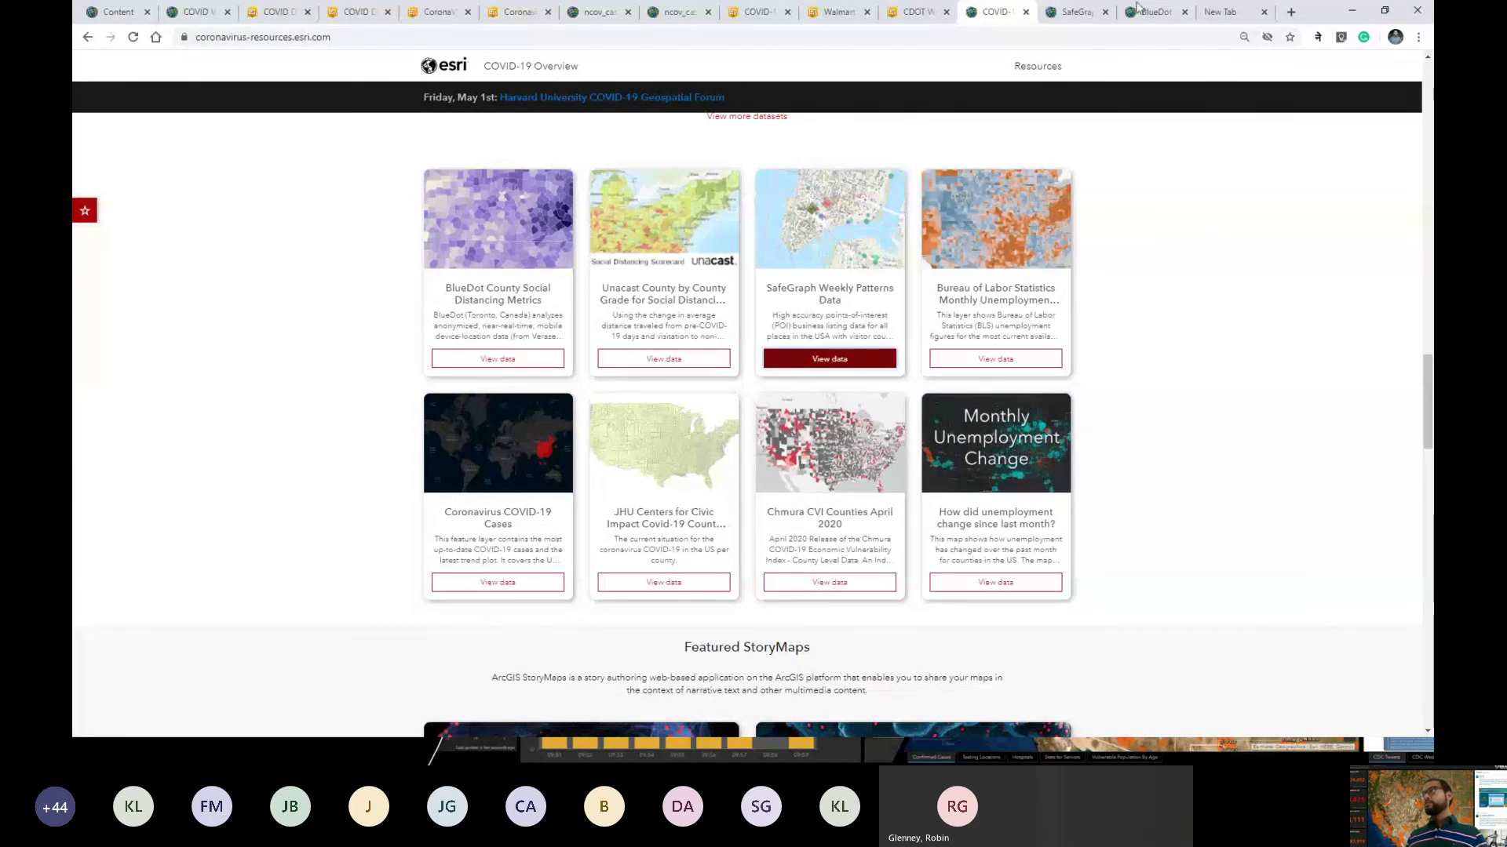
Step: Open the SafeGraph Weekly Patterns map and examine its category legend and the data points around Manhattan and the Bronx
{"action": "left_click", "coordinate": [1079, 12]}
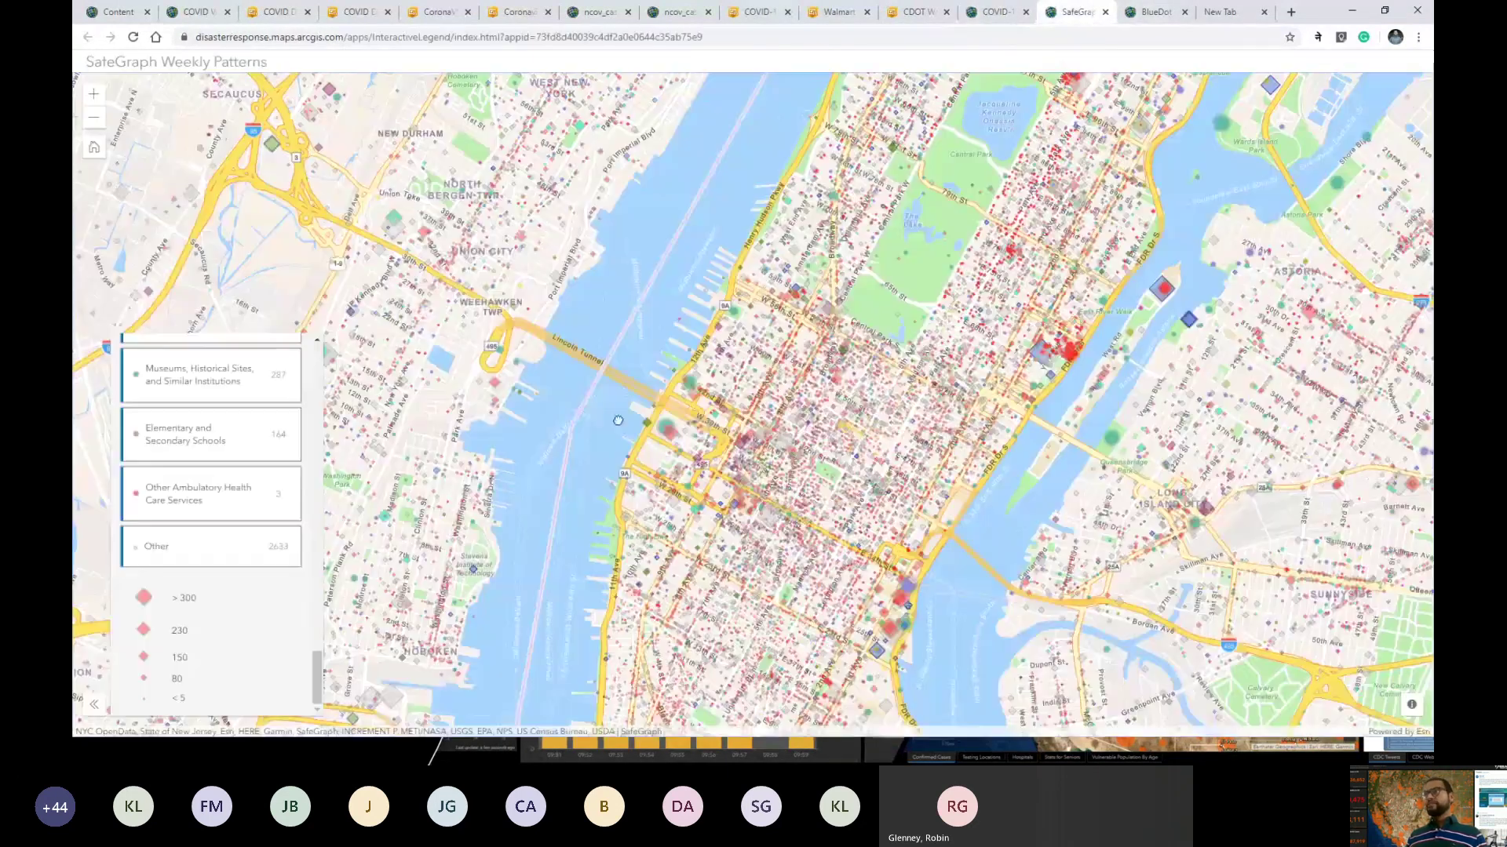
{"action": "scroll", "coordinate": [621, 426], "scroll_direction": "down", "scroll_amount": 1}
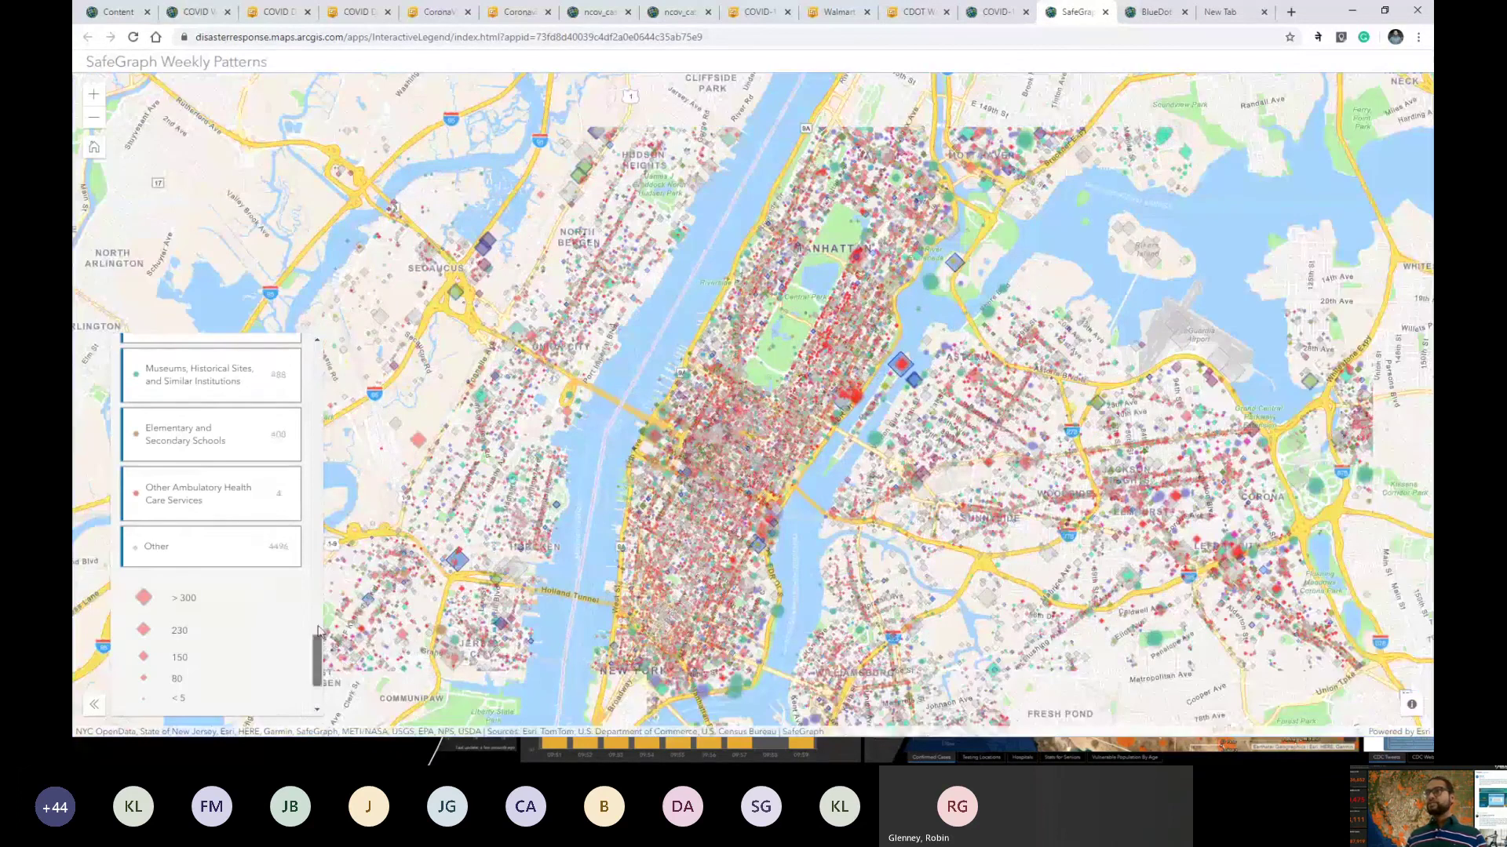
{"action": "left_click_drag", "start_coordinate": [317, 660], "coordinate": [335, 350]}
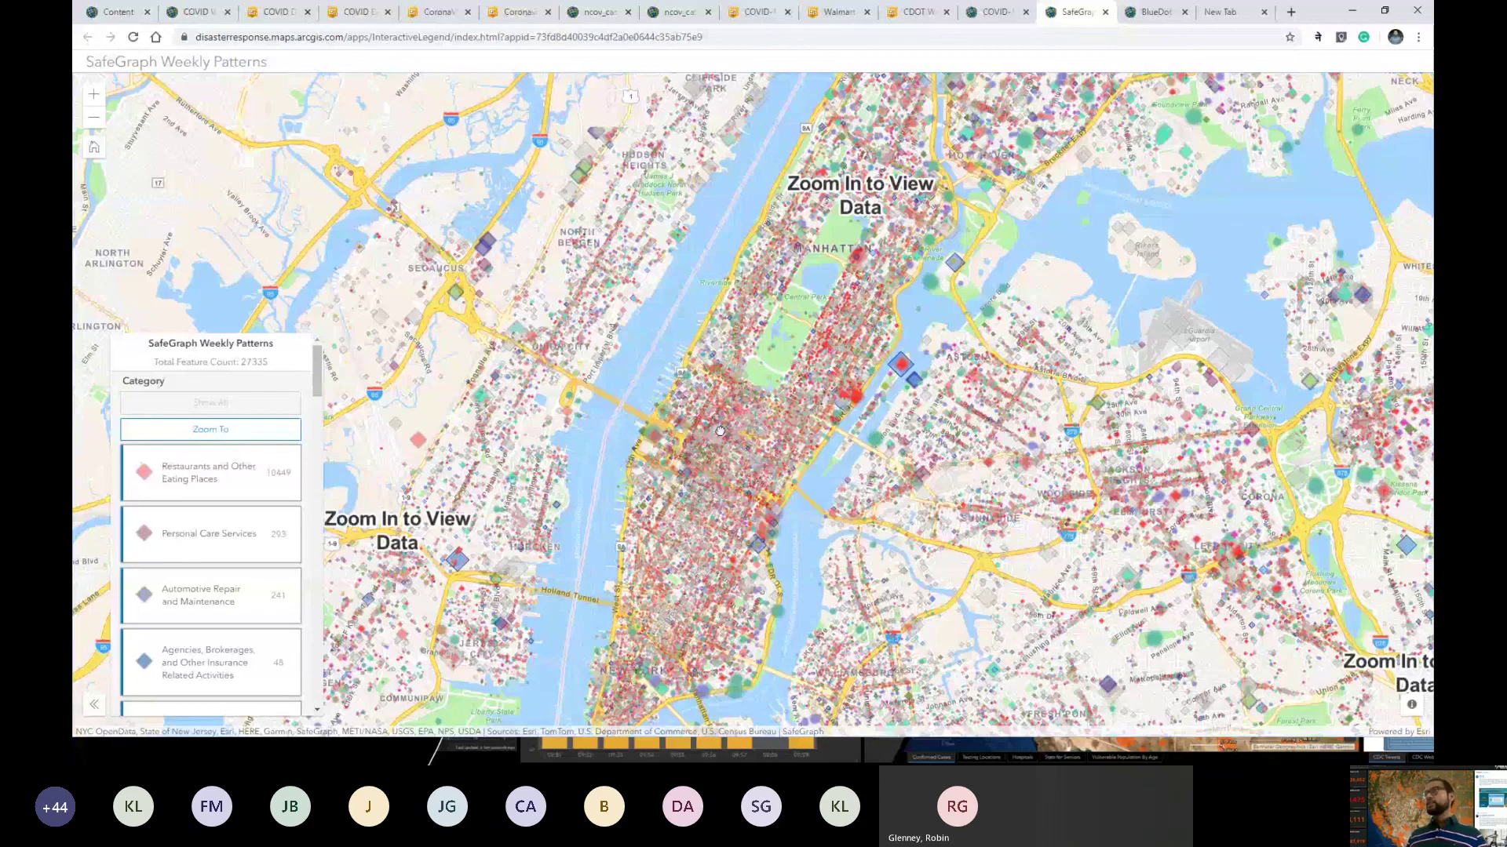
{"action": "left_click_drag", "start_coordinate": [720, 431], "coordinate": [588, 511]}
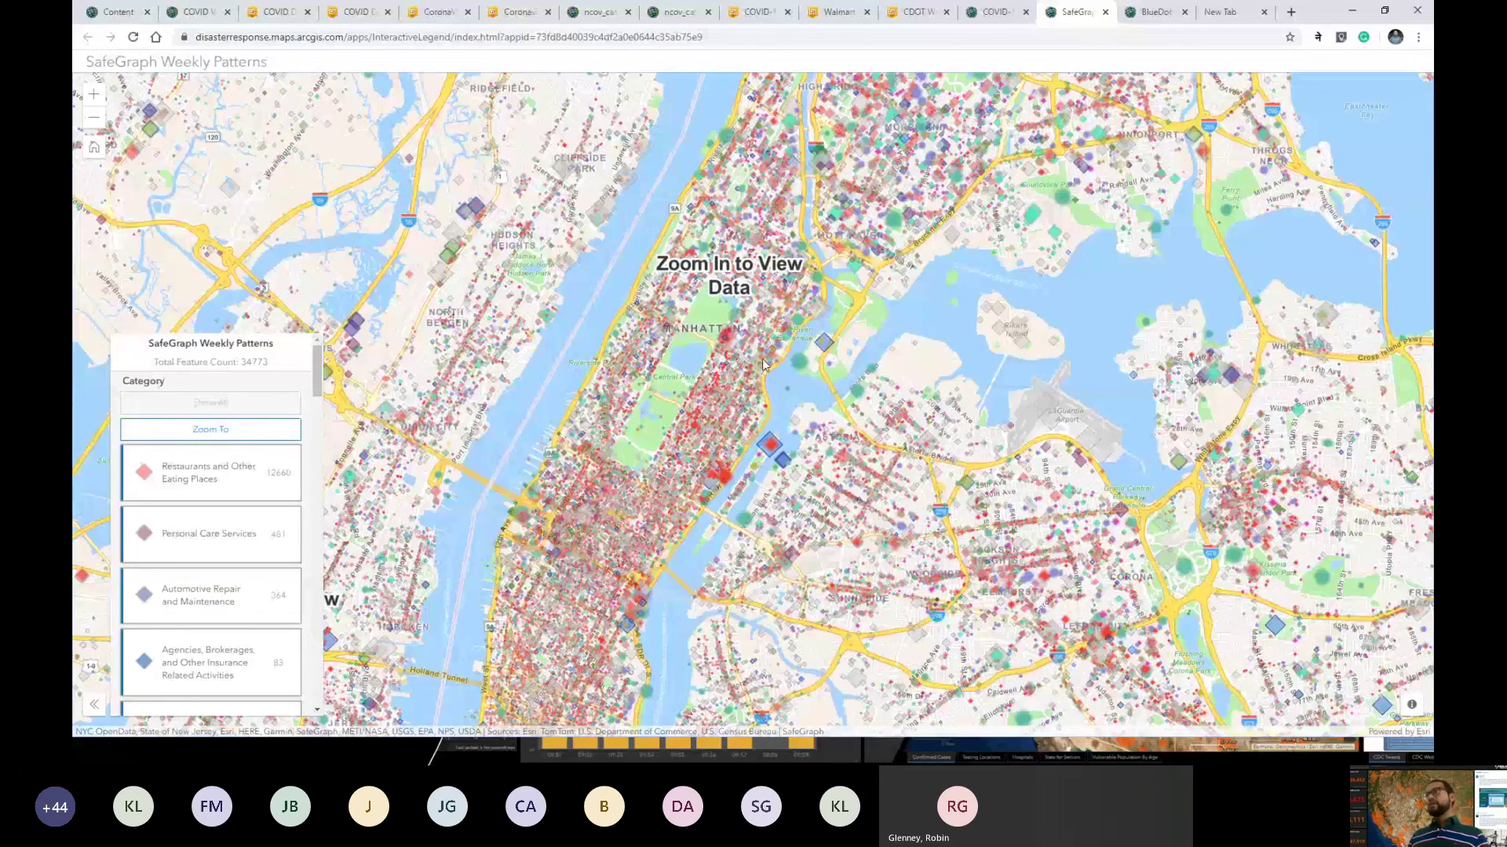
{"action": "left_click_drag", "start_coordinate": [763, 365], "coordinate": [647, 688]}
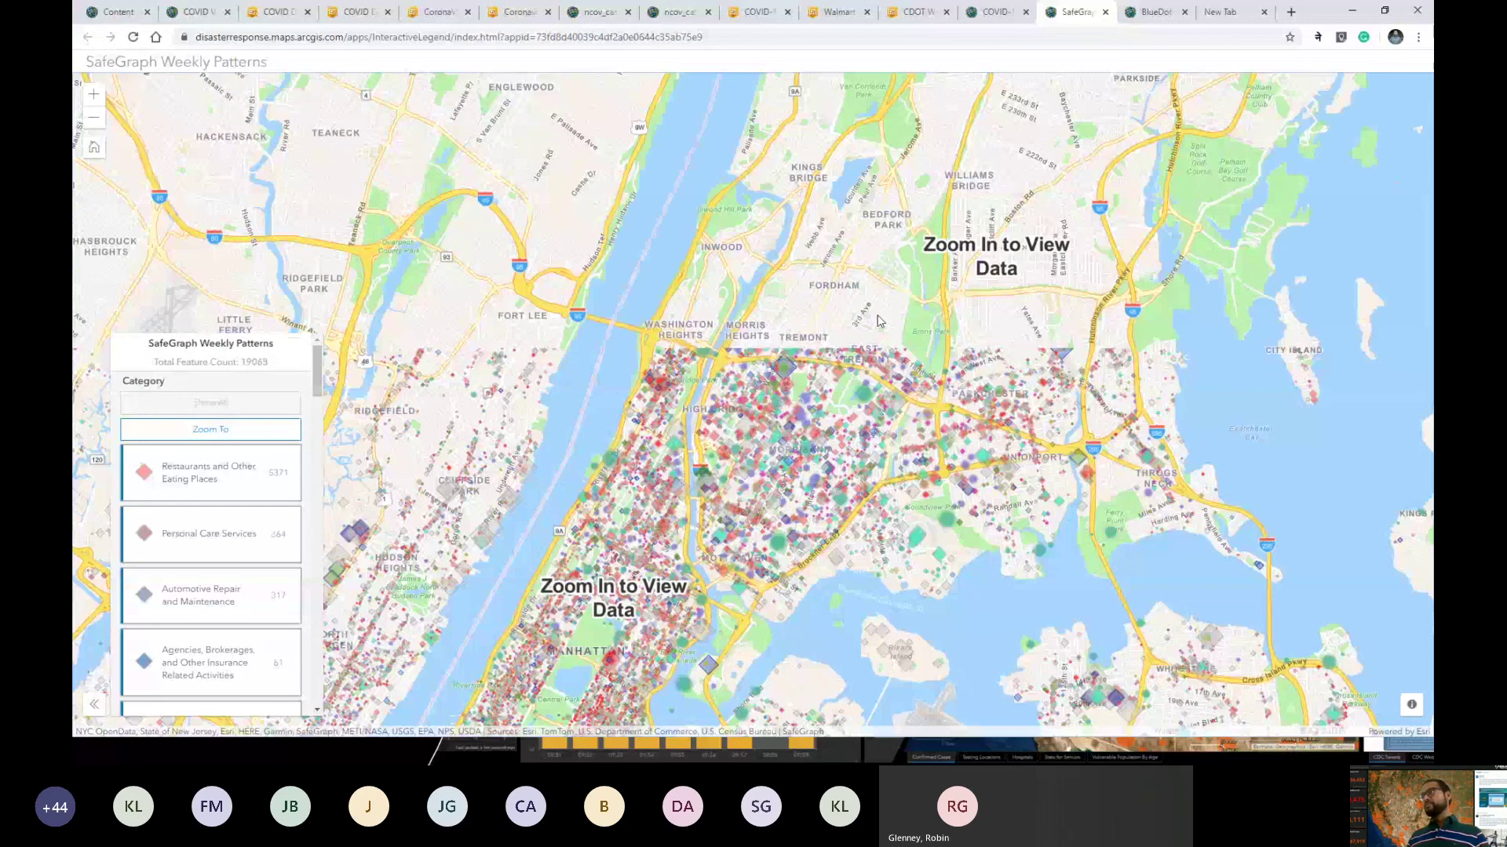
Step: Zoom in on the Bronx, open the Wingstop location's pop-up, and examine its visits chart for 4/12-4/18
{"action": "scroll", "coordinate": [878, 320], "scroll_direction": "up", "scroll_amount": 2}
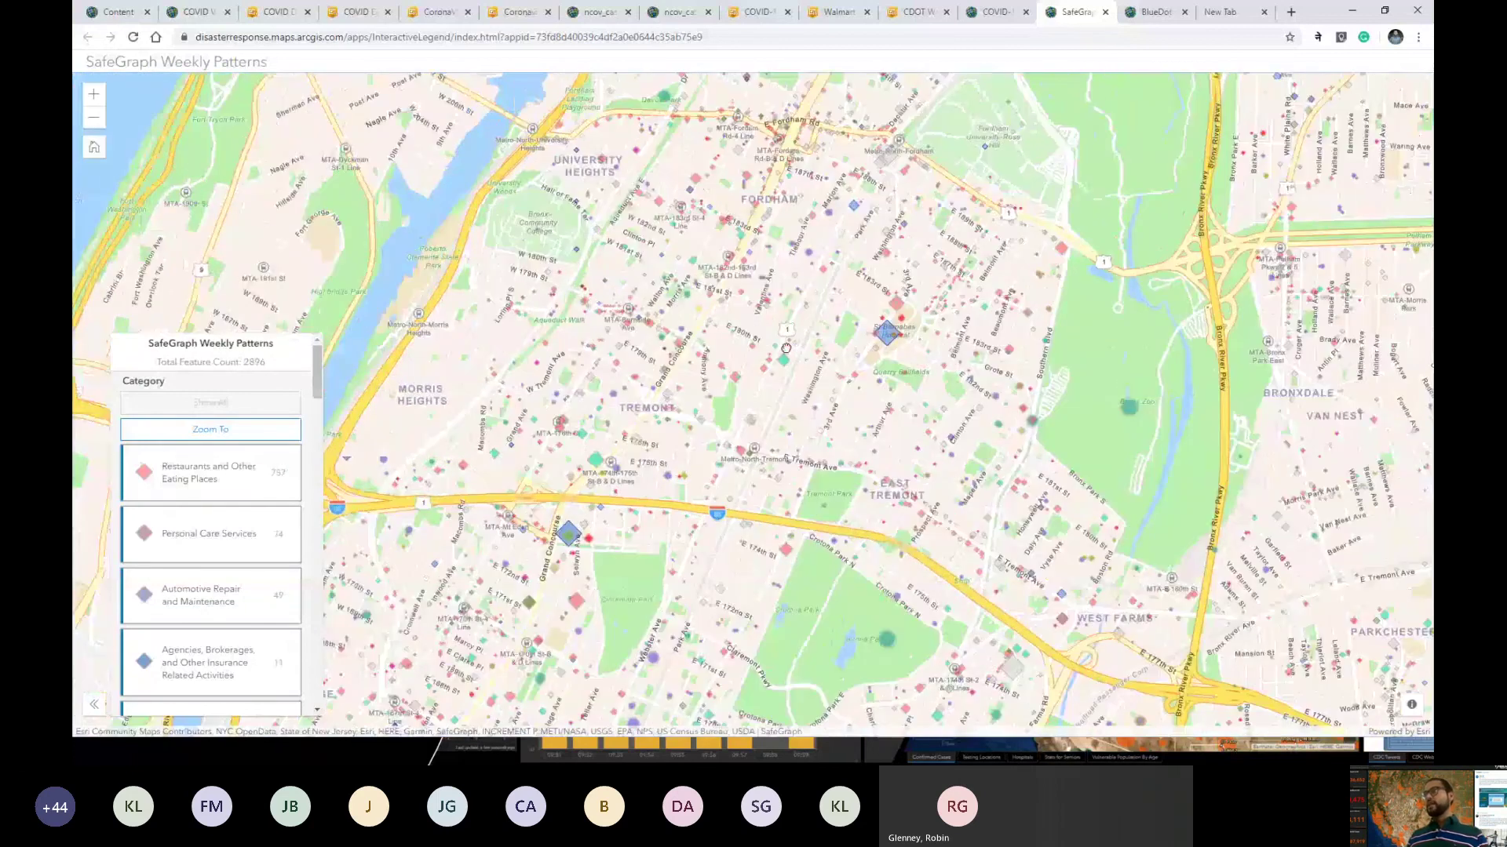
{"action": "scroll", "coordinate": [786, 347], "scroll_direction": "up", "scroll_amount": 2}
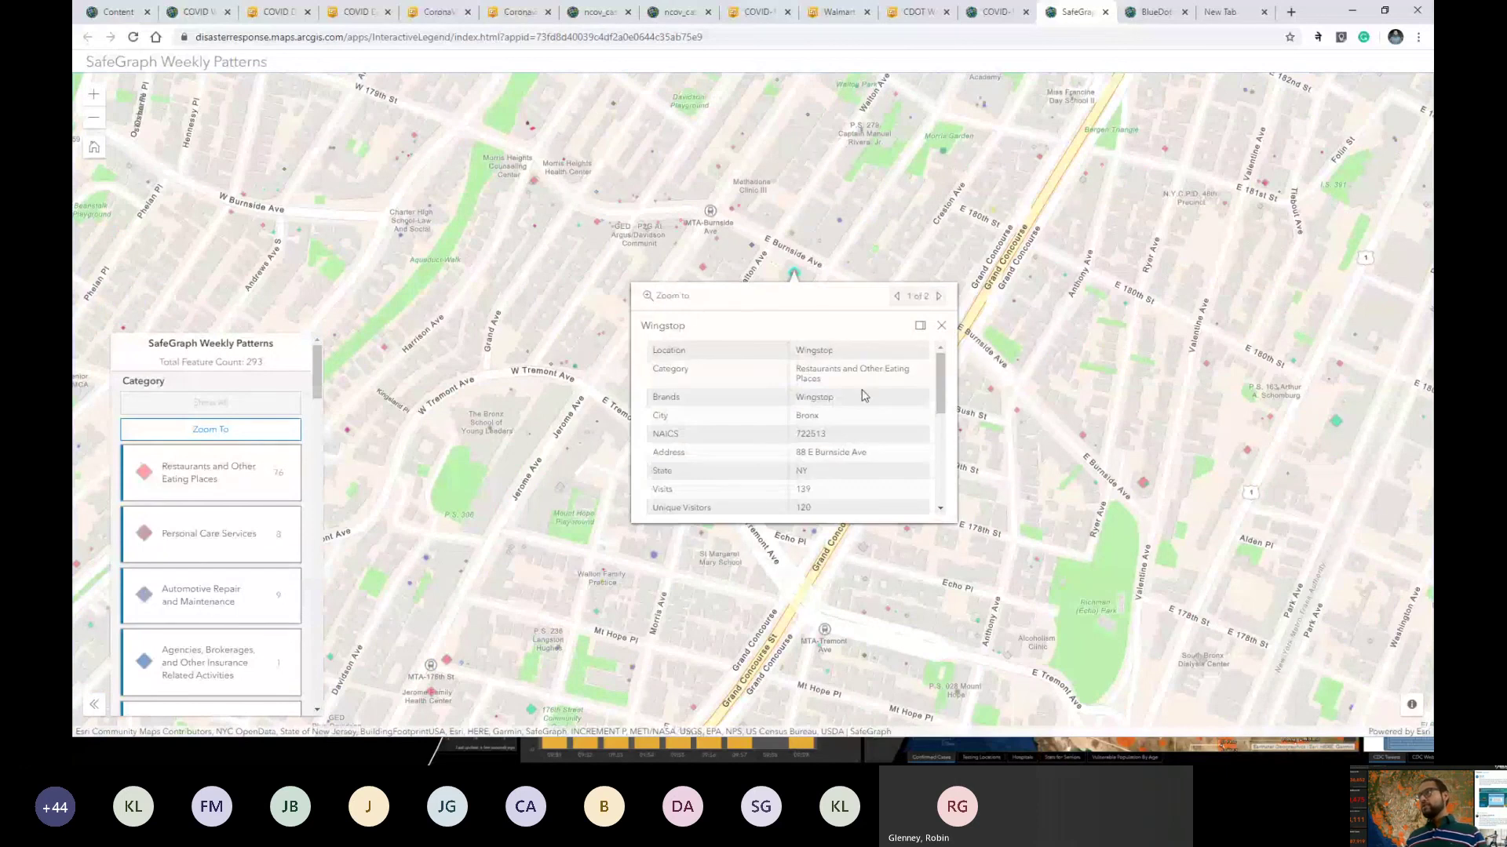
{"action": "scroll", "coordinate": [863, 386], "scroll_direction": "down", "scroll_amount": 5}
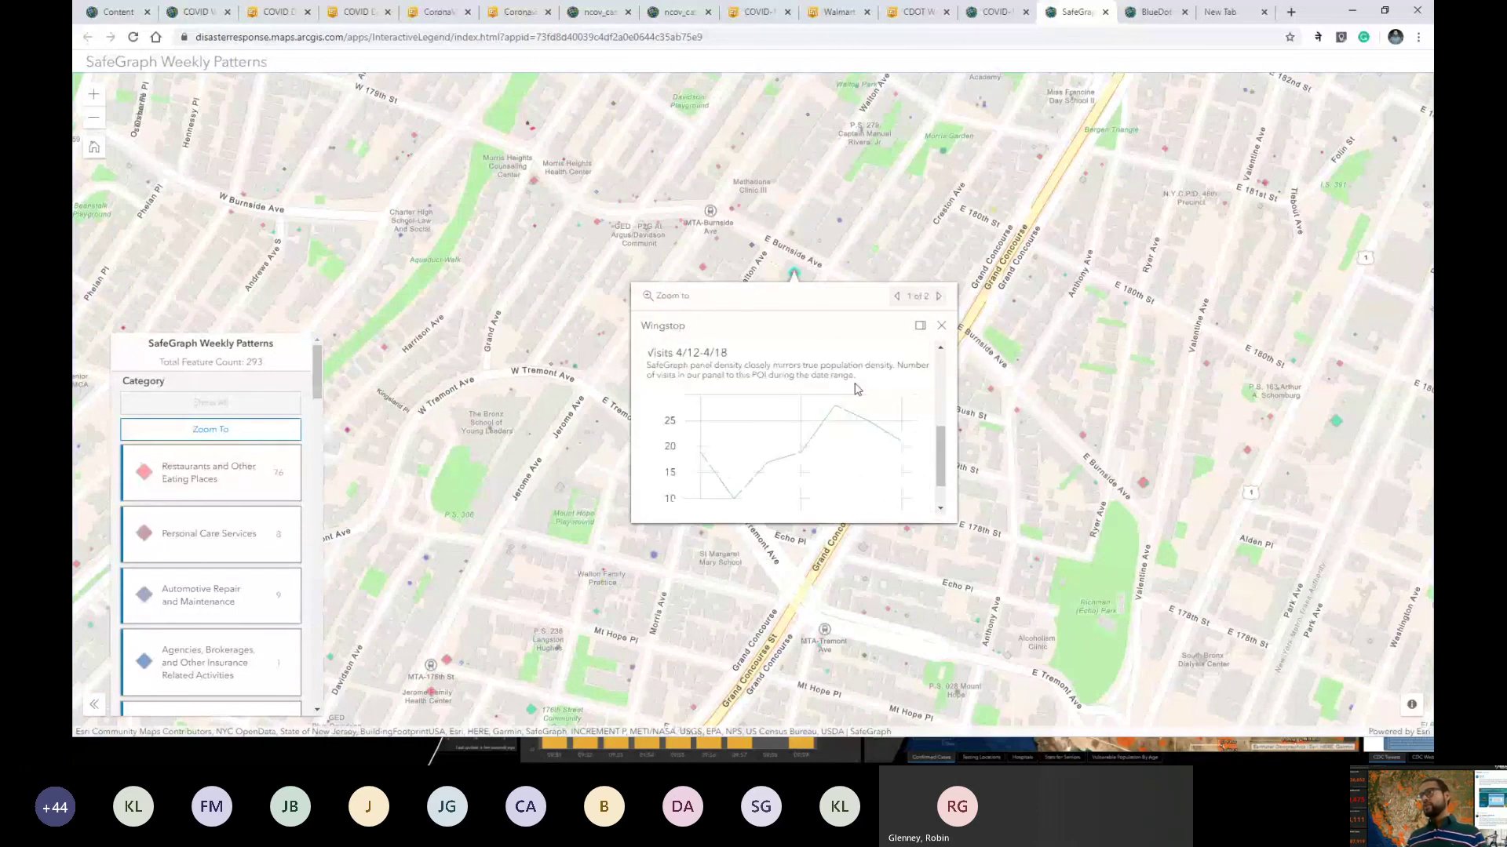
{"action": "mouse_move", "coordinate": [840, 412]}
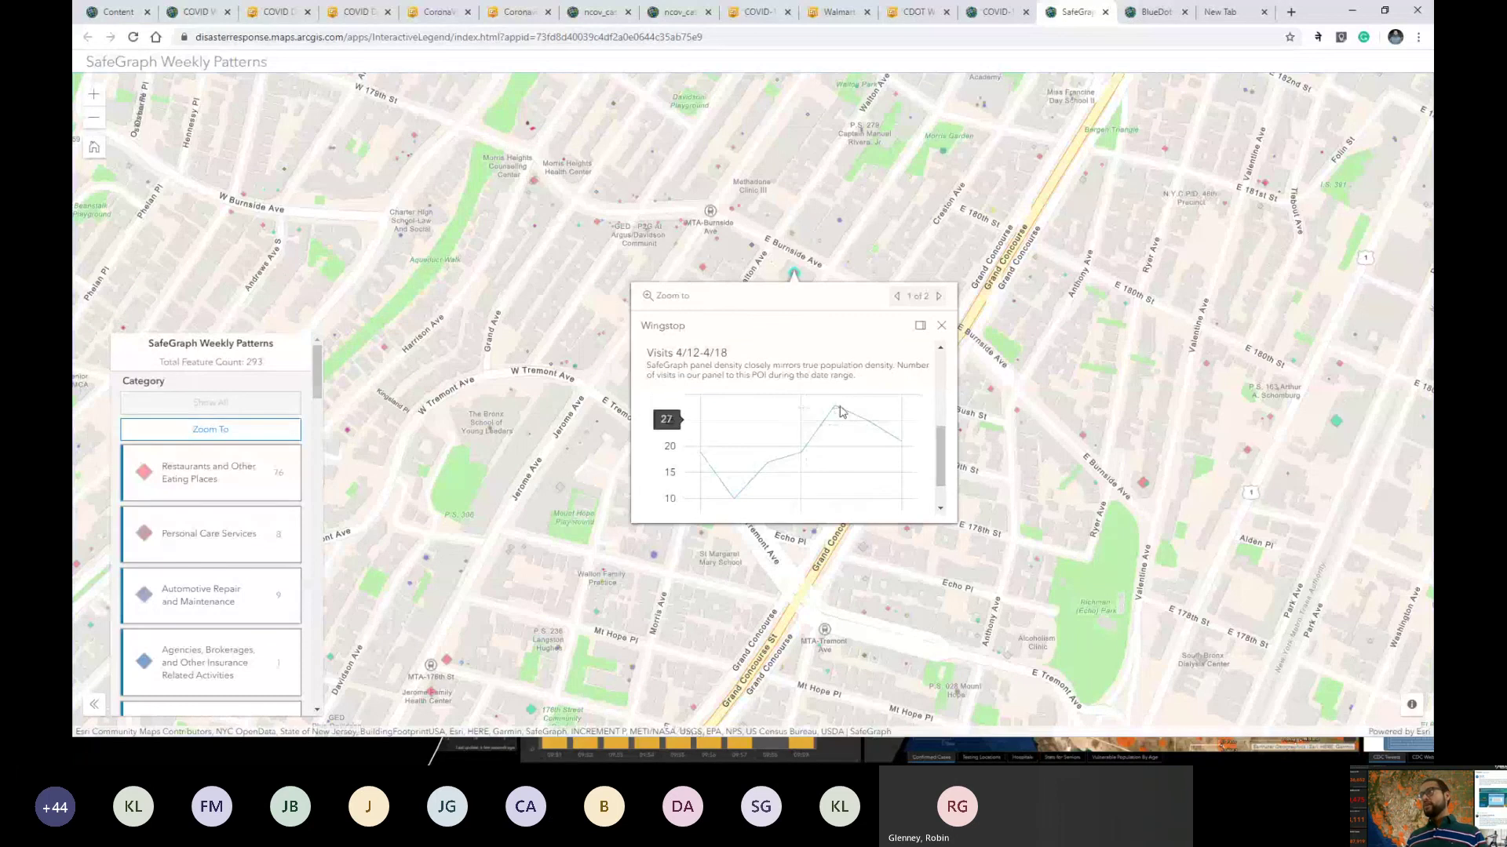
{"action": "mouse_move", "coordinate": [768, 470]}
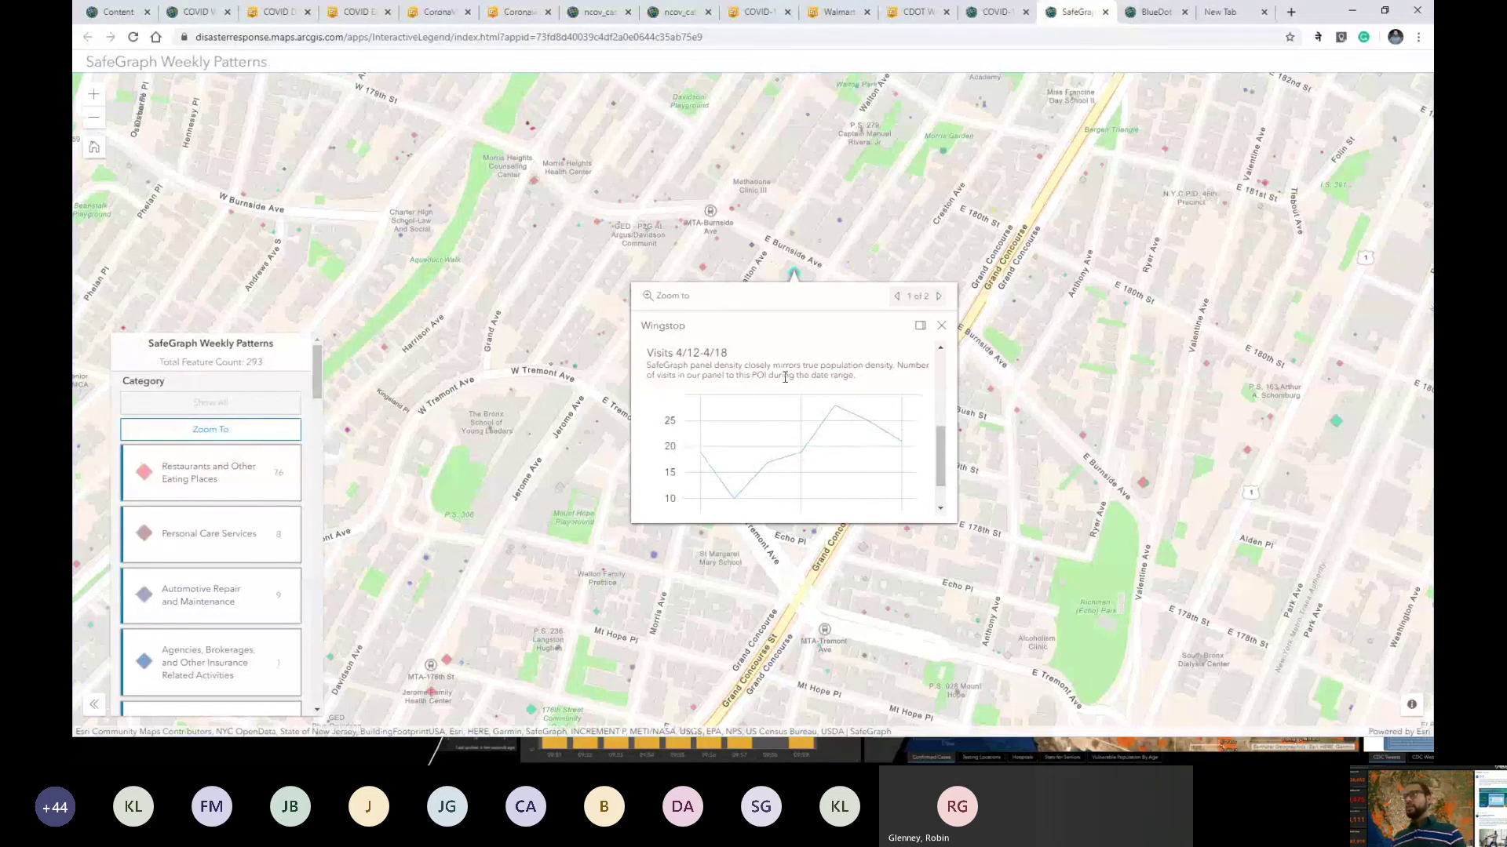
Step: Examine the Wingstop location attributes and the legend's symbol-size scale, and close the pop-up to view the data points around Tremont
{"action": "left_click_drag", "start_coordinate": [945, 441], "coordinate": [946, 336]}
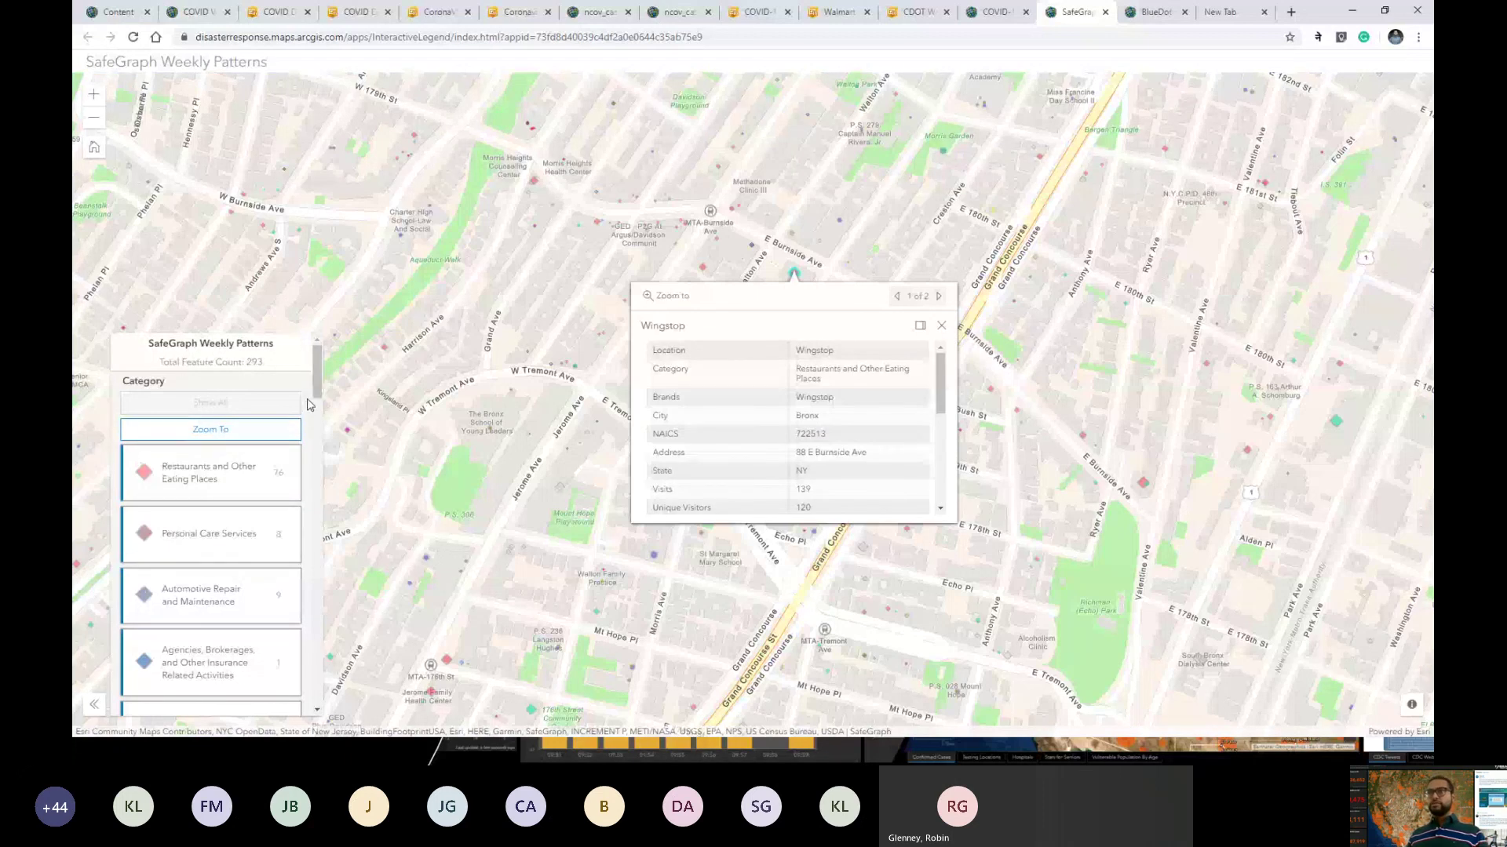
{"action": "left_click_drag", "start_coordinate": [314, 392], "coordinate": [308, 709]}
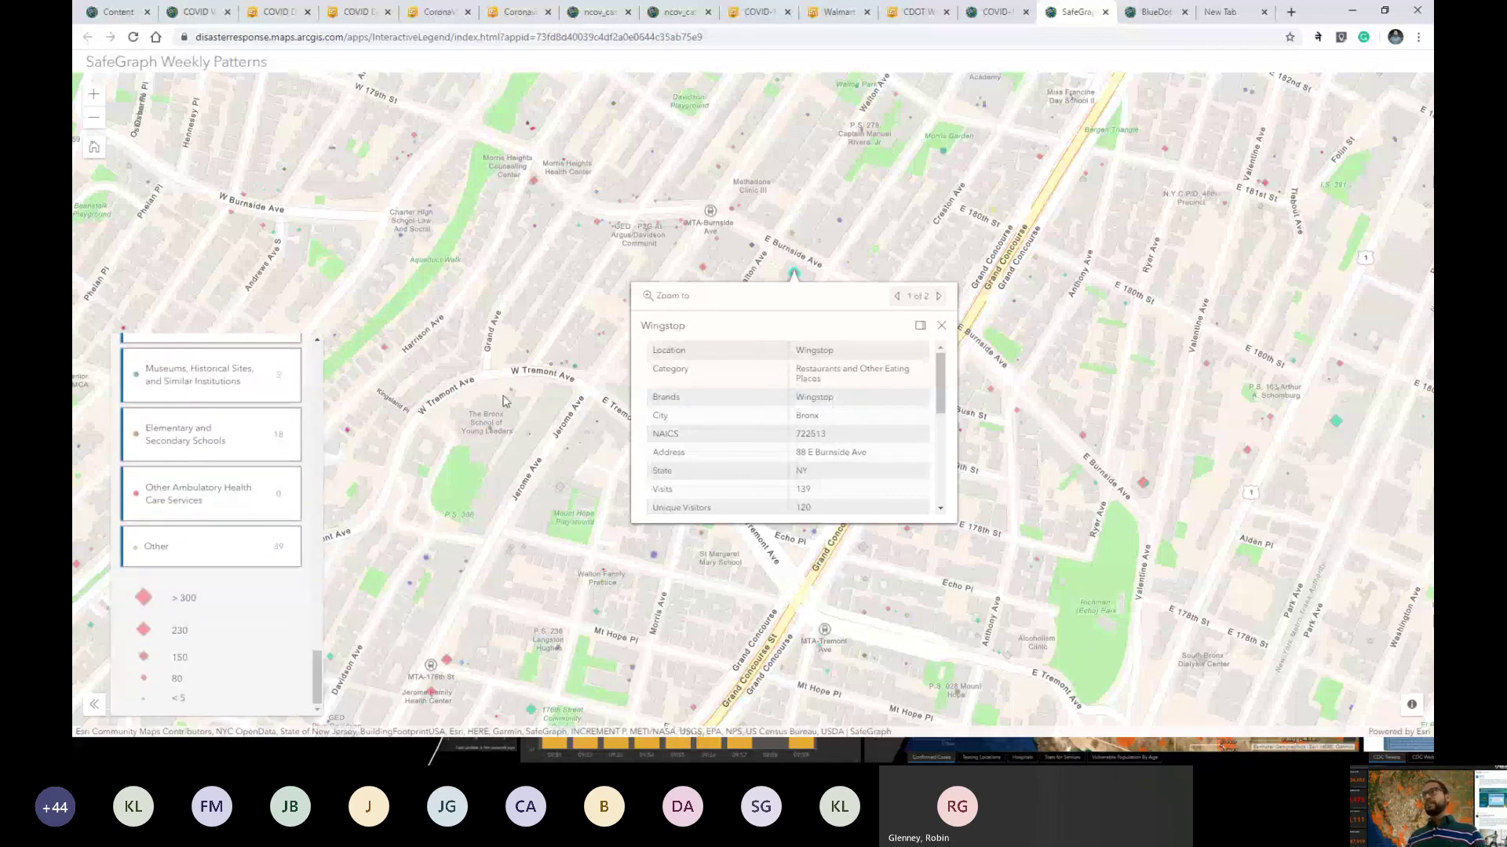
{"action": "left_click_drag", "start_coordinate": [503, 401], "coordinate": [571, 446]}
{"action": "left_click", "coordinate": [1010, 371]}
{"action": "scroll", "coordinate": [702, 296], "scroll_direction": "down", "scroll_amount": 1}
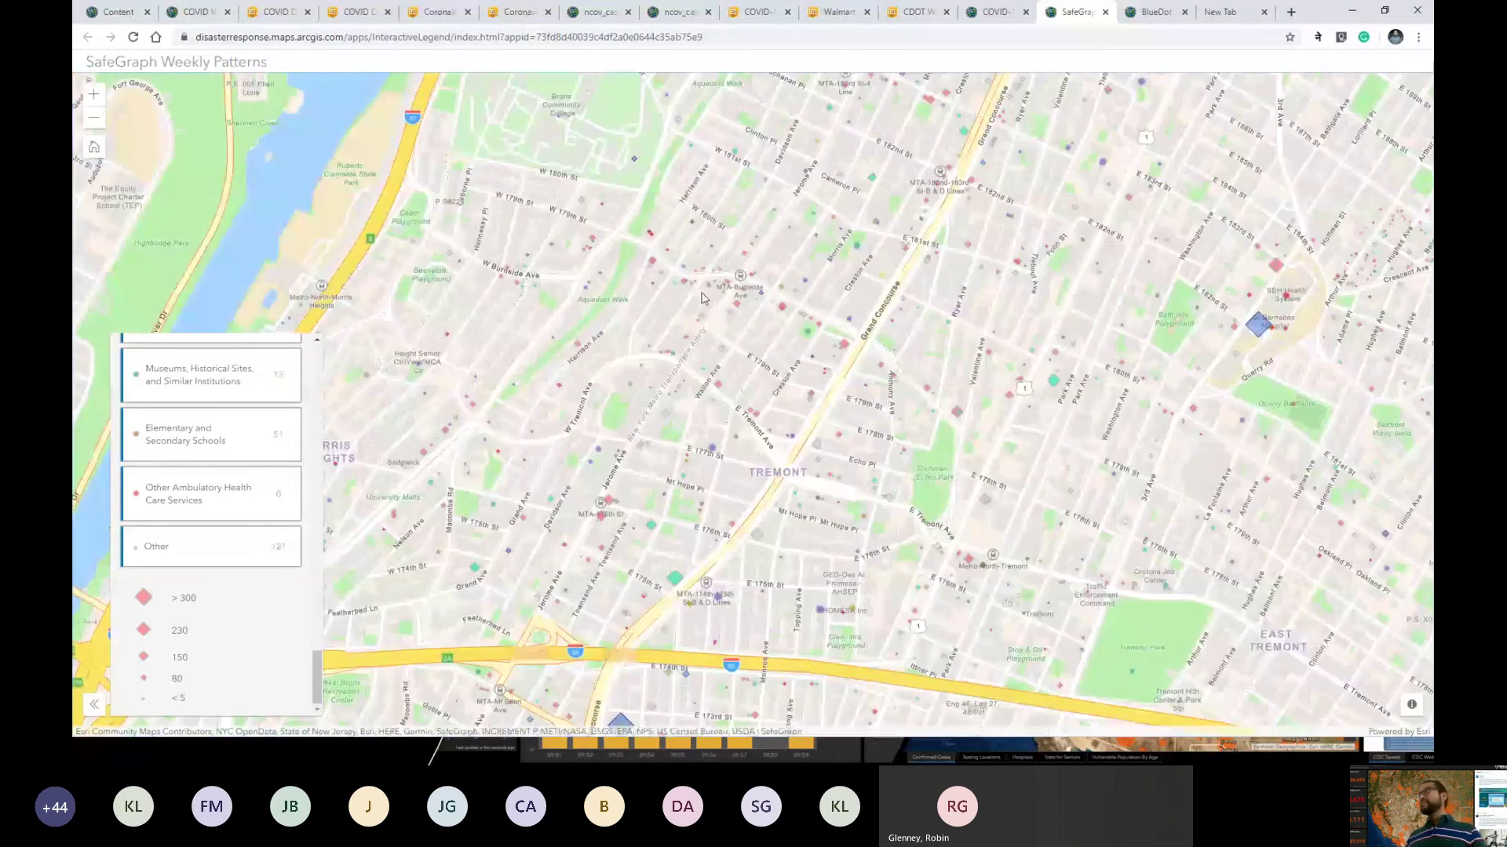
{"action": "scroll", "coordinate": [704, 322], "scroll_direction": "down", "scroll_amount": 1}
Step: Switch to the BlueDot County Social Distancing Metrics Map, close the Yavapai County pop-up, and view counties across the western United States
{"action": "key", "text": "ctrl+Tab"}
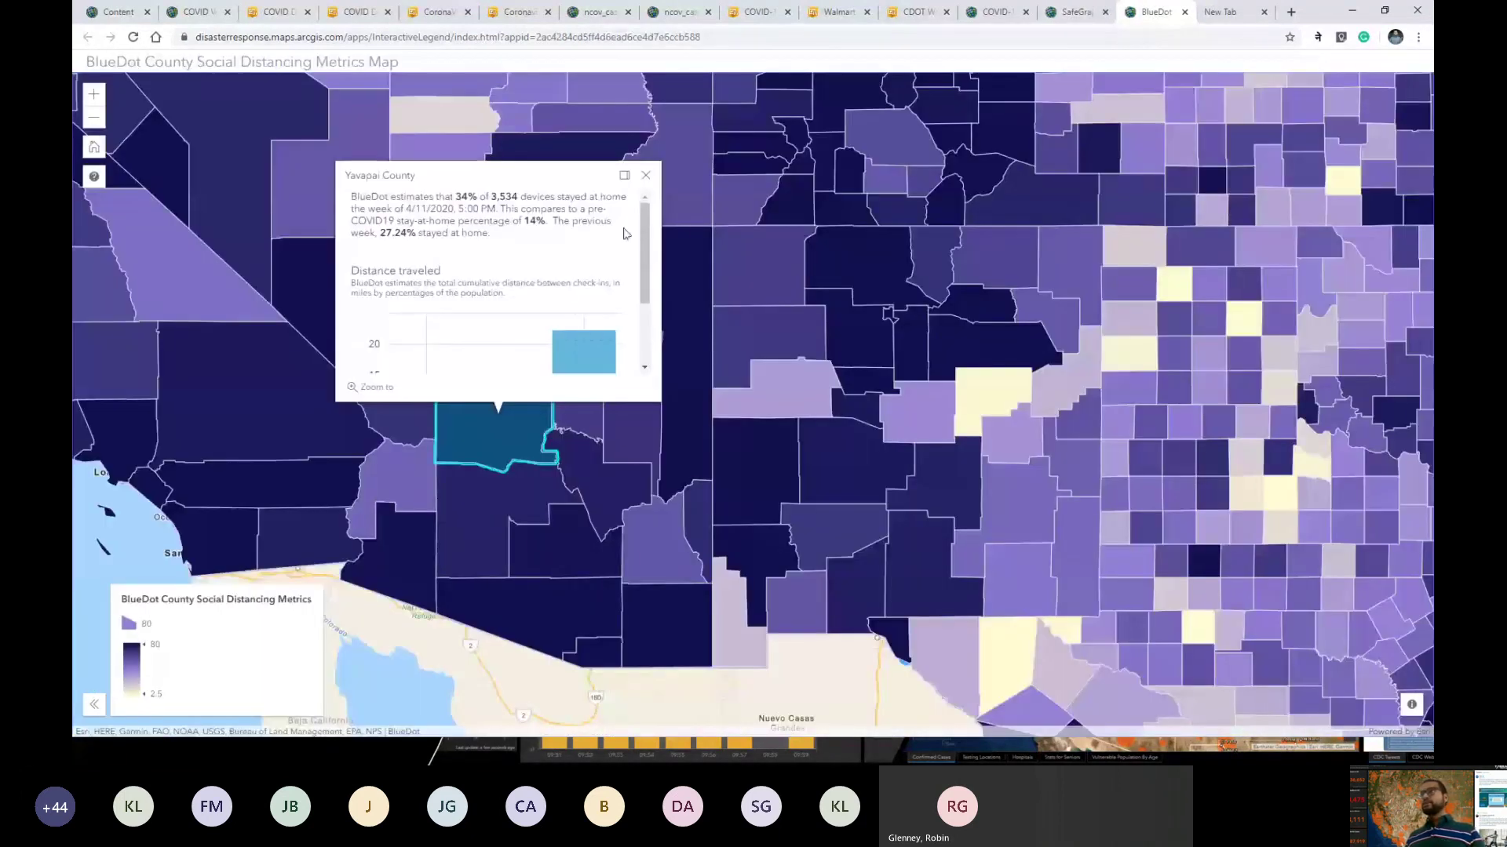
{"action": "left_click", "coordinate": [645, 174]}
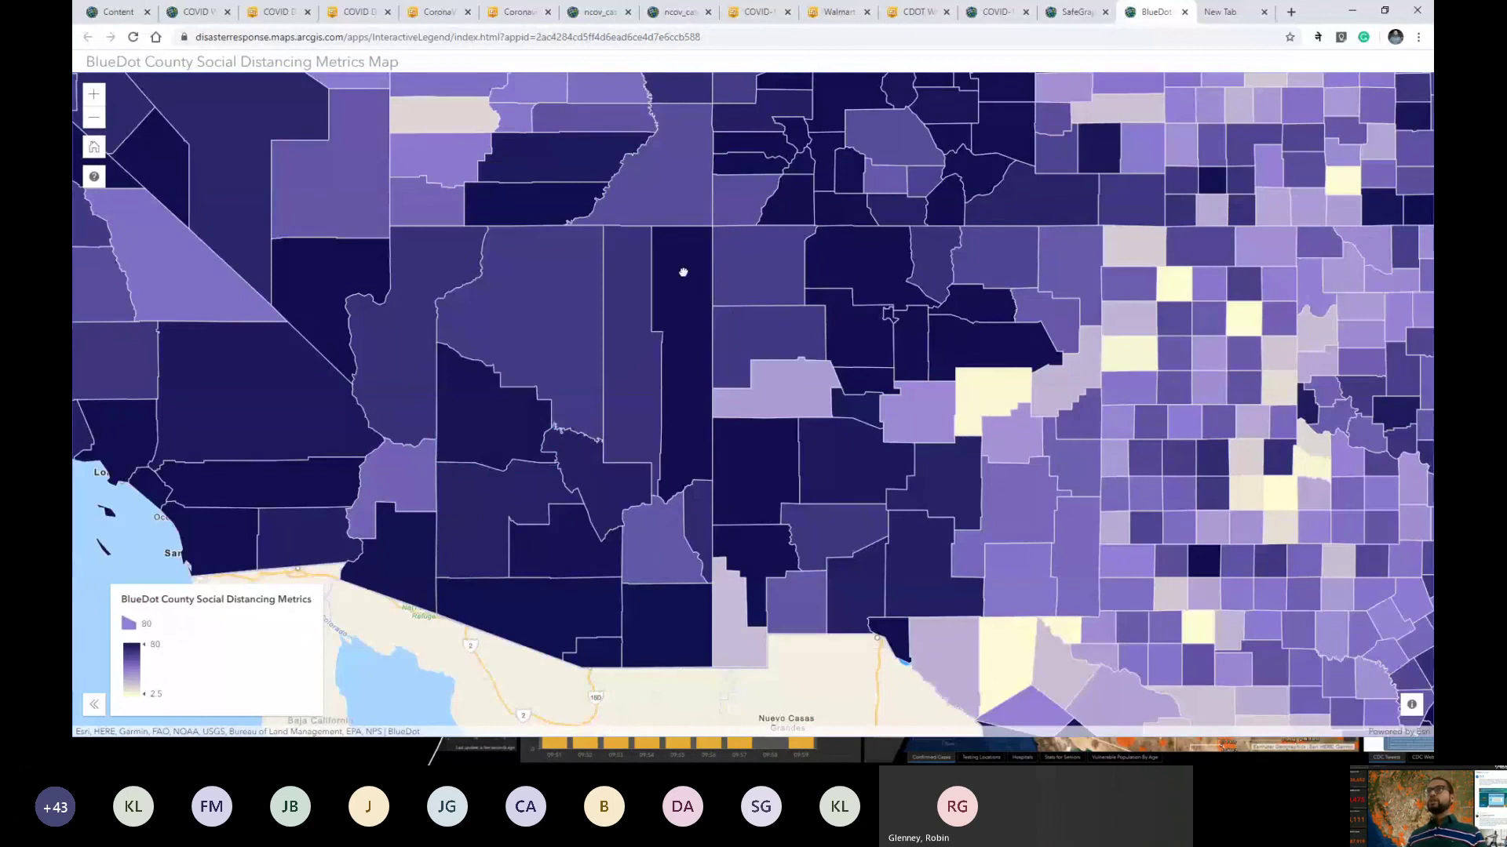
{"action": "scroll", "coordinate": [684, 272], "scroll_direction": "down", "scroll_amount": 1}
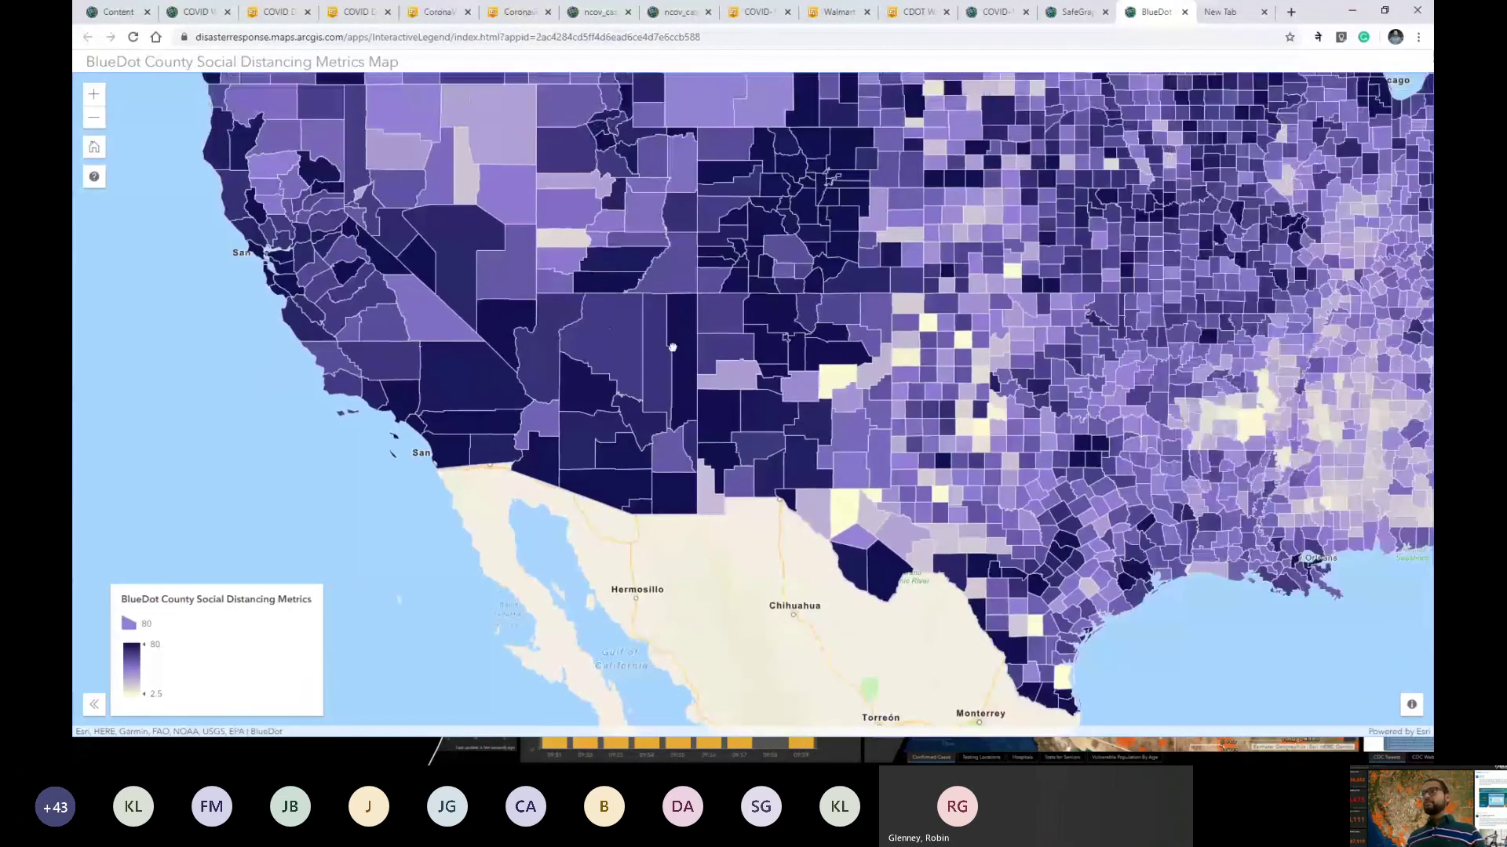
{"action": "left_click_drag", "start_coordinate": [673, 348], "coordinate": [709, 532]}
{"action": "left_click_drag", "start_coordinate": [600, 242], "coordinate": [609, 349]}
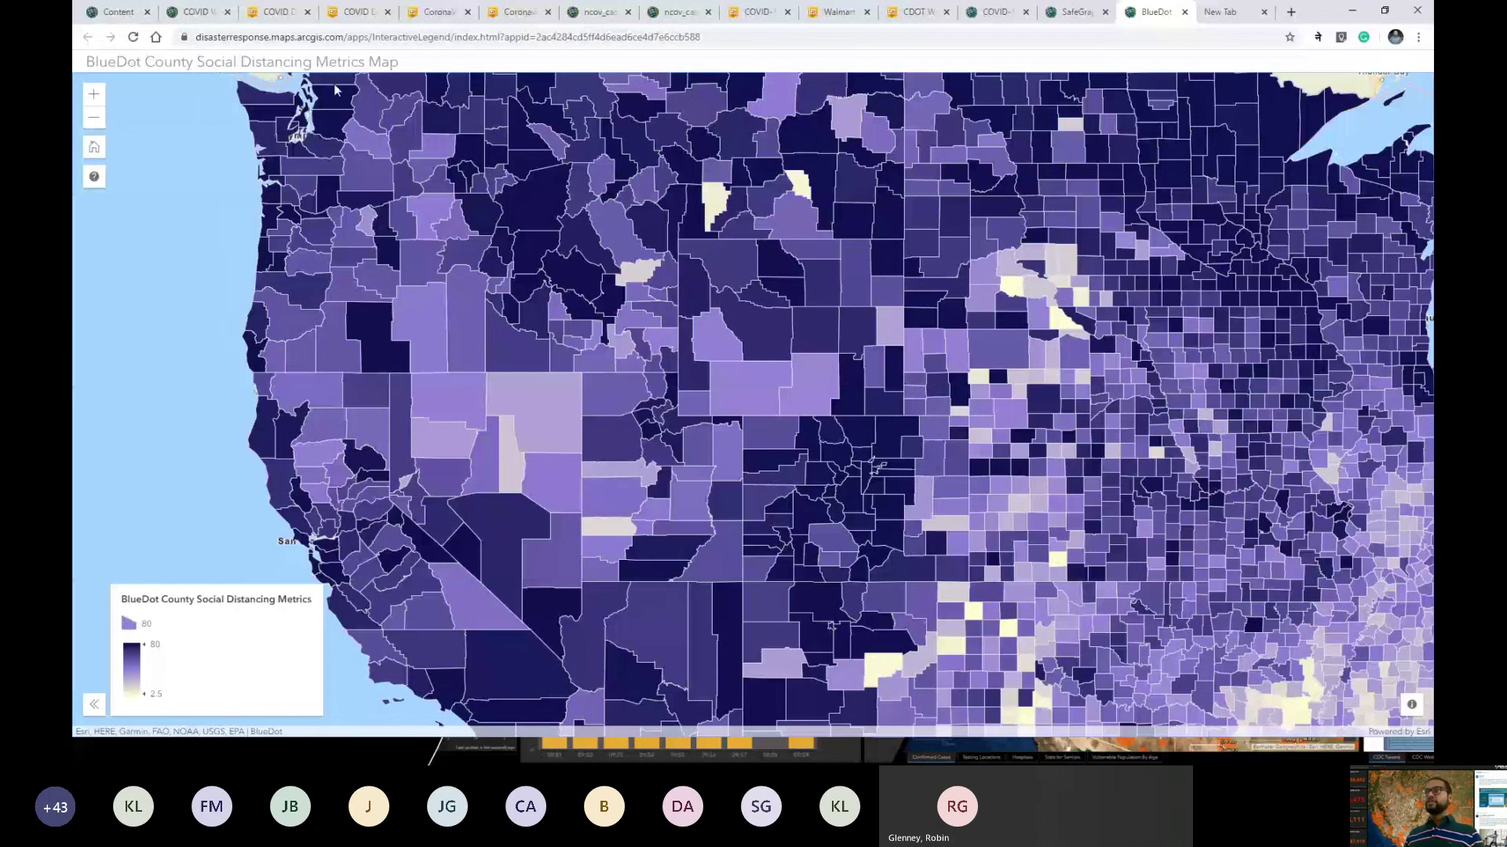
Step: Open the Big Horn County pop-up and examine its stay-at-home percentages and the distance traveled chart
{"action": "left_click", "coordinate": [779, 272]}
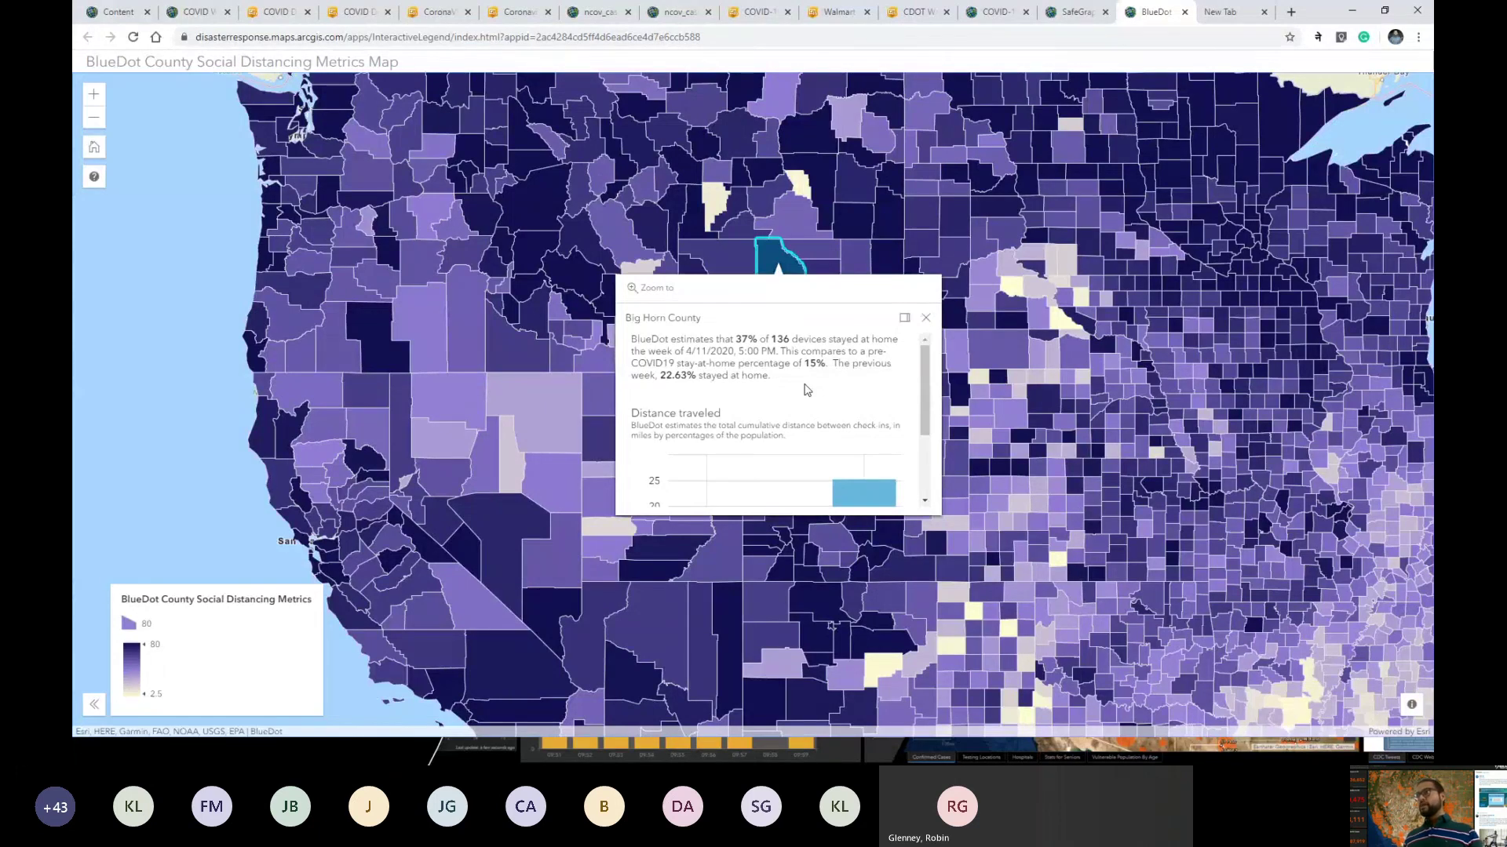
{"action": "scroll", "coordinate": [806, 390], "scroll_direction": "down", "scroll_amount": 1}
{"action": "scroll", "coordinate": [806, 390], "scroll_direction": "up", "scroll_amount": 1}
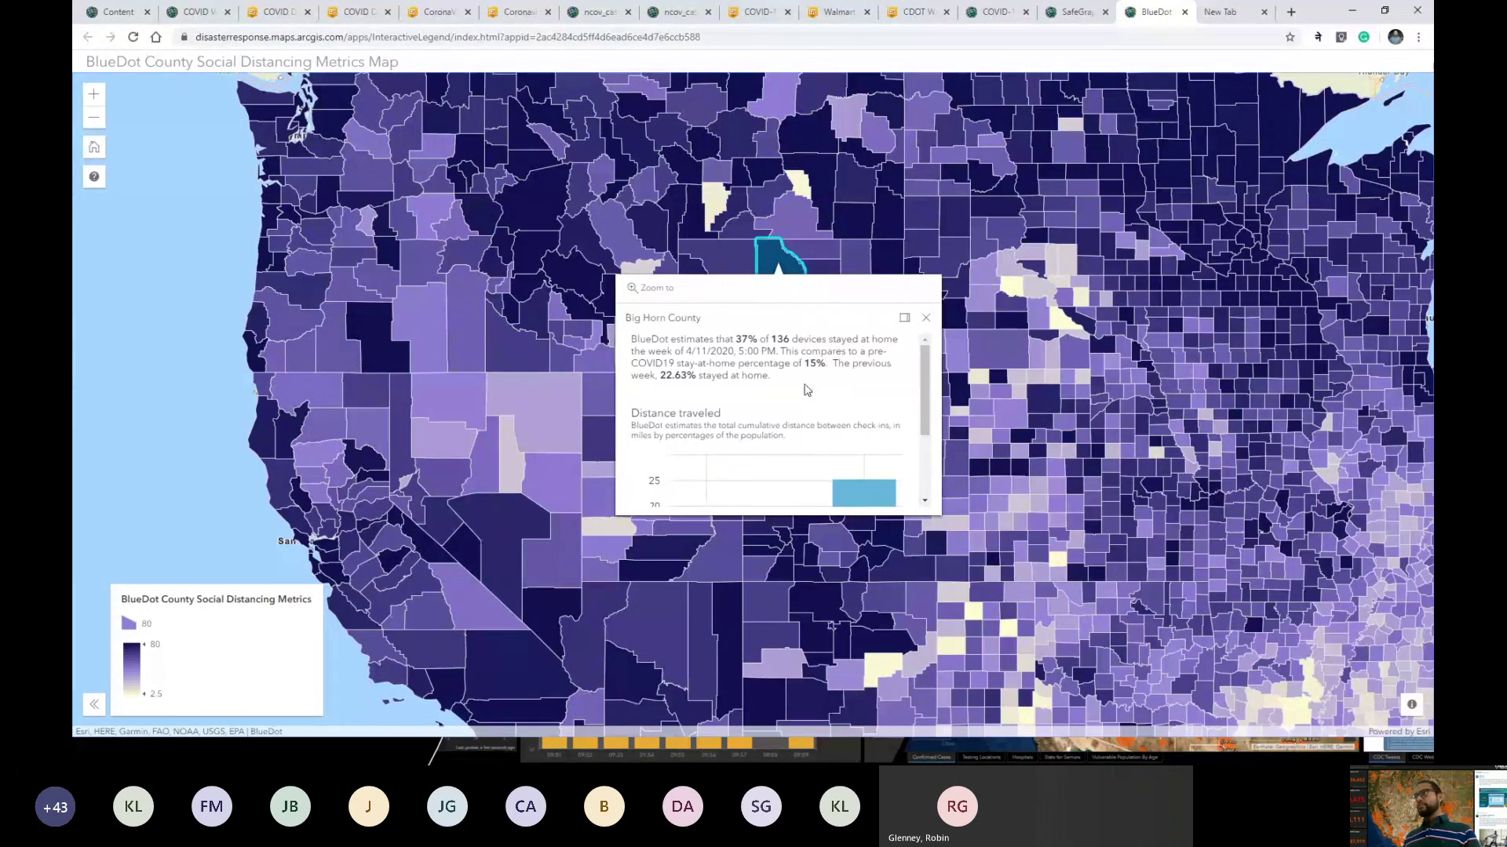
{"action": "scroll", "coordinate": [804, 390], "scroll_direction": "down", "scroll_amount": 3}
{"action": "mouse_move", "coordinate": [857, 437]}
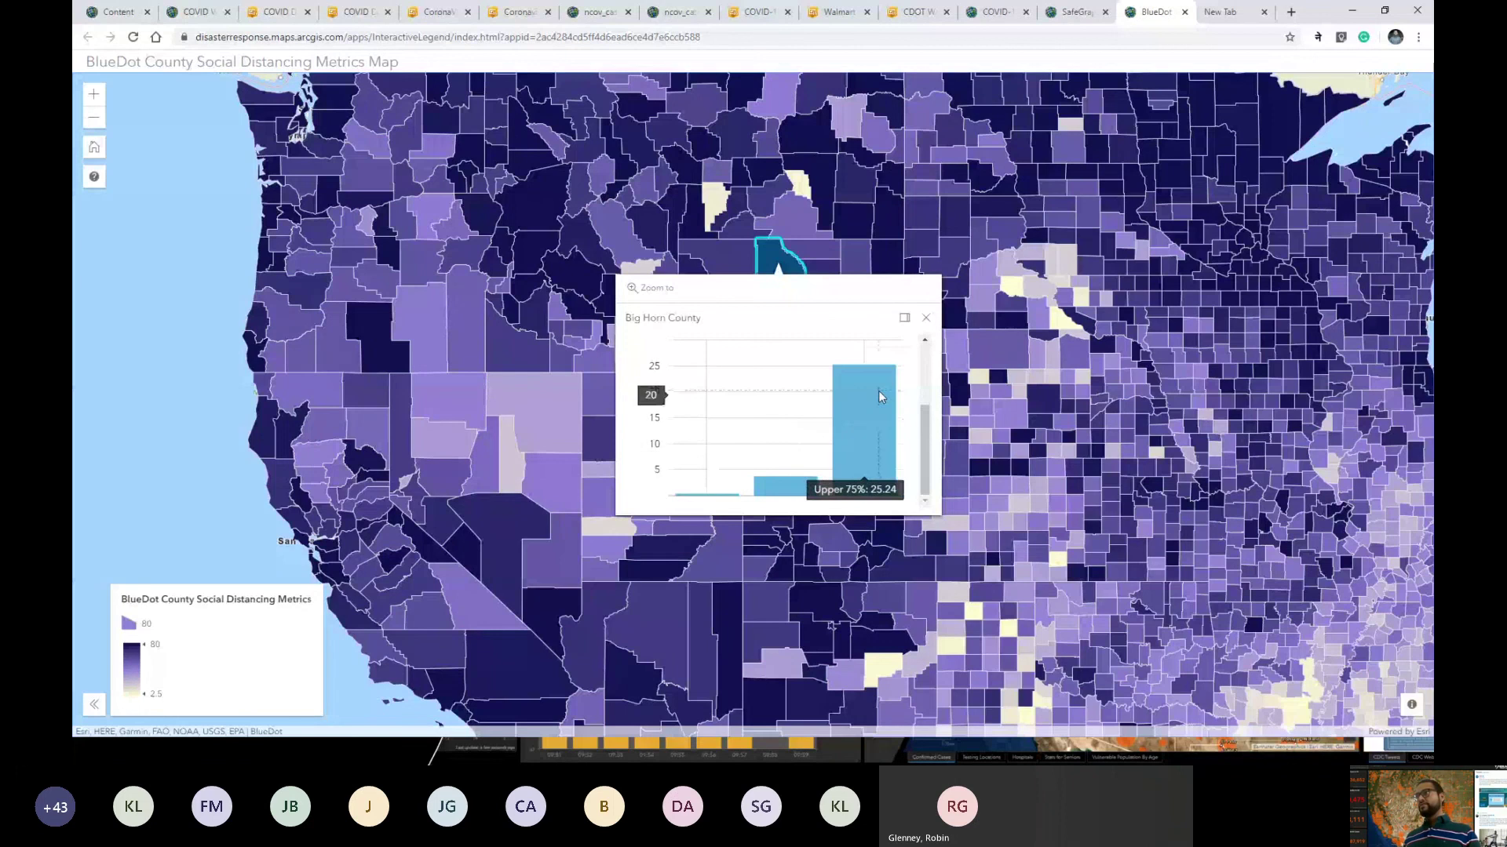
{"action": "scroll", "coordinate": [878, 390], "scroll_direction": "up", "scroll_amount": 3}
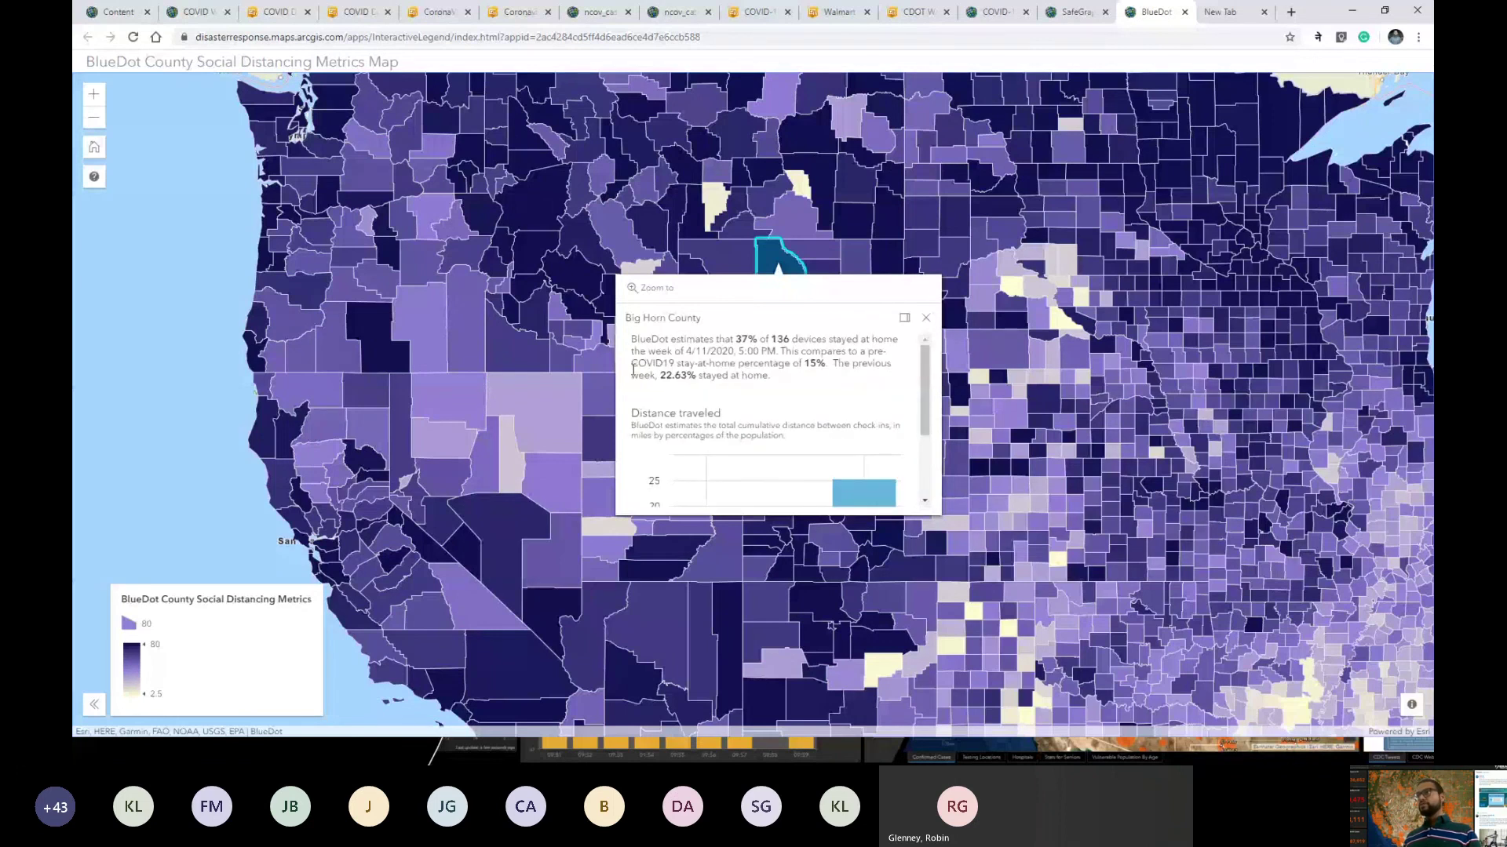
Step: Dismiss the Big Horn County details, check the stay-at-home summary for Frontier County, and close its pop-up
{"action": "left_click_drag", "start_coordinate": [954, 321], "coordinate": [936, 368]}
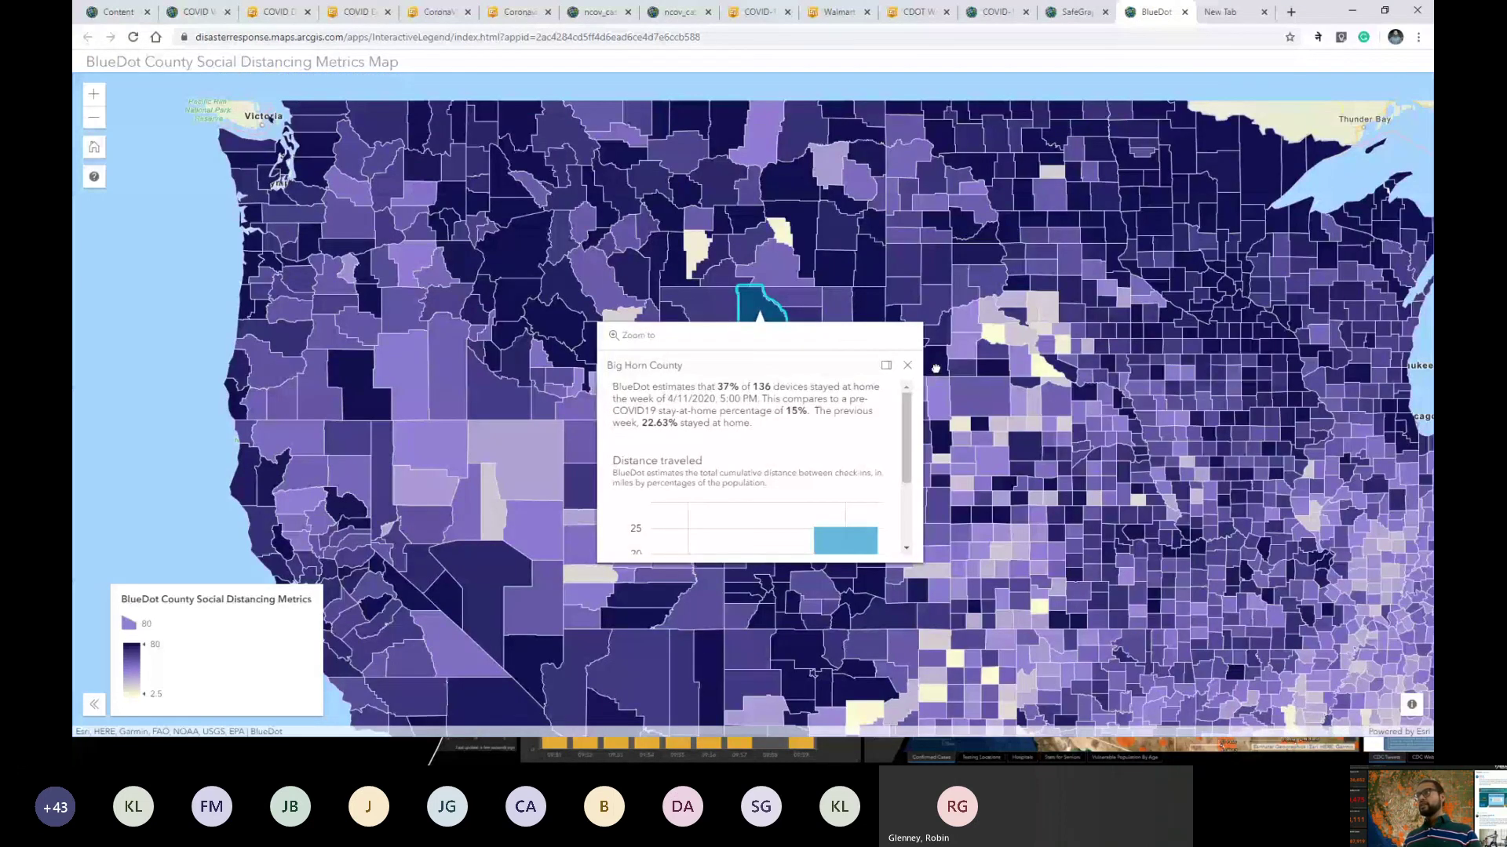
{"action": "left_click", "coordinate": [998, 323]}
{"action": "left_click_drag", "start_coordinate": [1002, 493], "coordinate": [948, 436]}
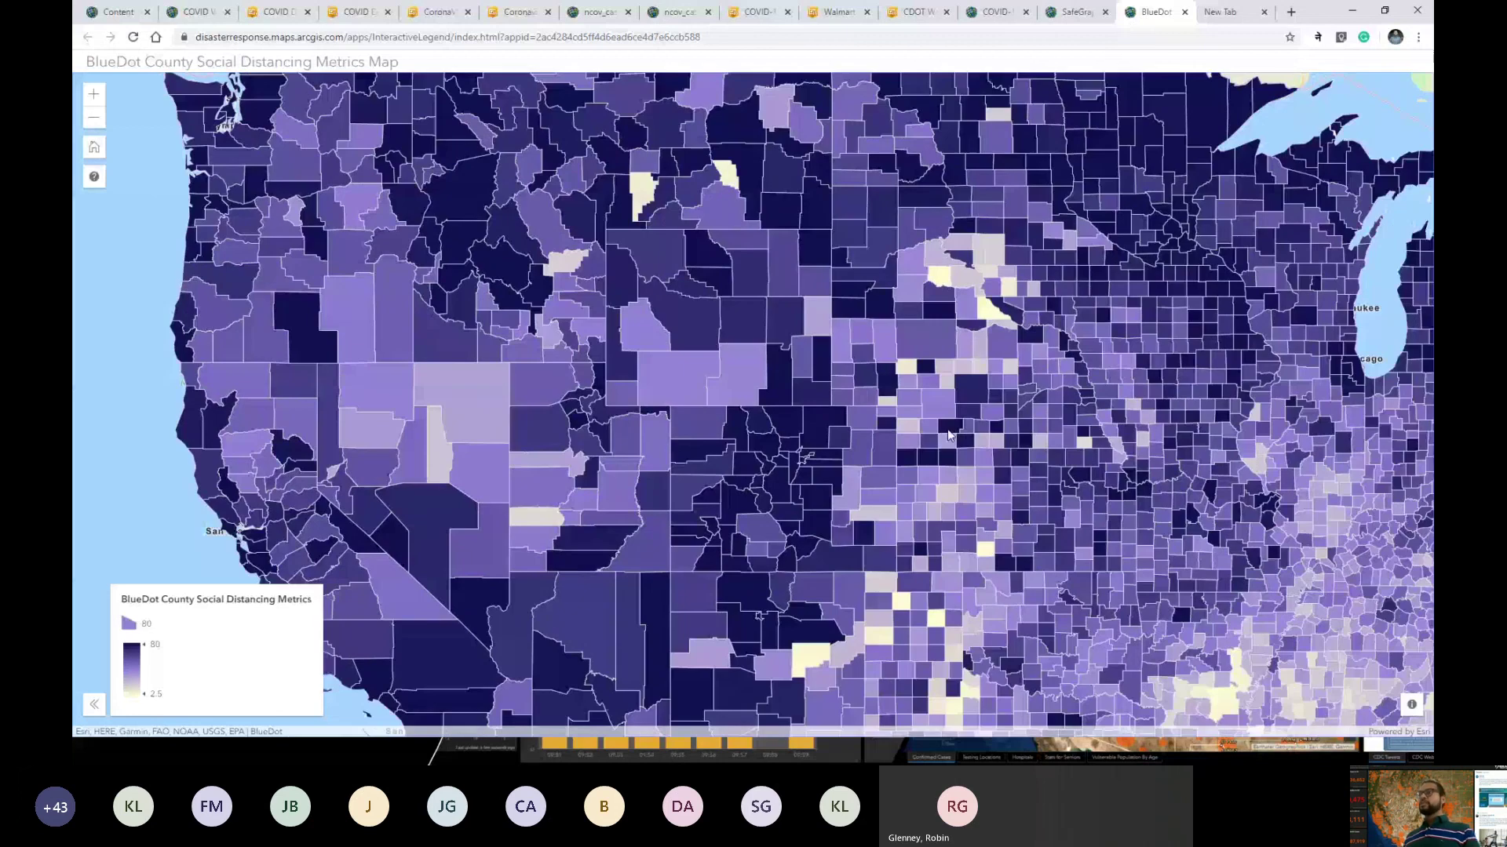
{"action": "left_click", "coordinate": [948, 435]}
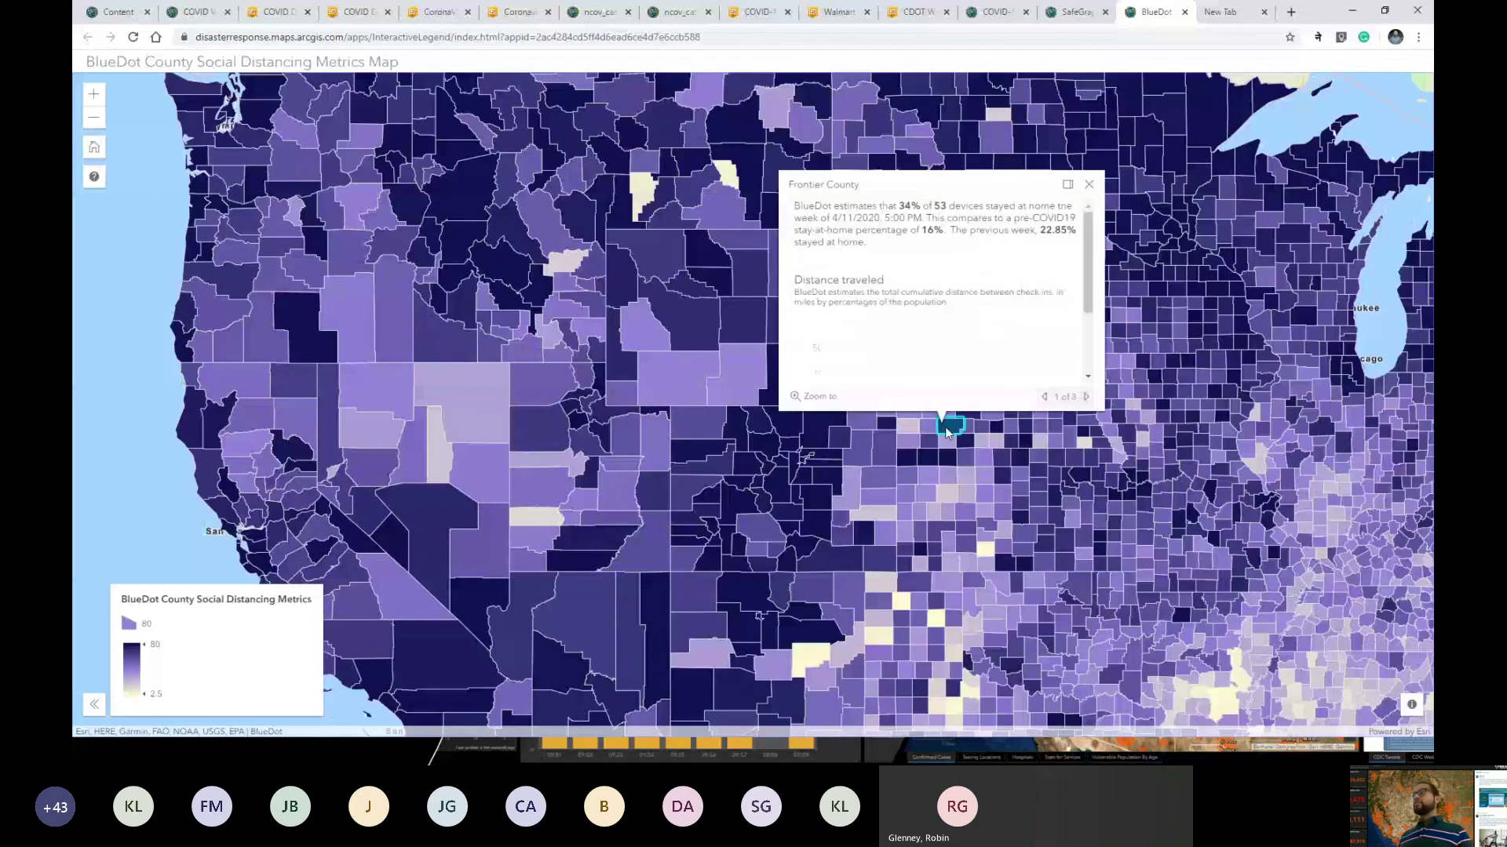
{"action": "left_click", "coordinate": [1090, 185]}
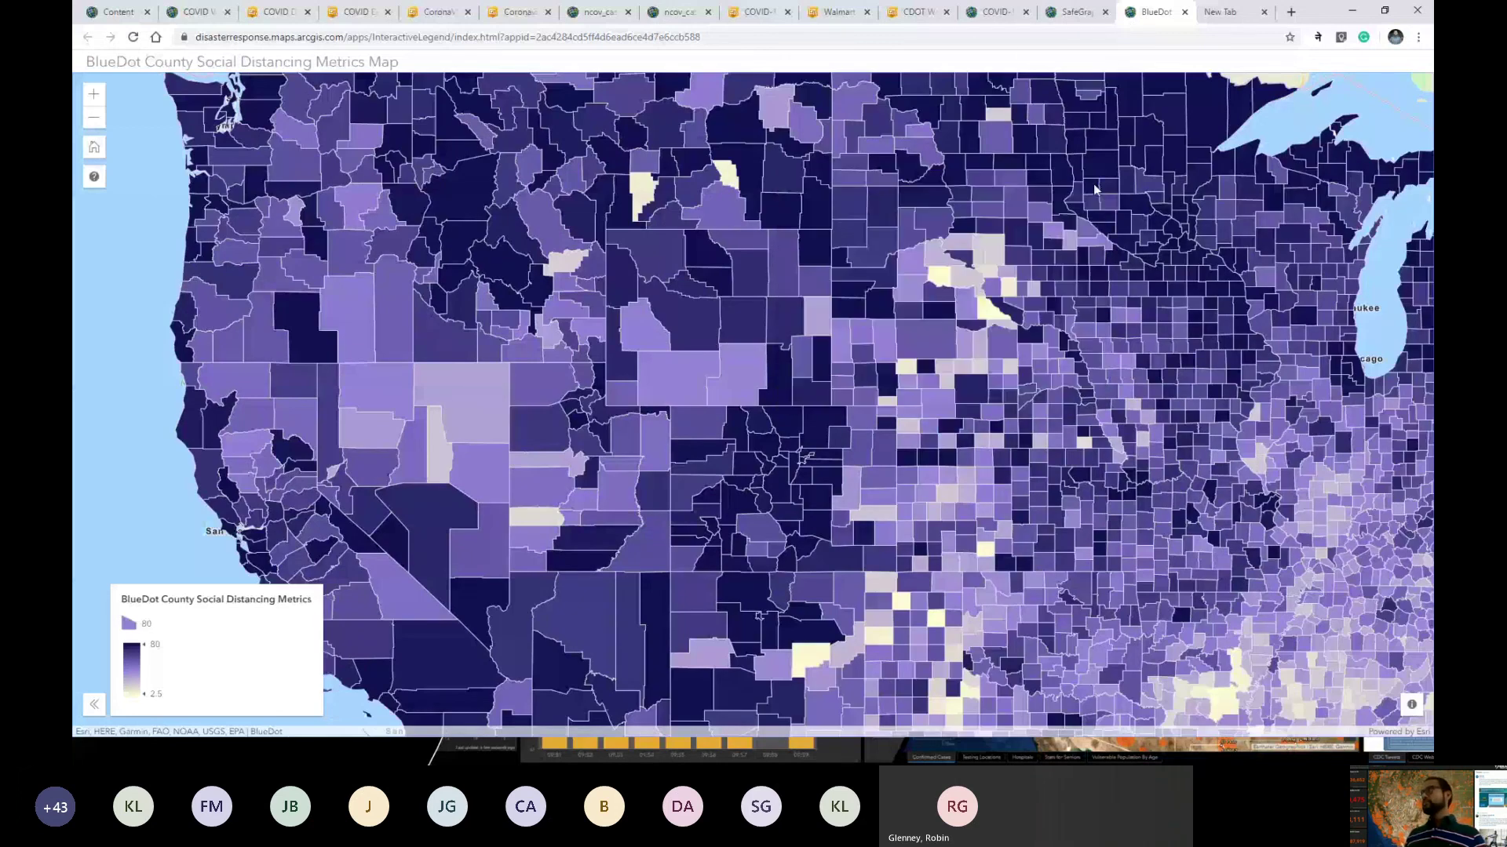
Step: Return to the COVID-19 GIS Hub, browse its featured StoryMaps, news, health organization and tweet sections, and go back to the page's start
{"action": "left_click", "coordinate": [995, 12]}
{"action": "scroll", "coordinate": [1218, 391], "scroll_direction": "down", "scroll_amount": 9}
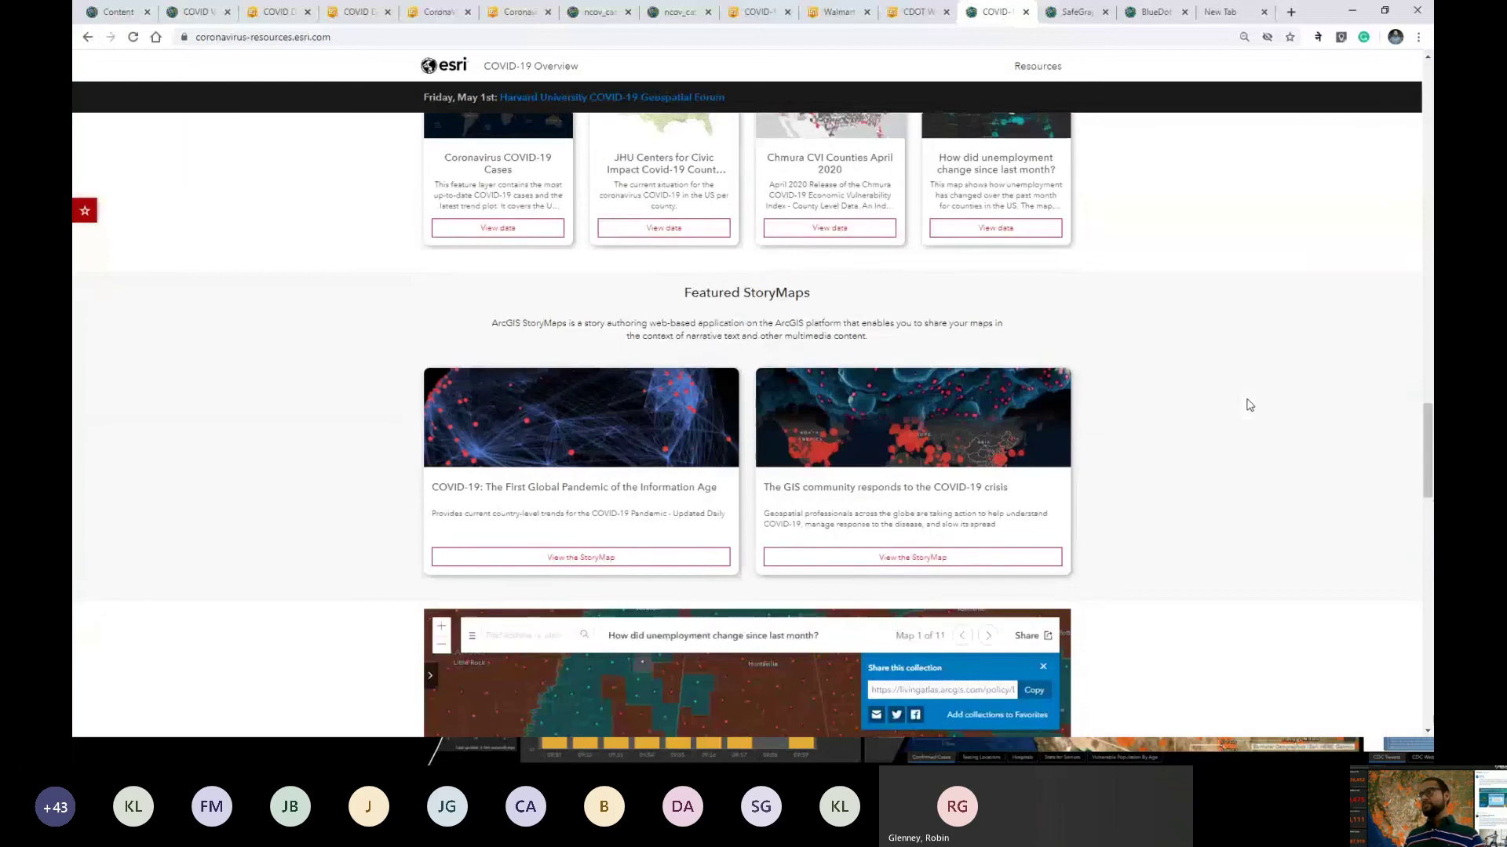
{"action": "scroll", "coordinate": [1249, 404], "scroll_direction": "down", "scroll_amount": 5}
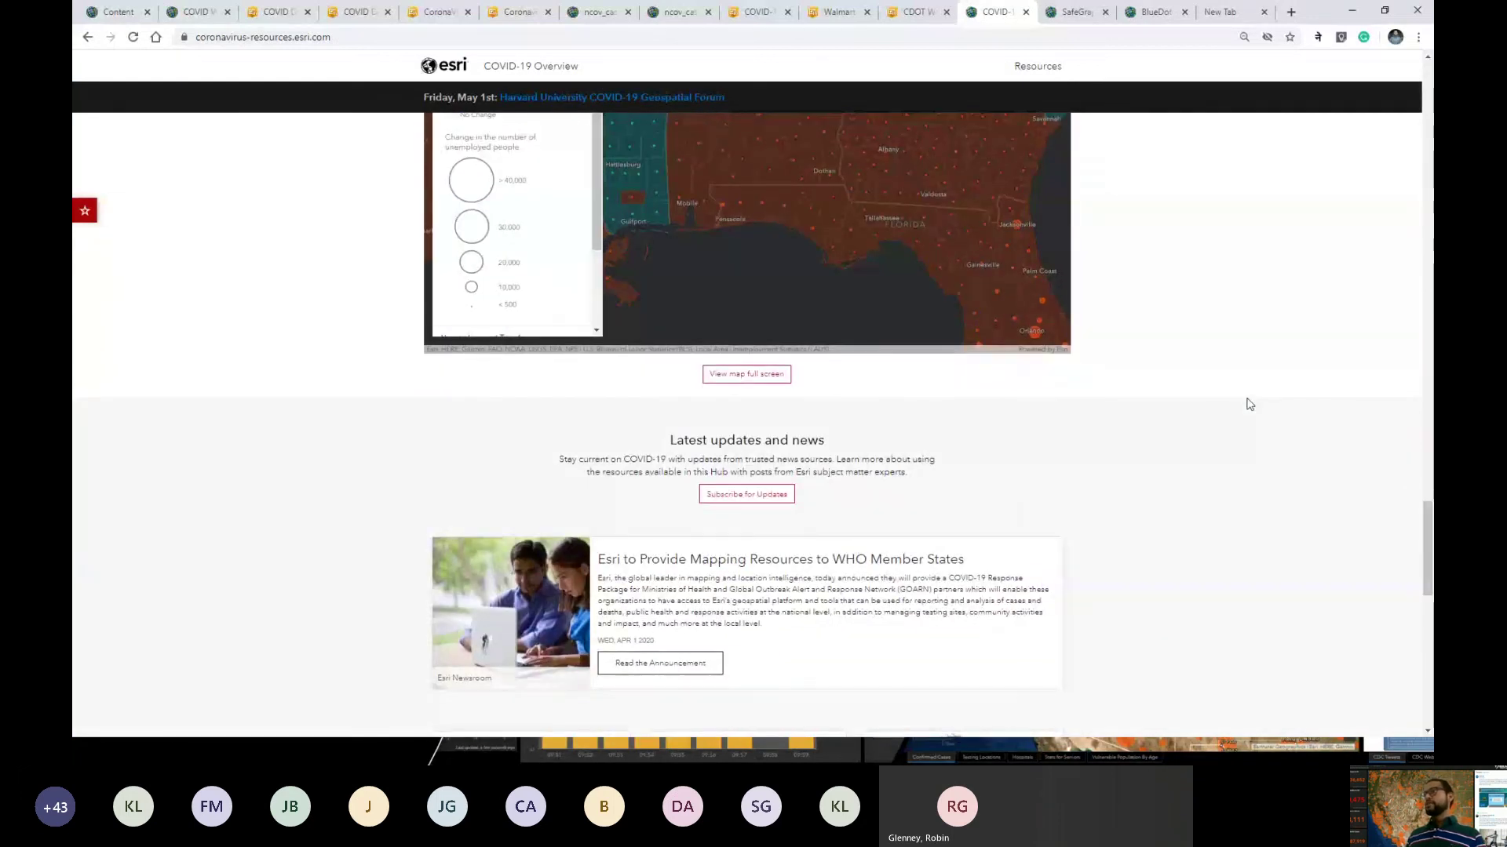
{"action": "scroll", "coordinate": [1249, 404], "scroll_direction": "down", "scroll_amount": 5}
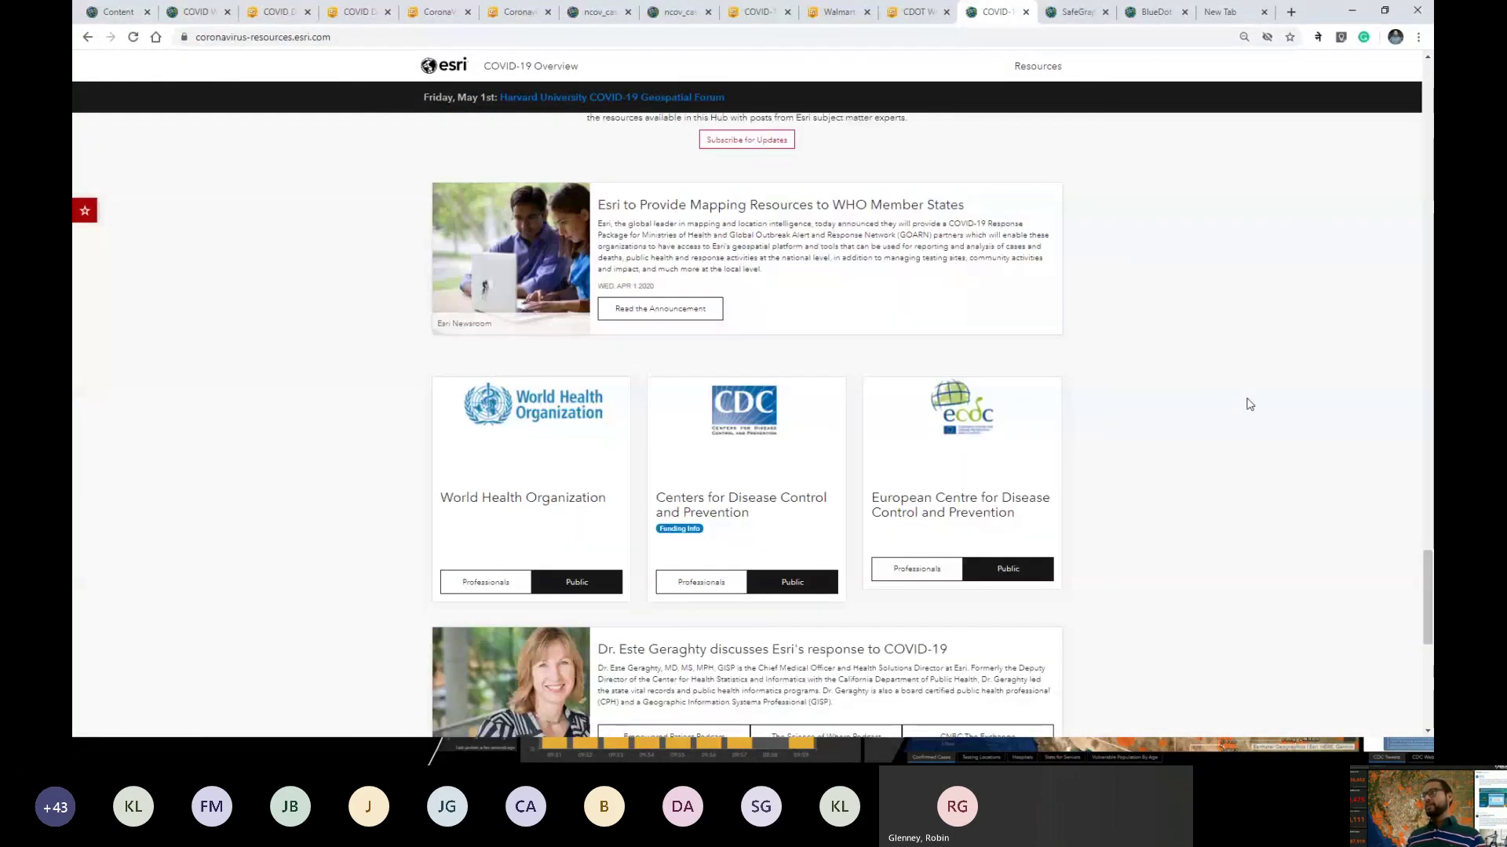
{"action": "scroll", "coordinate": [1247, 404], "scroll_direction": "down", "scroll_amount": 8}
{"action": "scroll", "coordinate": [1302, 606], "scroll_direction": "up", "scroll_amount": 1}
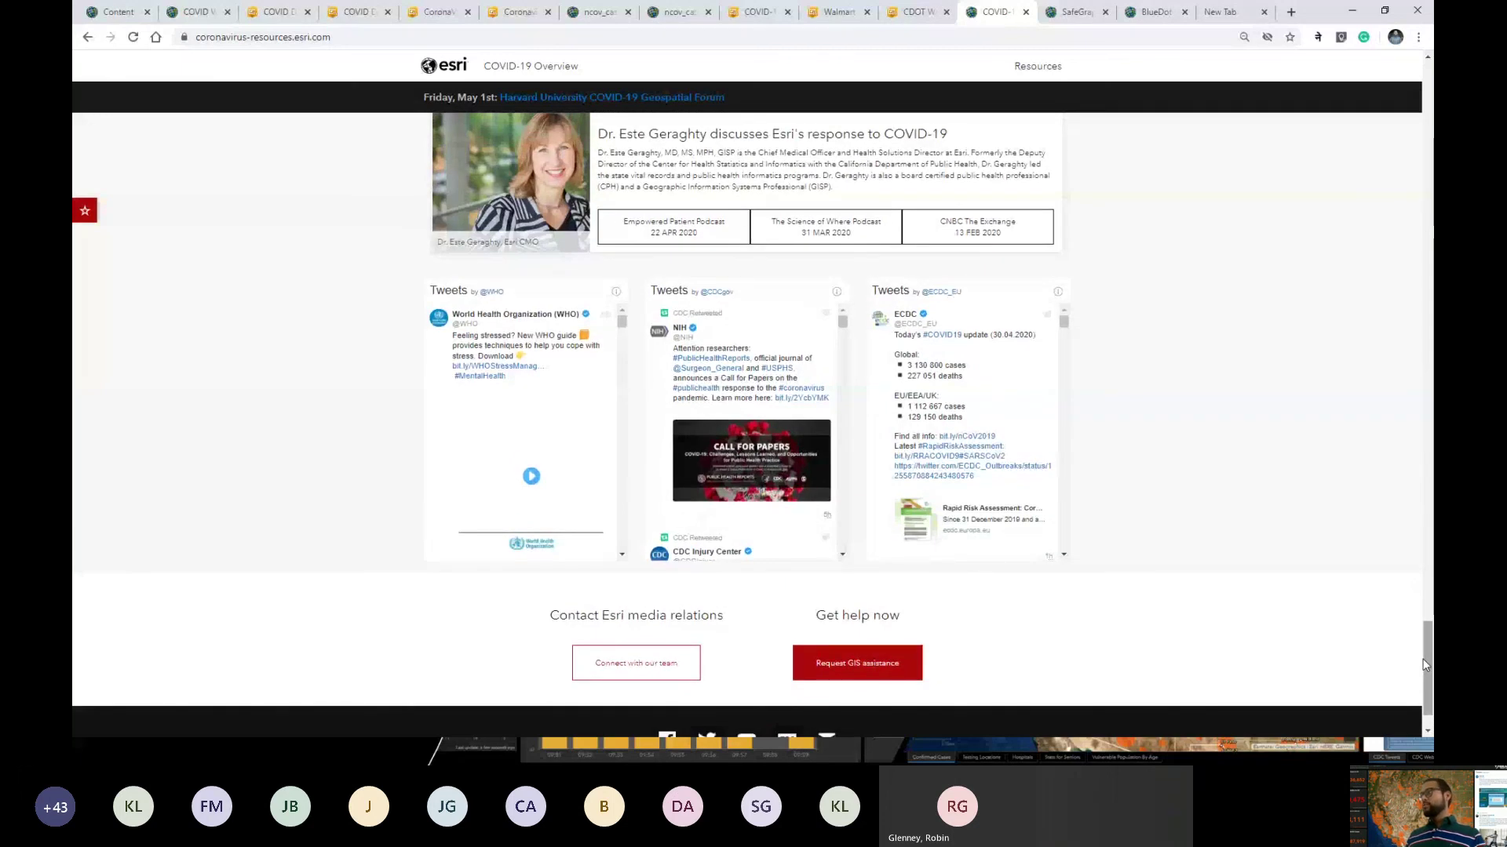
{"action": "left_click_drag", "start_coordinate": [1425, 667], "coordinate": [1427, 90]}
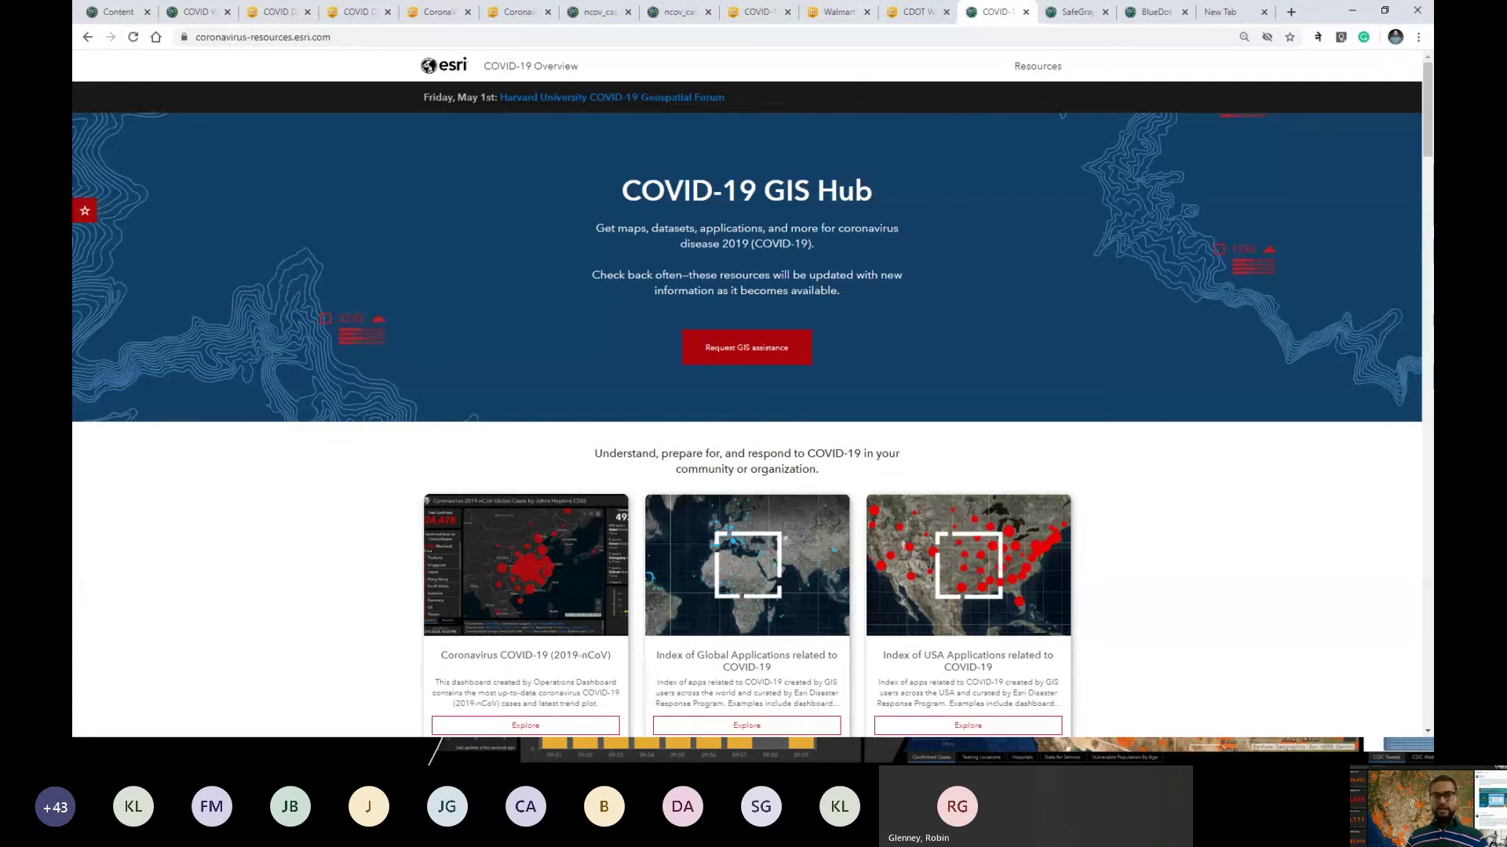
Step: Switch to the slide presentation and advance from the Samples slide to the Best Practices slide
{"action": "key", "text": "alt+Tab"}
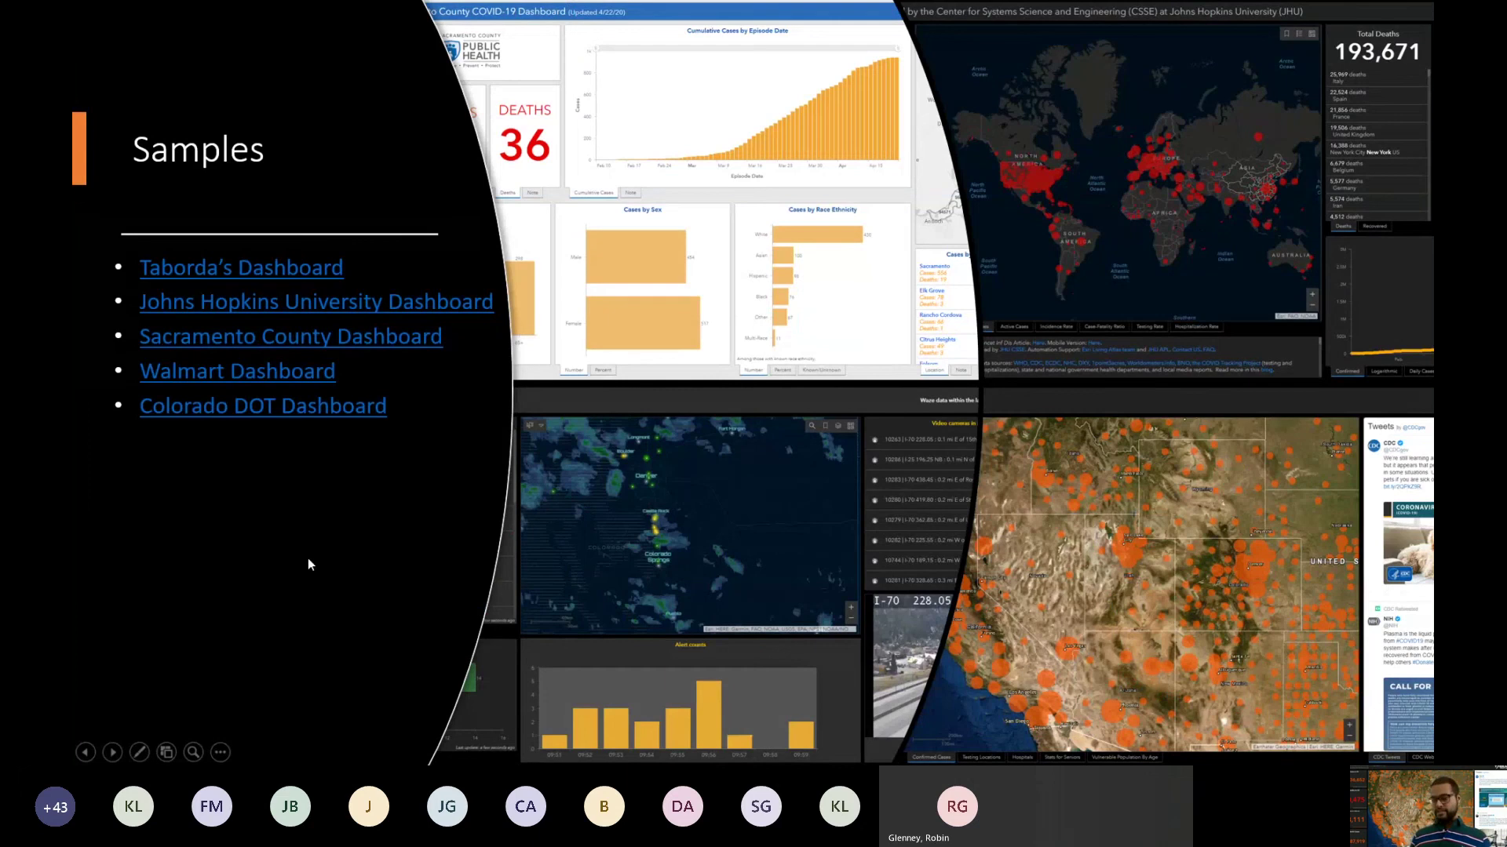
{"action": "key", "text": "Right"}
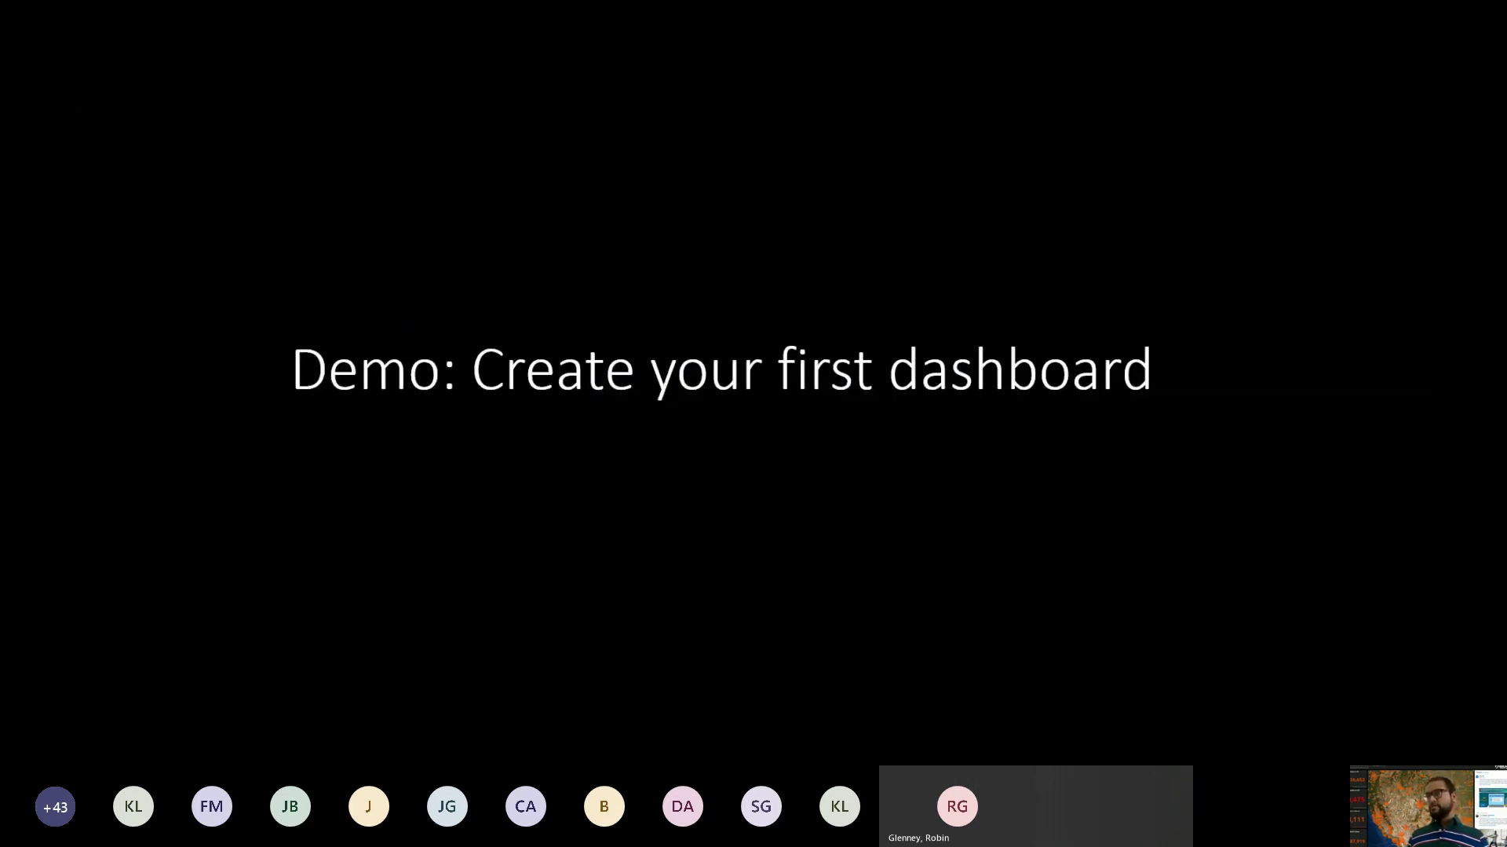
{"action": "key", "text": "Right"}
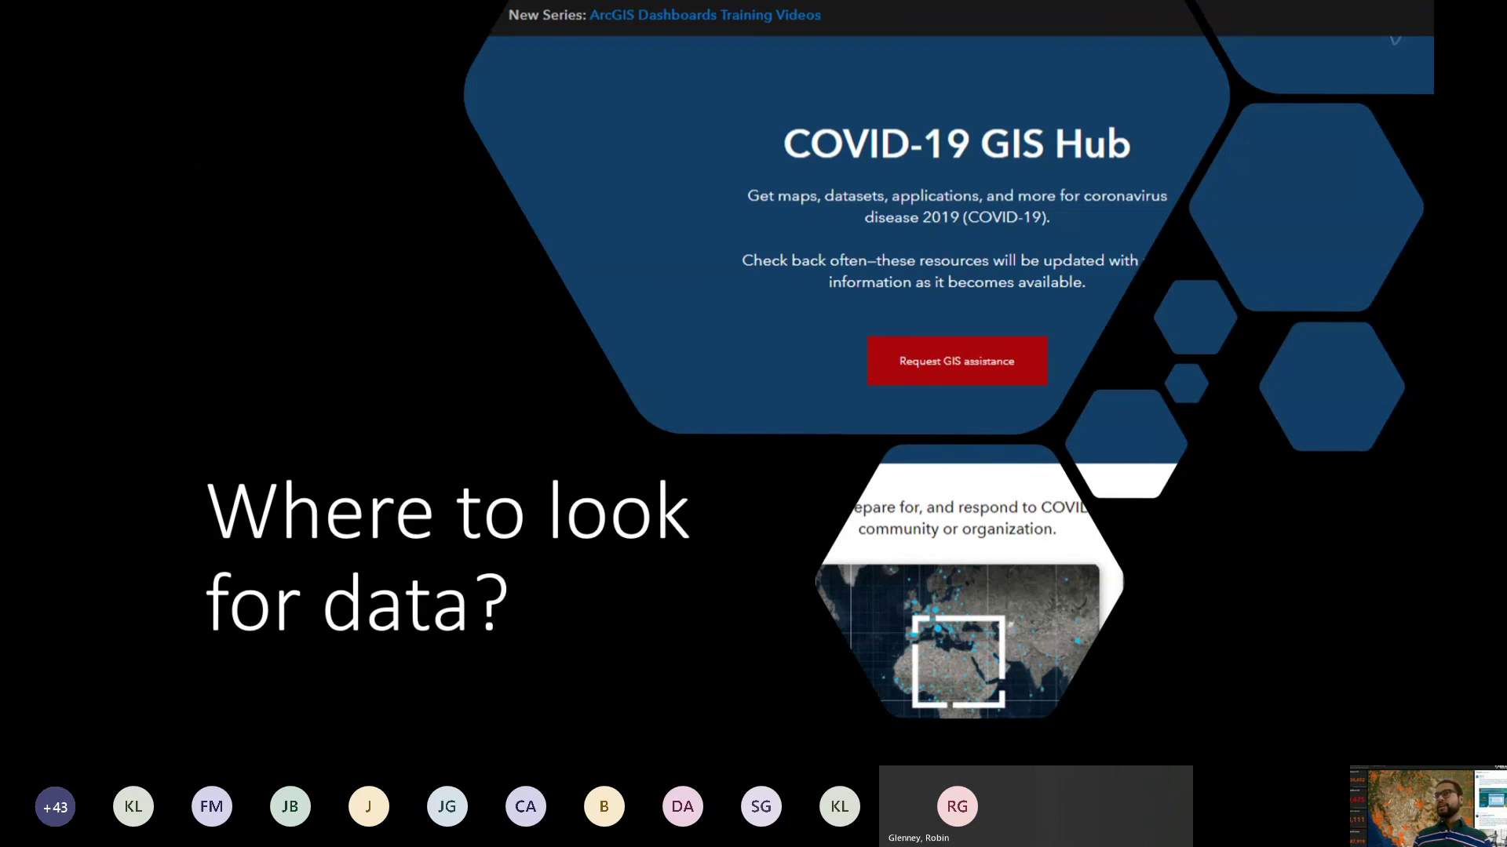
{"action": "key", "text": "Right"}
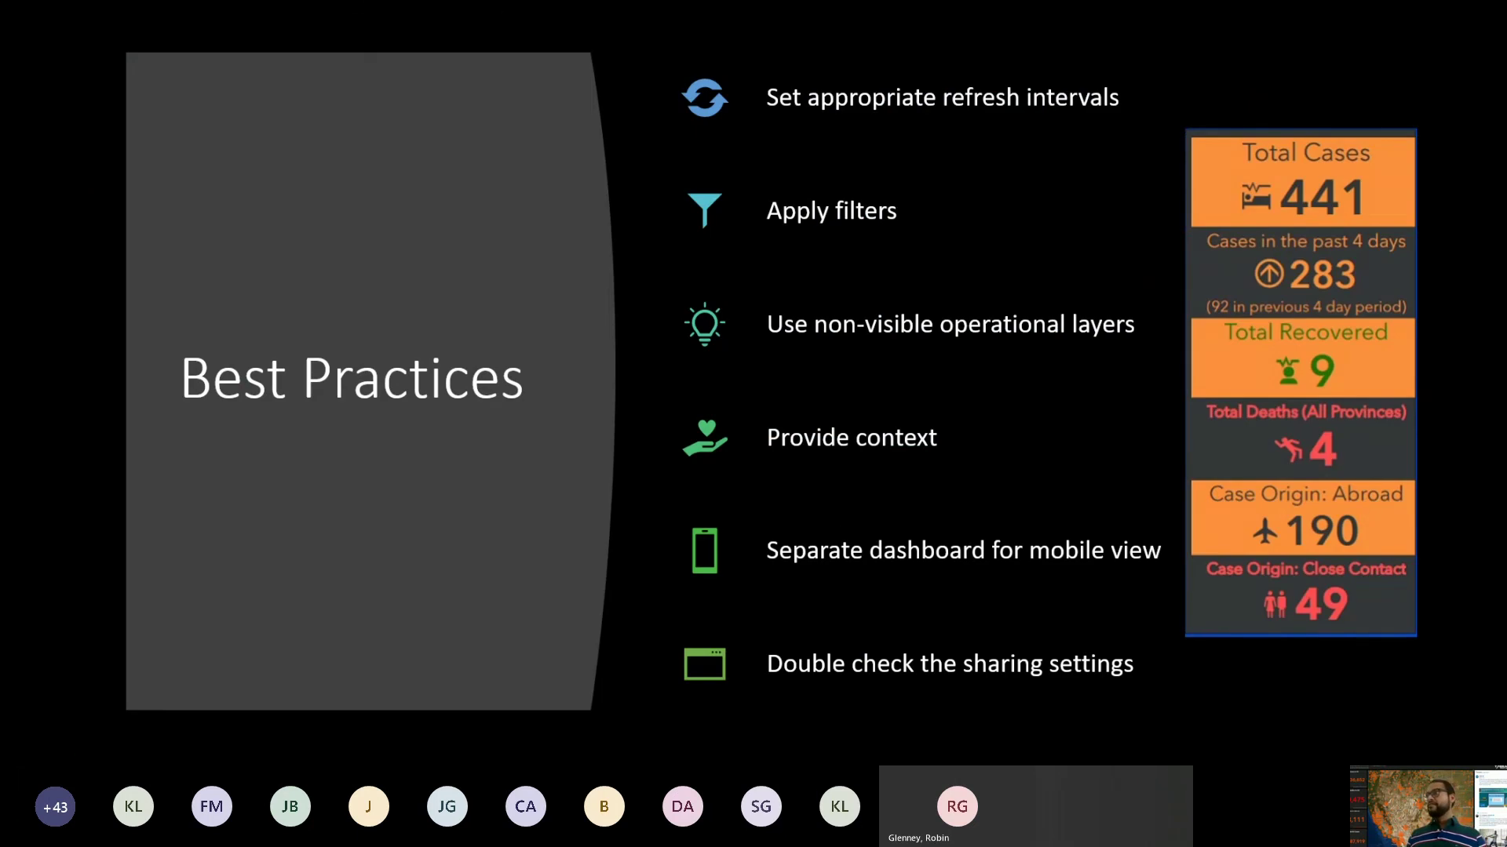